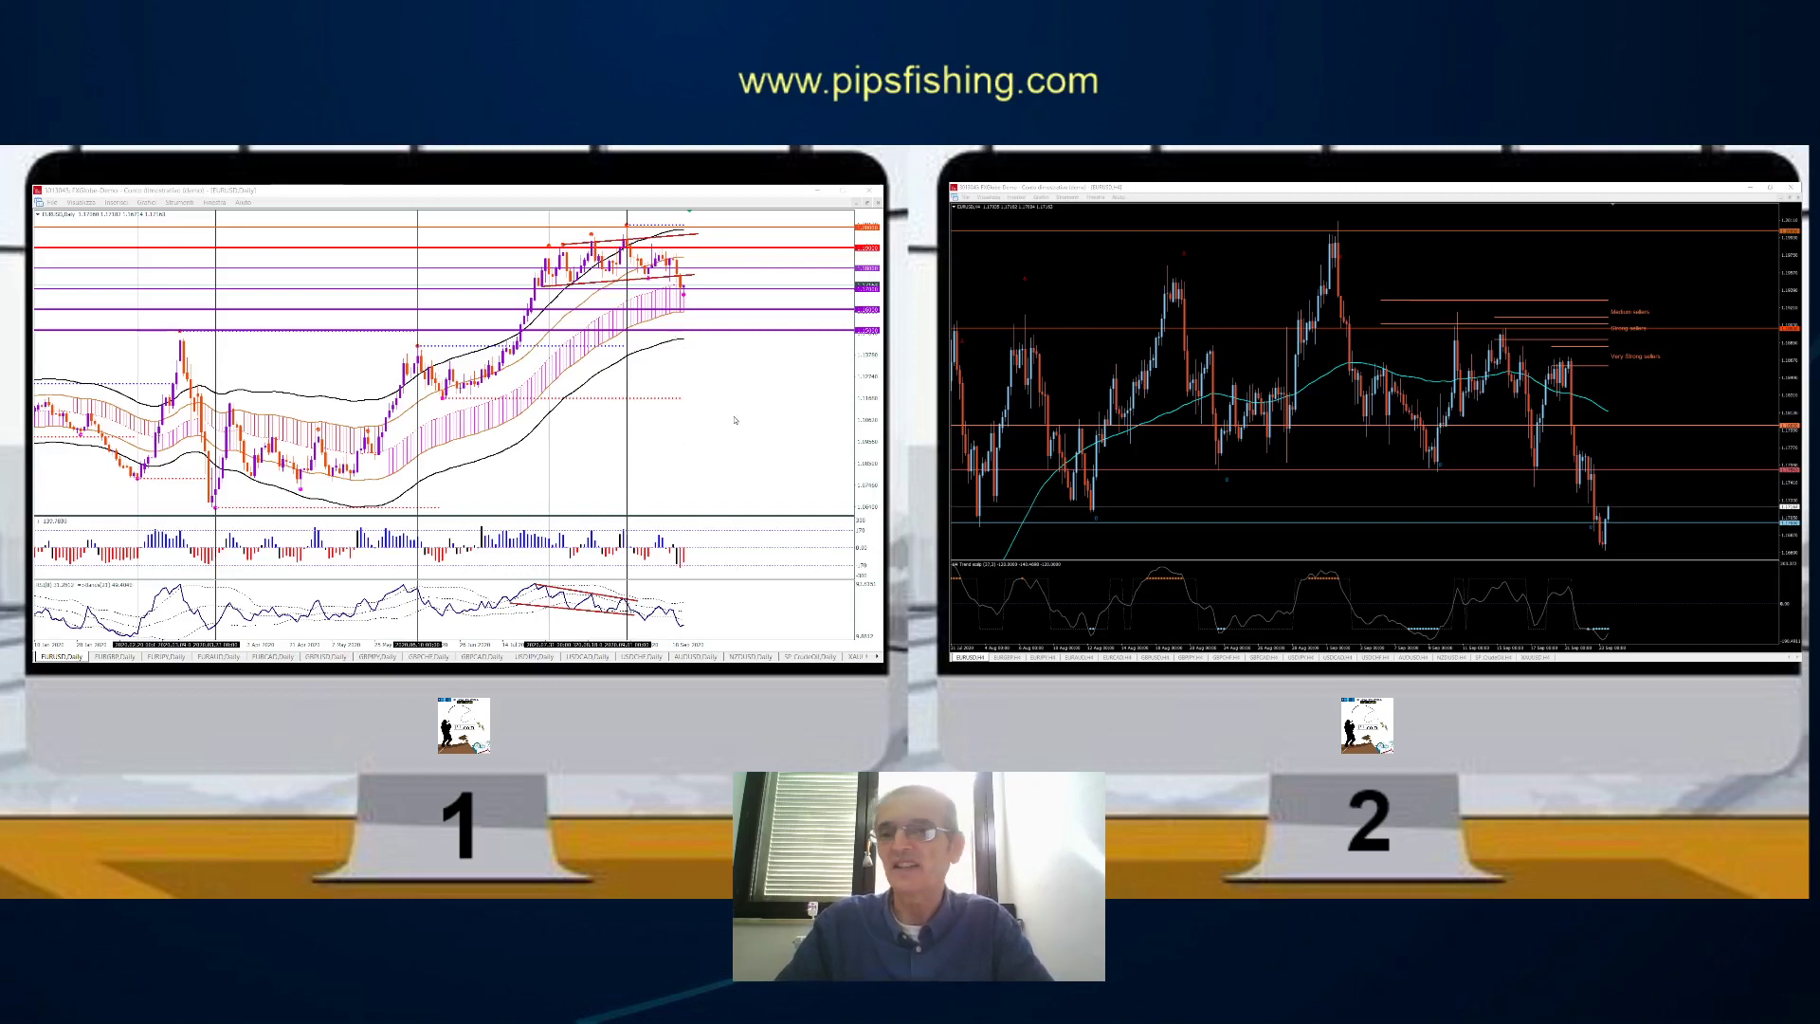
Step: Minimize the MetaTrader 4 window and restore it
{"action": "left_click", "coordinate": [817, 190]}
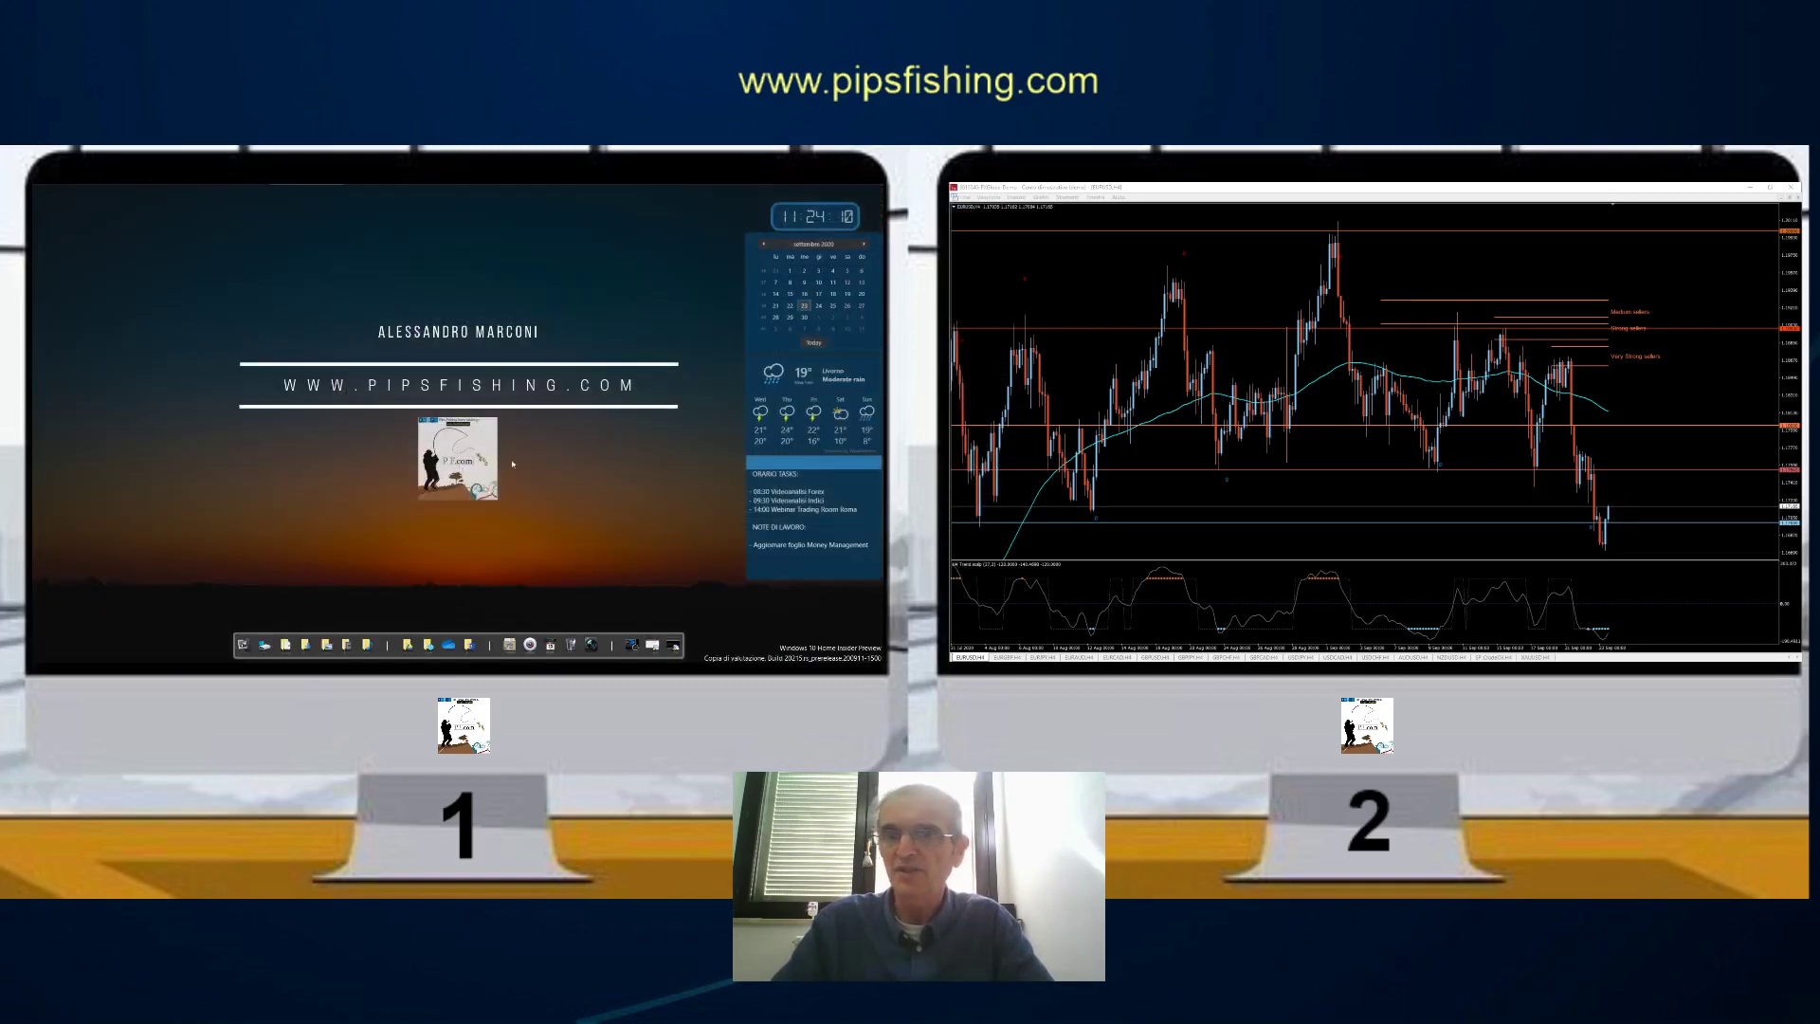
{"action": "left_click", "coordinate": [652, 639]}
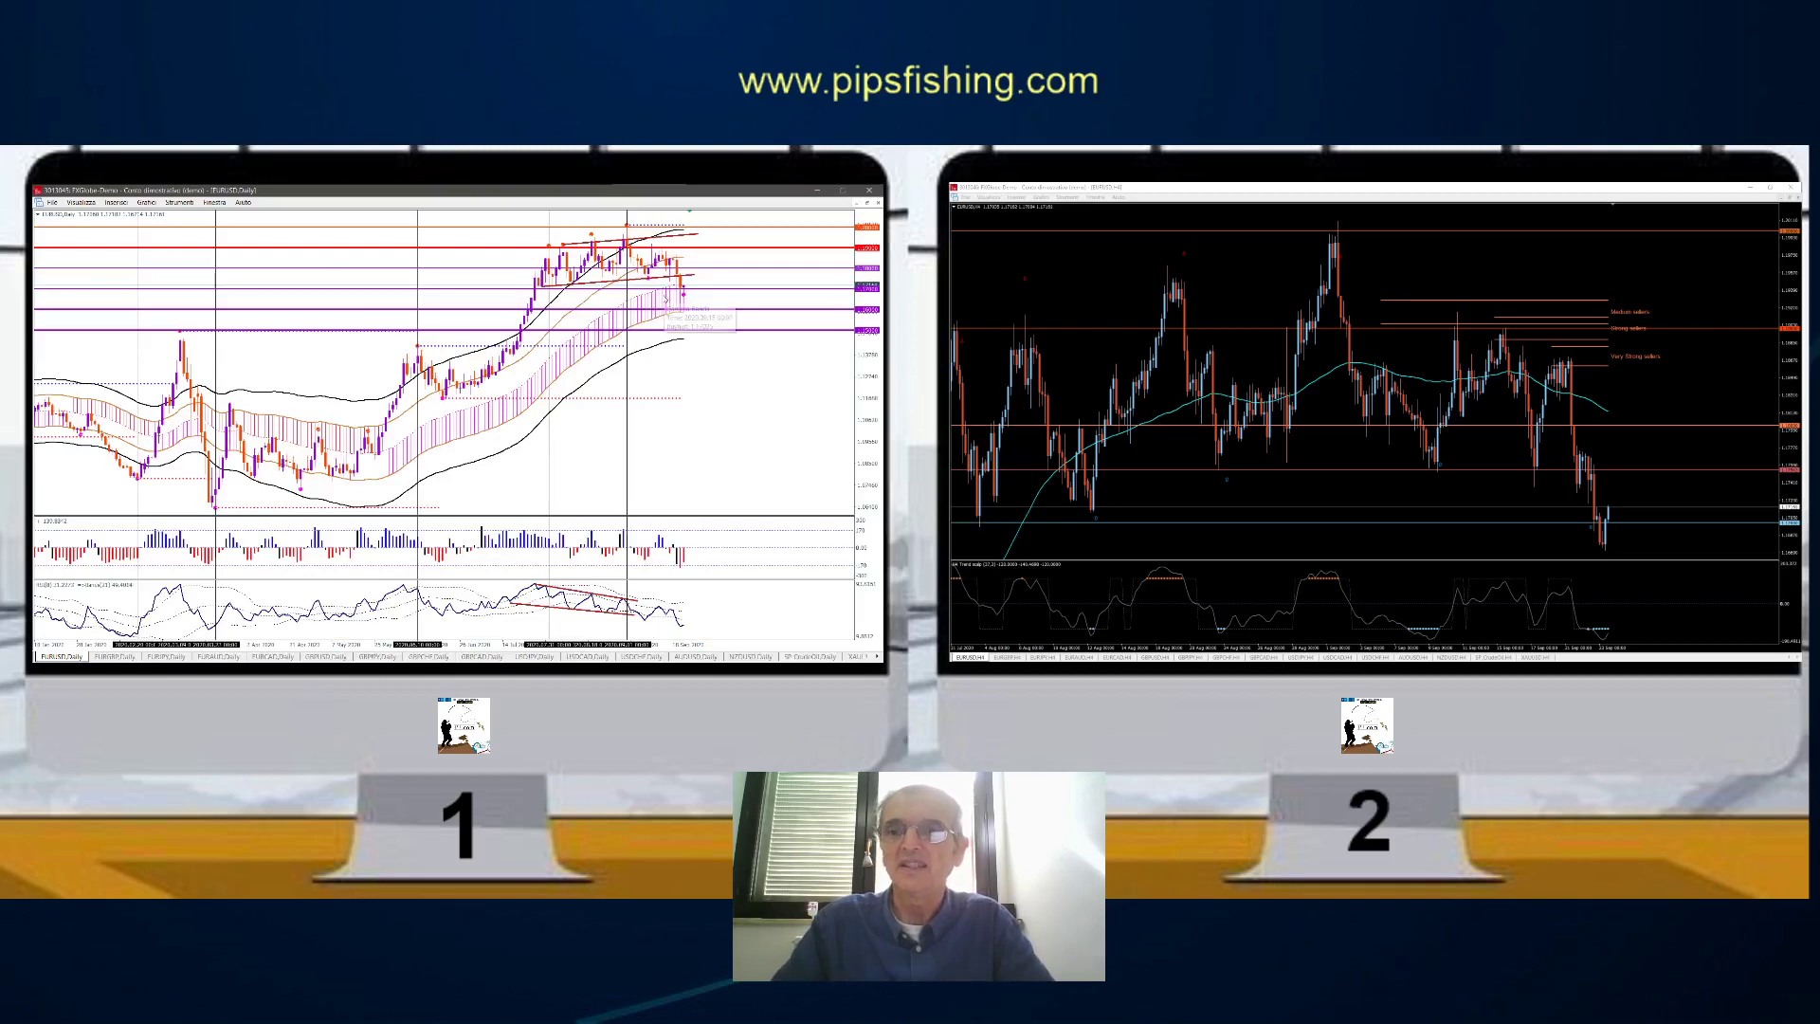
{"action": "mouse_move", "coordinate": [653, 317]}
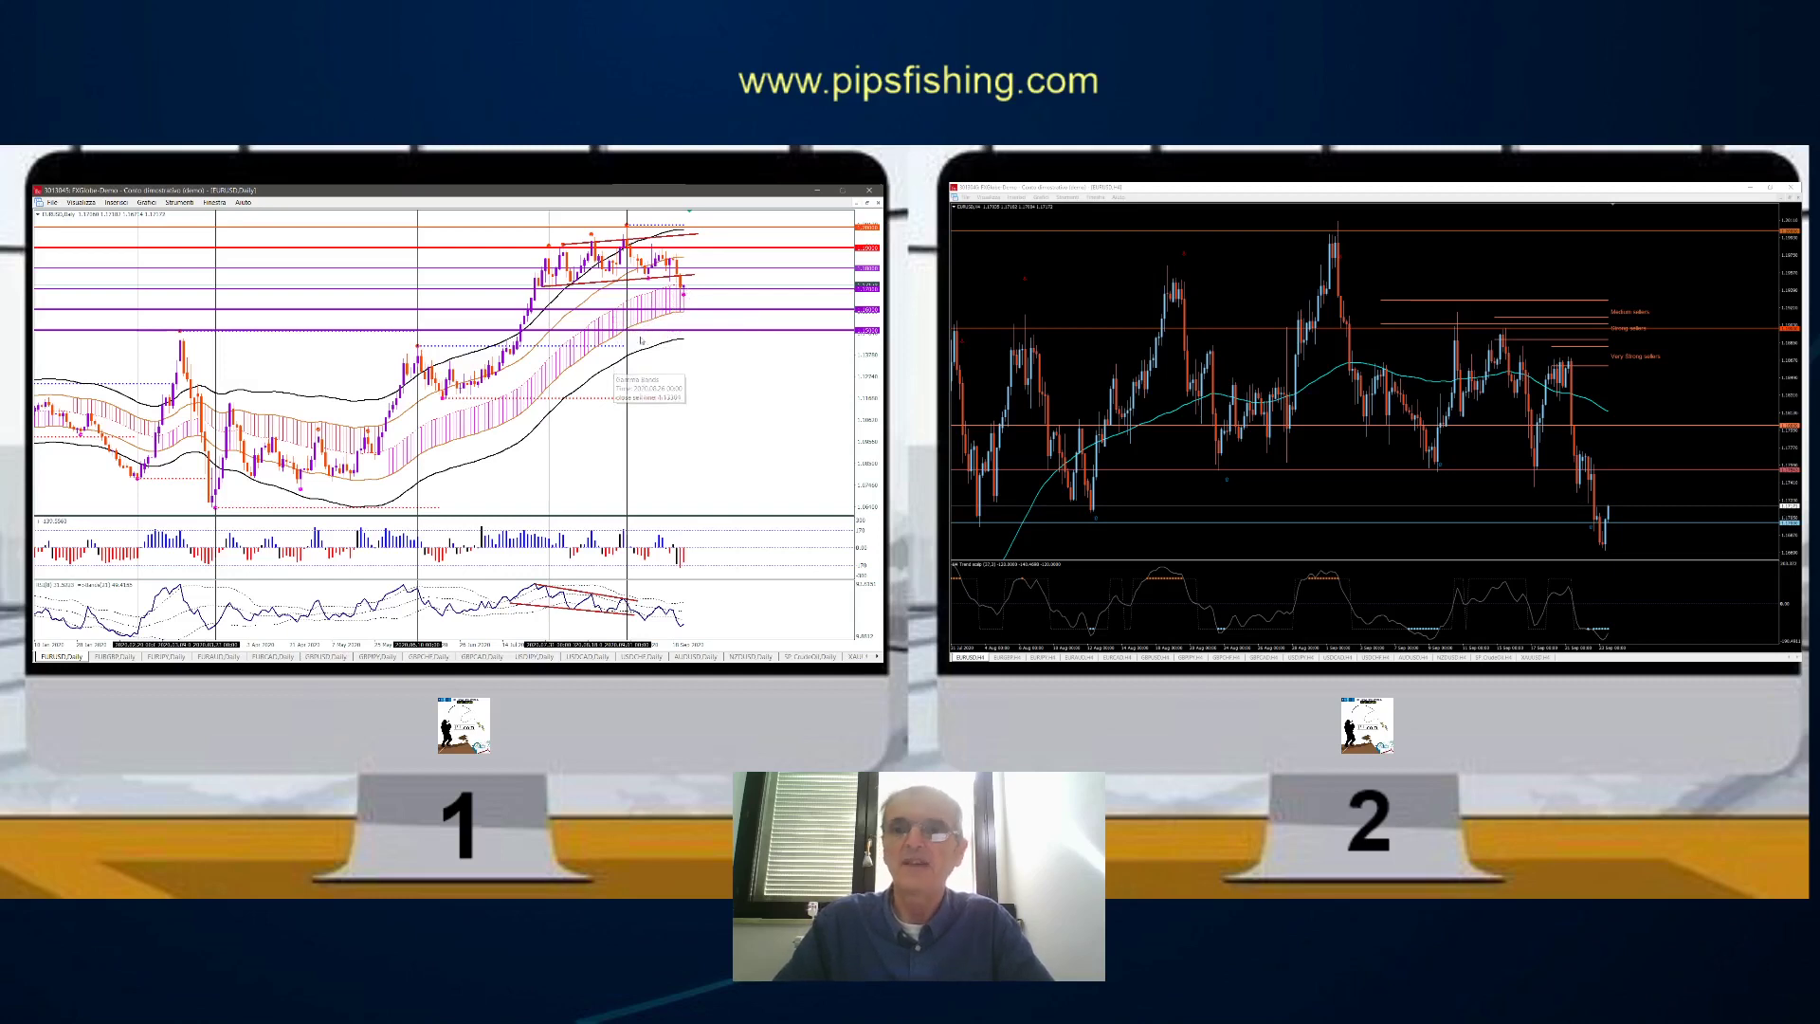
{"action": "mouse_move", "coordinate": [630, 348]}
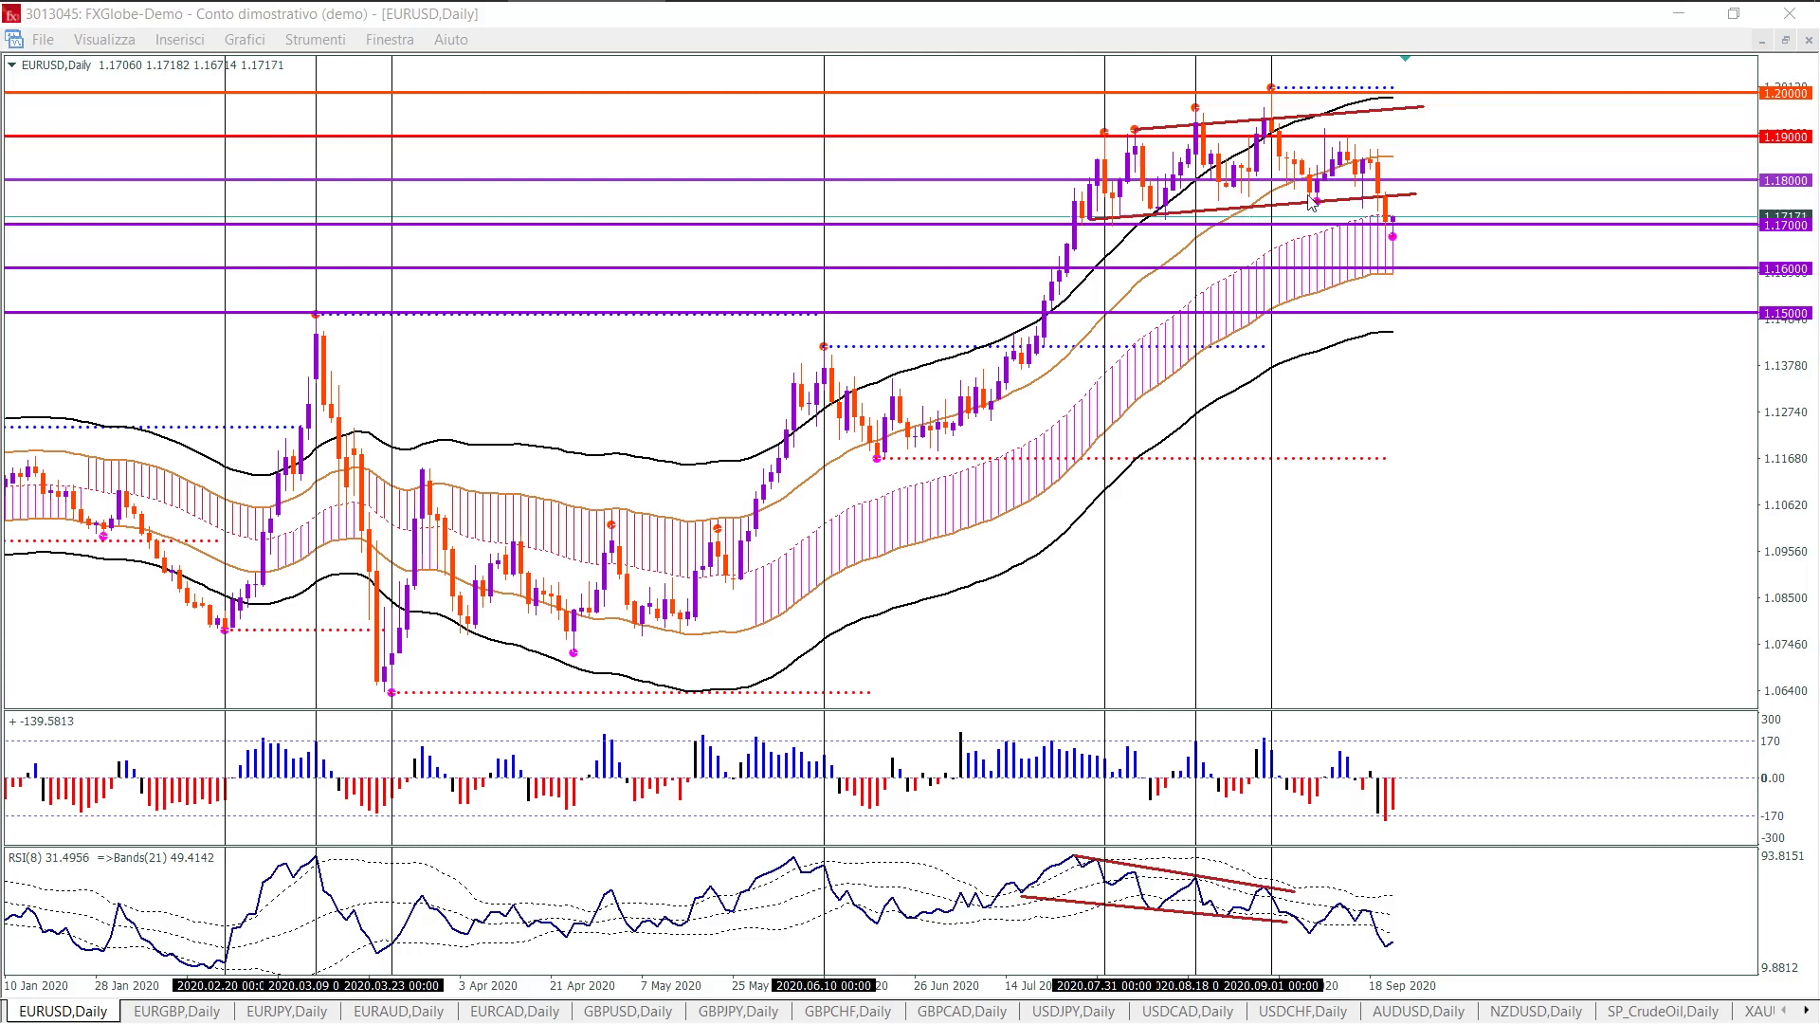
Step: Zoom the EURUSD daily chart out to January, then back in on May–September 2020 candles
{"action": "left_click", "coordinate": [1419, 217]}
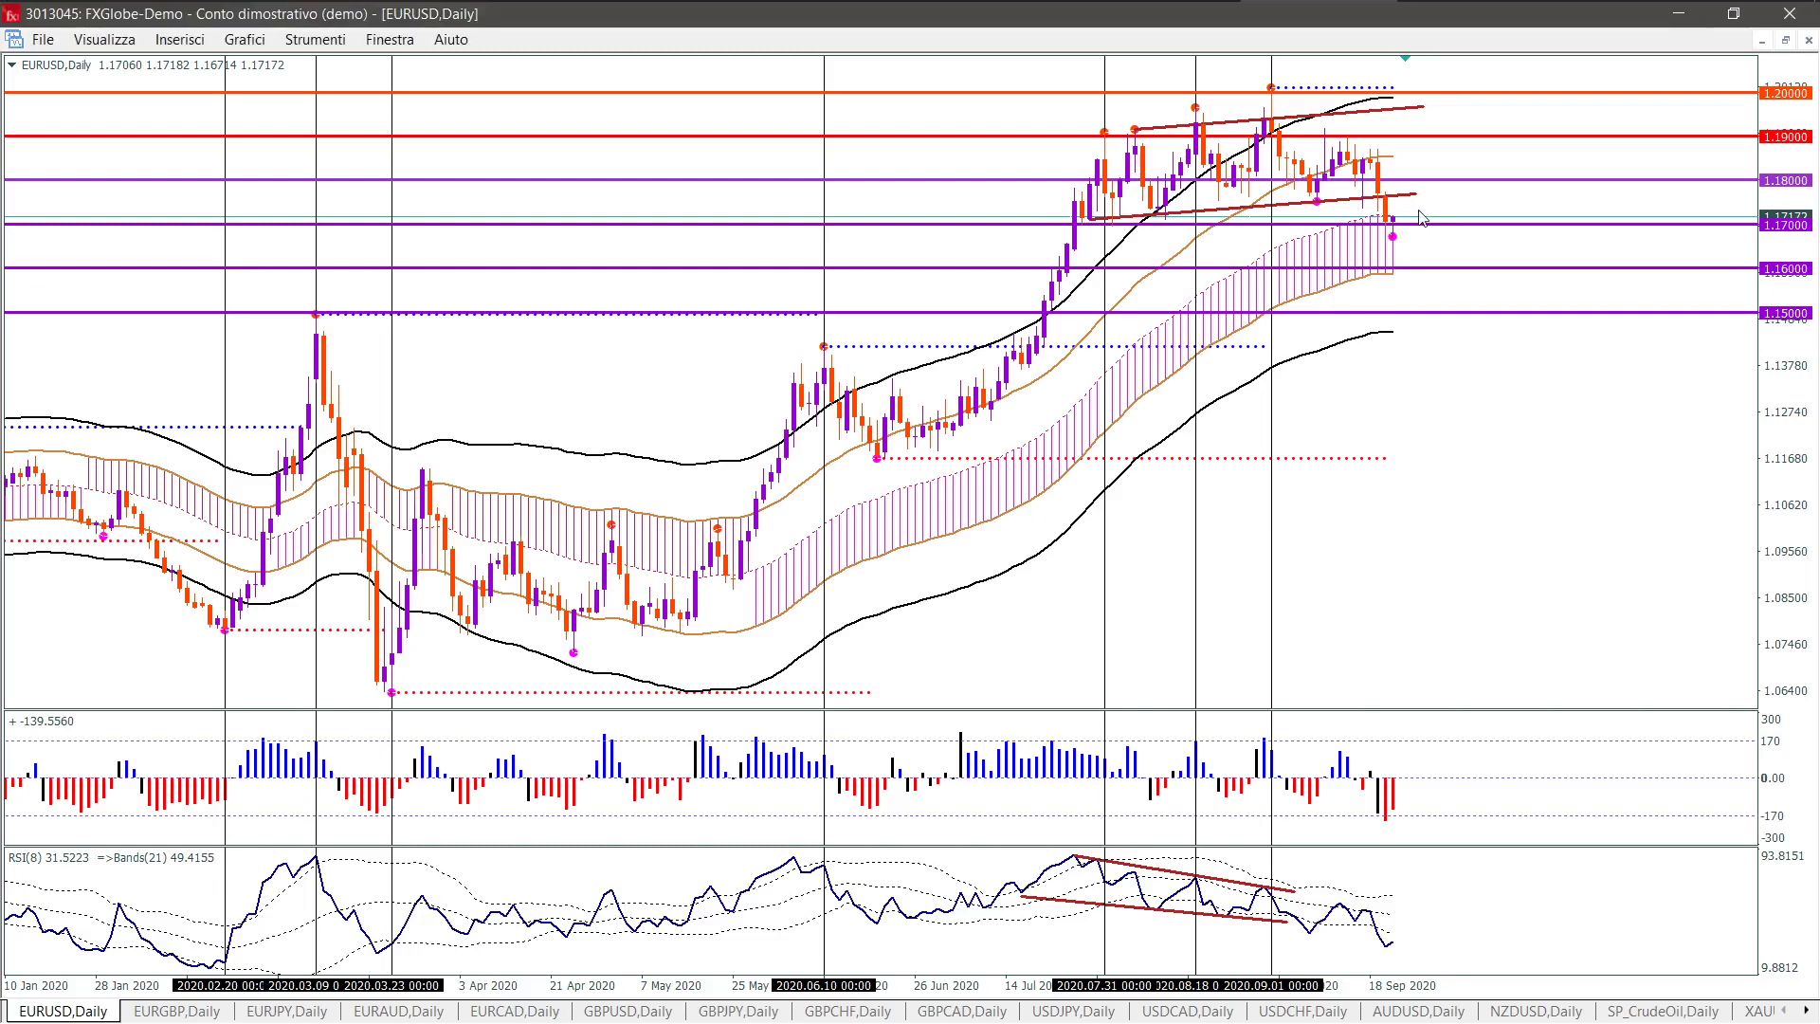
{"action": "key", "text": "plus"}
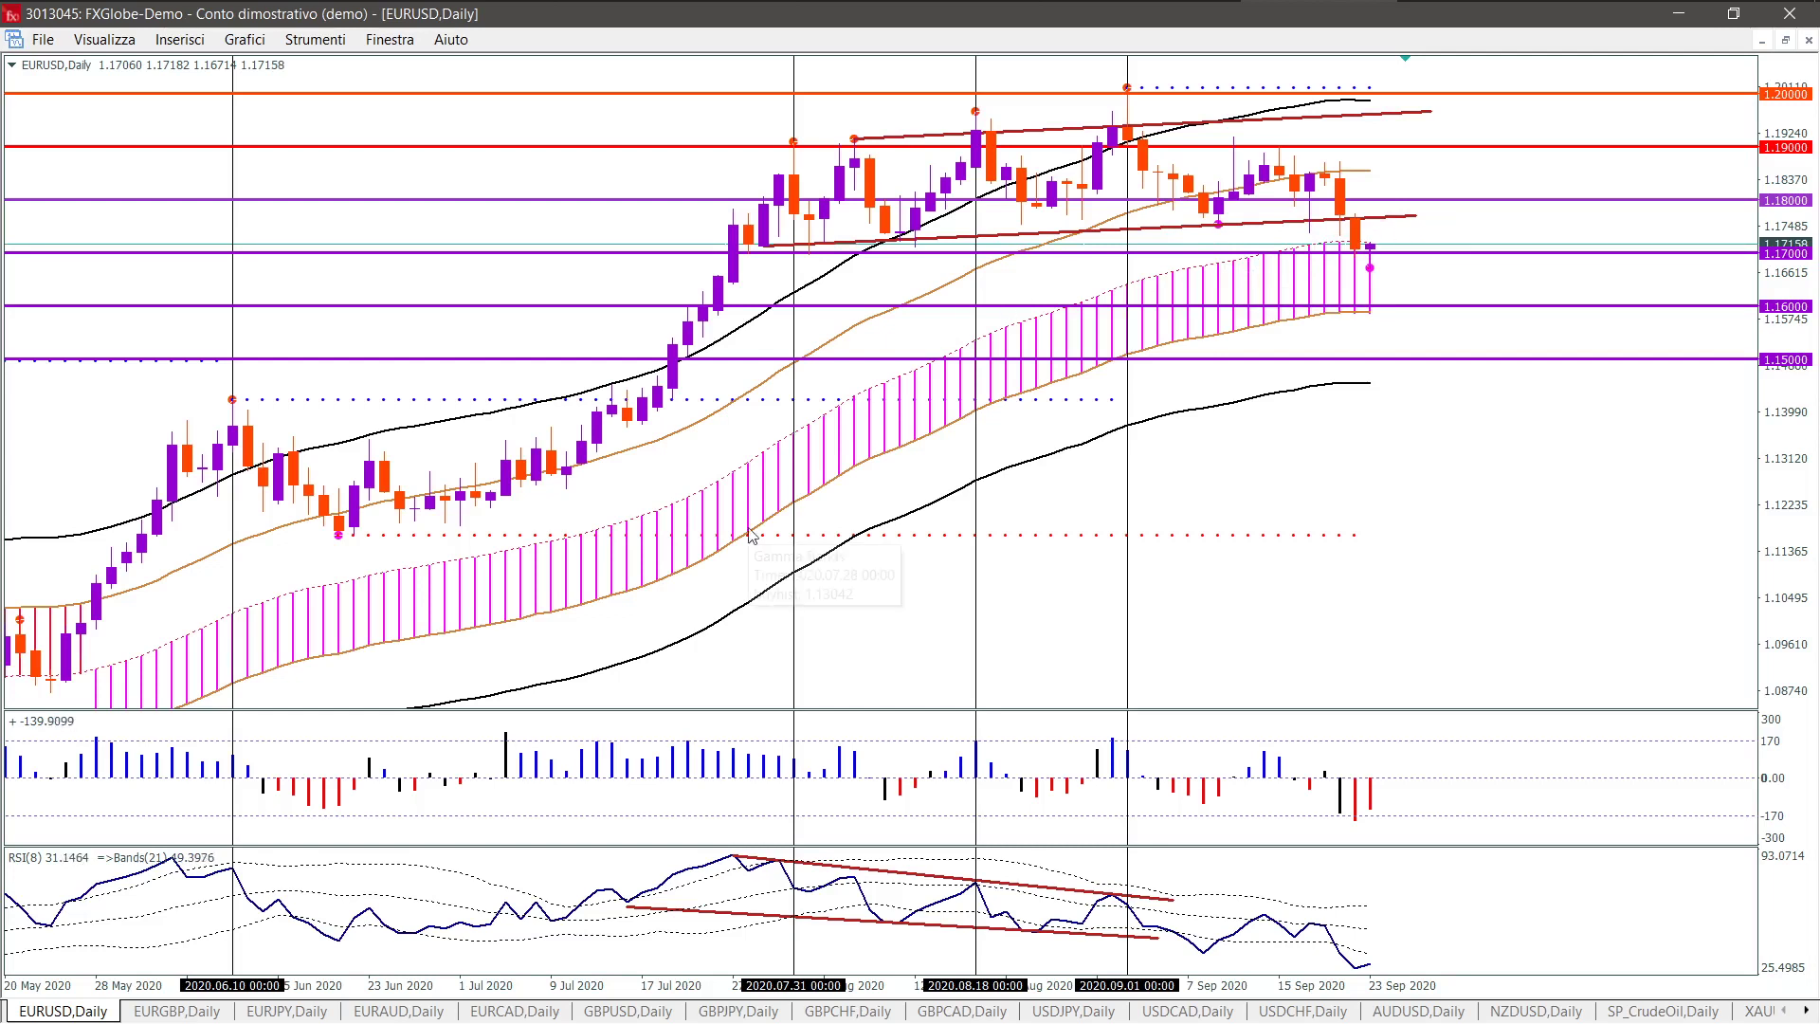
{"action": "key", "text": "minus"}
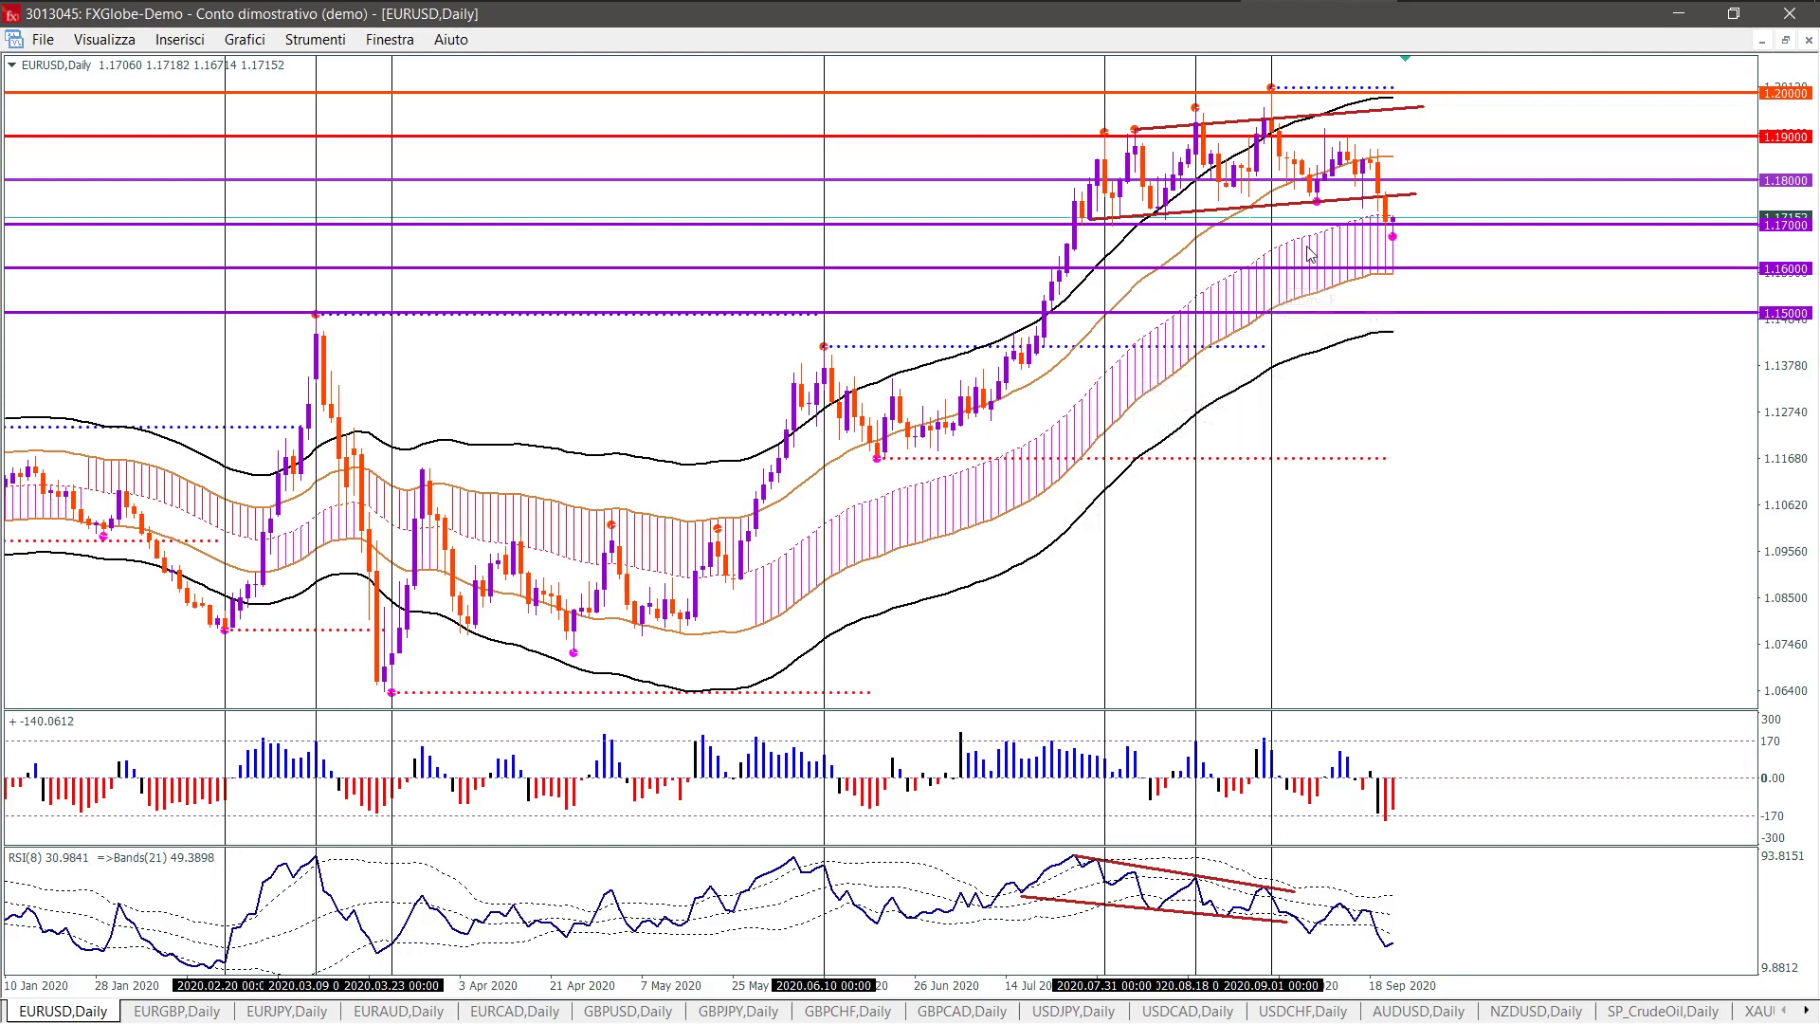
{"action": "mouse_move", "coordinate": [1309, 252]}
{"action": "mouse_move", "coordinate": [1243, 216]}
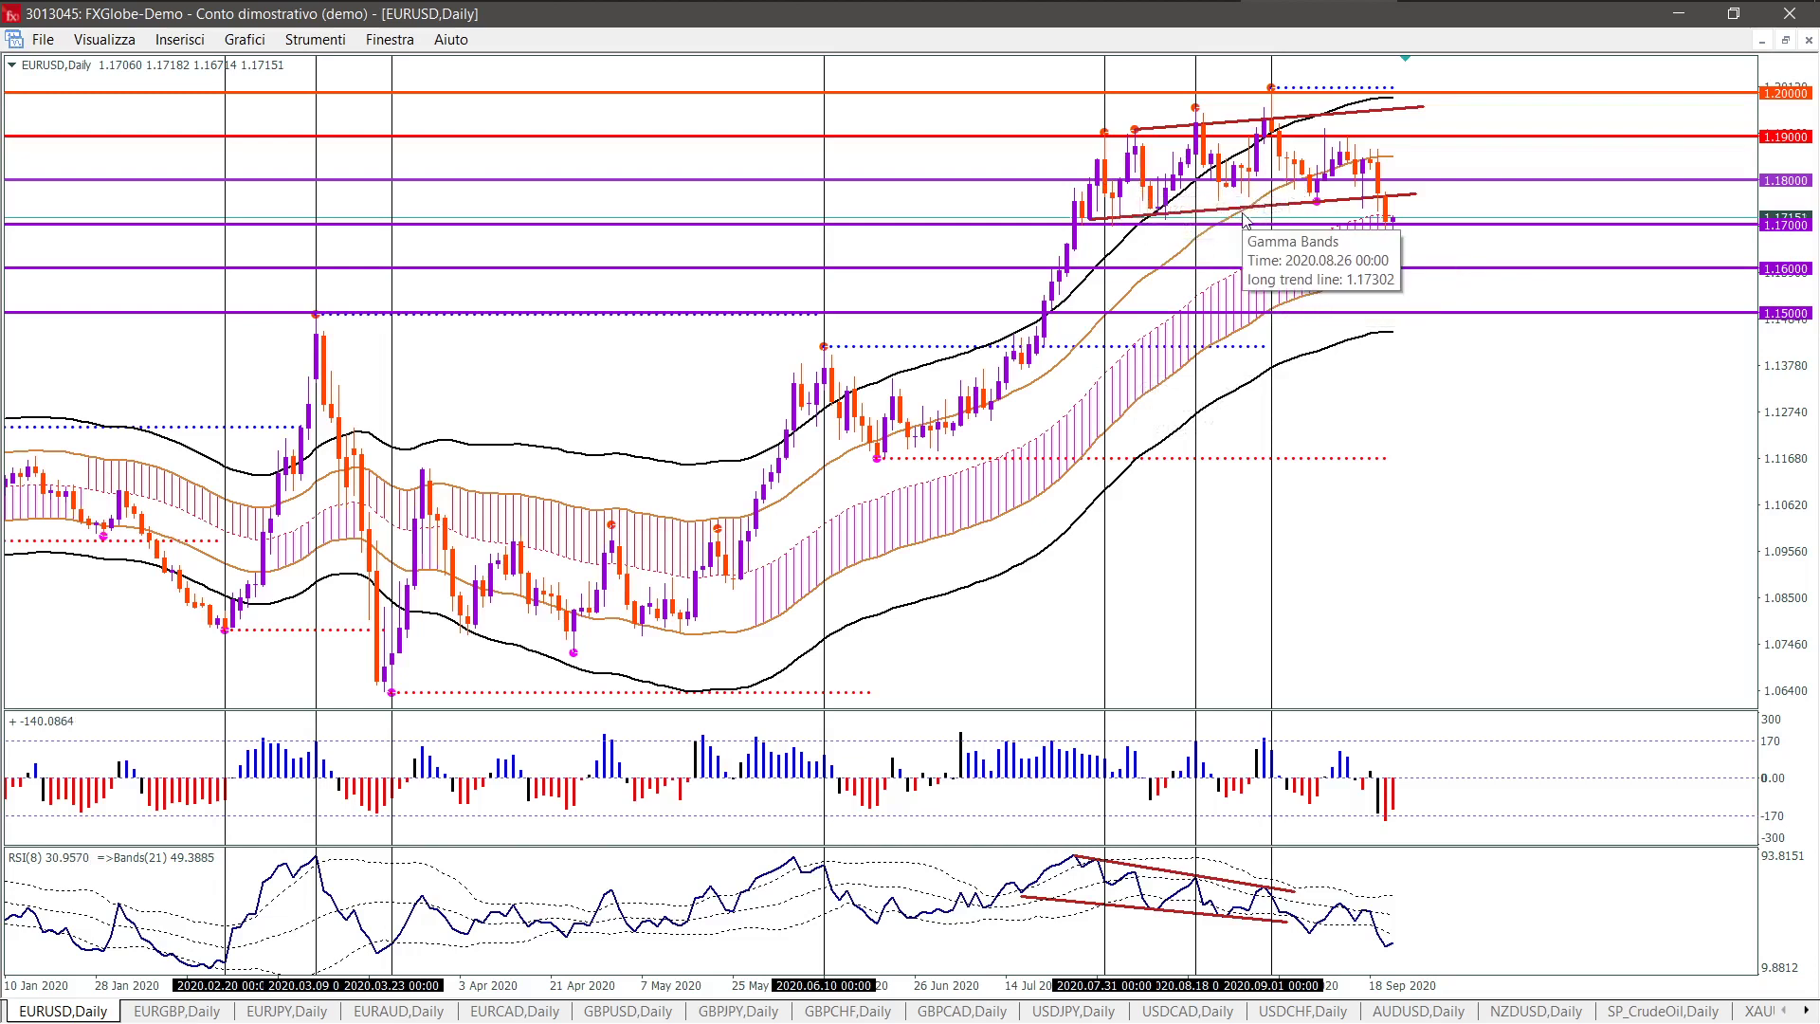
{"action": "key", "text": "plus"}
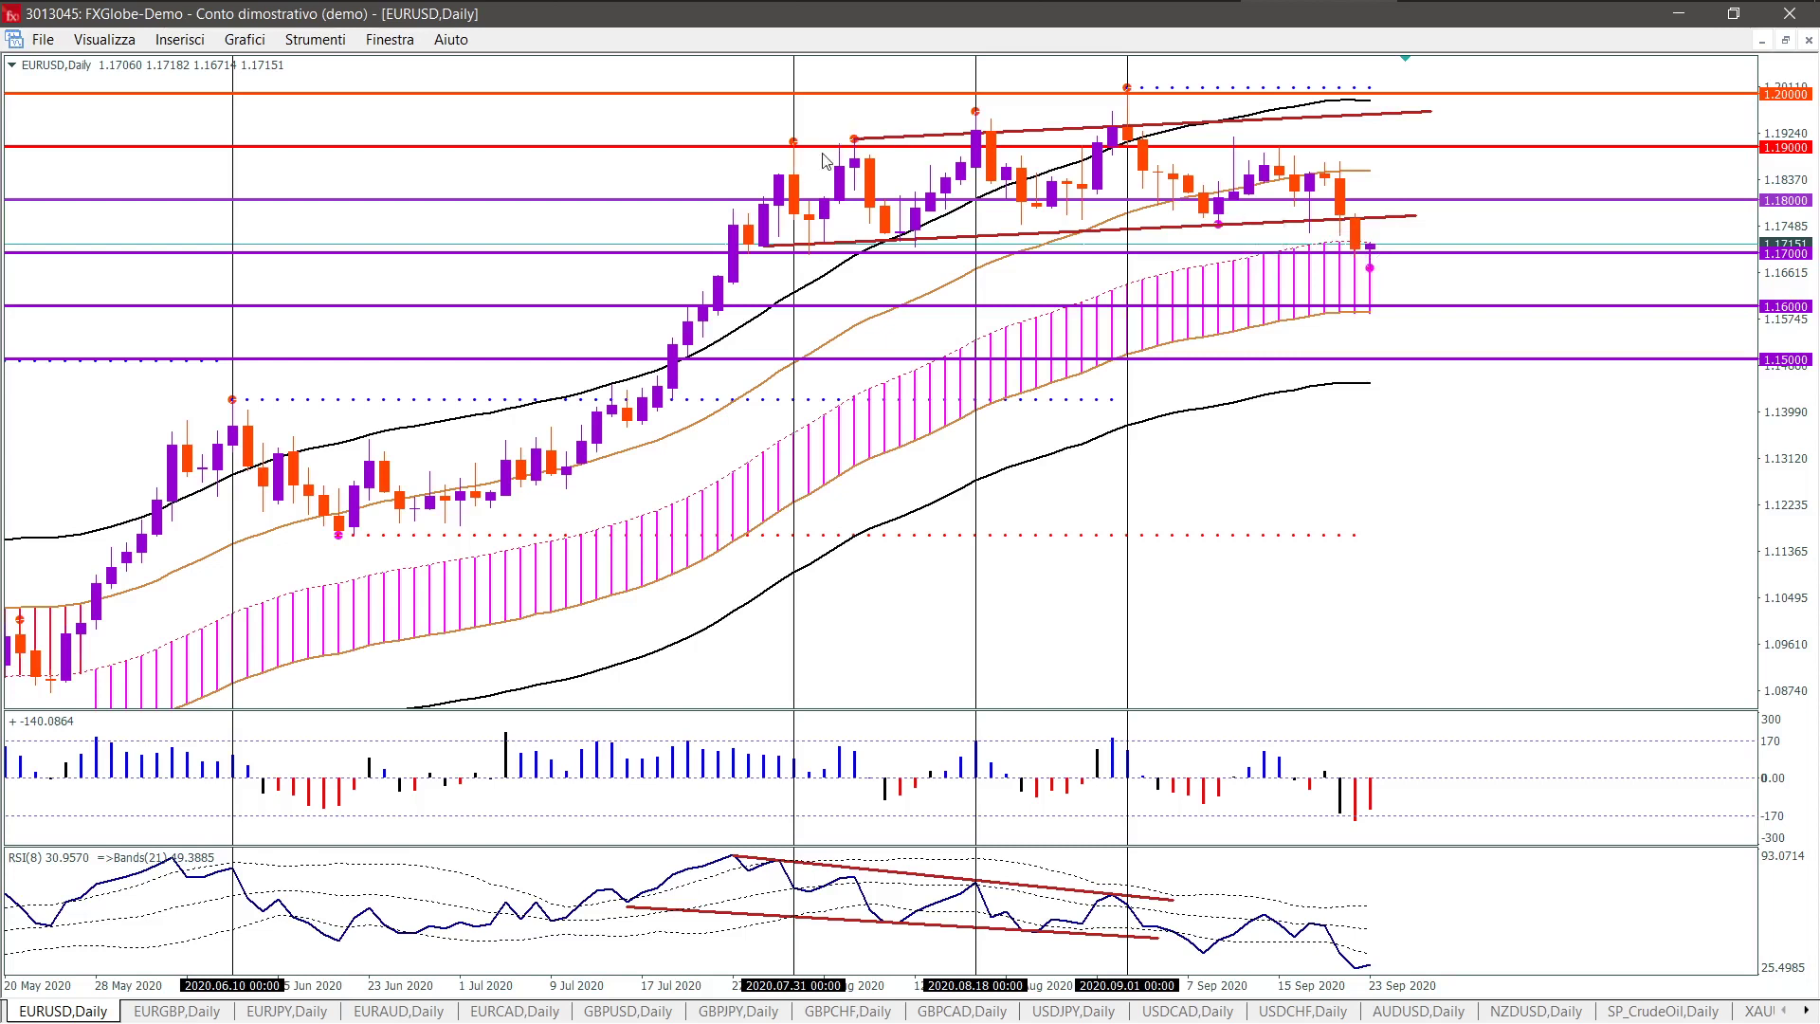
Step: Zoom EURUSD daily out to January, in on May–September, then out to January–September 2020
{"action": "mouse_move", "coordinate": [1106, 163]}
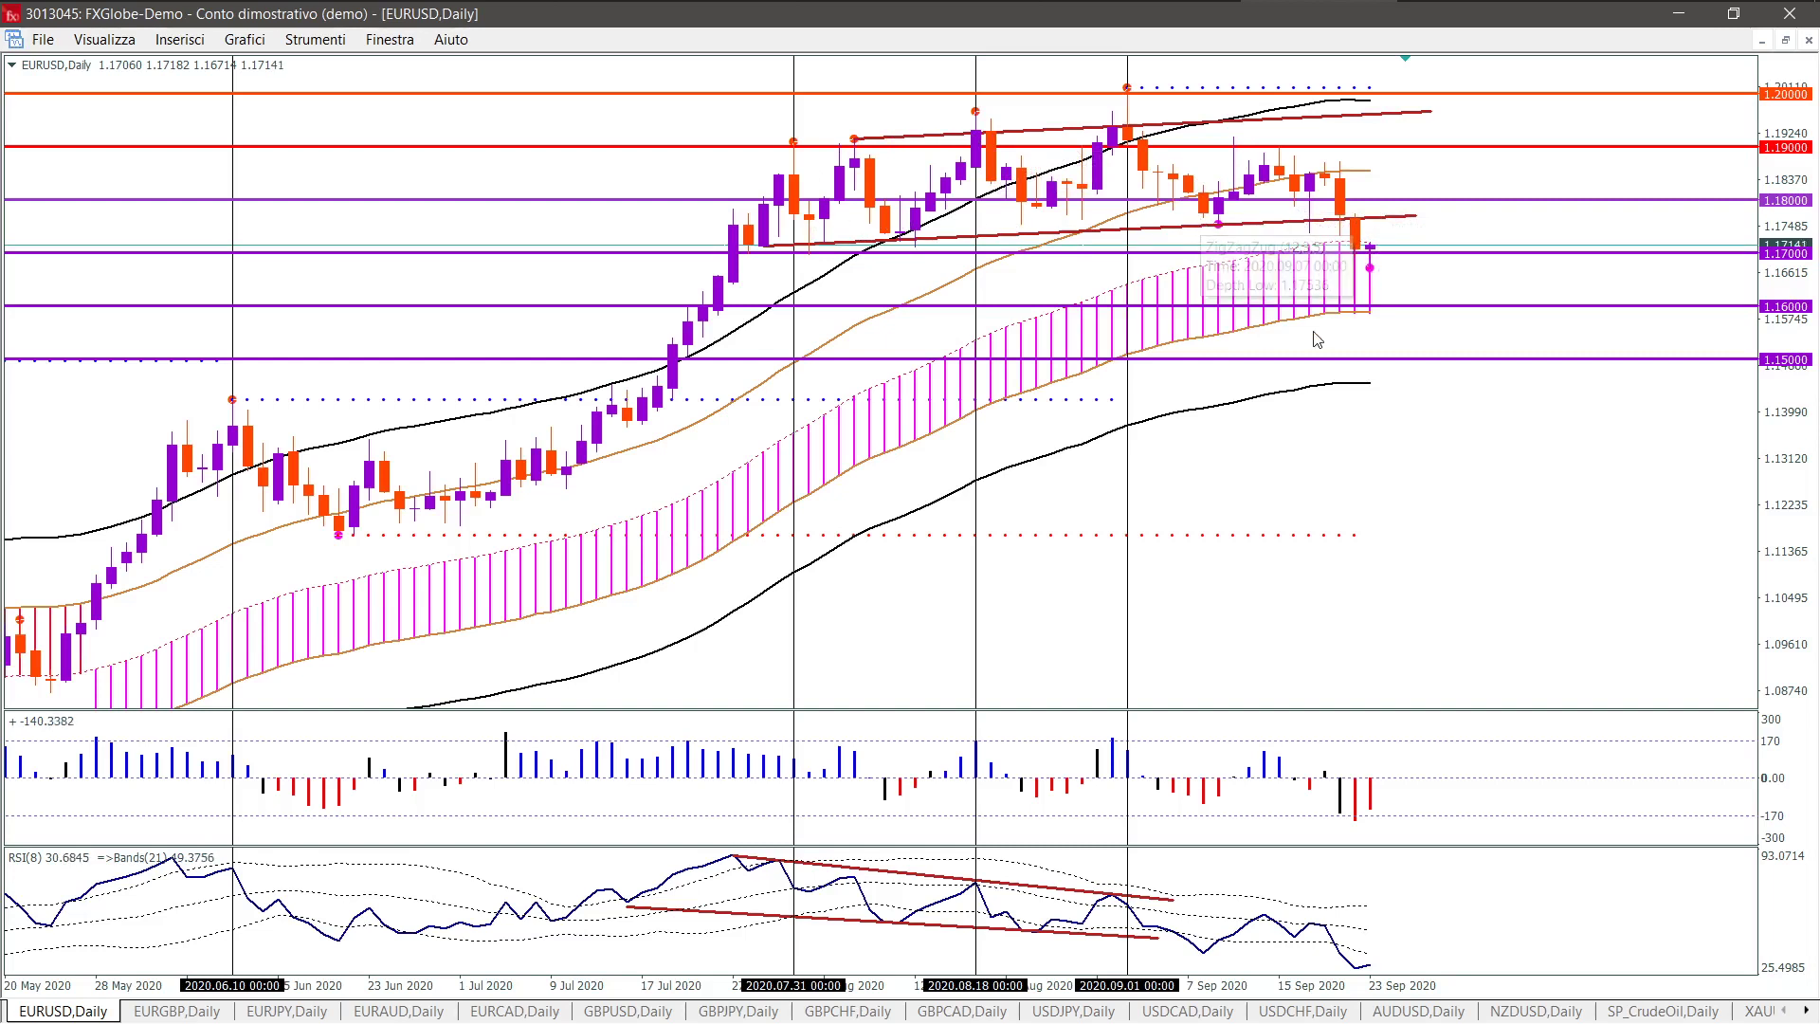
{"action": "key", "text": "minus"}
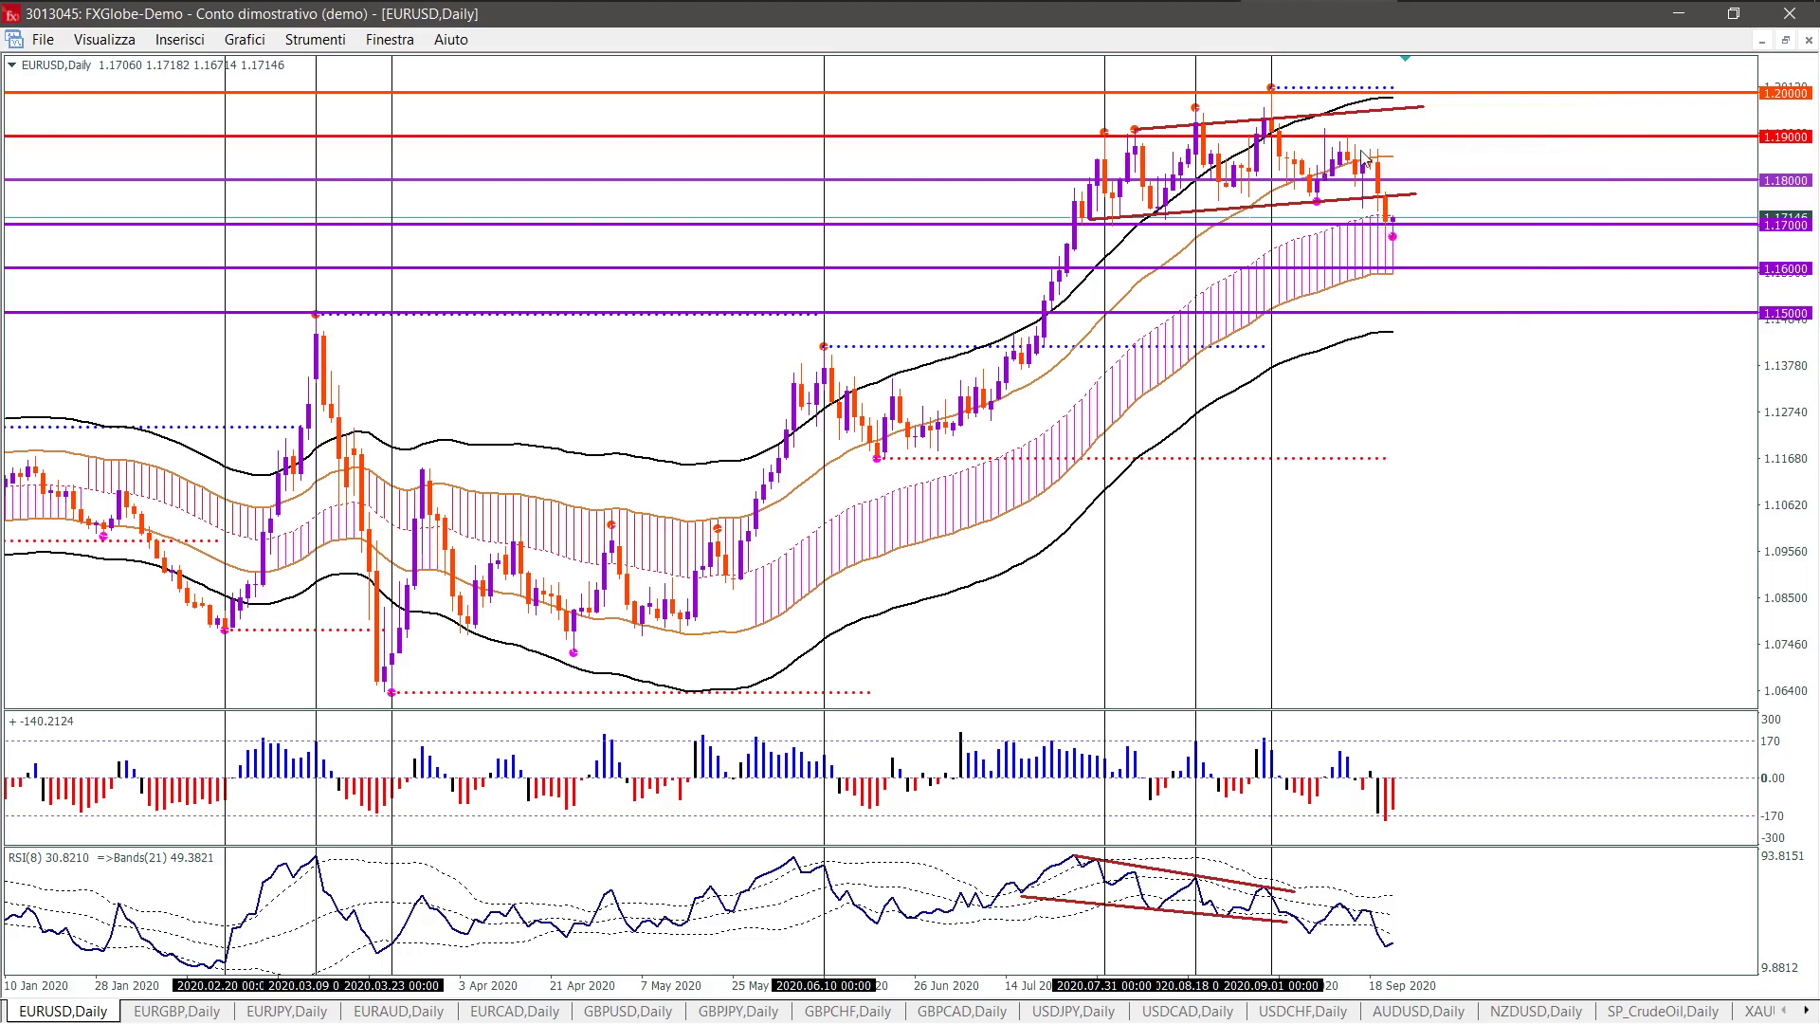
{"action": "key", "text": "plus"}
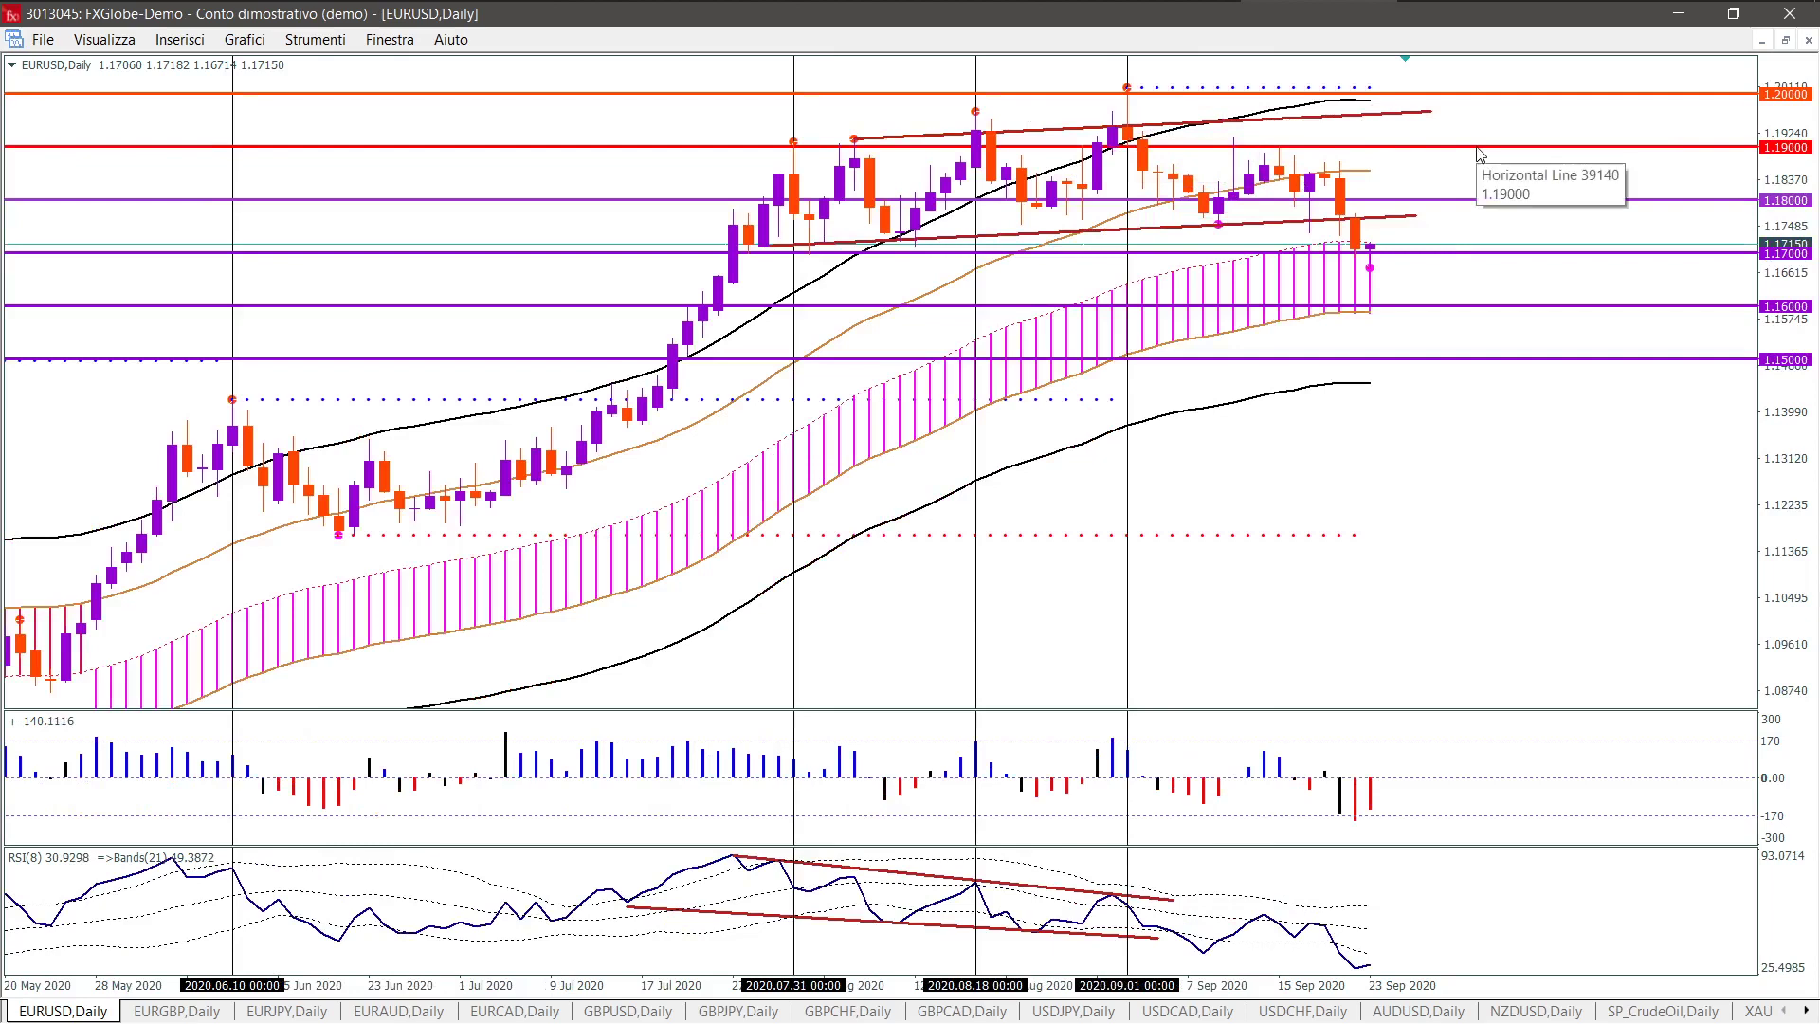
{"action": "key", "text": "minus"}
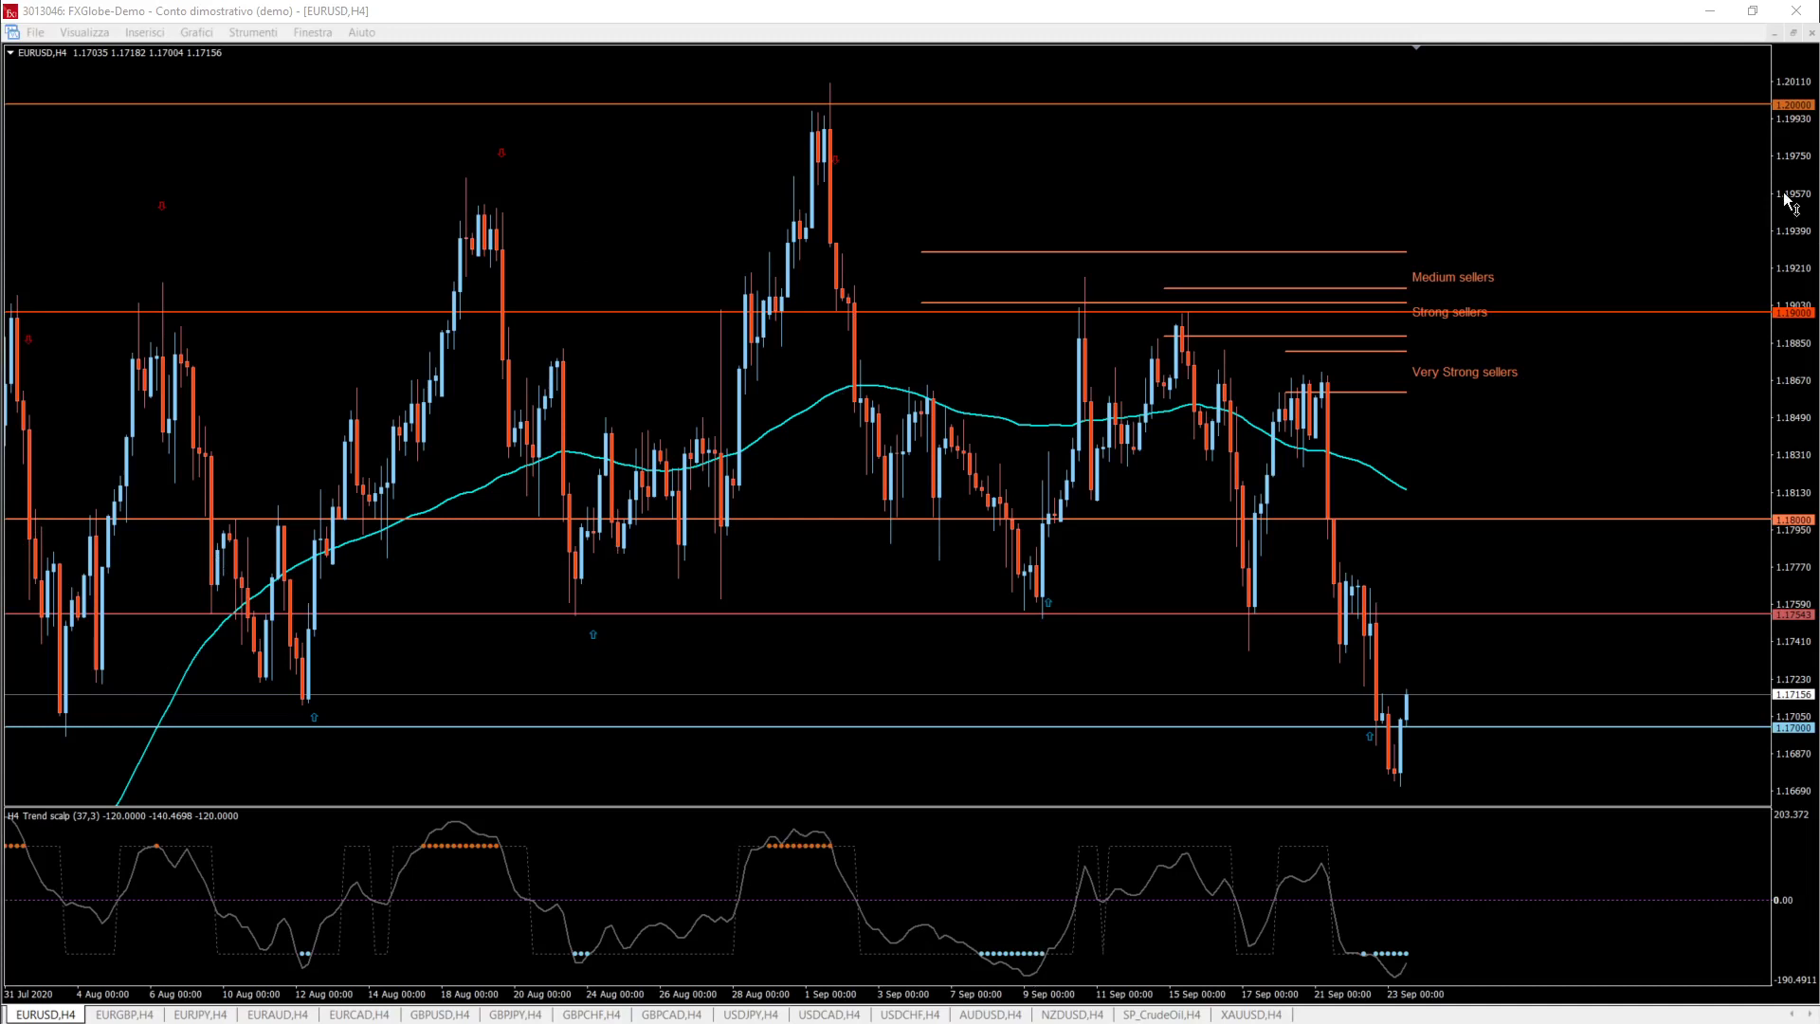
Step: Drag the EURUSD H4 price scale to compress, stretch, then compress candles for a wider range
{"action": "left_click_drag", "start_coordinate": [1791, 204], "coordinate": [1792, 246]}
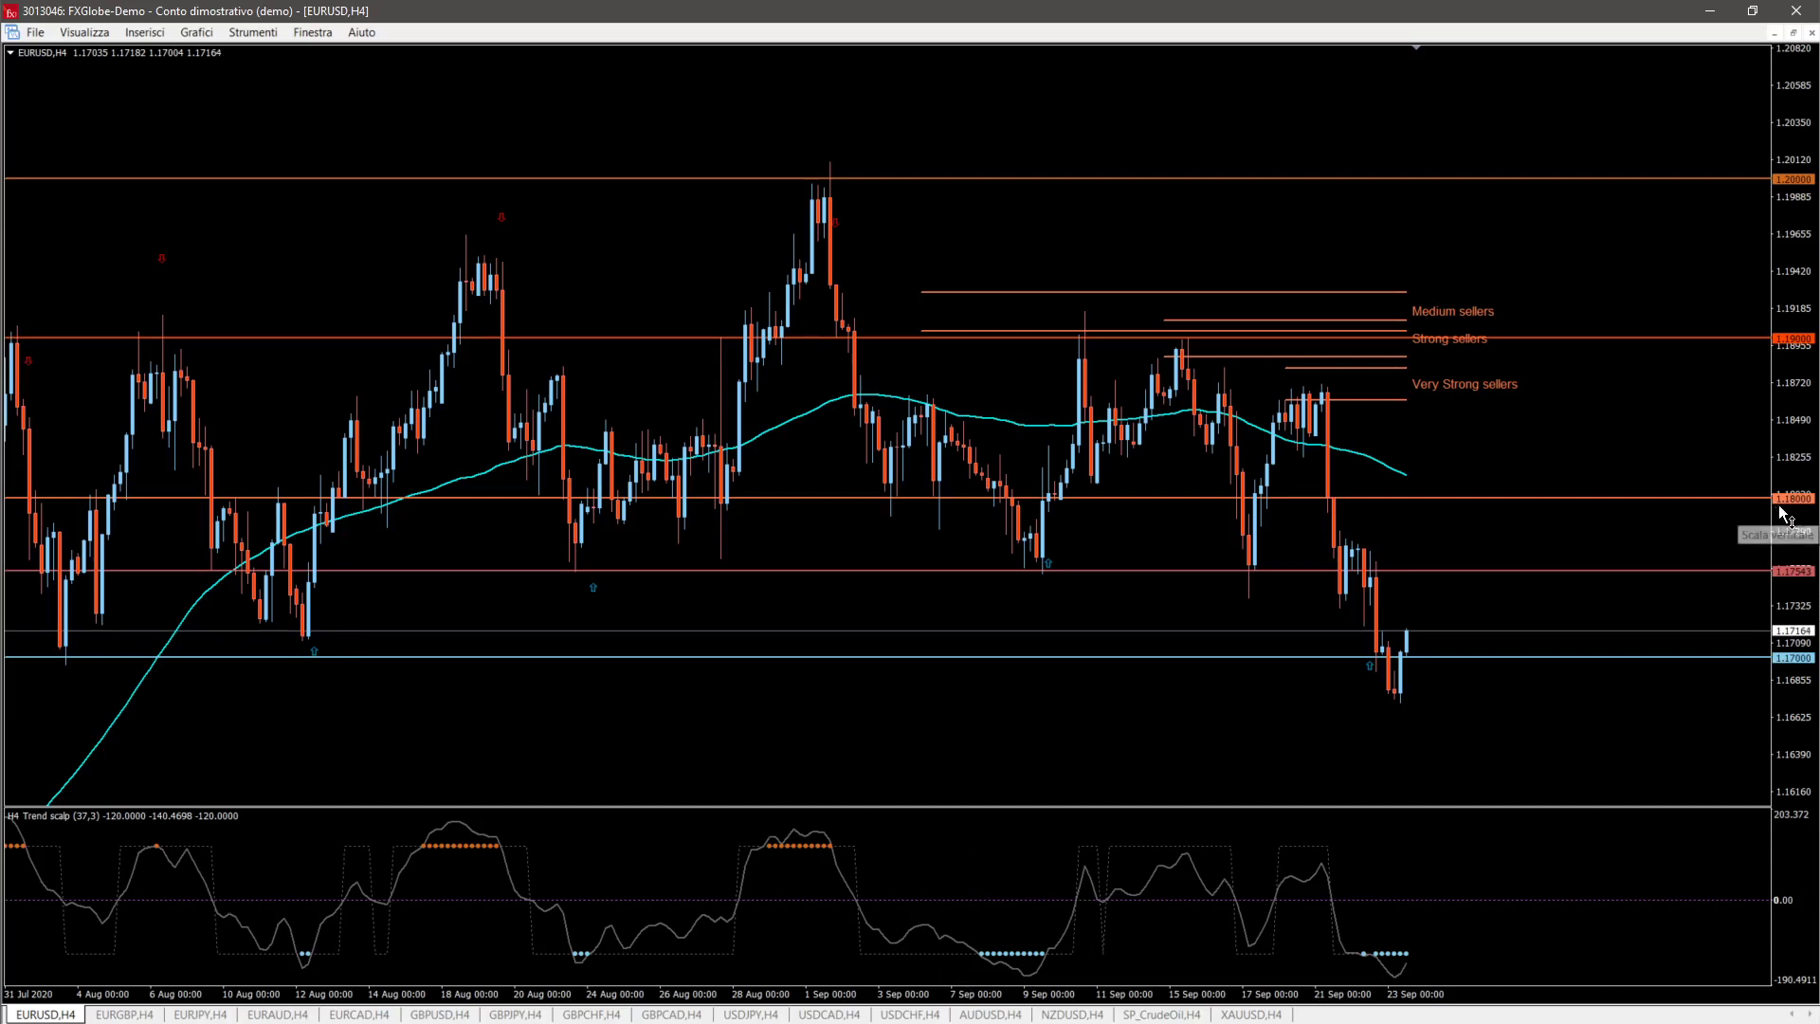
{"action": "left_click_drag", "start_coordinate": [1782, 521], "coordinate": [1780, 190]}
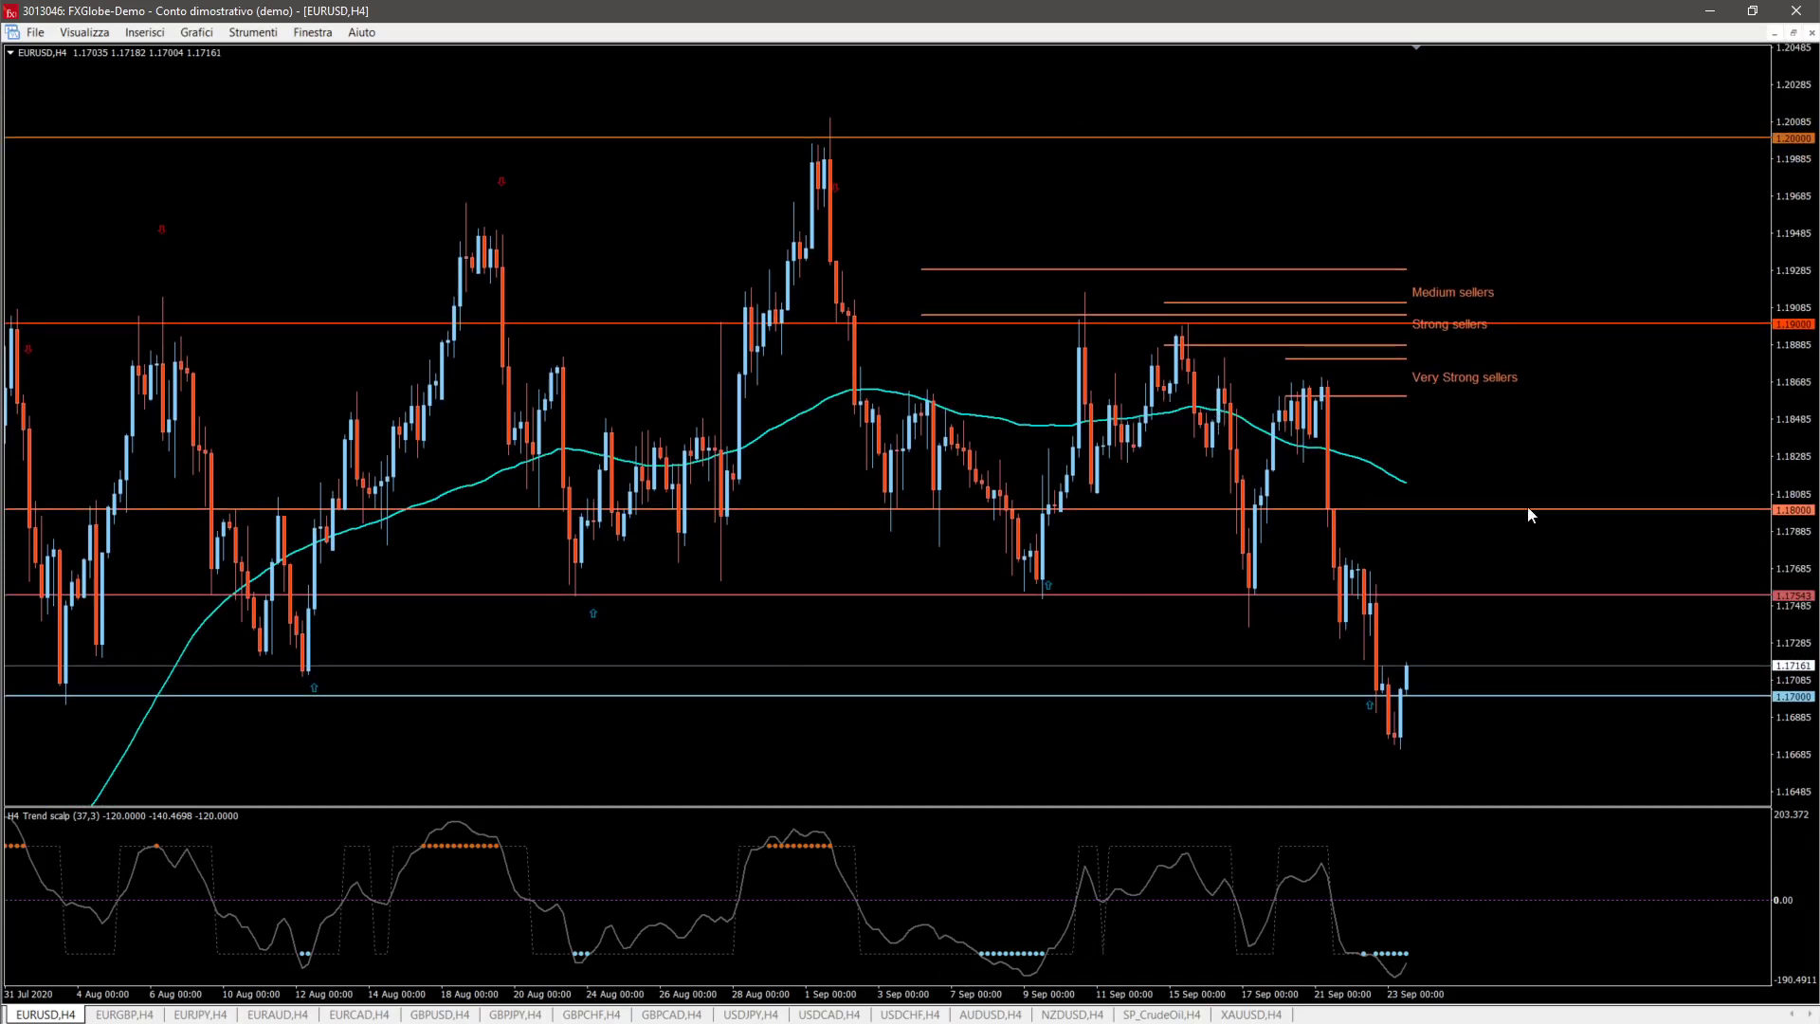
{"action": "left_click_drag", "start_coordinate": [1787, 375], "coordinate": [1792, 460]}
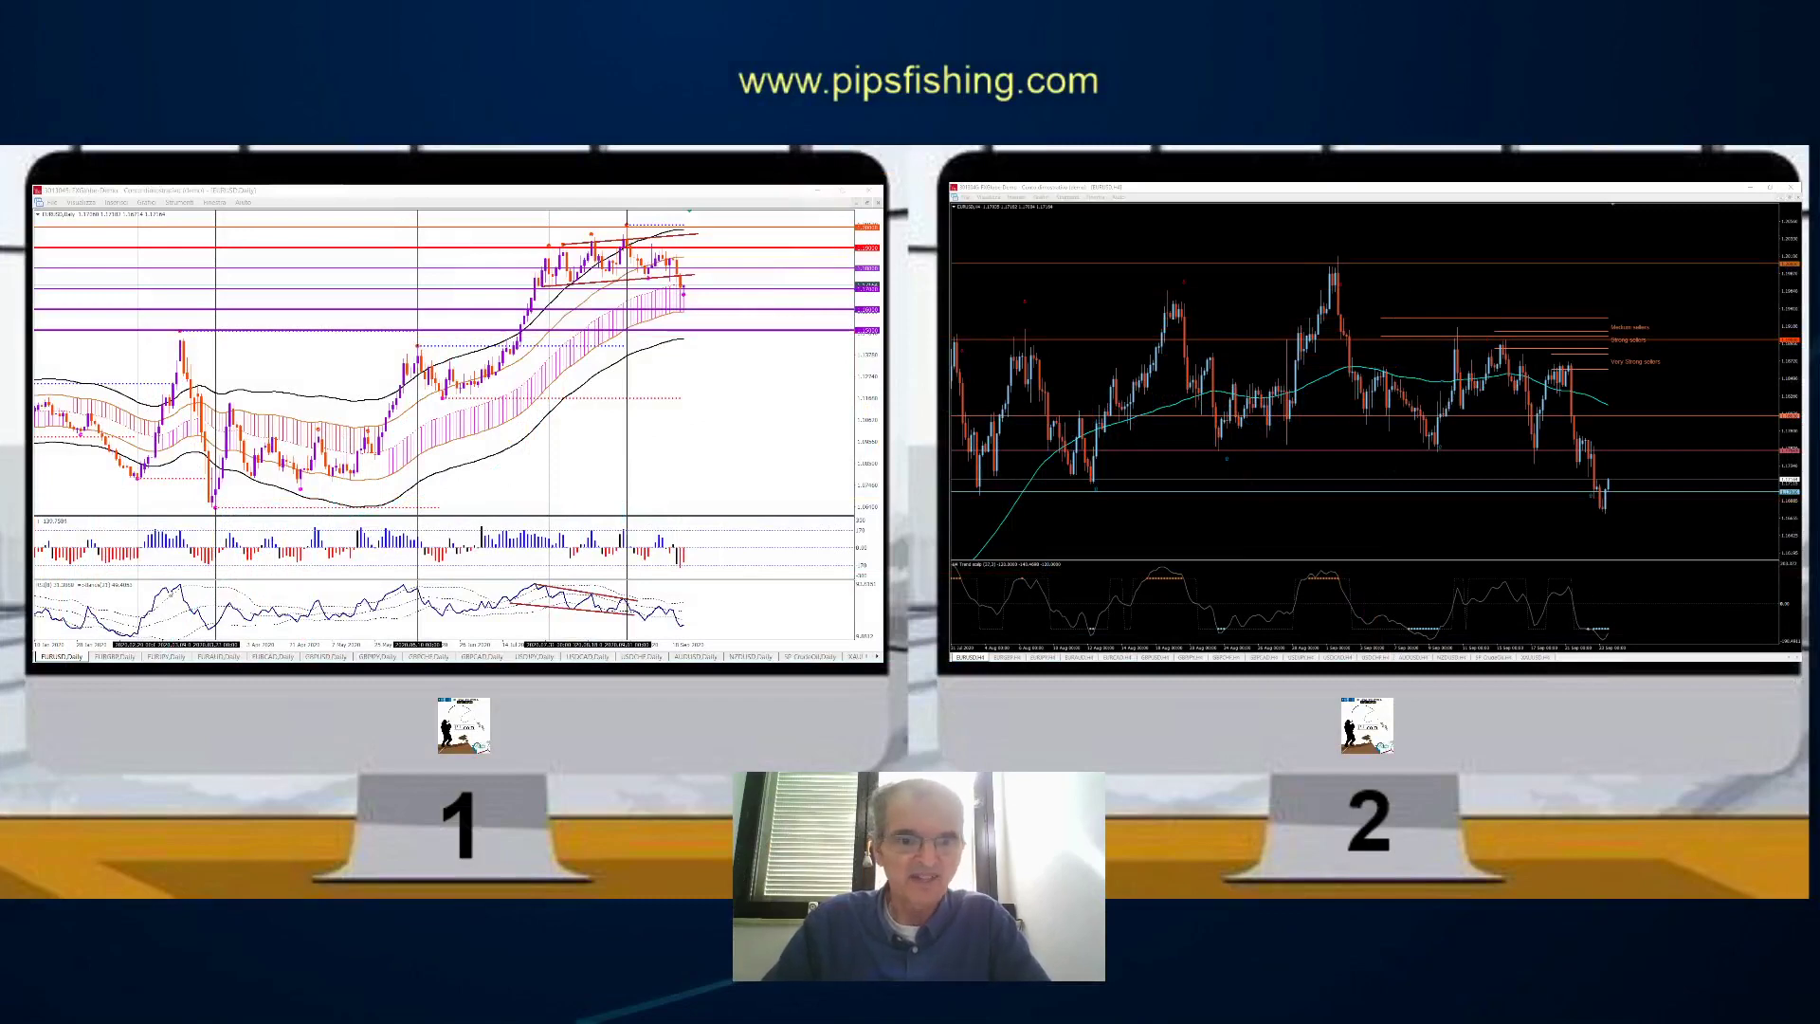
Step: Switch the Daily and H4 chart tabs from EURUSD to EURGBP
{"action": "left_click", "coordinate": [115, 656]}
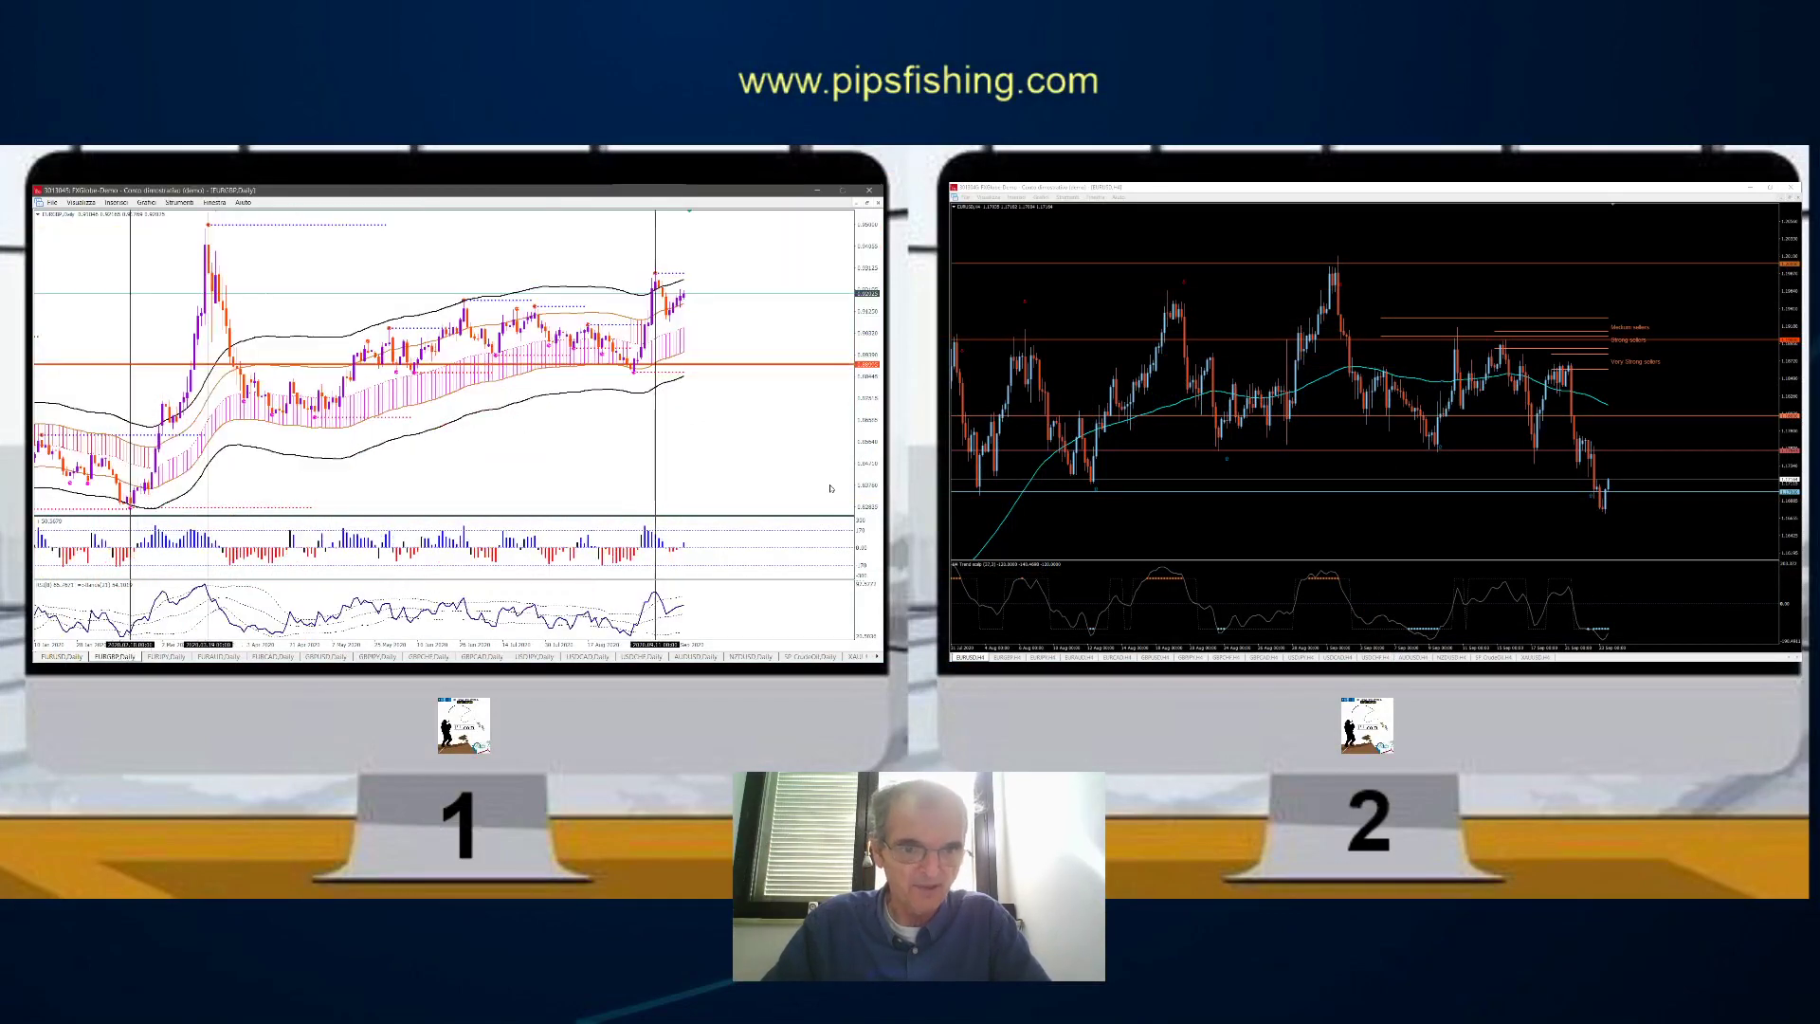
{"action": "left_click", "coordinate": [1011, 657]}
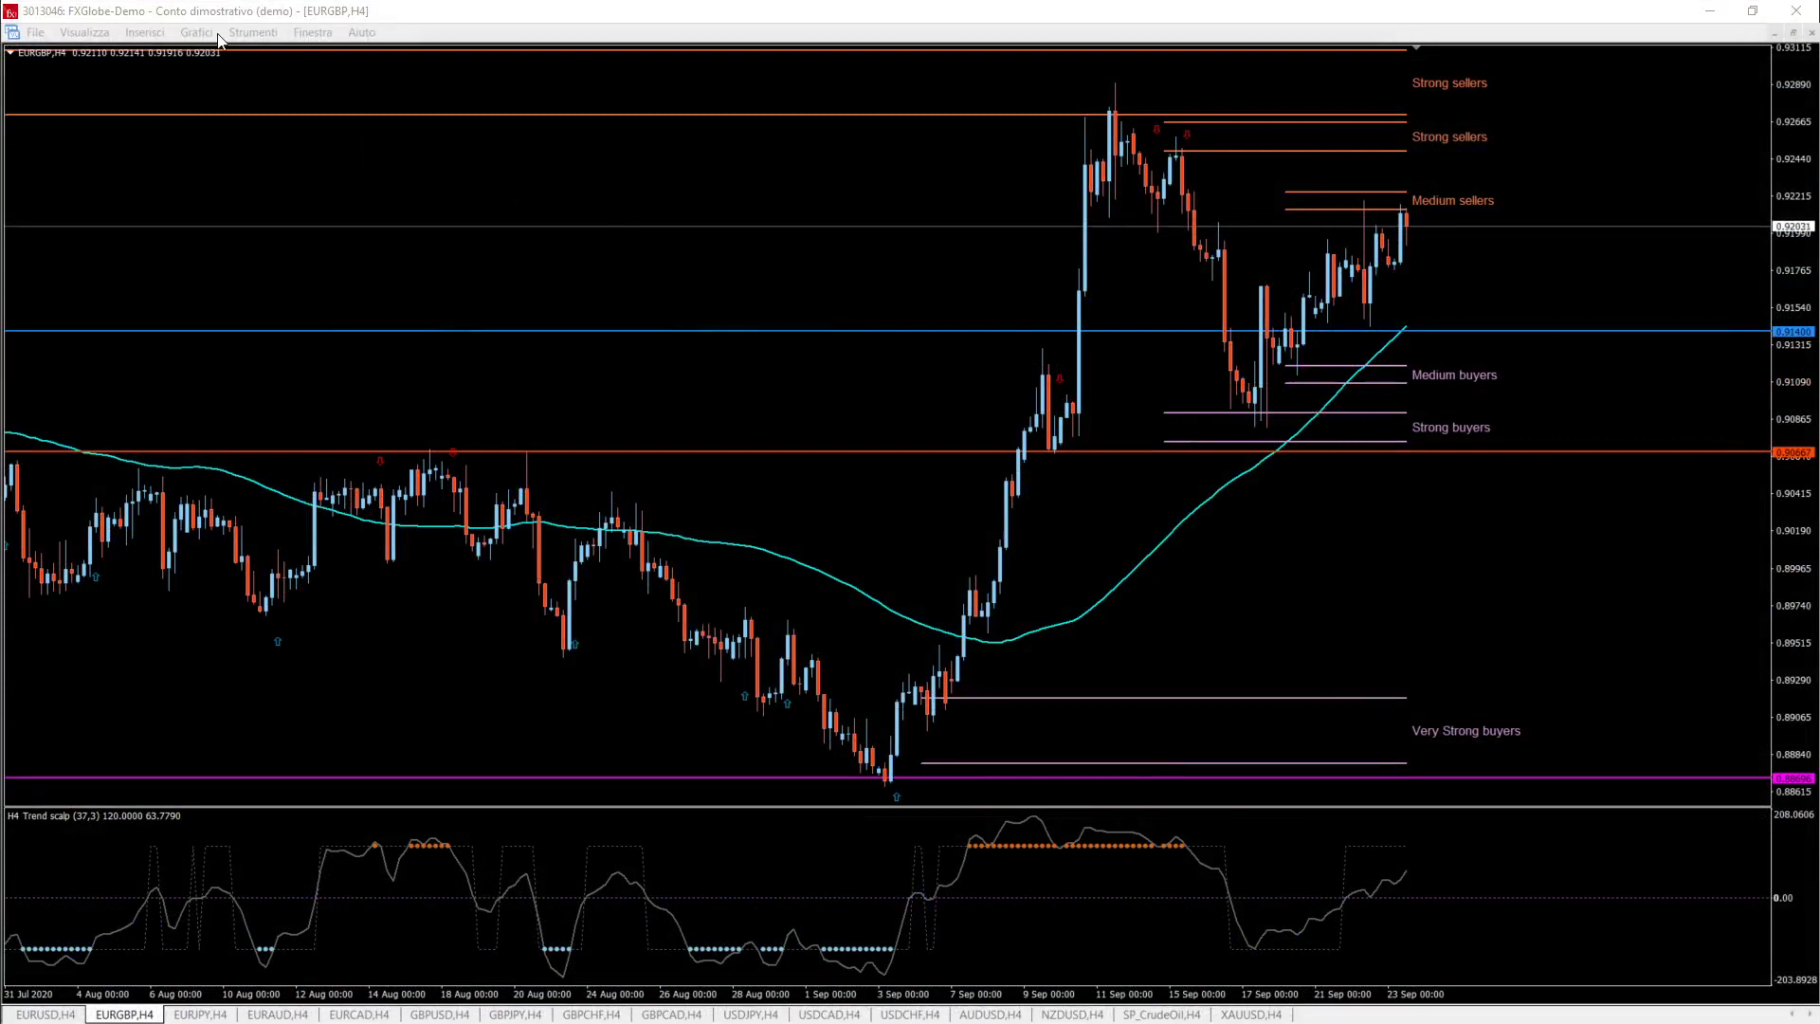
Step: Draw a rising trendline channel over the EURGBP H4 rally, then switch the daily chart to EURJPY
{"action": "left_click", "coordinate": [147, 33]}
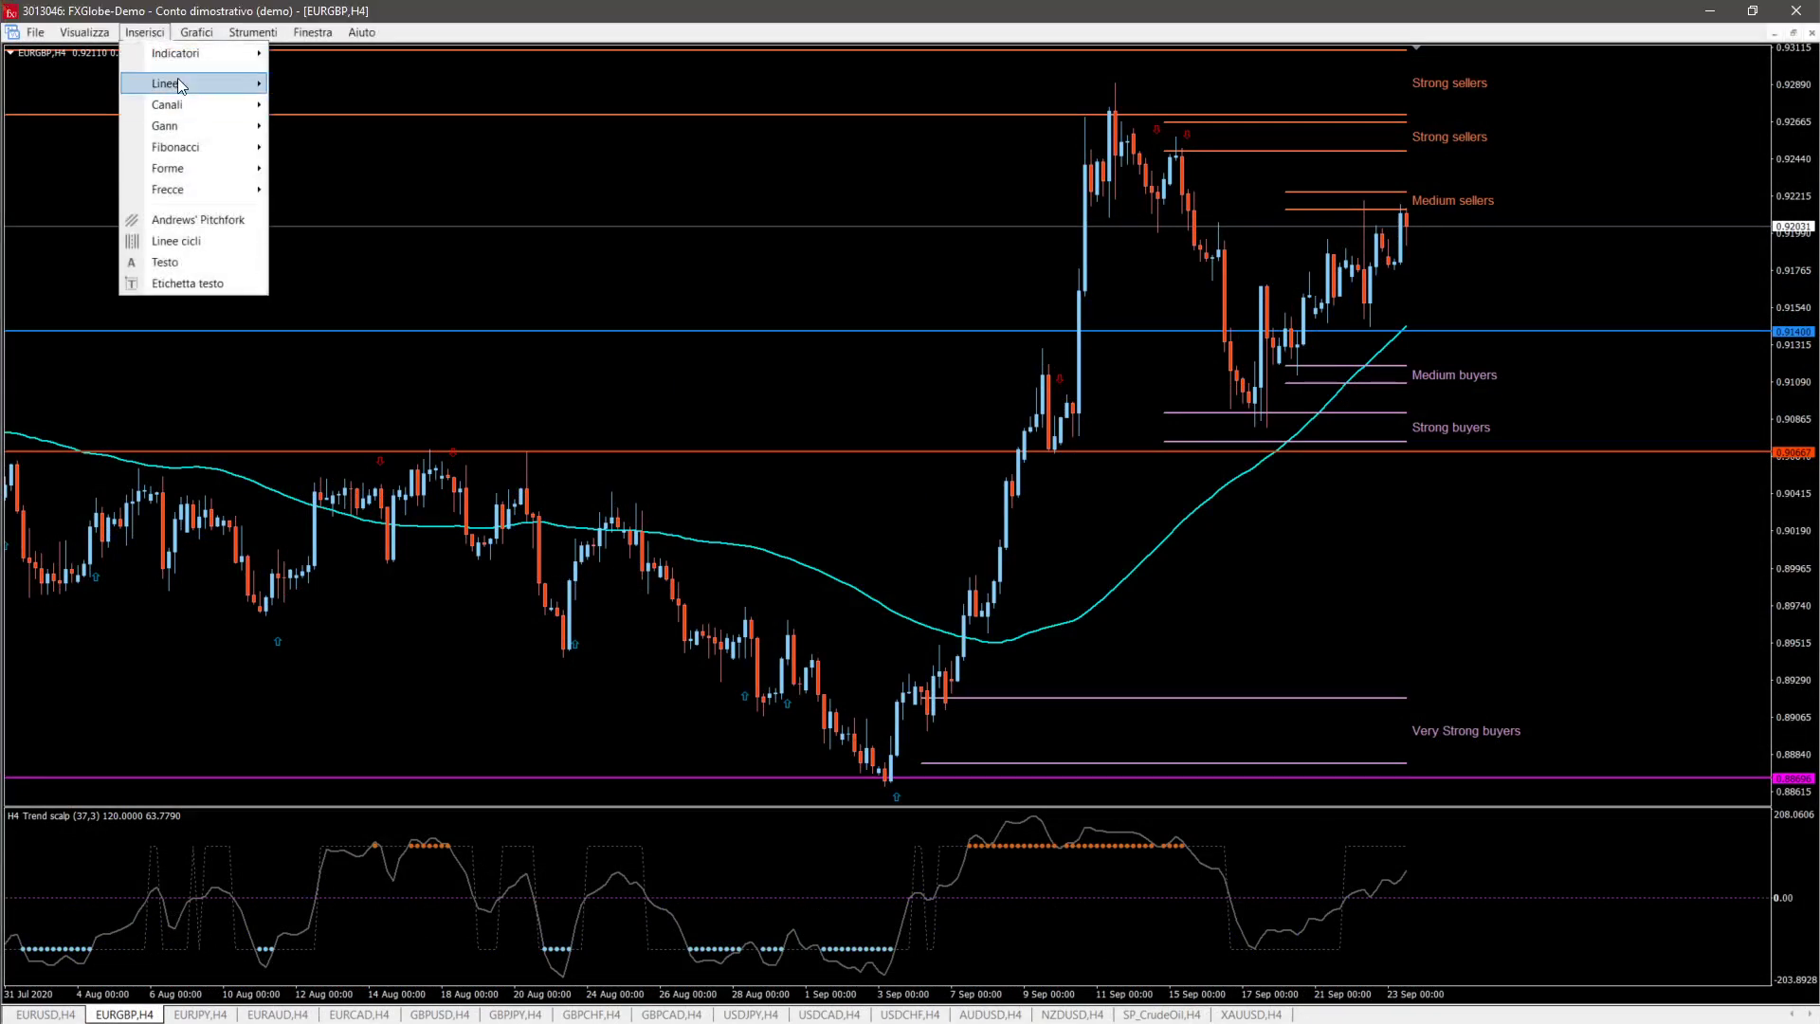
{"action": "mouse_move", "coordinate": [178, 82]}
{"action": "left_click", "coordinate": [307, 124]}
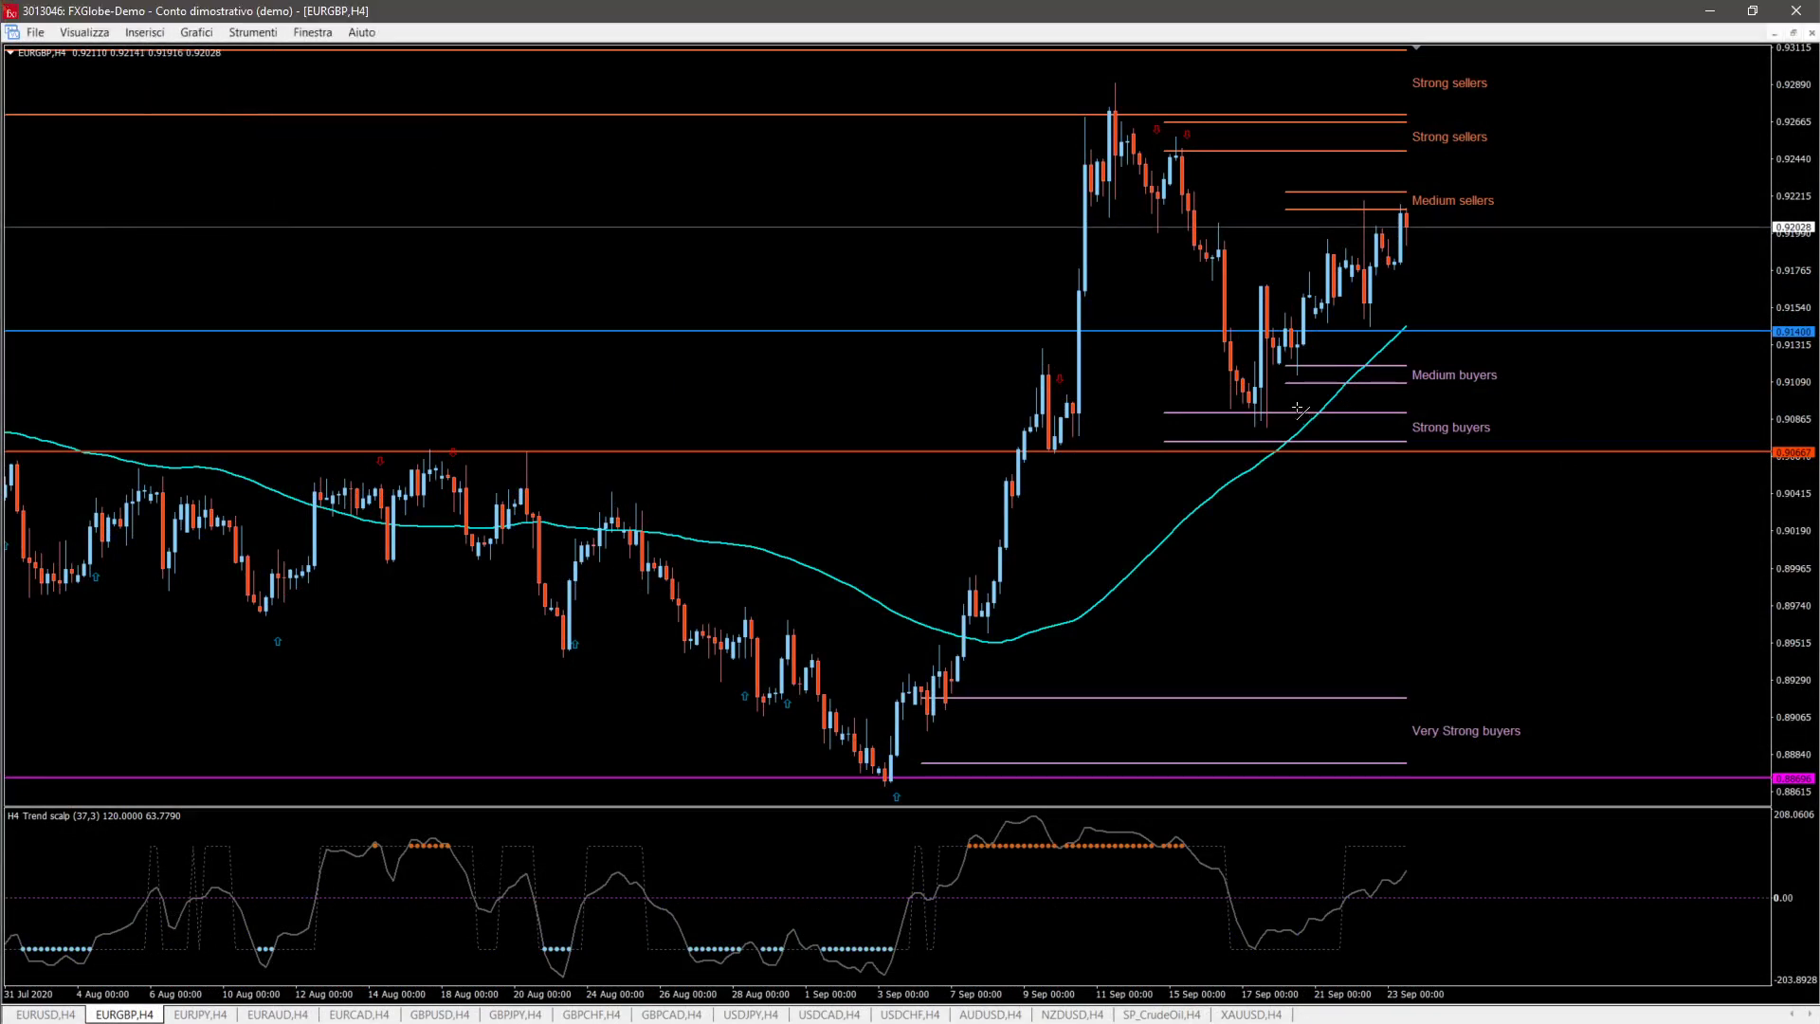
{"action": "mouse_move", "coordinate": [1267, 429]}
{"action": "left_mouse_down"}
{"action": "mouse_move", "coordinate": [1493, 224]}
{"action": "mouse_move", "coordinate": [1499, 197]}
{"action": "left_mouse_up"}
{"action": "left_click_drag", "start_coordinate": [1380, 307], "coordinate": [1341, 213]}
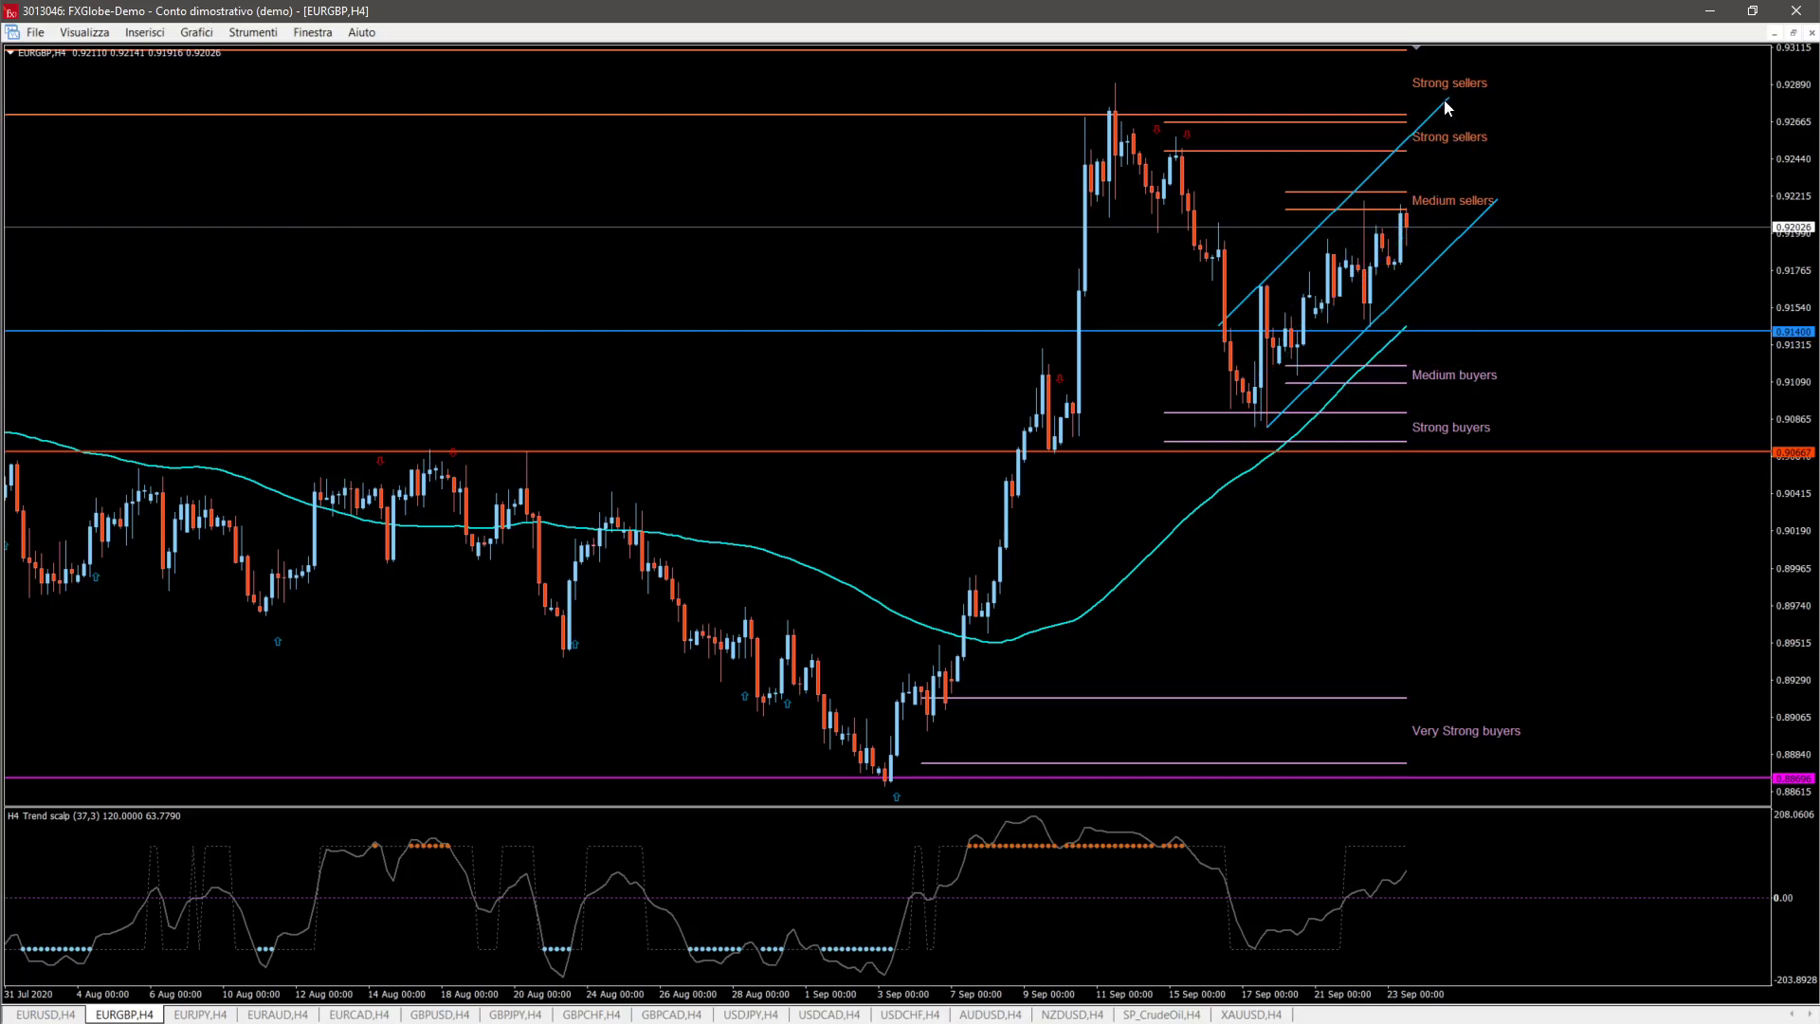
{"action": "mouse_move", "coordinate": [1450, 102]}
{"action": "left_mouse_down"}
{"action": "mouse_move", "coordinate": [1483, 111]}
{"action": "mouse_move", "coordinate": [1467, 118]}
{"action": "left_mouse_up"}
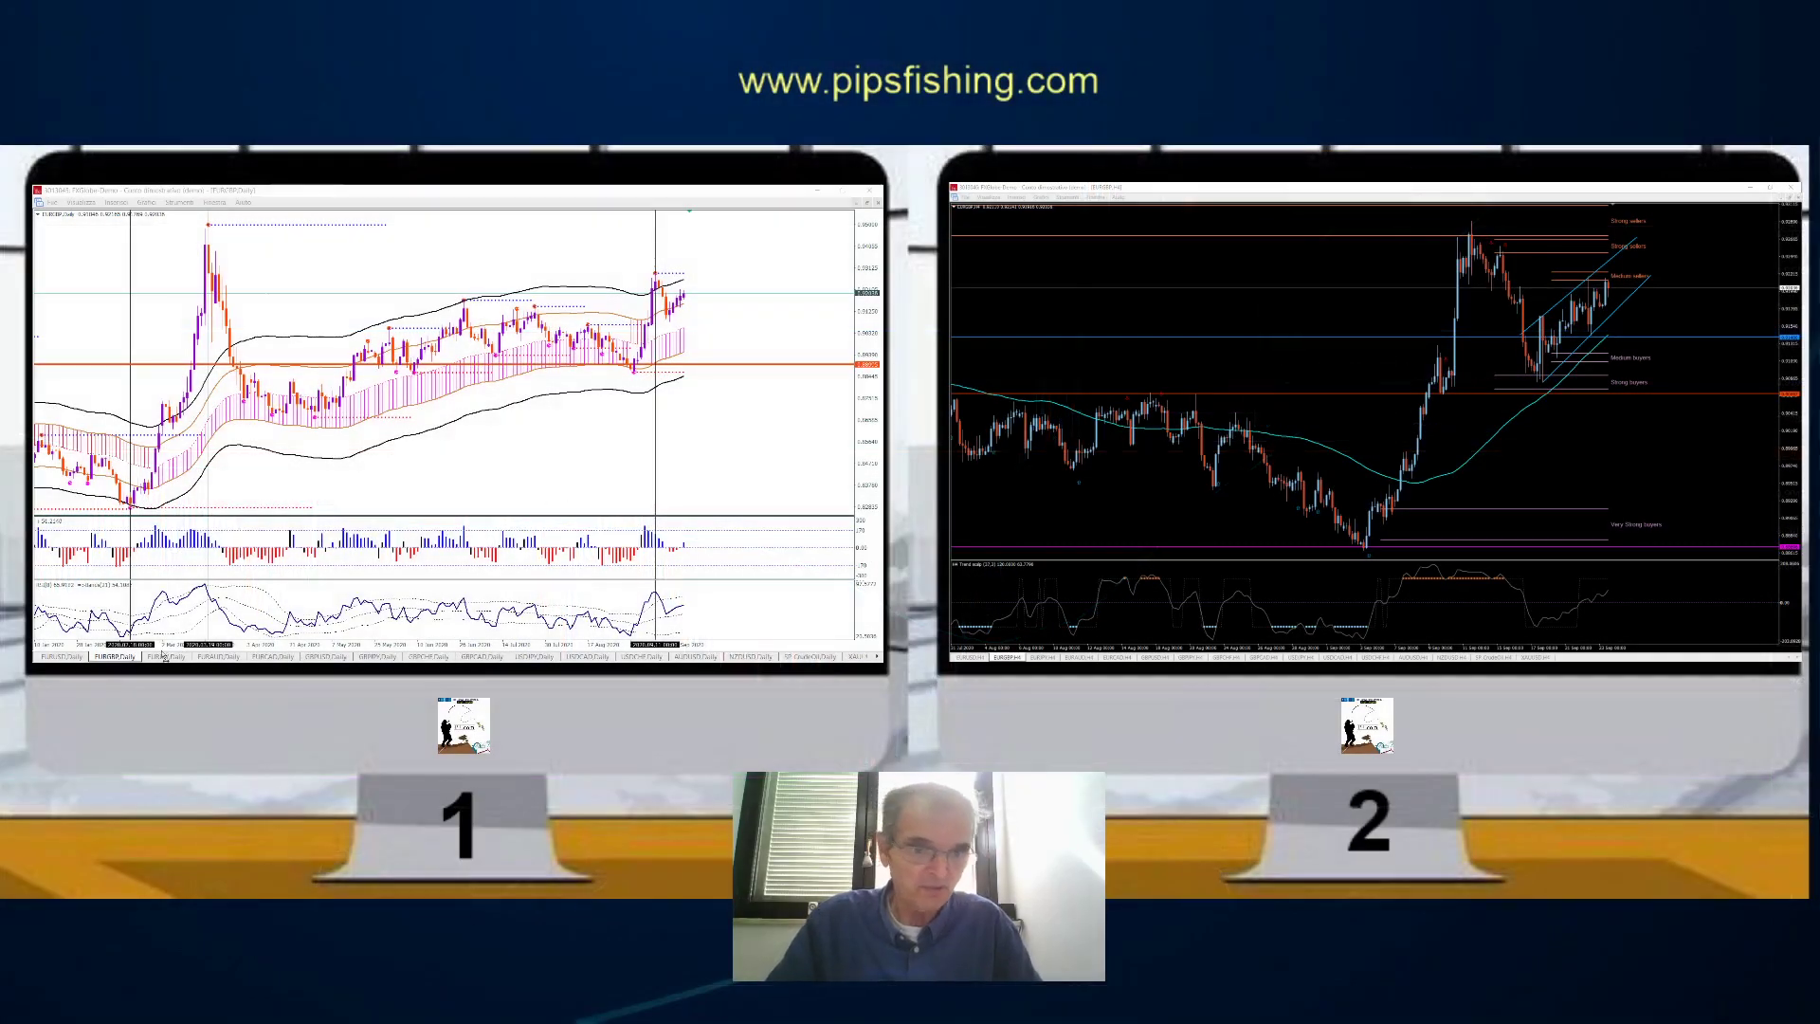
{"action": "key", "text": "ctrl+Tab"}
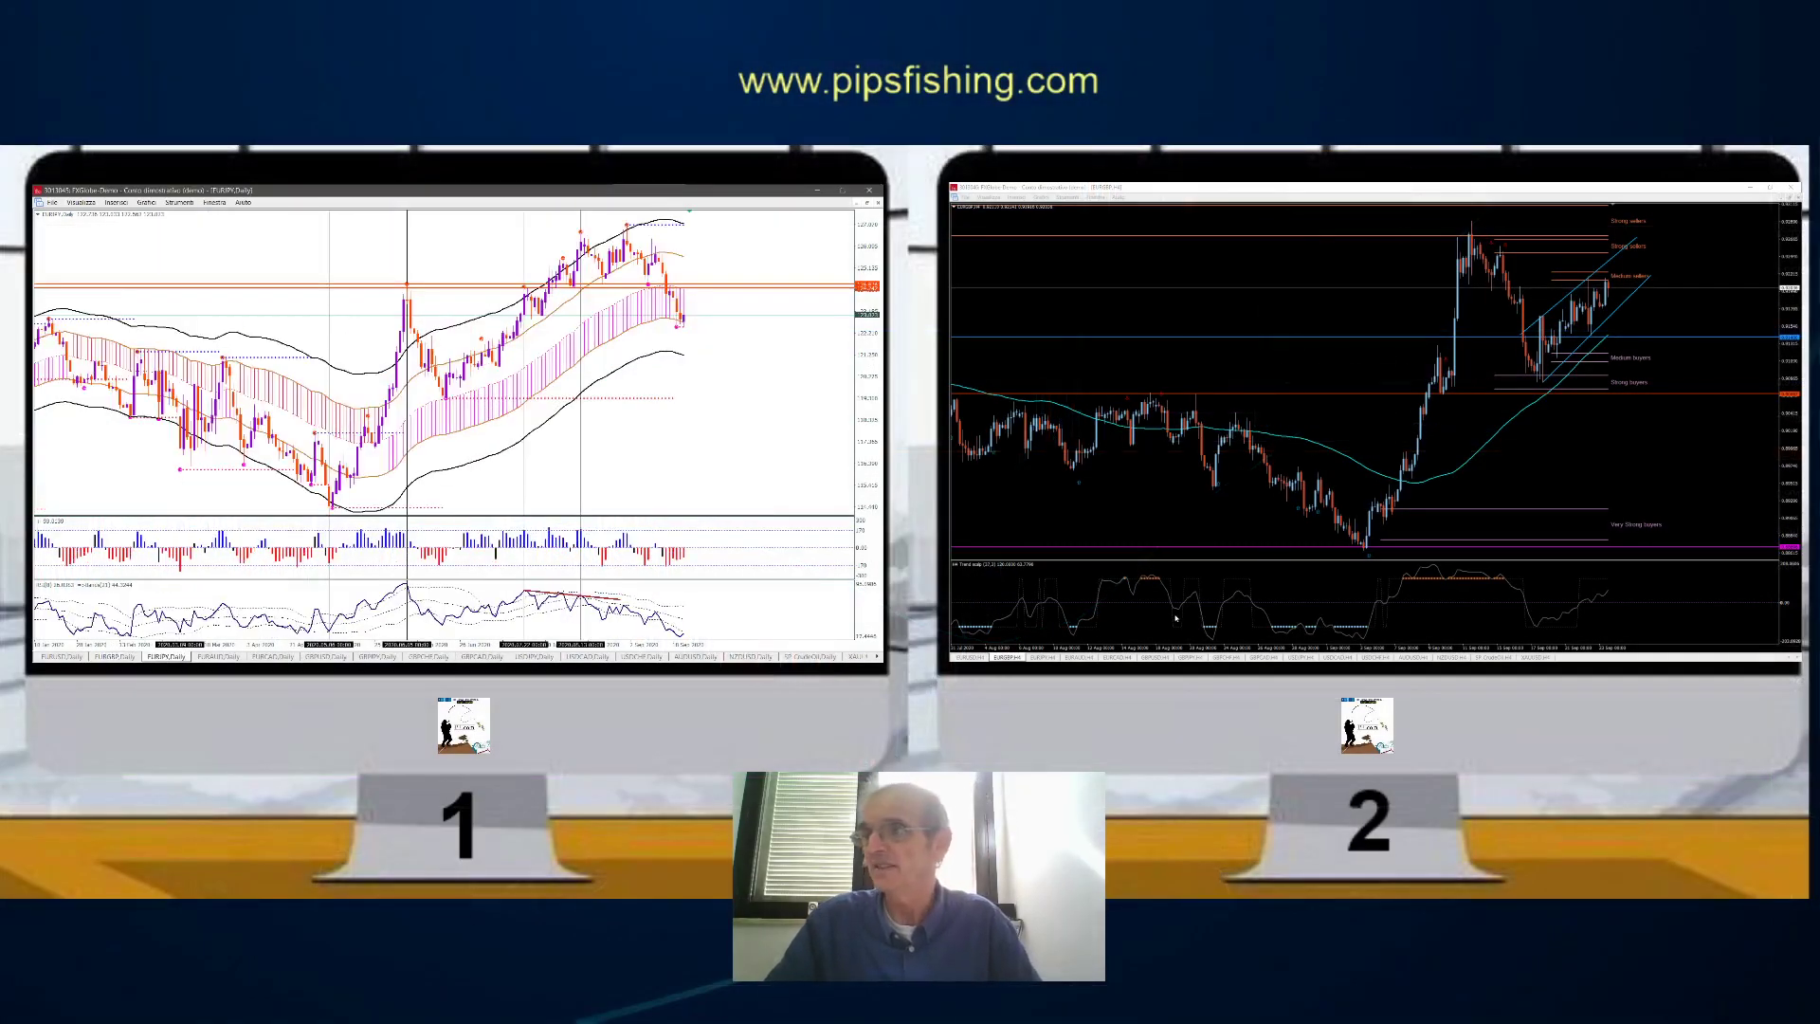
Step: Show EURJPY on the H4 chart and zoom the EURJPY daily chart out to April 2019
{"action": "left_click", "coordinate": [1040, 657]}
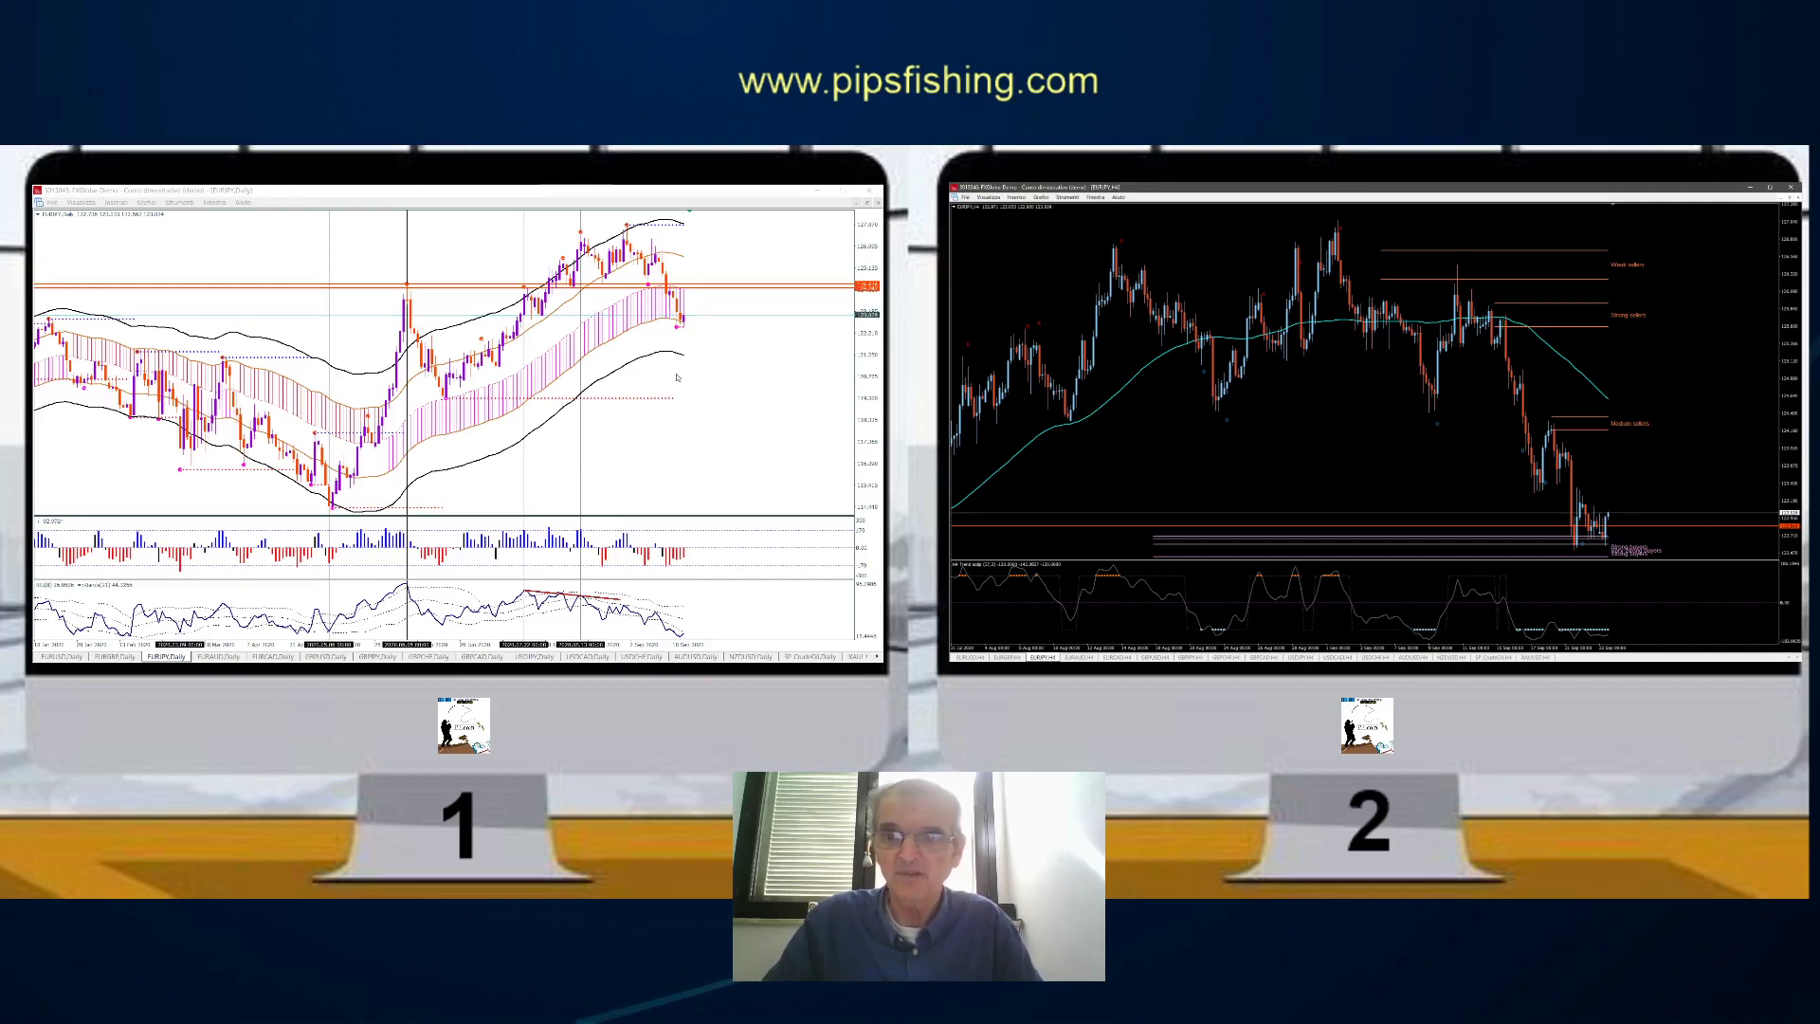
{"action": "left_click", "coordinate": [691, 406]}
{"action": "key", "text": "minus"}
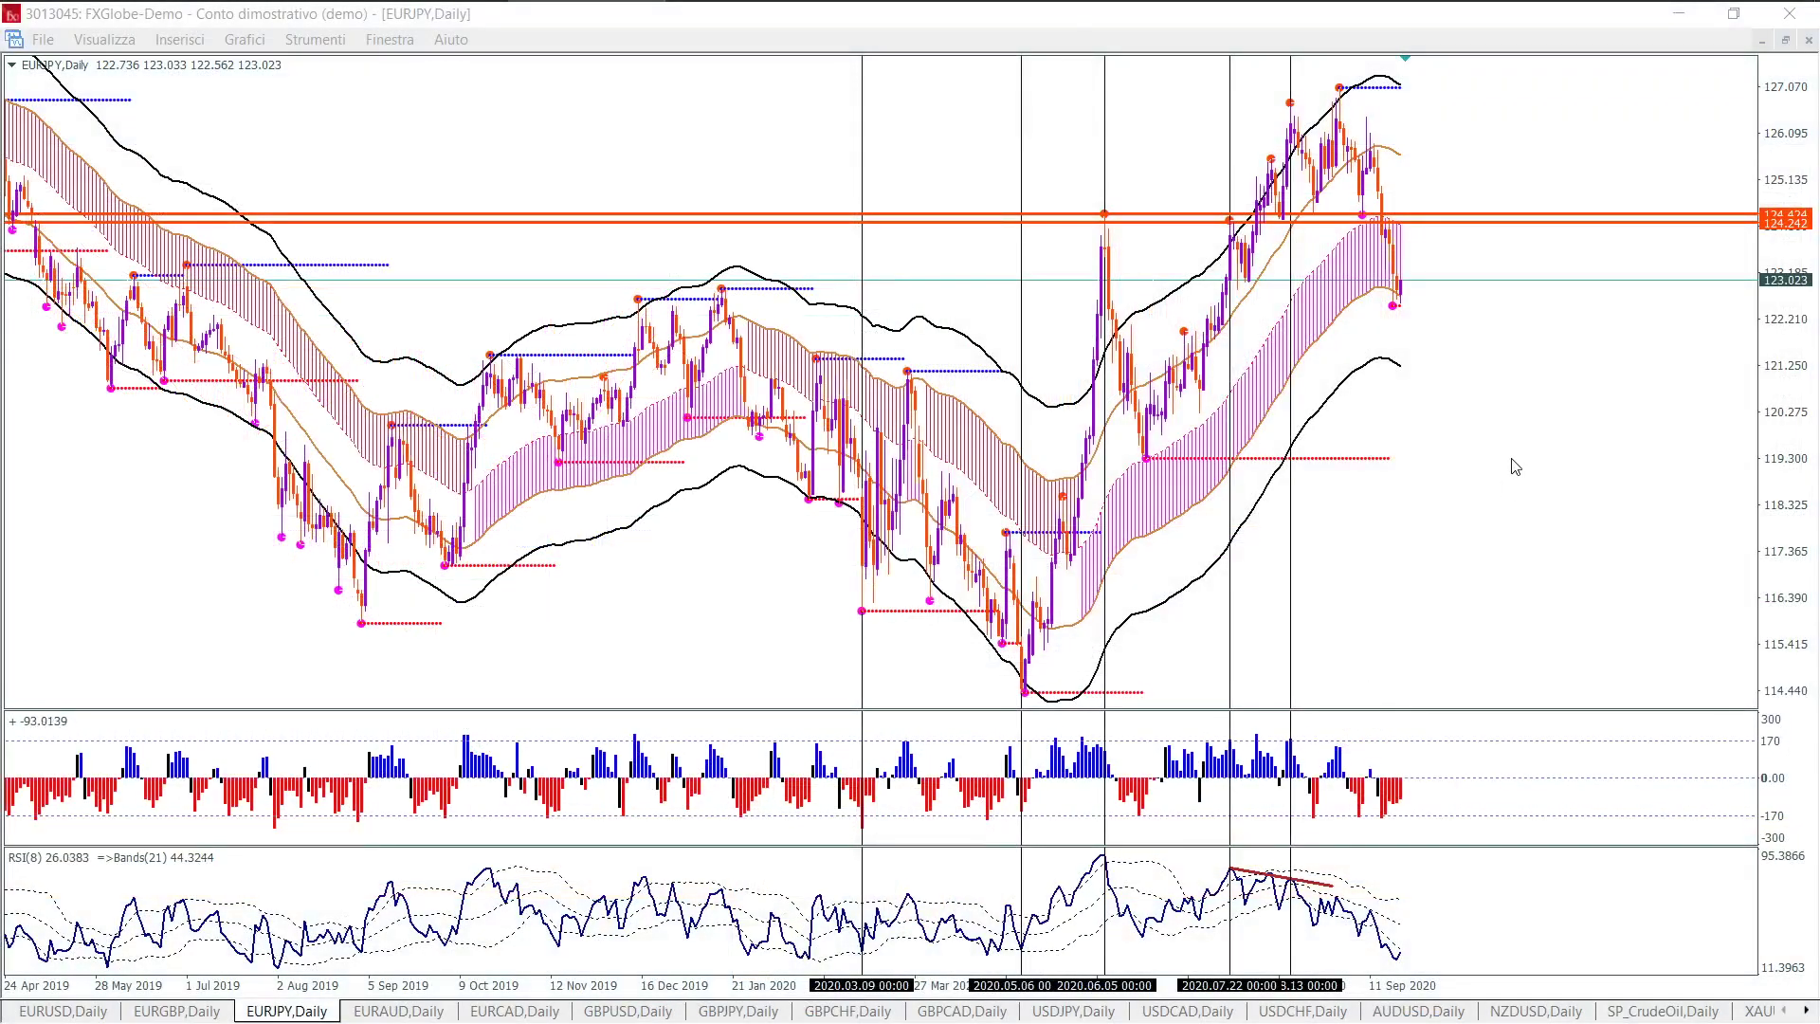
Step: Zoom the EURJPY daily chart in one step to the January–September 2020 bars
{"action": "left_click", "coordinate": [1450, 543]}
{"action": "key", "text": "plus"}
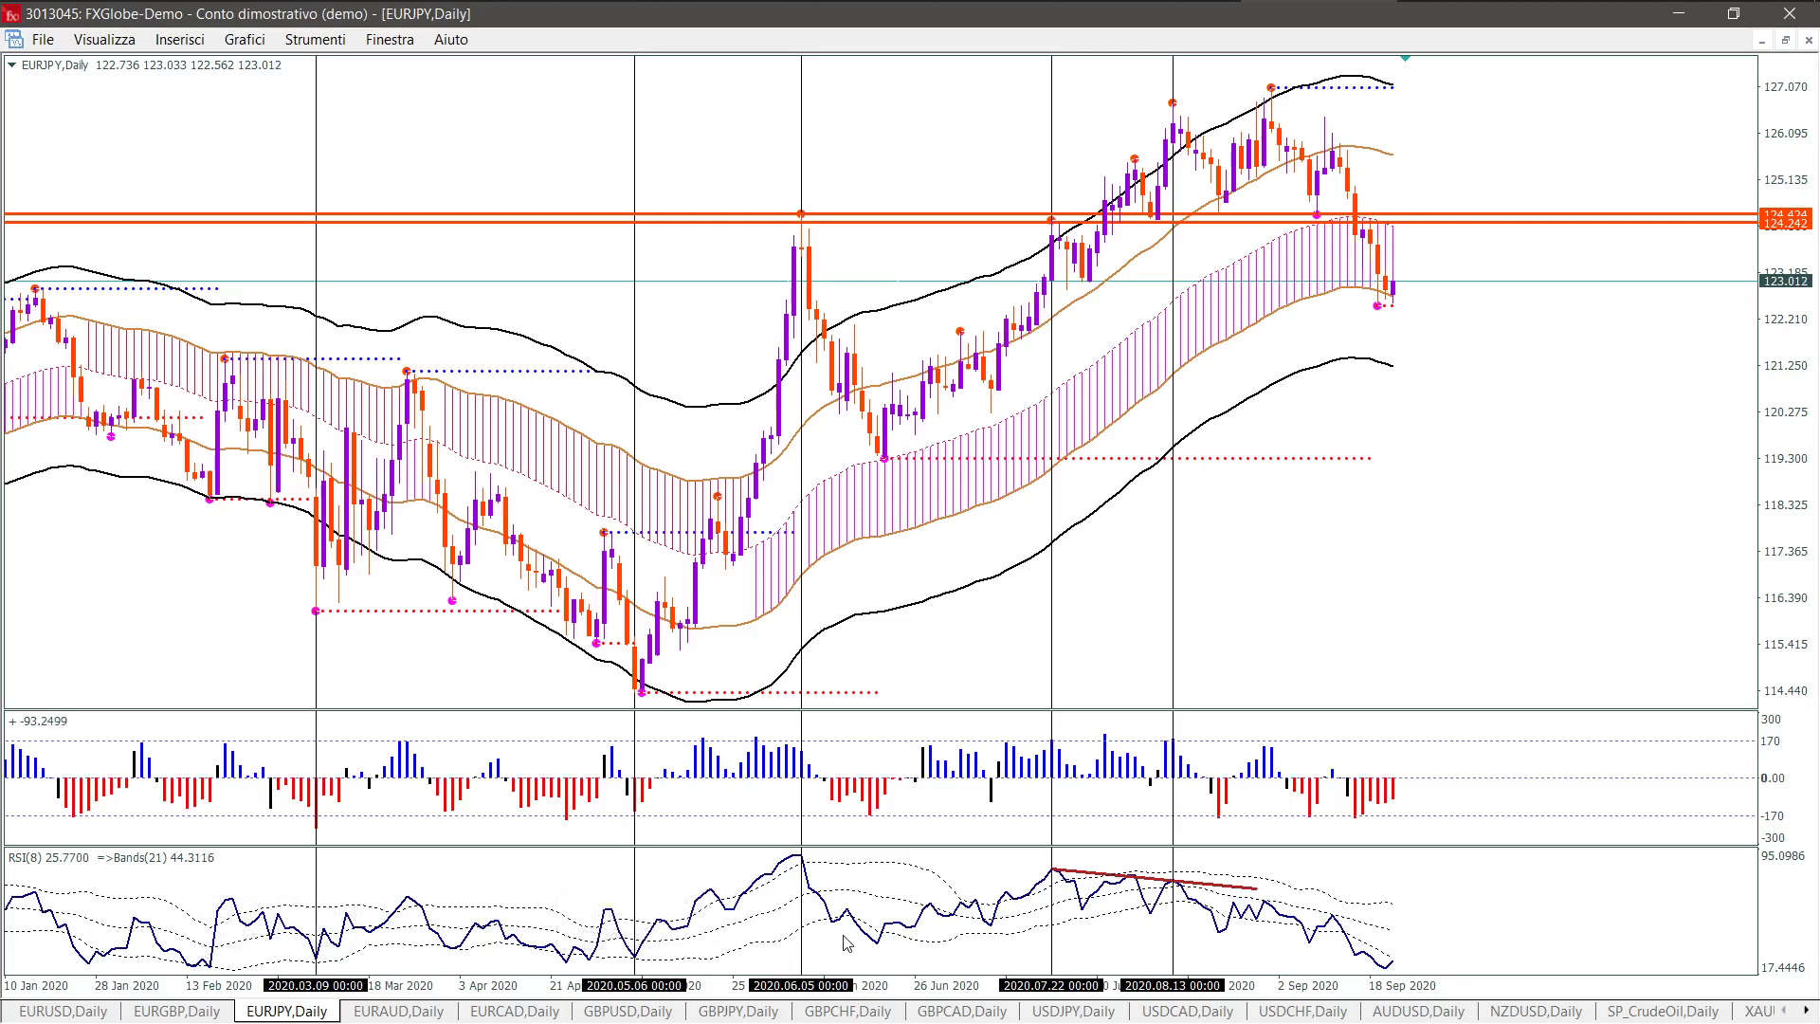
{"action": "mouse_move", "coordinate": [880, 948]}
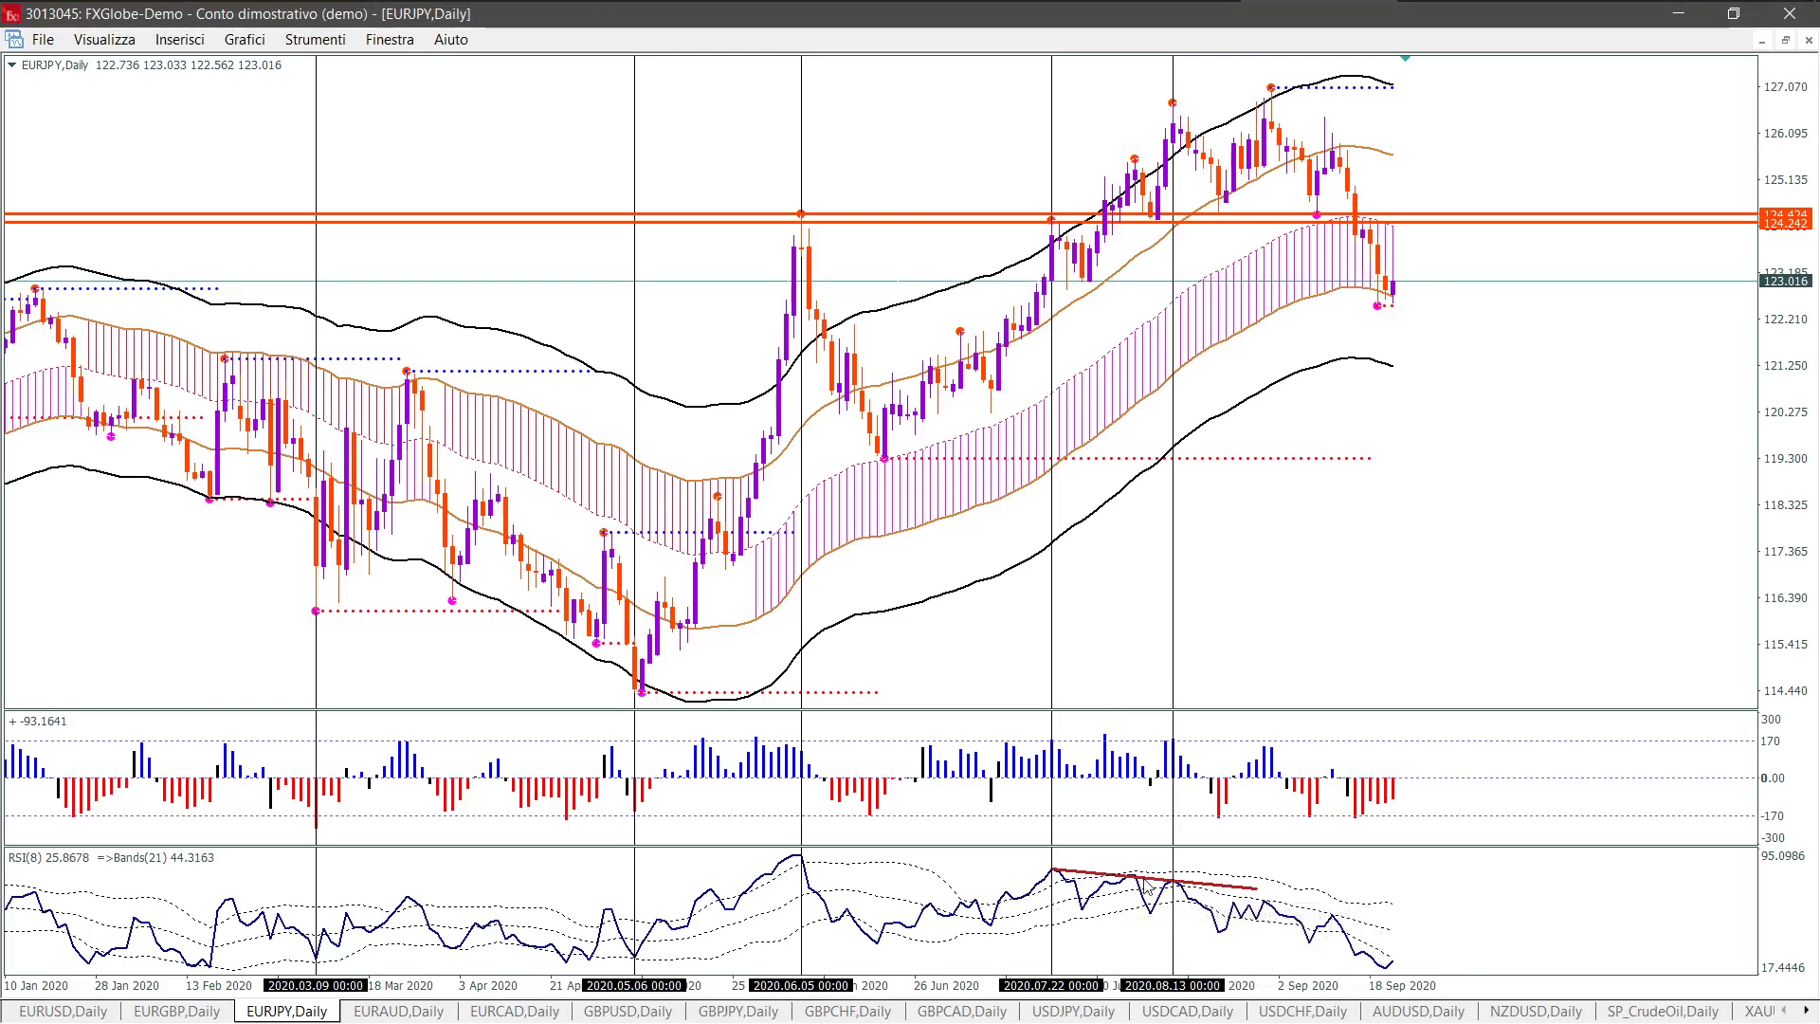
Step: Ctrl-drag a parallel copy below the EURJPY RSI trendline, then zoom in and back out
{"action": "double_click", "coordinate": [1143, 882]}
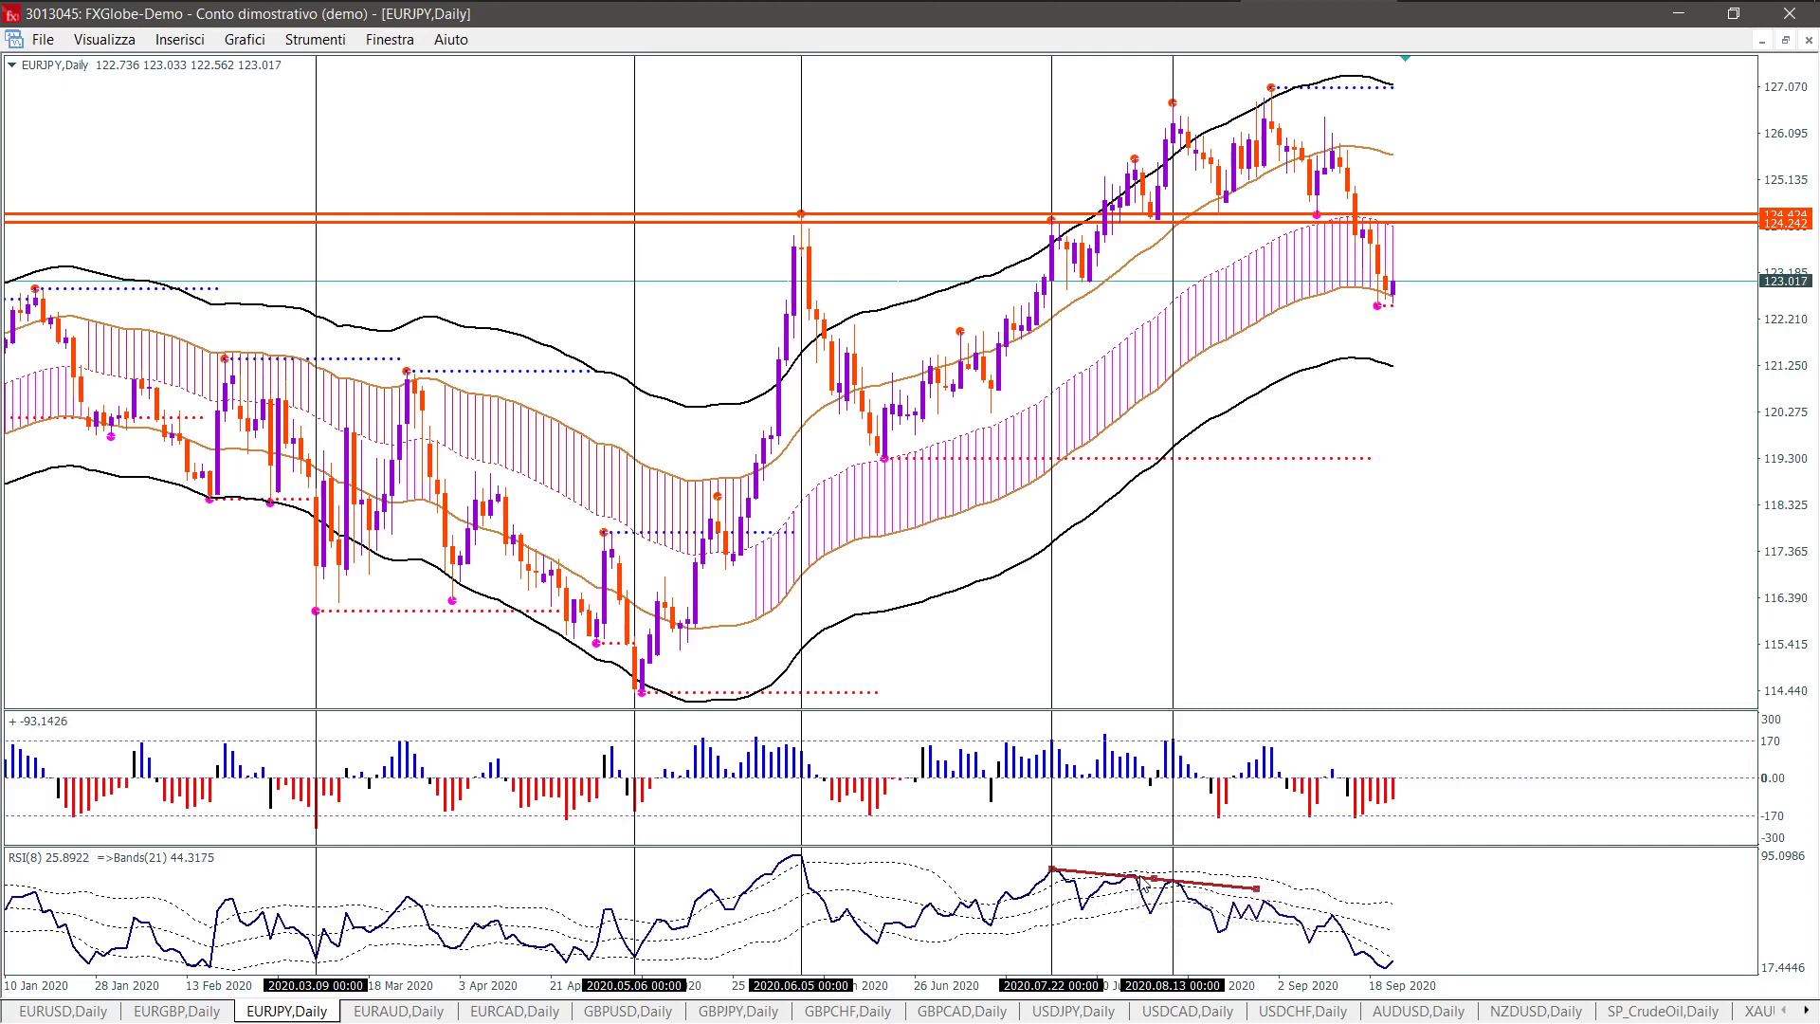
{"action": "left_click_drag", "start_coordinate": [1143, 882], "coordinate": [1055, 908]}
{"action": "key", "text": "plus"}
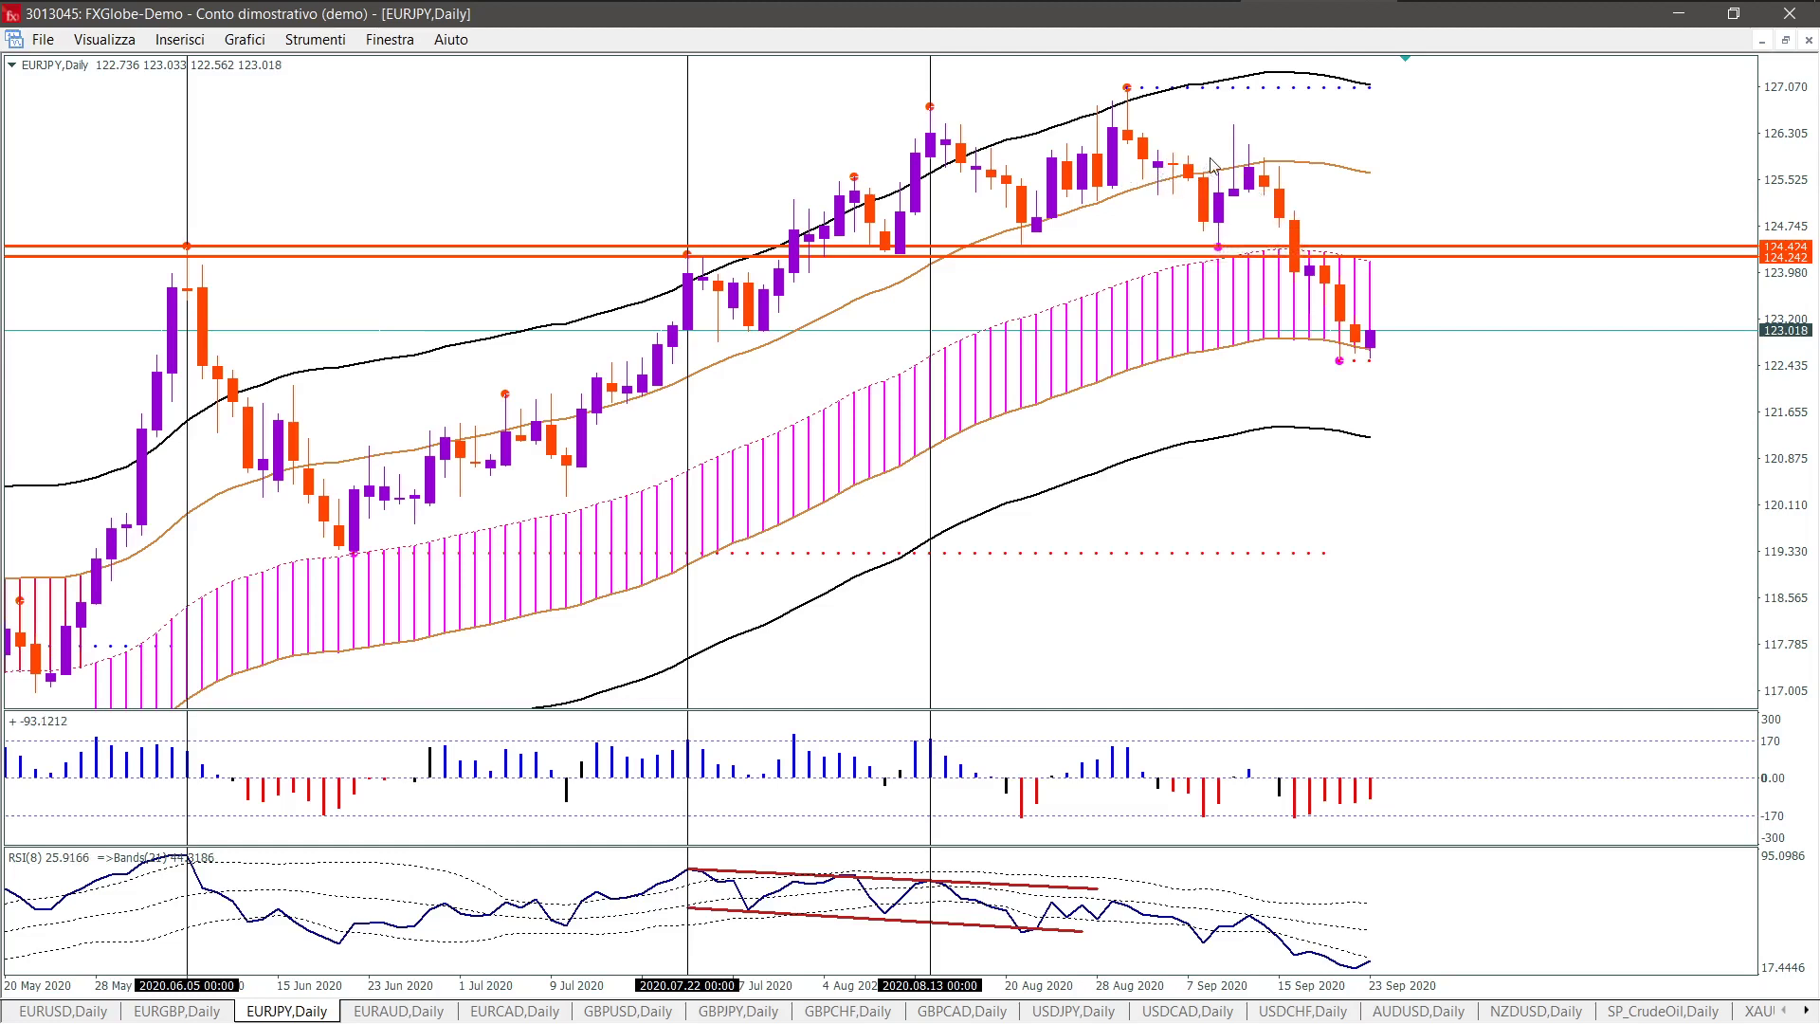
{"action": "key", "text": "minus"}
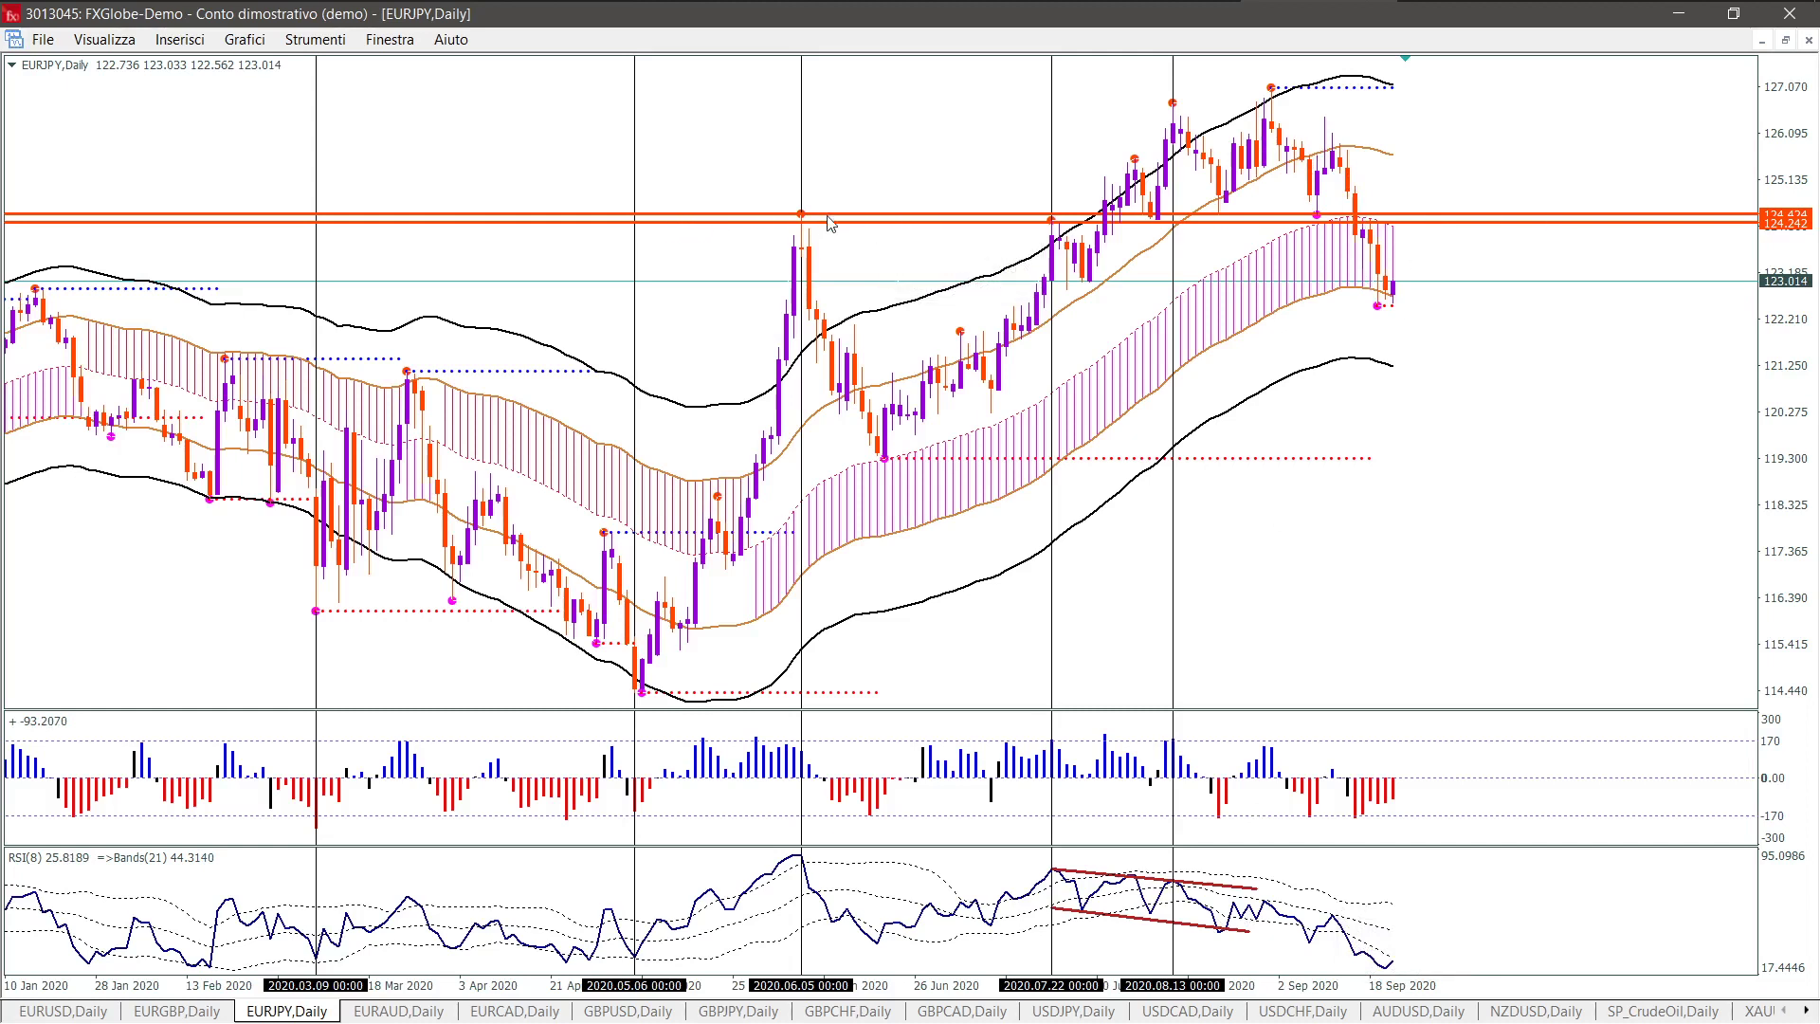
{"action": "mouse_move", "coordinate": [832, 220]}
{"action": "mouse_move", "coordinate": [1388, 295]}
{"action": "mouse_move", "coordinate": [1332, 284]}
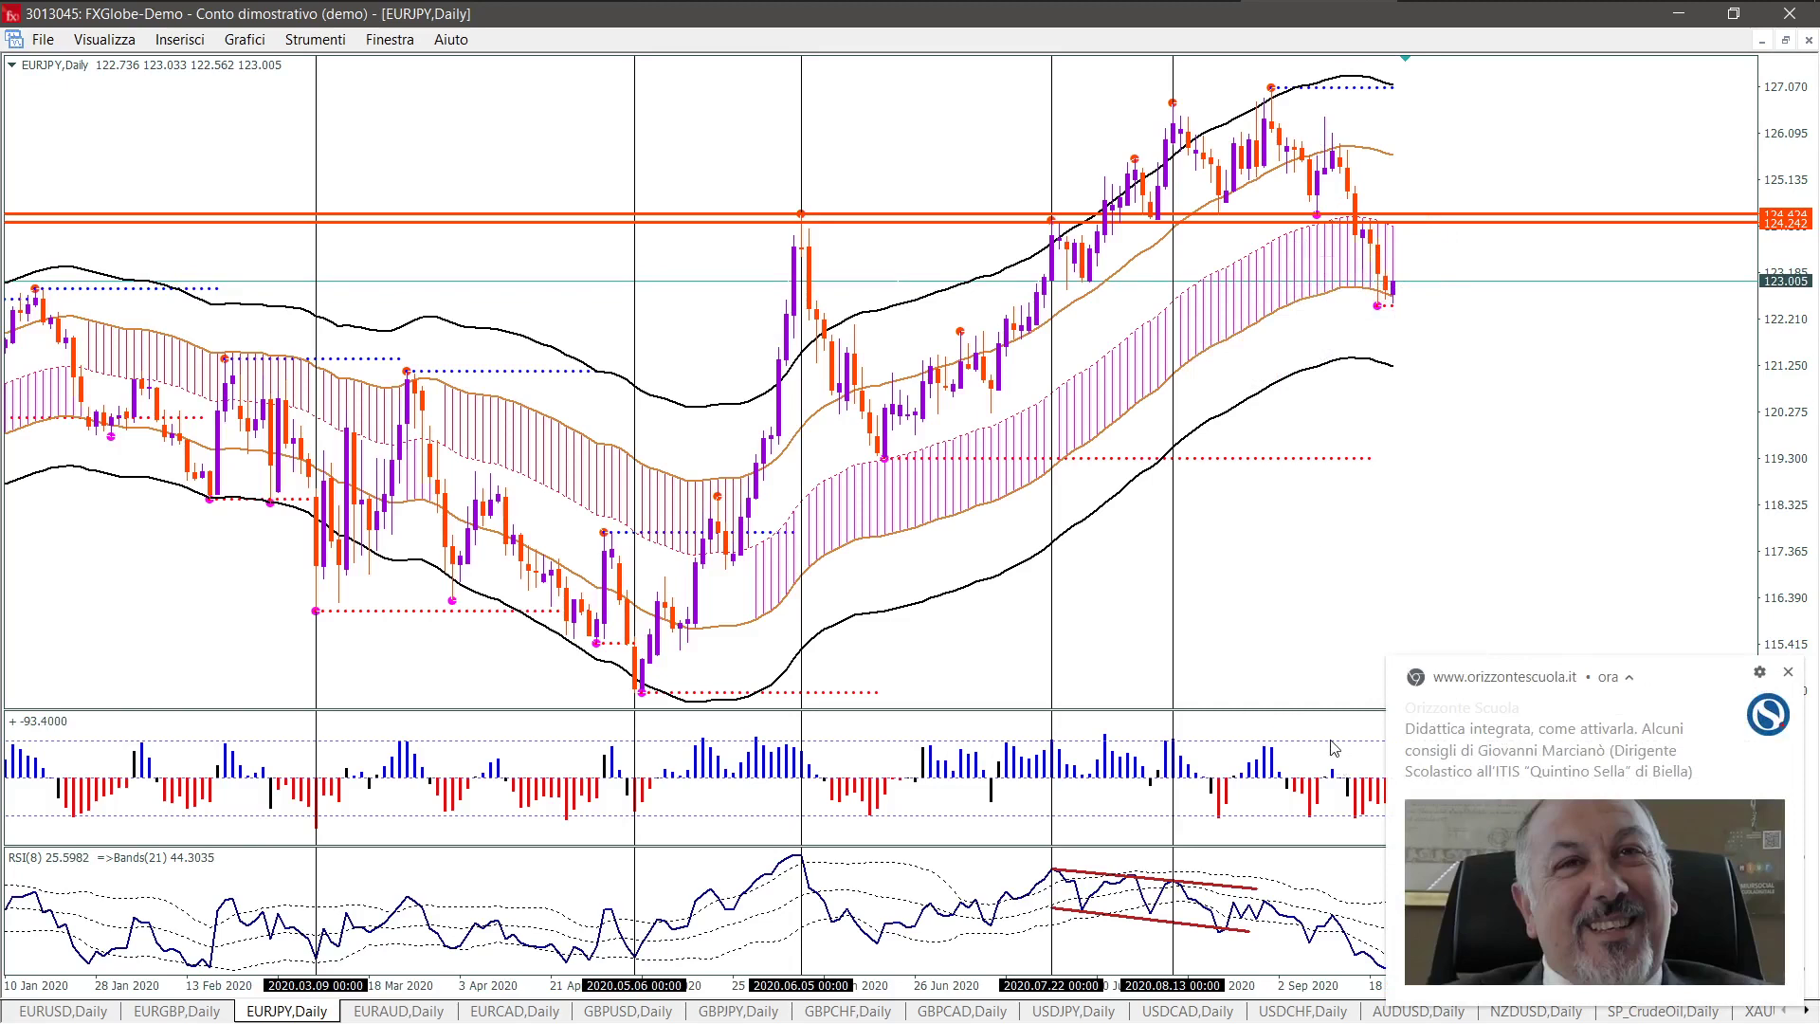
Step: Dismiss the news notification and drag the EURJPY H4 price scale down to widen the price range
{"action": "left_click", "coordinate": [1789, 671]}
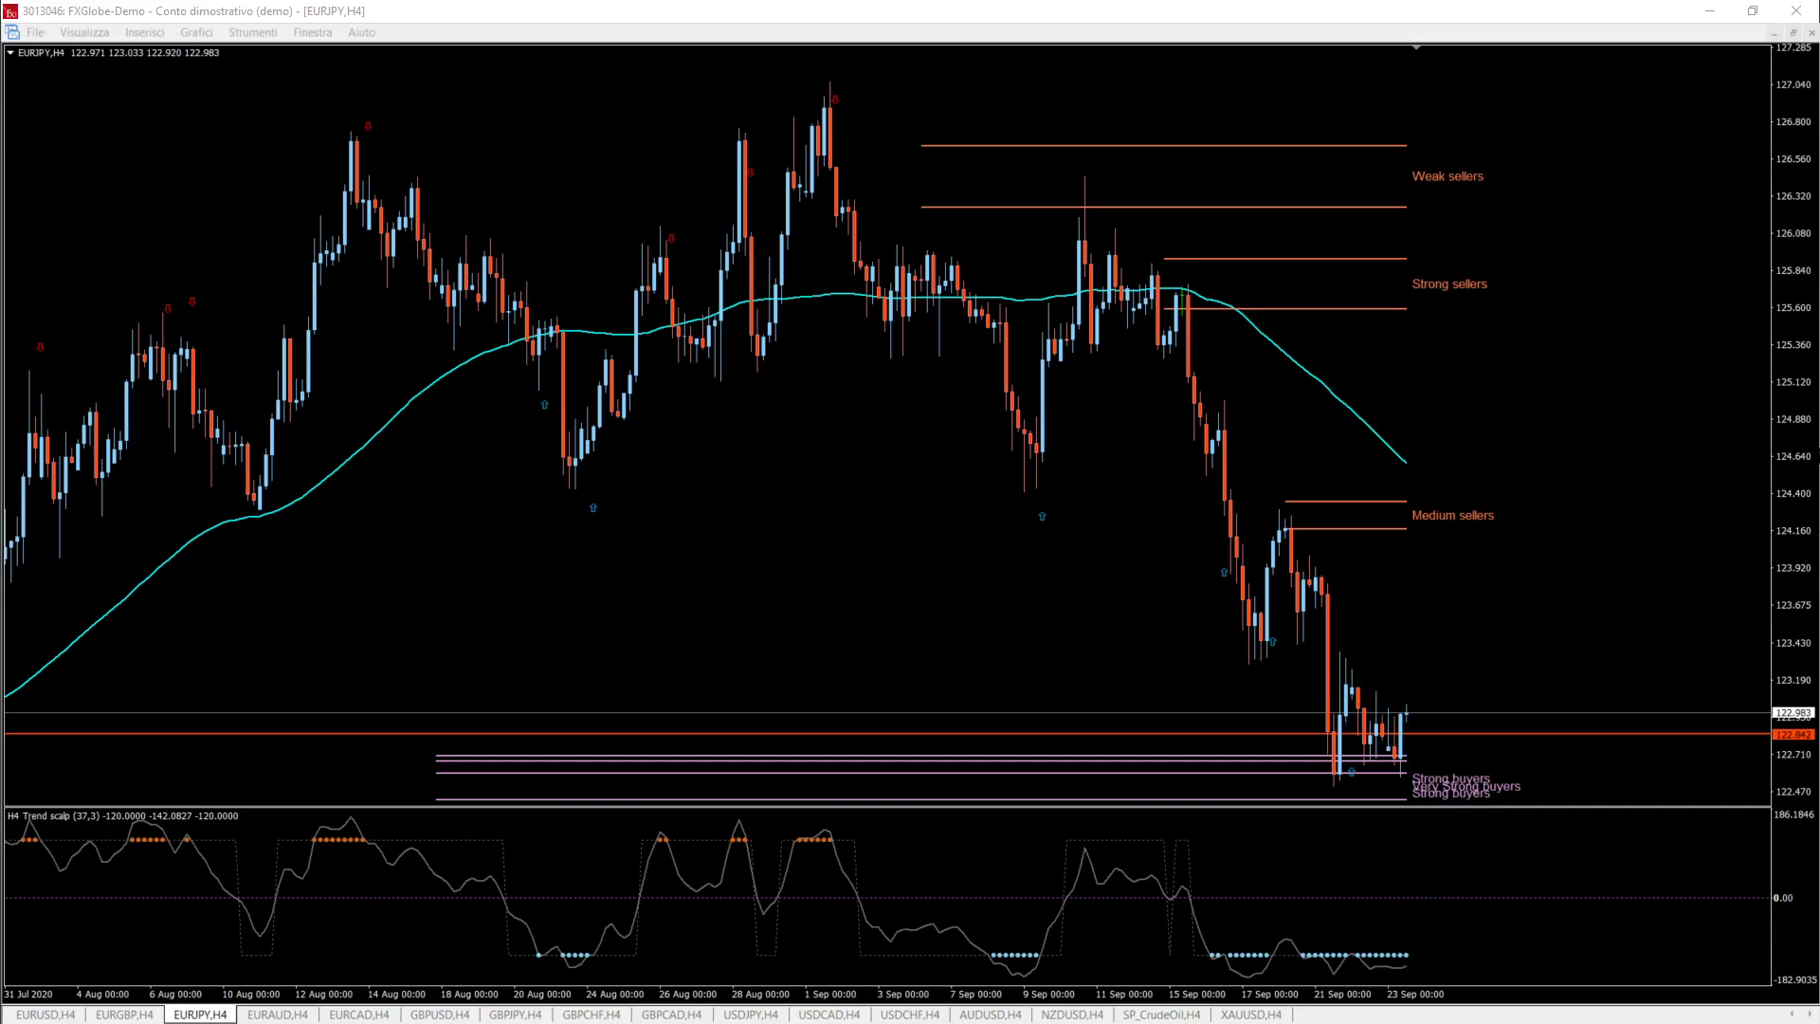
{"action": "left_click_drag", "start_coordinate": [1799, 391], "coordinate": [1804, 524]}
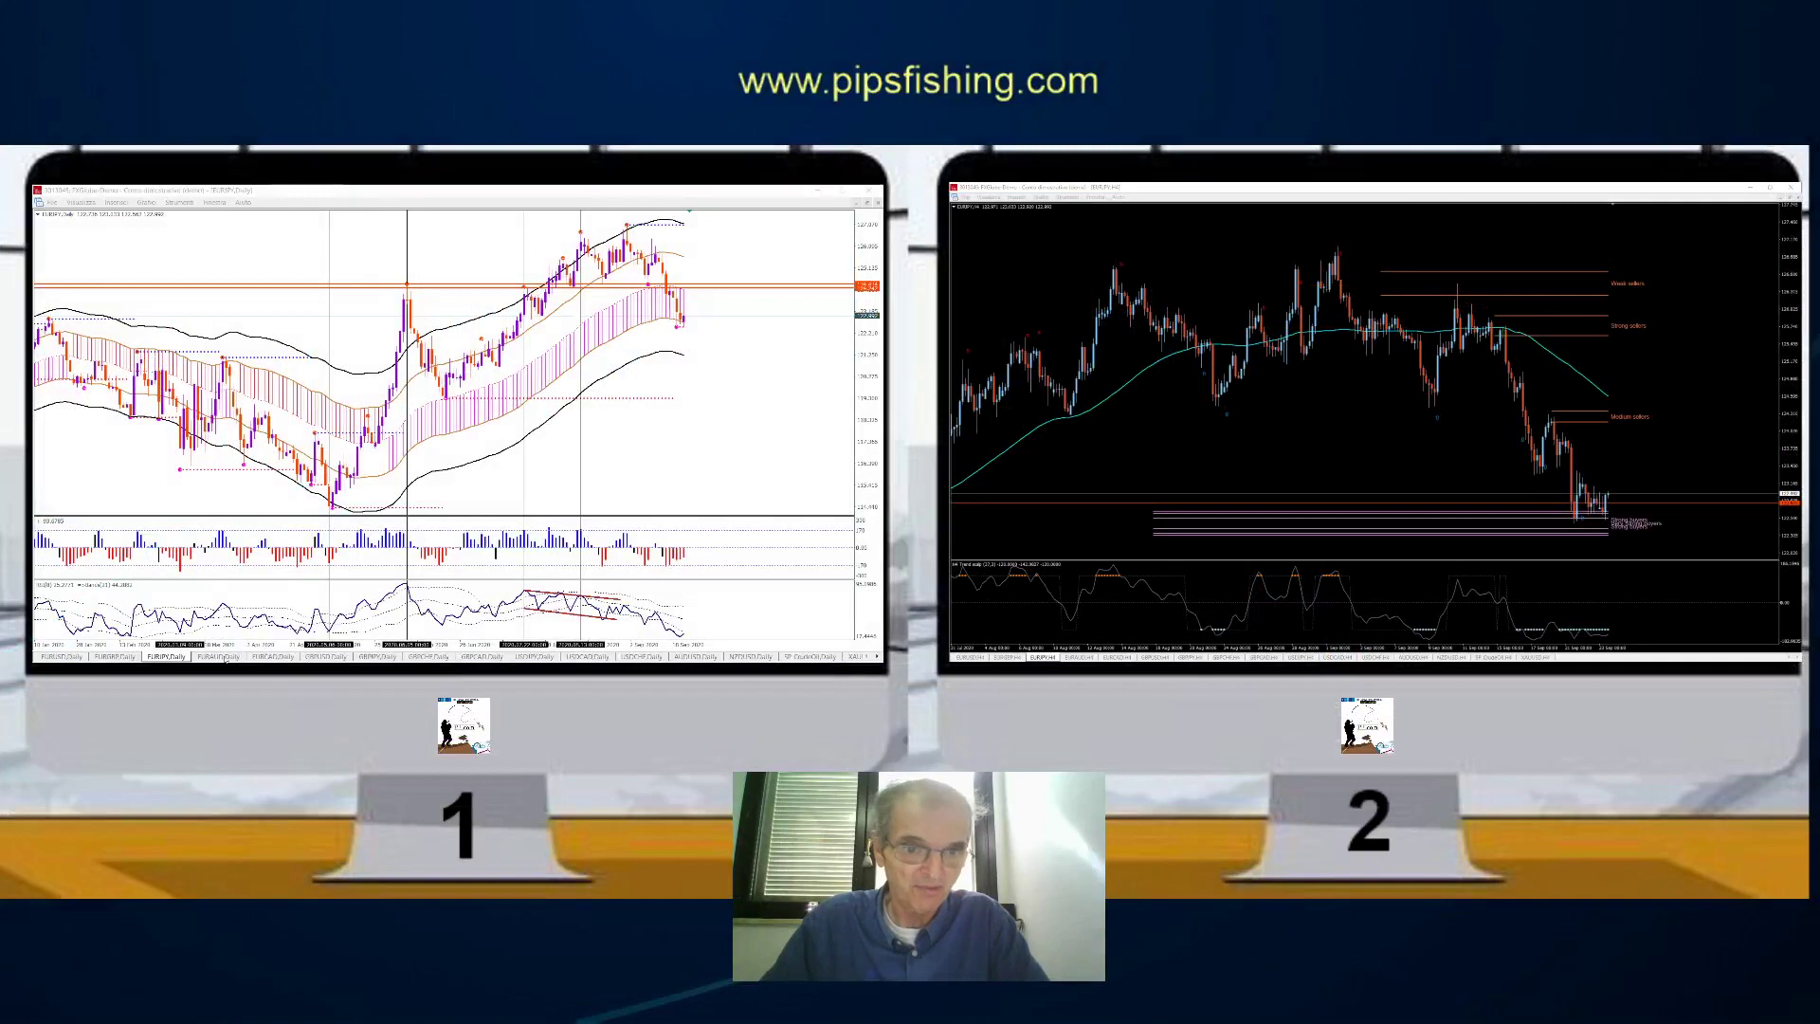
Step: Switch the Daily and H4 charts to EURAUD and focus the EURAUD daily chart
{"action": "left_click", "coordinate": [220, 657]}
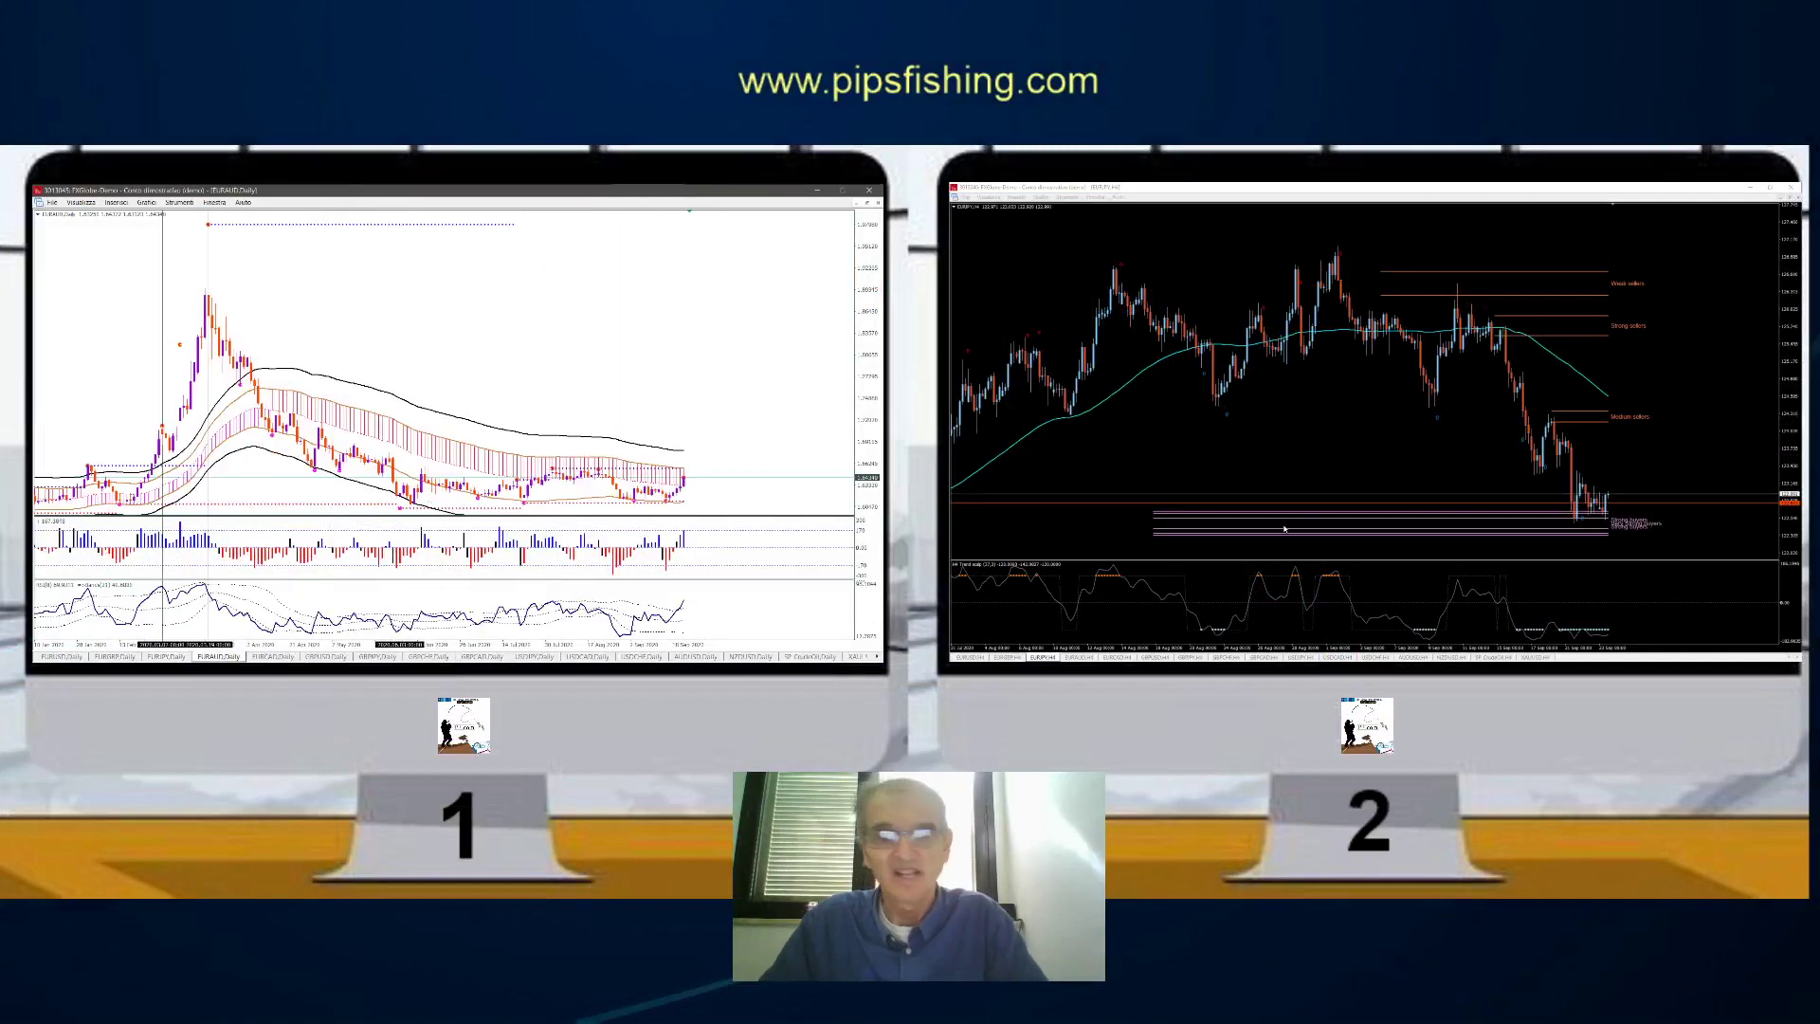
{"action": "left_click", "coordinate": [1089, 657]}
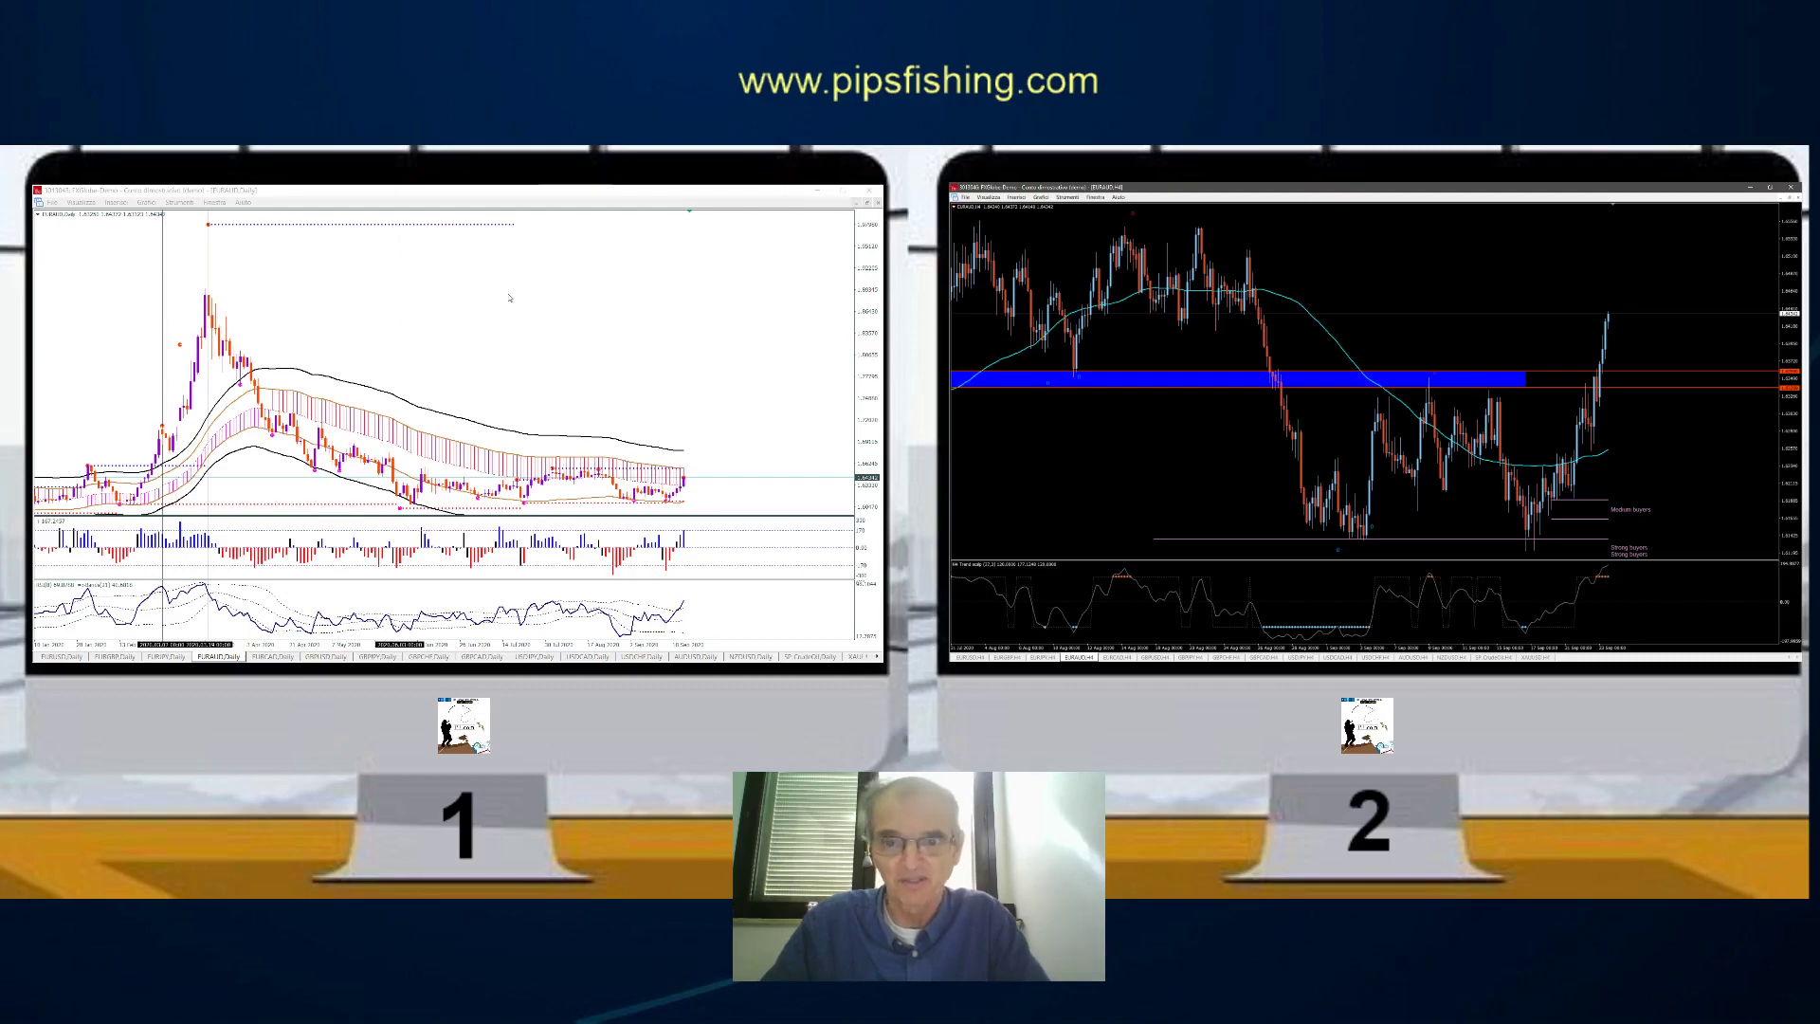
{"action": "left_click", "coordinate": [474, 294]}
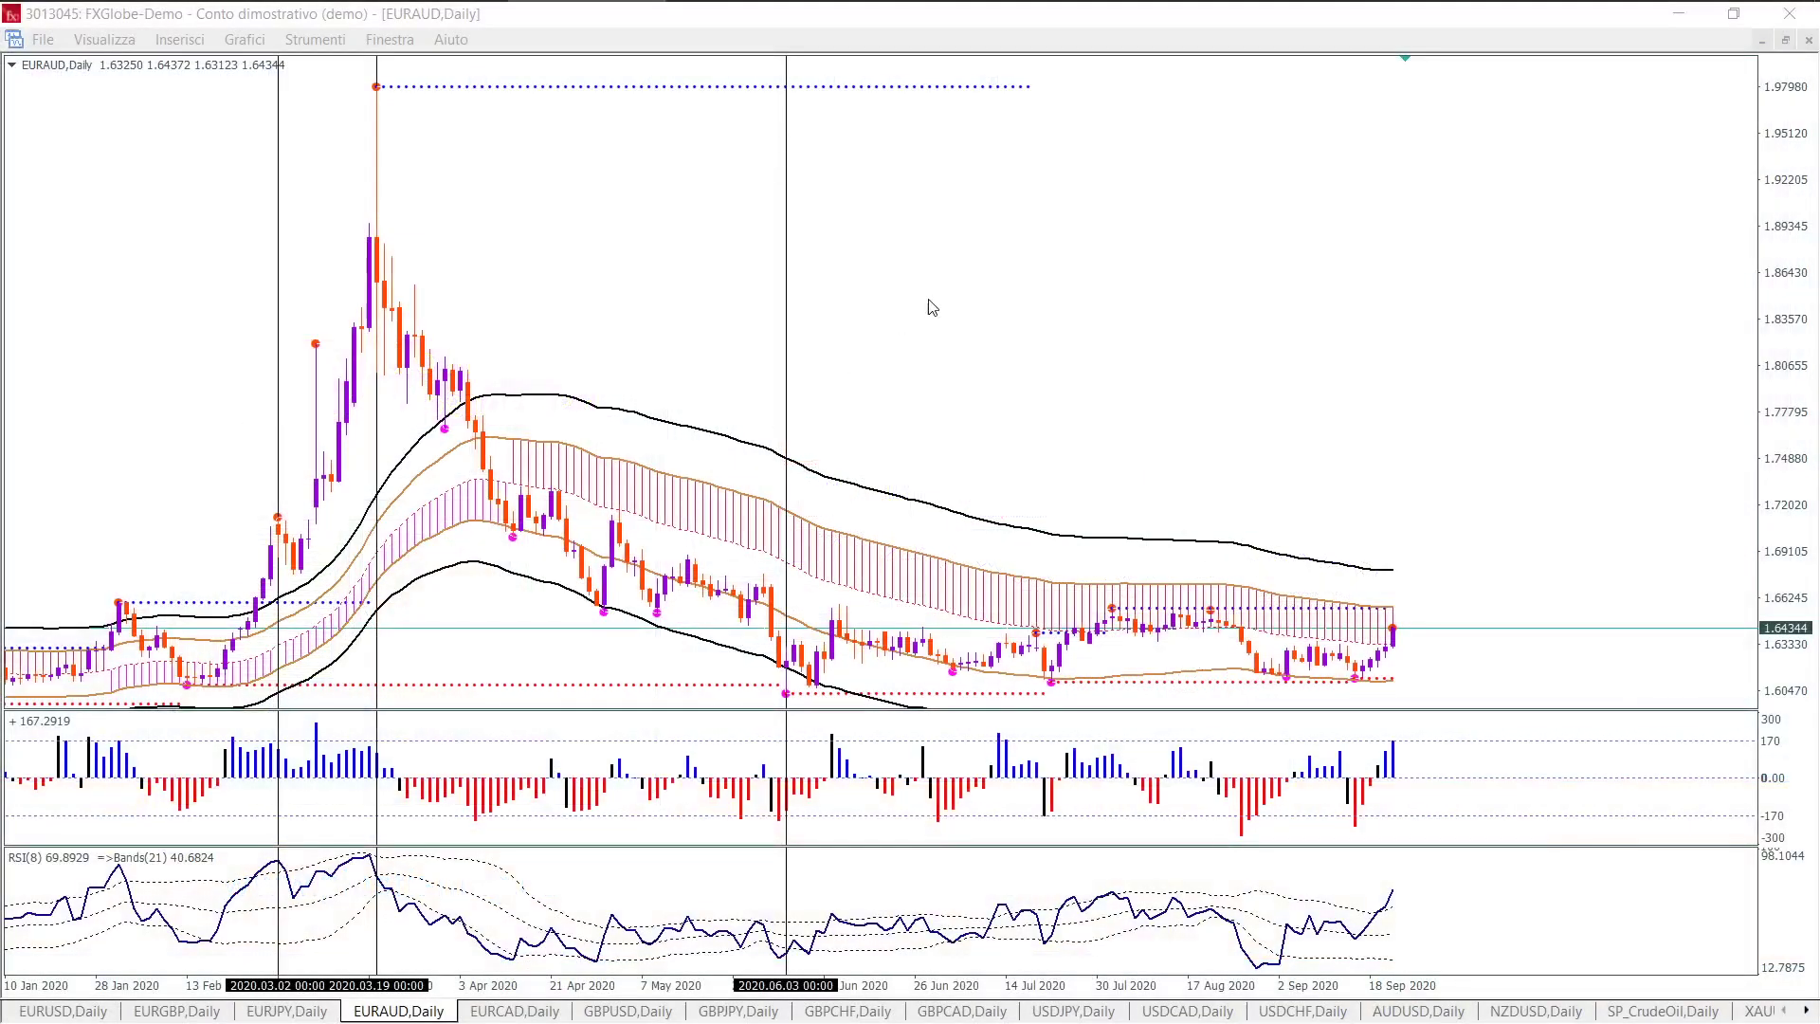
Step: Zoom EURAUD daily out to April 2019, add resistance near 1.6585 and a support copy near 1.595
{"action": "left_click", "coordinate": [943, 284]}
{"action": "key", "text": "minus"}
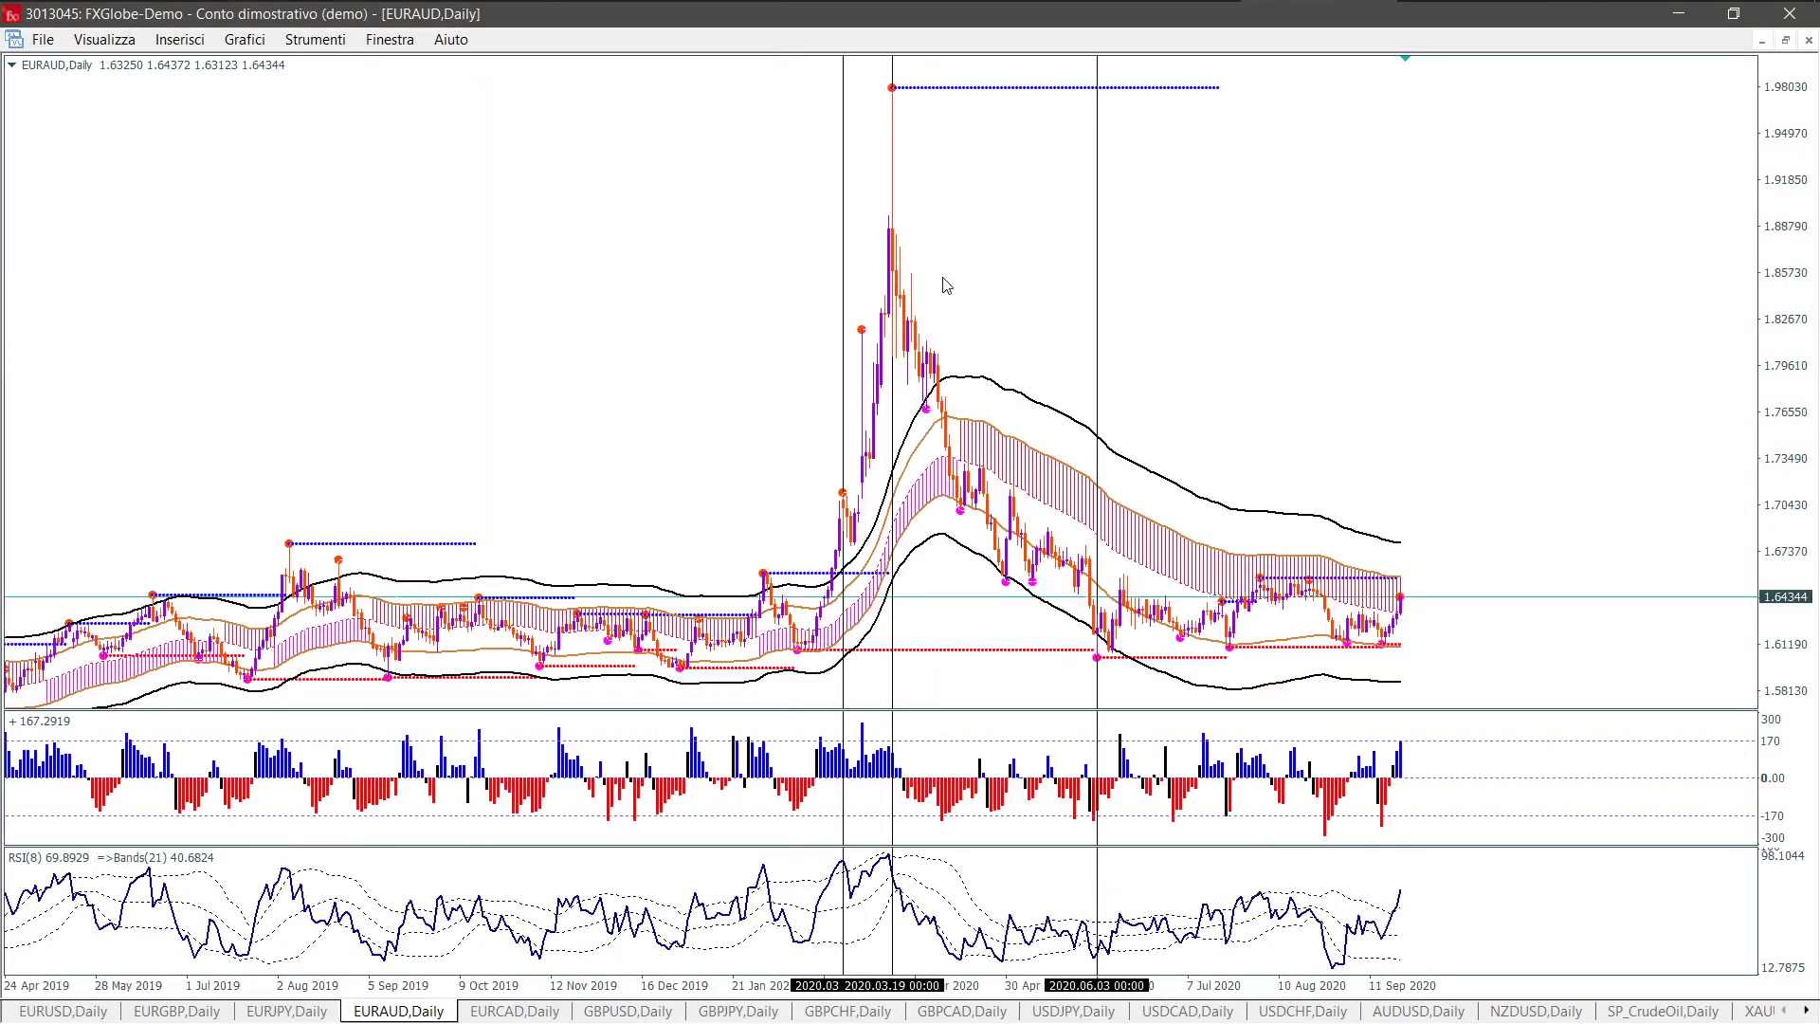
{"action": "left_click_drag", "start_coordinate": [1778, 204], "coordinate": [1771, 300]}
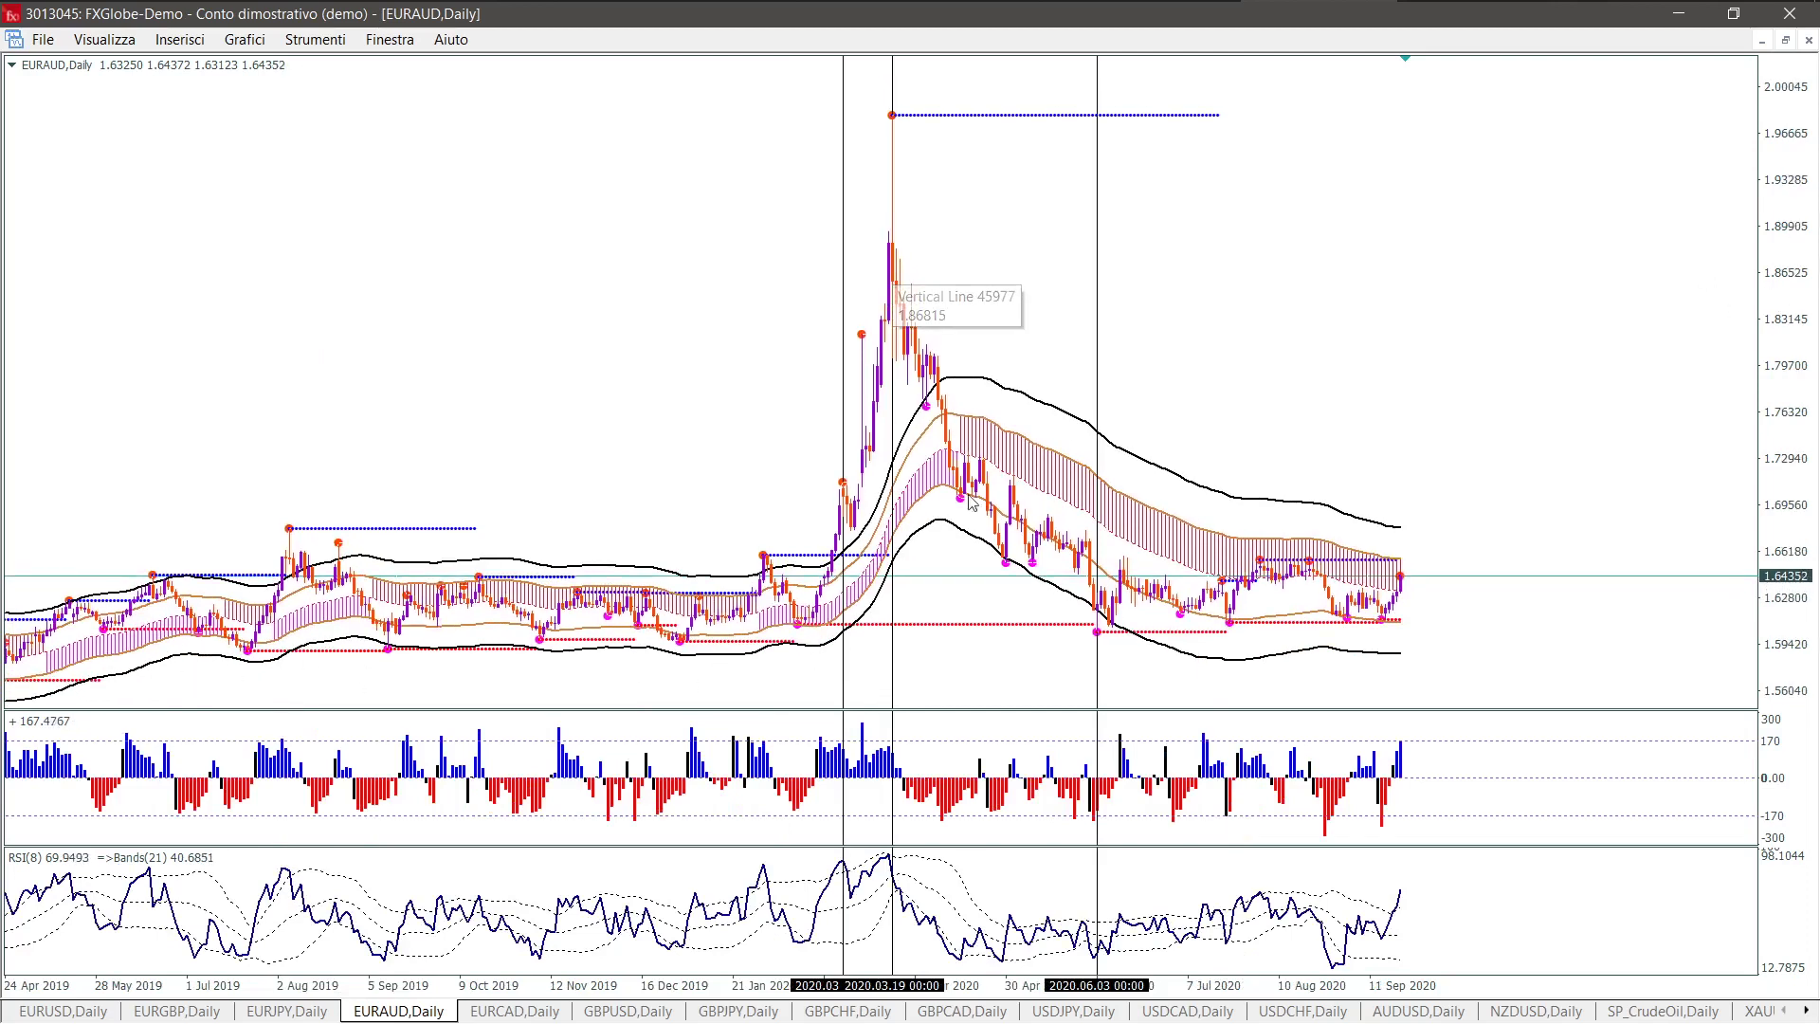
{"action": "mouse_move", "coordinate": [1000, 561]}
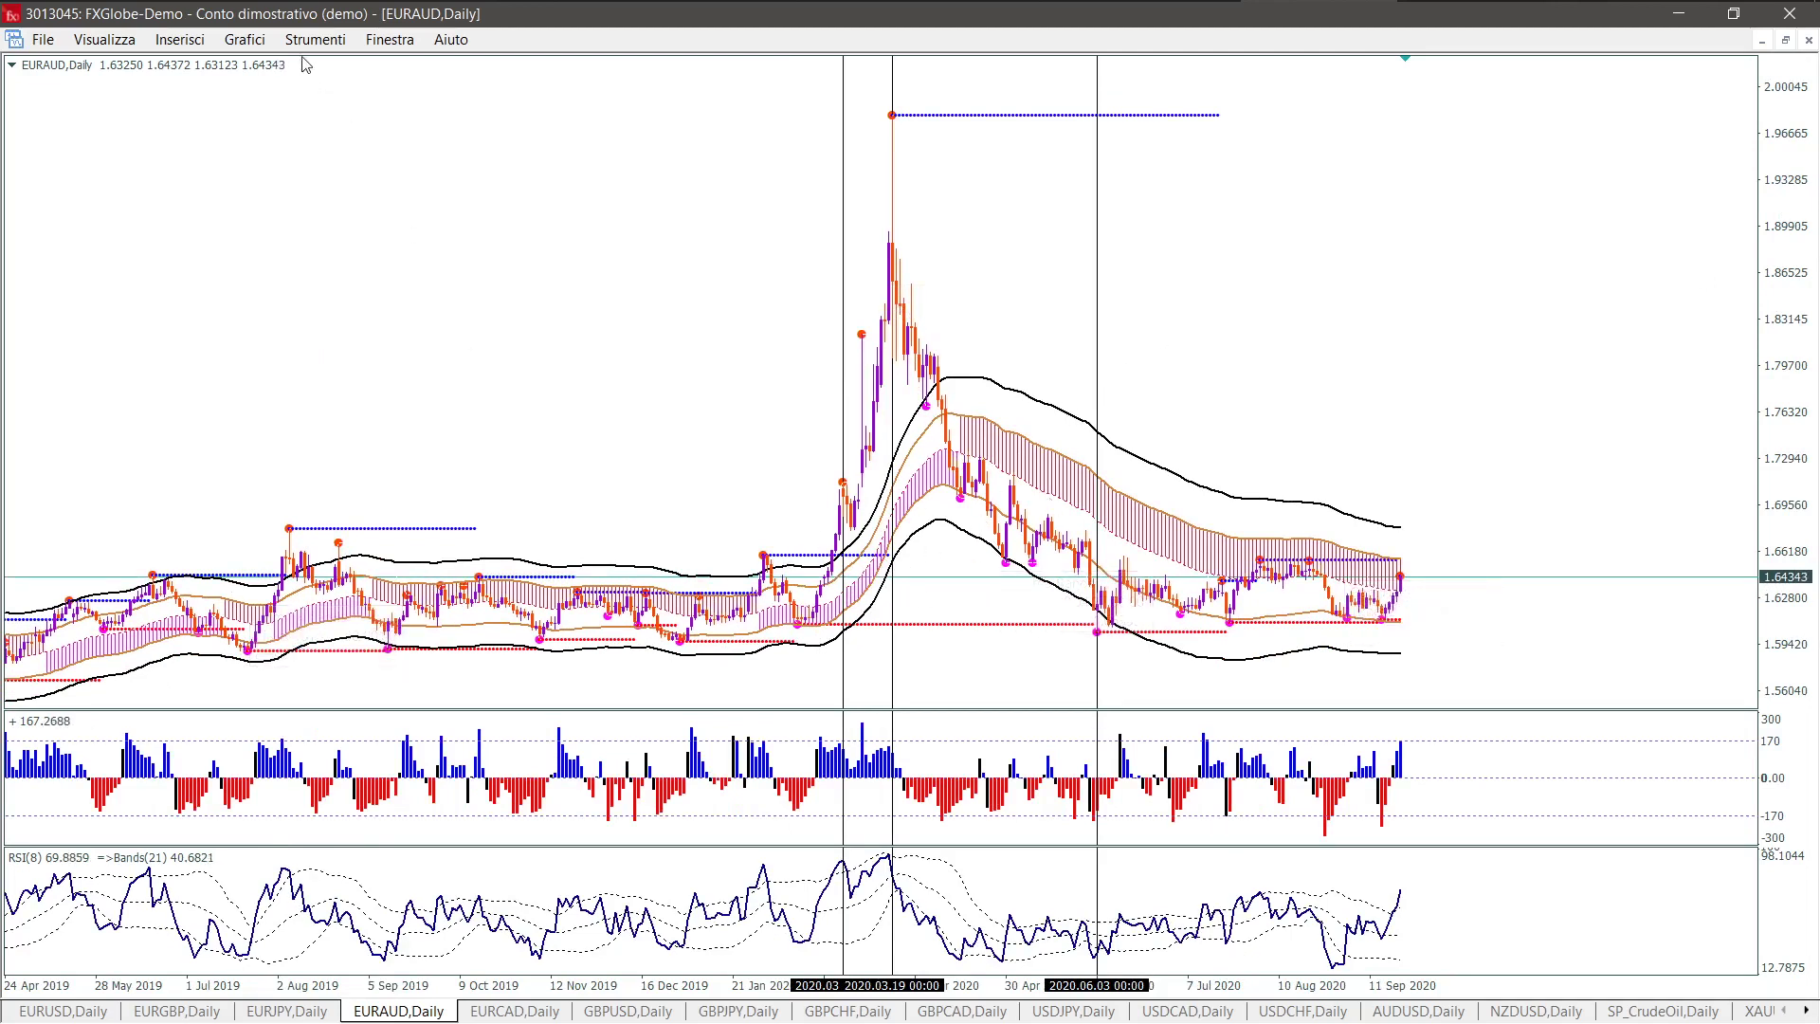
{"action": "left_click", "coordinate": [163, 42]}
{"action": "mouse_move", "coordinate": [237, 106]}
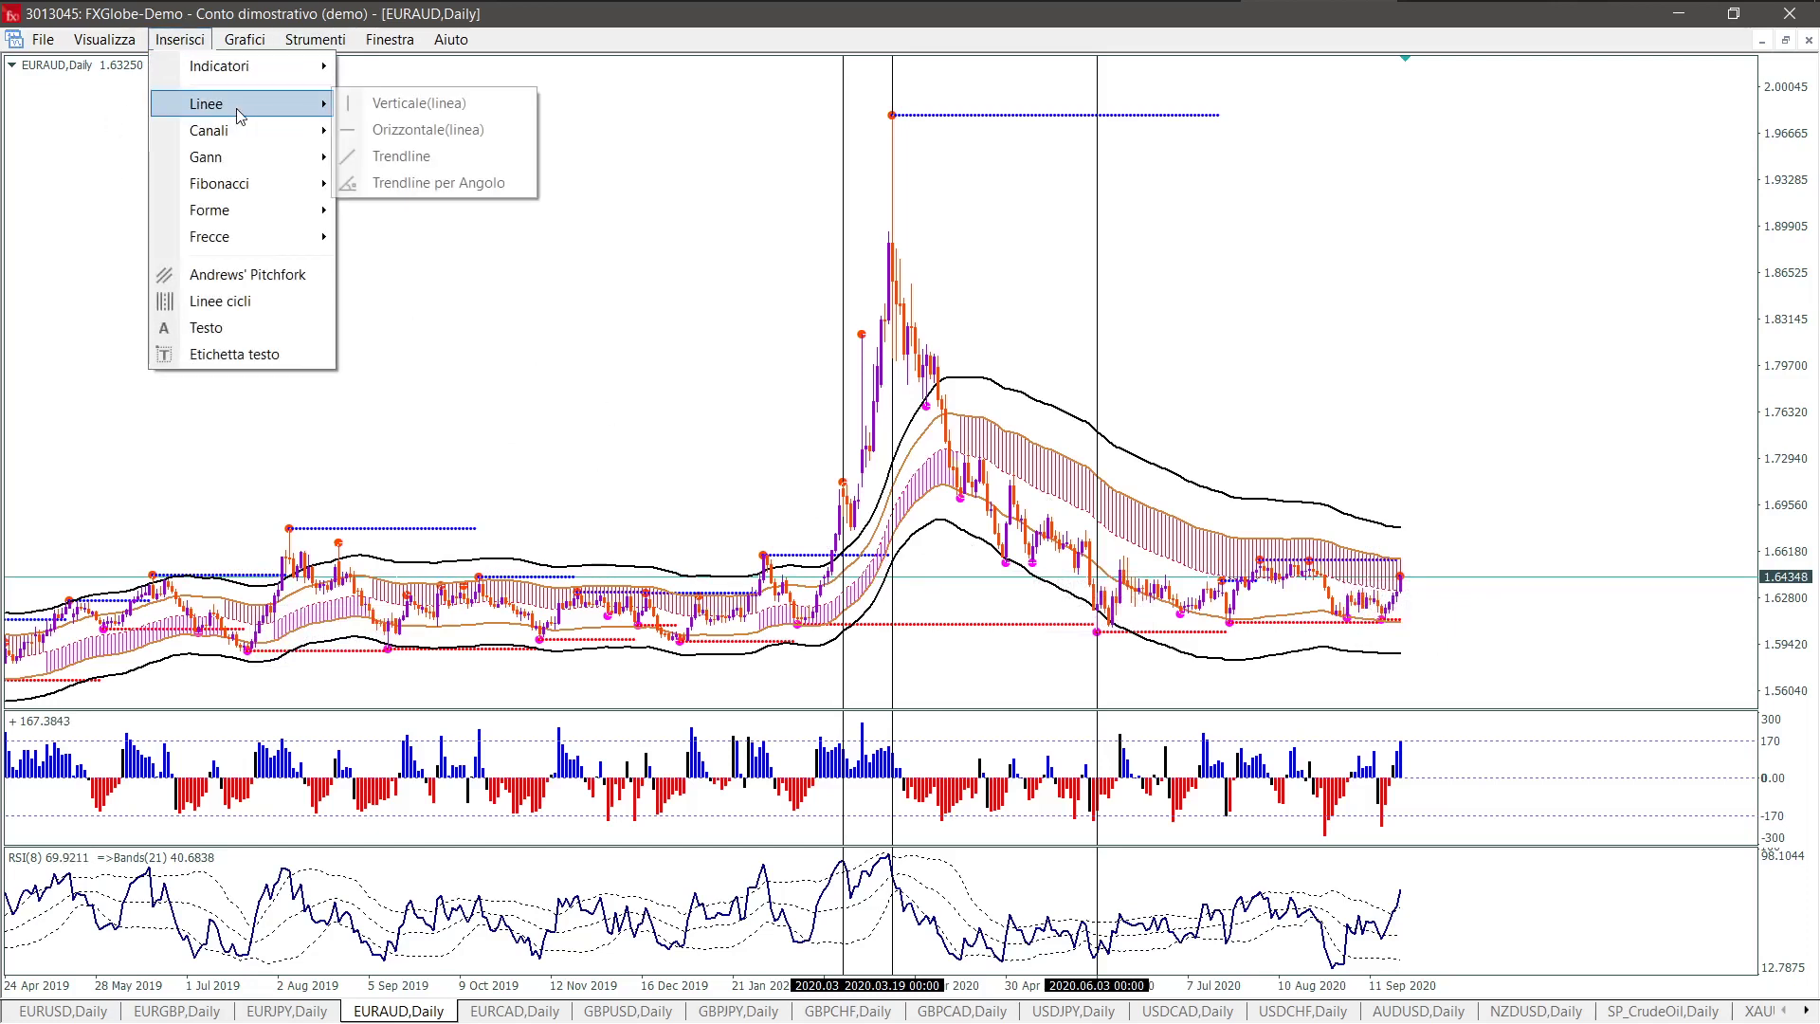
{"action": "left_click", "coordinate": [431, 129]}
{"action": "left_click_drag", "start_coordinate": [611, 470], "coordinate": [589, 558]}
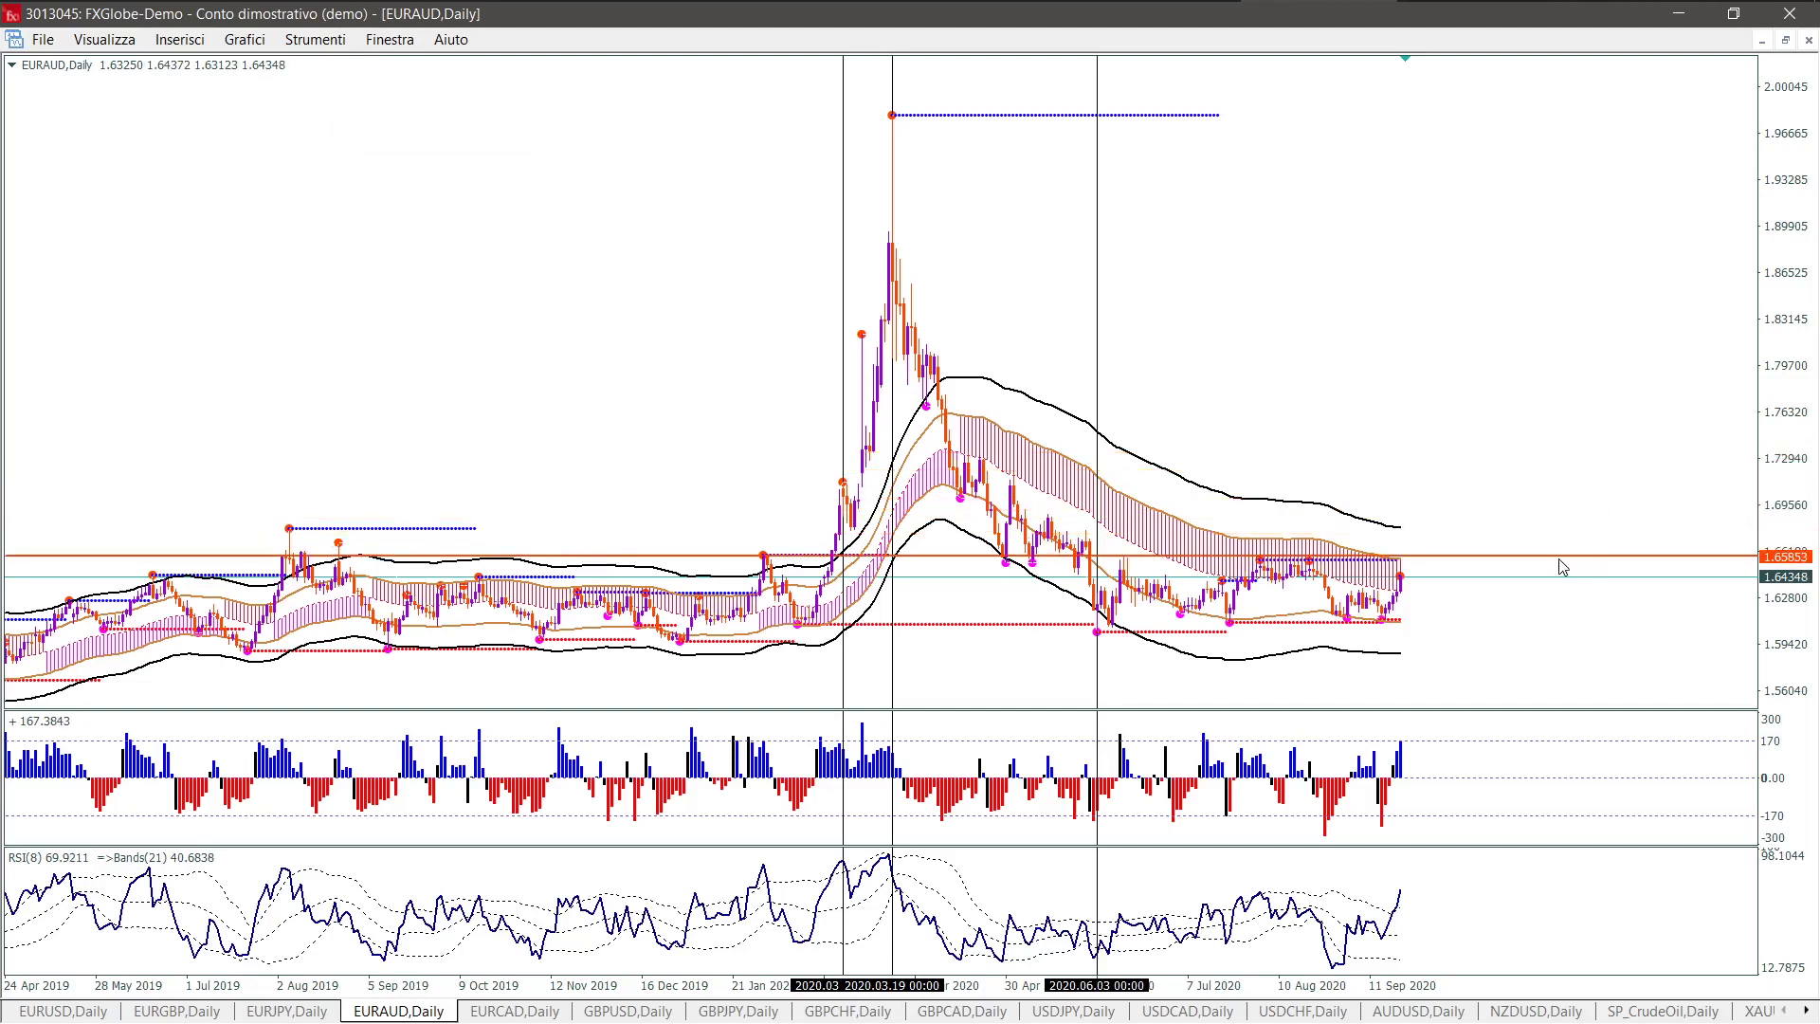
{"action": "left_click_drag", "start_coordinate": [1558, 558], "coordinate": [1576, 650]}
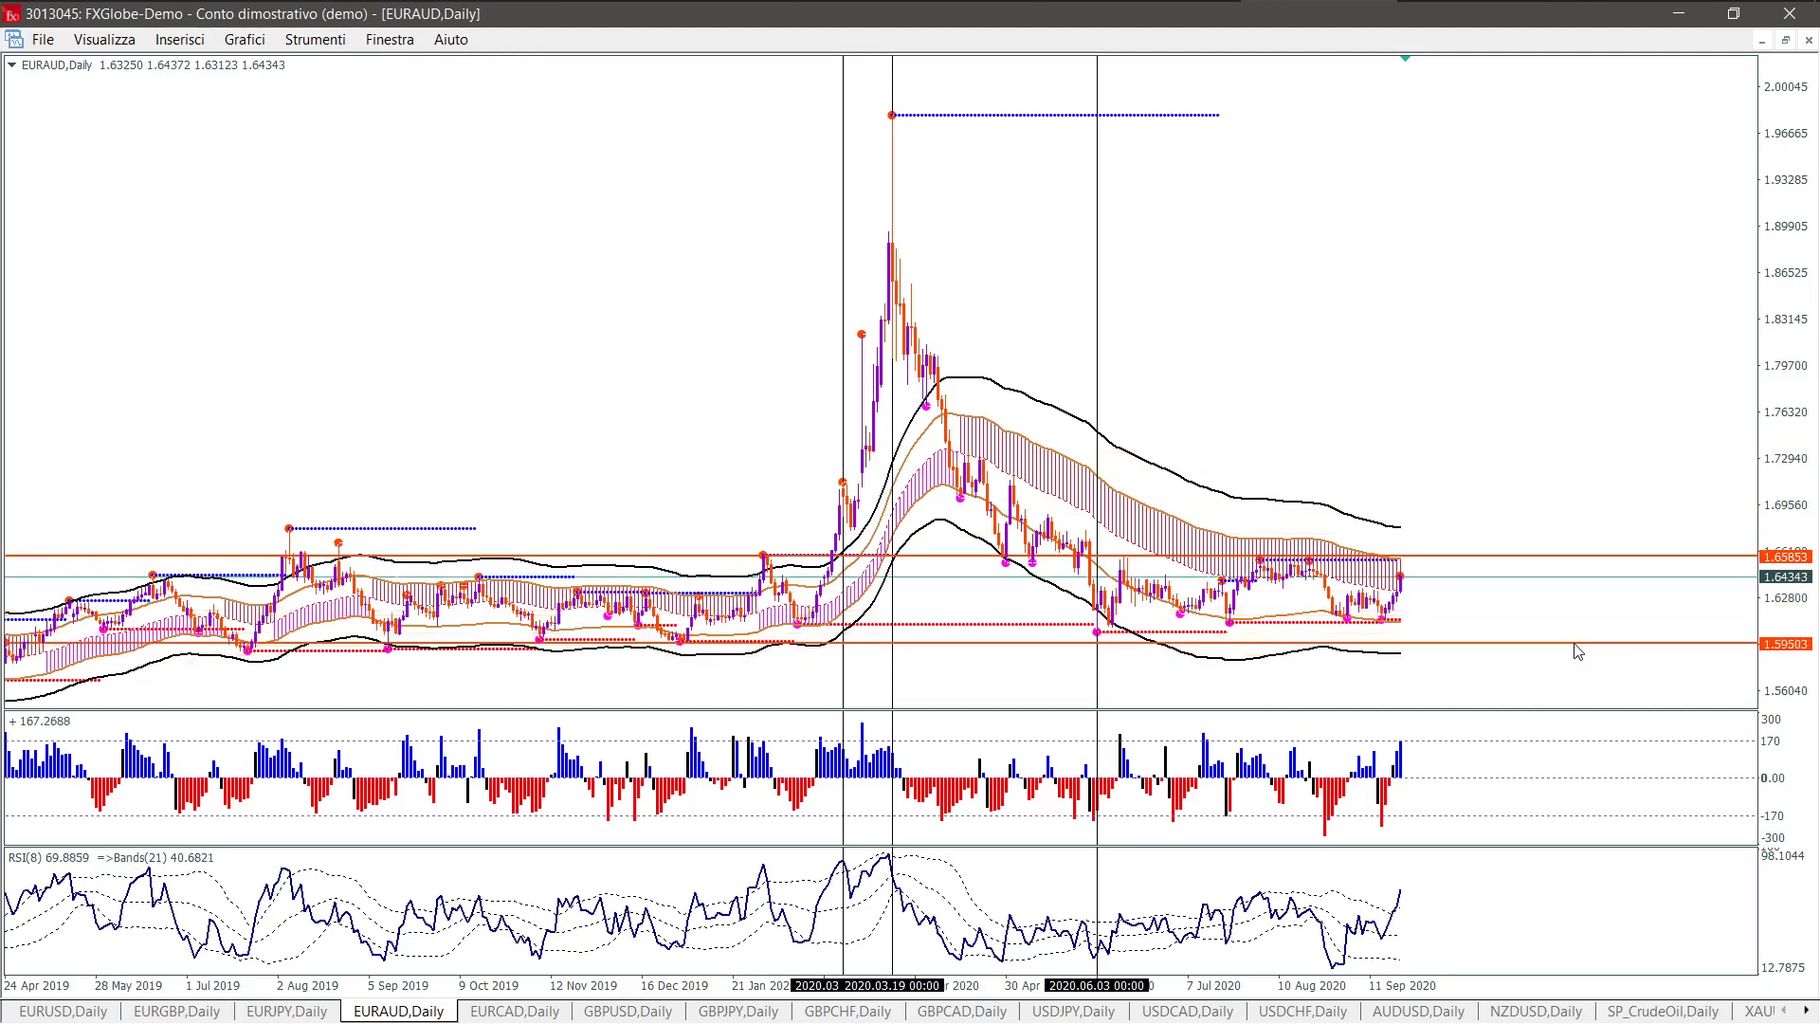
Step: Restyle the lower support line DarkViolet with a thicker width and raise it to about 1.60745
{"action": "right_click", "coordinate": [1576, 650]}
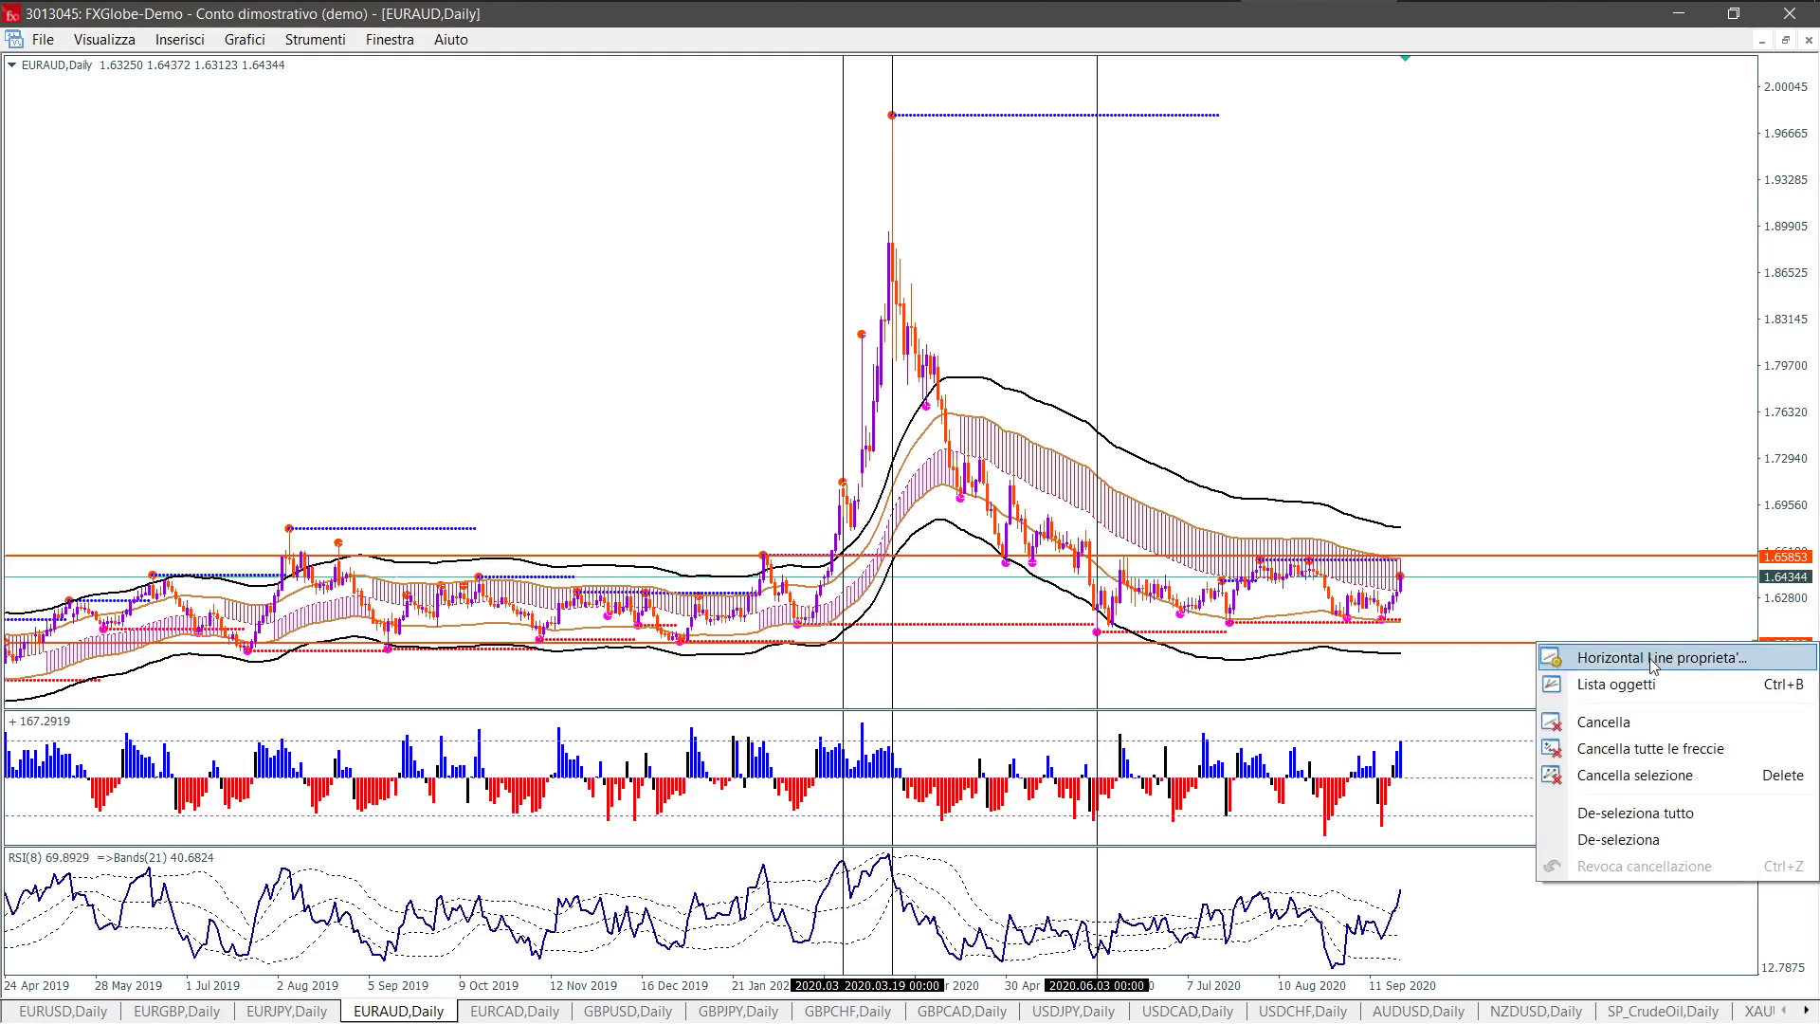
{"action": "left_click", "coordinate": [1654, 658]}
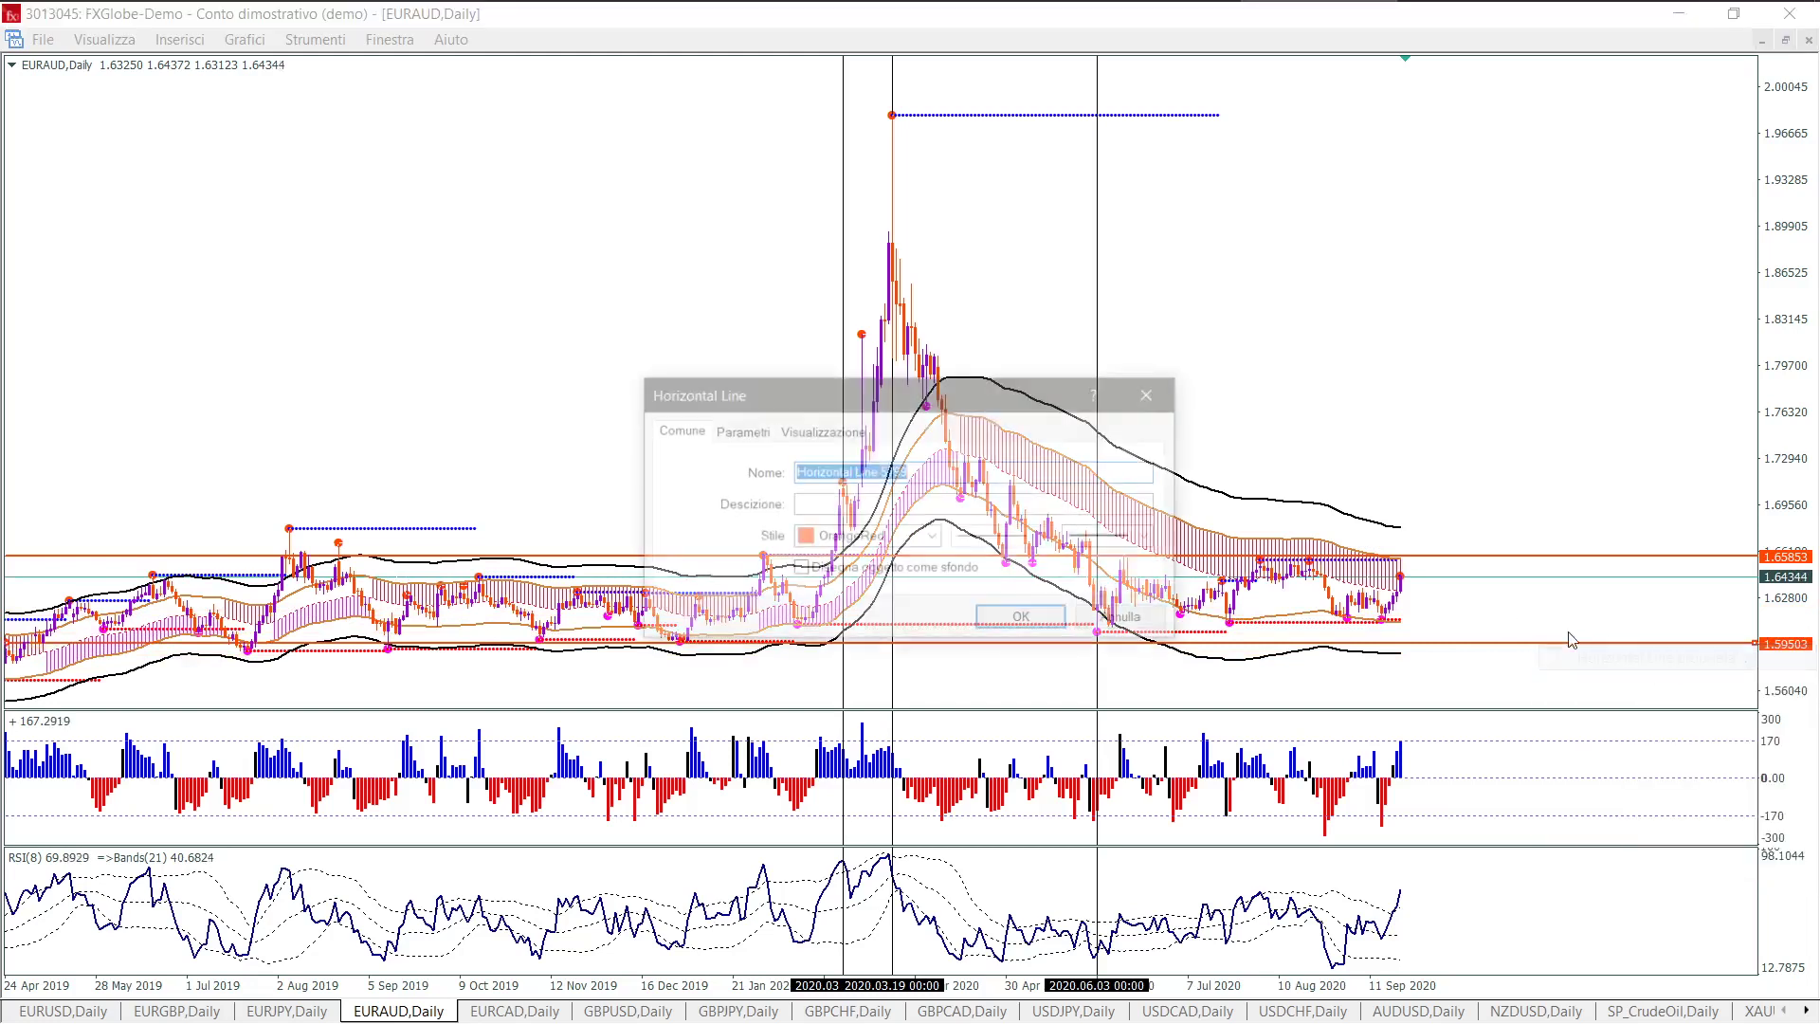
{"action": "left_click", "coordinate": [937, 539]}
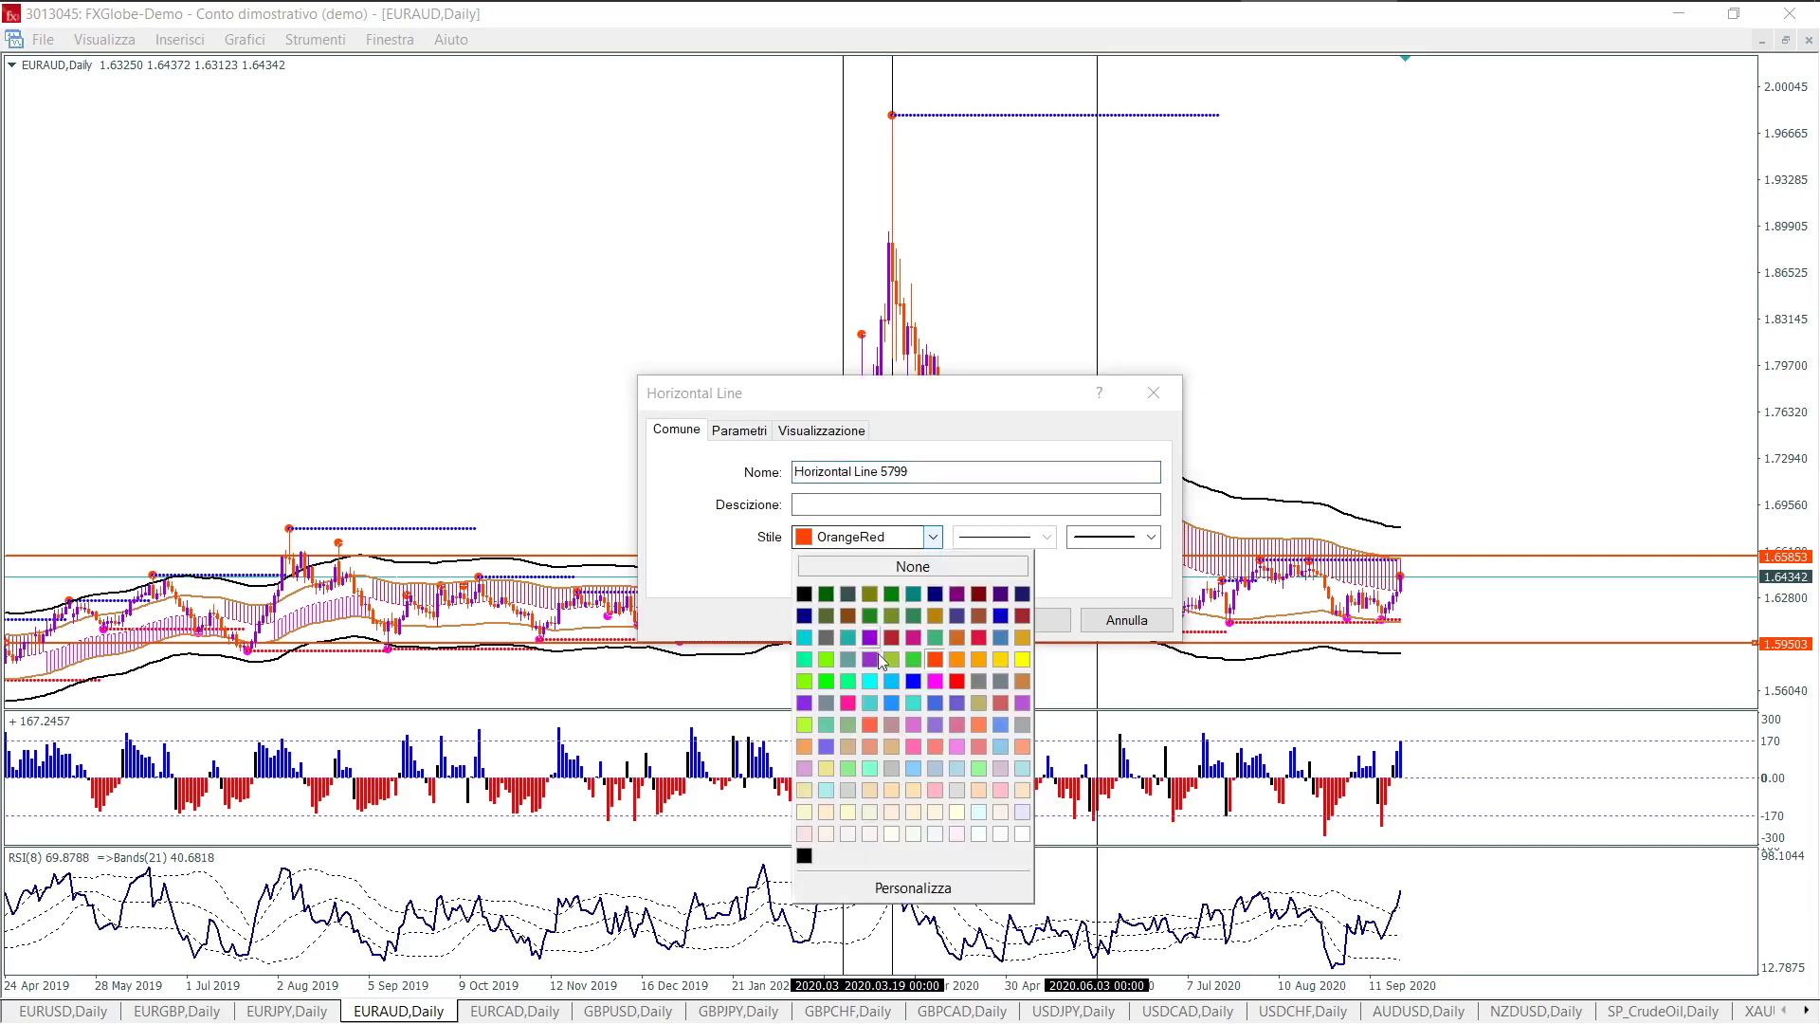
{"action": "left_click", "coordinate": [872, 638]}
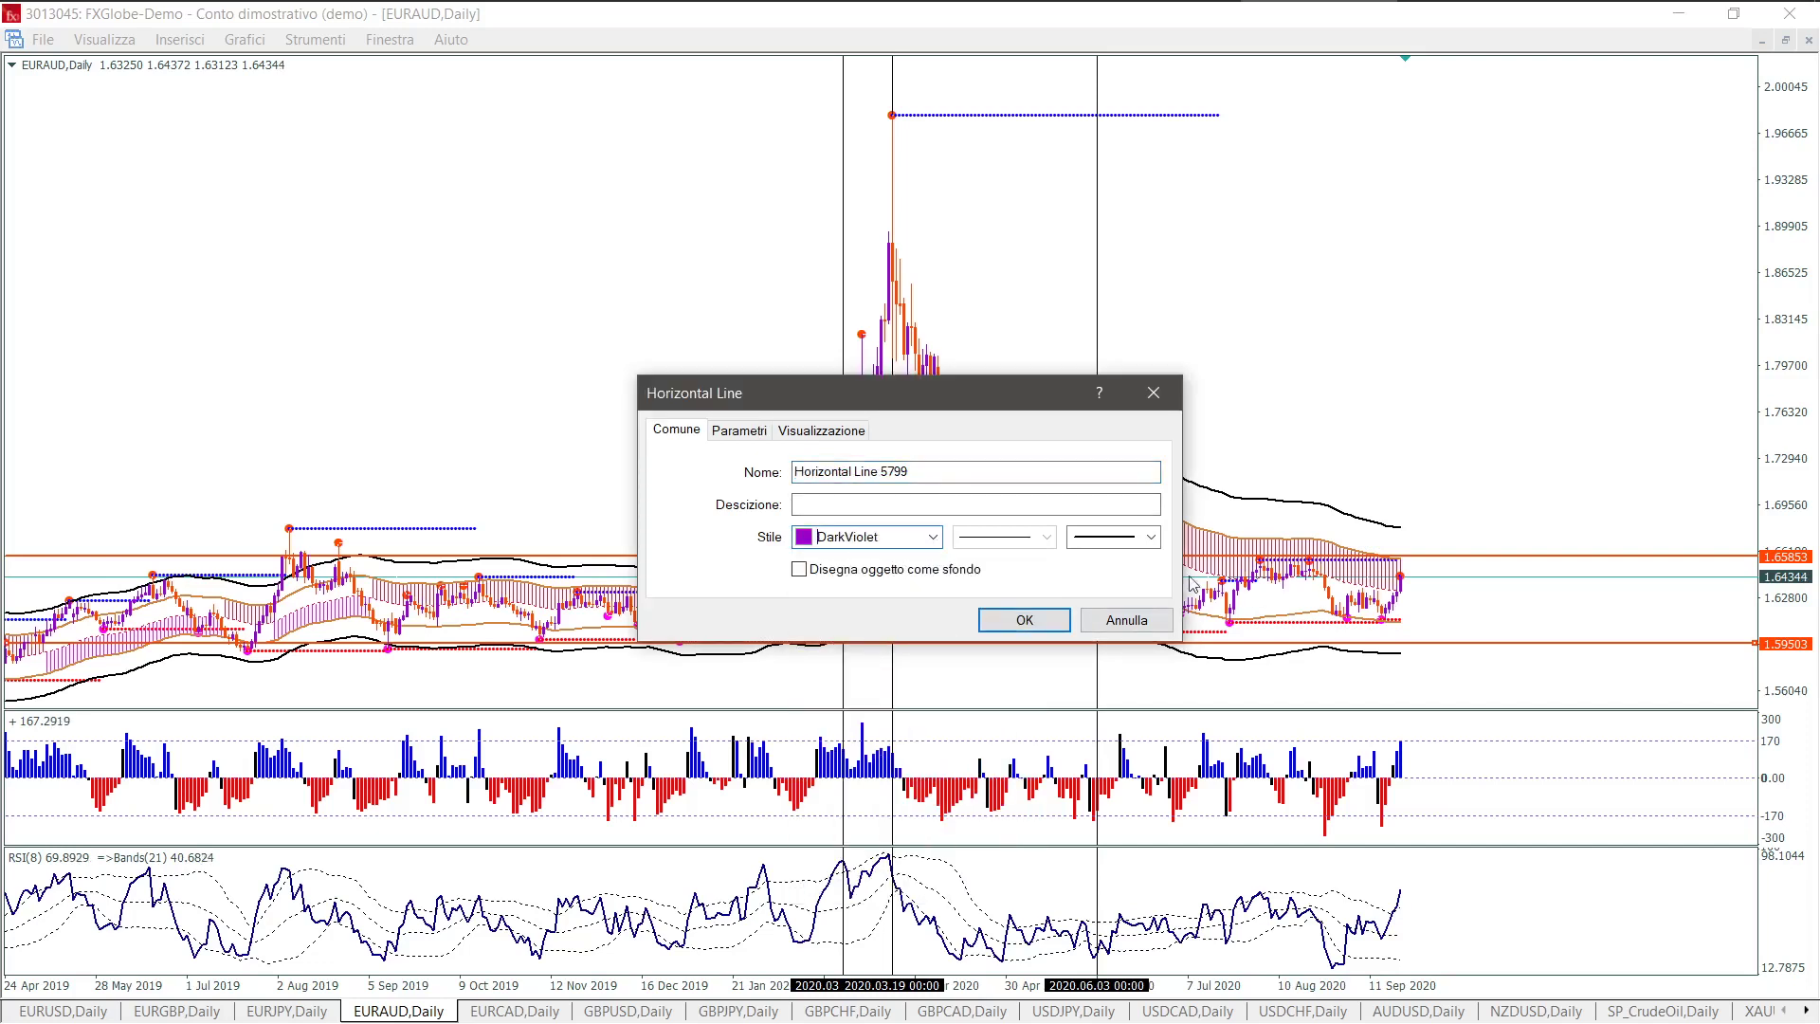
{"action": "left_click", "coordinate": [1151, 538]}
{"action": "left_click", "coordinate": [1104, 583]}
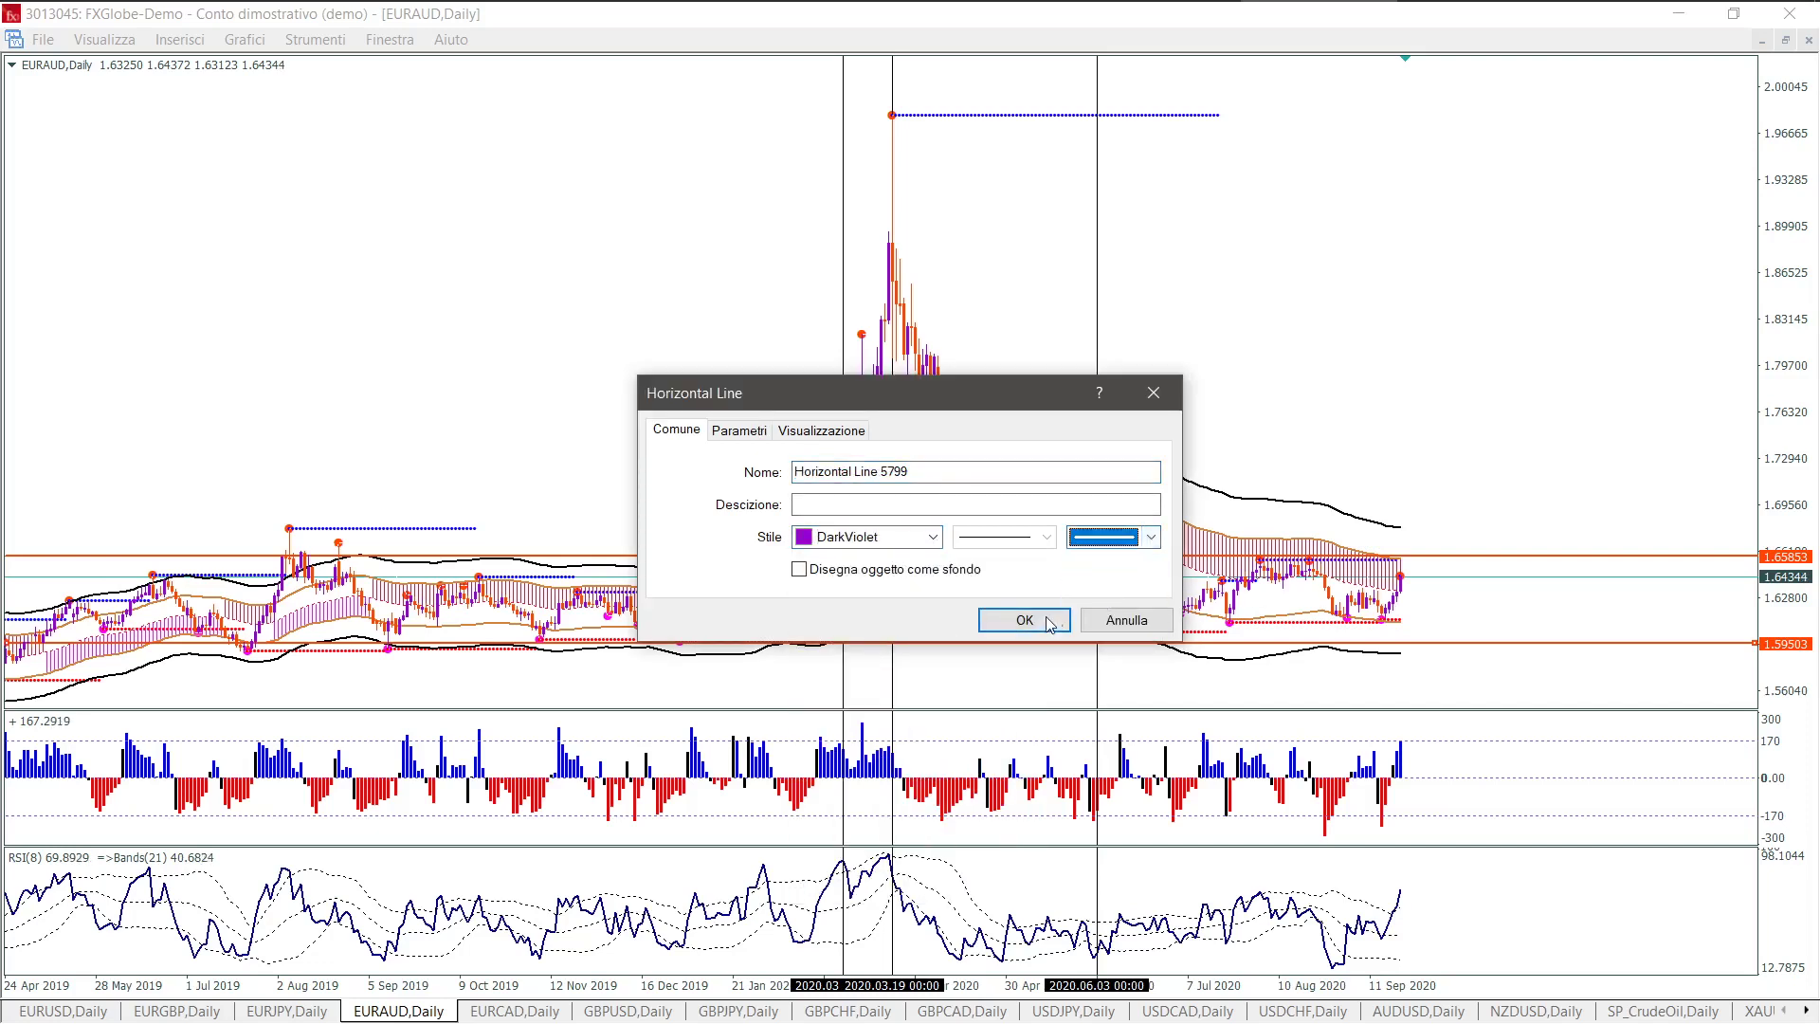
{"action": "left_click", "coordinate": [1038, 621]}
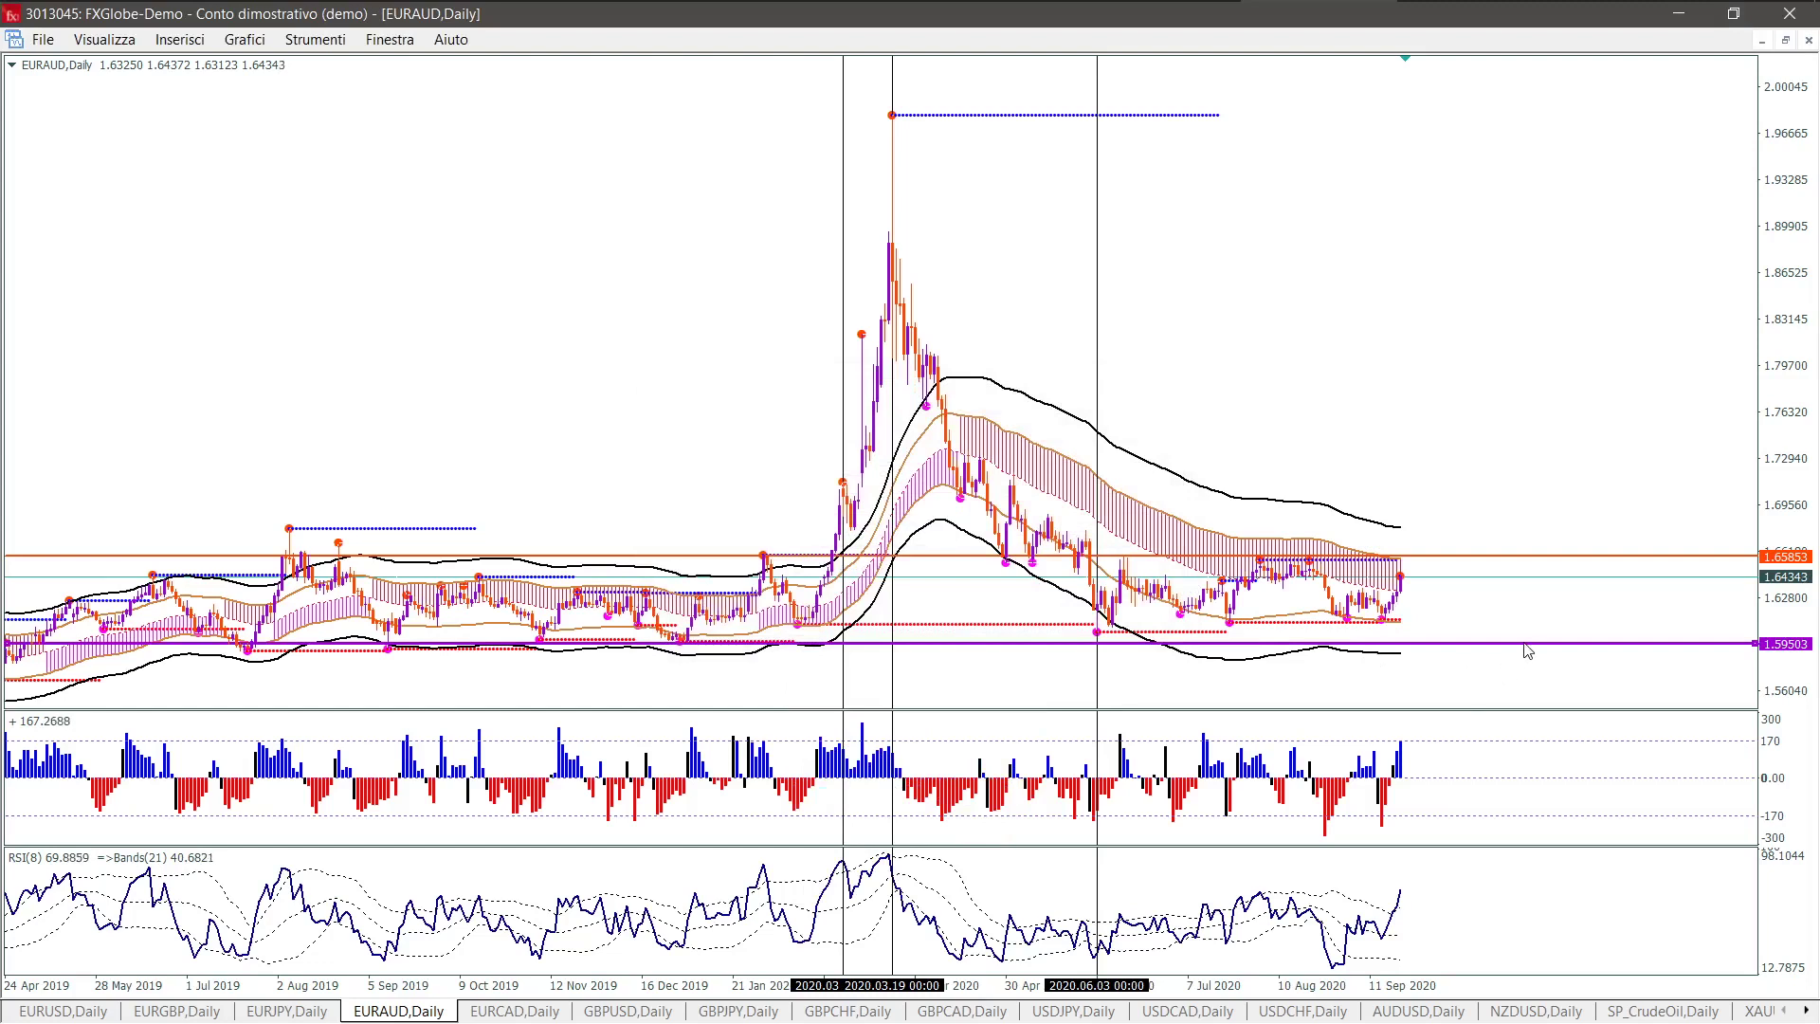
{"action": "mouse_move", "coordinate": [1524, 645]}
{"action": "left_mouse_down"}
{"action": "mouse_move", "coordinate": [1528, 606]}
{"action": "mouse_move", "coordinate": [1533, 648]}
{"action": "mouse_move", "coordinate": [1543, 635]}
{"action": "left_mouse_up"}
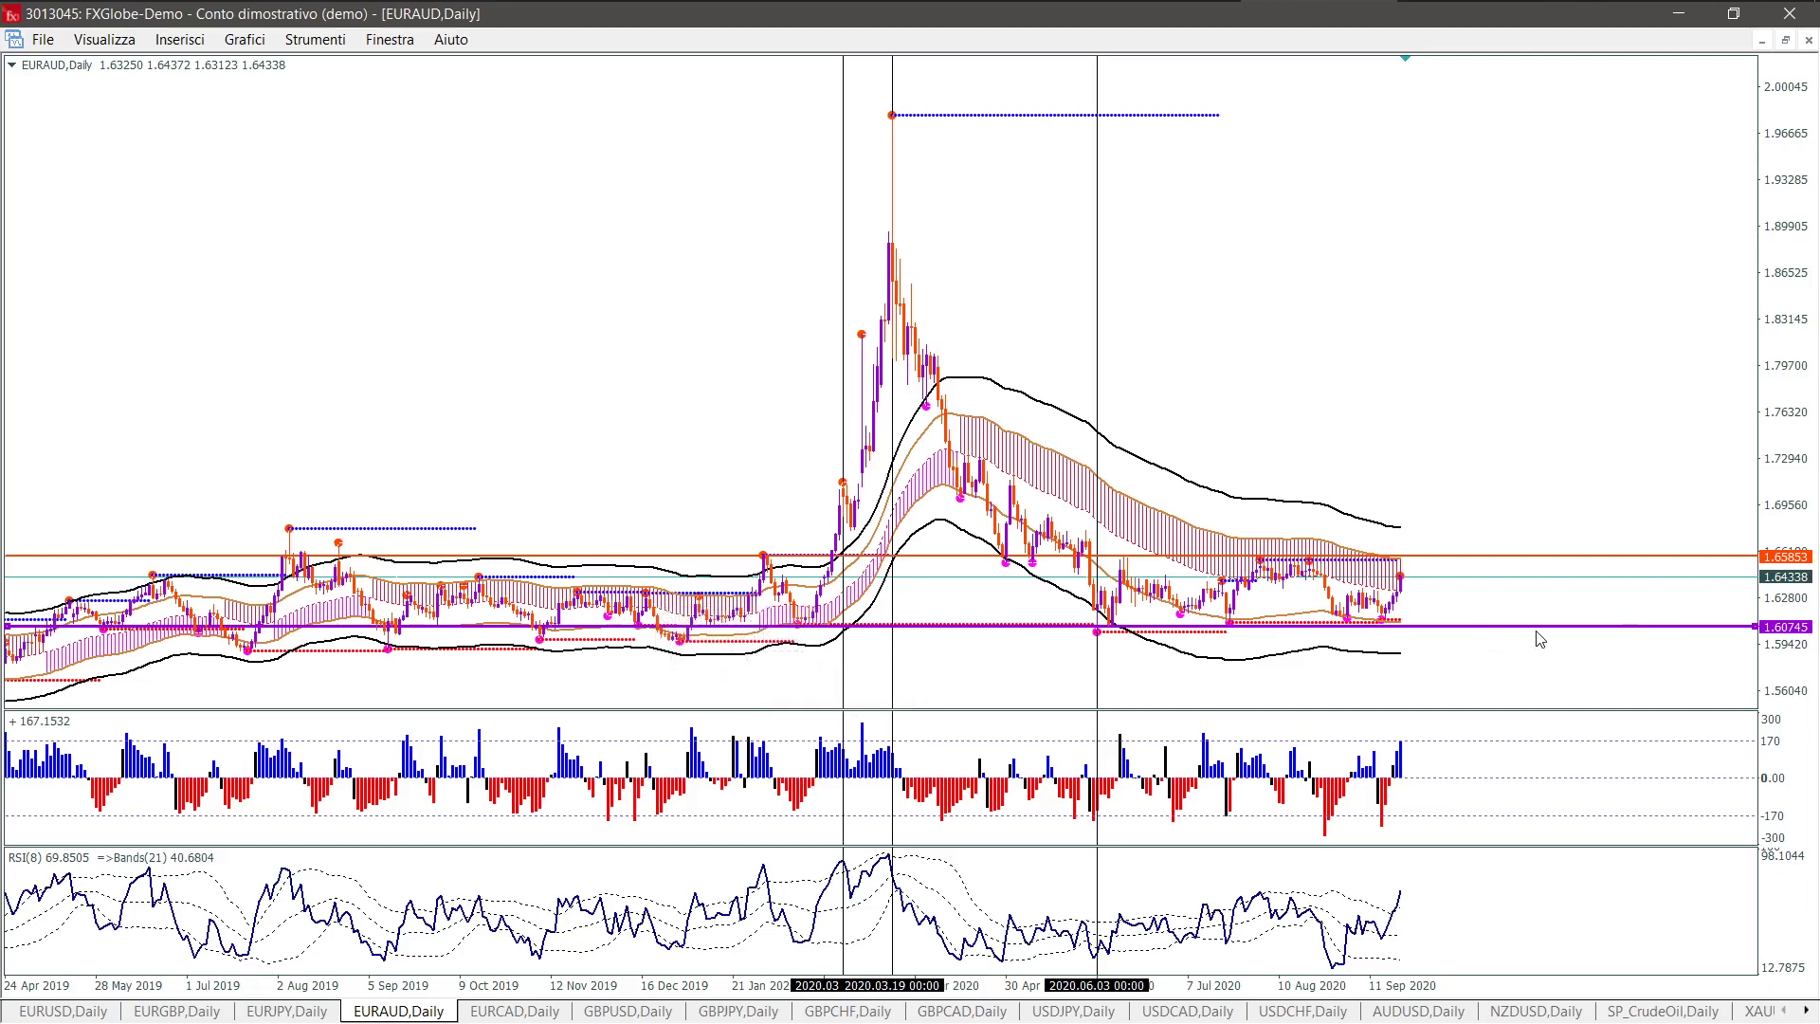
Step: Zoom the EURAUD daily chart in on recent months, out to the longer history, then back to Jan–Sep 2020
{"action": "key", "text": "plus"}
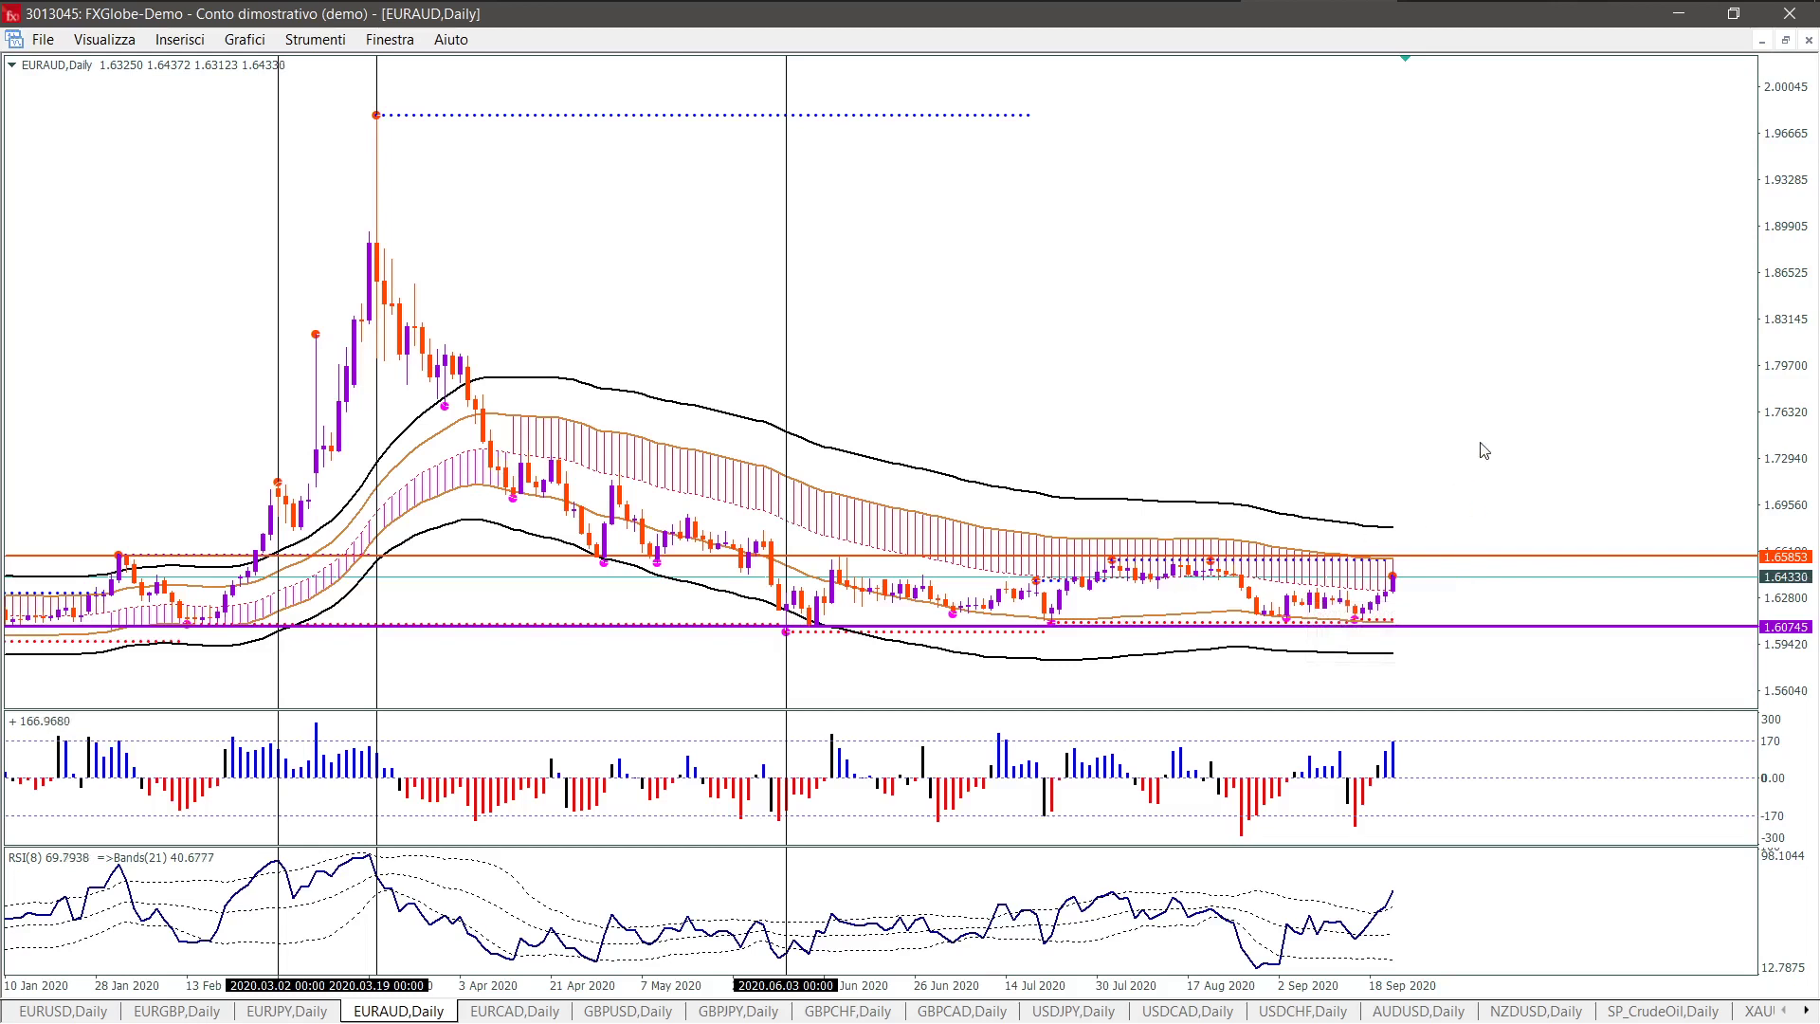
{"action": "key", "text": "plus"}
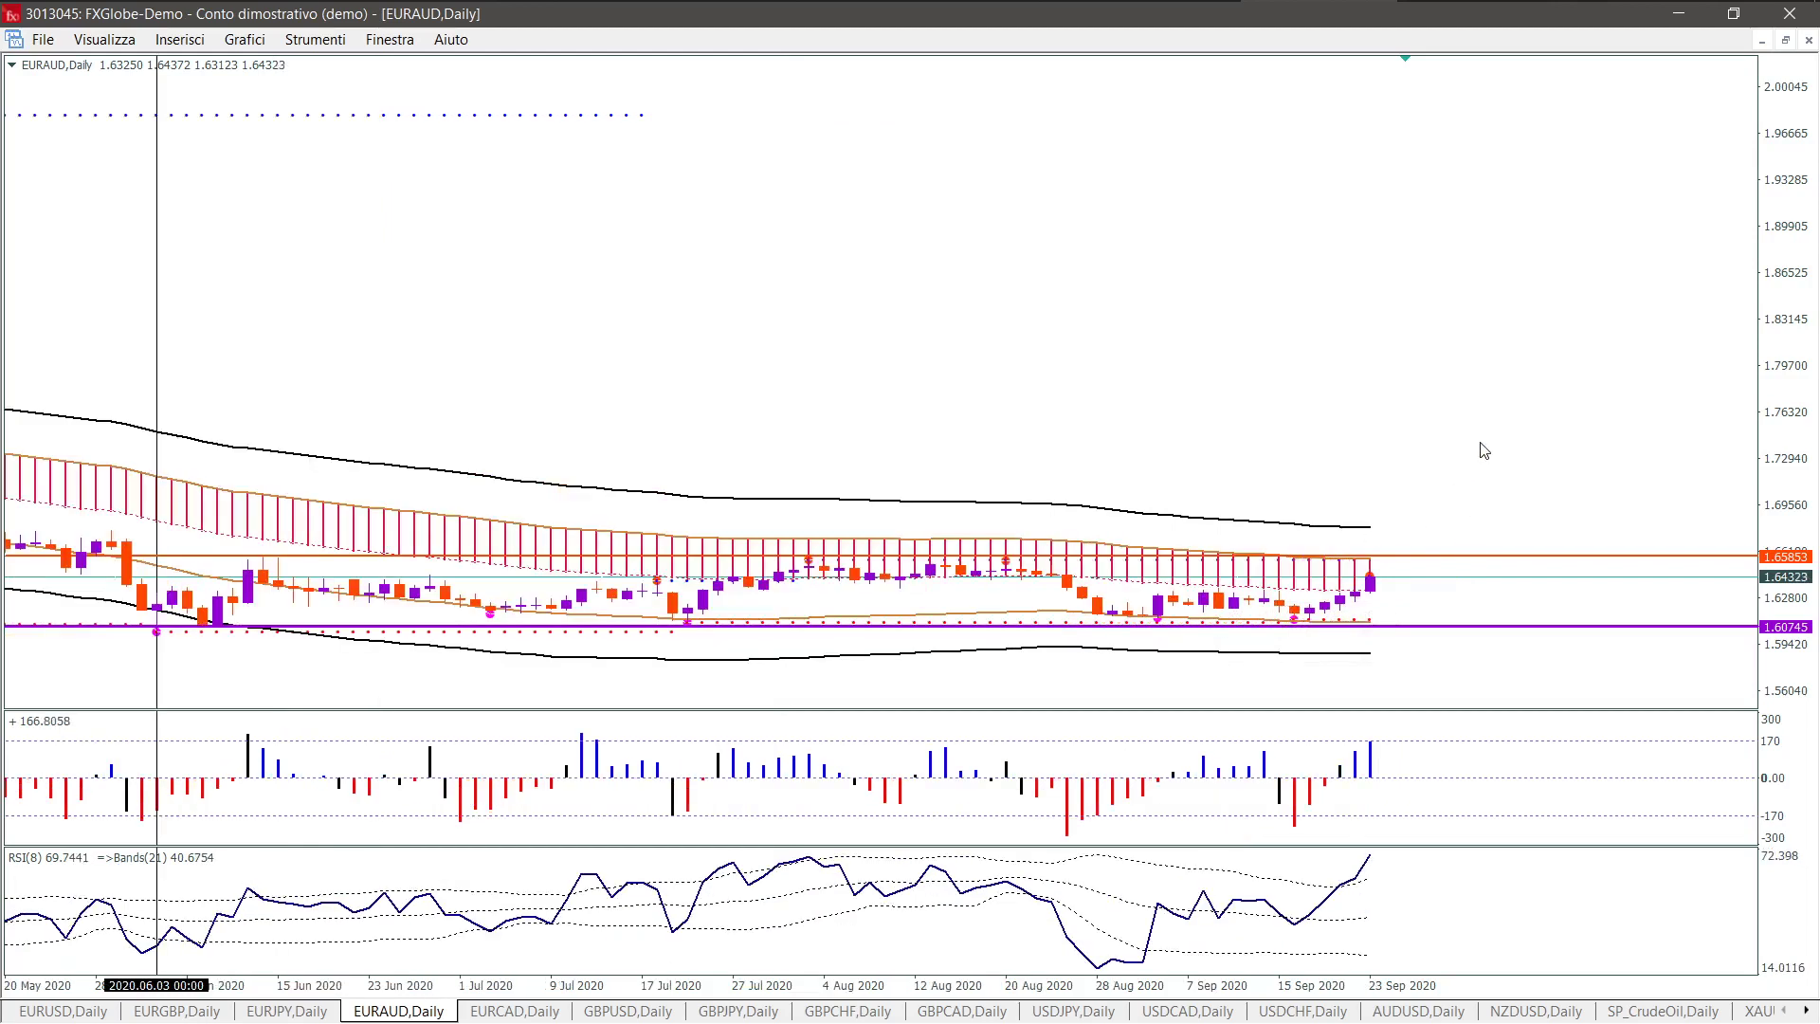
{"action": "key", "text": "minus"}
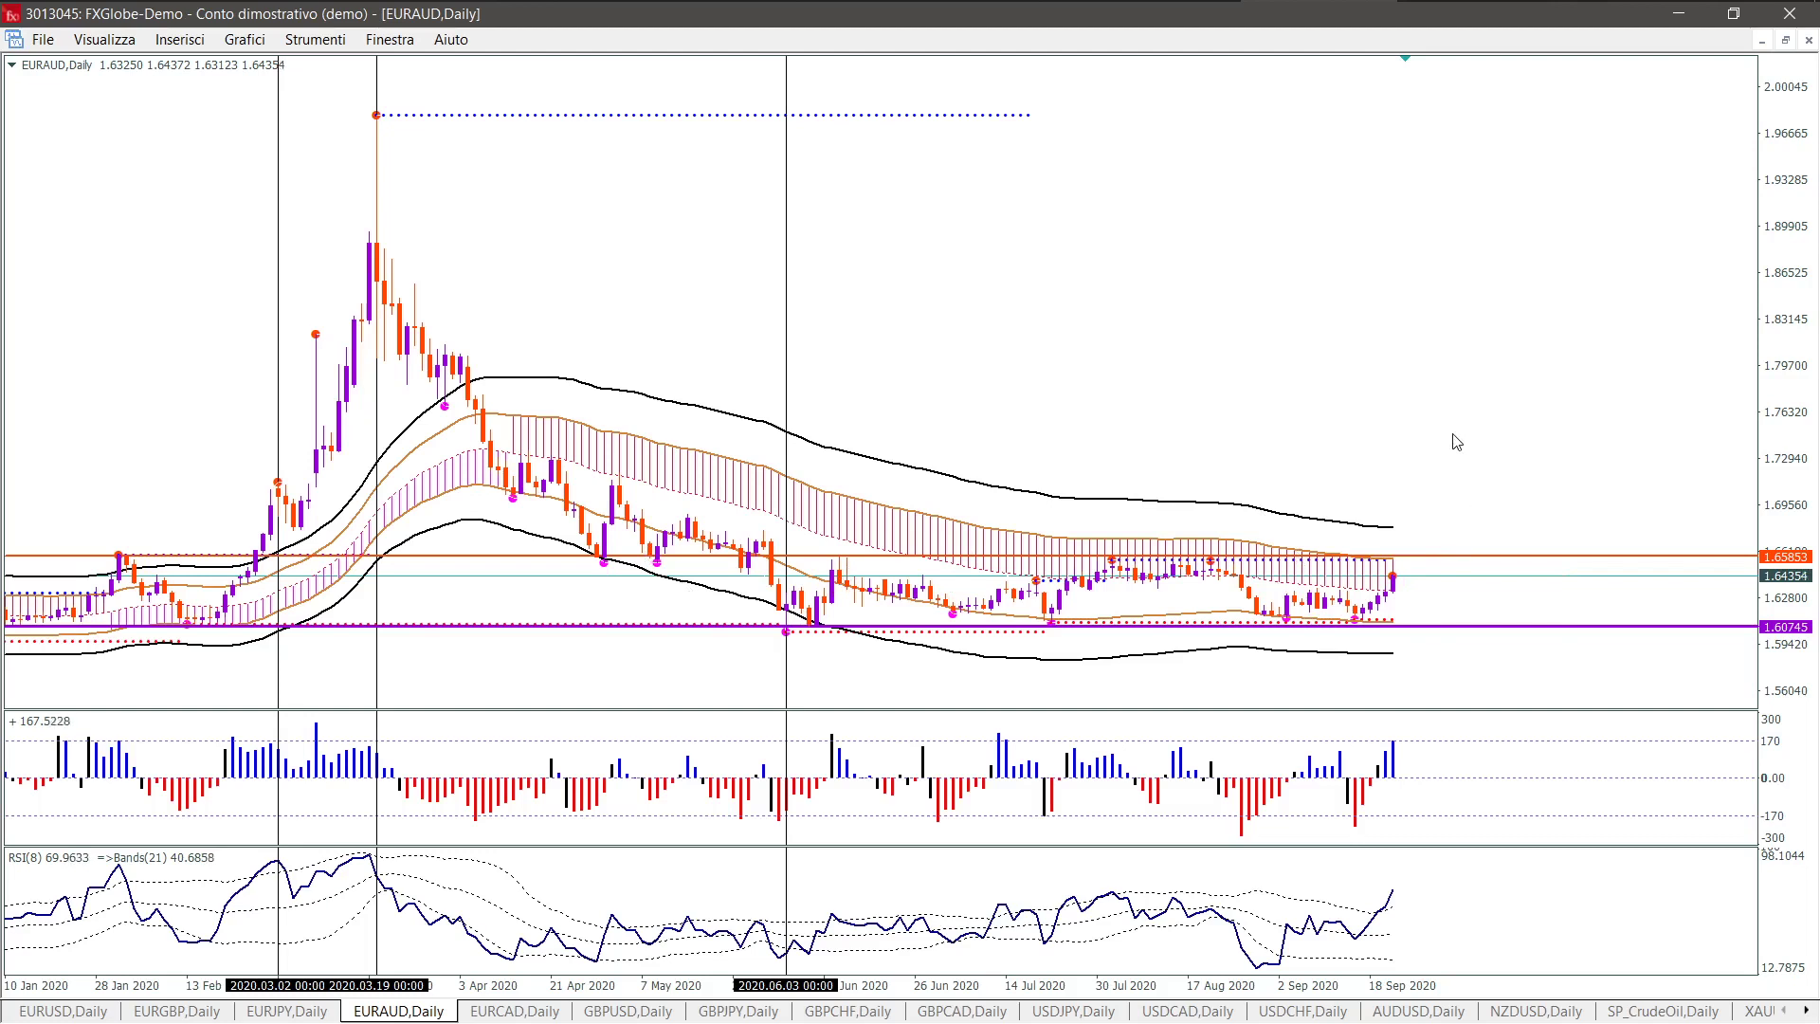
{"action": "key", "text": "minus"}
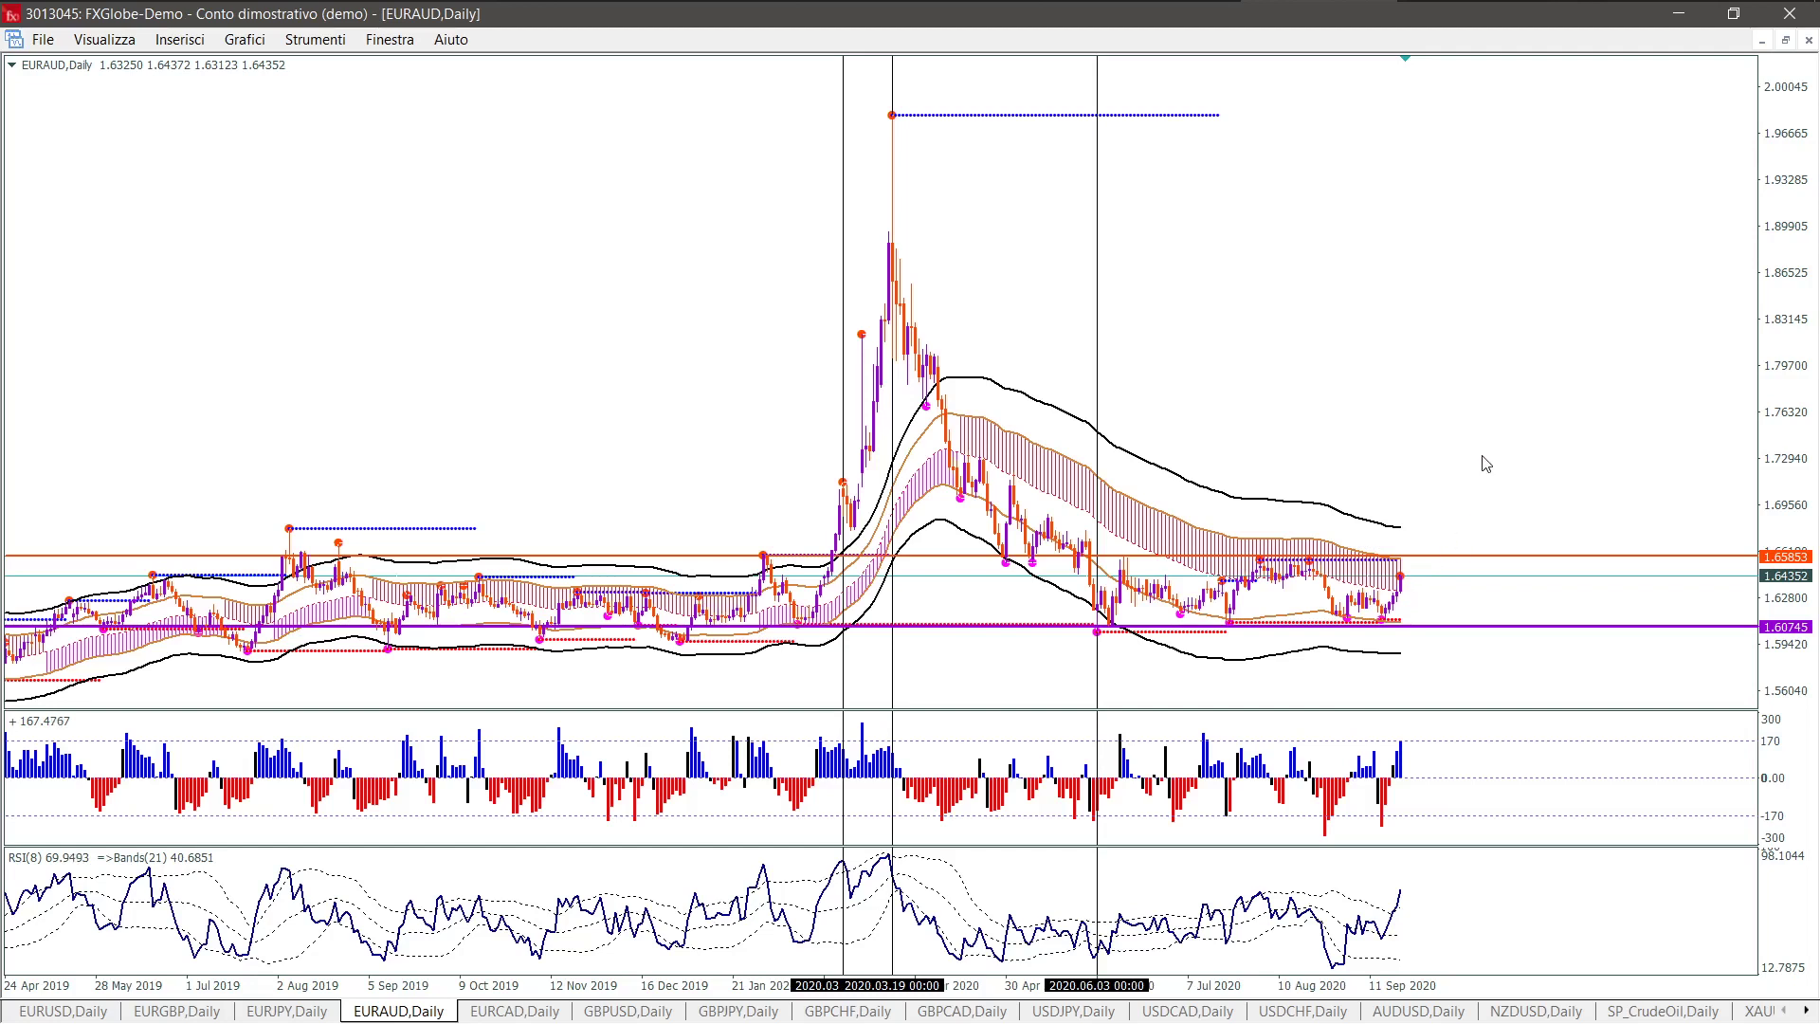
{"action": "key", "text": "plus"}
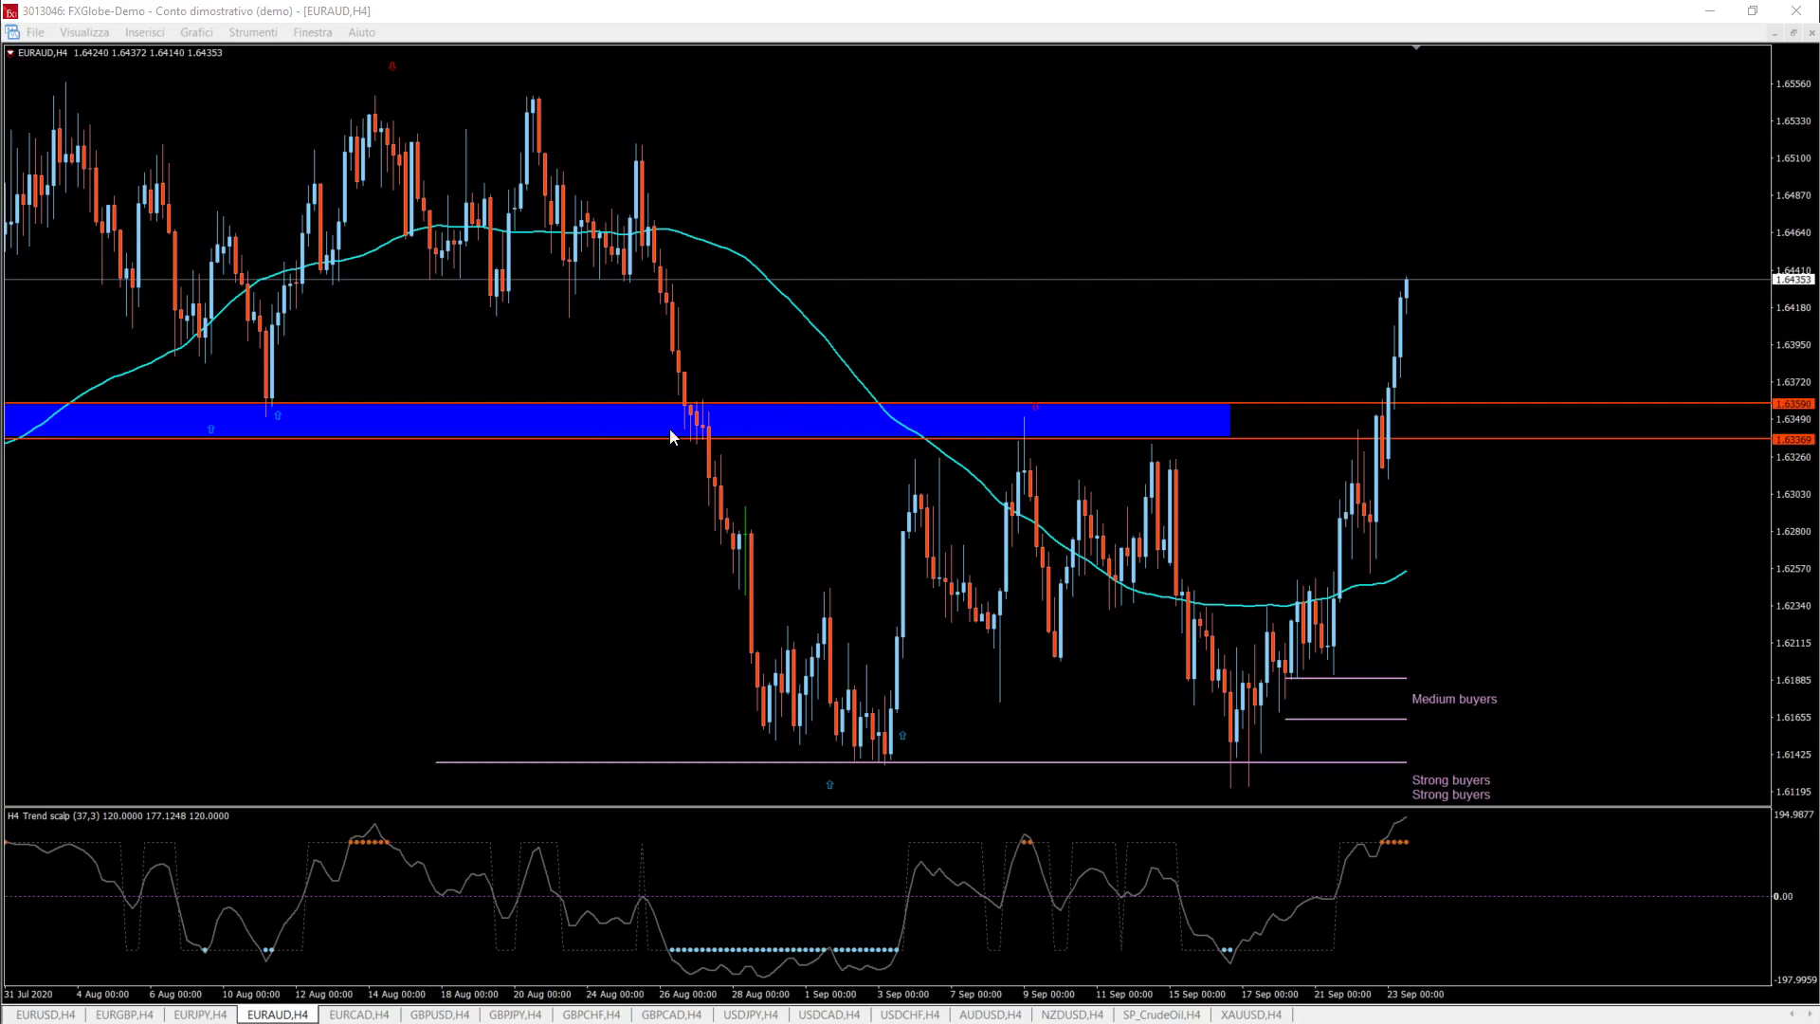
Step: Scroll the EURAUD H4 chart to earlier dates, zoom out and in, then compress its price scale
{"action": "left_click_drag", "start_coordinate": [345, 599], "coordinate": [455, 583]}
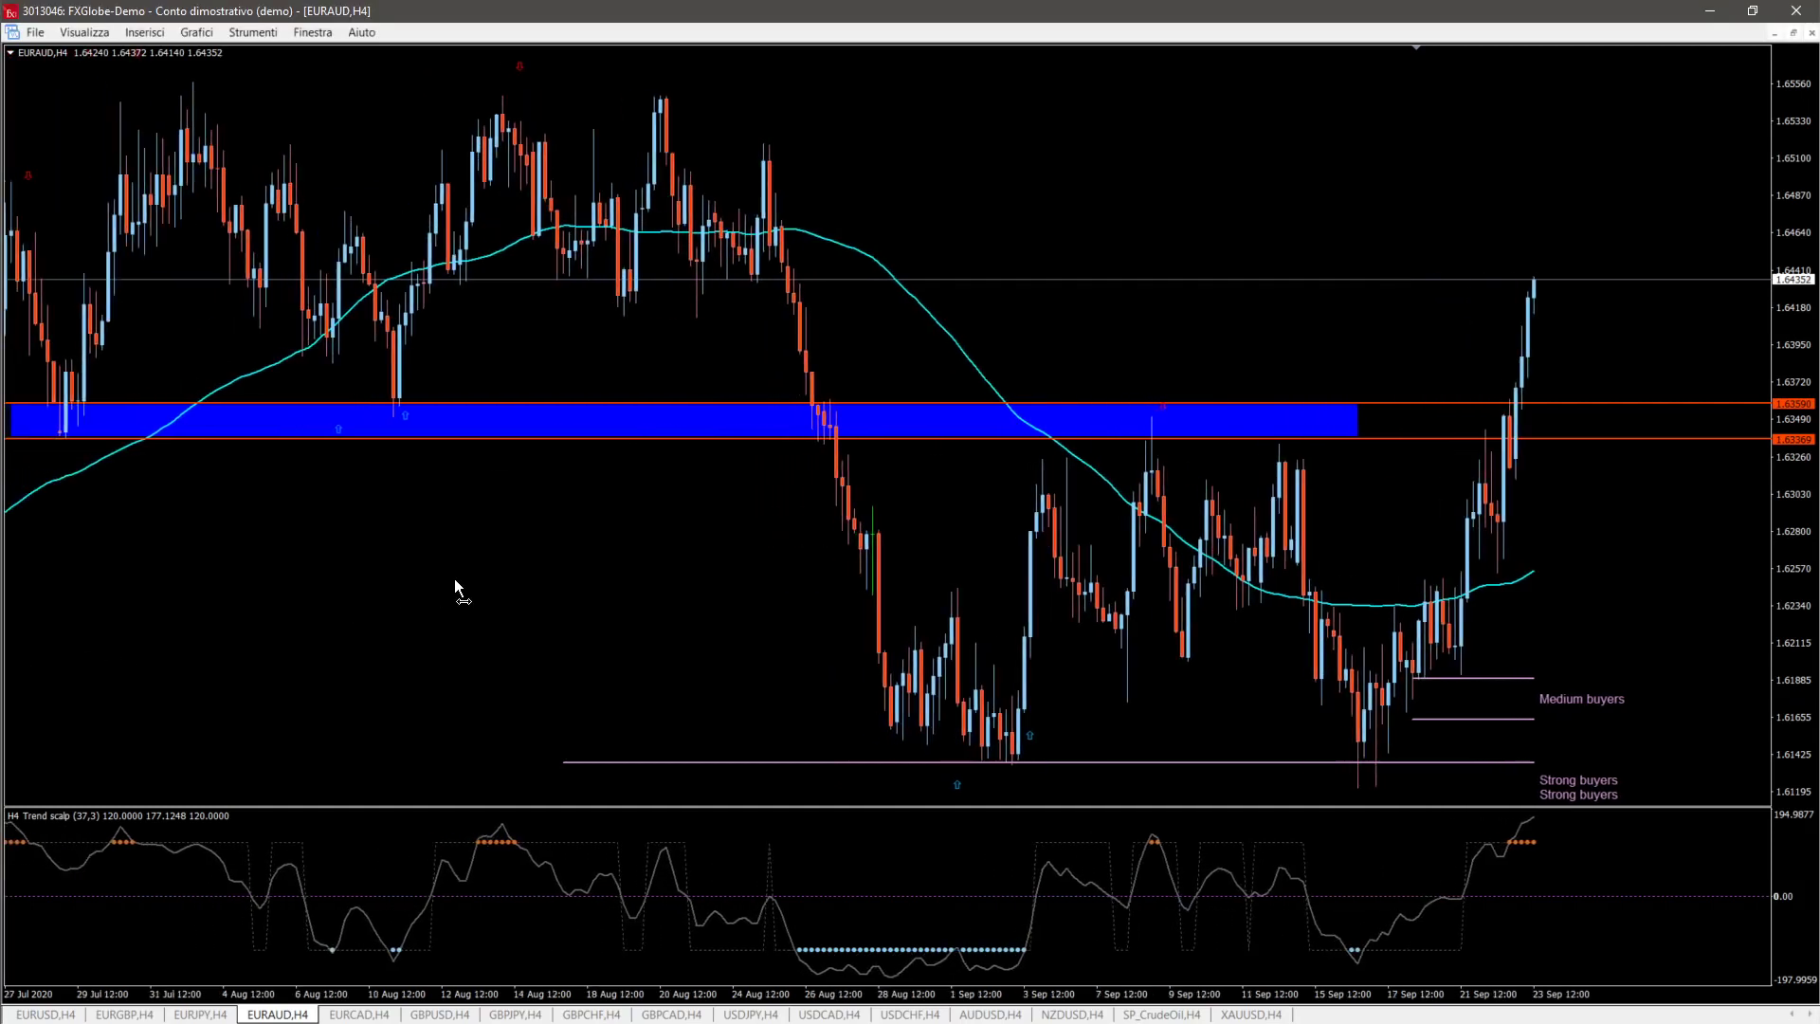
{"action": "key", "text": "minus"}
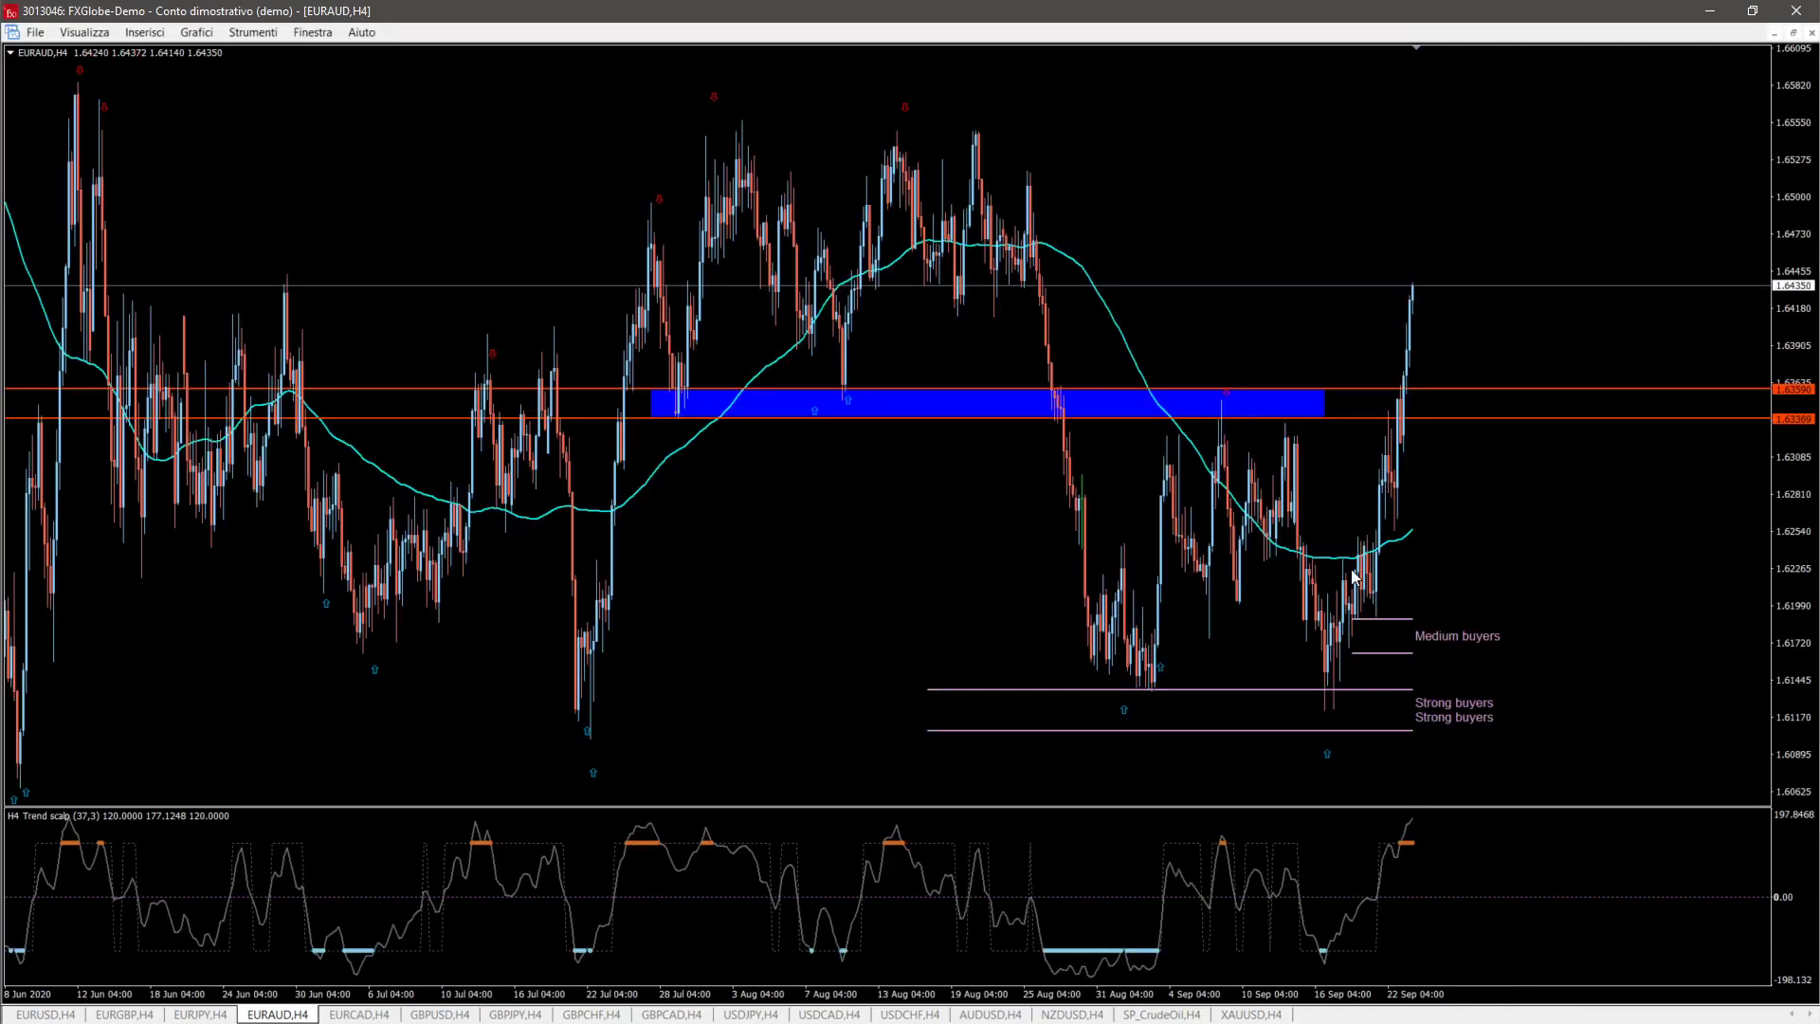
{"action": "key", "text": "plus"}
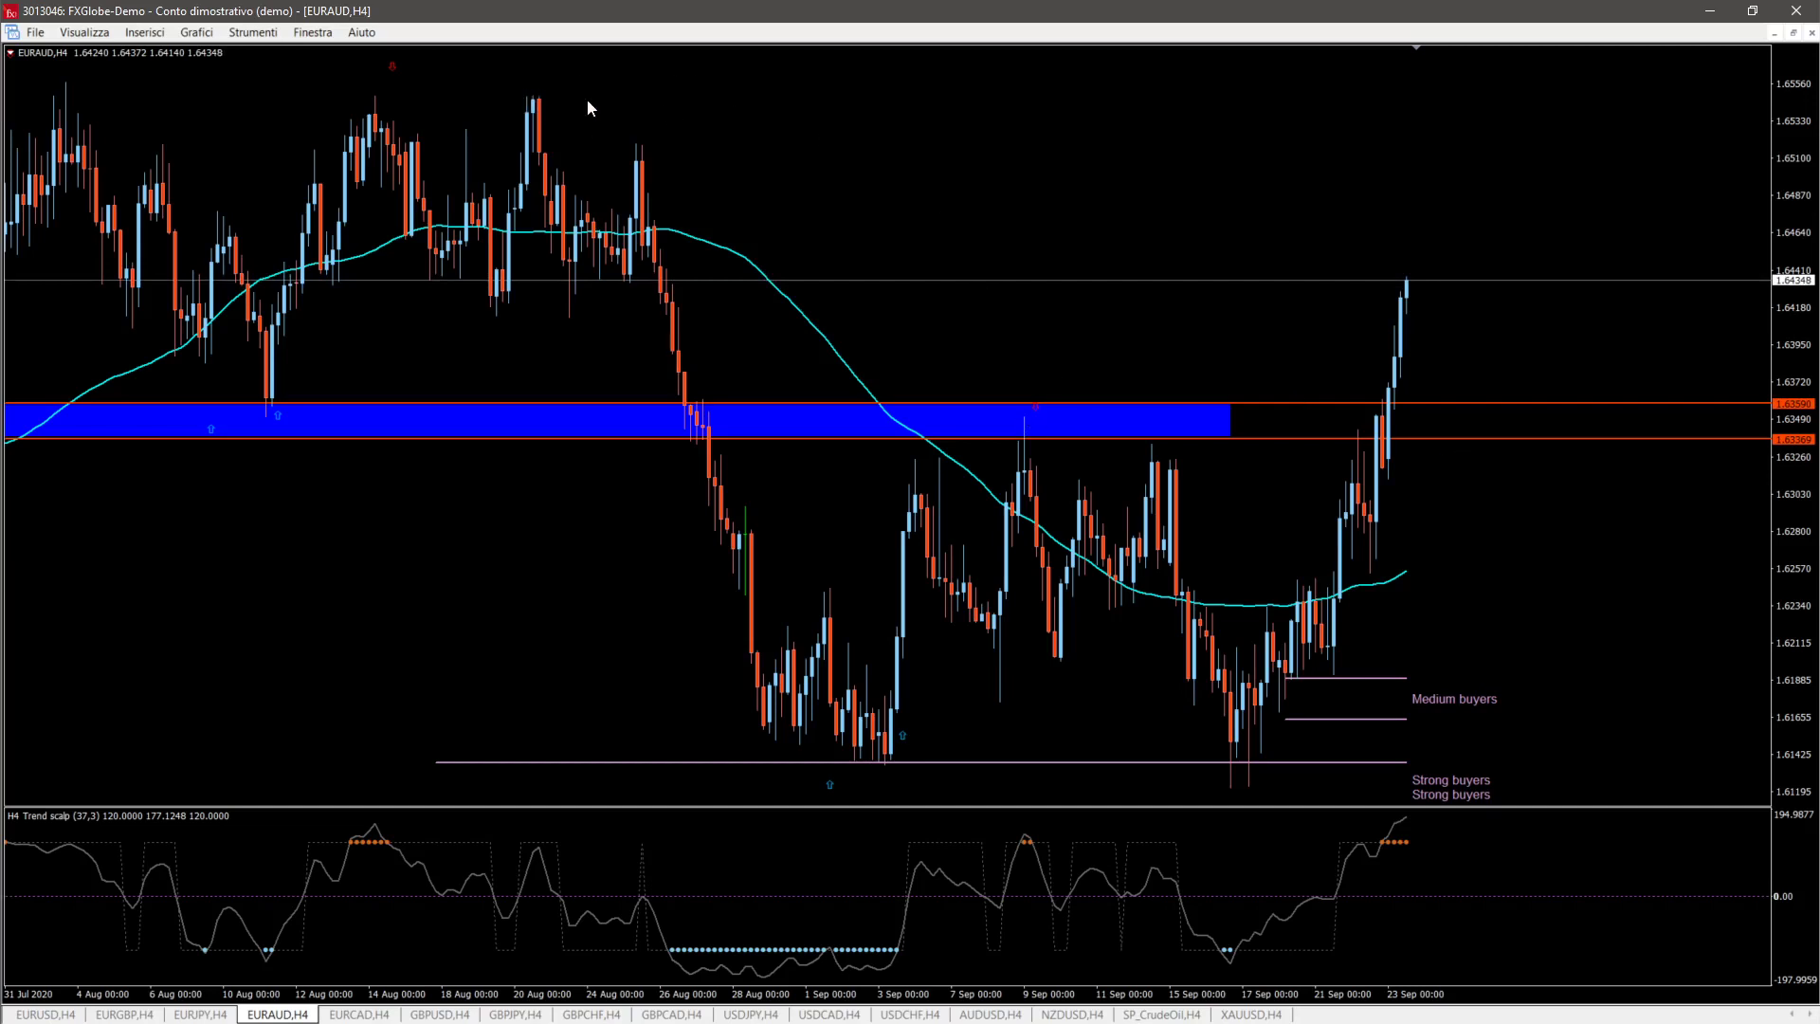
{"action": "left_click_drag", "start_coordinate": [1803, 168], "coordinate": [1804, 214]}
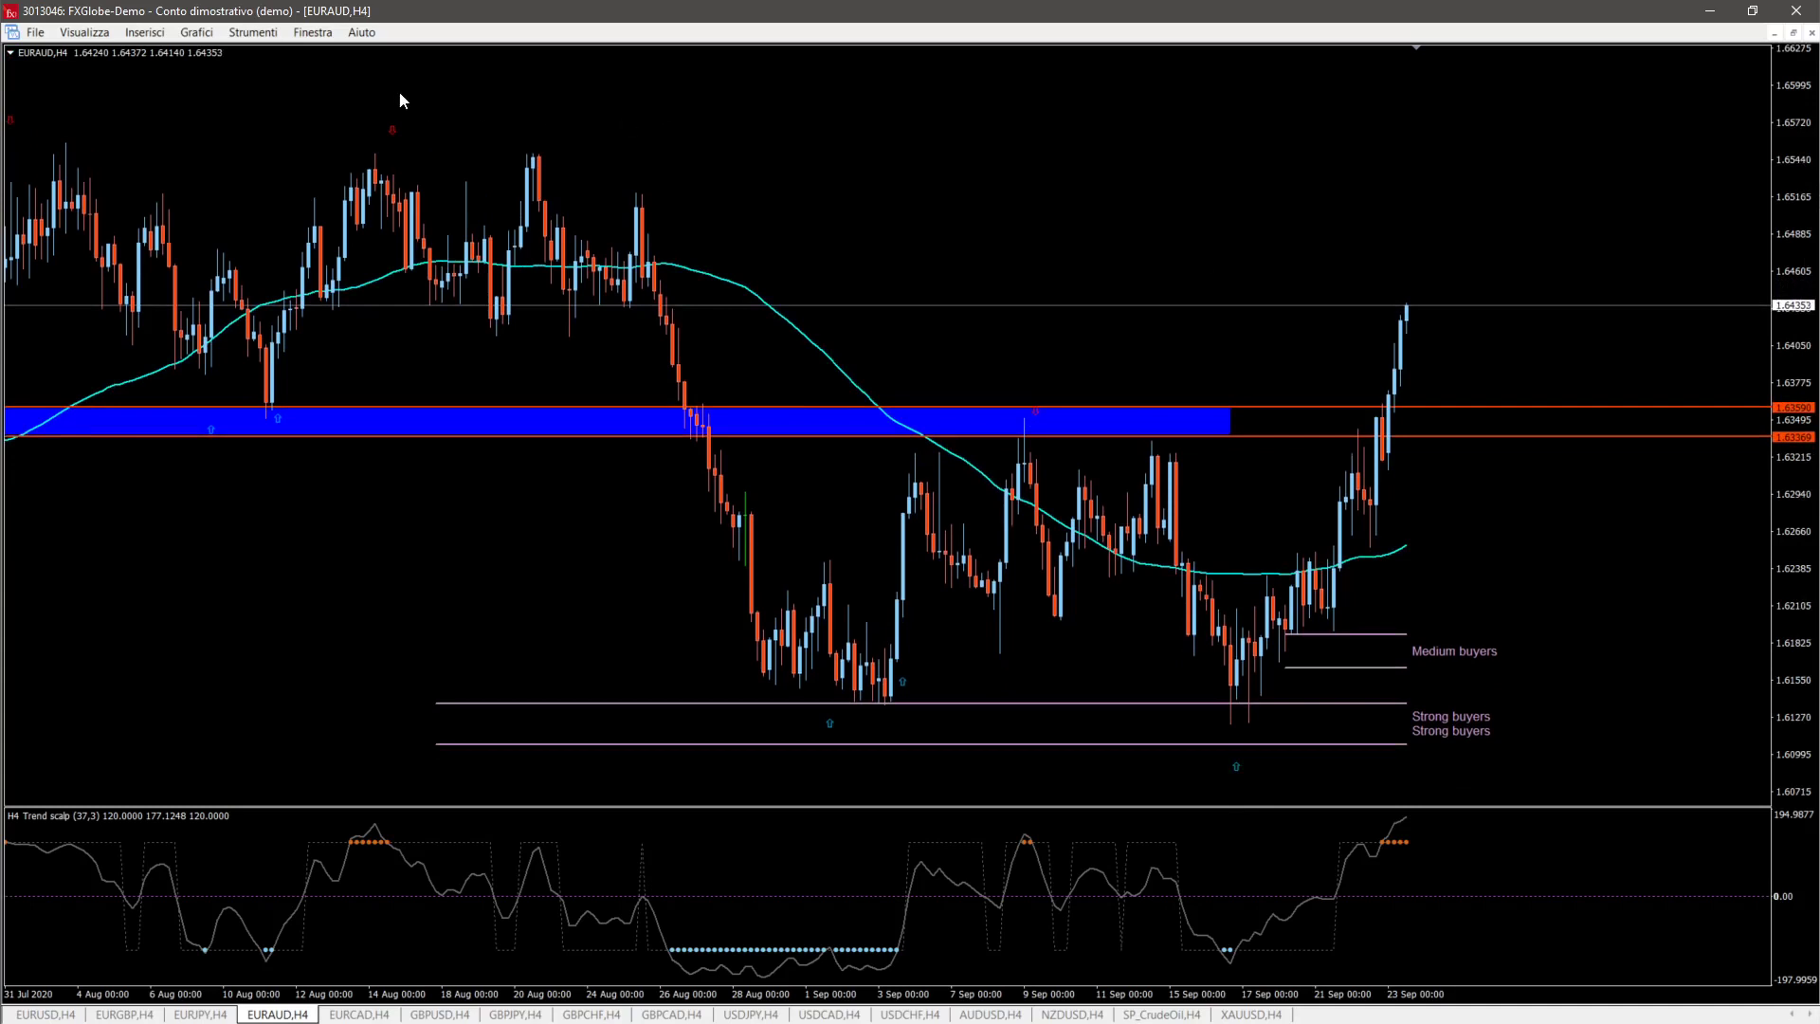
Step: Insert a horizontal line near the EURAUD H4 highs and set its value to 1.65850 in Properties
{"action": "left_click", "coordinate": [144, 32]}
{"action": "mouse_move", "coordinate": [245, 92]}
{"action": "left_click", "coordinate": [313, 104]}
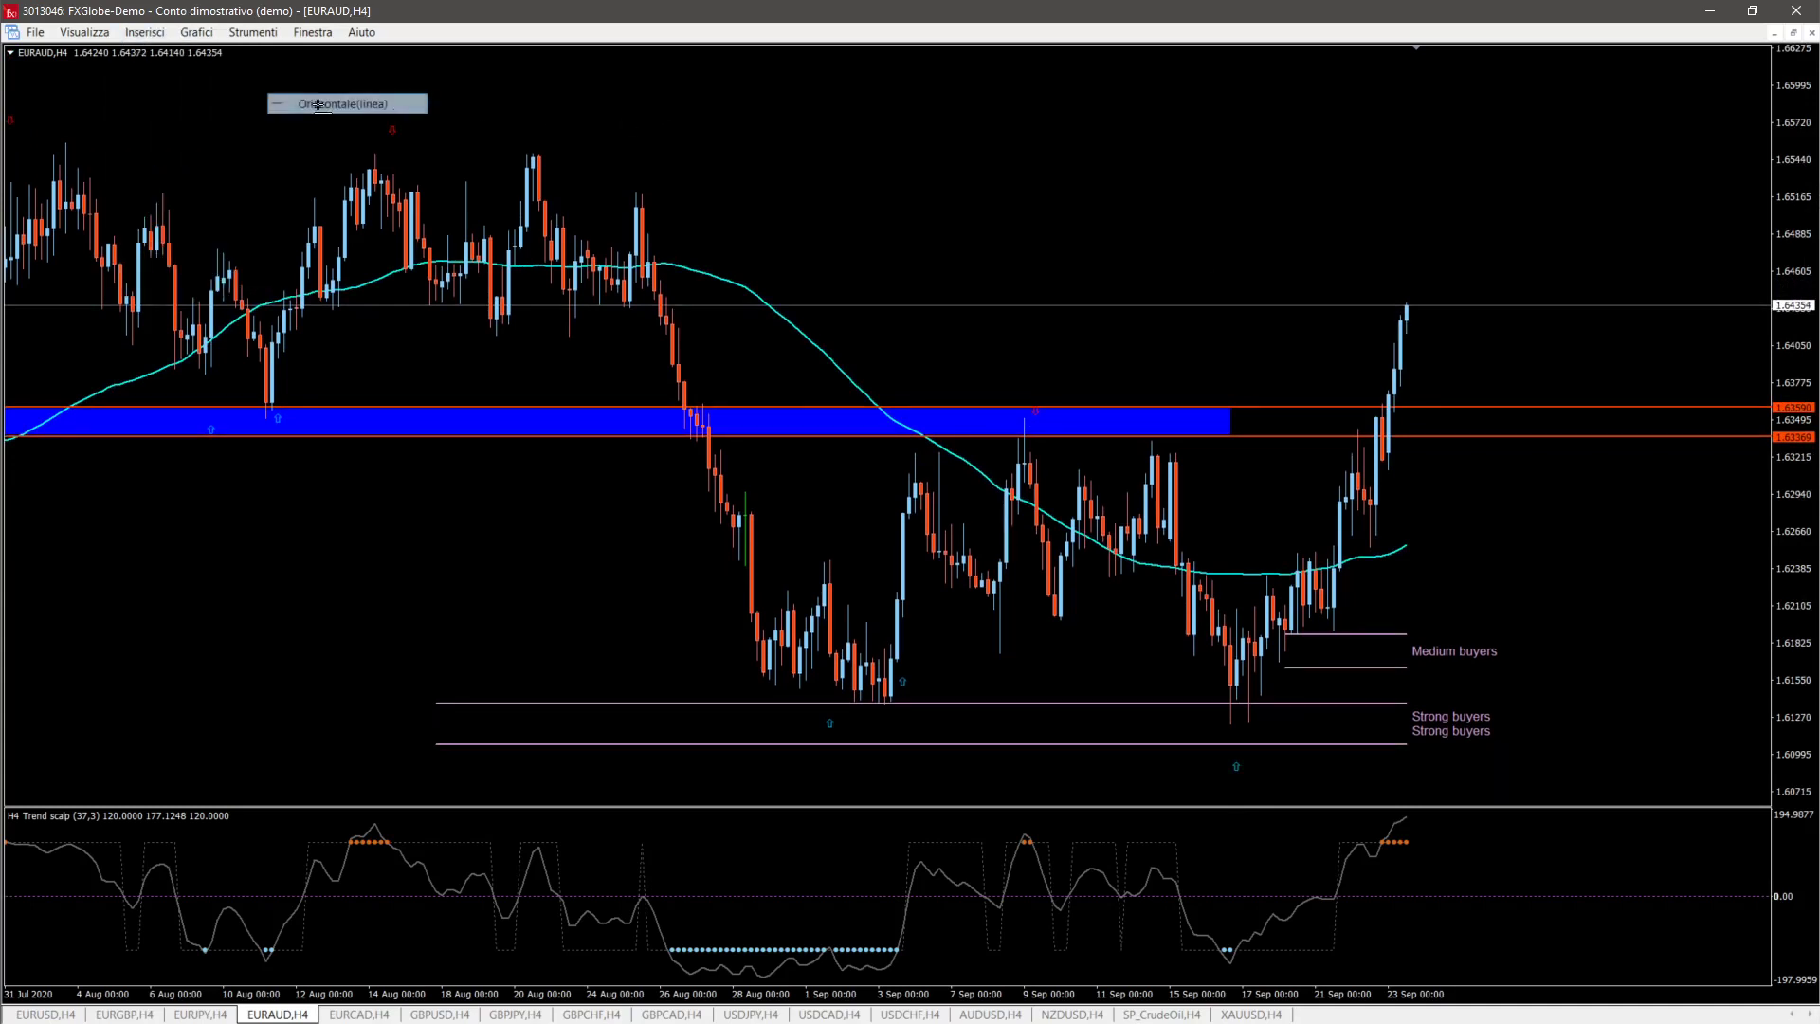
{"action": "left_click_drag", "start_coordinate": [936, 198], "coordinate": [959, 156]}
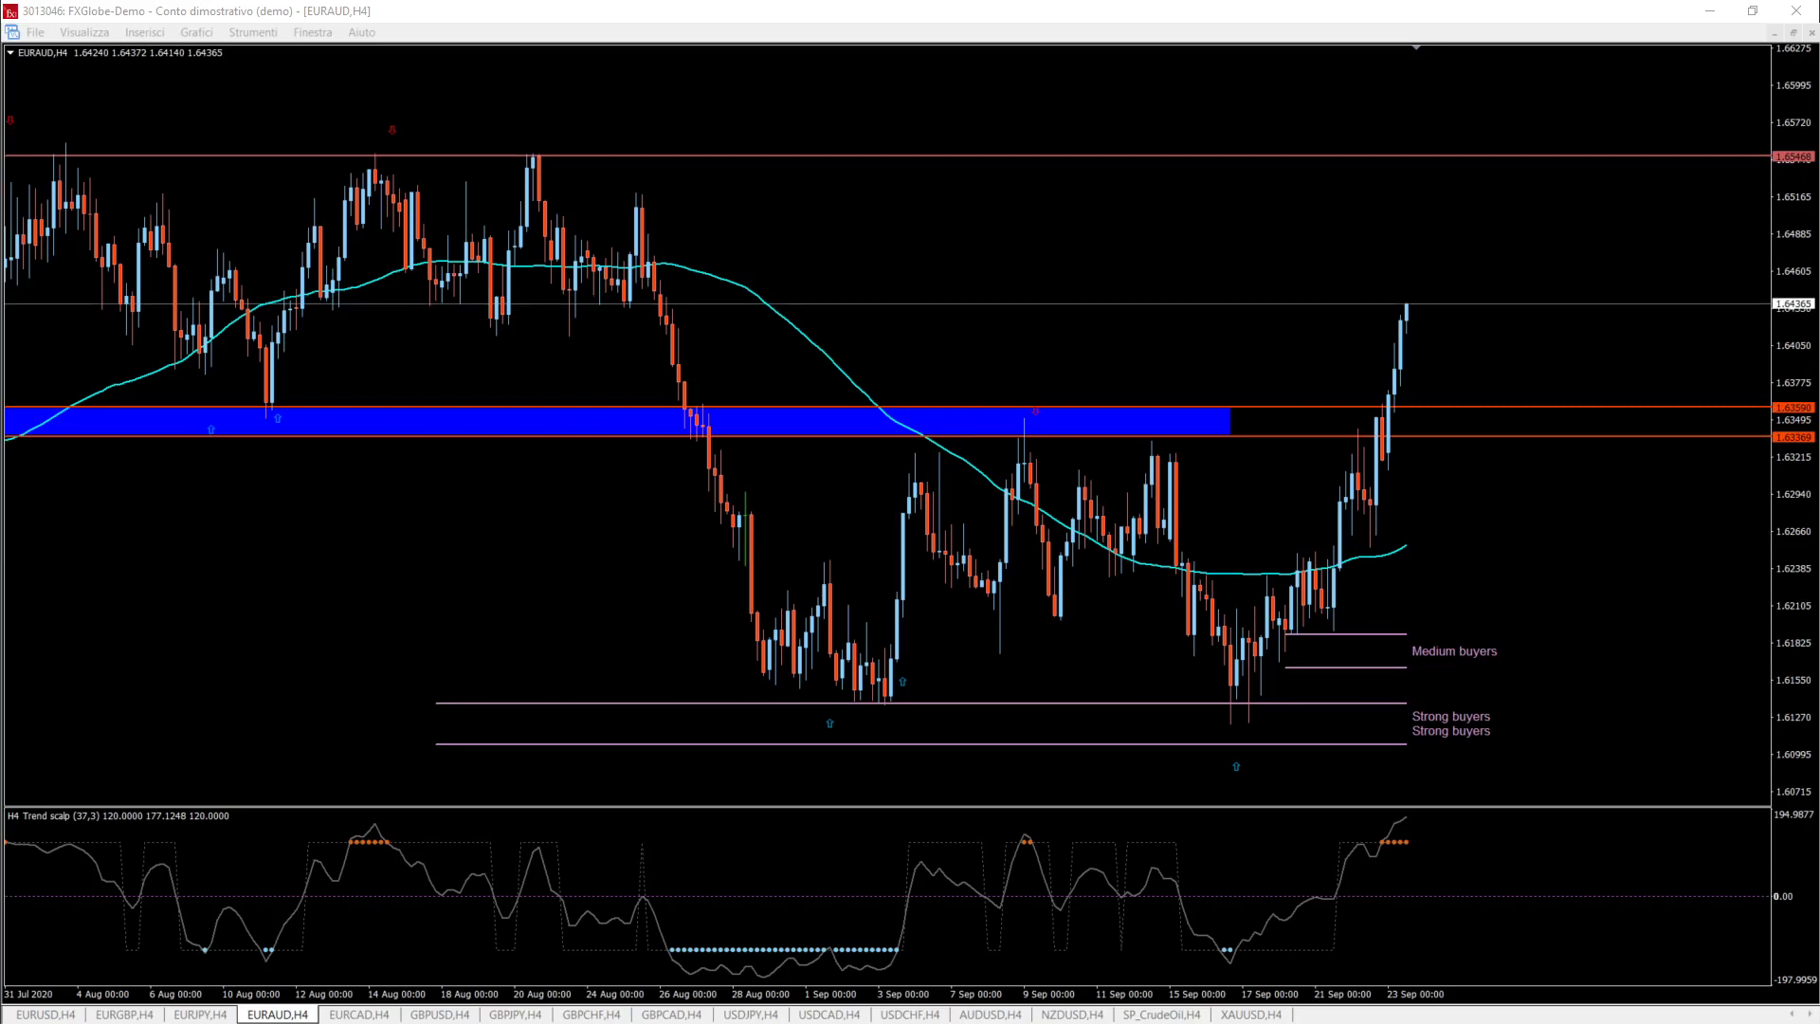
{"action": "right_click", "coordinate": [950, 157]}
{"action": "left_click", "coordinate": [986, 163]}
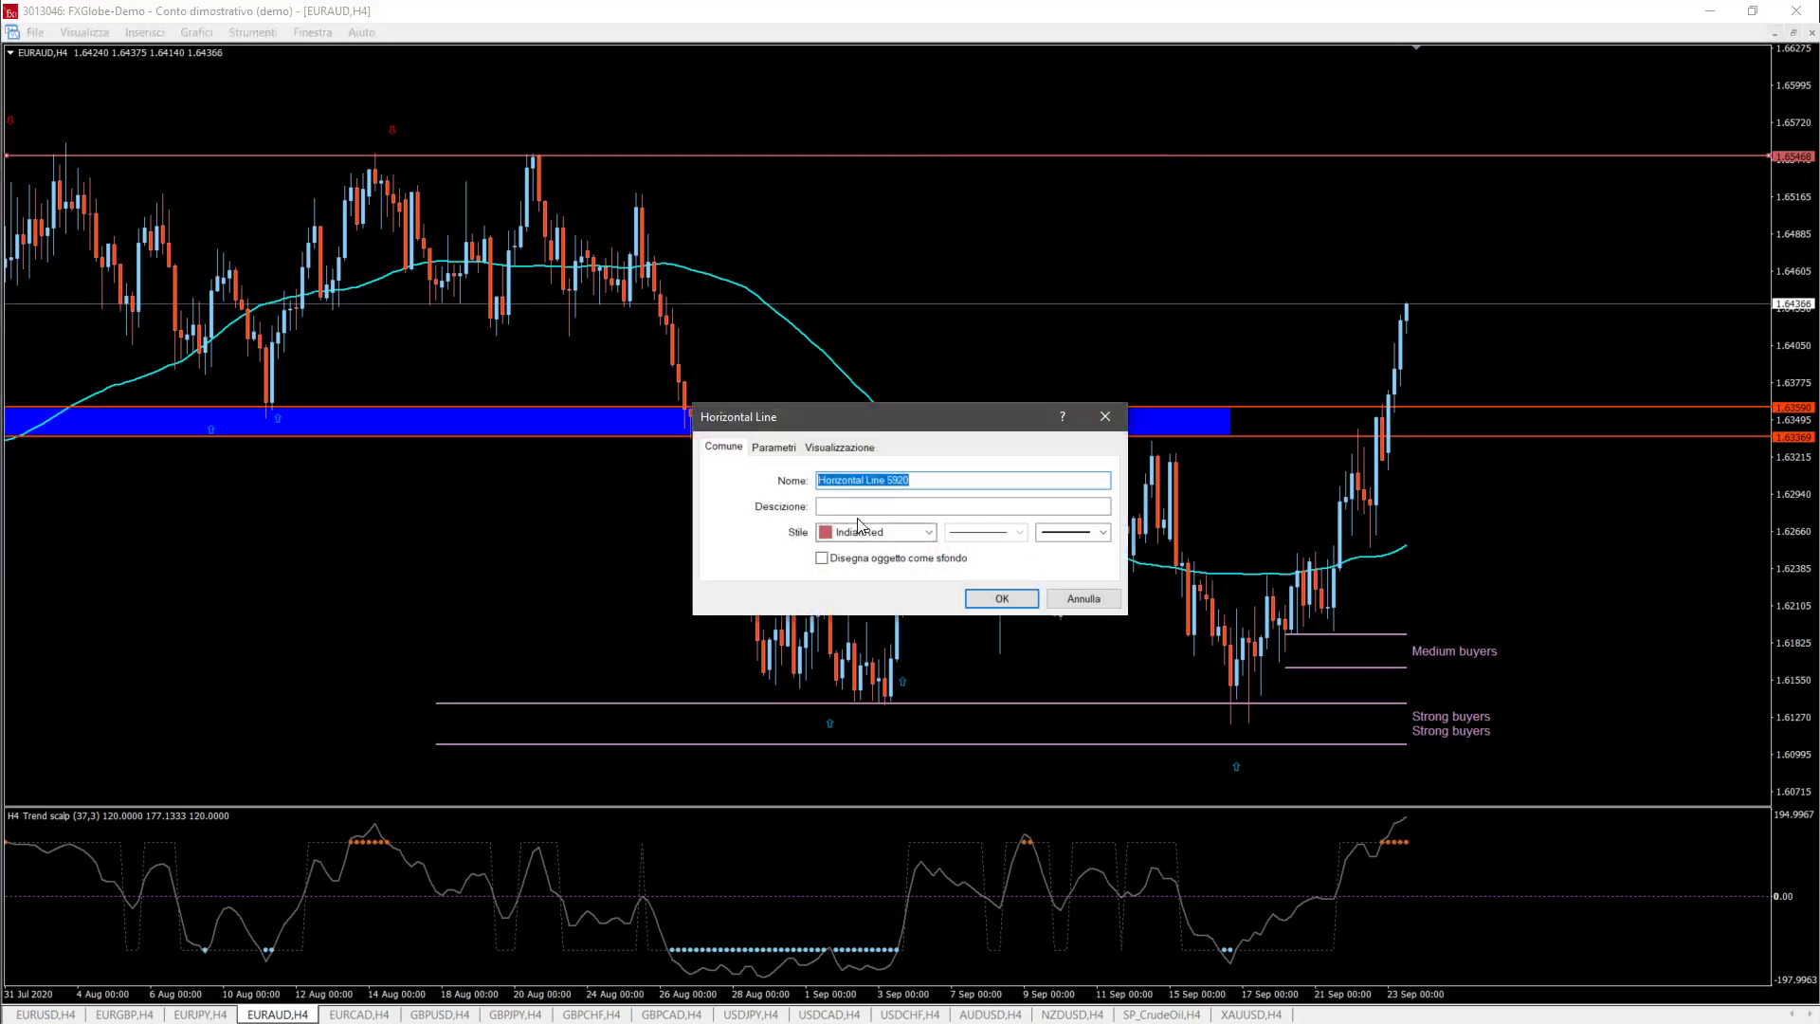
{"action": "left_click", "coordinate": [775, 446]}
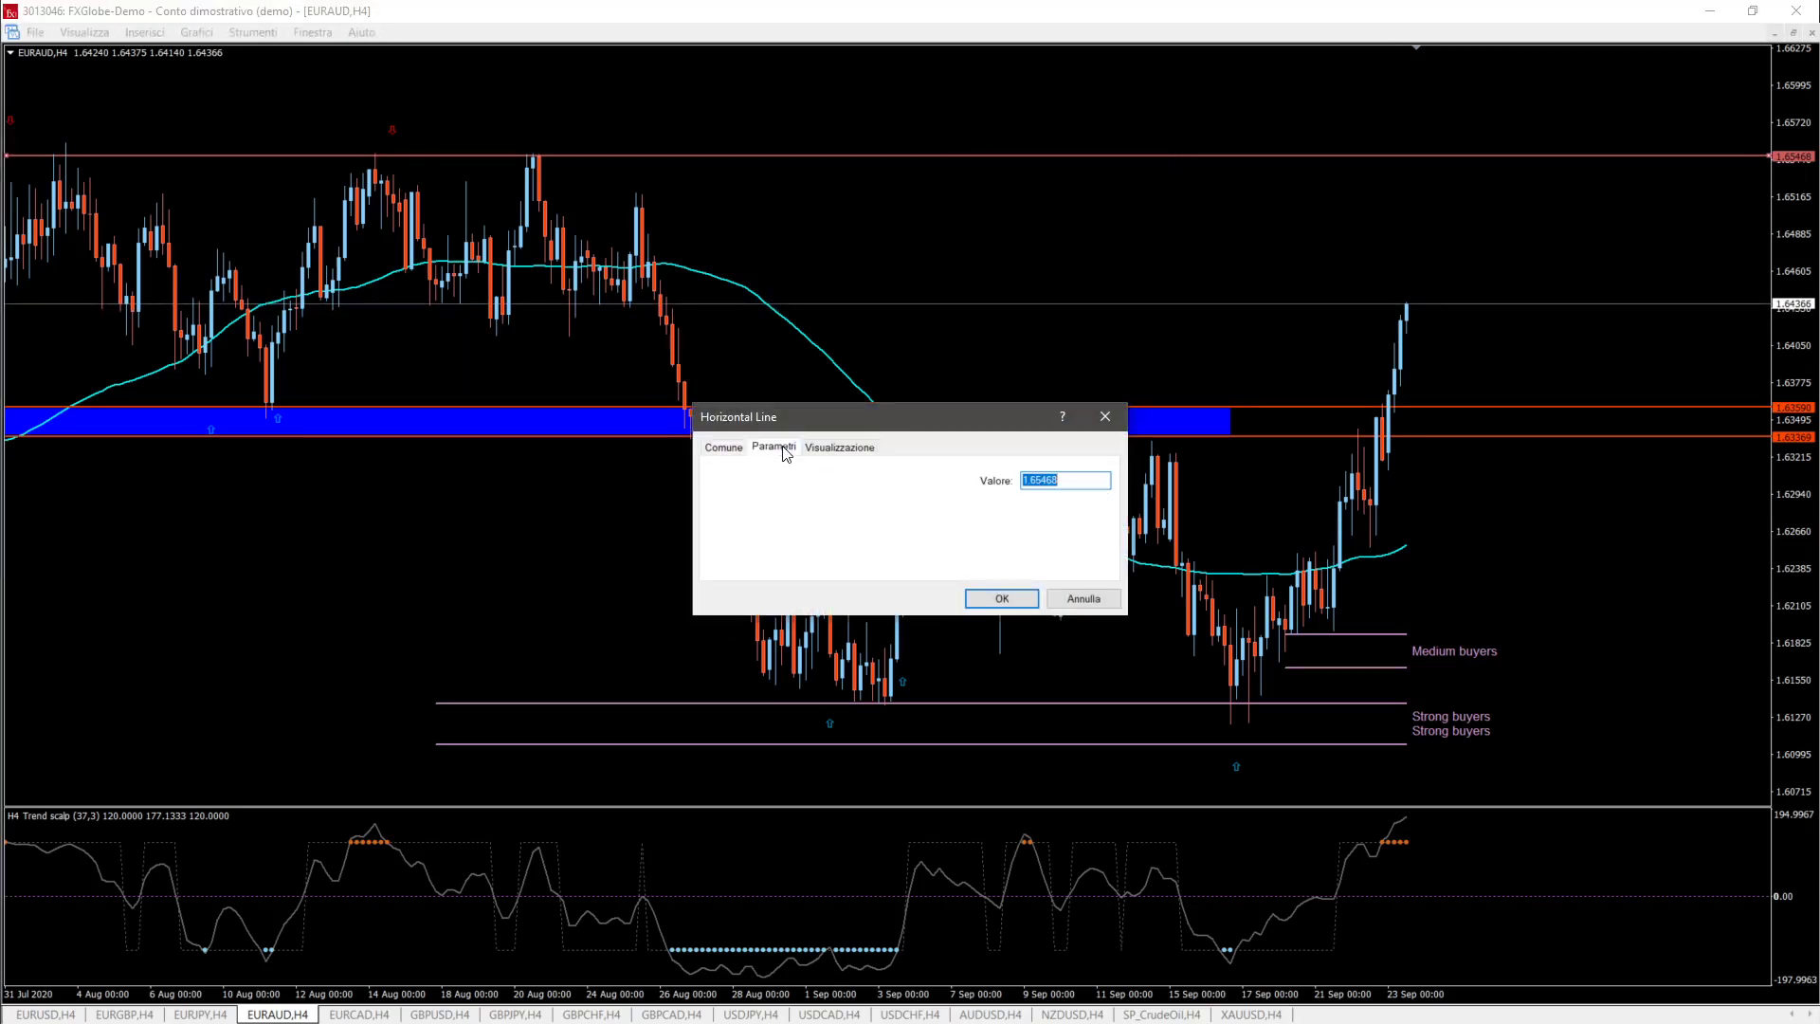
{"action": "left_click", "coordinate": [1074, 486]}
{"action": "key", "text": "Return"}
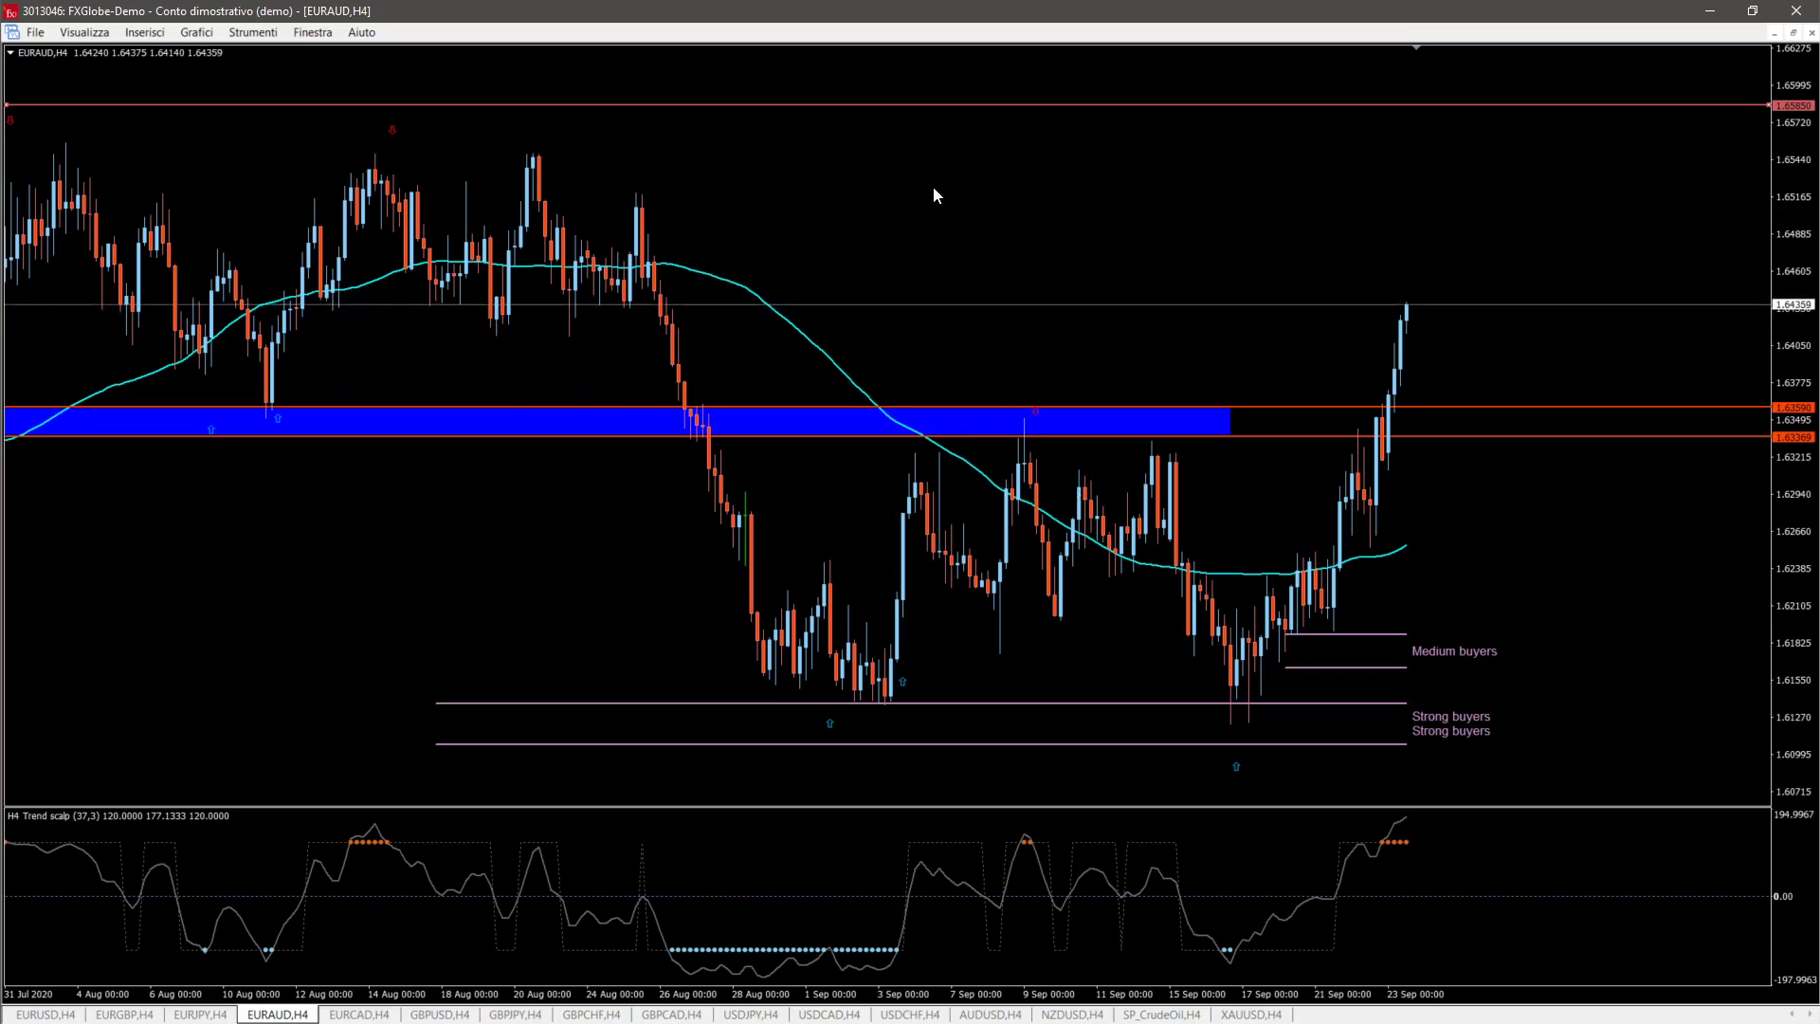
Step: Zoom the H4 chart out and back in, then drag the red line down to 1.65475
{"action": "key", "text": "minus"}
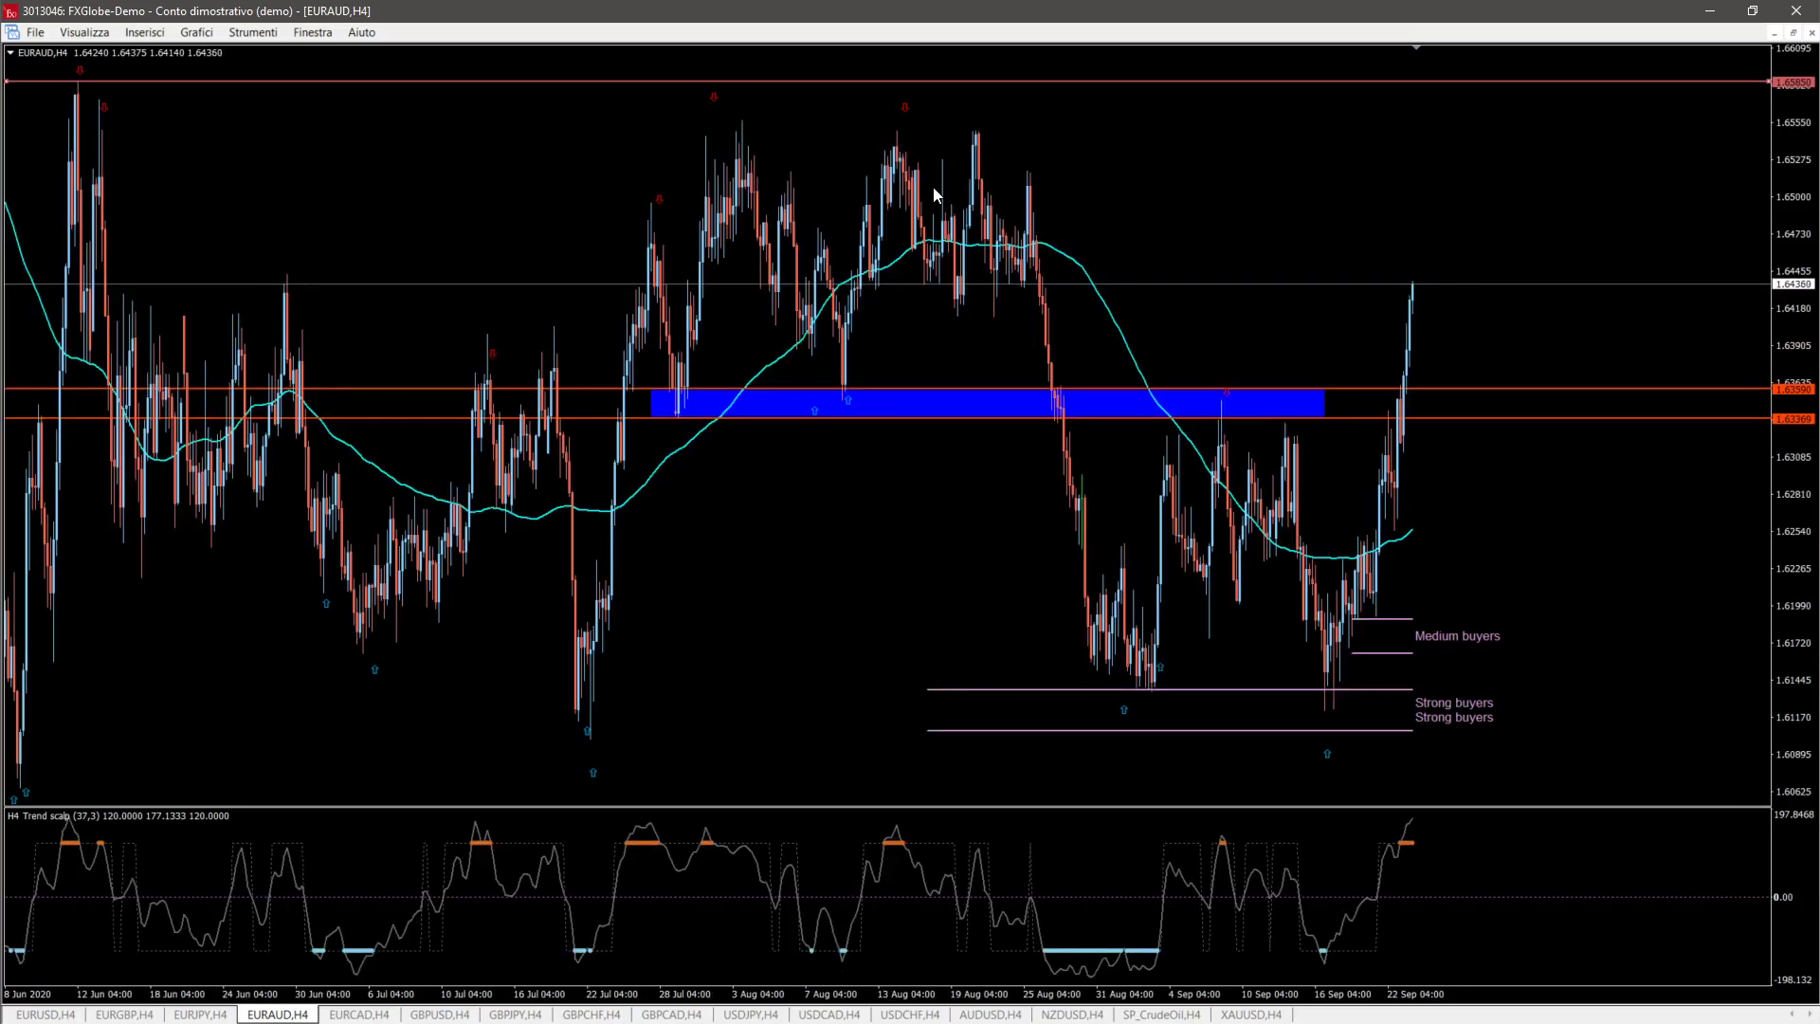
{"action": "key", "text": "plus"}
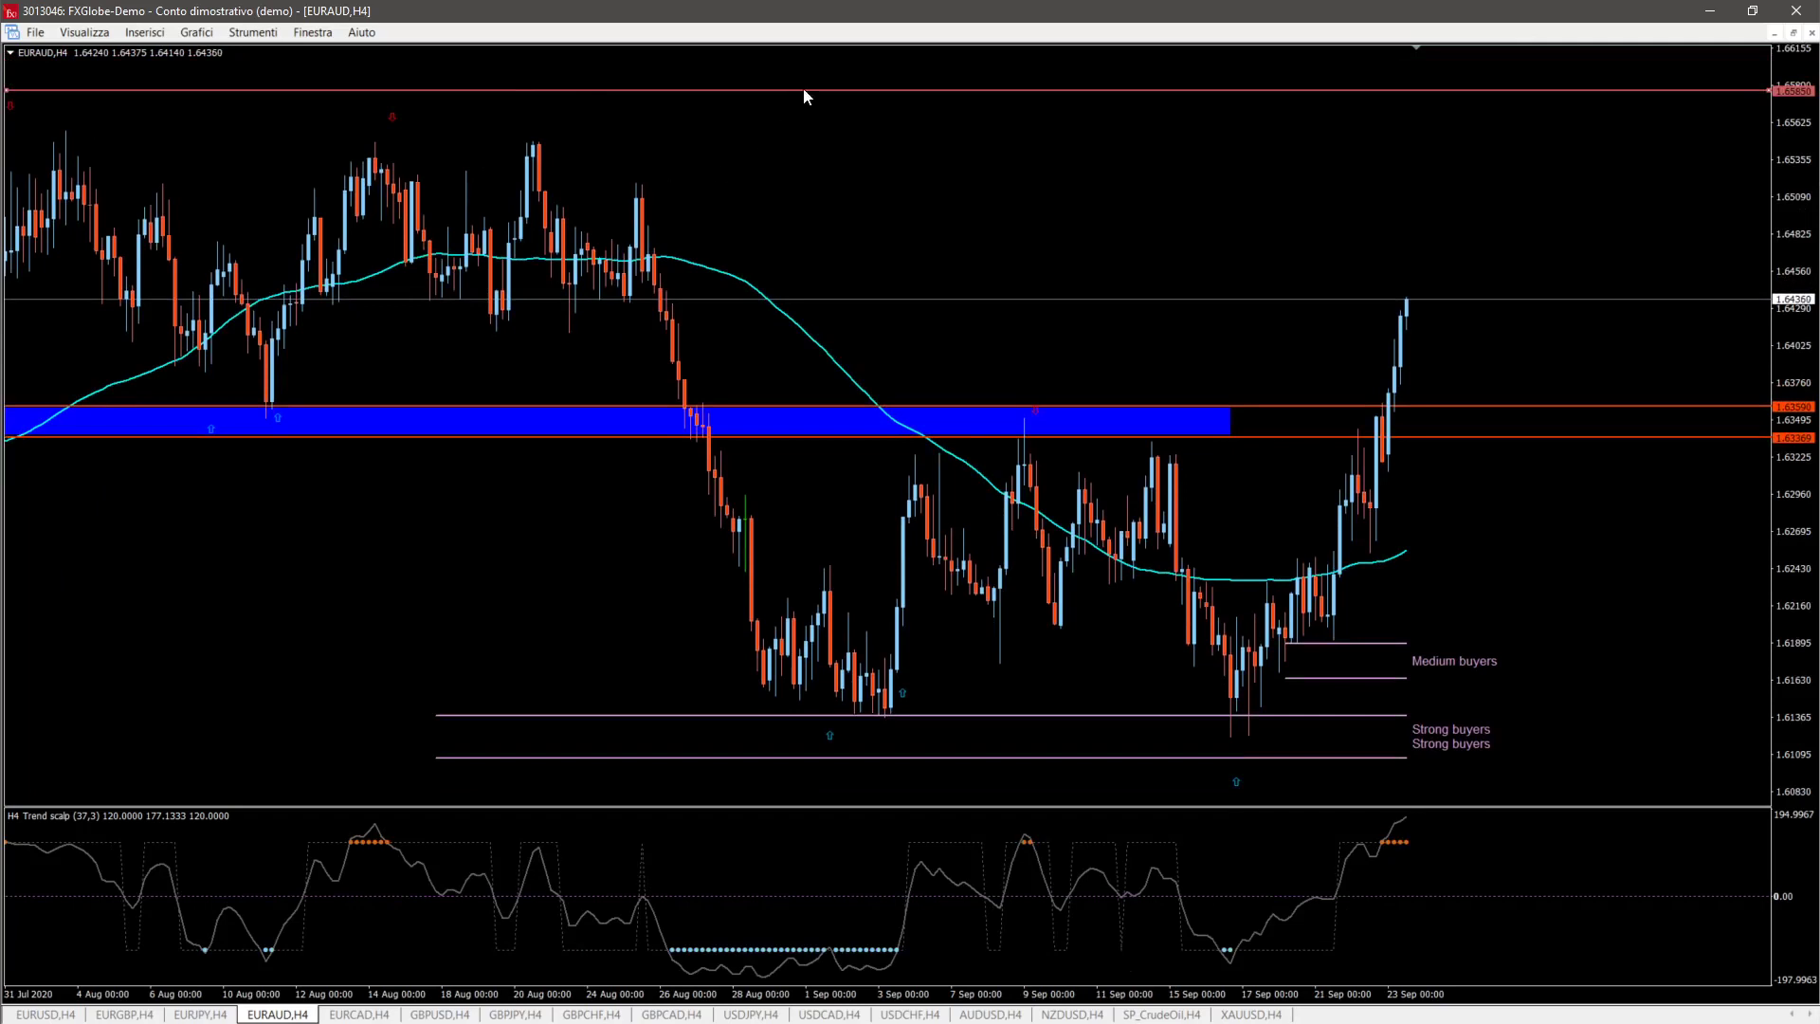
{"action": "left_click_drag", "start_coordinate": [804, 90], "coordinate": [795, 143]}
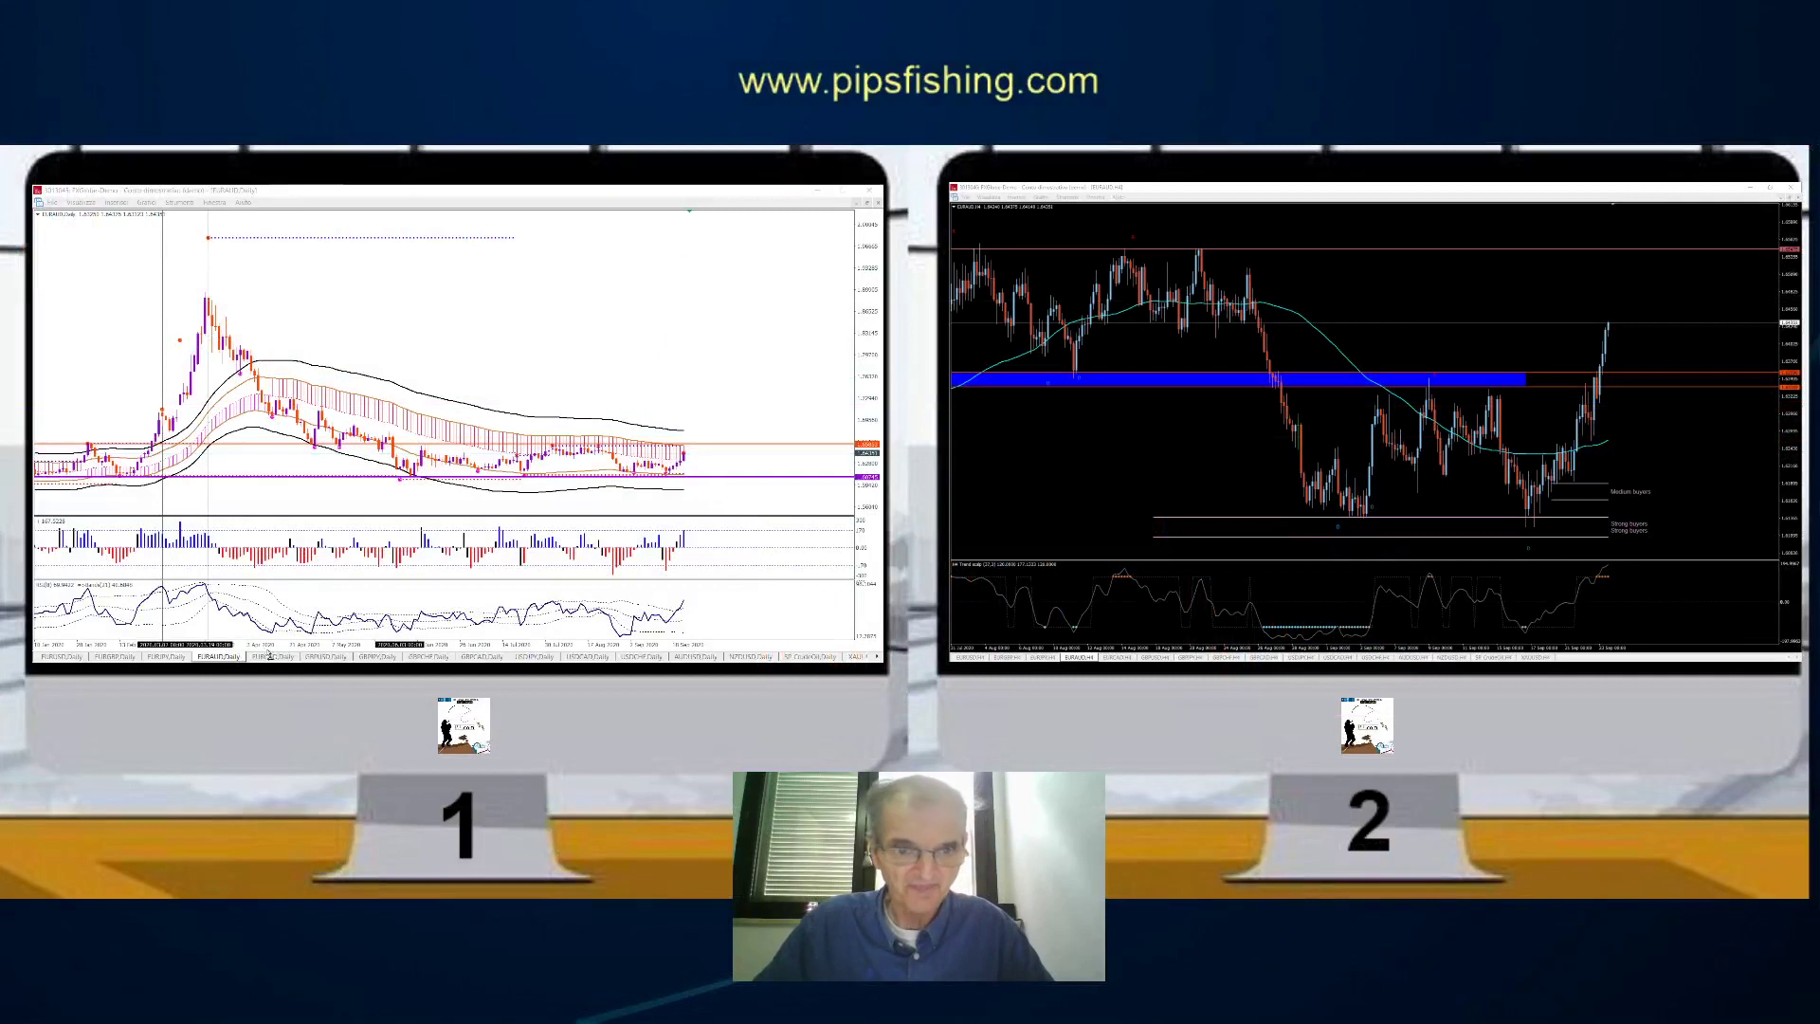
Step: Show EURCAD,Daily in the first terminal and EURCAD,H4 in the second
{"action": "left_click", "coordinate": [270, 655]}
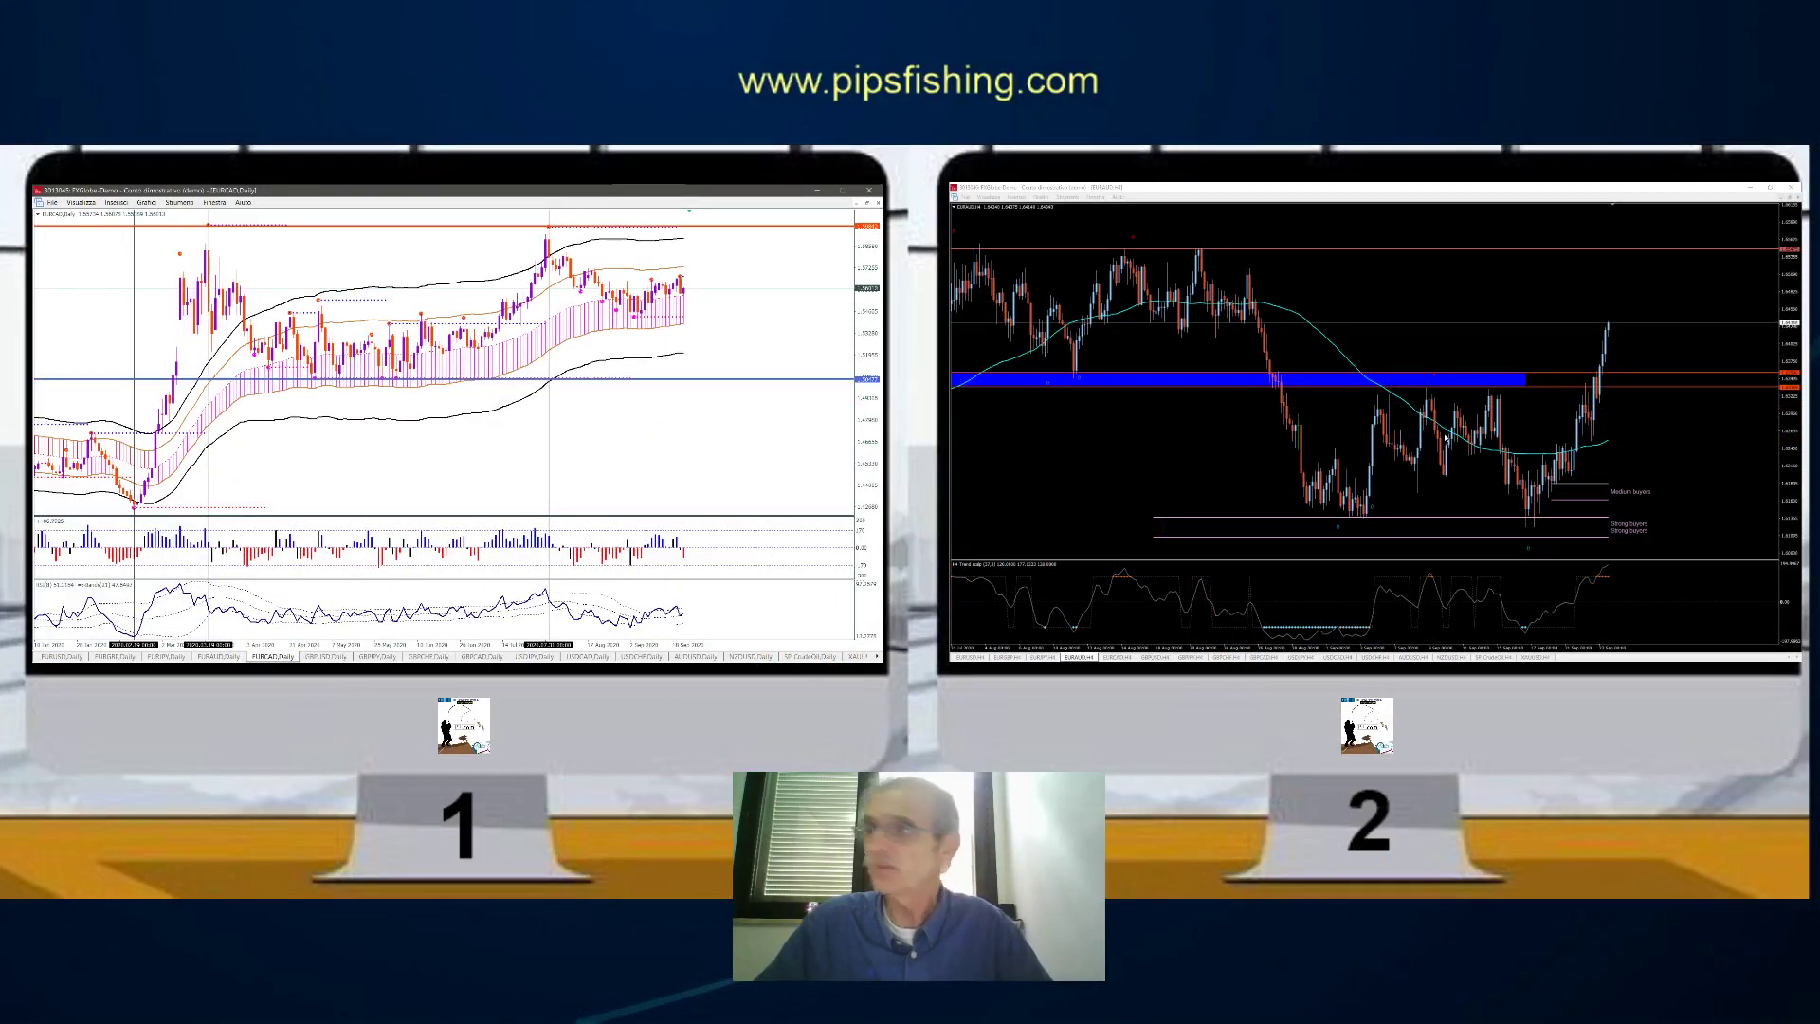
{"action": "left_click", "coordinate": [1116, 656]}
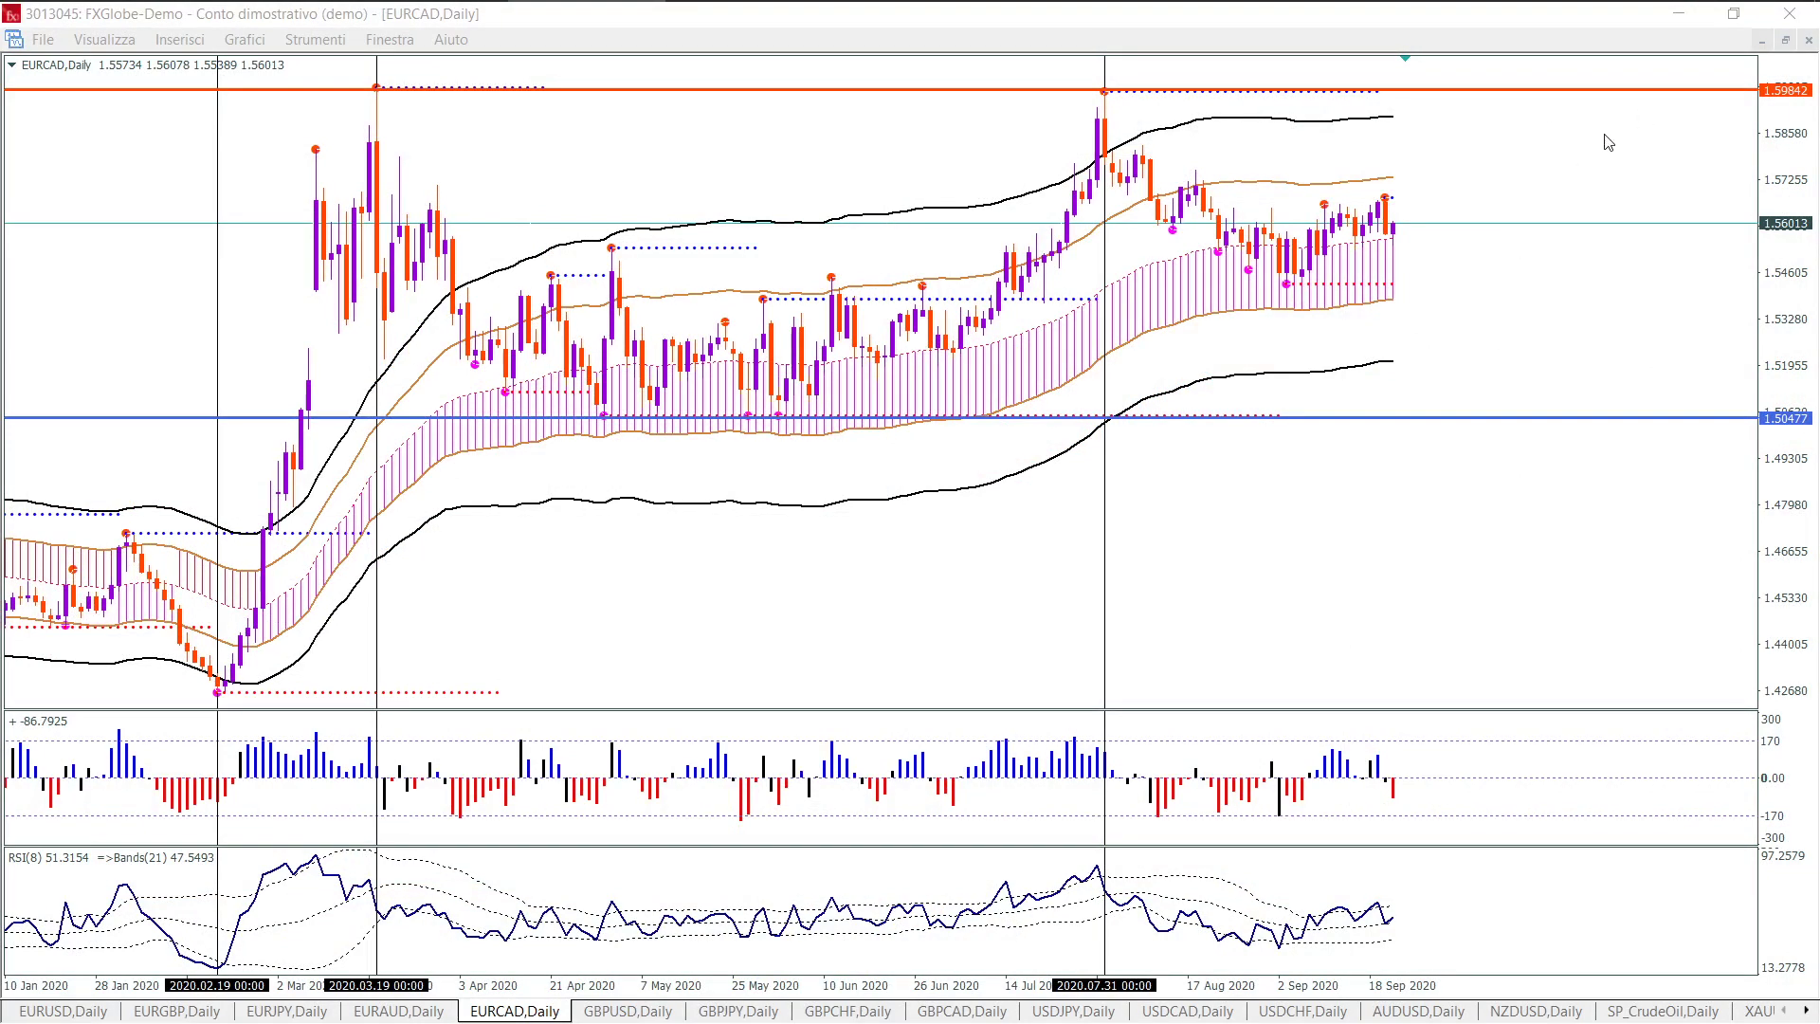
Step: Read the EURCAD daily ZigZag, Gamma Bands and histogram values, then zoom in and back to January–September
{"action": "left_click", "coordinate": [1578, 144]}
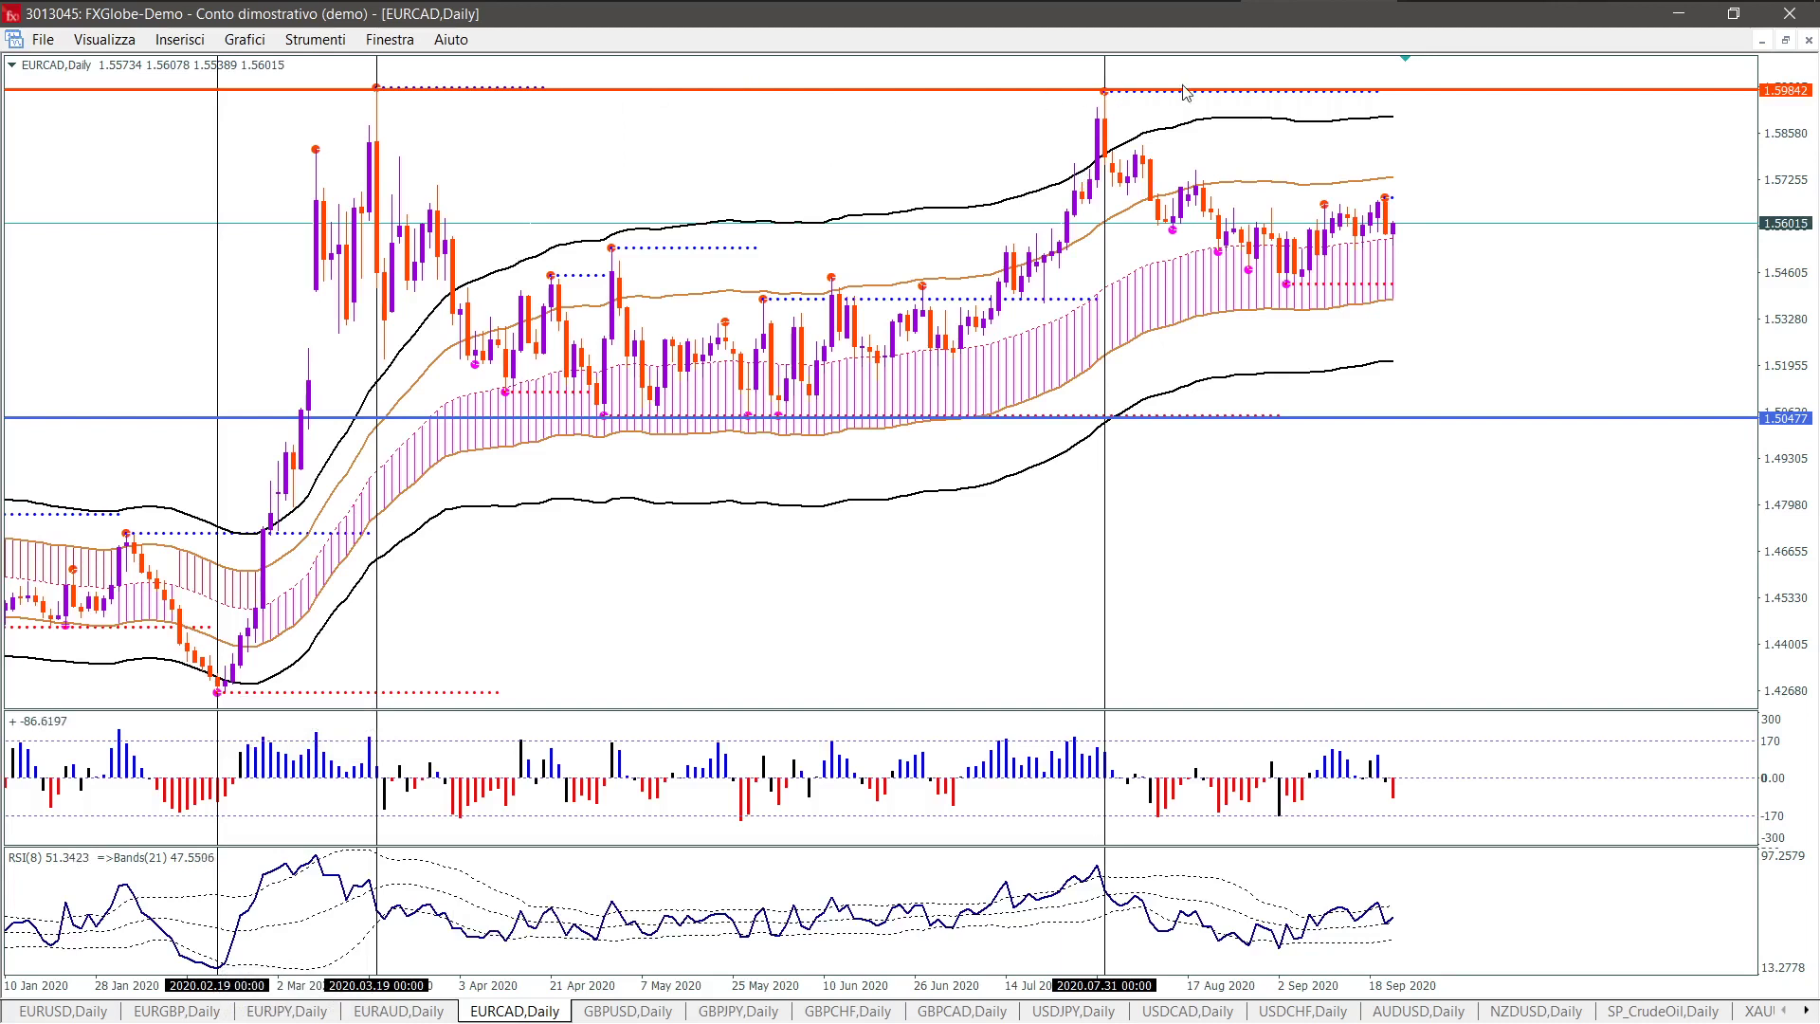
{"action": "mouse_move", "coordinate": [1184, 96]}
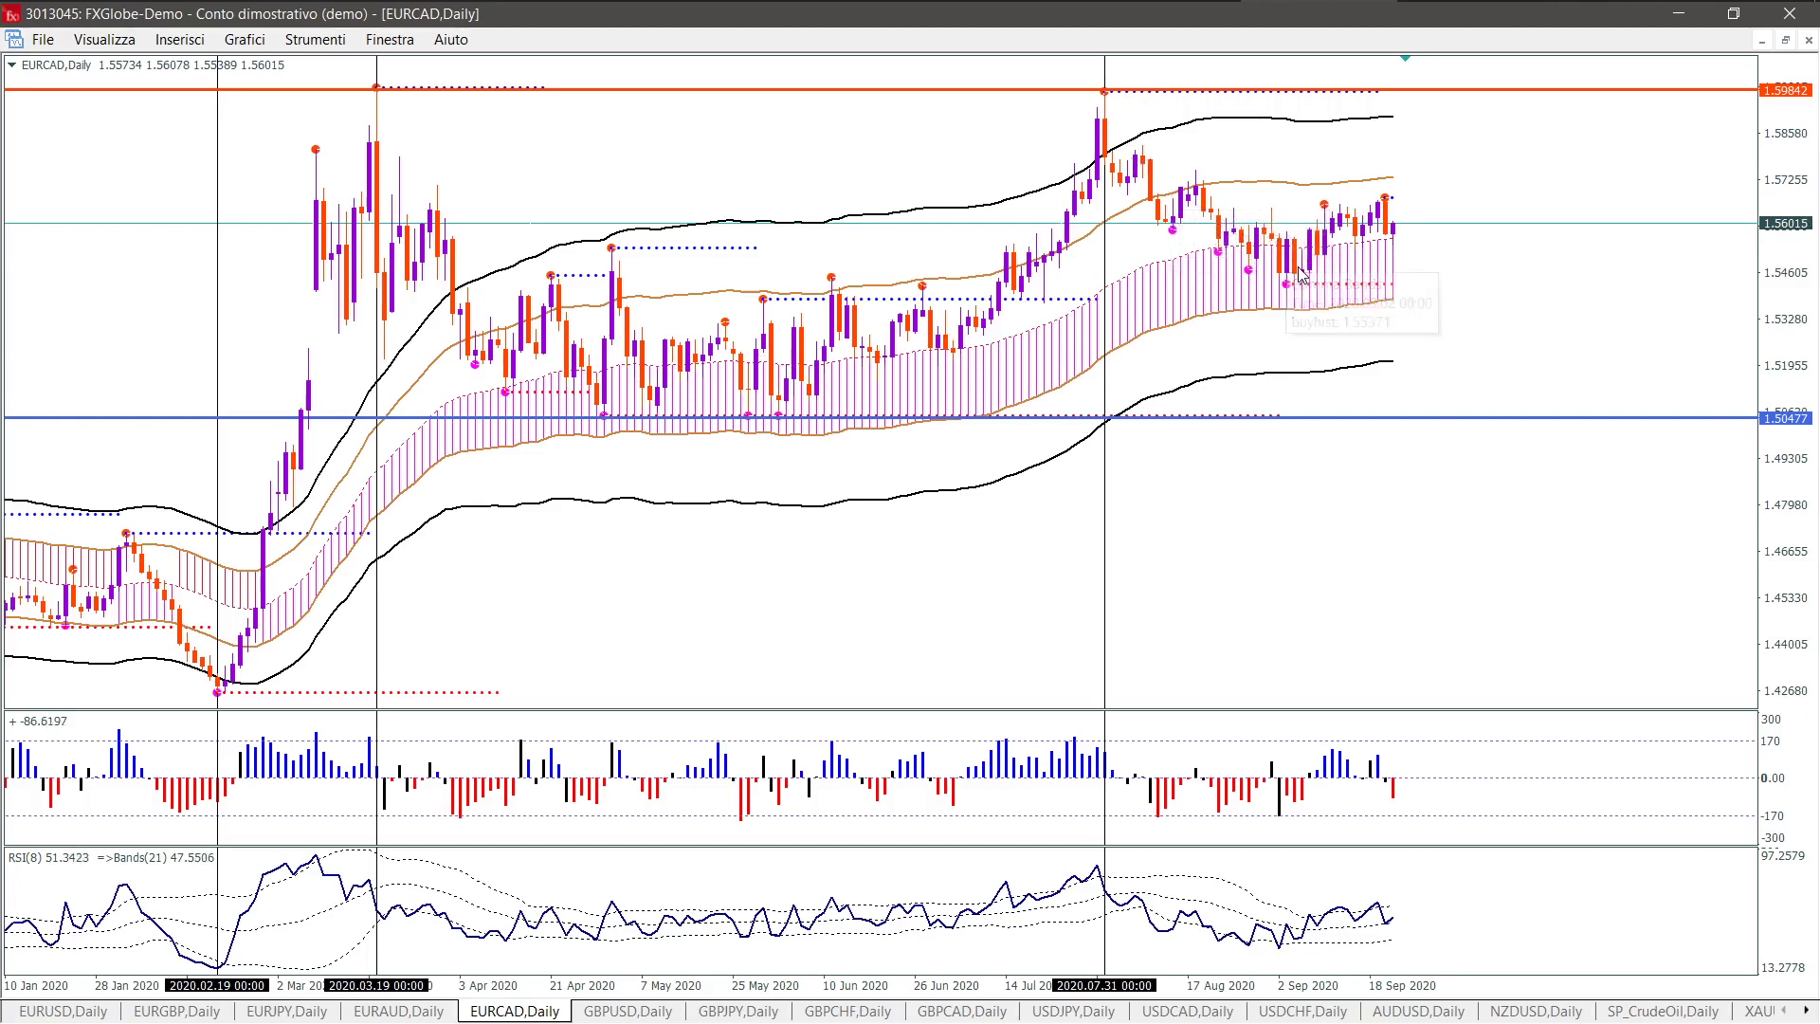
{"action": "mouse_move", "coordinate": [1285, 291]}
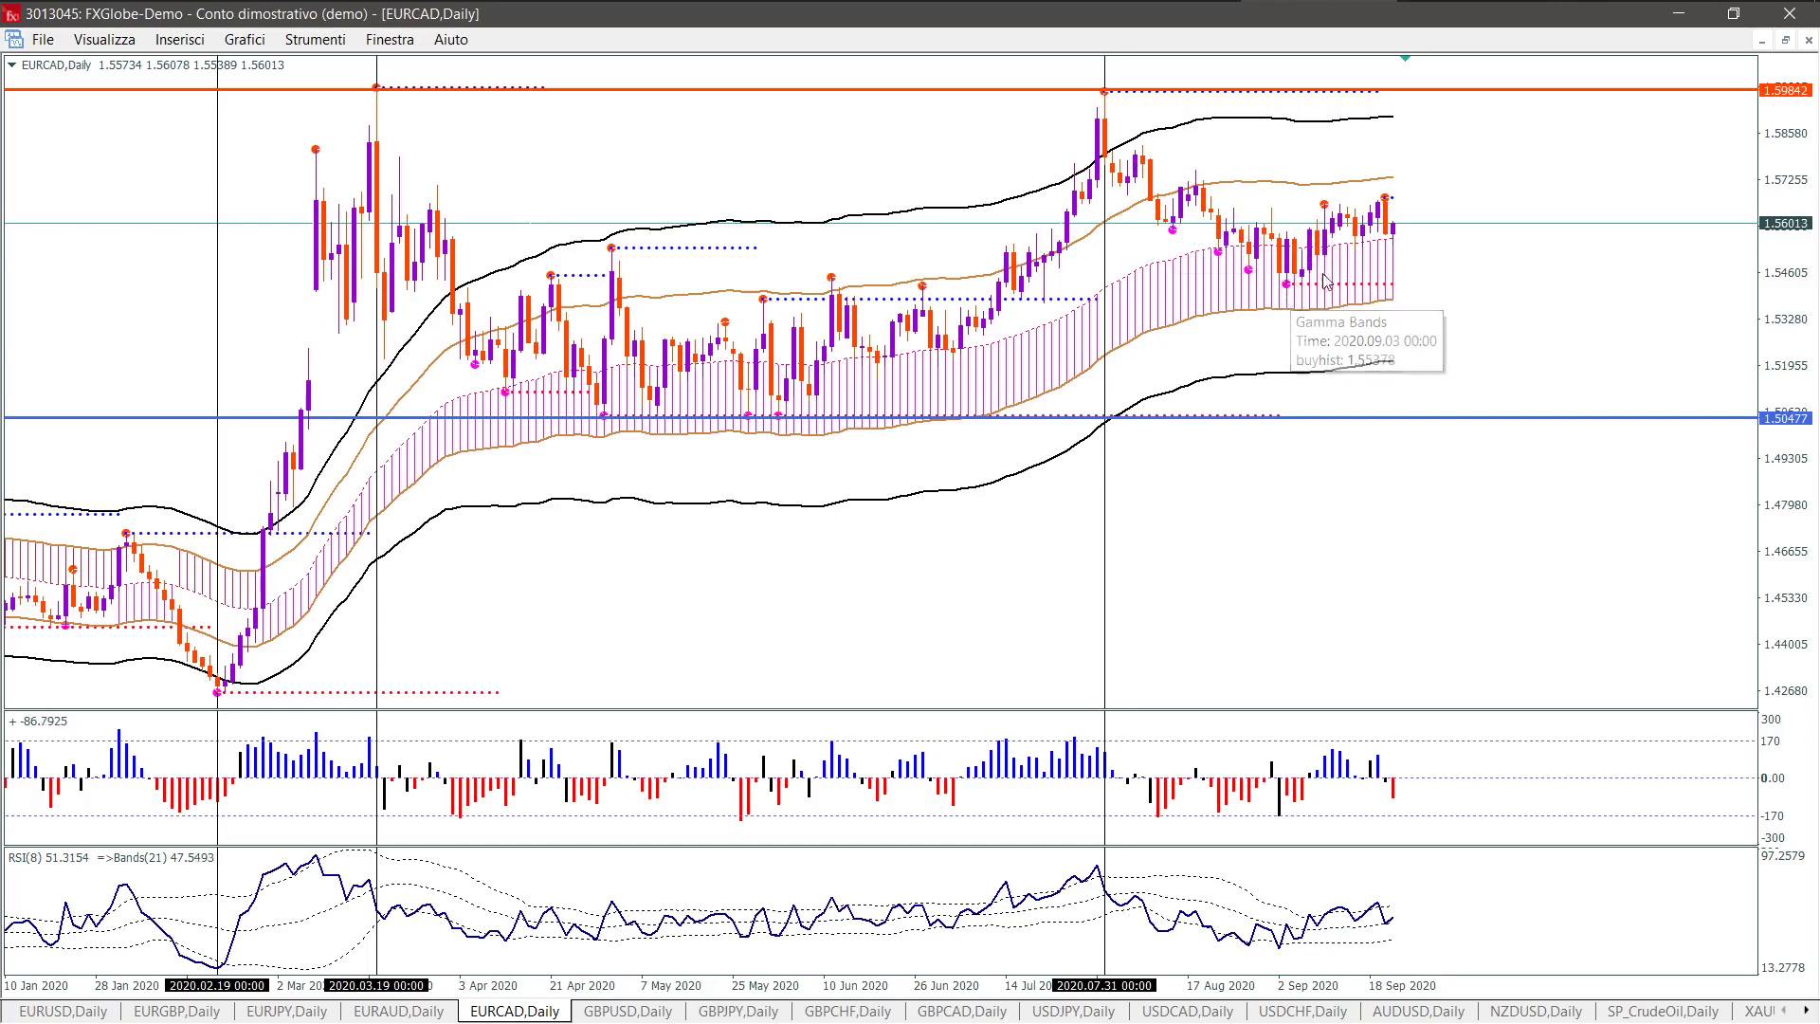
{"action": "mouse_move", "coordinate": [1386, 245]}
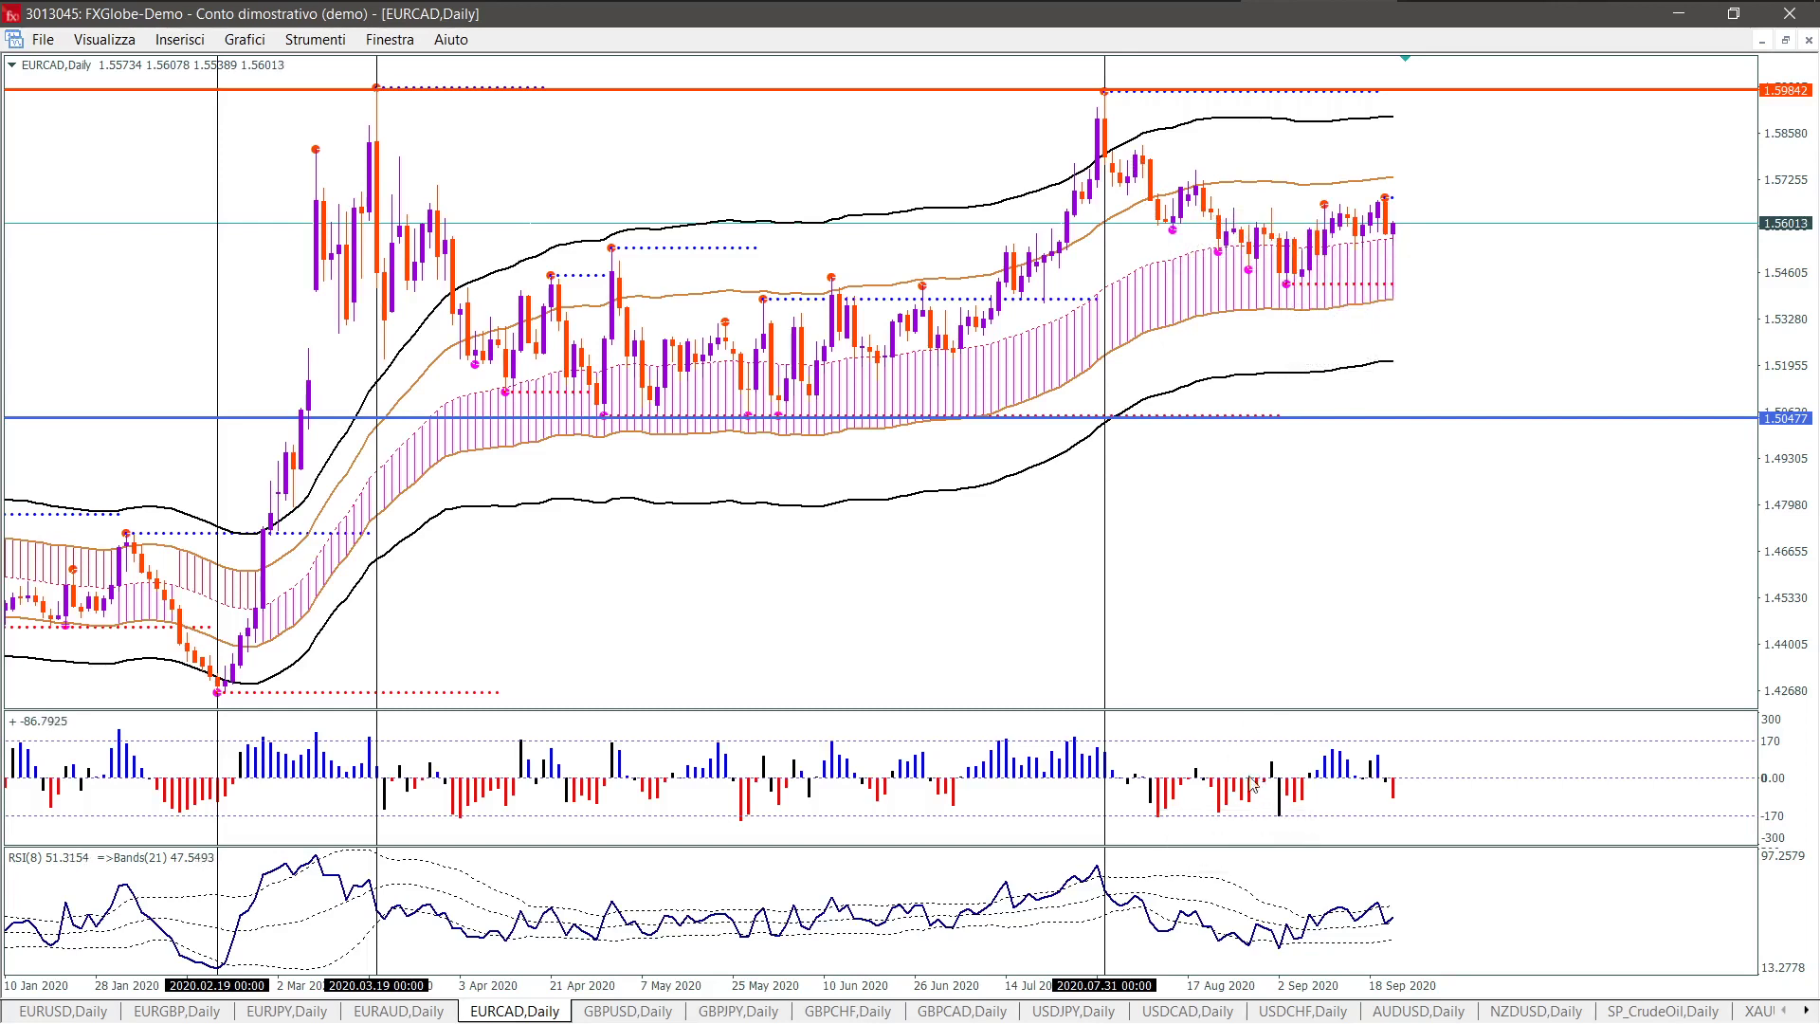
{"action": "mouse_move", "coordinate": [1220, 794]}
{"action": "mouse_move", "coordinate": [1288, 786]}
{"action": "key", "text": "plus"}
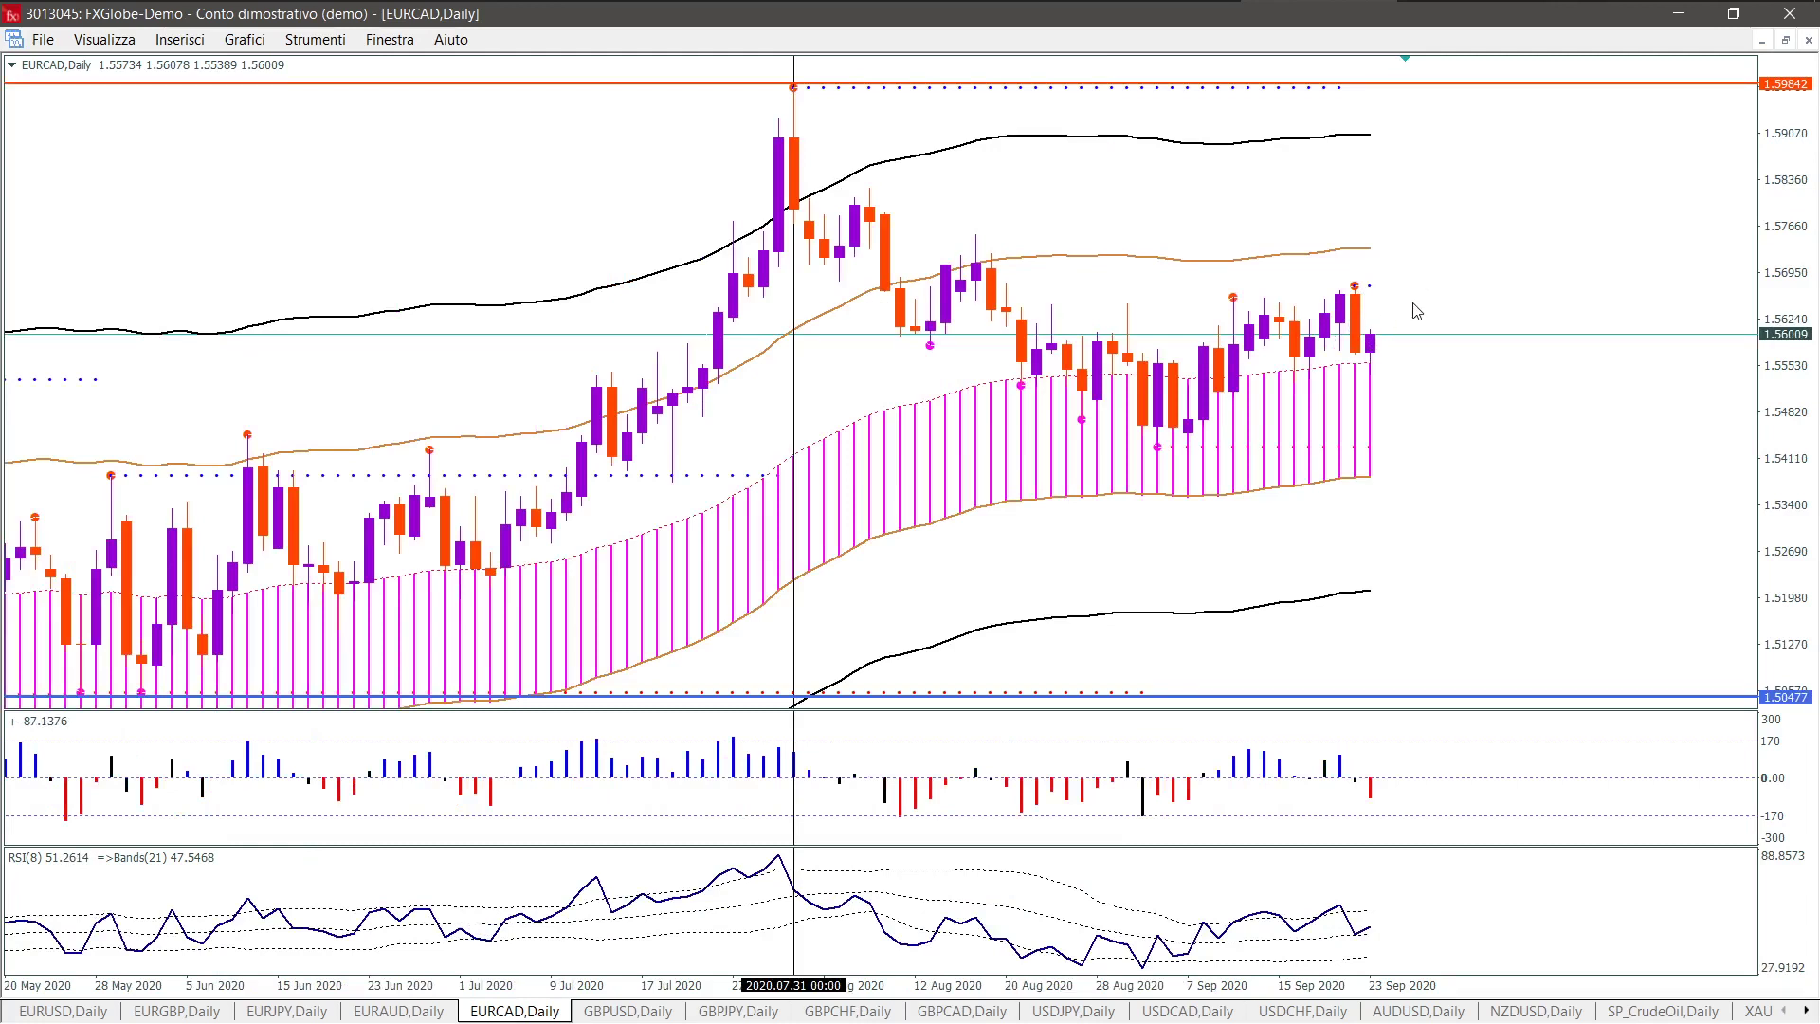
{"action": "key", "text": "minus"}
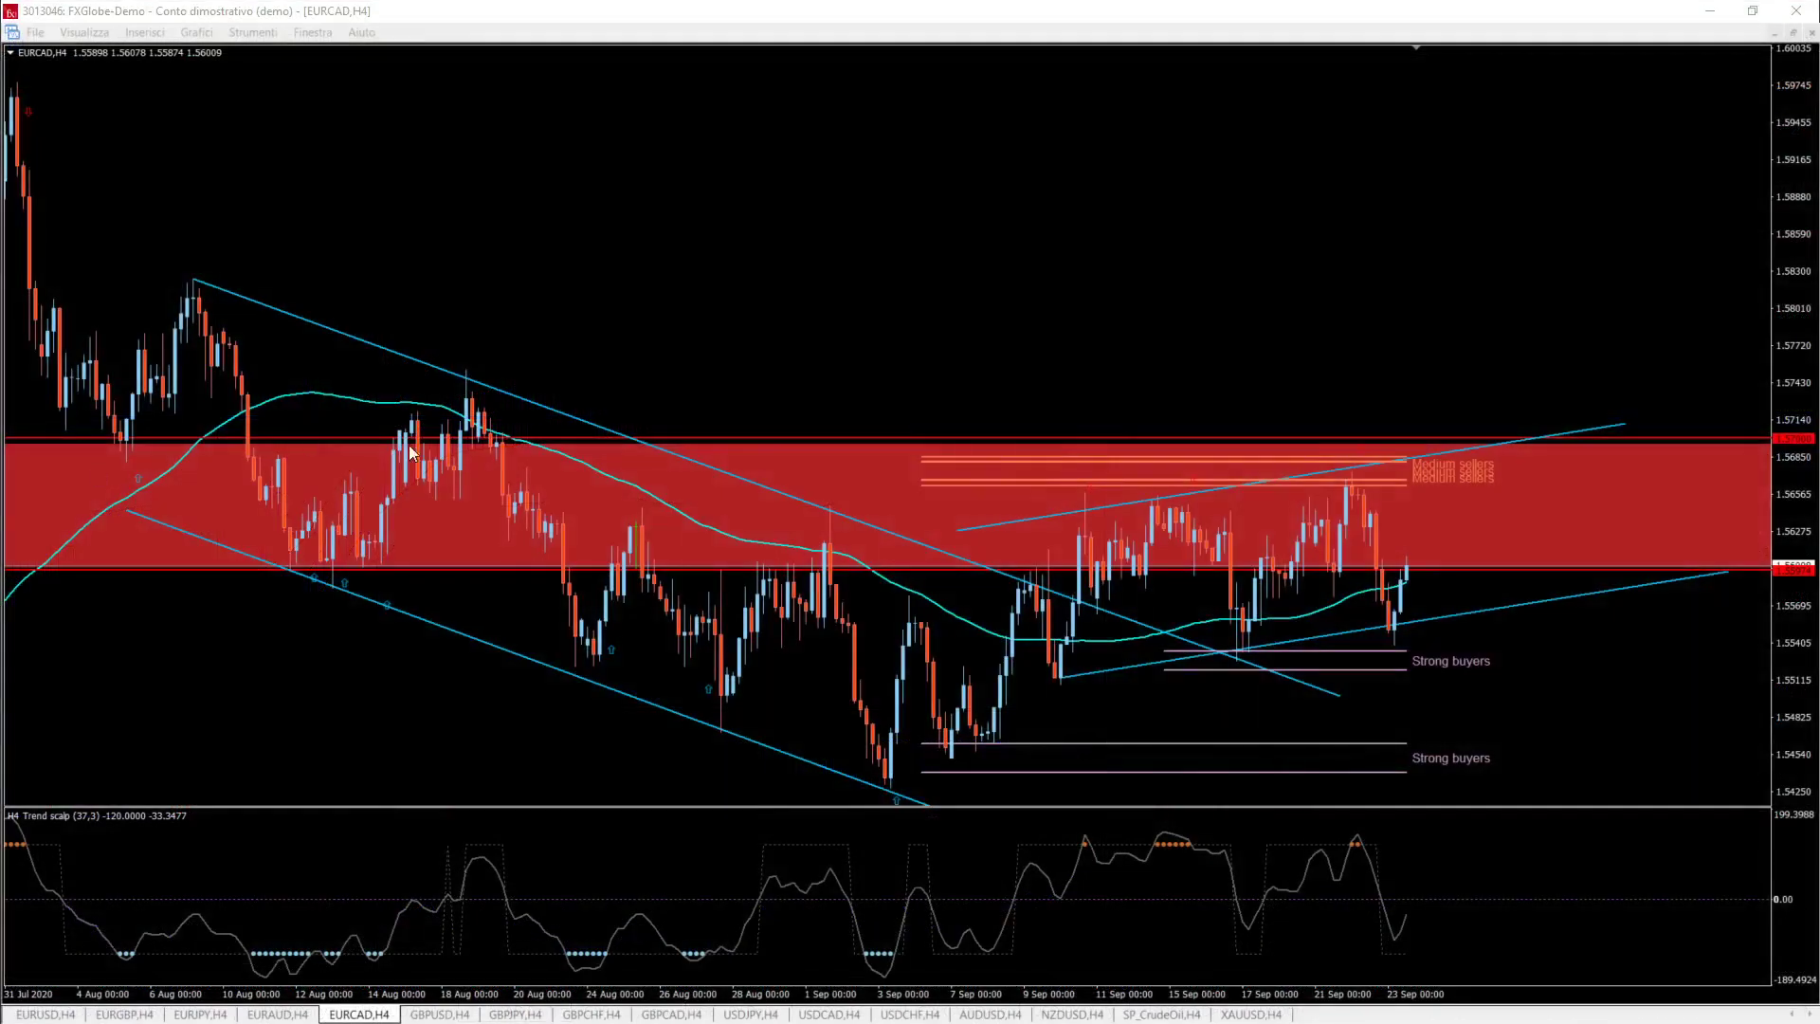
{"action": "left_click", "coordinate": [1145, 243]}
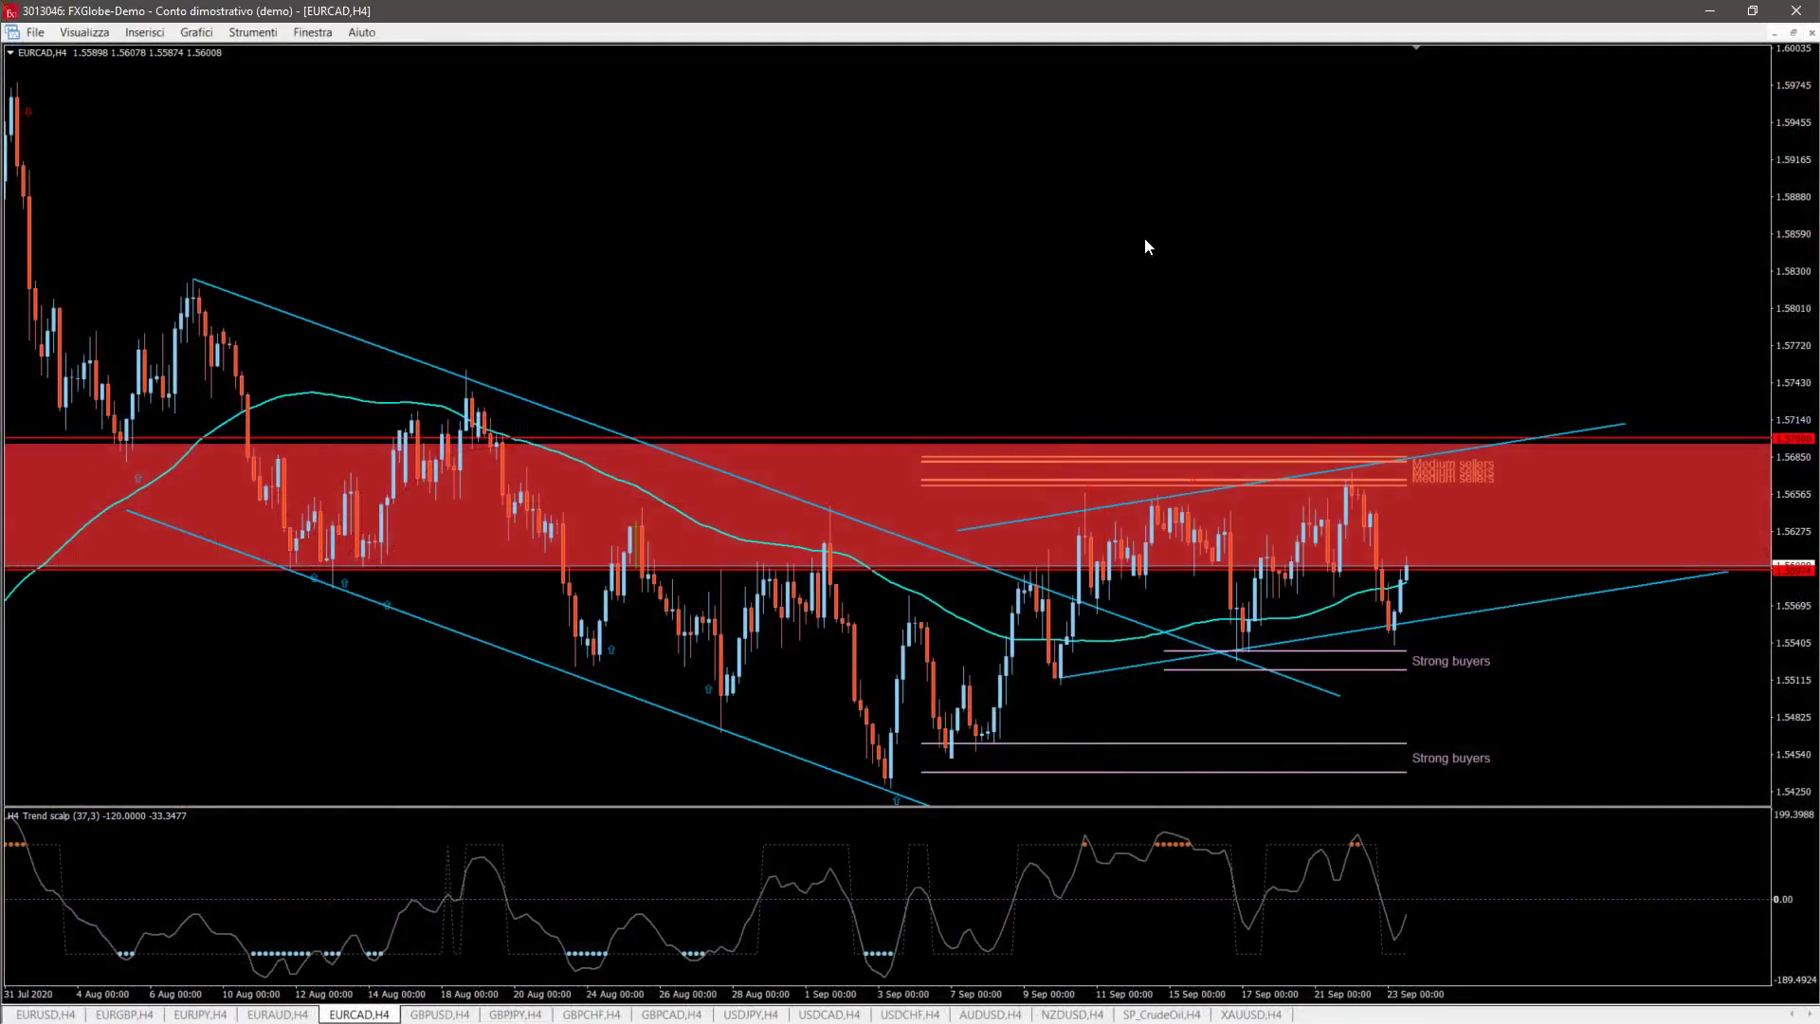
{"action": "key", "text": "minus"}
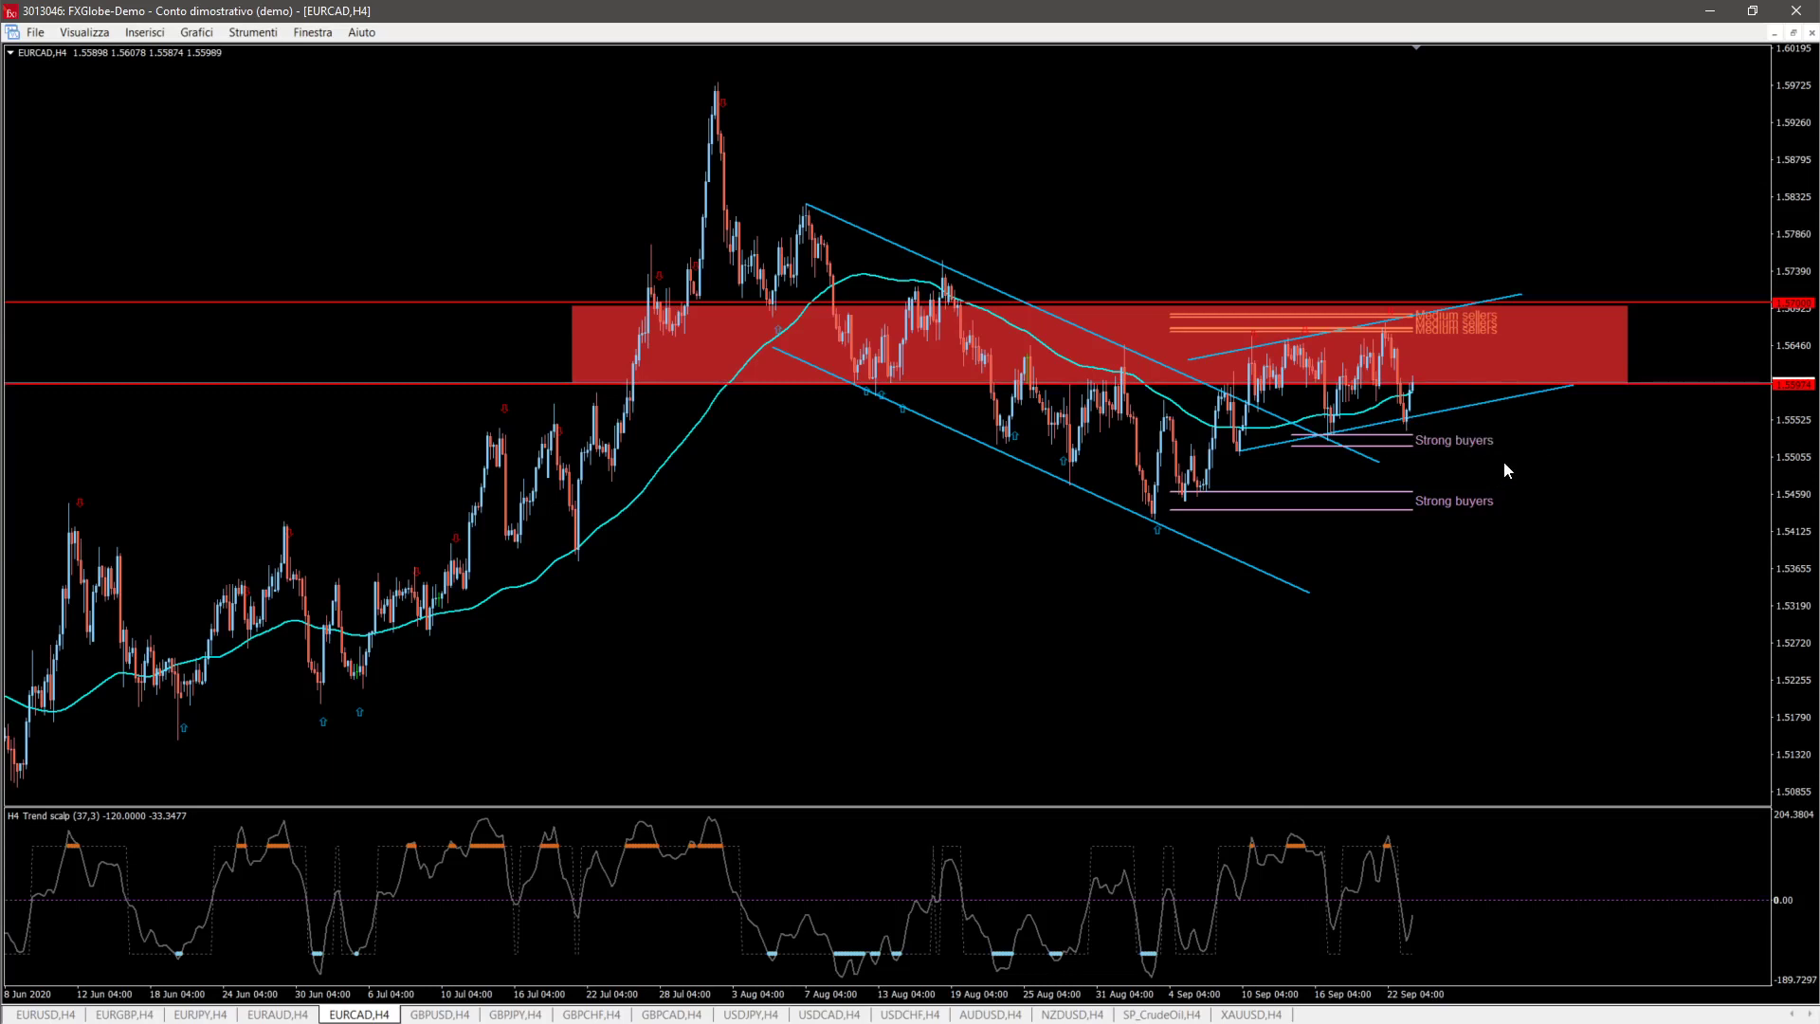
{"action": "key", "text": "plus"}
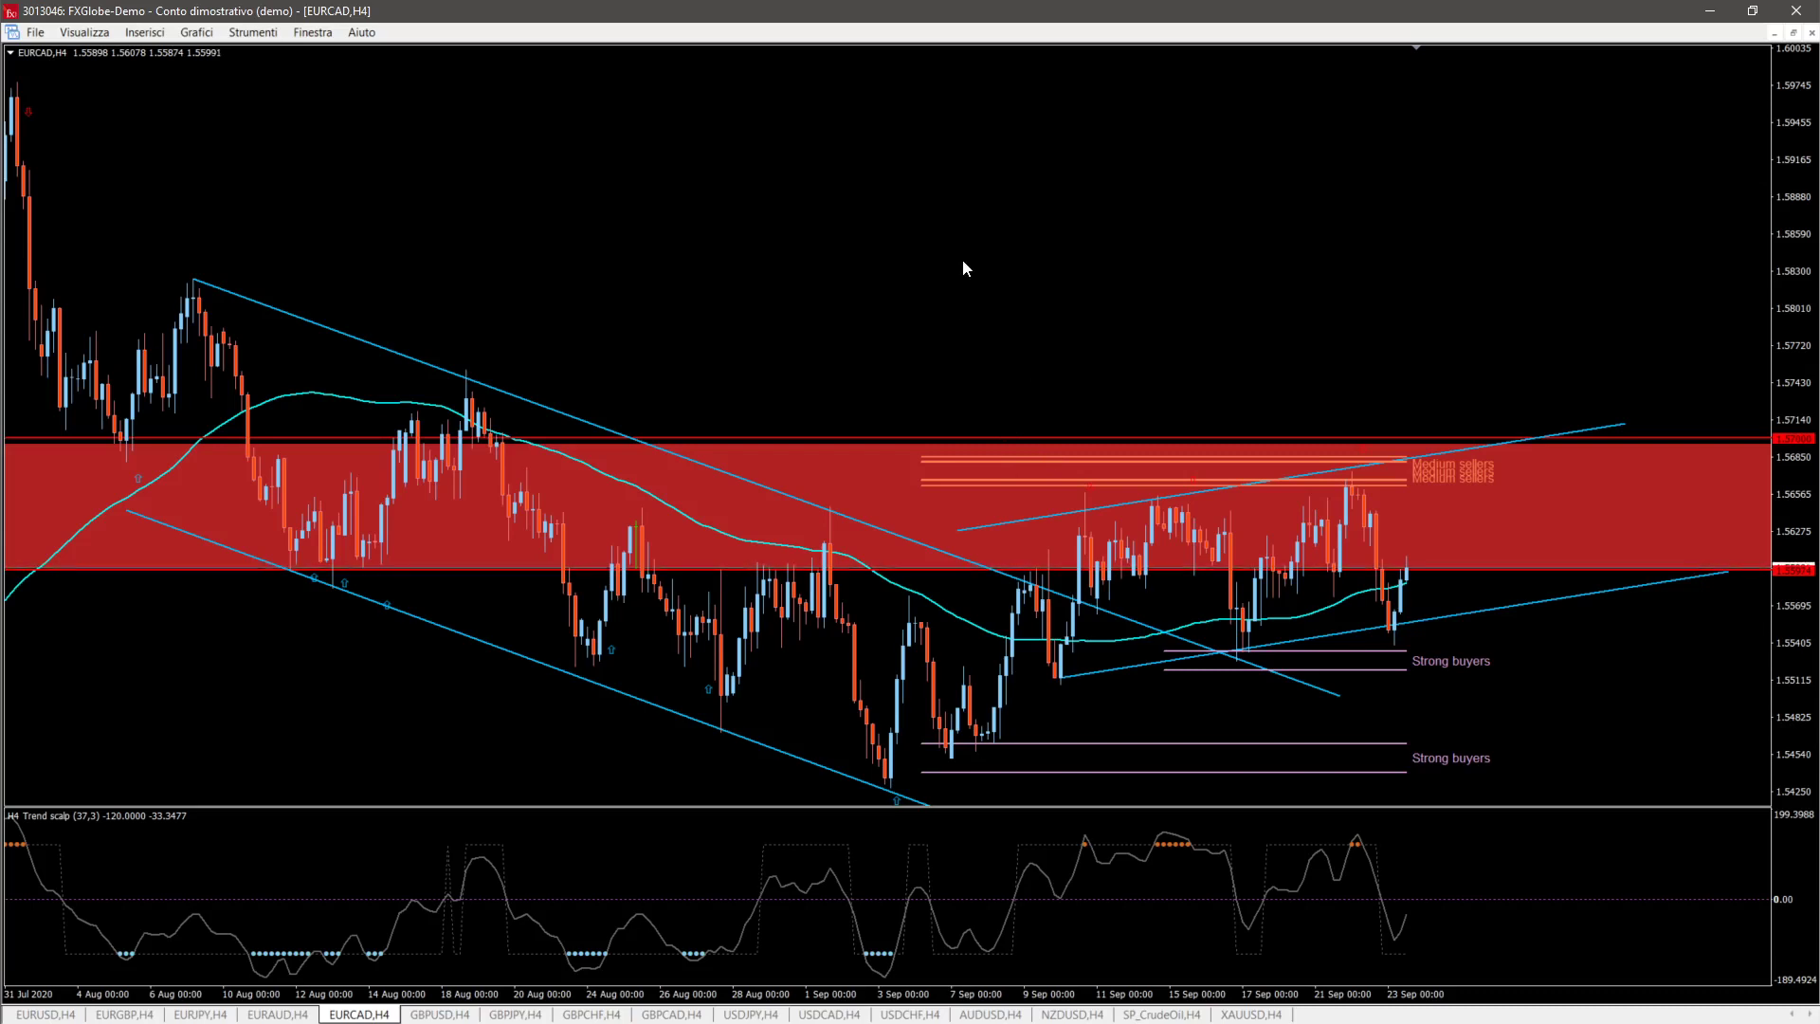
{"action": "key", "text": "minus"}
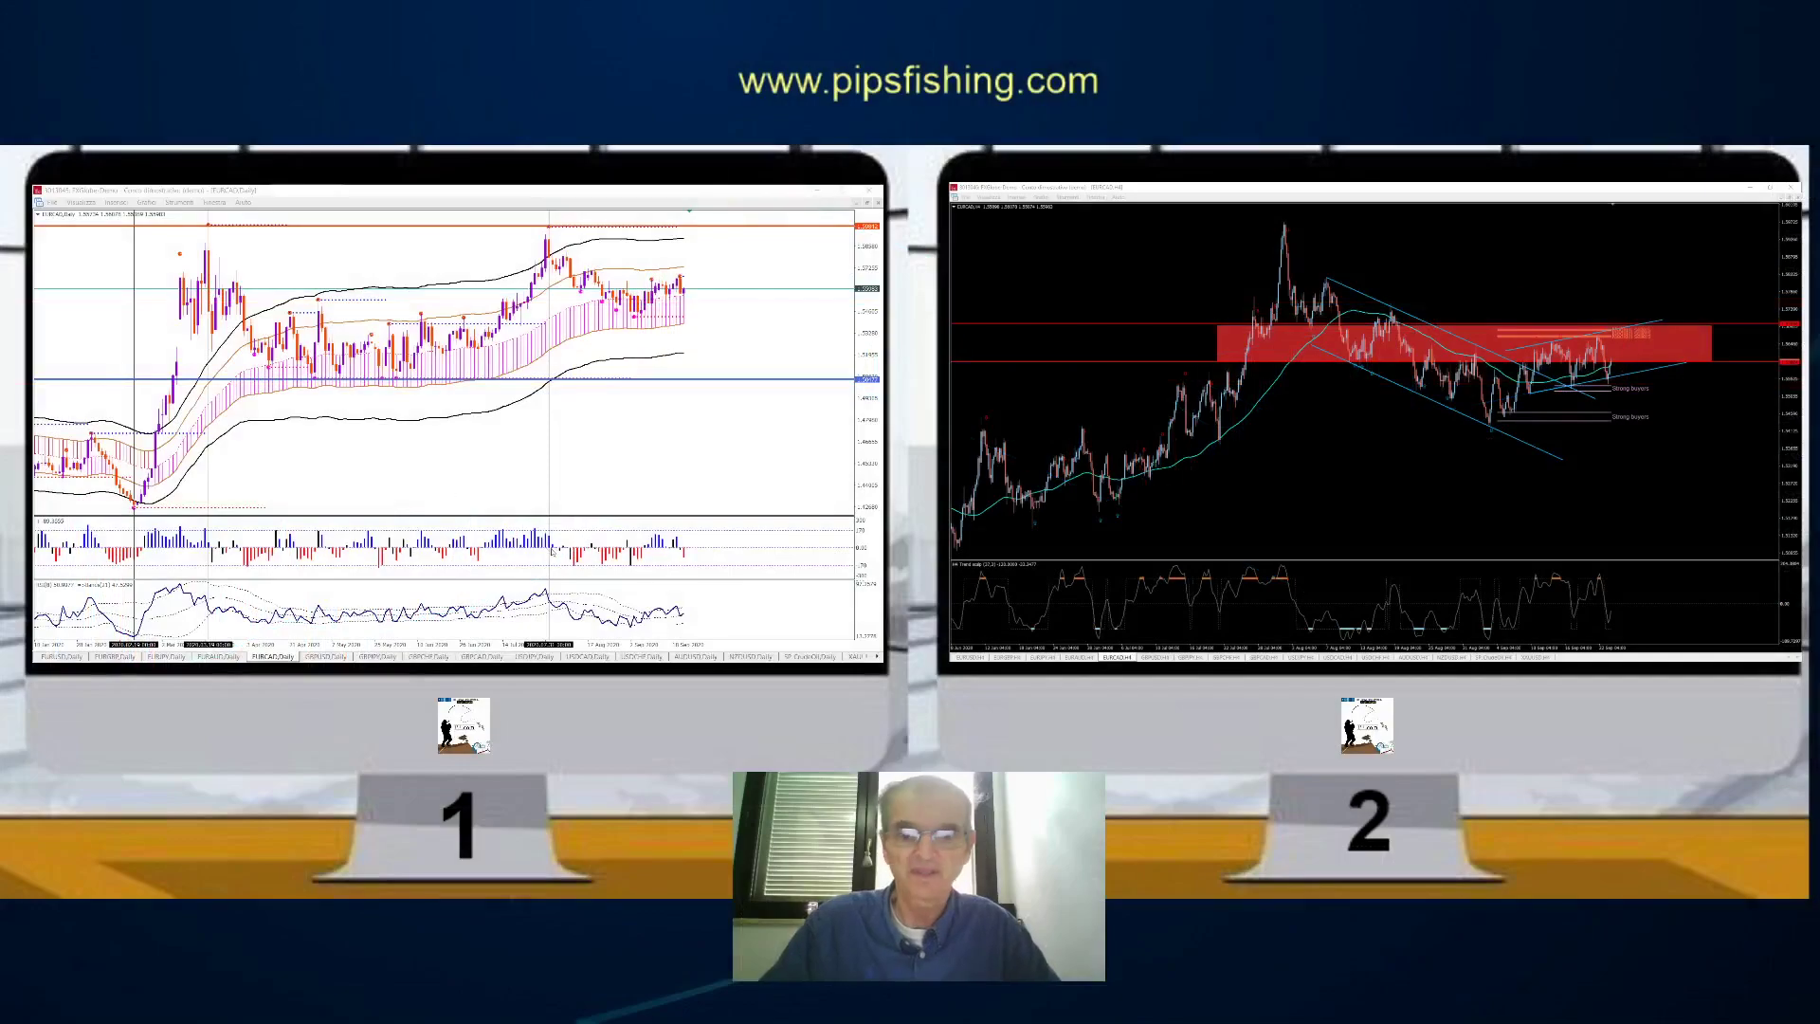
Step: Show GBPUSD,Daily in the left terminal and GBPUSD,H4 in the right terminal
{"action": "left_click", "coordinate": [603, 542]}
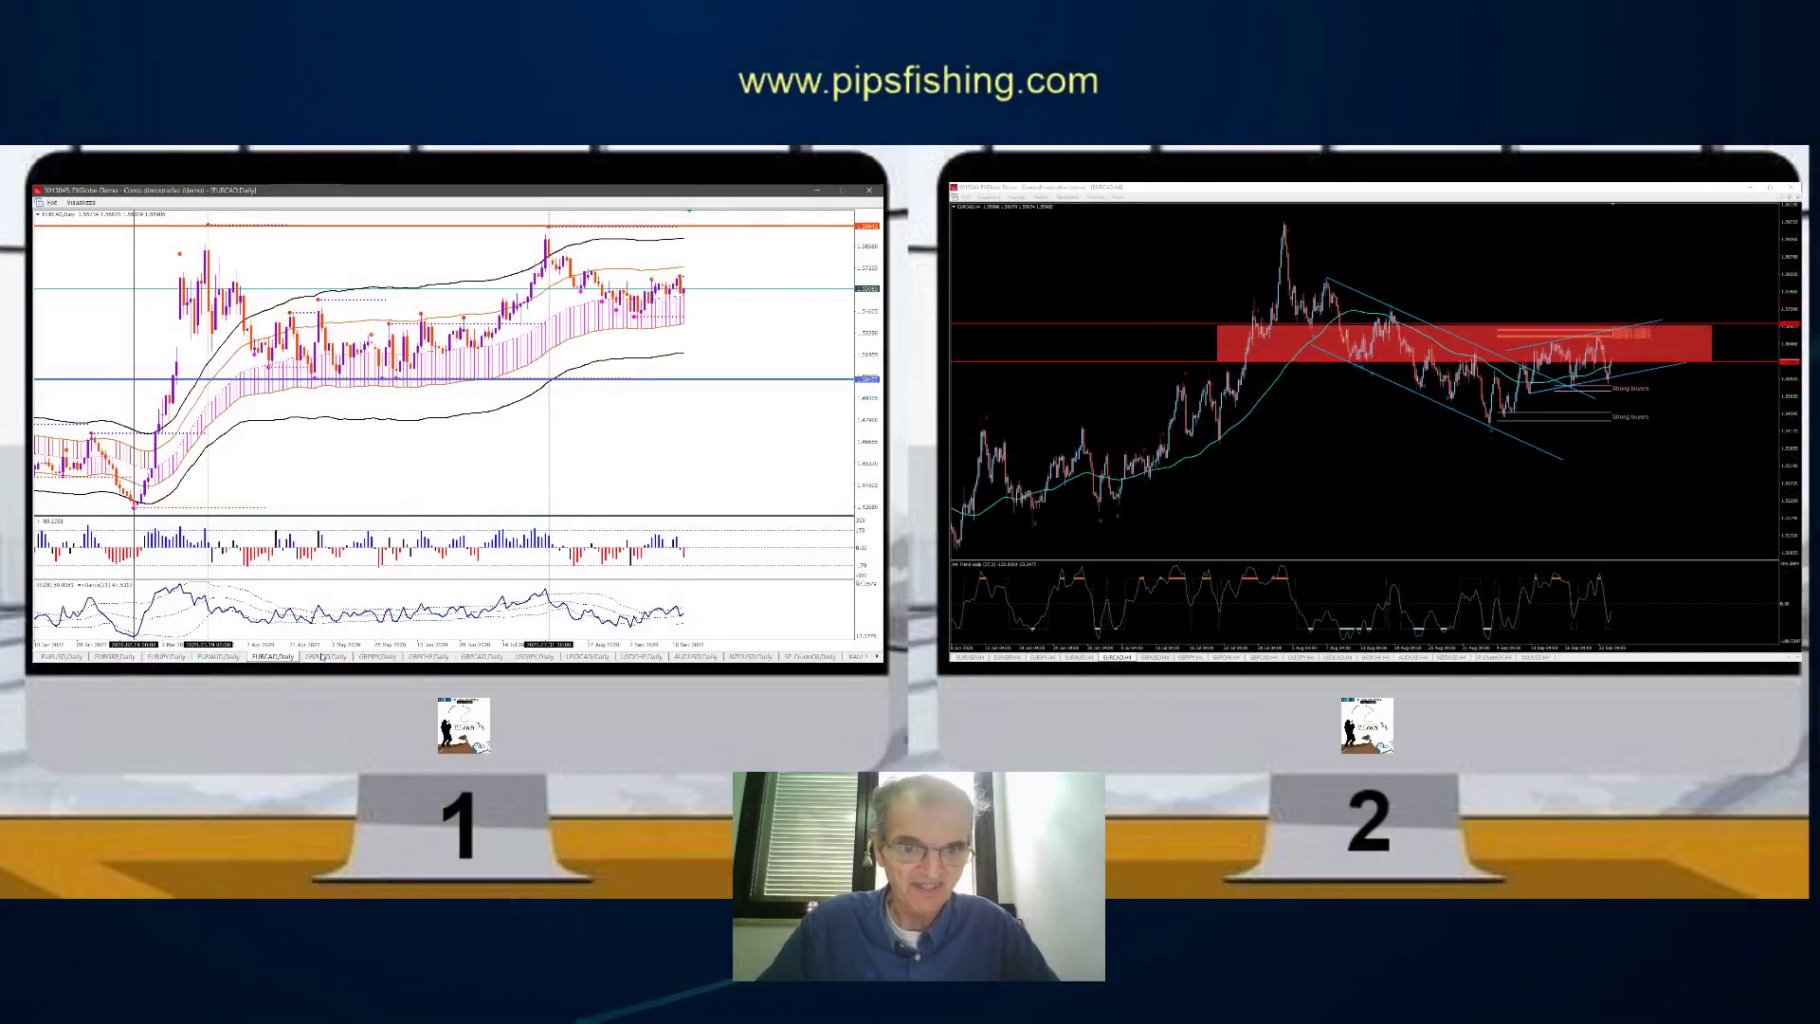
{"action": "key", "text": "ctrl+Tab"}
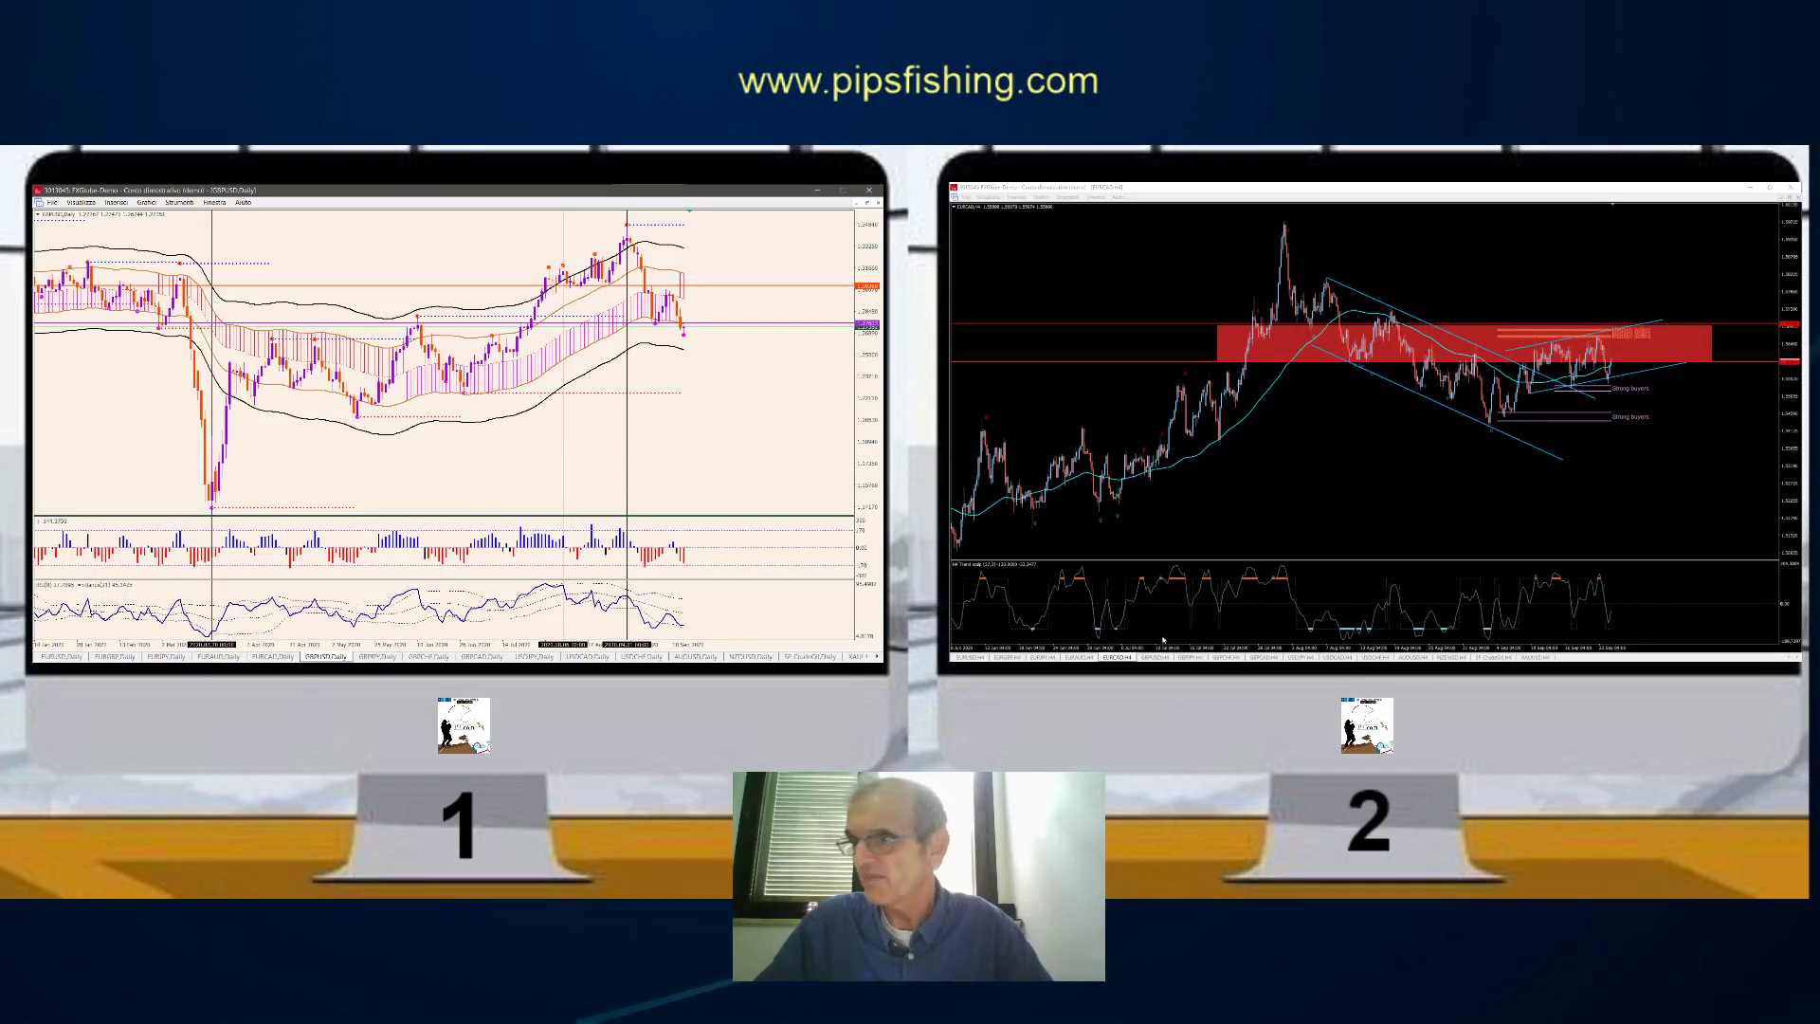
{"action": "left_click", "coordinate": [1155, 656]}
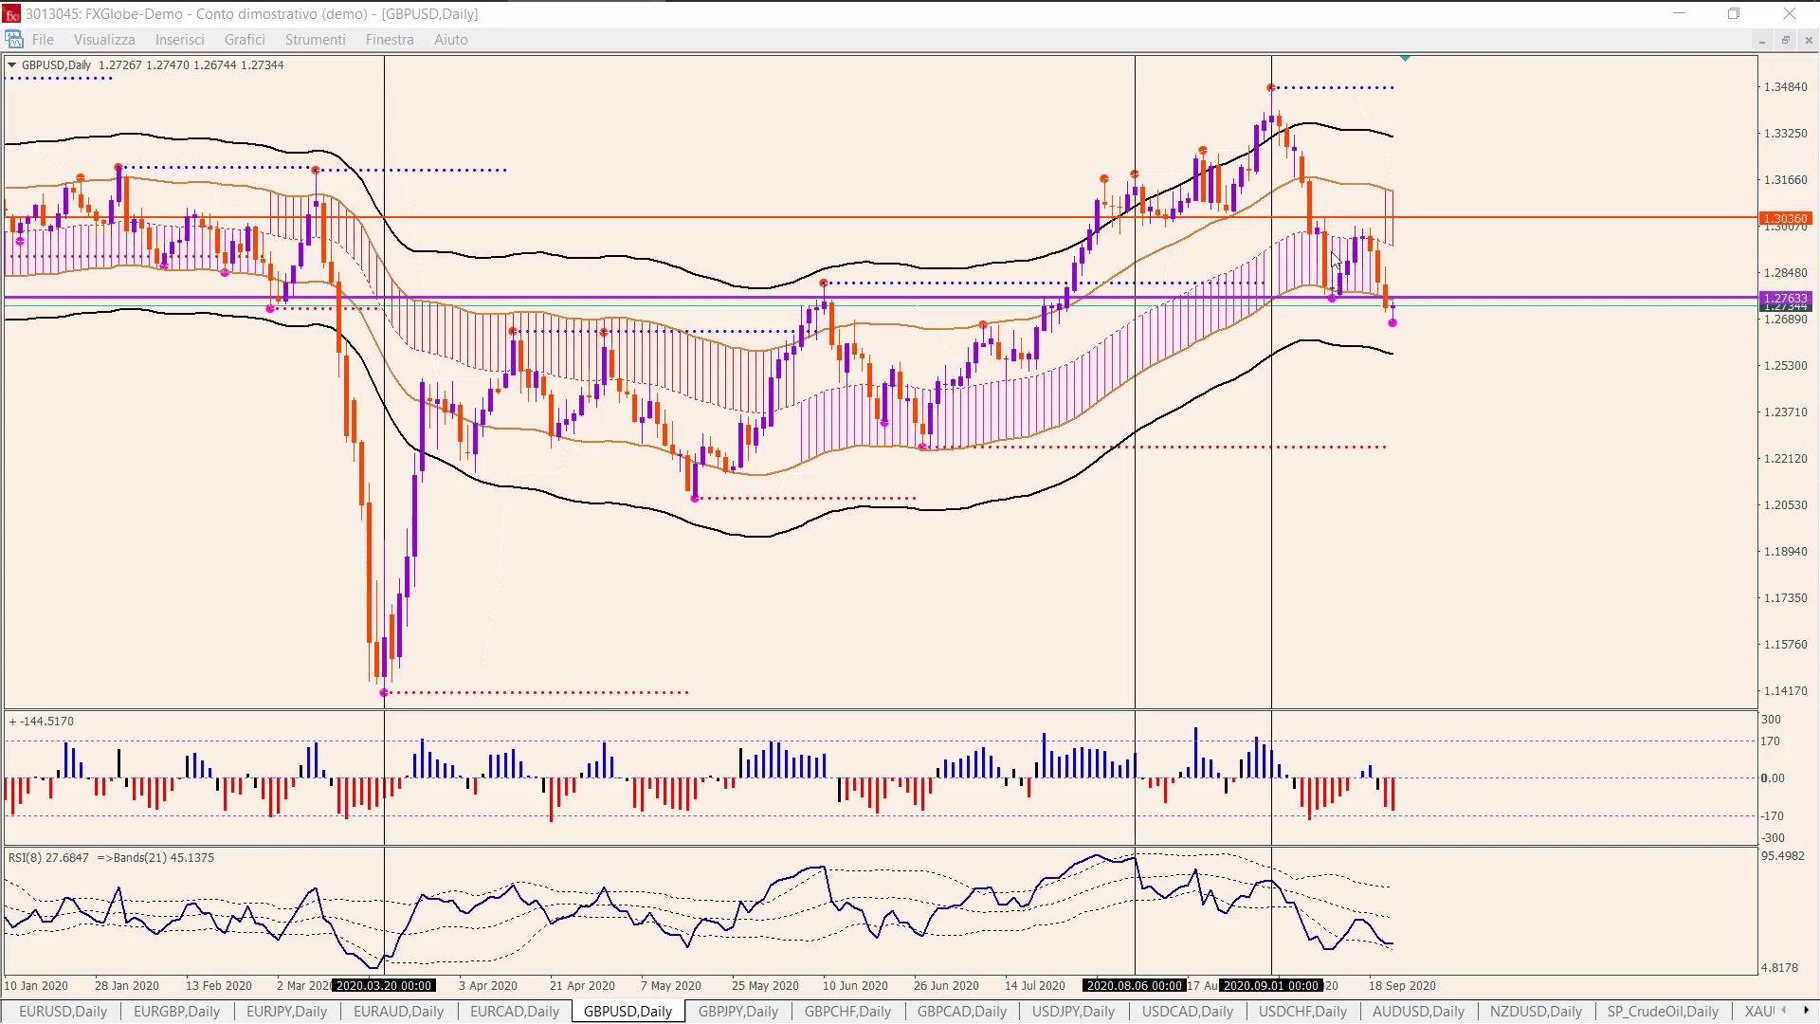
{"action": "left_click", "coordinate": [1424, 265]}
{"action": "key", "text": "plus"}
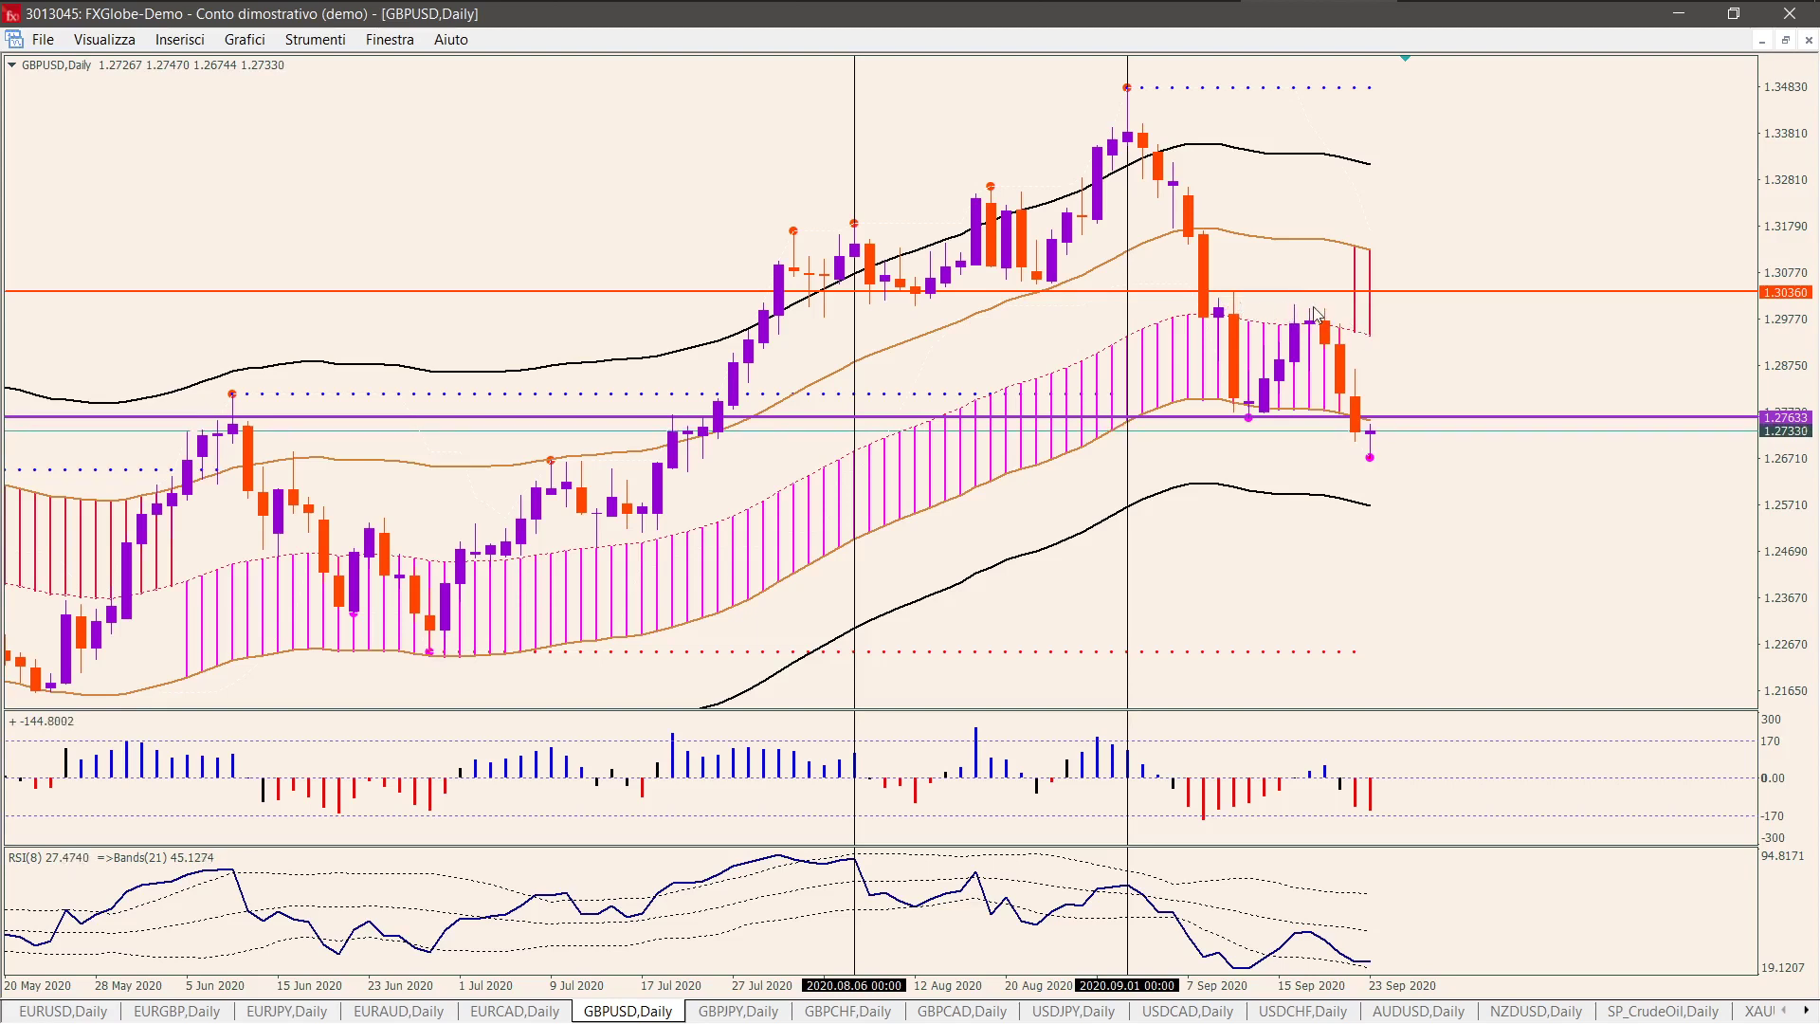
{"action": "key", "text": "minus"}
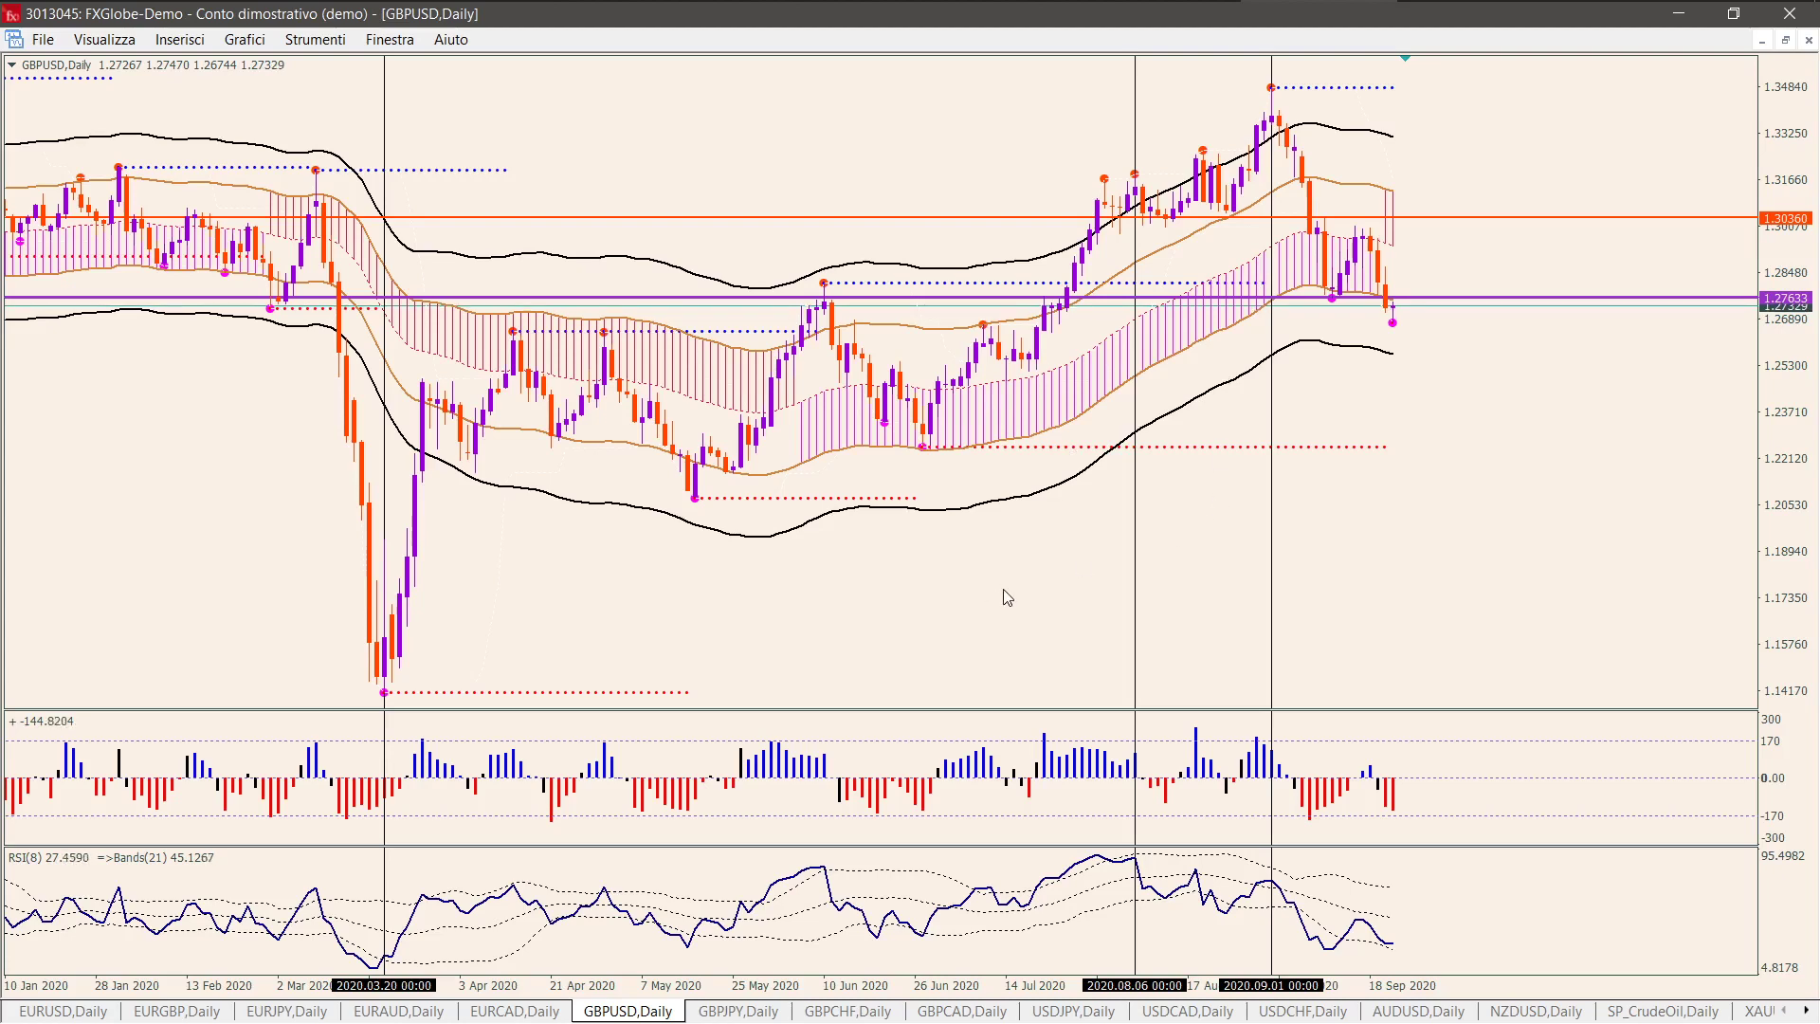
{"action": "key", "text": "minus"}
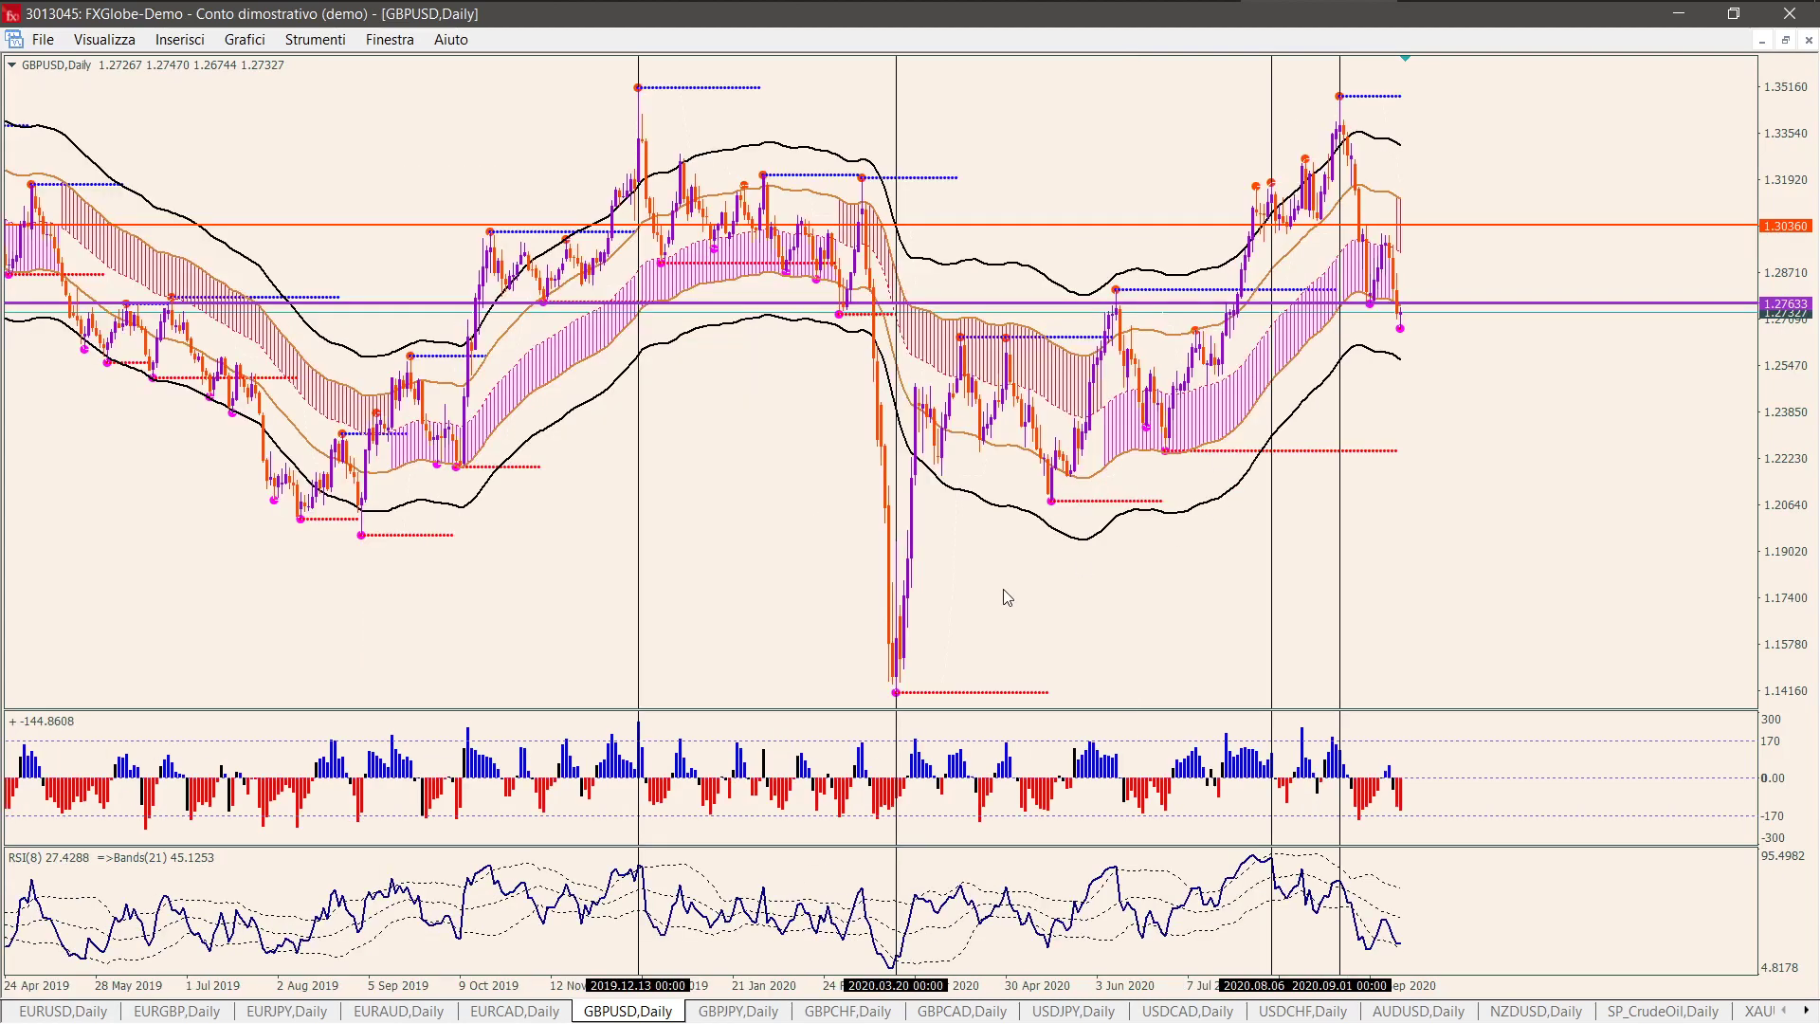
{"action": "key", "text": "plus"}
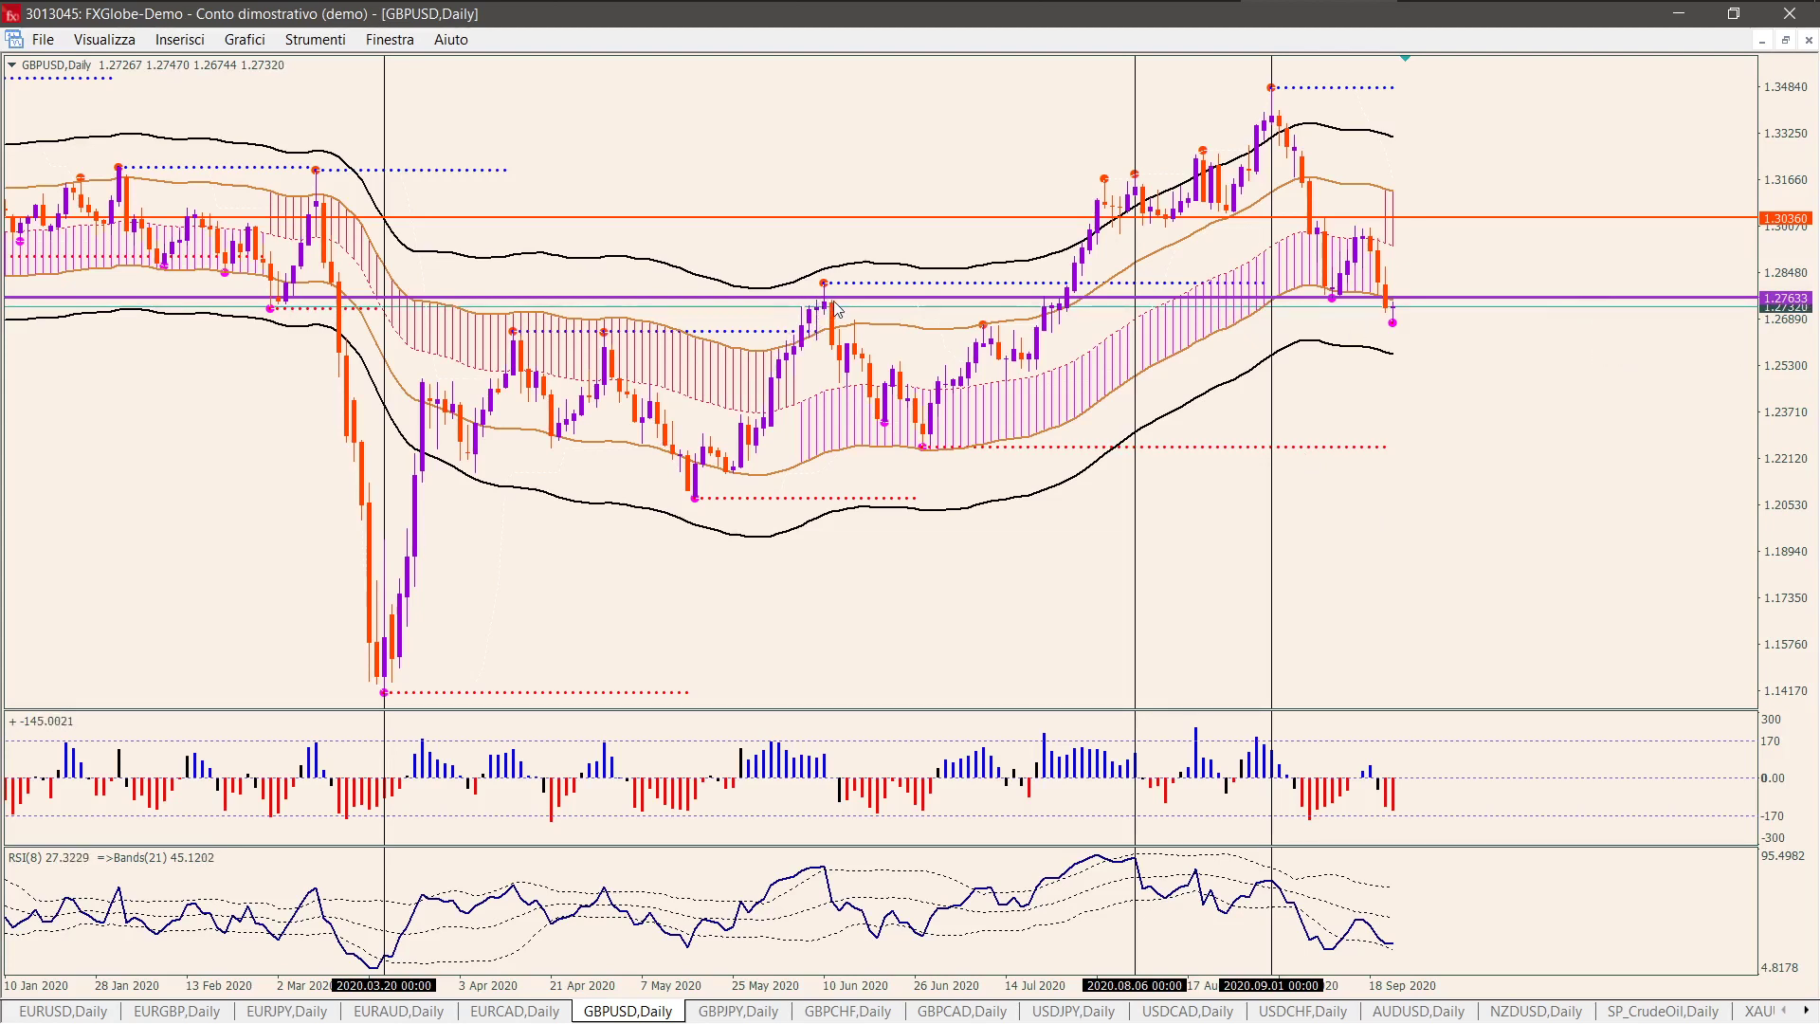
Step: Copy the purple 1.27633 line down to 1.22544, then compress and zoom the GBPUSD H4 chart
{"action": "mouse_move", "coordinate": [821, 307]}
{"action": "double_click", "coordinate": [1487, 300]}
{"action": "left_click_drag", "start_coordinate": [1487, 300], "coordinate": [1514, 447]}
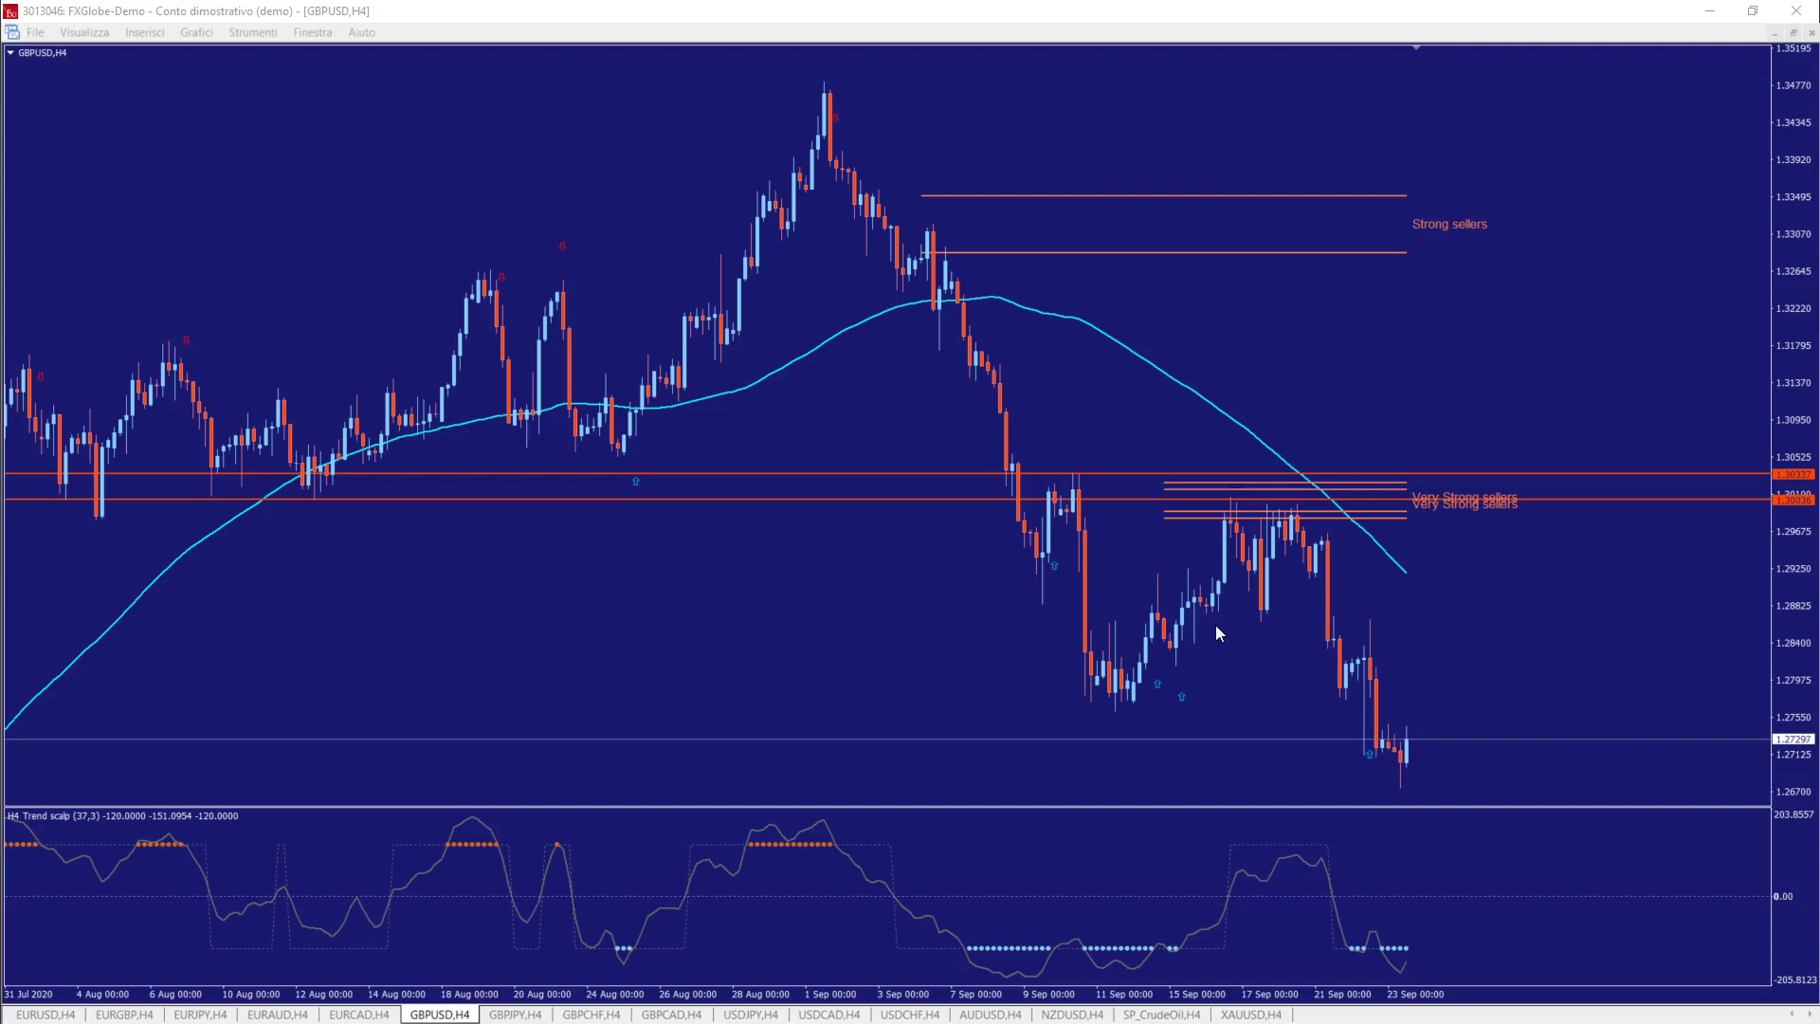
{"action": "left_click_drag", "start_coordinate": [1797, 333], "coordinate": [1617, 541]}
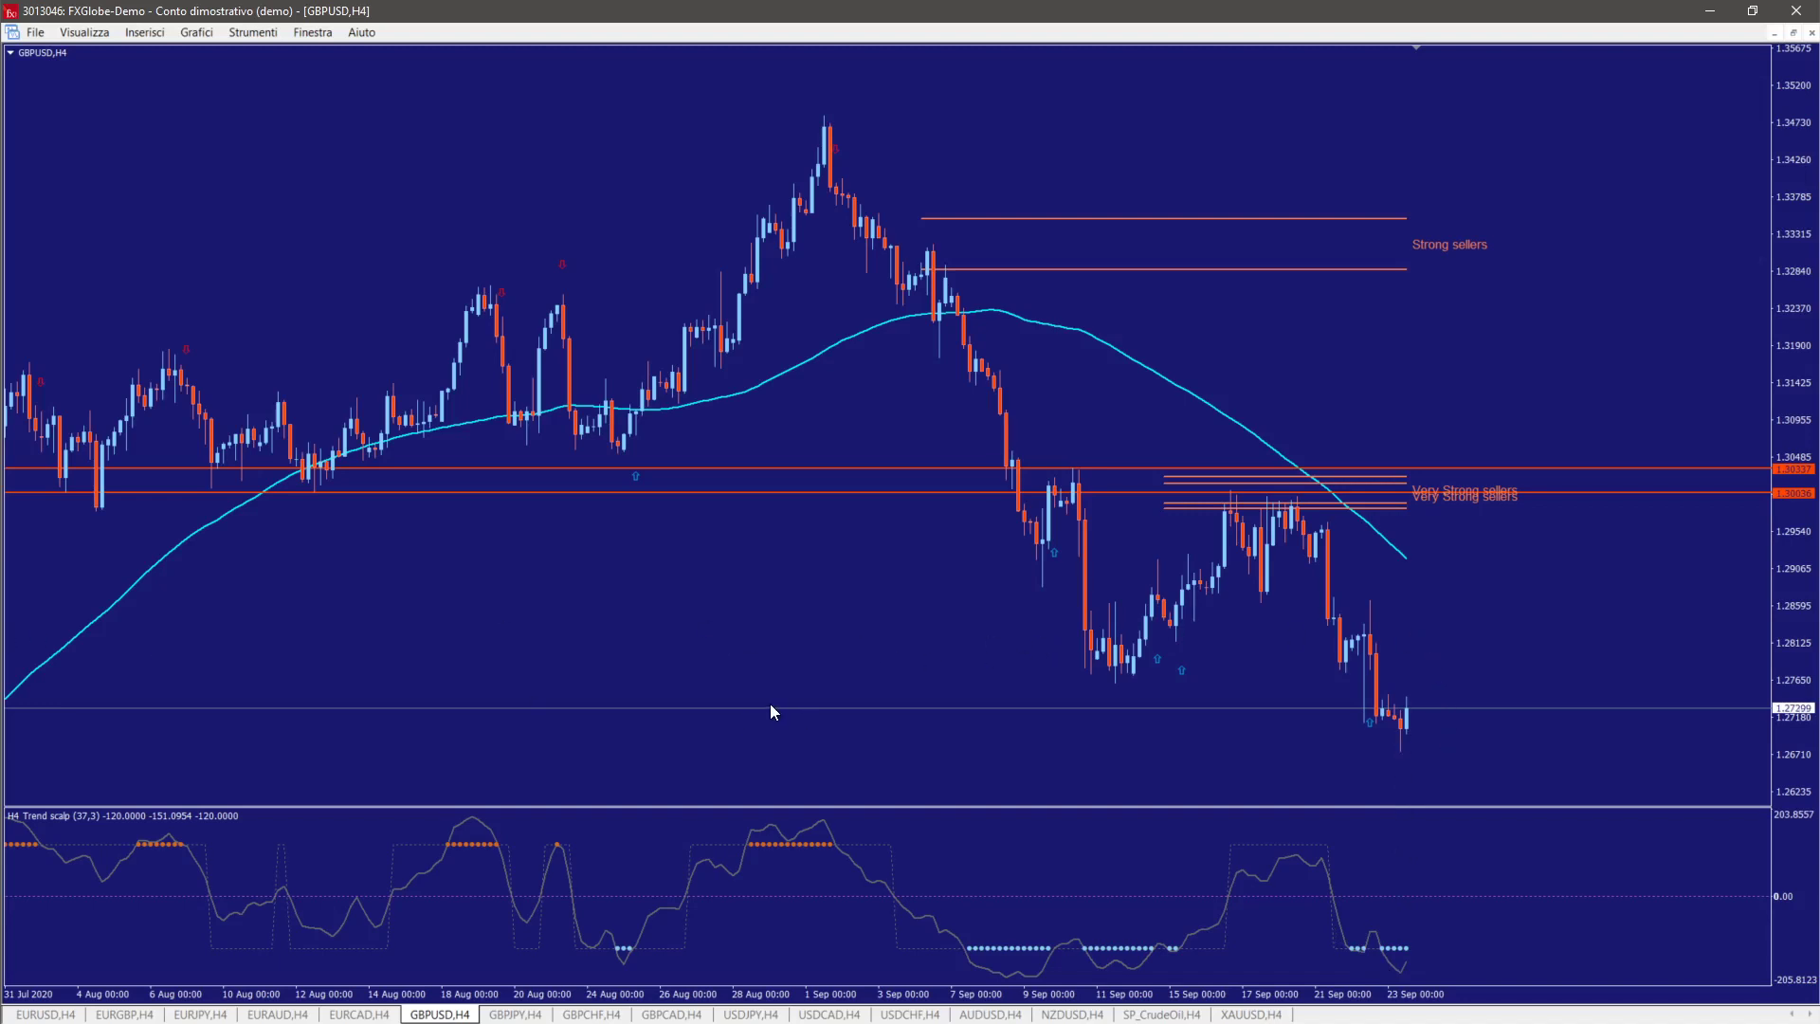
{"action": "key", "text": "minus"}
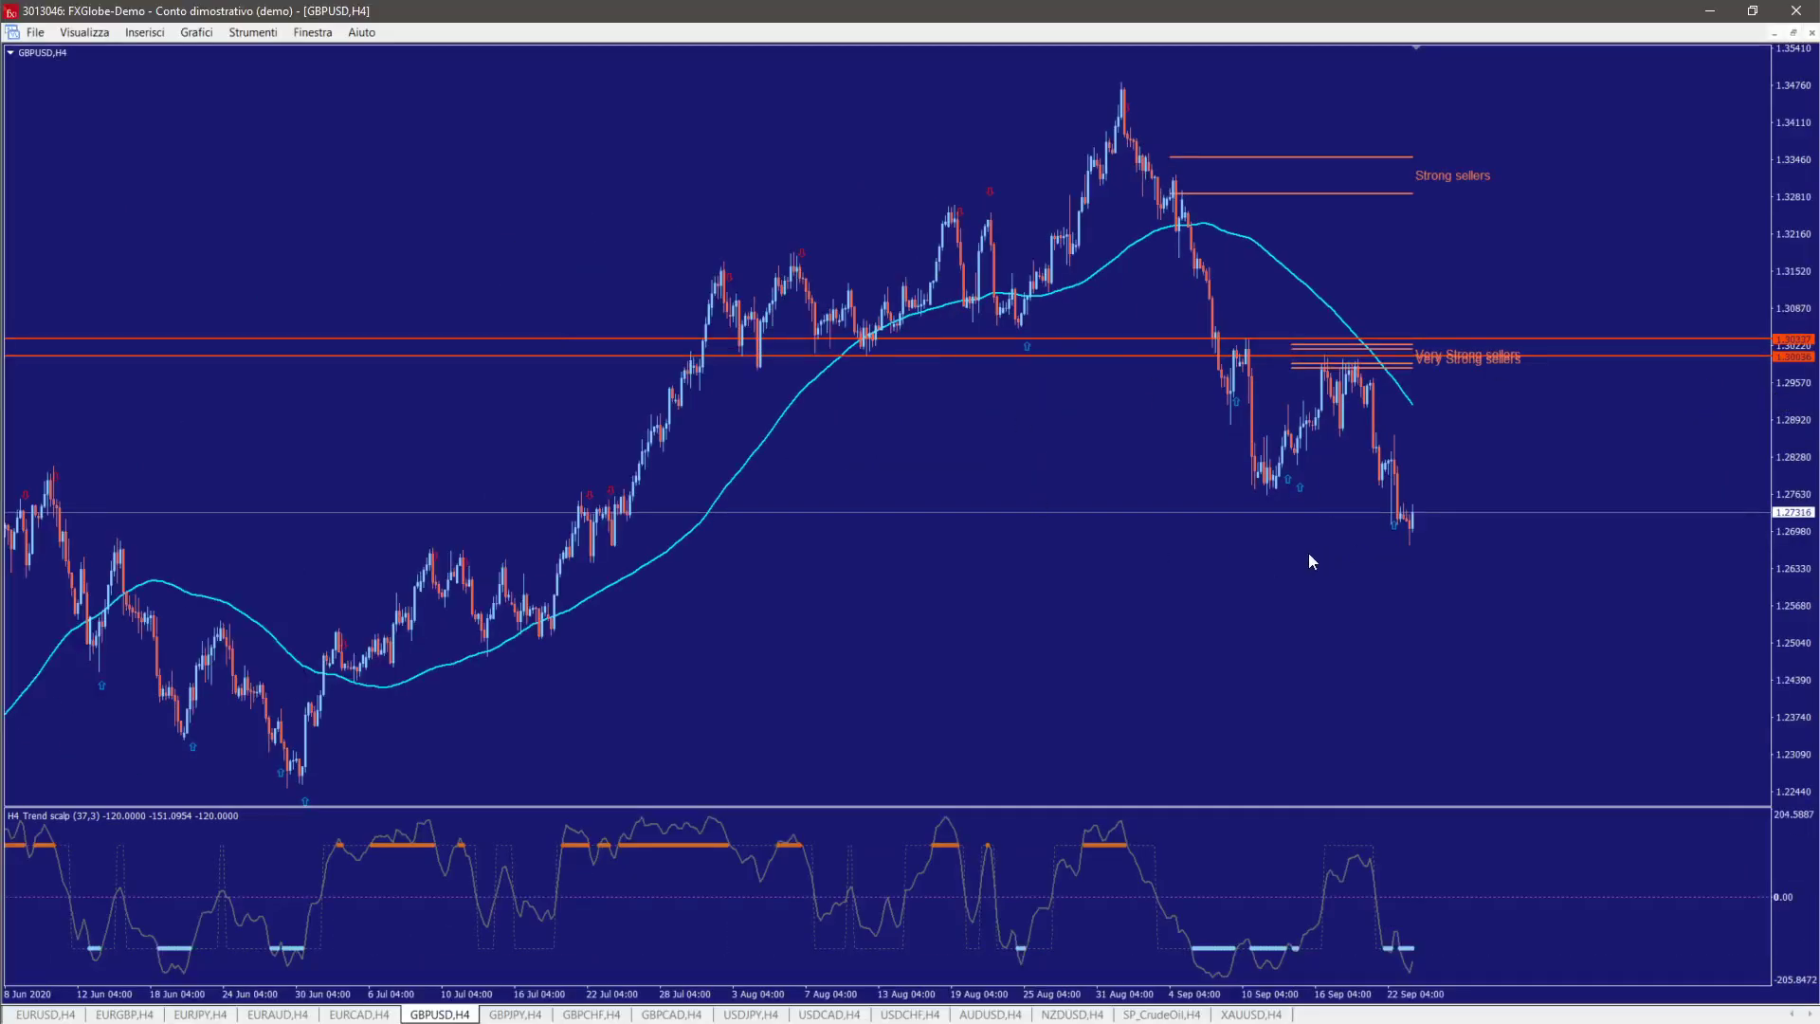
{"action": "key", "text": "plus"}
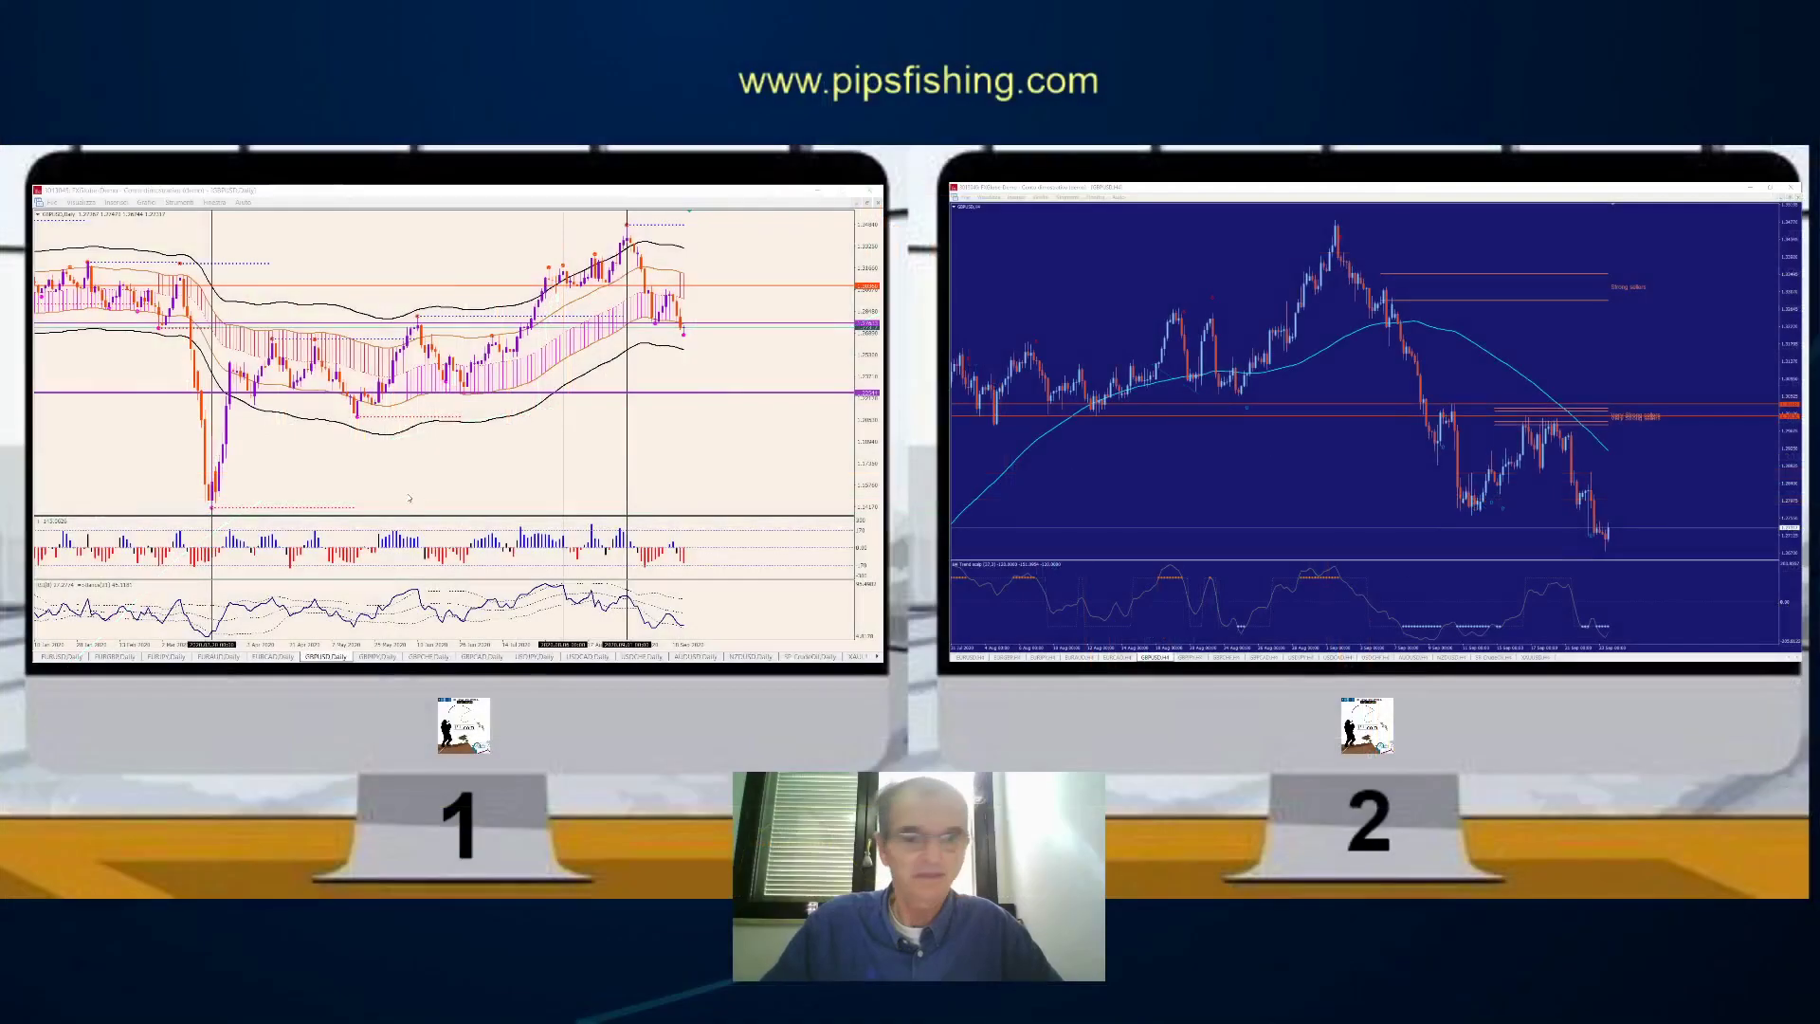
Step: Step both terminals through GBPJPY, then GBPCHF daily and H4, ending on the GBPCAD daily chart
{"action": "left_click", "coordinate": [379, 655]}
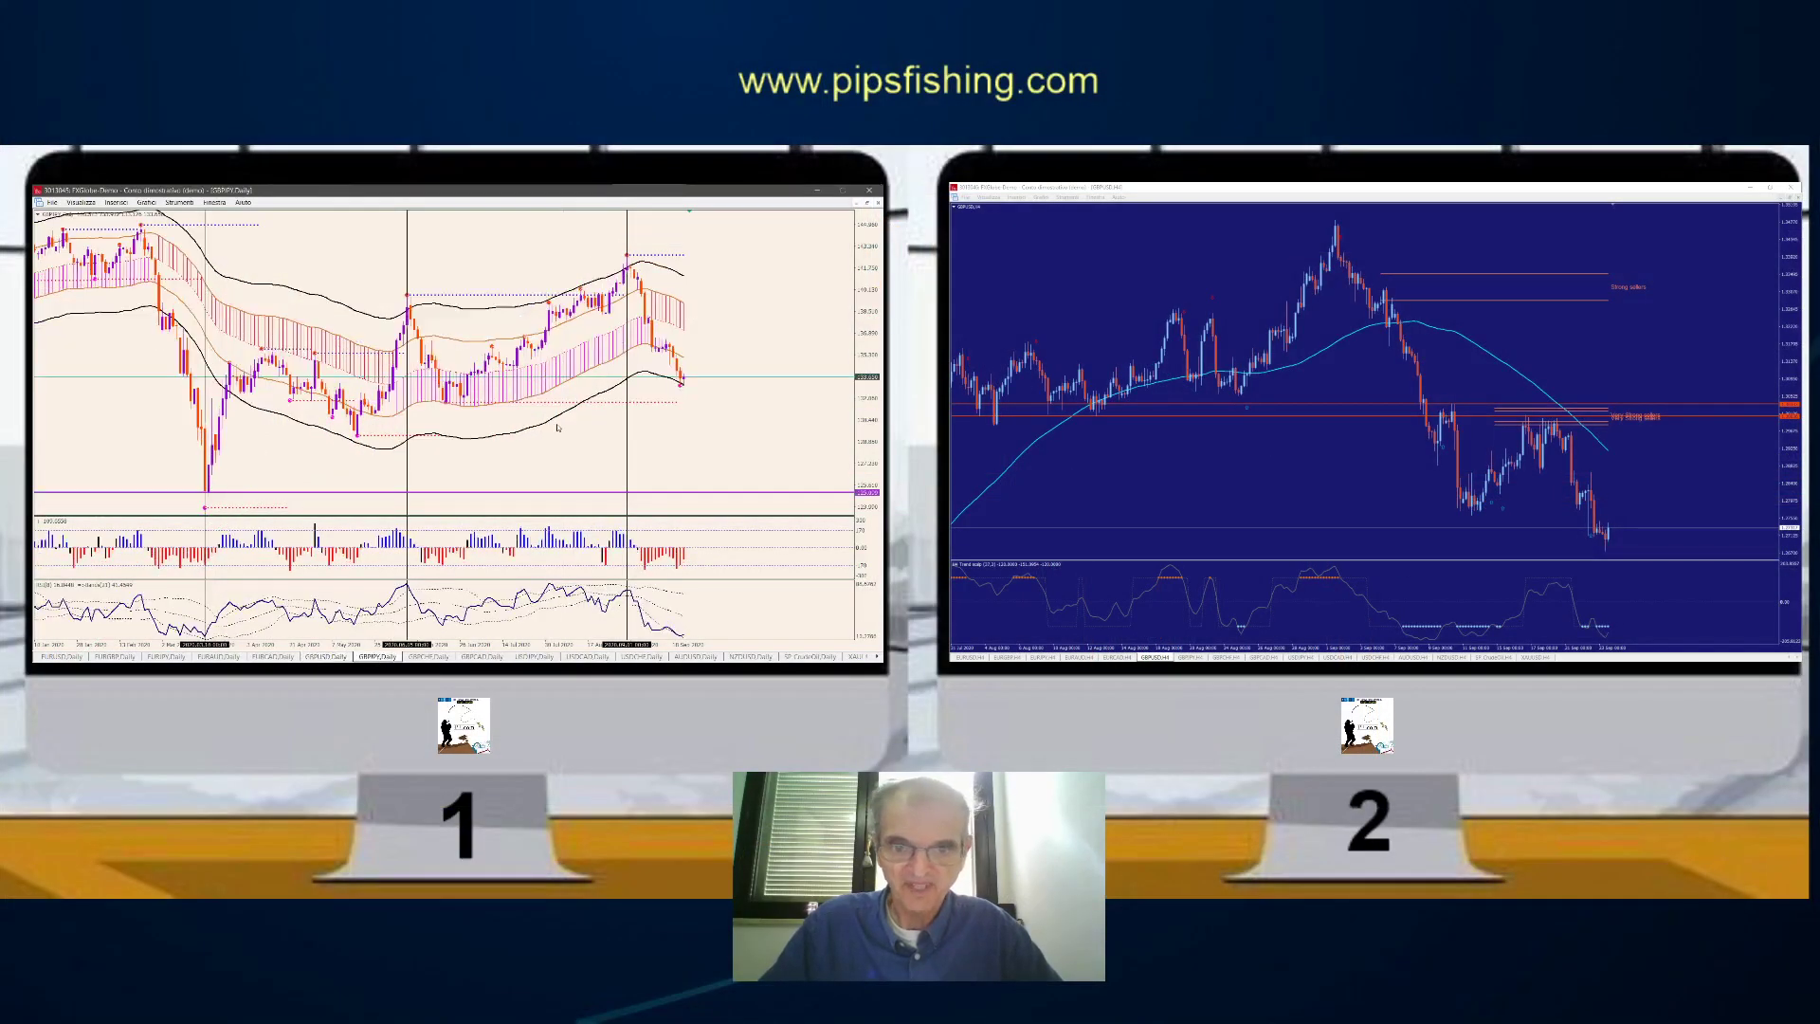
{"action": "left_click", "coordinate": [1190, 656]}
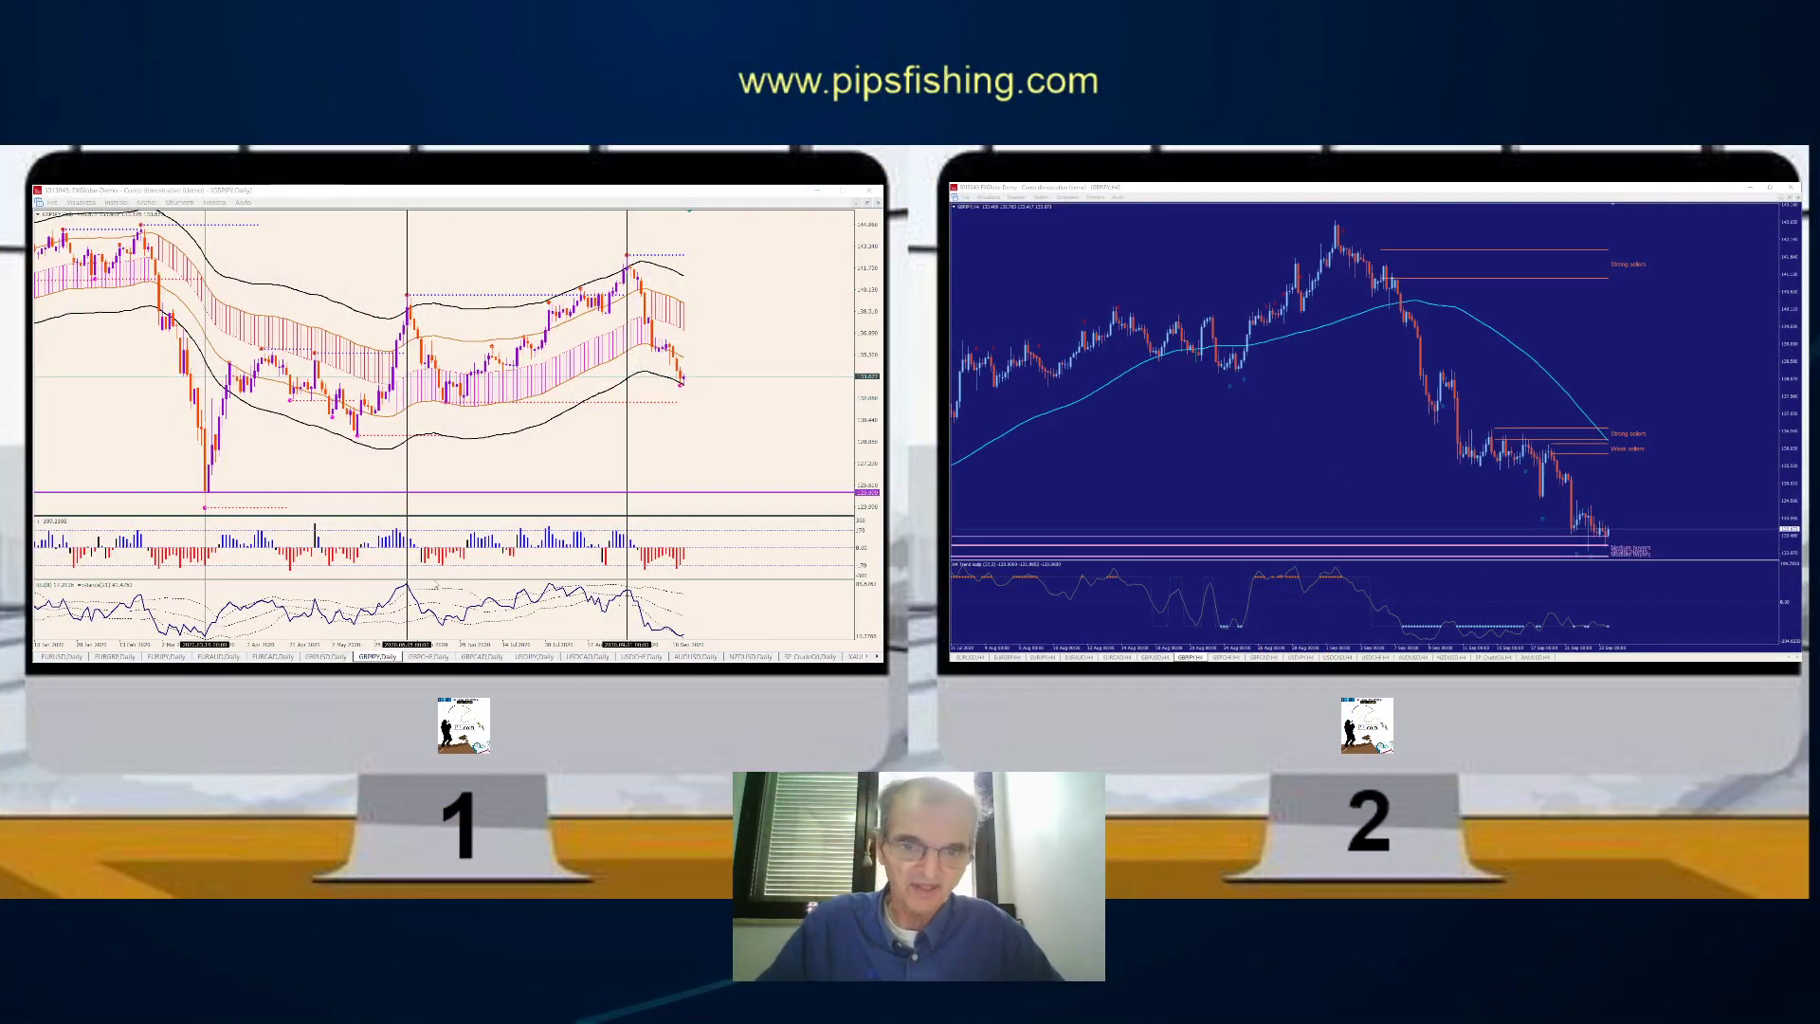
{"action": "left_click", "coordinate": [429, 656]}
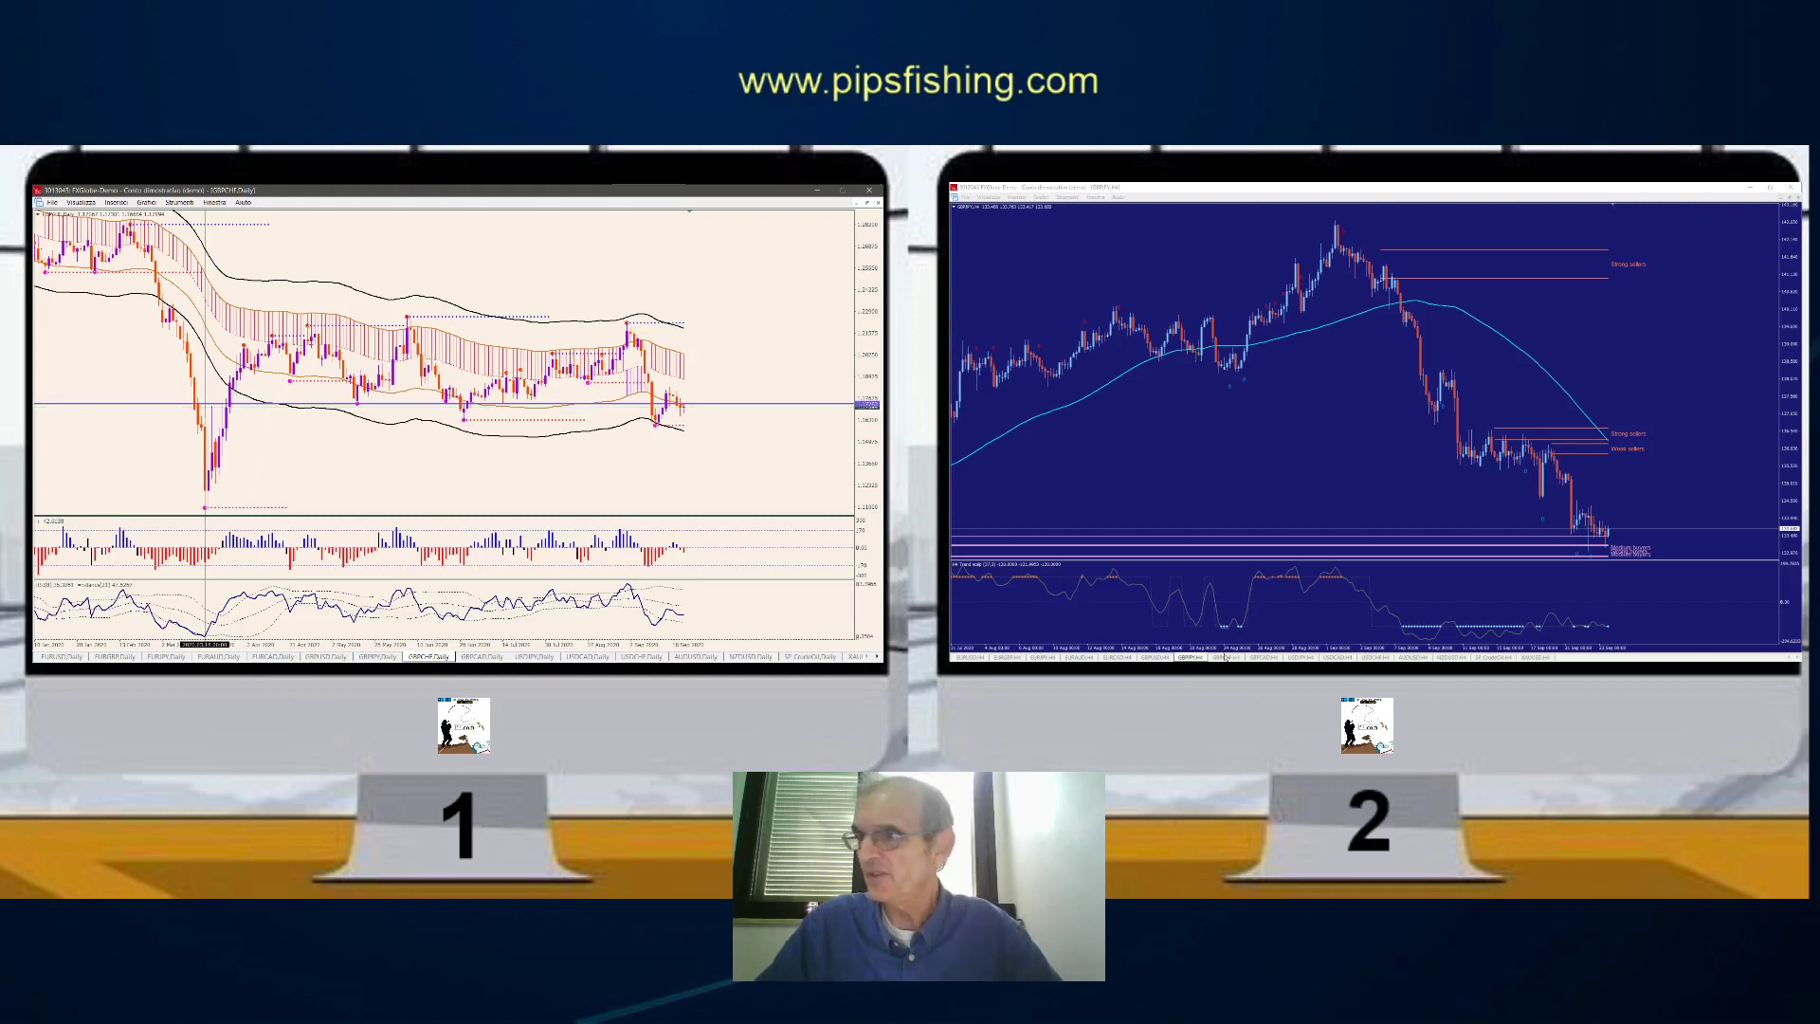
{"action": "left_click", "coordinate": [1225, 657]}
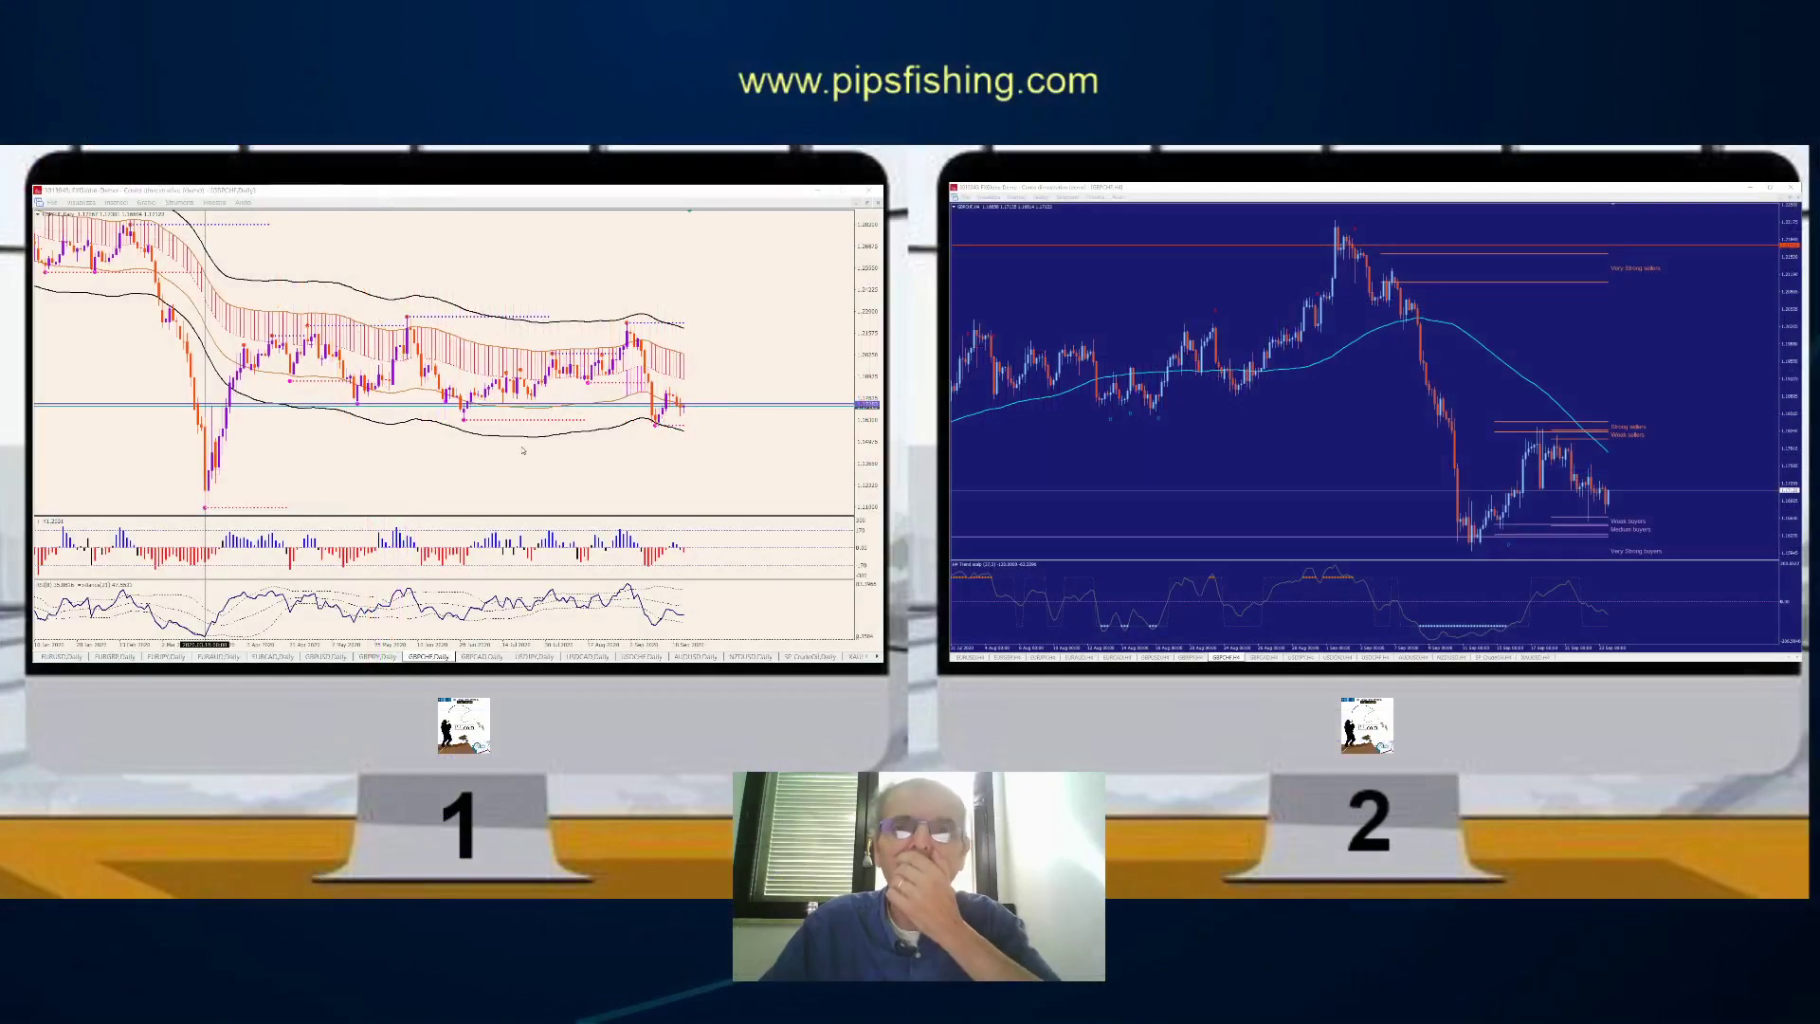
{"action": "left_click", "coordinate": [468, 656]}
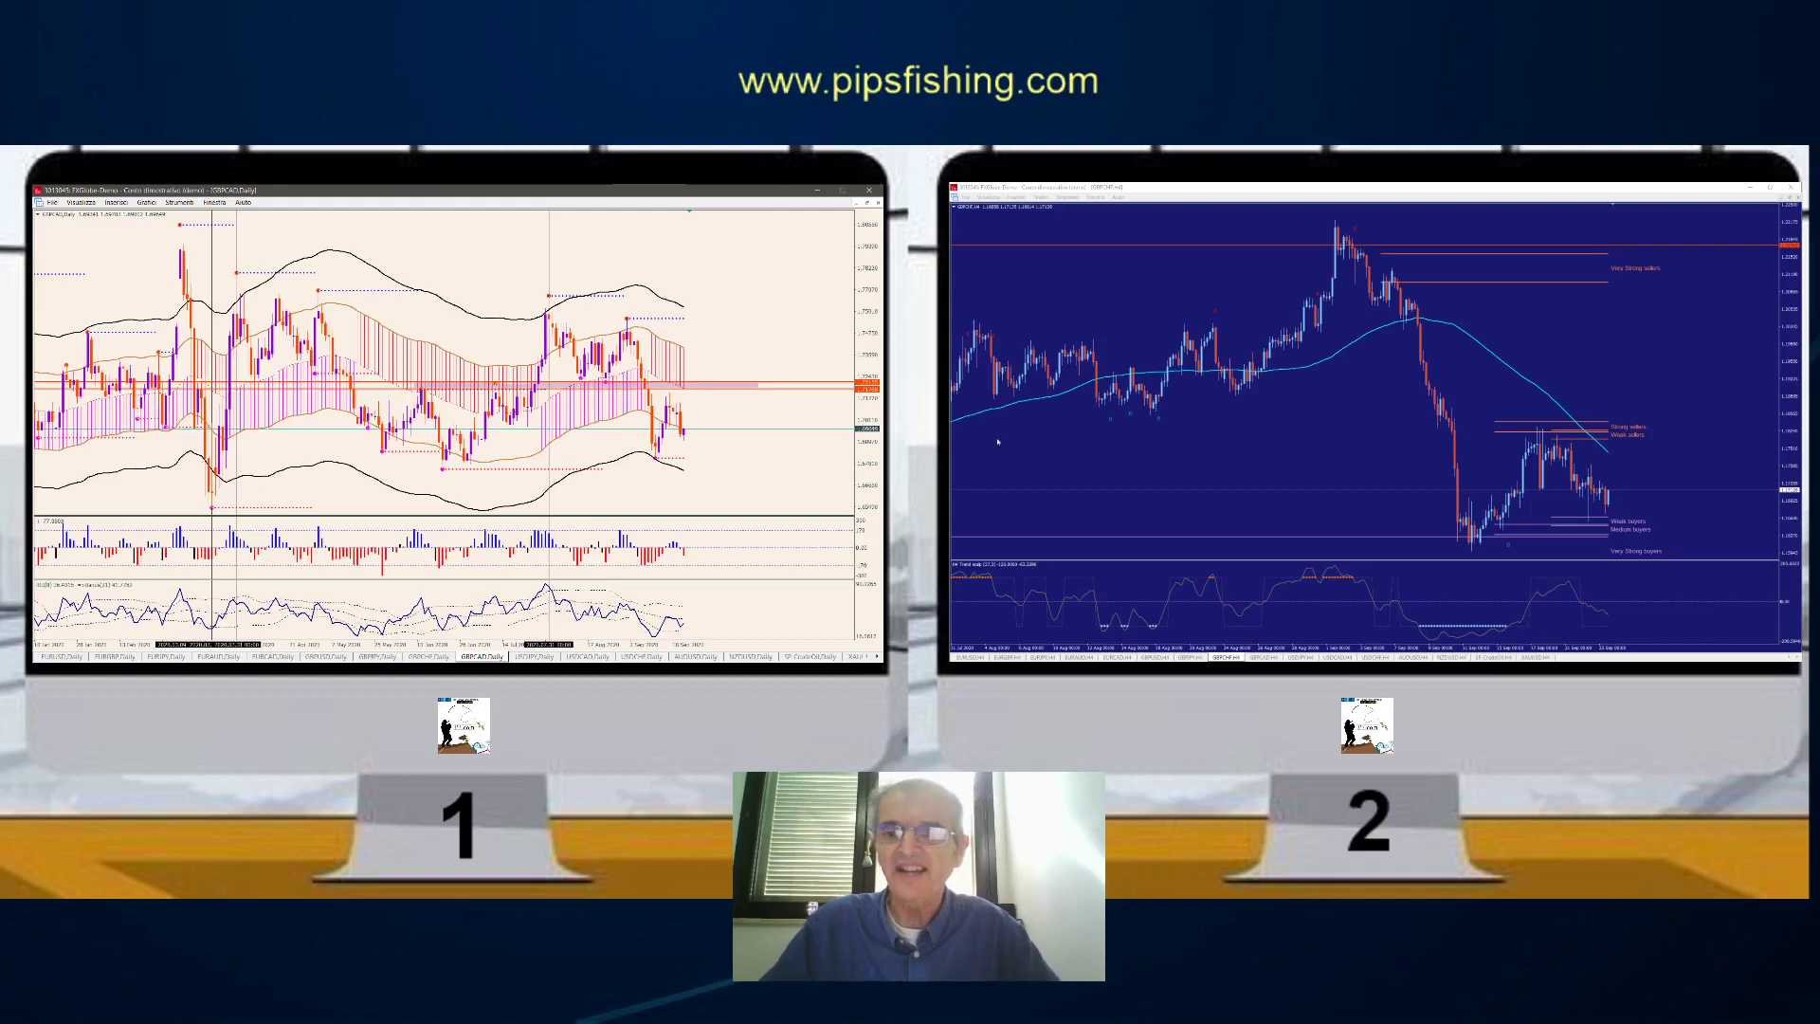
Step: Put GBPCAD H4 on the second screen, then pan and zoom the GBPCAD daily chart to review recent candles
{"action": "left_click", "coordinate": [1266, 658]}
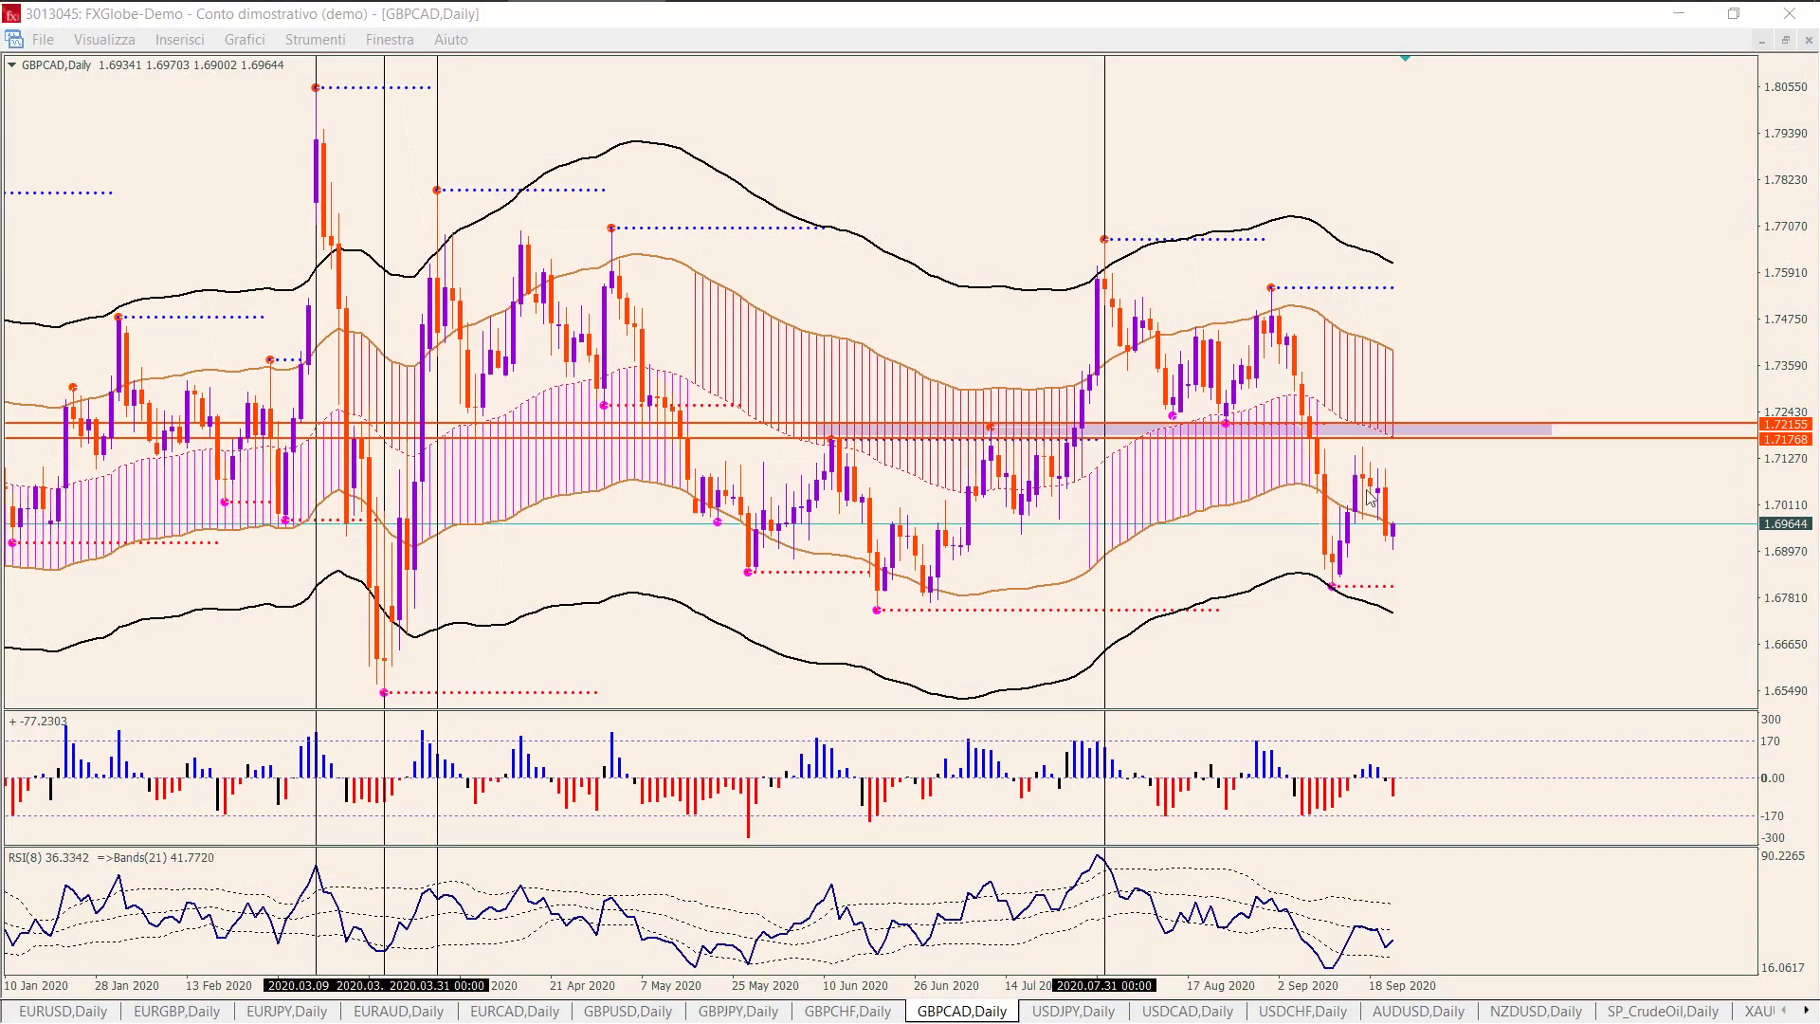
{"action": "left_click_drag", "start_coordinate": [1455, 494], "coordinate": [1461, 498]}
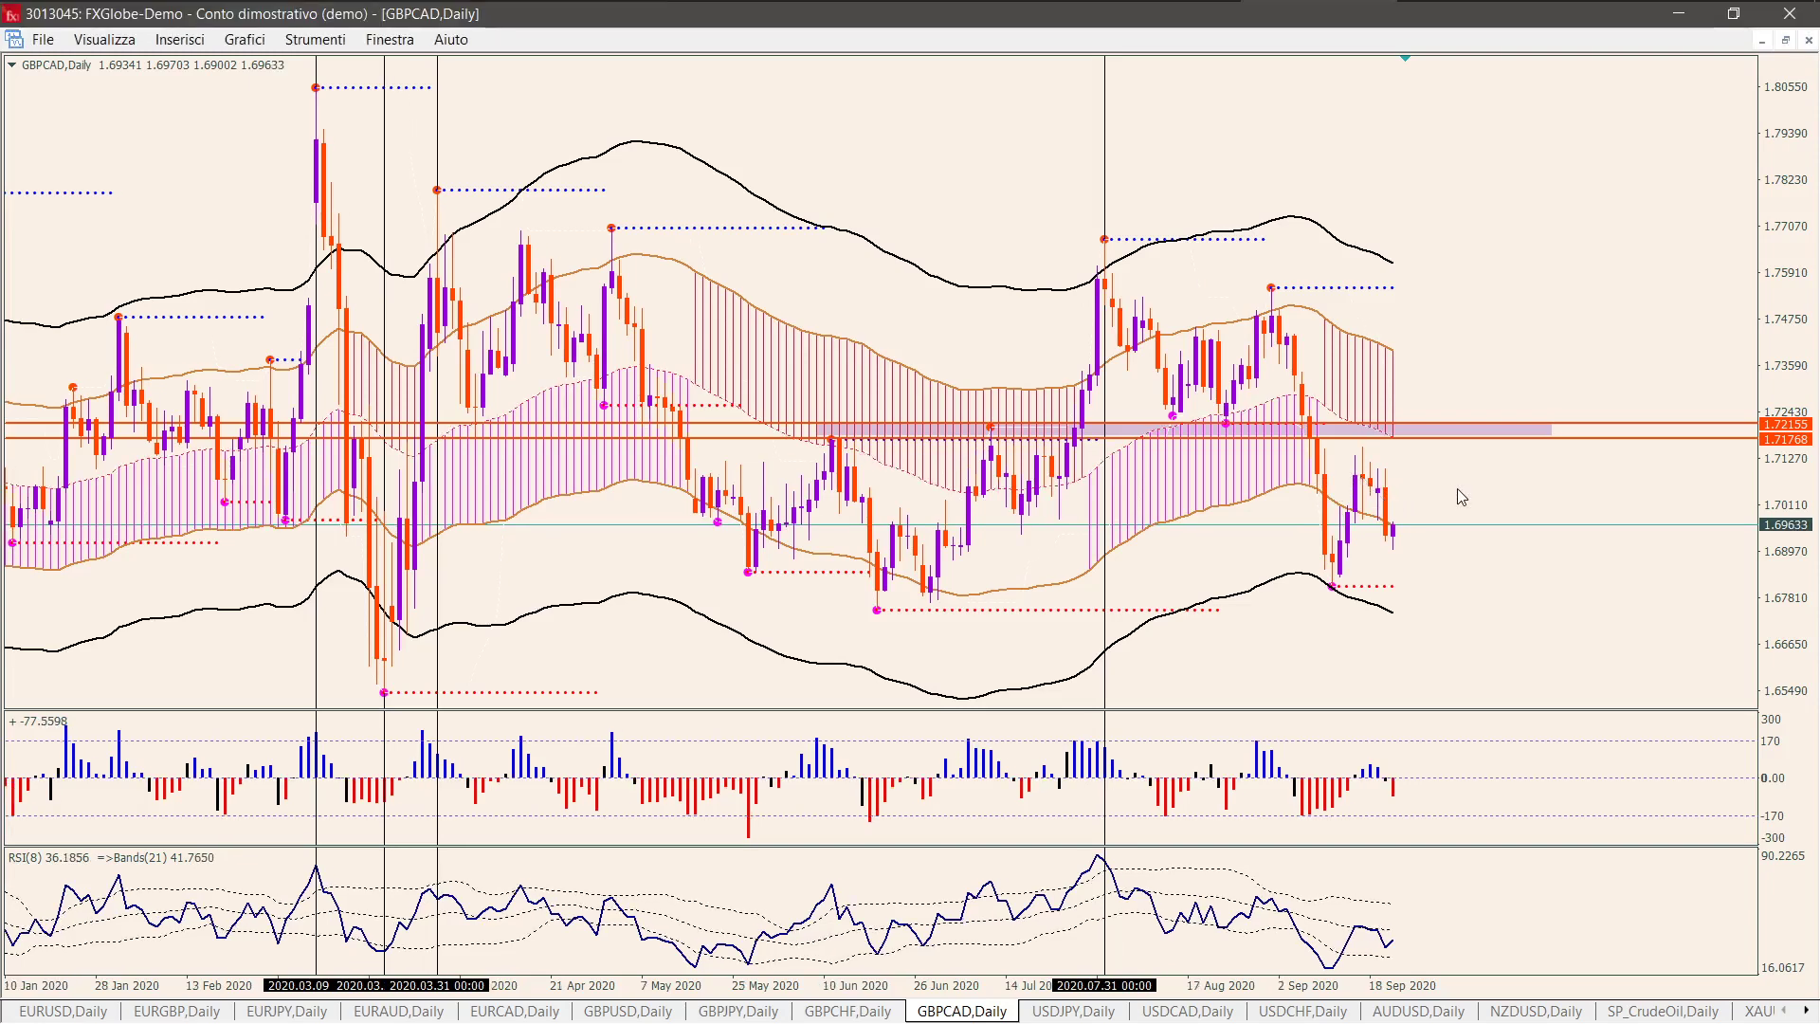
{"action": "key", "text": "plus"}
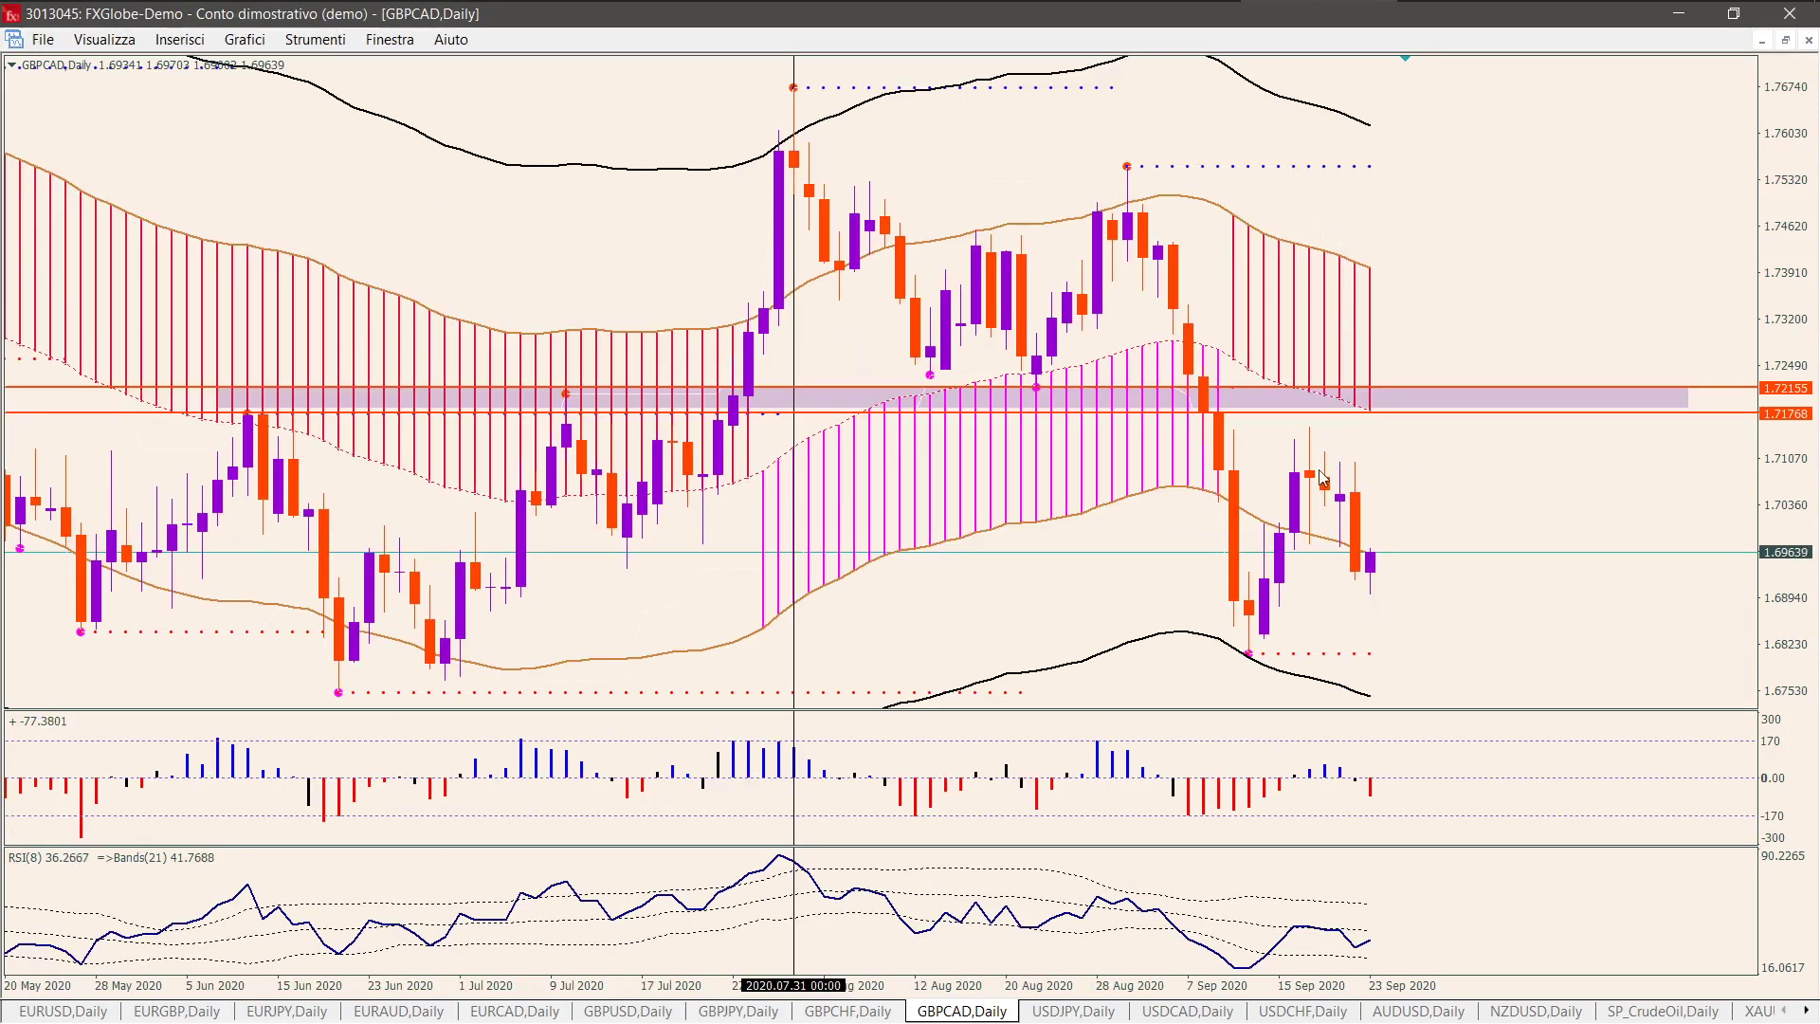
{"action": "mouse_move", "coordinate": [1312, 478]}
{"action": "key", "text": "minus"}
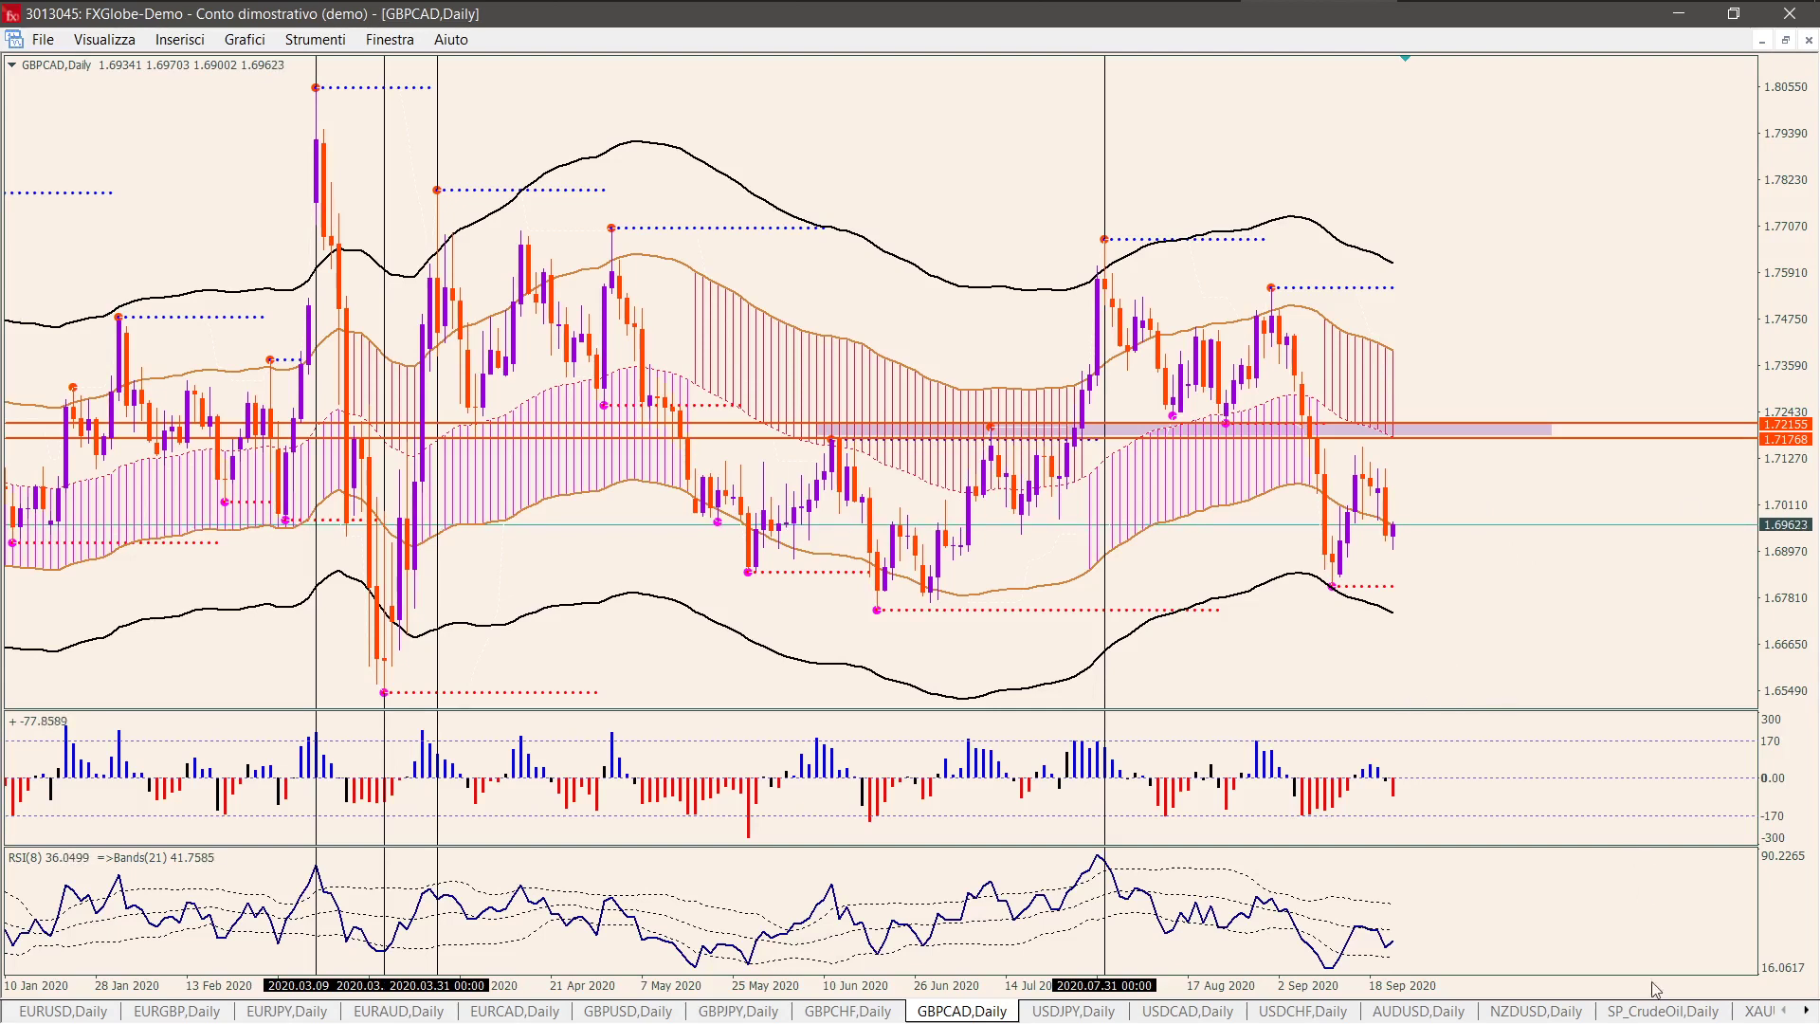
{"action": "left_click", "coordinate": [1662, 1011]}
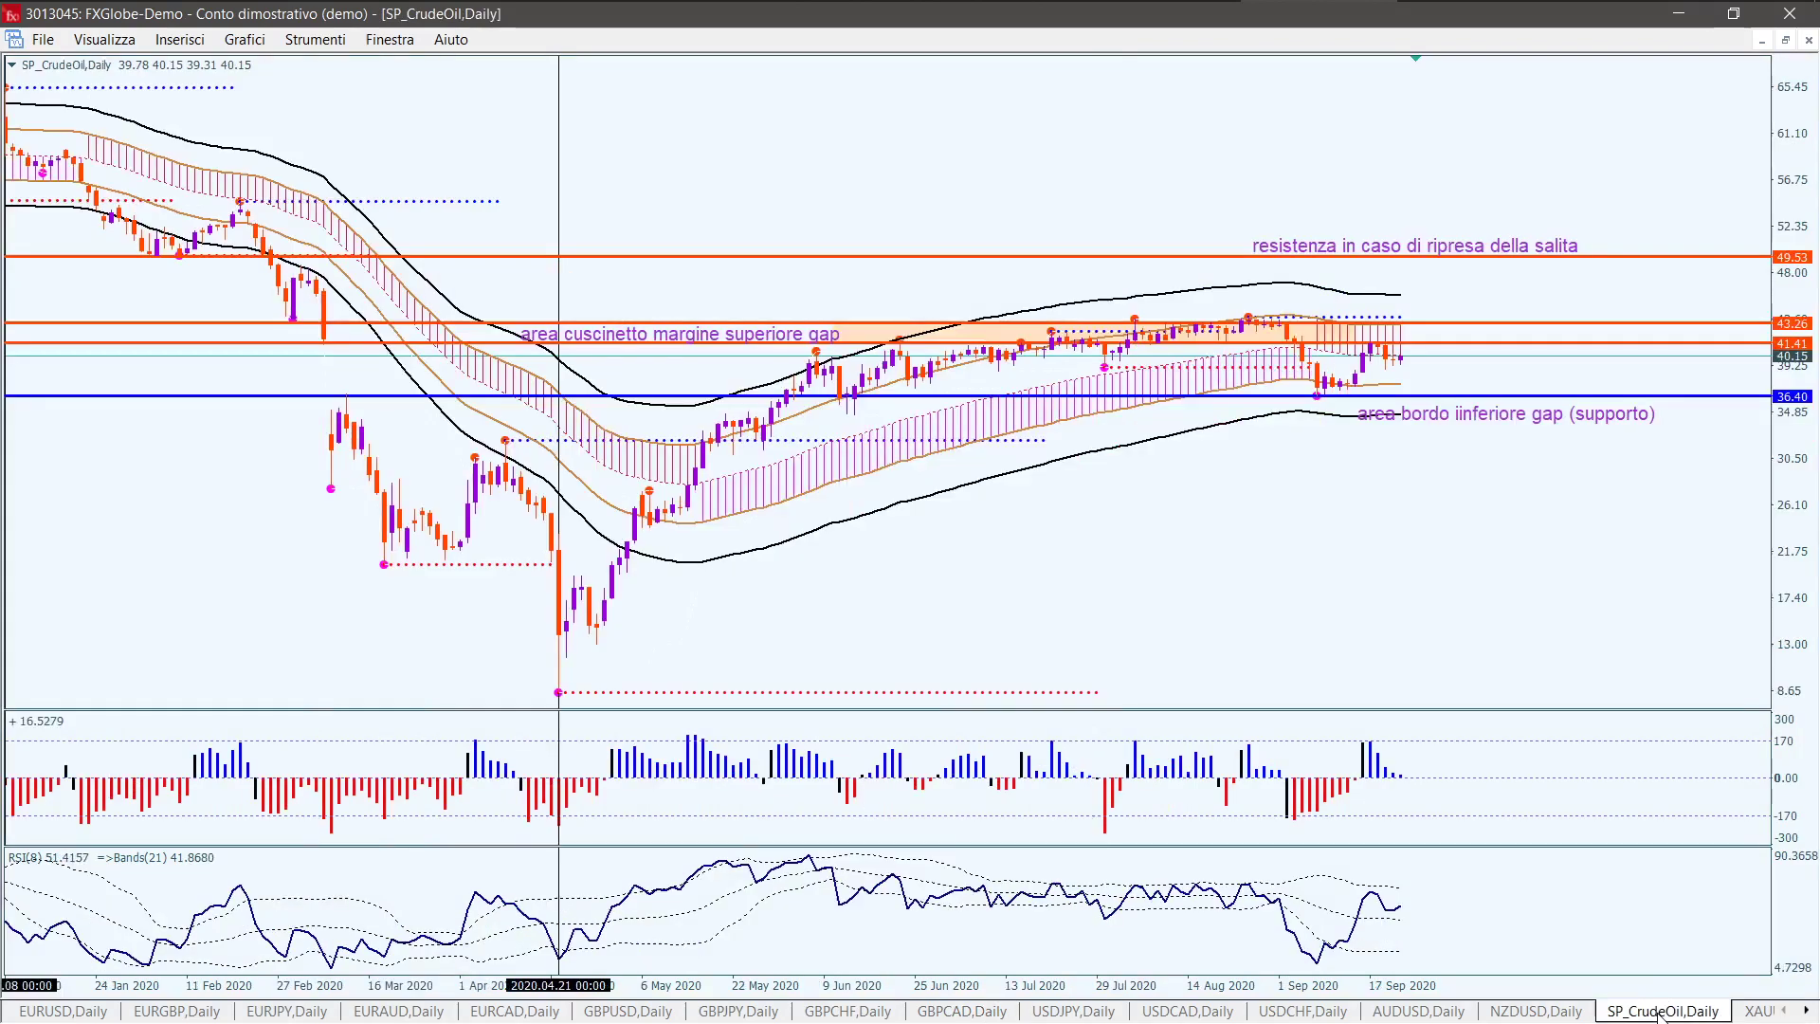
{"action": "key", "text": "plus"}
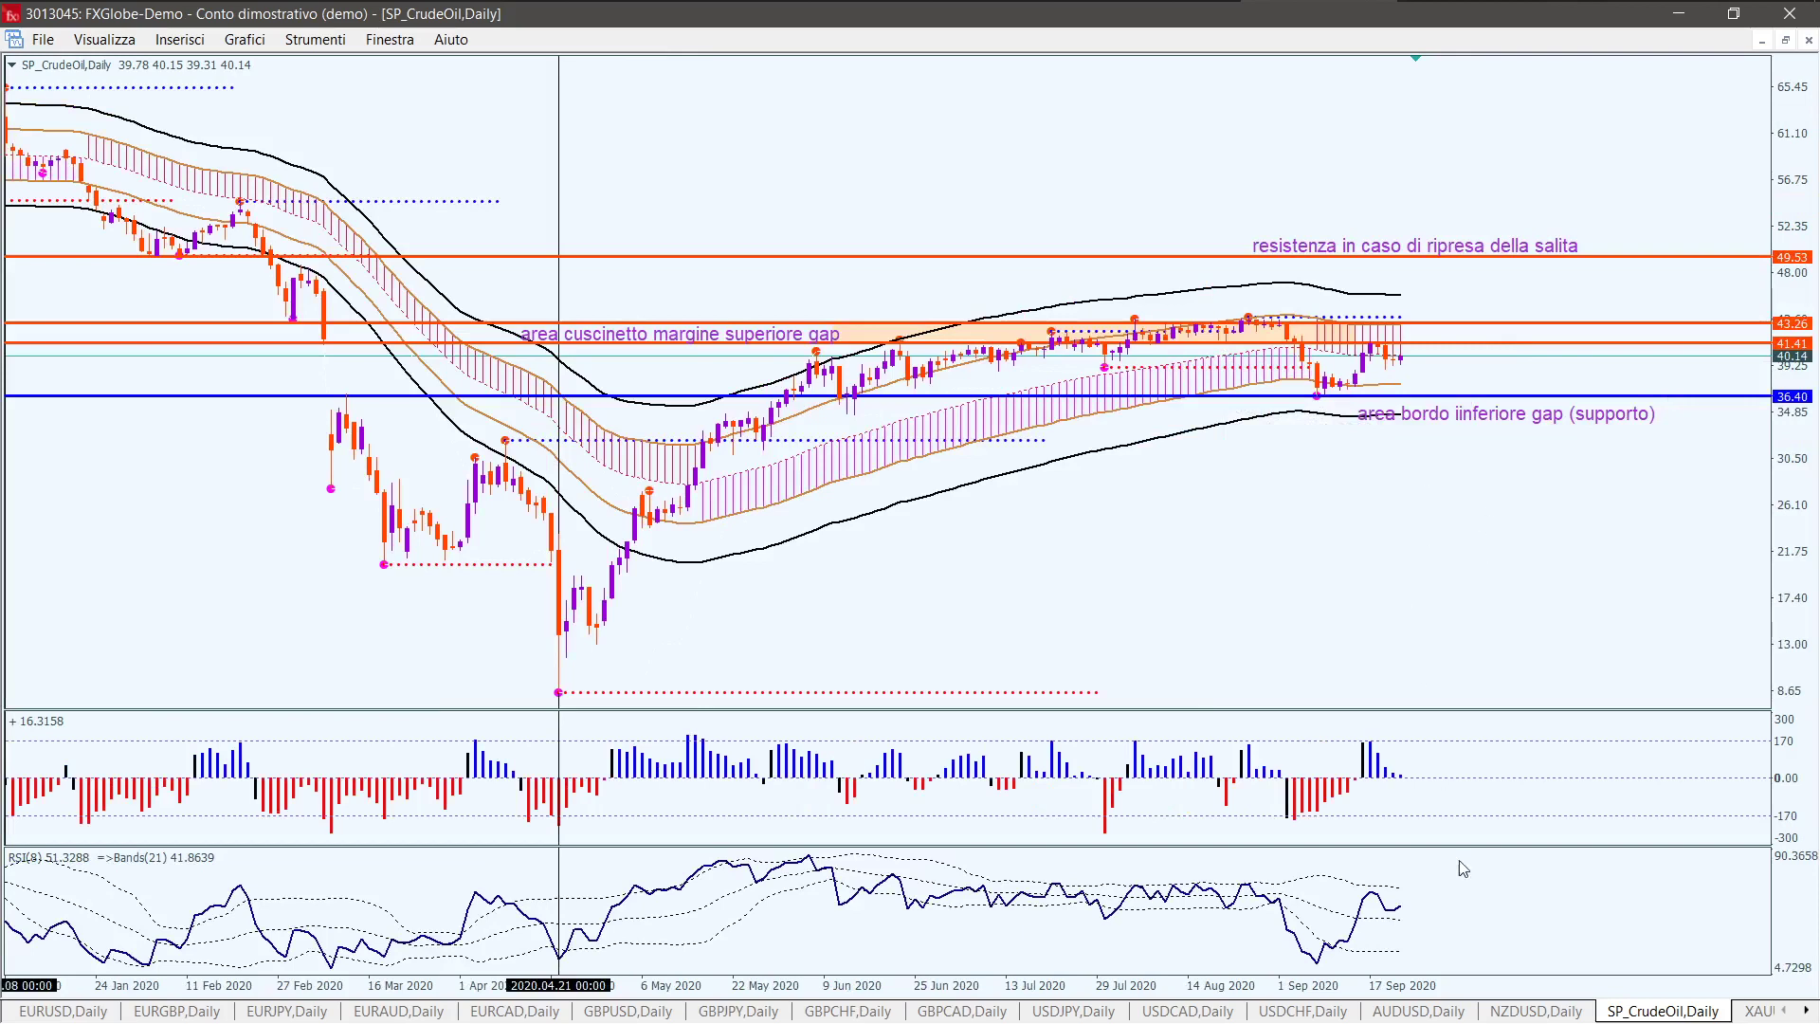
{"action": "left_click", "coordinate": [945, 1010]}
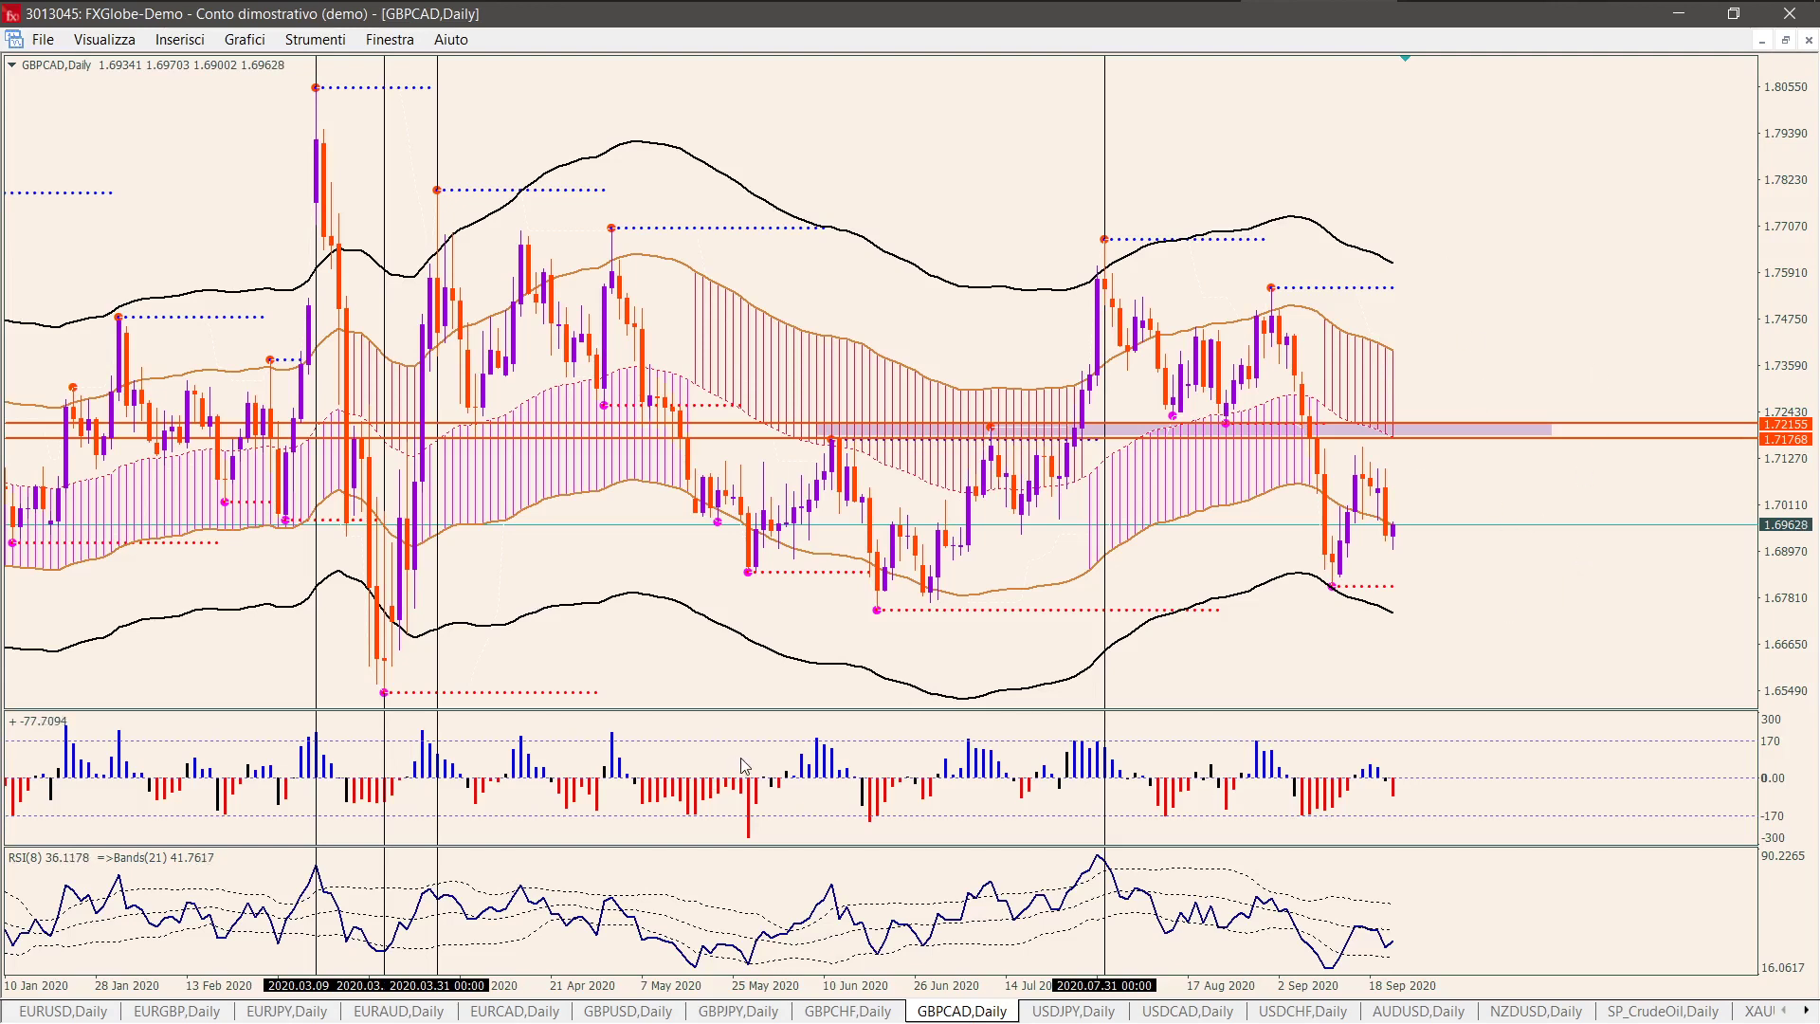
Step: Bring up the USDJPY,Daily chart from the bottom chart tabs
{"action": "left_click", "coordinate": [1051, 1013]}
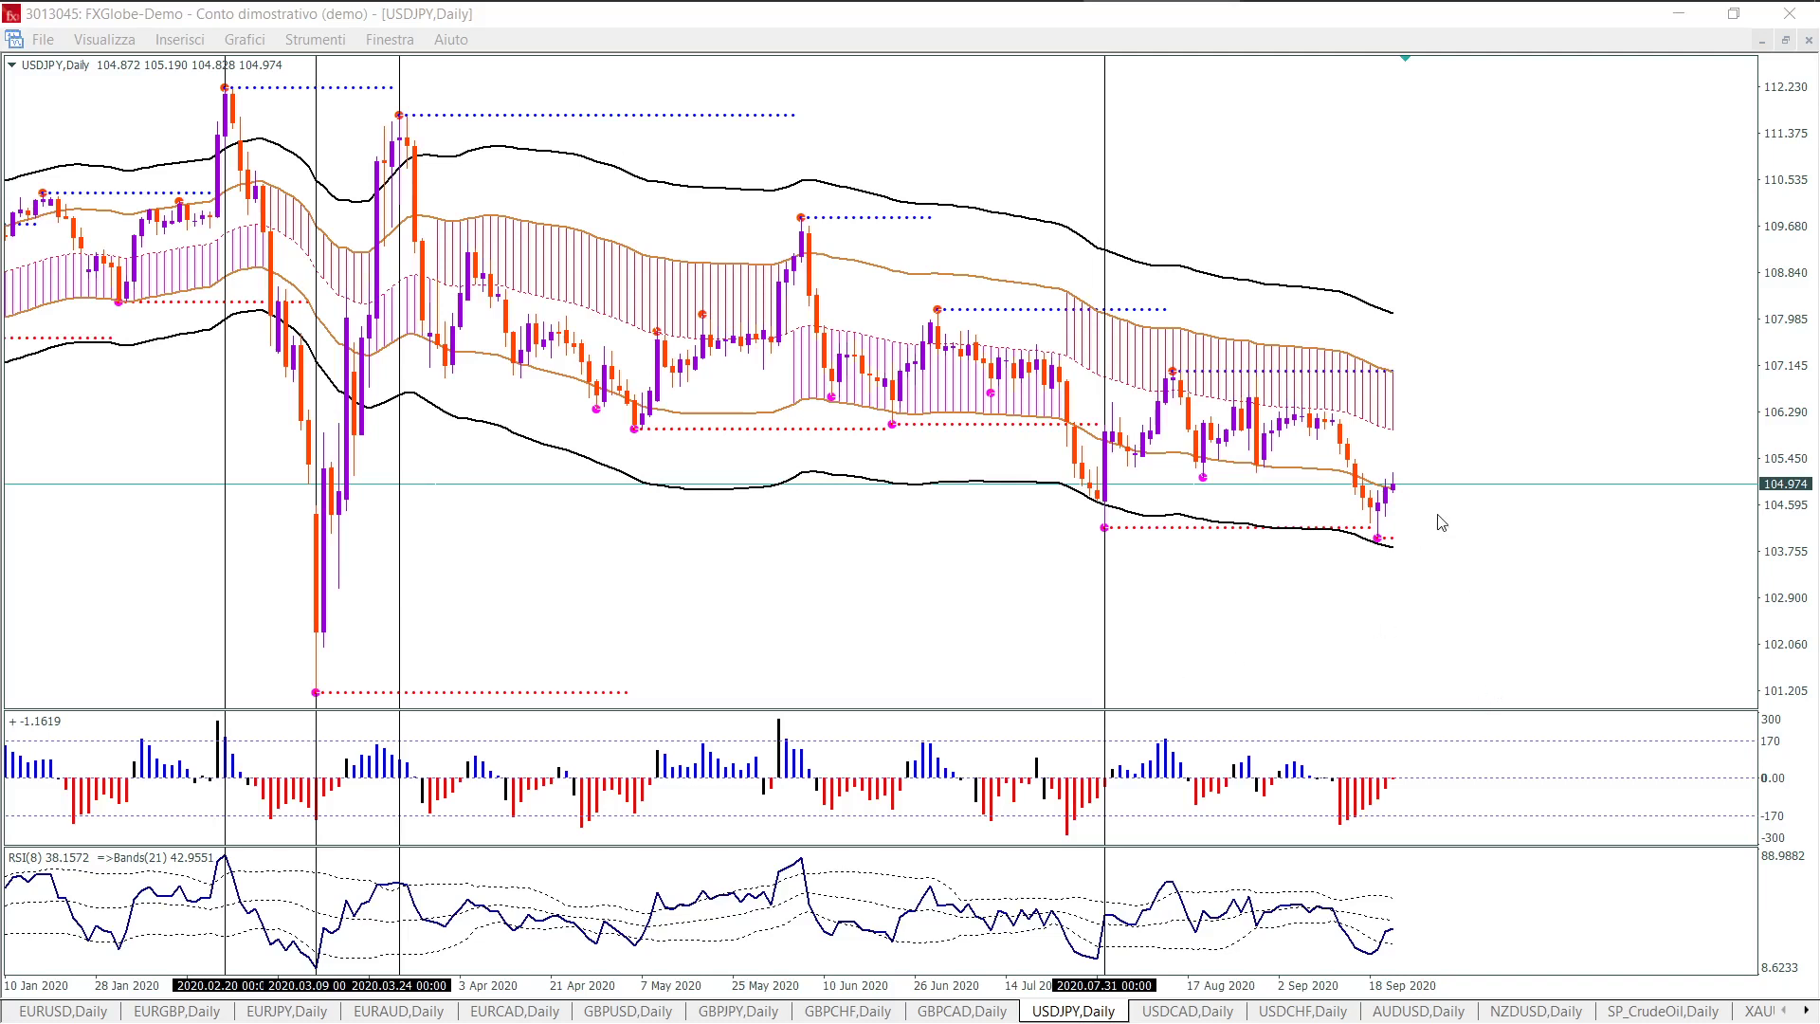
{"action": "left_click", "coordinate": [1465, 565]}
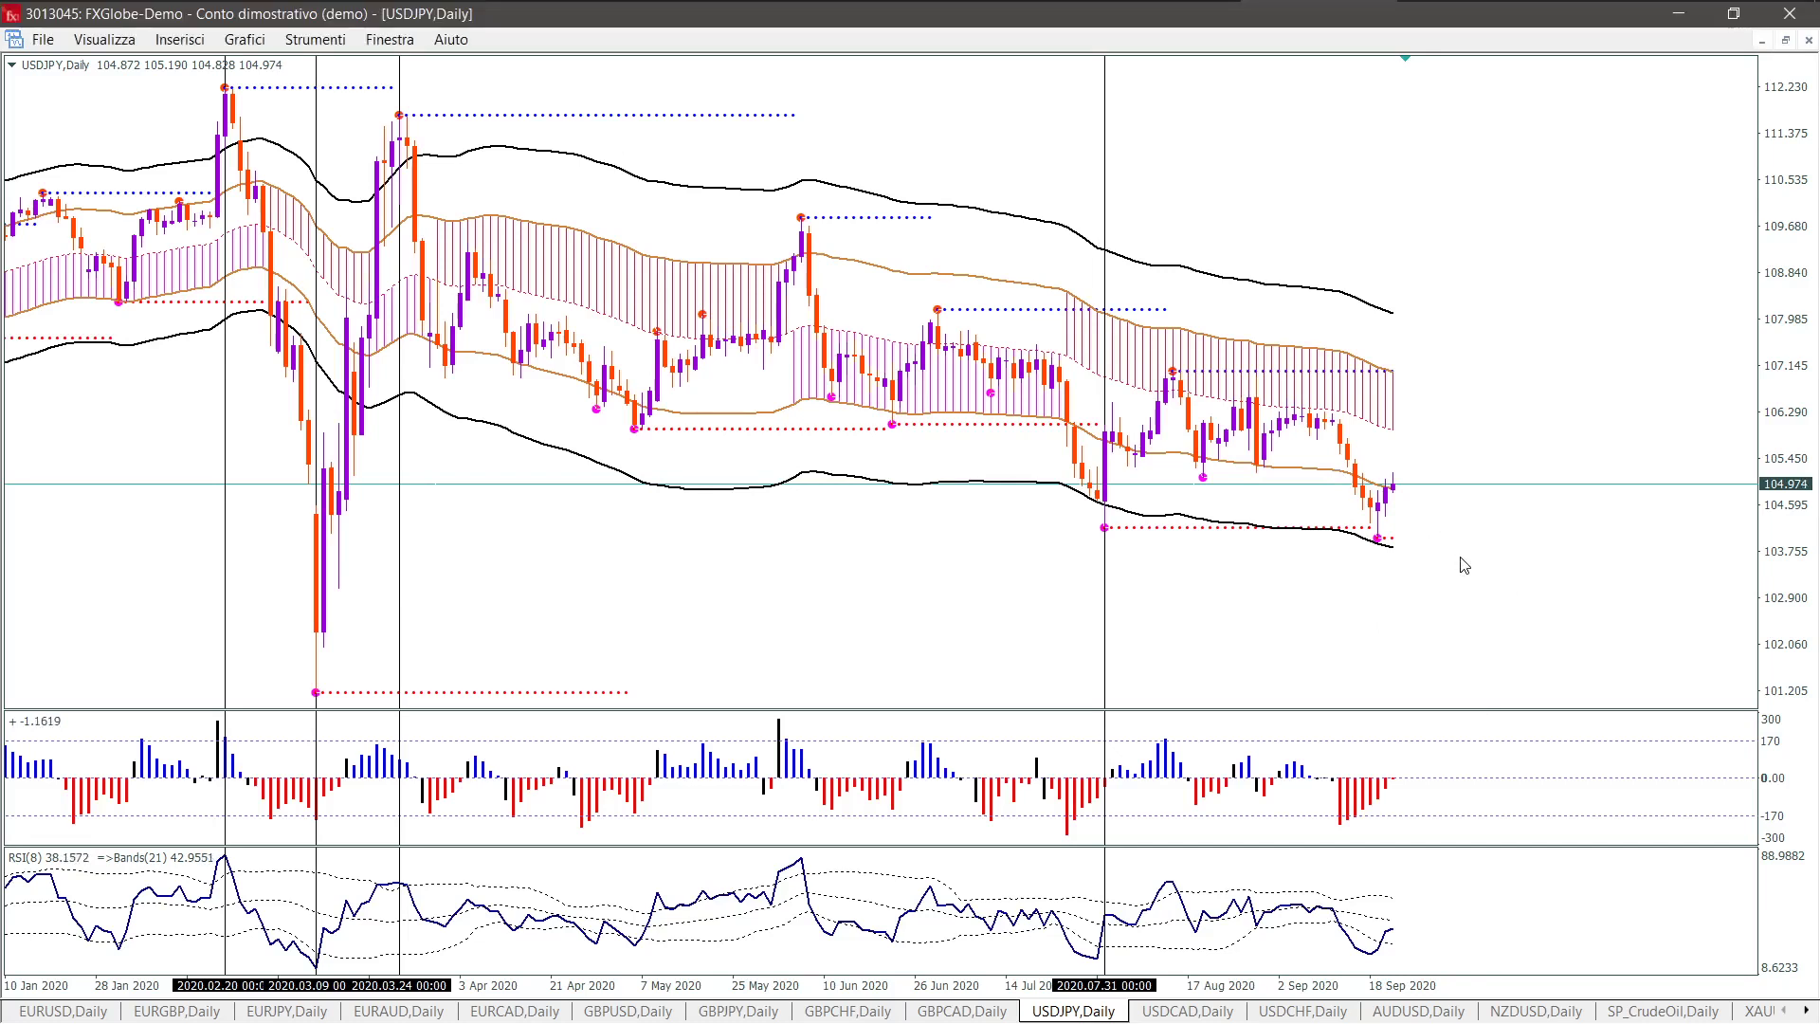
{"action": "key", "text": "plus"}
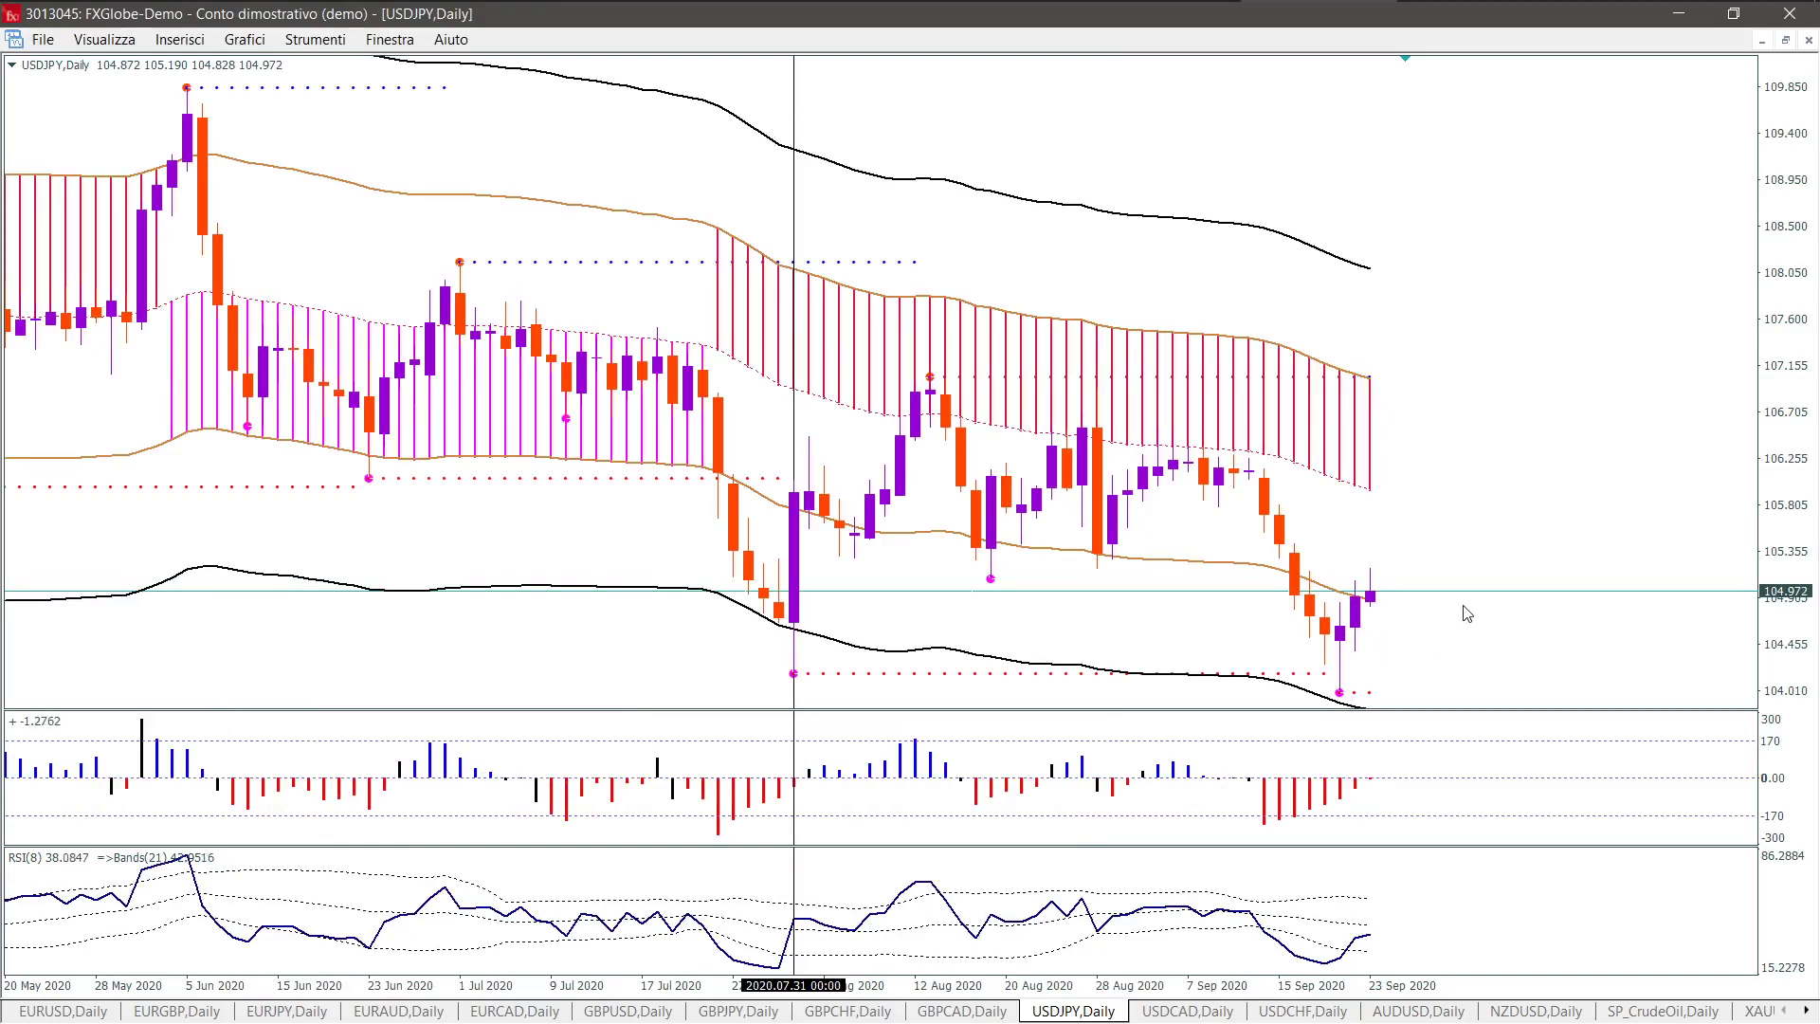
{"action": "key", "text": "minus"}
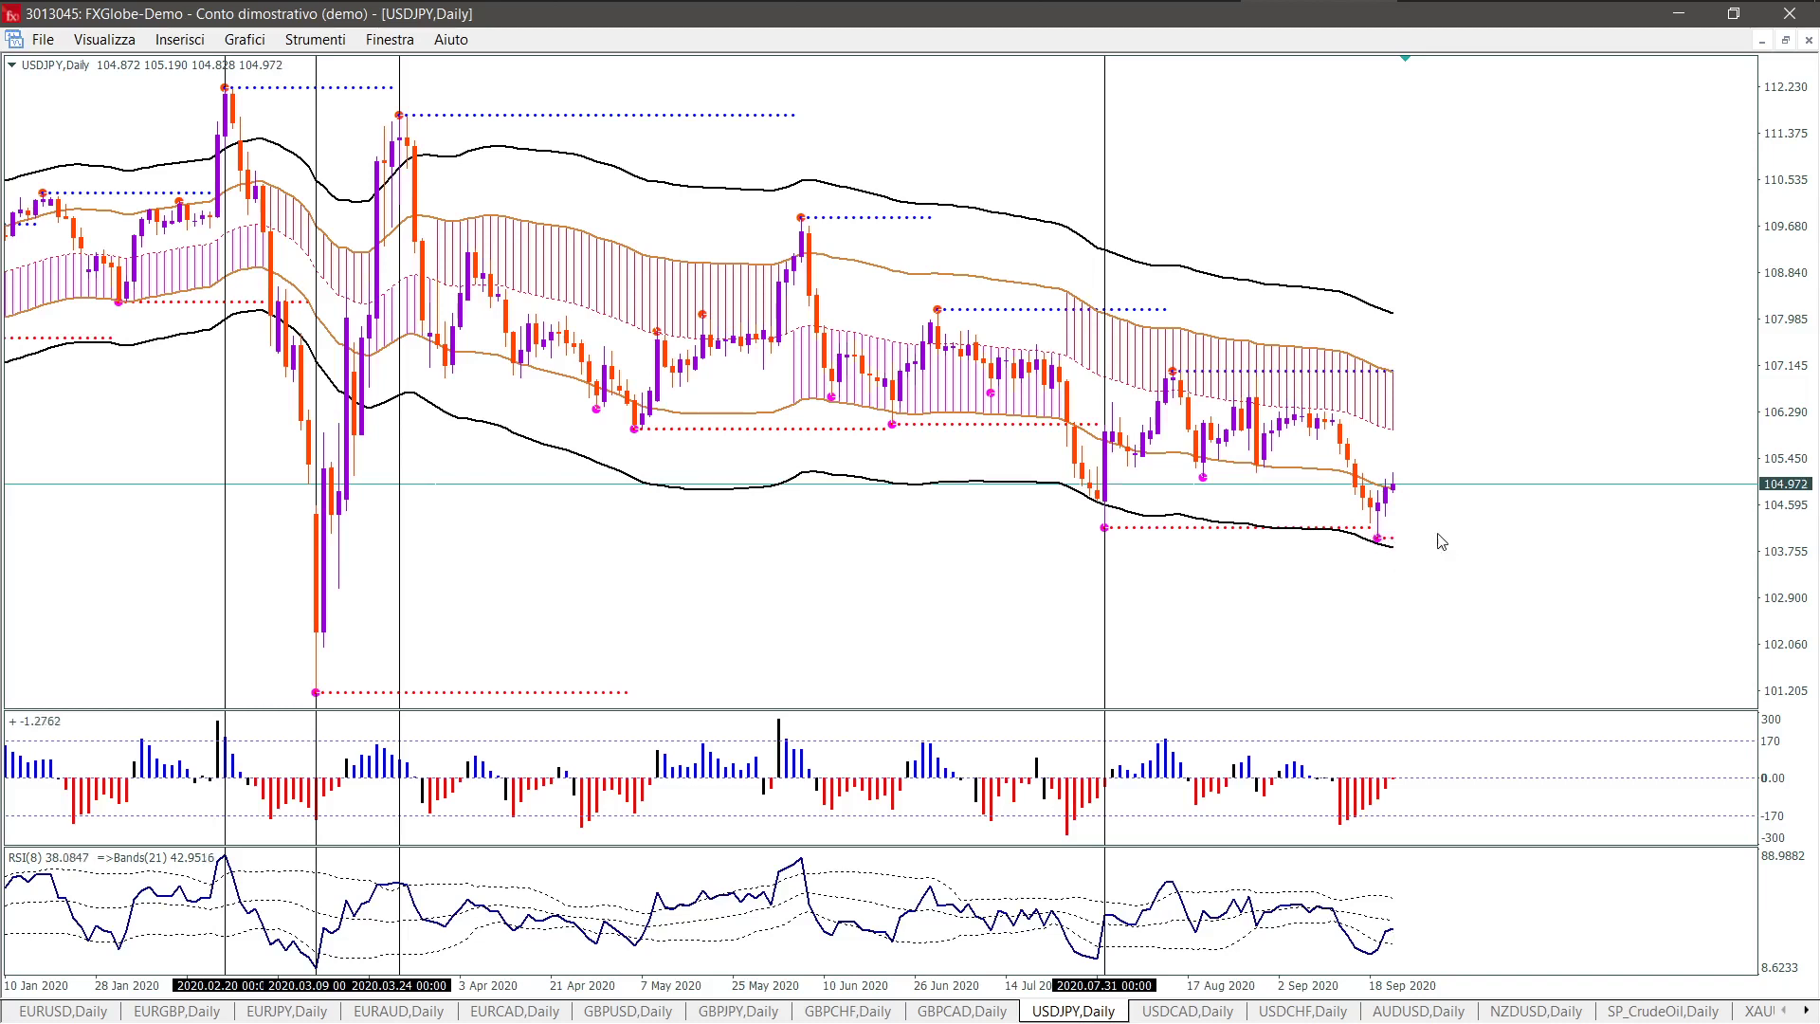
{"action": "key", "text": "plus"}
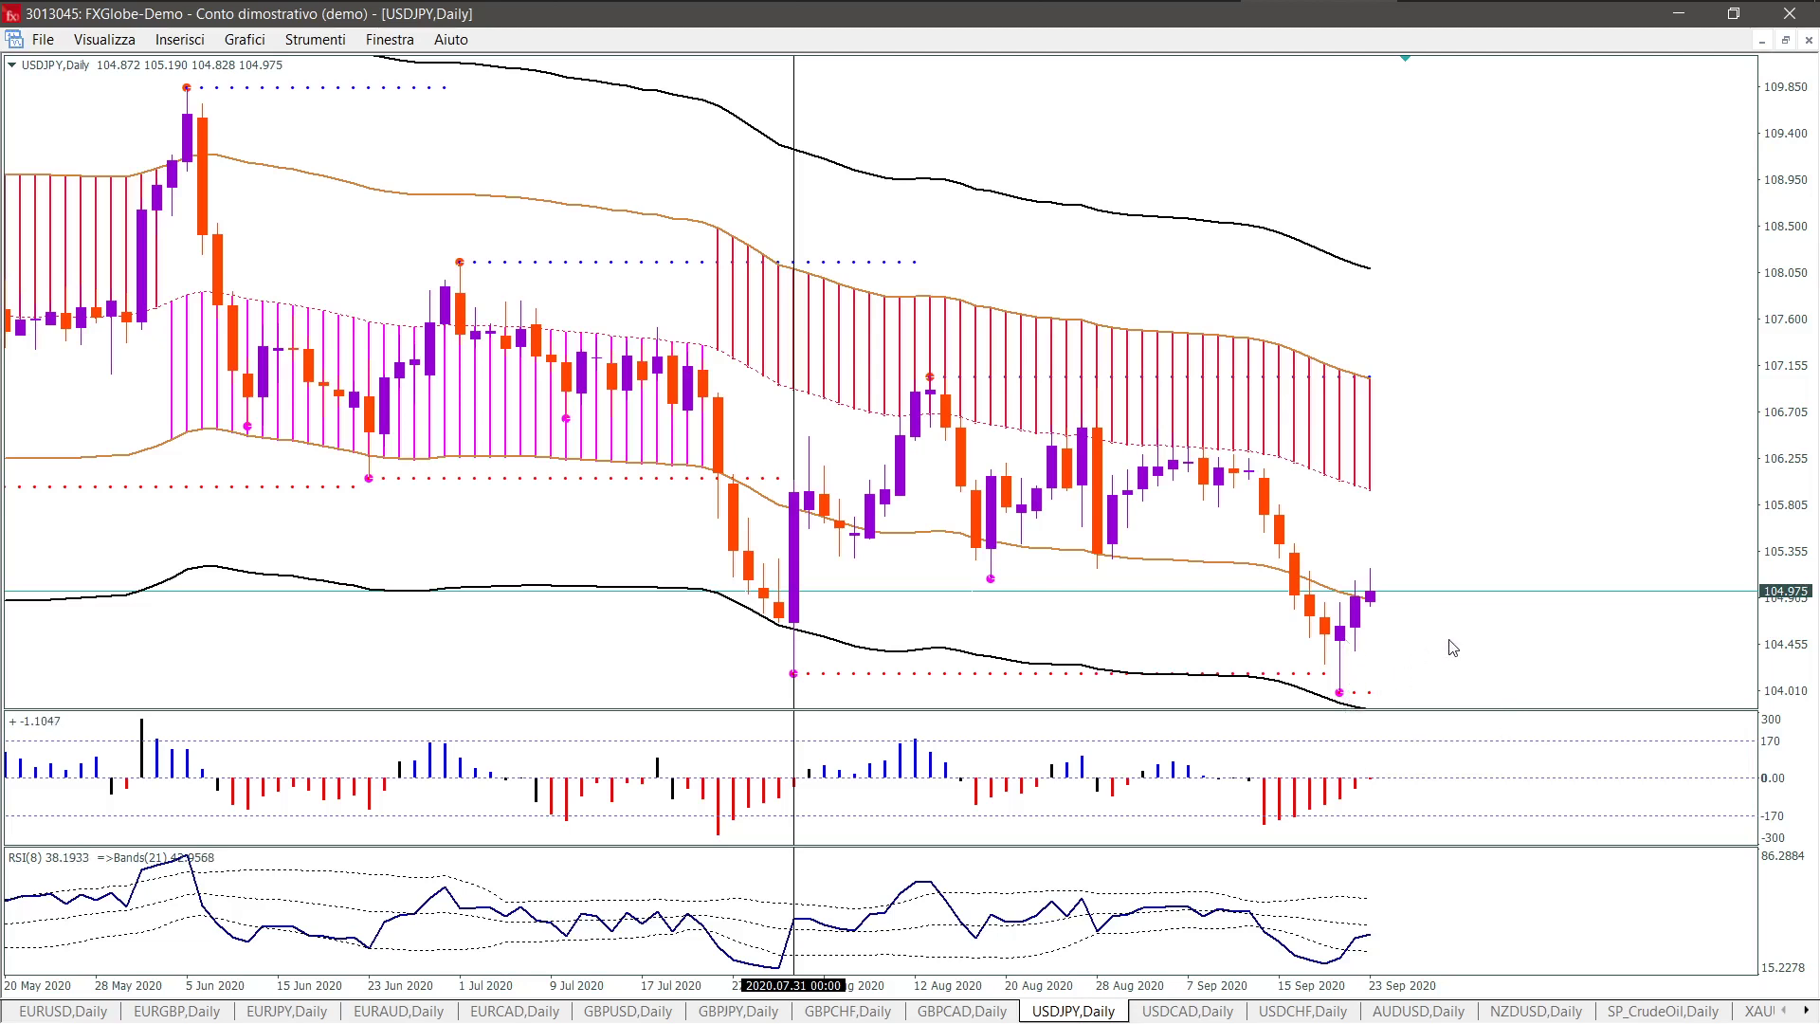
{"action": "key", "text": "minus"}
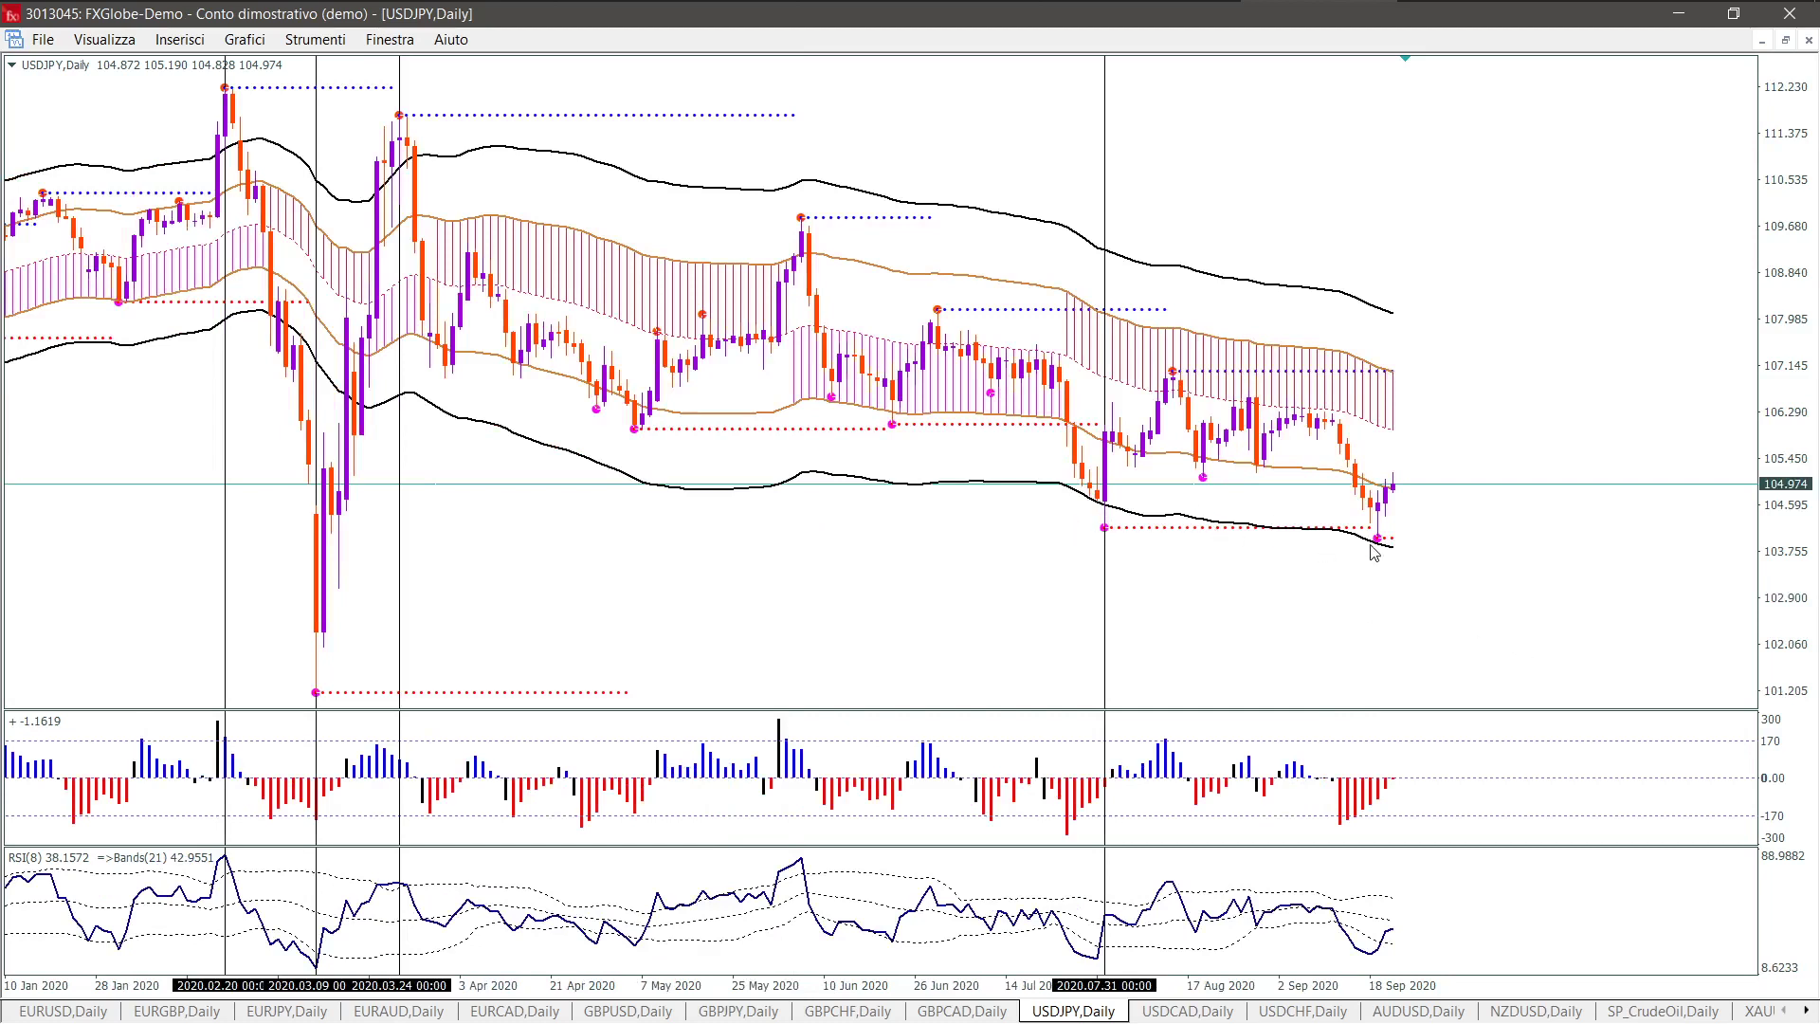
{"action": "mouse_move", "coordinate": [1379, 547]}
{"action": "mouse_move", "coordinate": [1141, 512]}
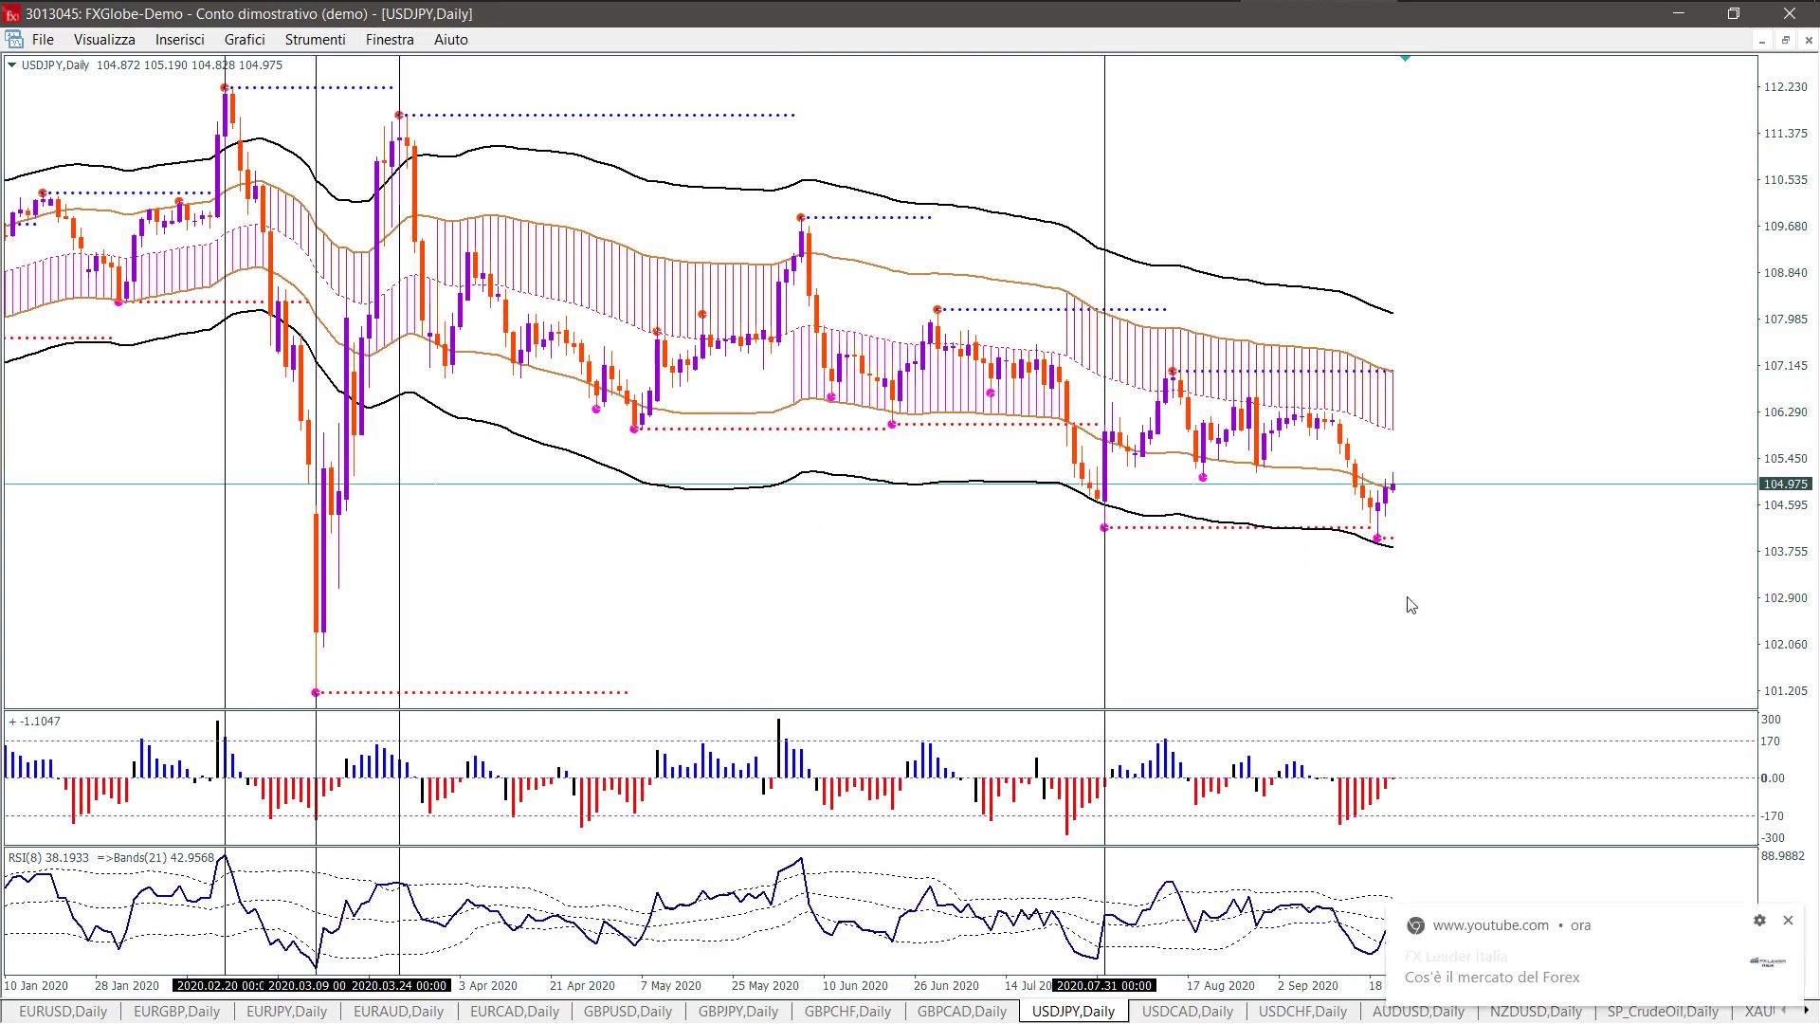
{"action": "left_click", "coordinate": [1789, 923]}
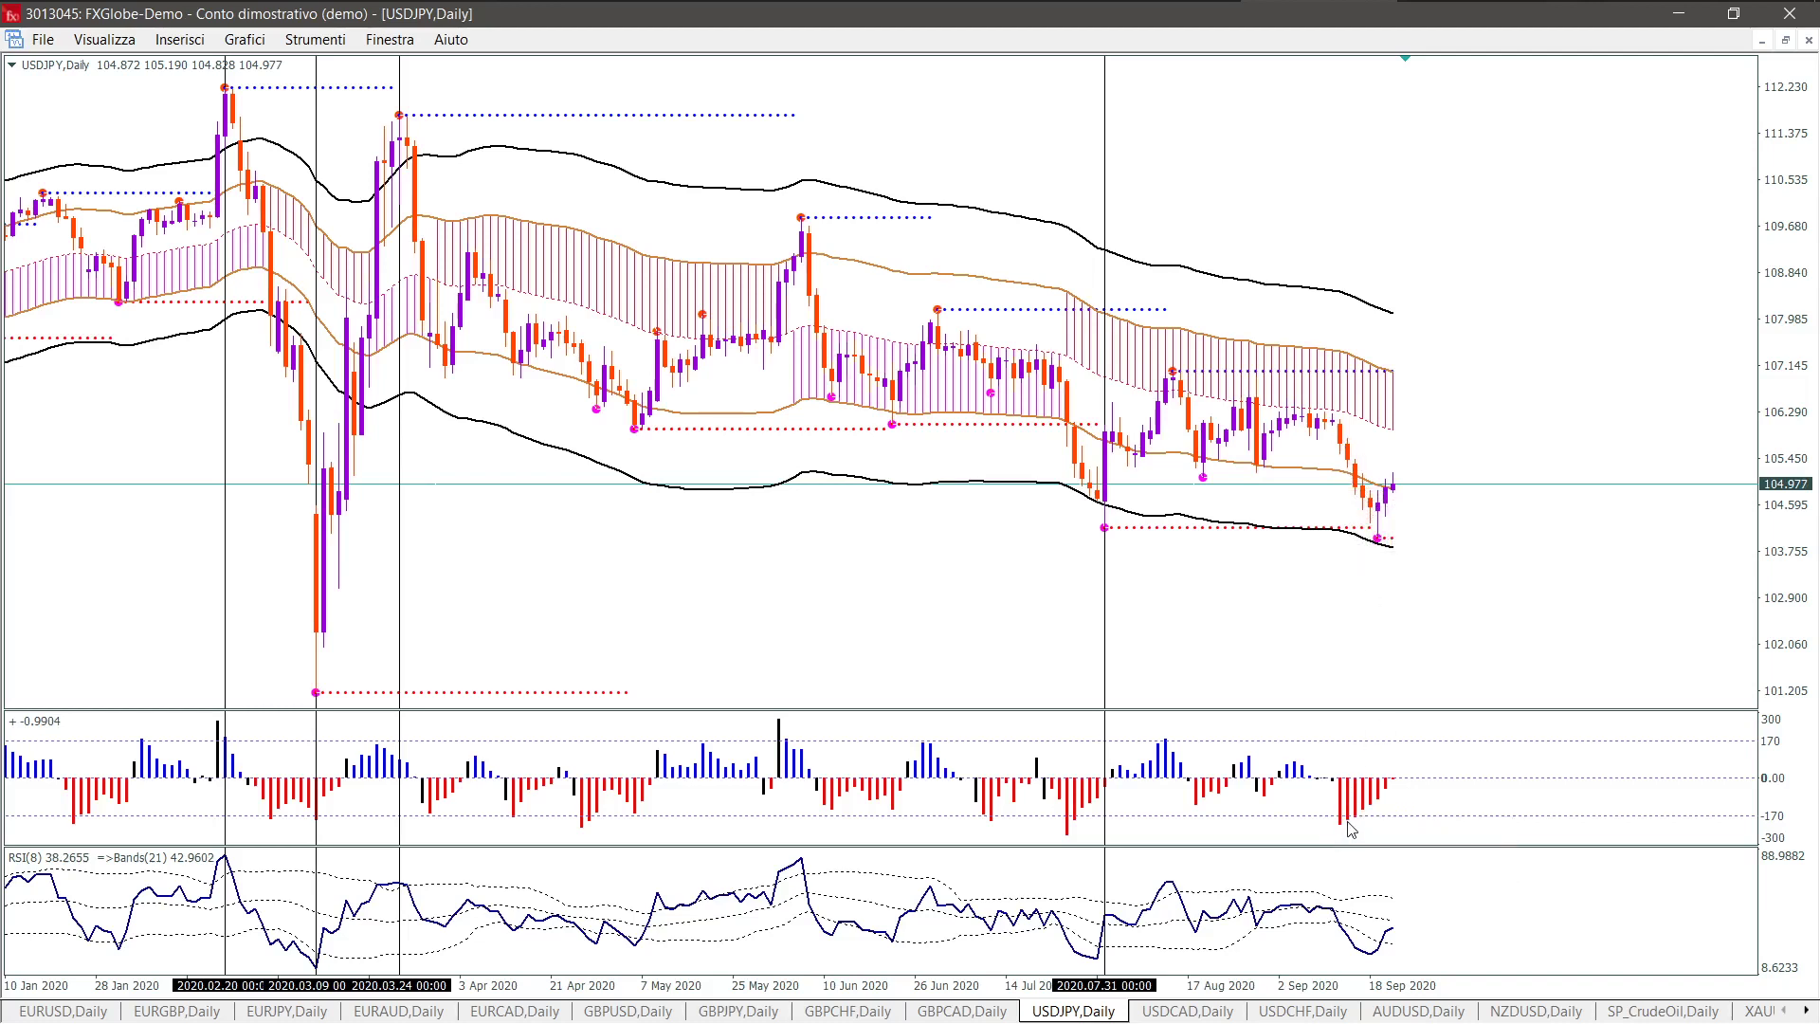
{"action": "mouse_move", "coordinate": [1385, 811]}
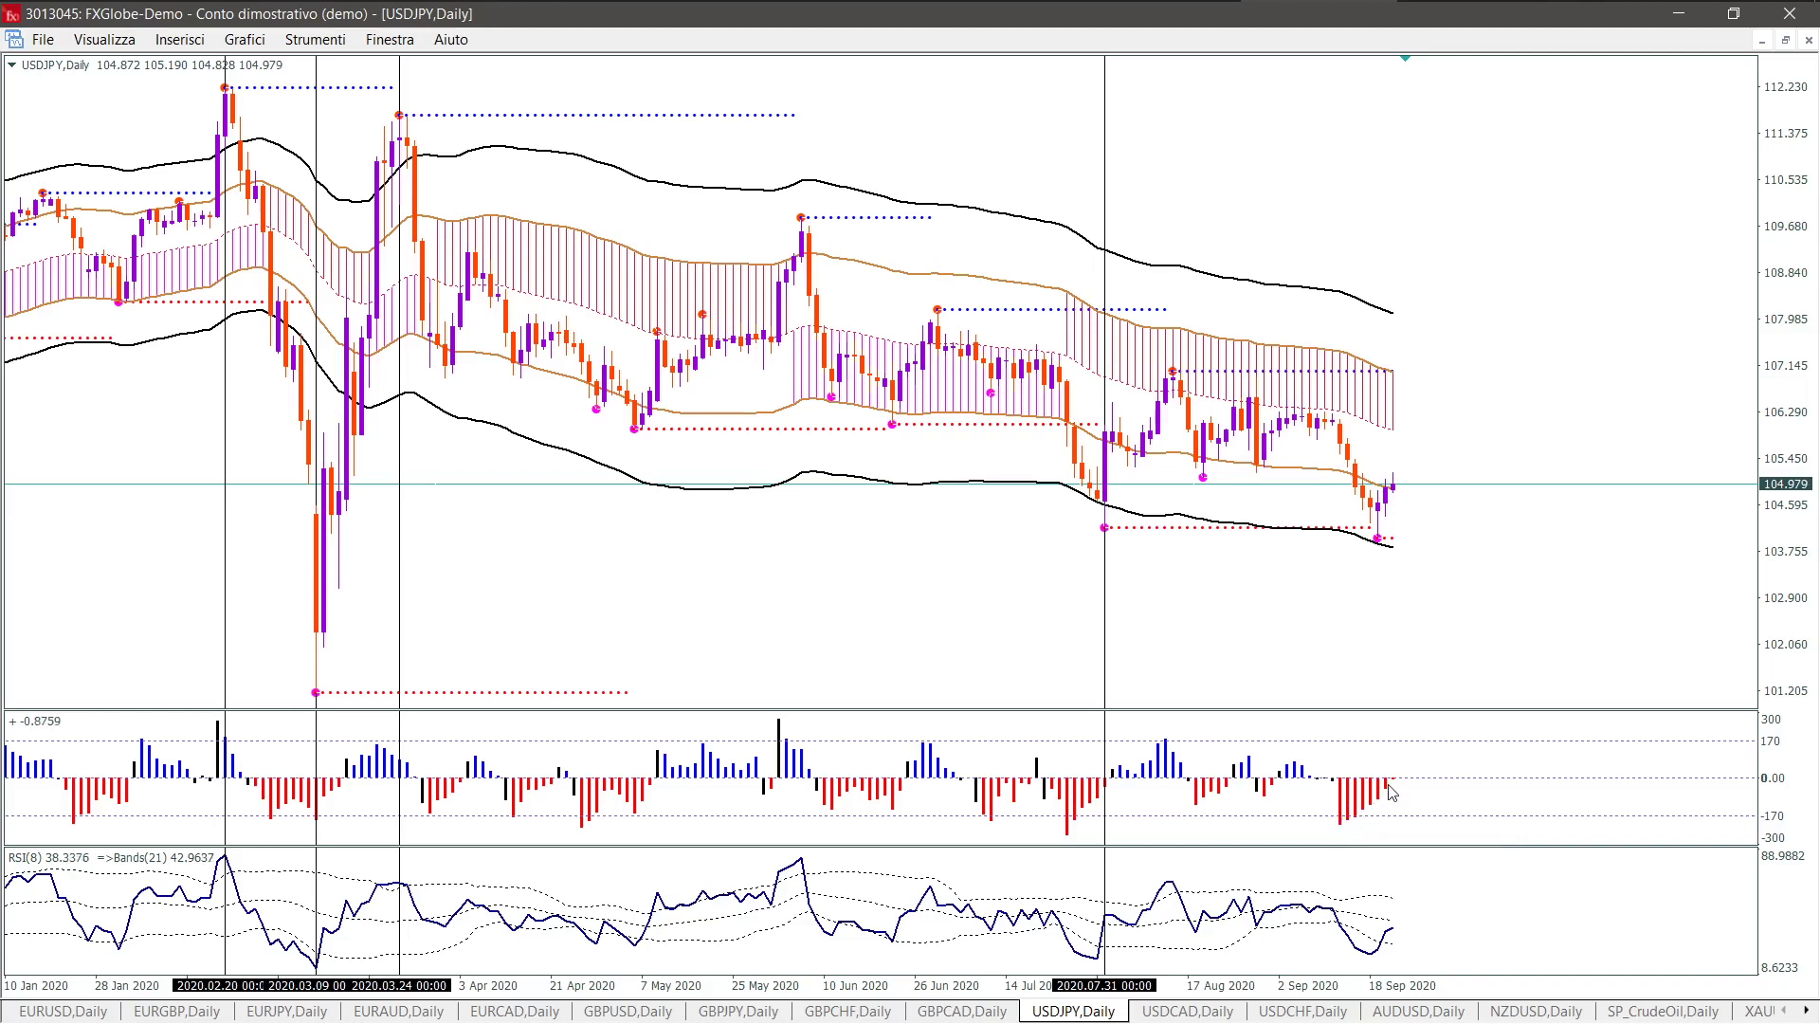
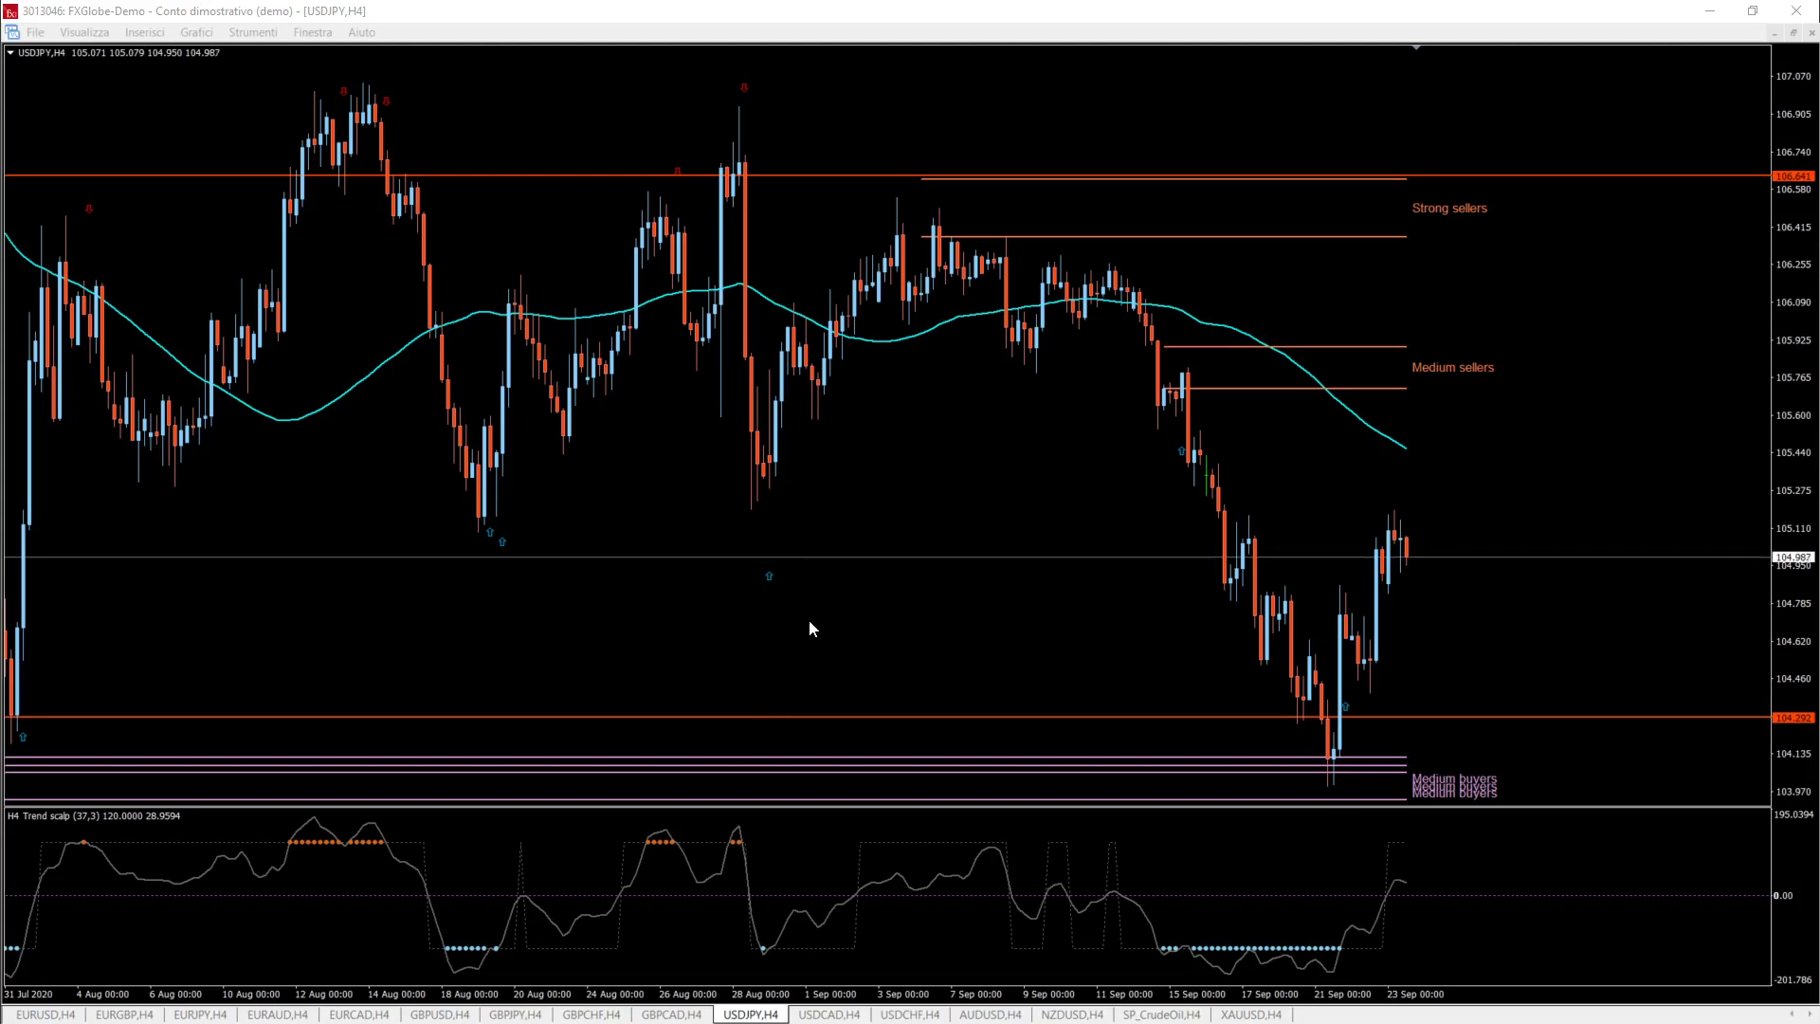
Step: Place a horizontal line at about 105.16 on the USDJPY H4 chart, just above price
{"action": "left_click_drag", "start_coordinate": [1790, 324], "coordinate": [1782, 497]}
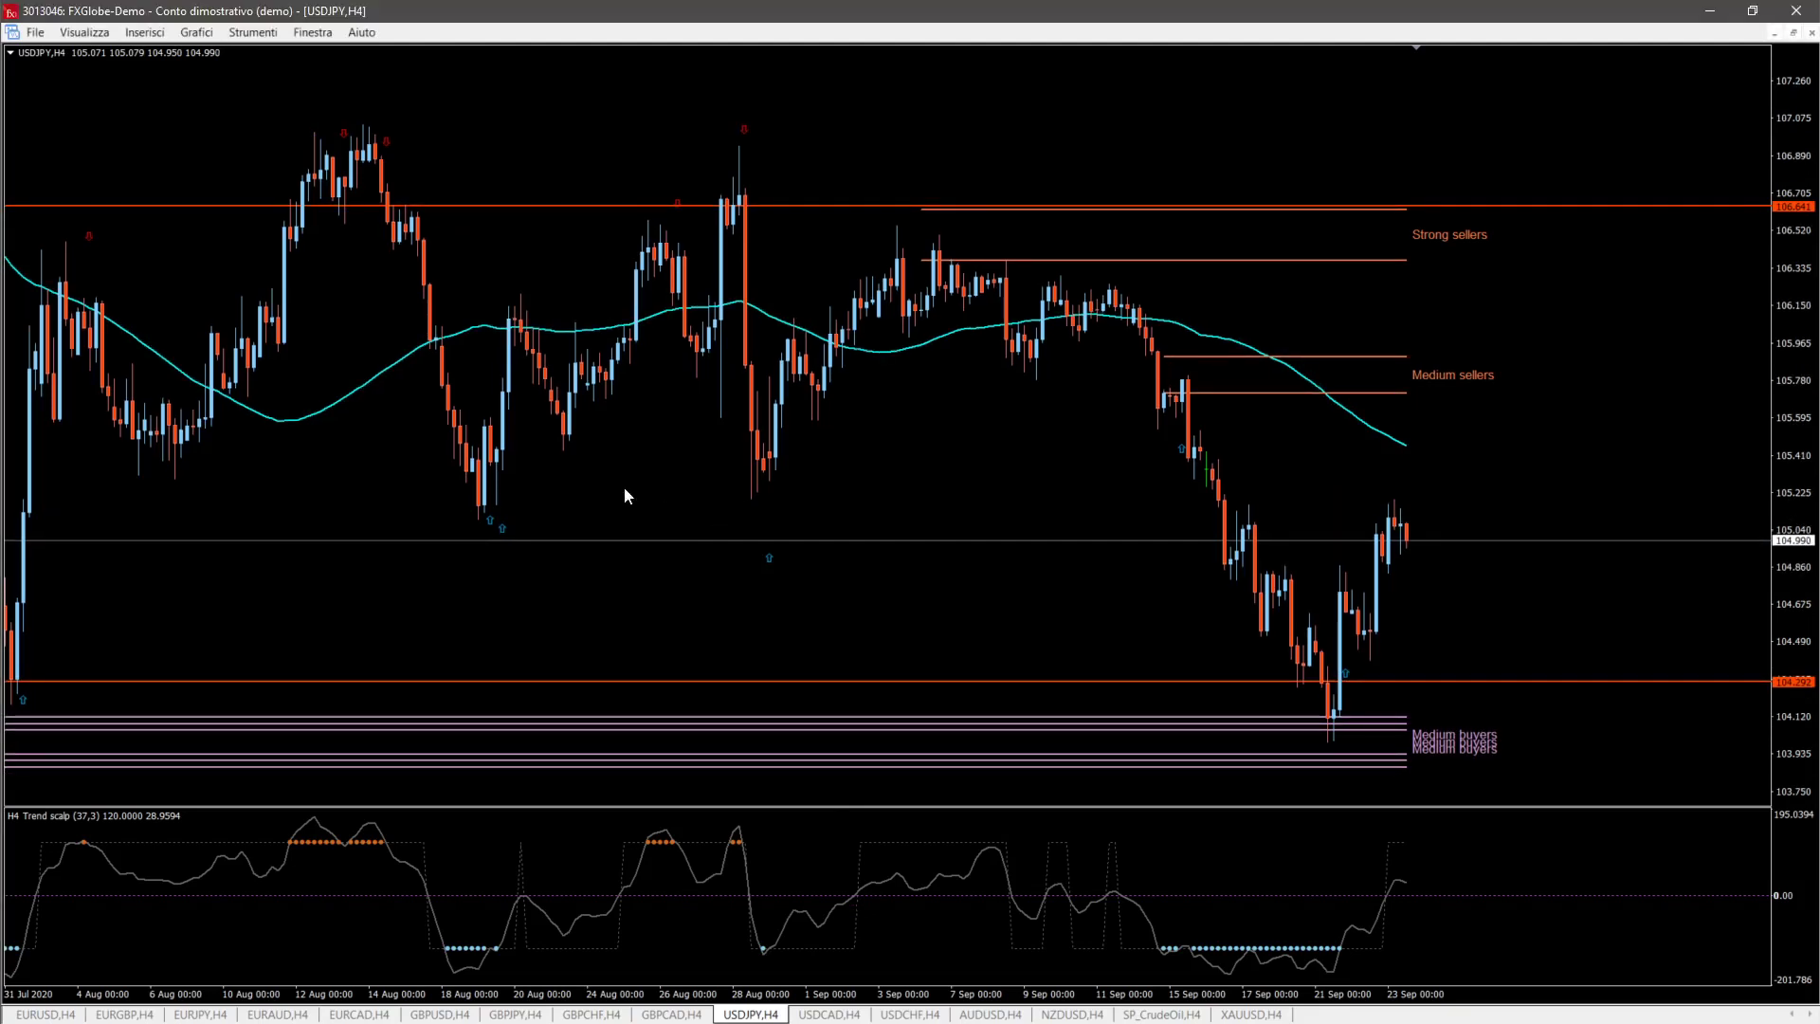
{"action": "scroll", "coordinate": [616, 531], "scroll_direction": "up", "scroll_amount": 4}
{"action": "scroll", "coordinate": [576, 559], "scroll_direction": "down", "scroll_amount": 3}
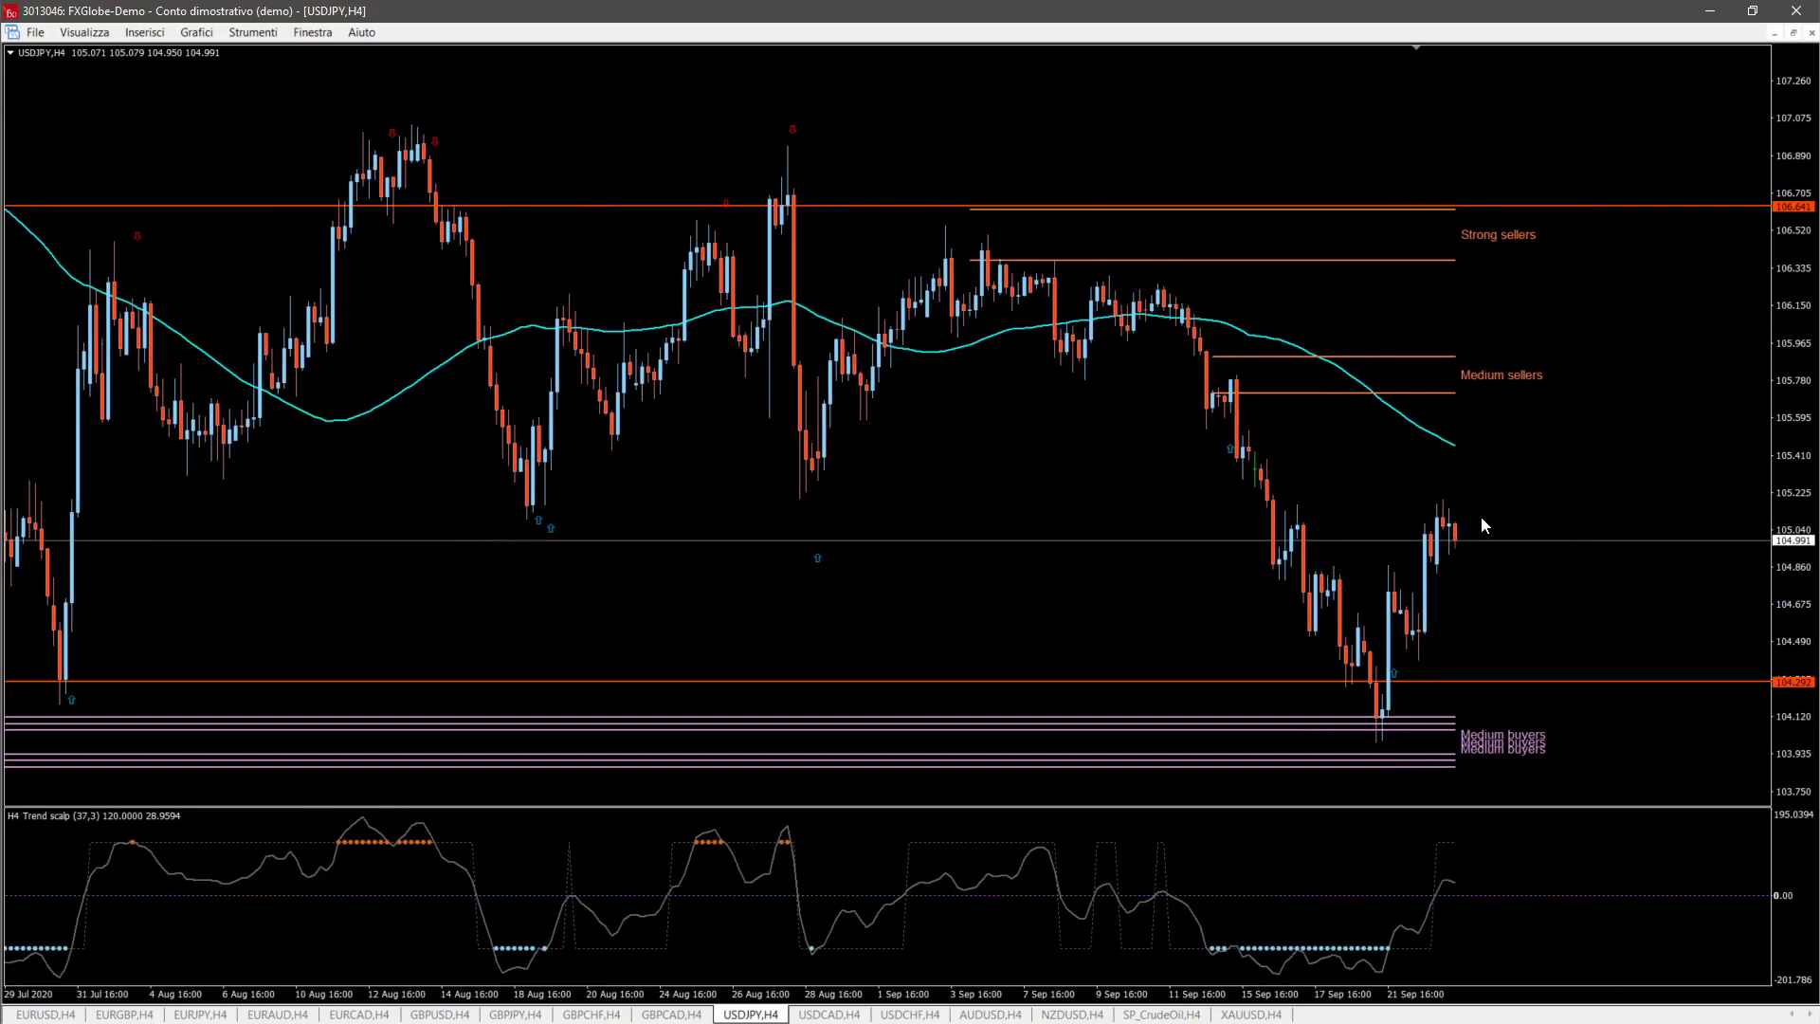
{"action": "key", "text": "plus"}
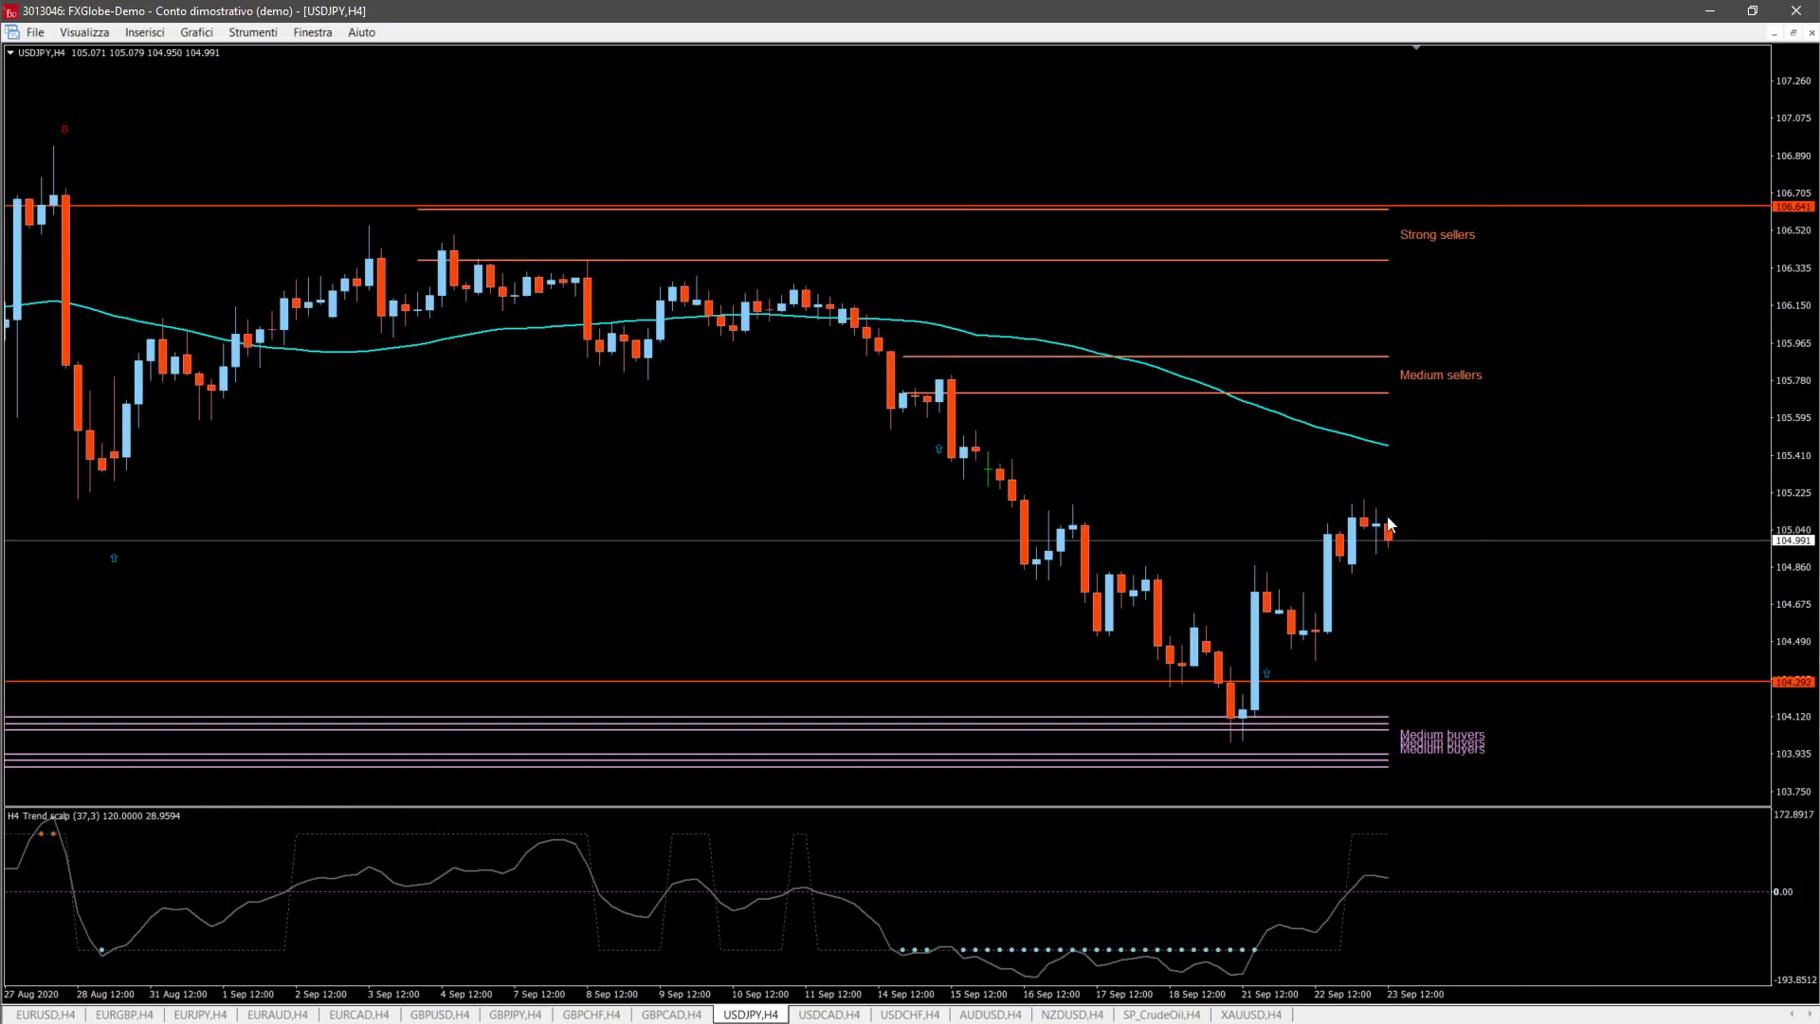
{"action": "key", "text": "minus"}
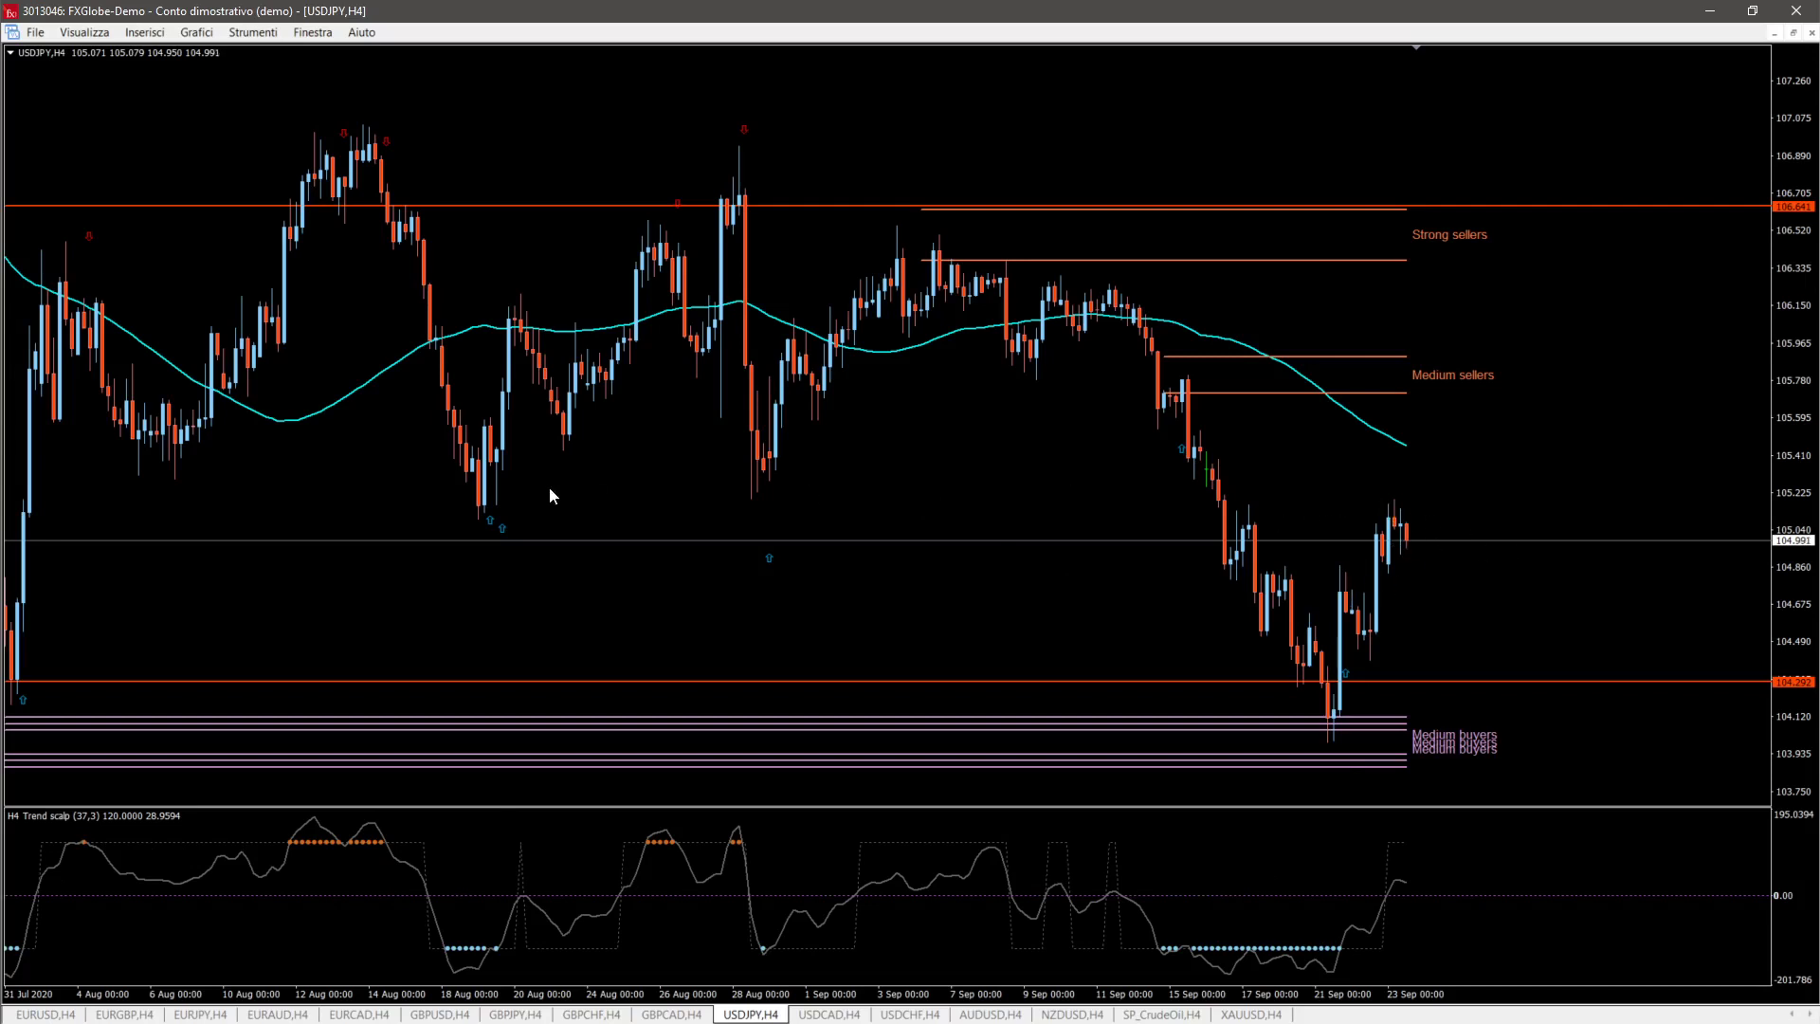
{"action": "left_click", "coordinate": [145, 32]}
{"action": "mouse_move", "coordinate": [183, 86]}
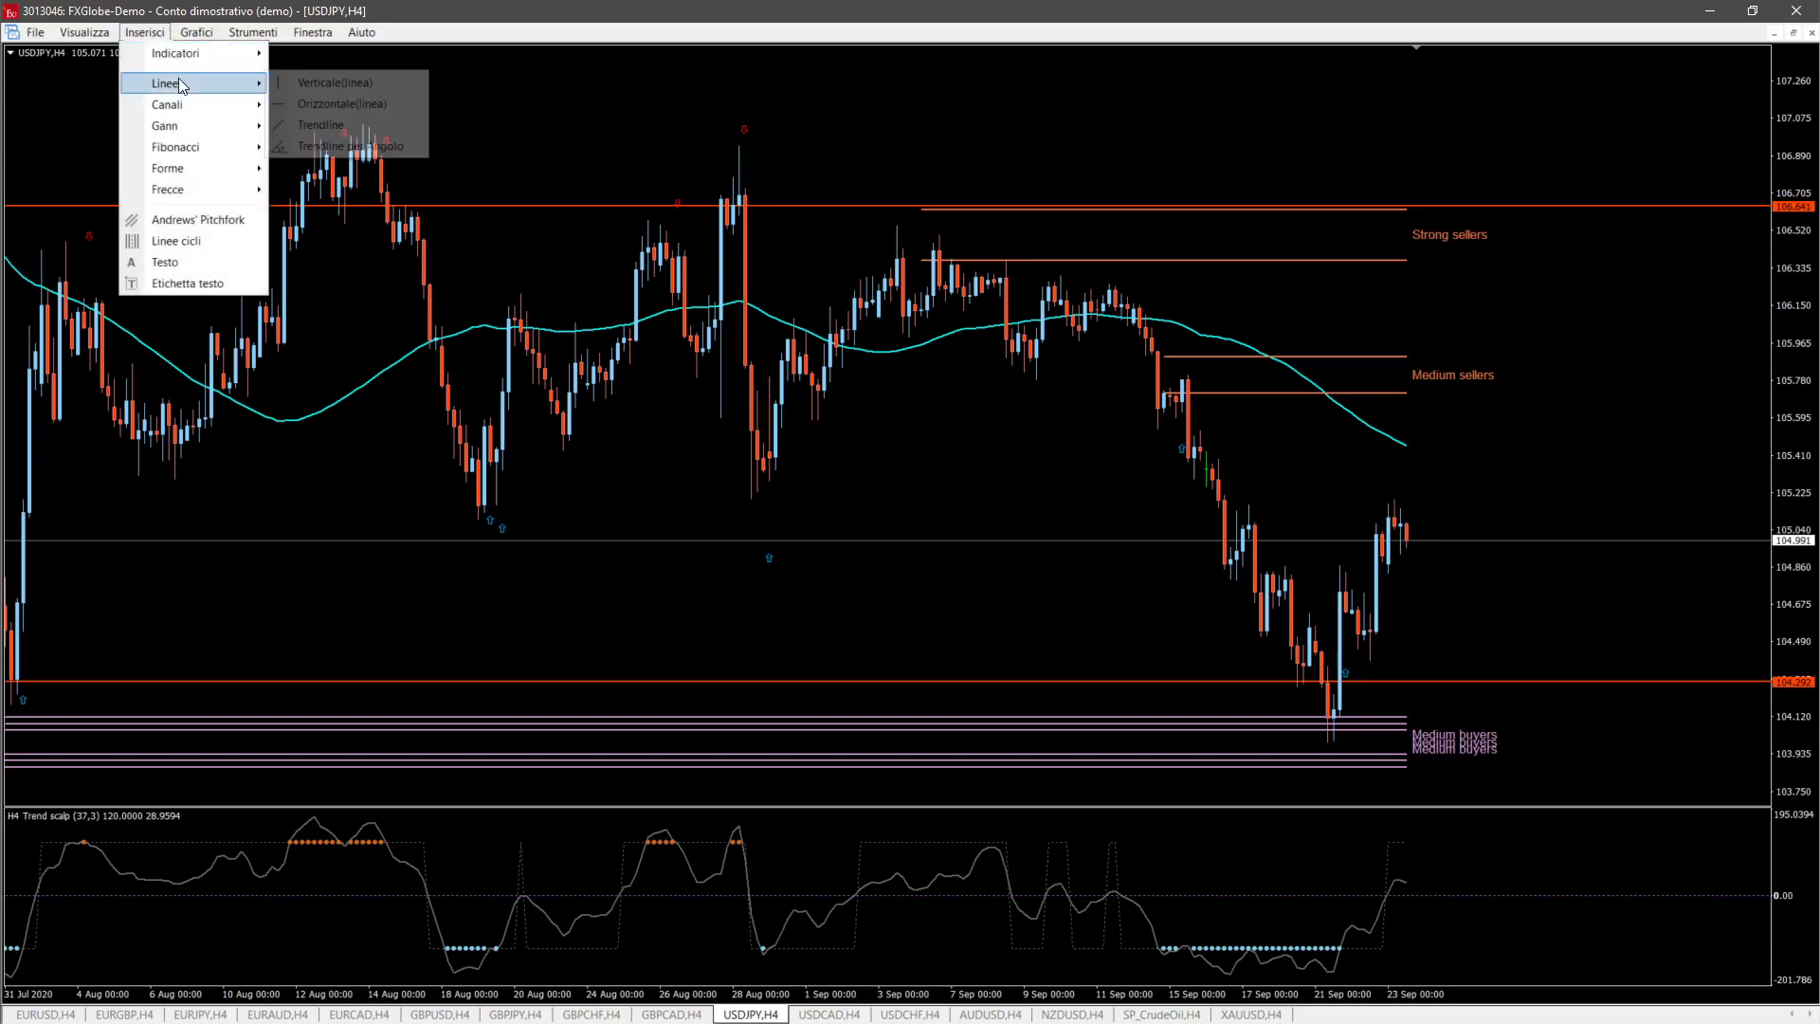
{"action": "left_click", "coordinate": [294, 104]}
{"action": "left_click", "coordinate": [734, 509]}
{"action": "left_click_drag", "start_coordinate": [735, 509], "coordinate": [740, 508]}
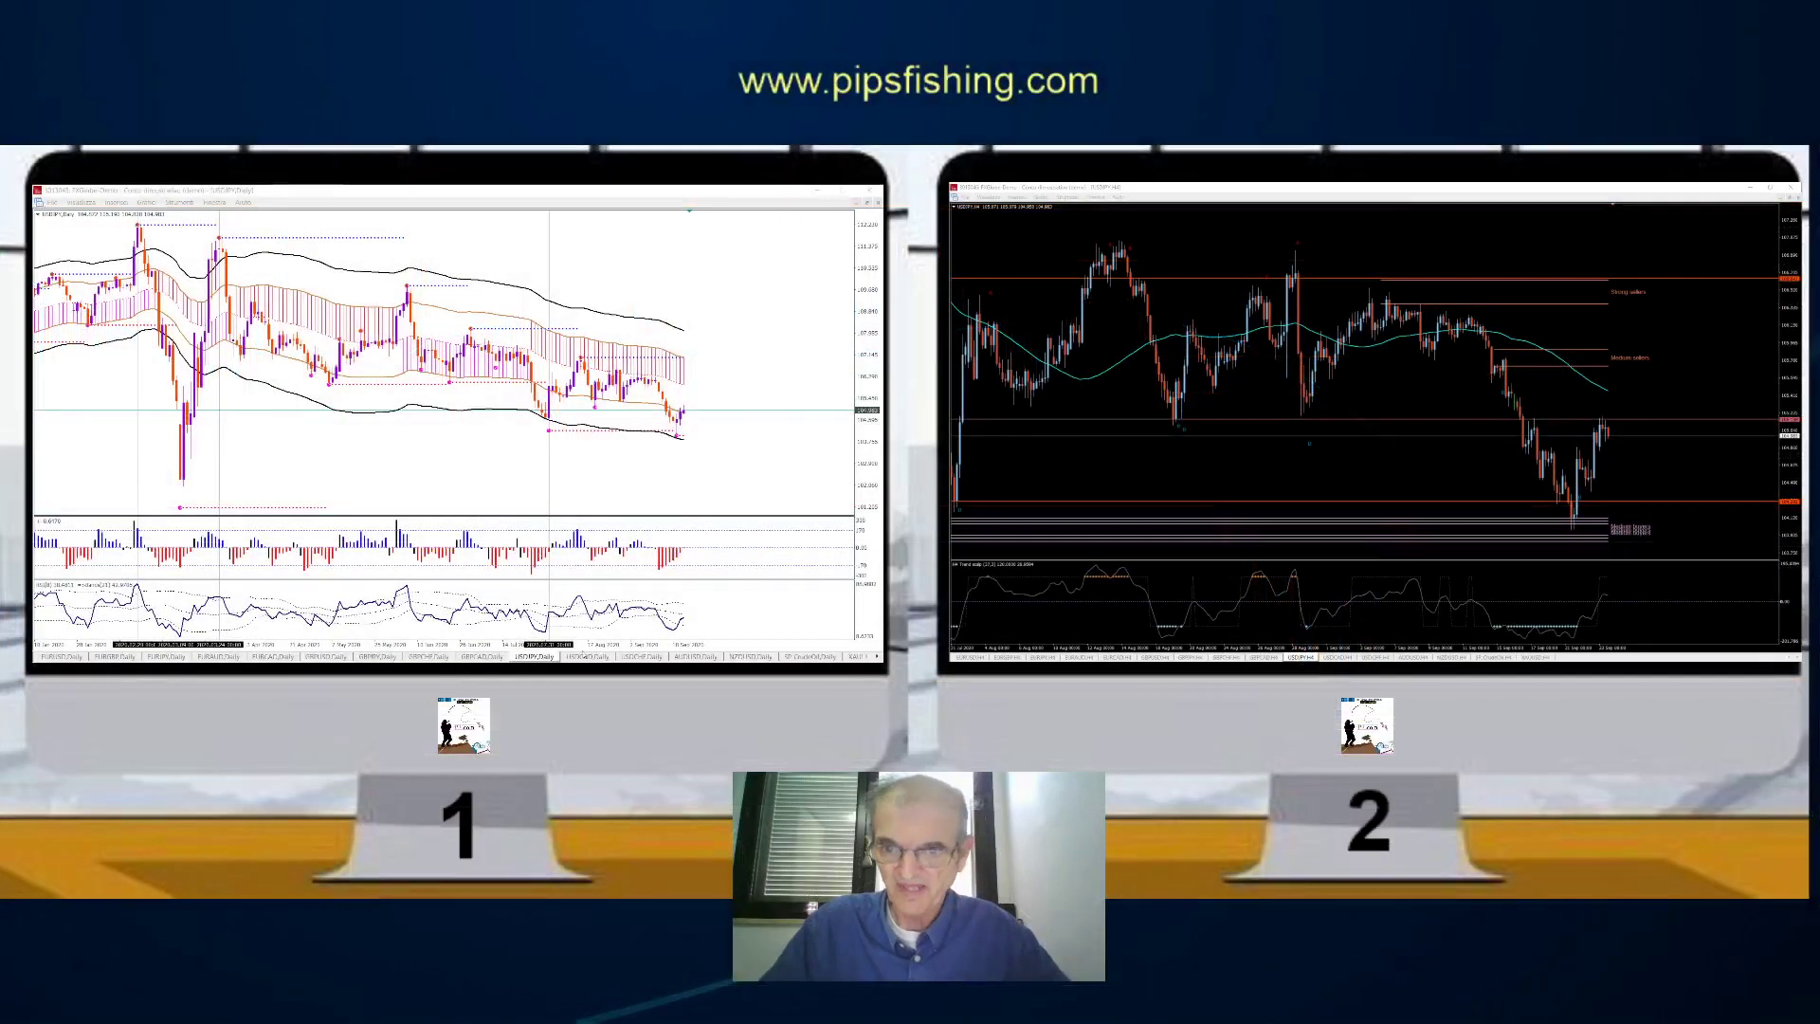
Step: Switch the two windows to the USDCAD,Daily and USDCAD,H4 charts
{"action": "left_click", "coordinate": [588, 656]}
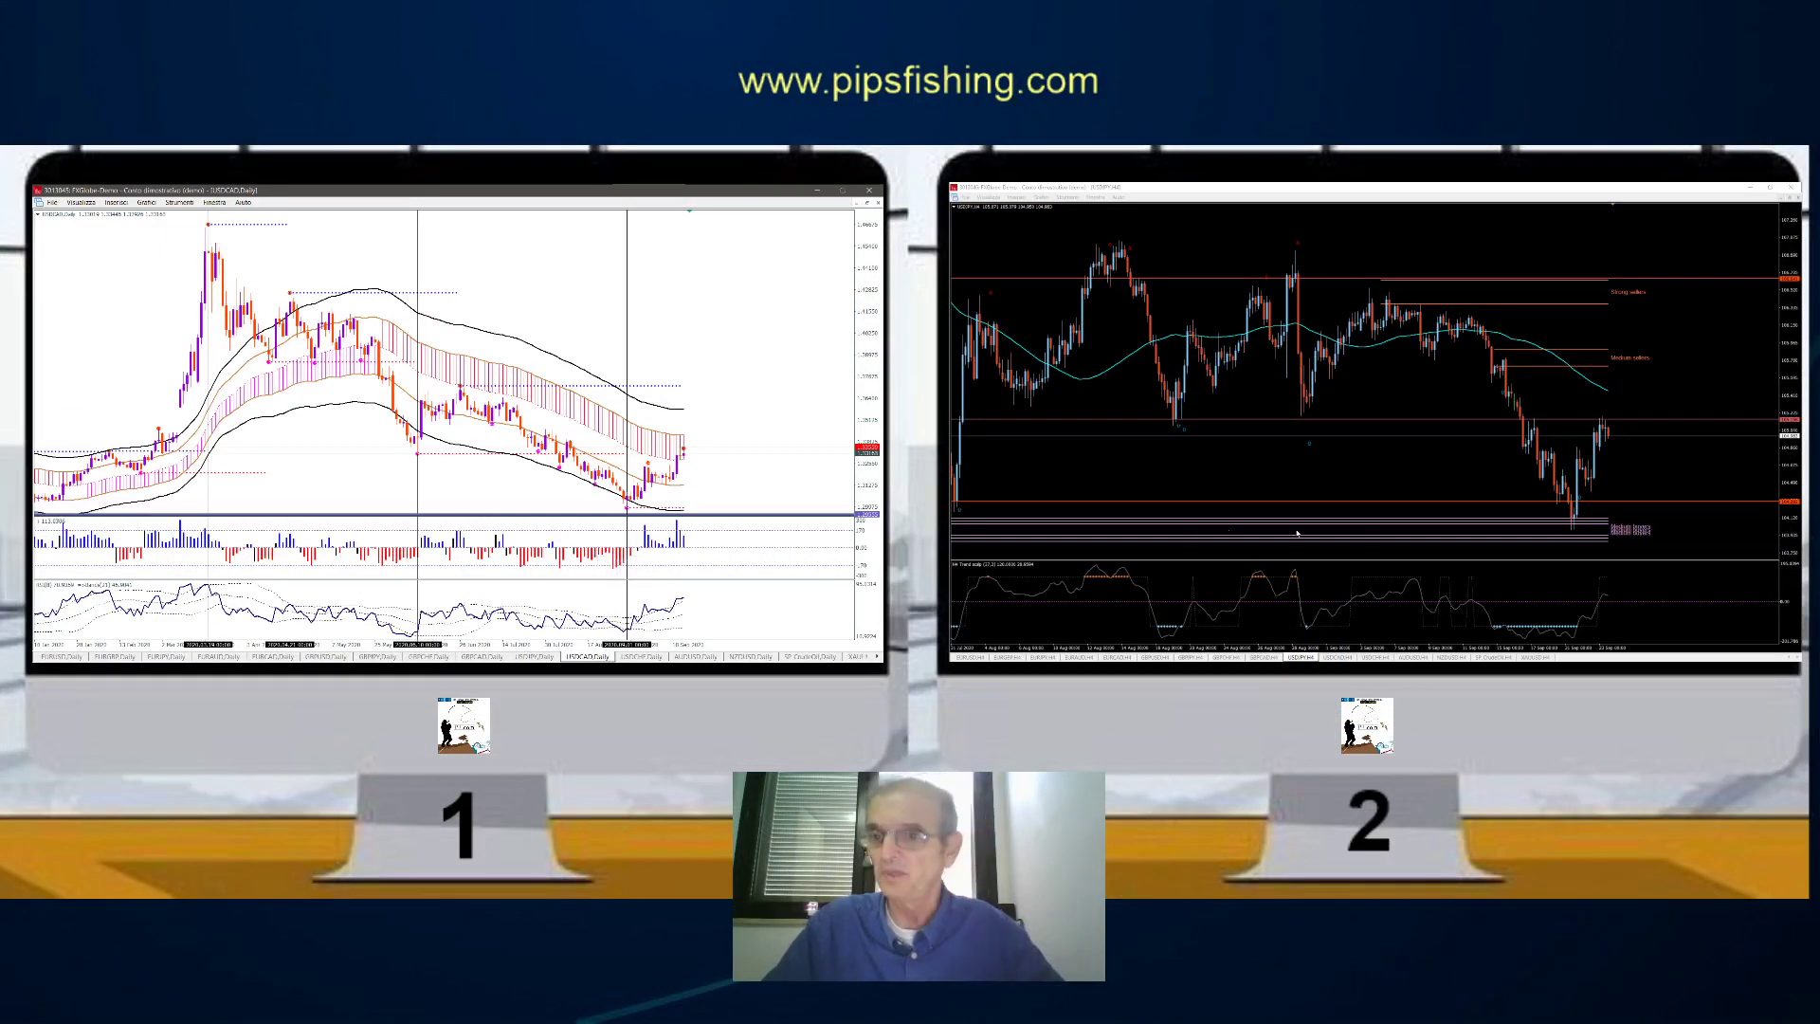
{"action": "left_click", "coordinate": [1336, 656]}
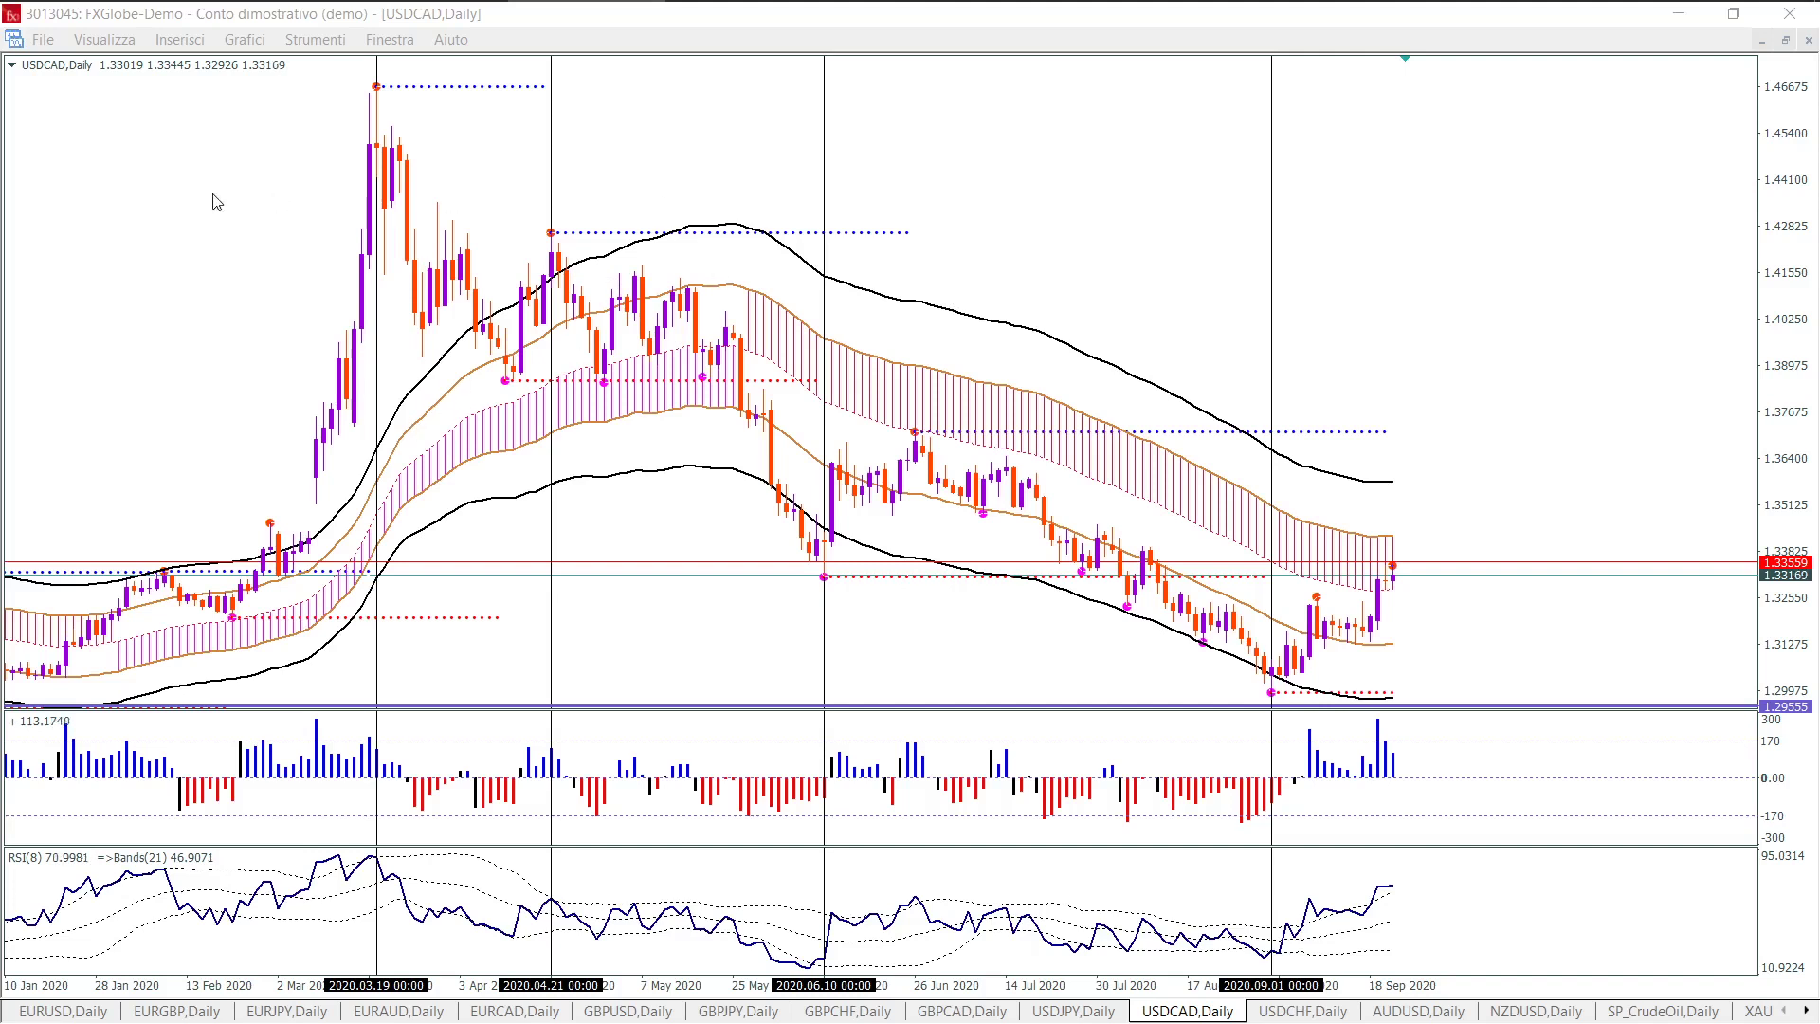
Step: Pan the USDCAD daily chart about one bar and compress its price scale vertically
{"action": "left_click_drag", "start_coordinate": [211, 196], "coordinate": [310, 196]}
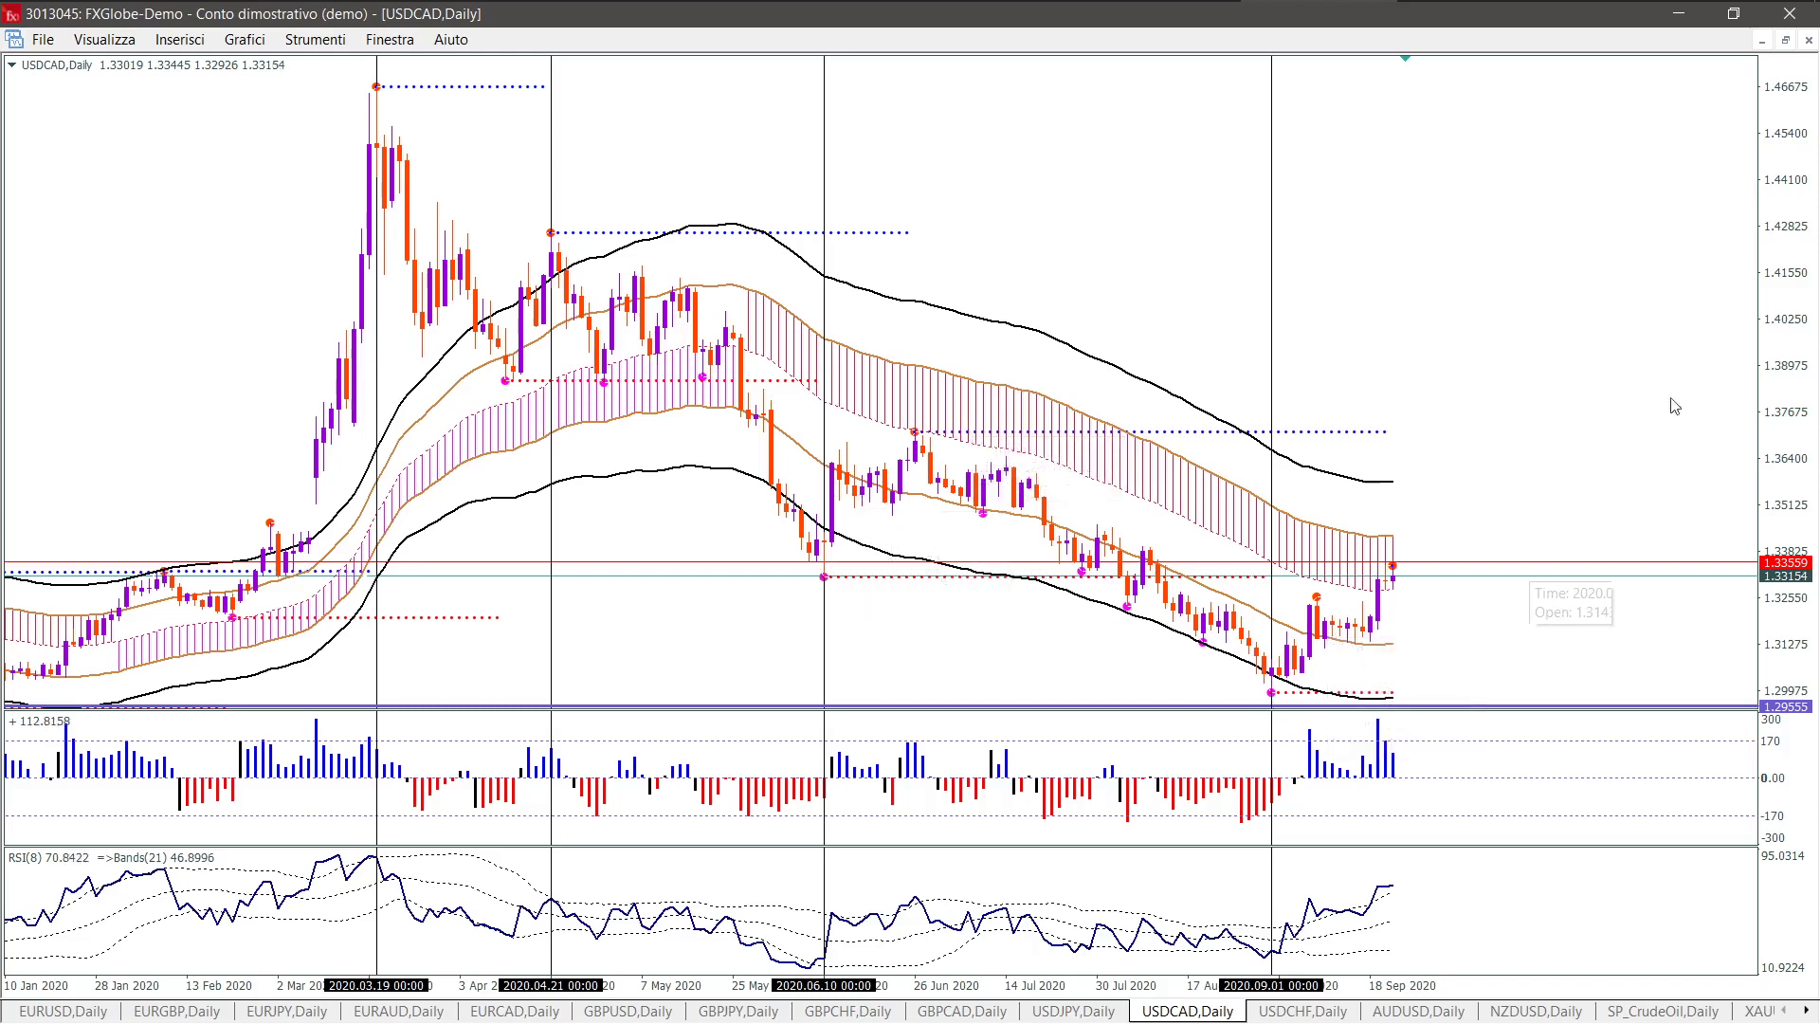
{"action": "left_click_drag", "start_coordinate": [1782, 370], "coordinate": [1799, 459]}
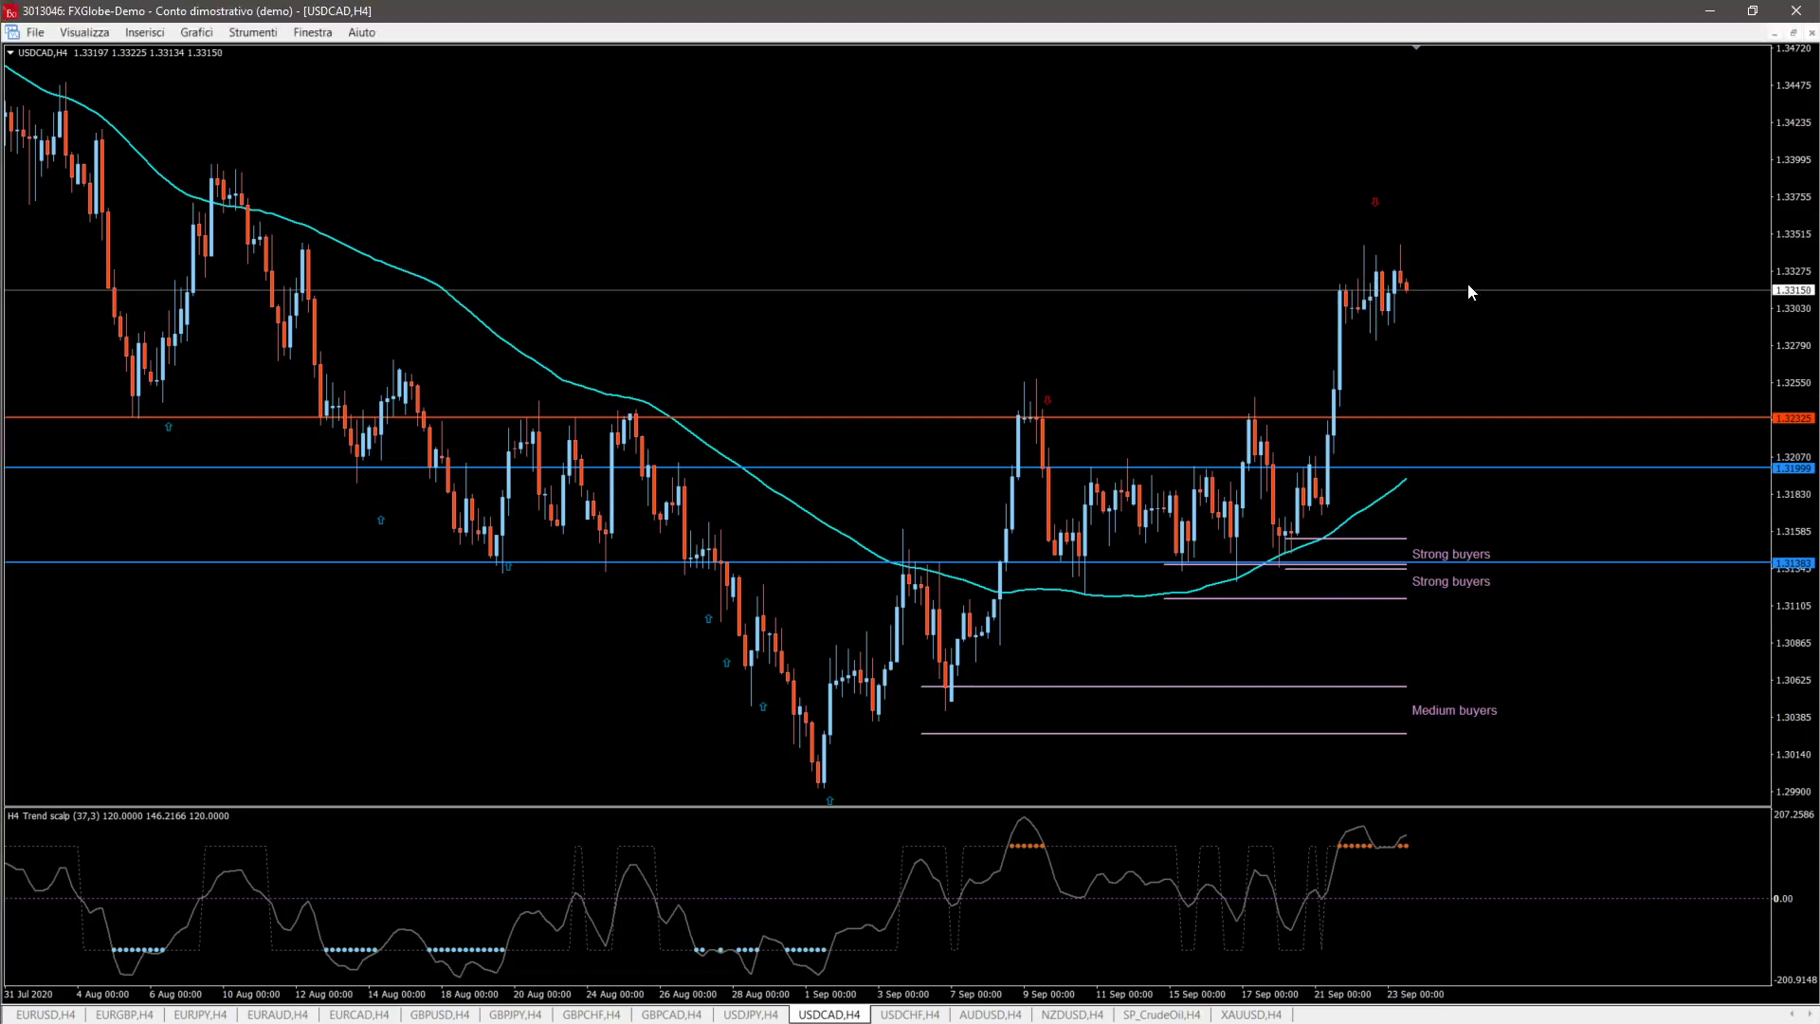
Step: Copy the orange 1.32325 line up to about 1.3252 on the USDCAD H4 chart
{"action": "key", "text": "plus"}
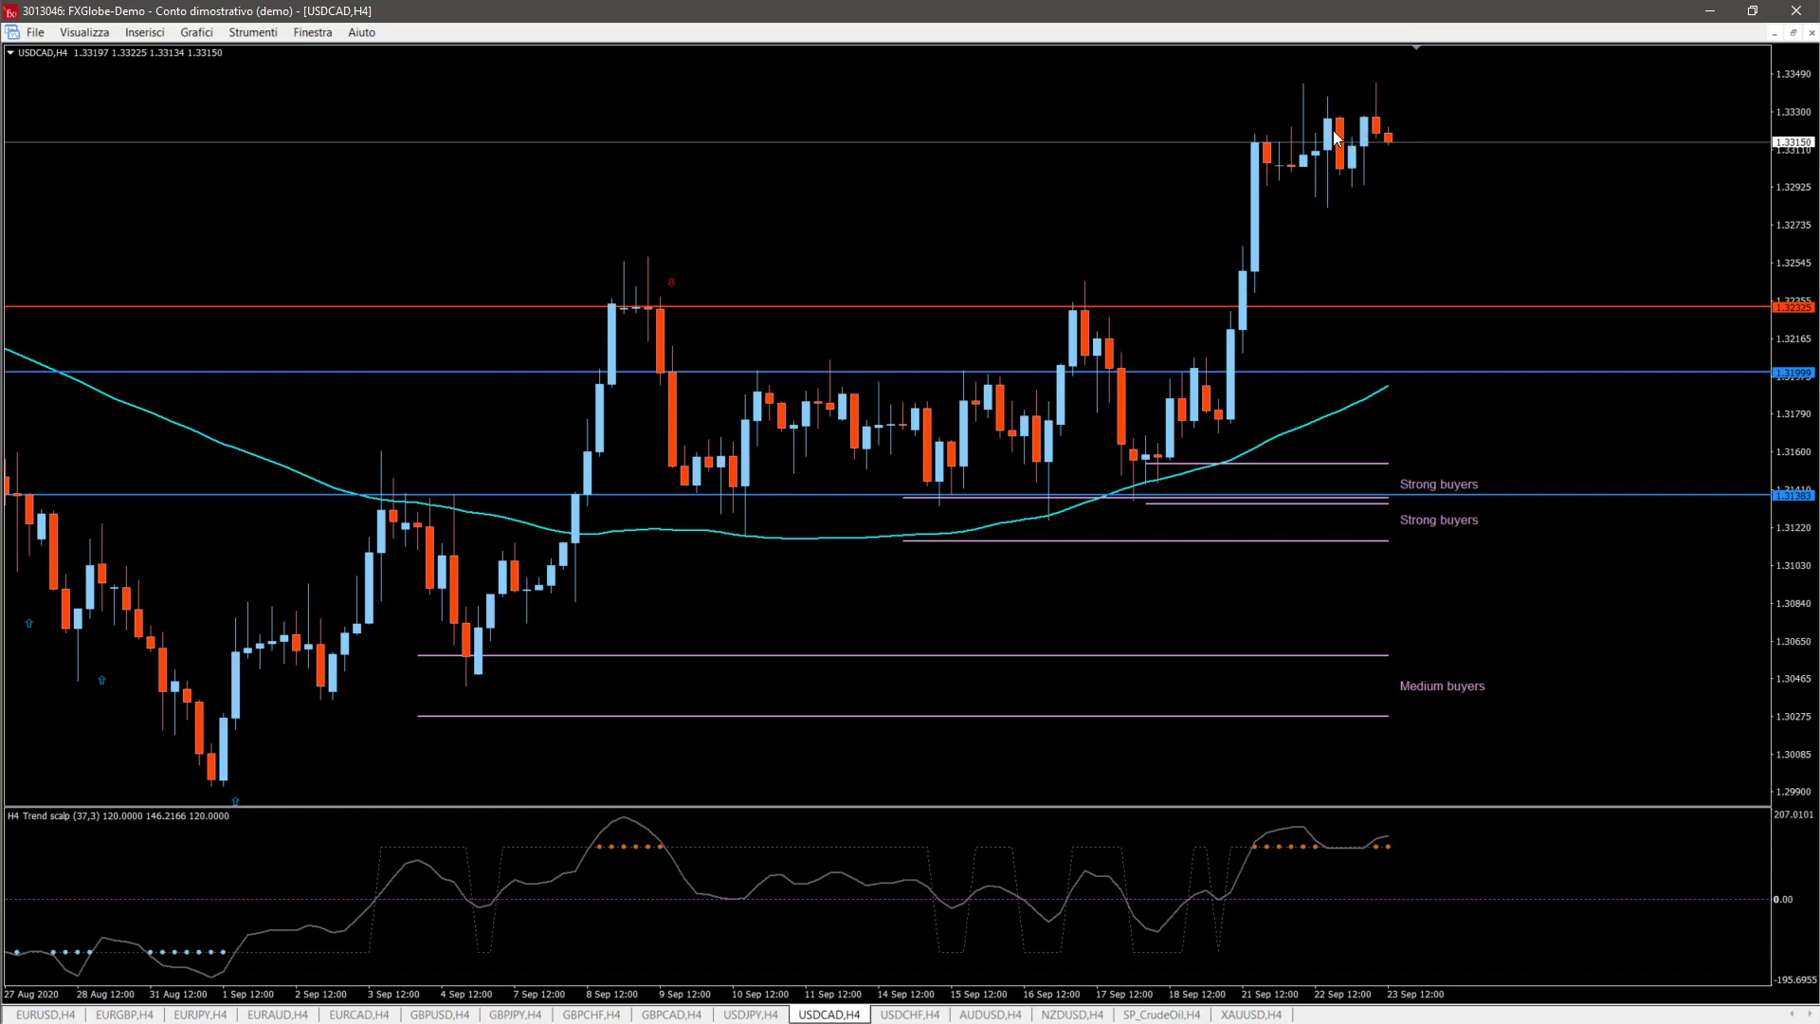
{"action": "mouse_move", "coordinate": [1306, 163]}
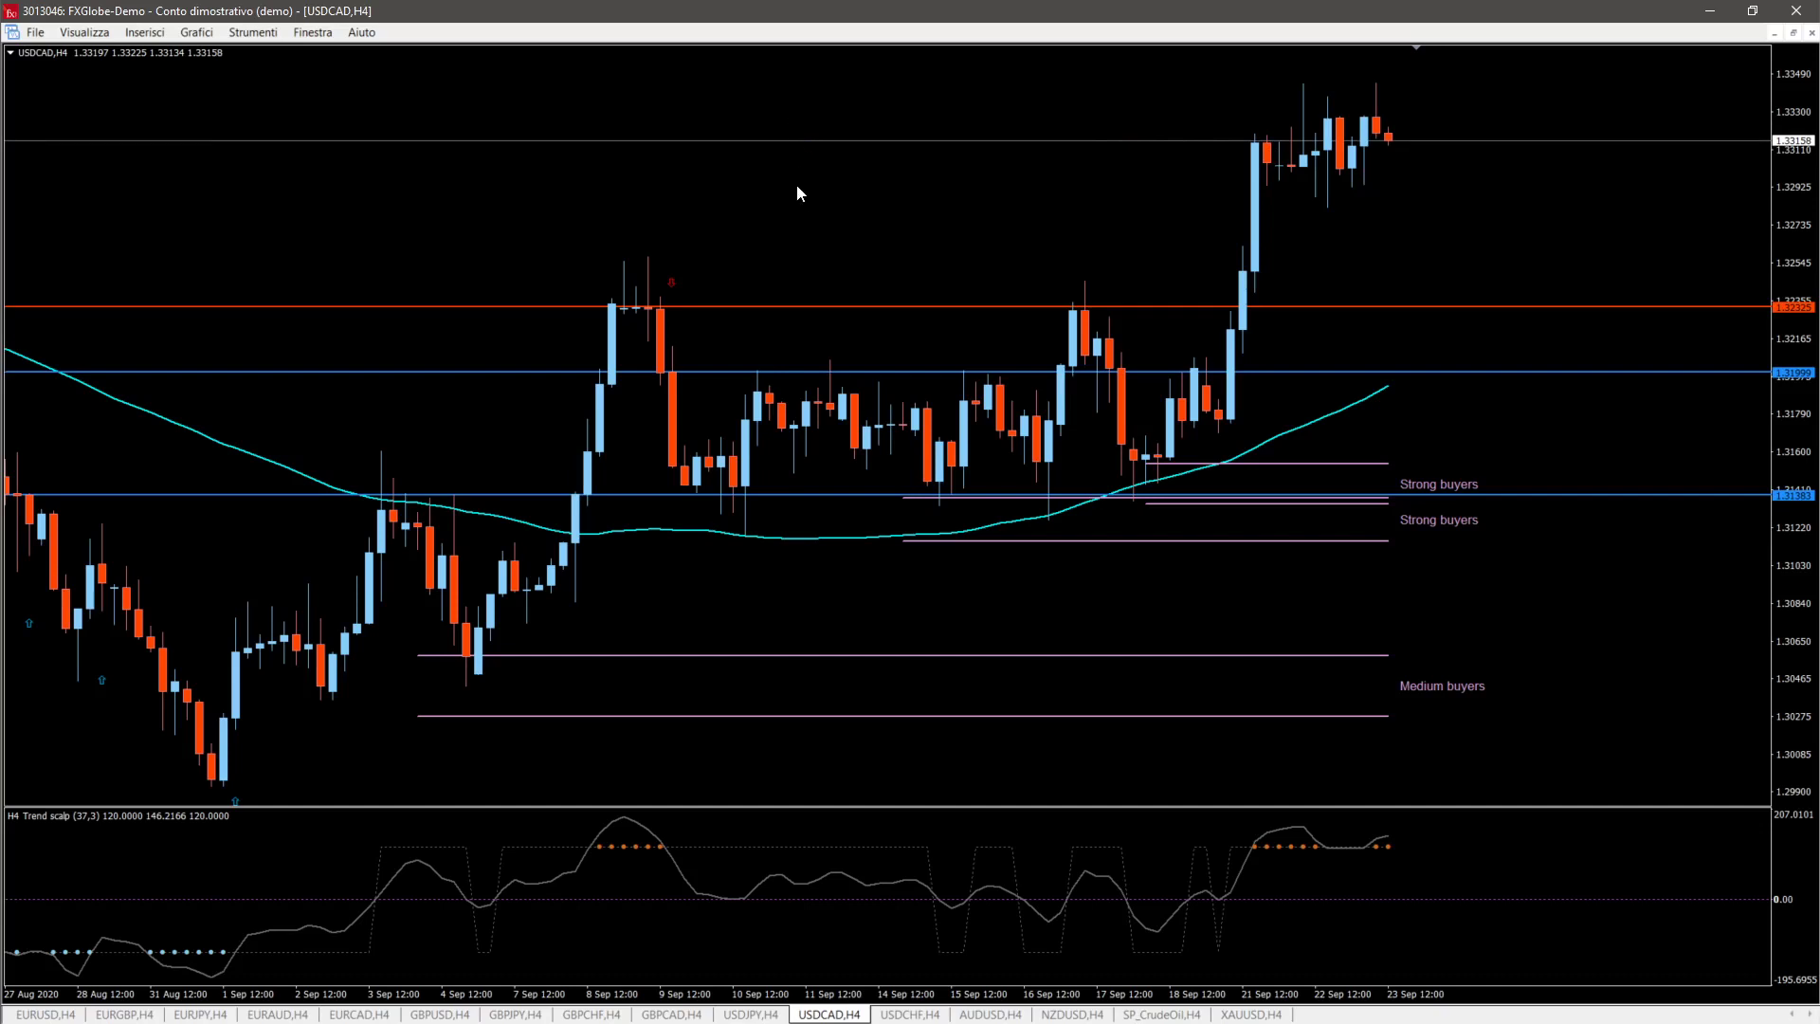
{"action": "key", "text": "minus"}
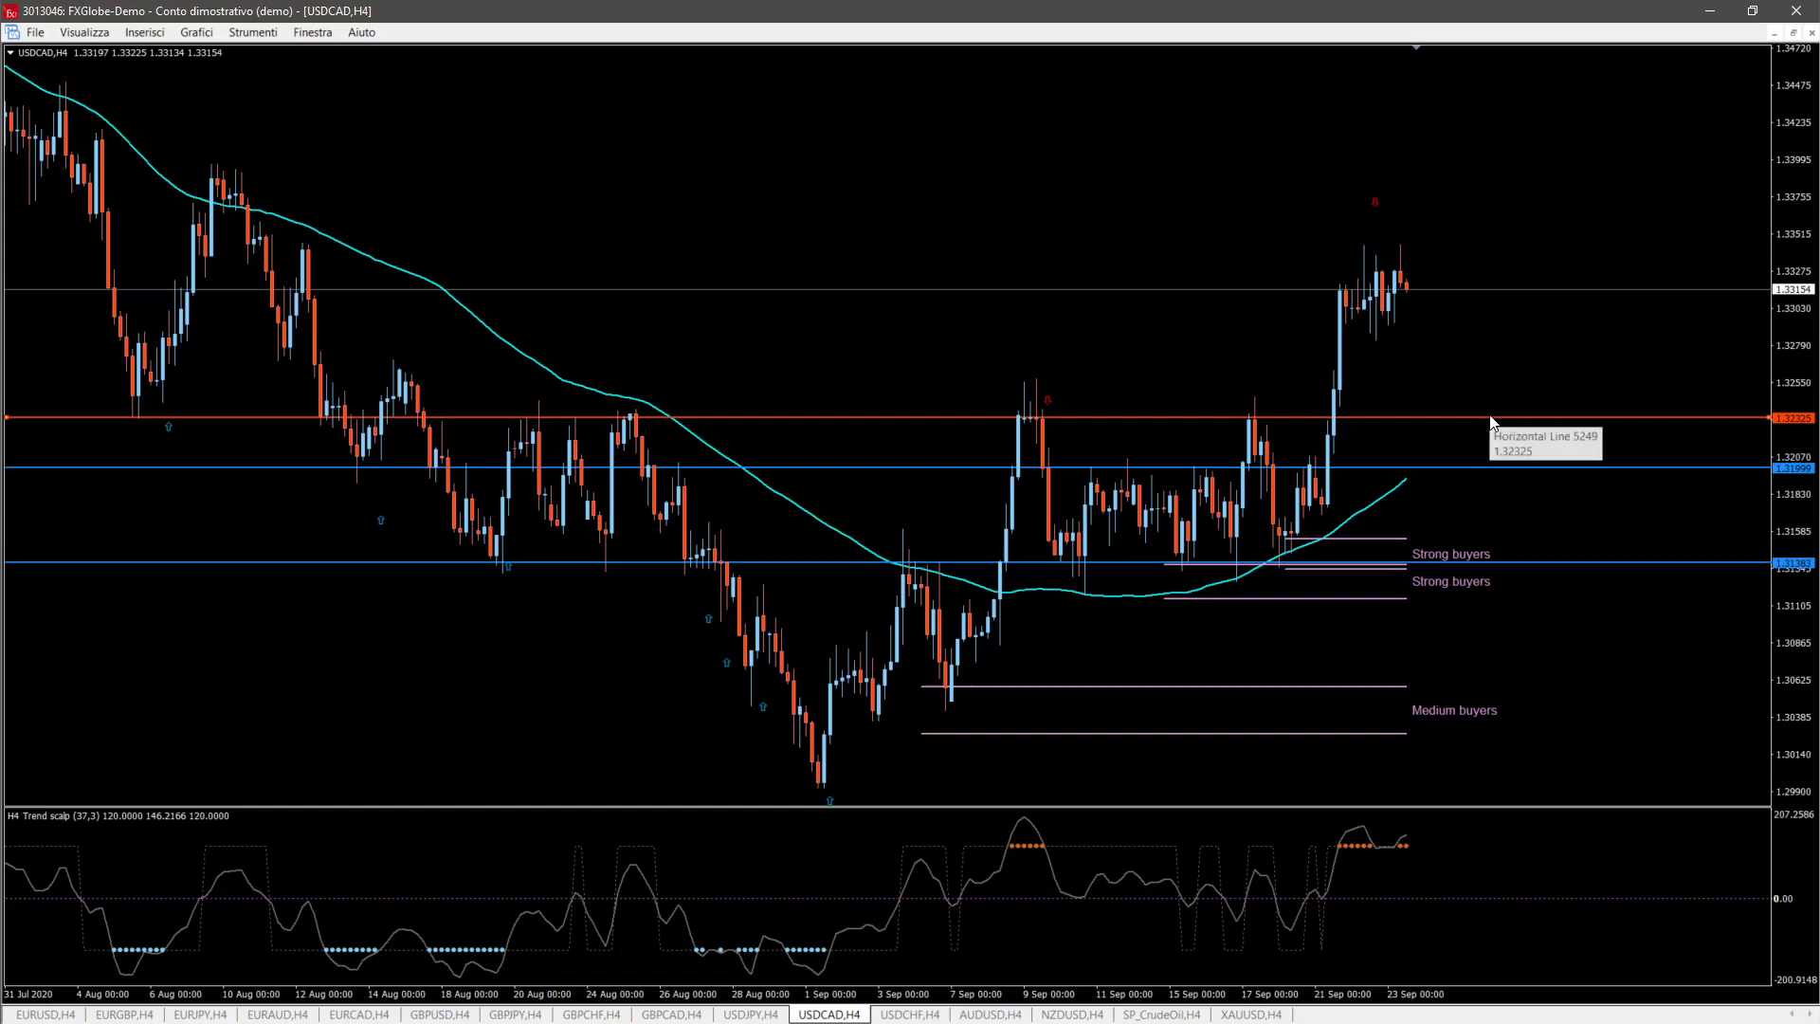
{"action": "left_click_drag", "start_coordinate": [1489, 417], "coordinate": [1496, 385]}
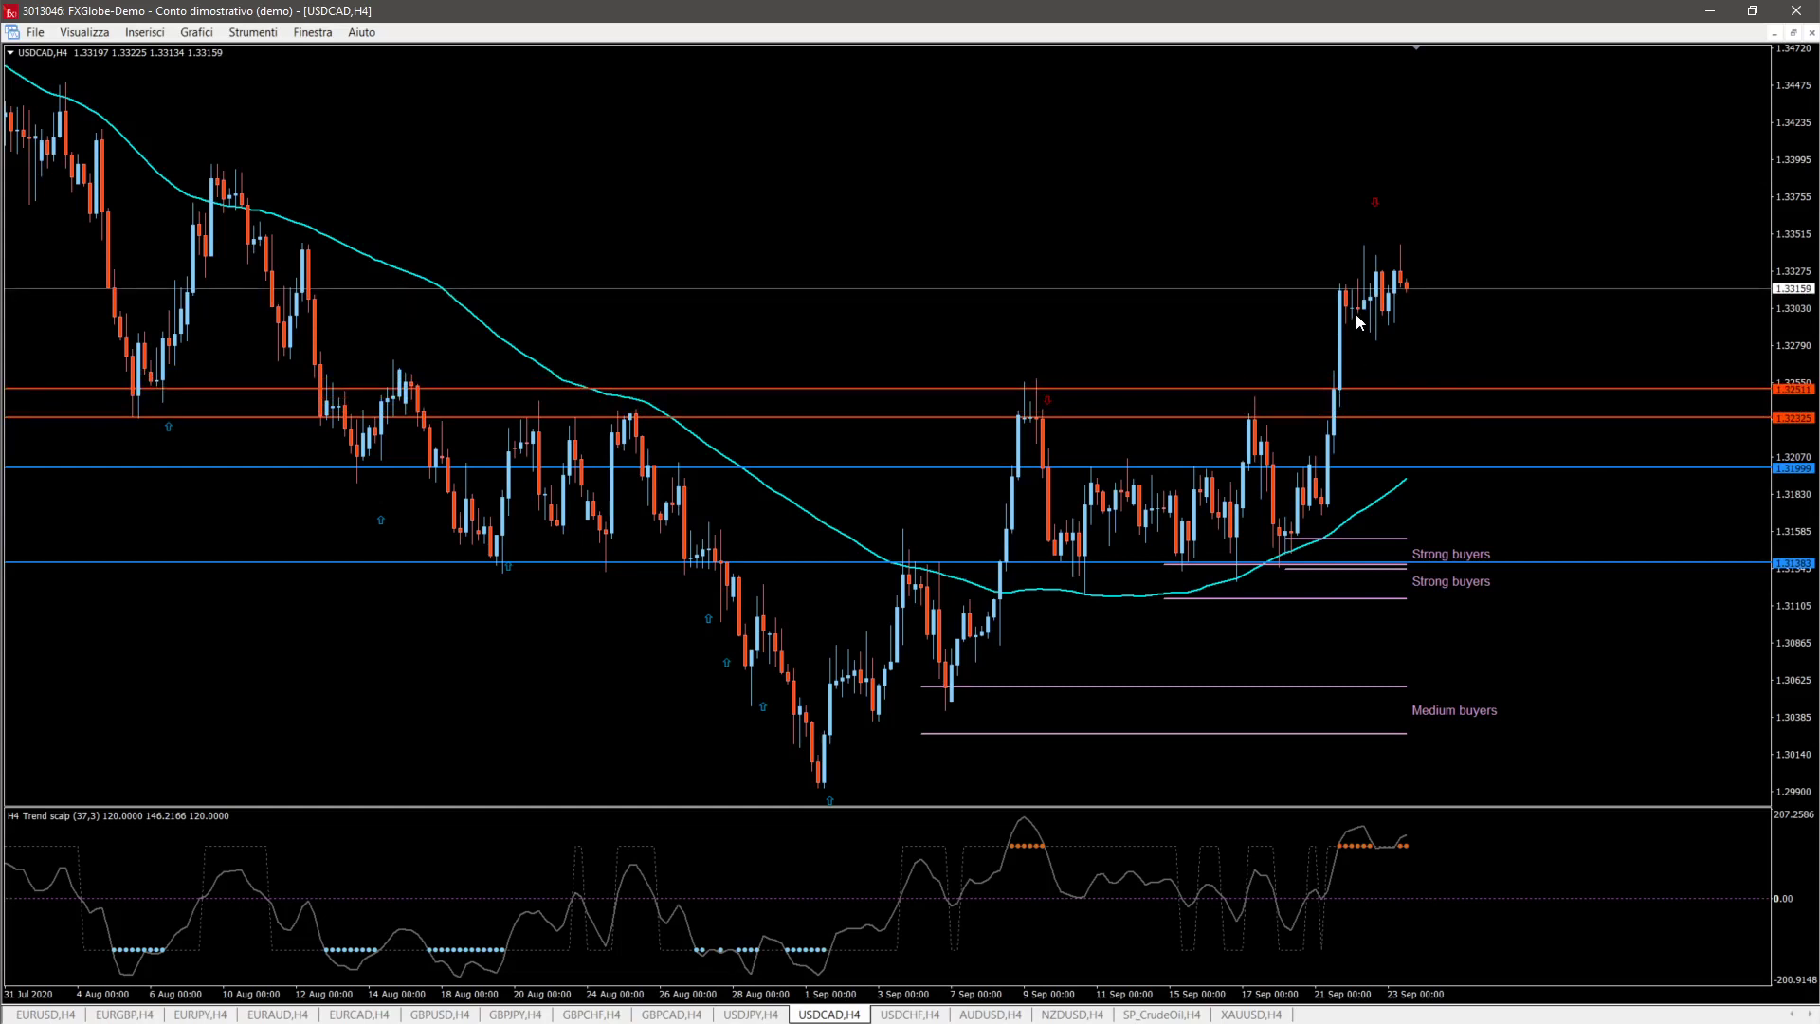
Step: Change the 1.32325 horizontal line's colour to pink
{"action": "right_click", "coordinate": [1465, 413]}
{"action": "left_click", "coordinate": [1483, 311]}
{"action": "right_click", "coordinate": [1472, 417]}
{"action": "left_click", "coordinate": [1481, 429]}
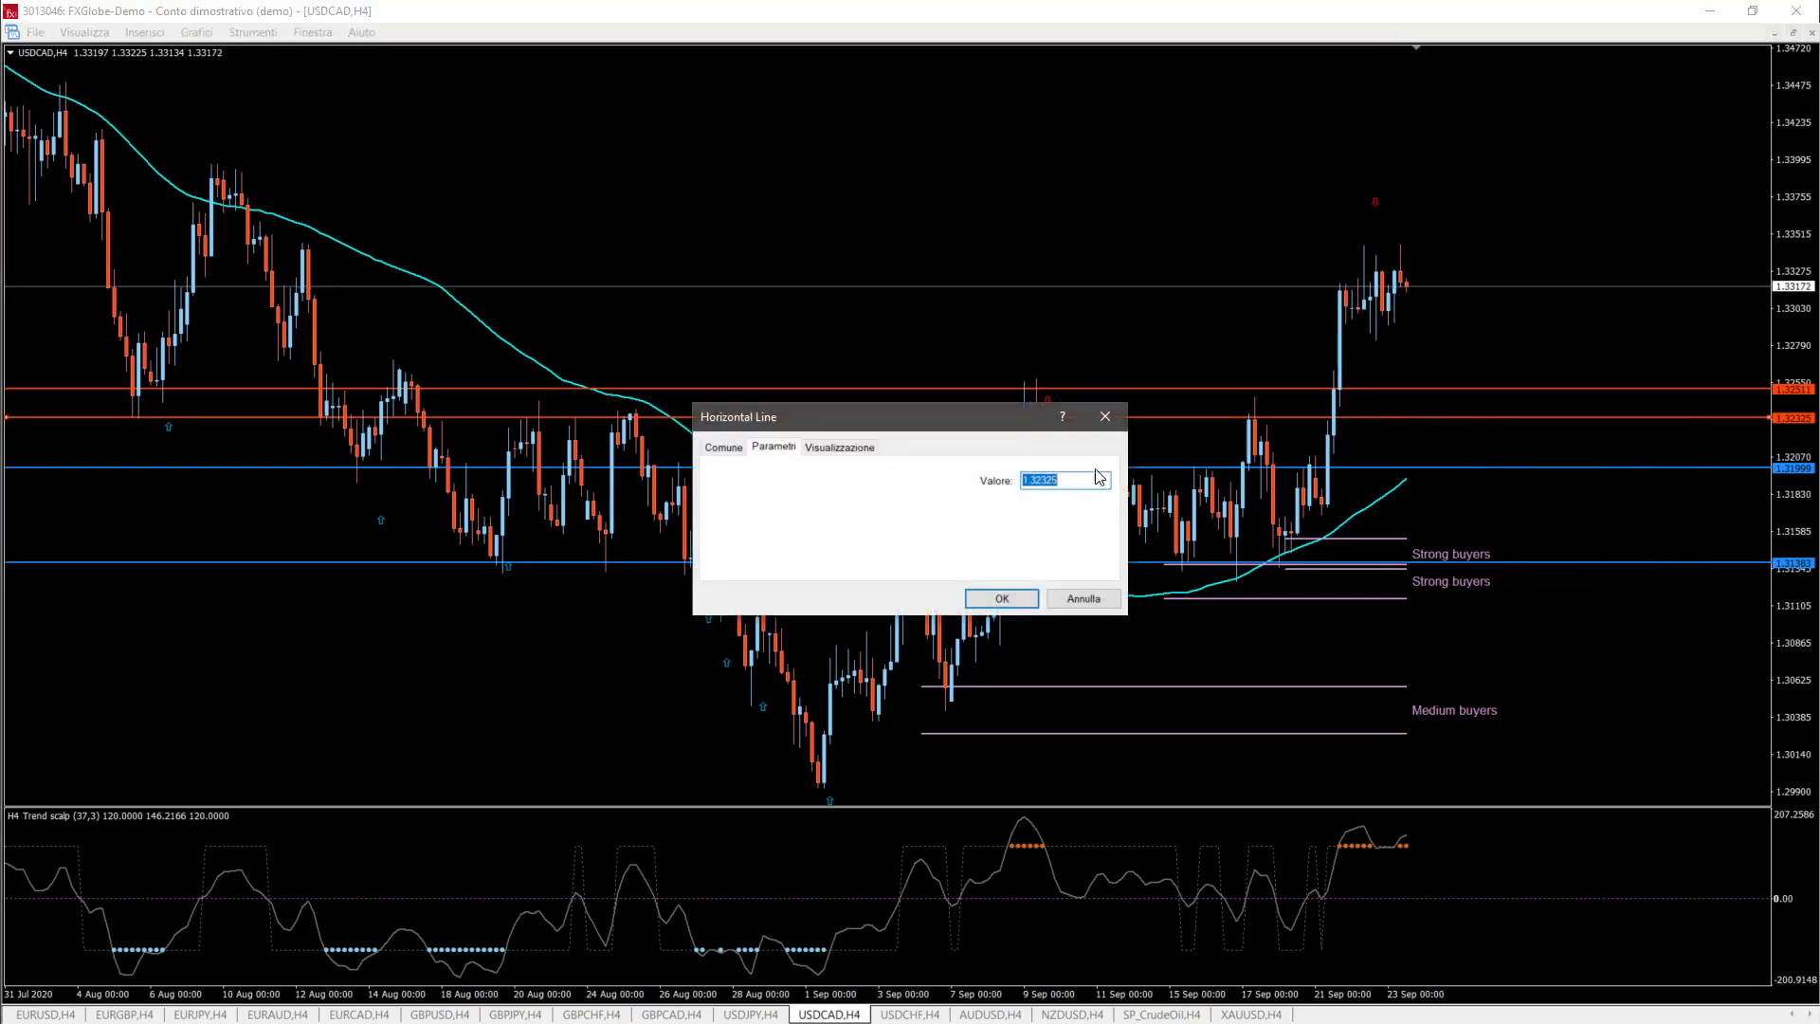
{"action": "left_click", "coordinate": [723, 447]}
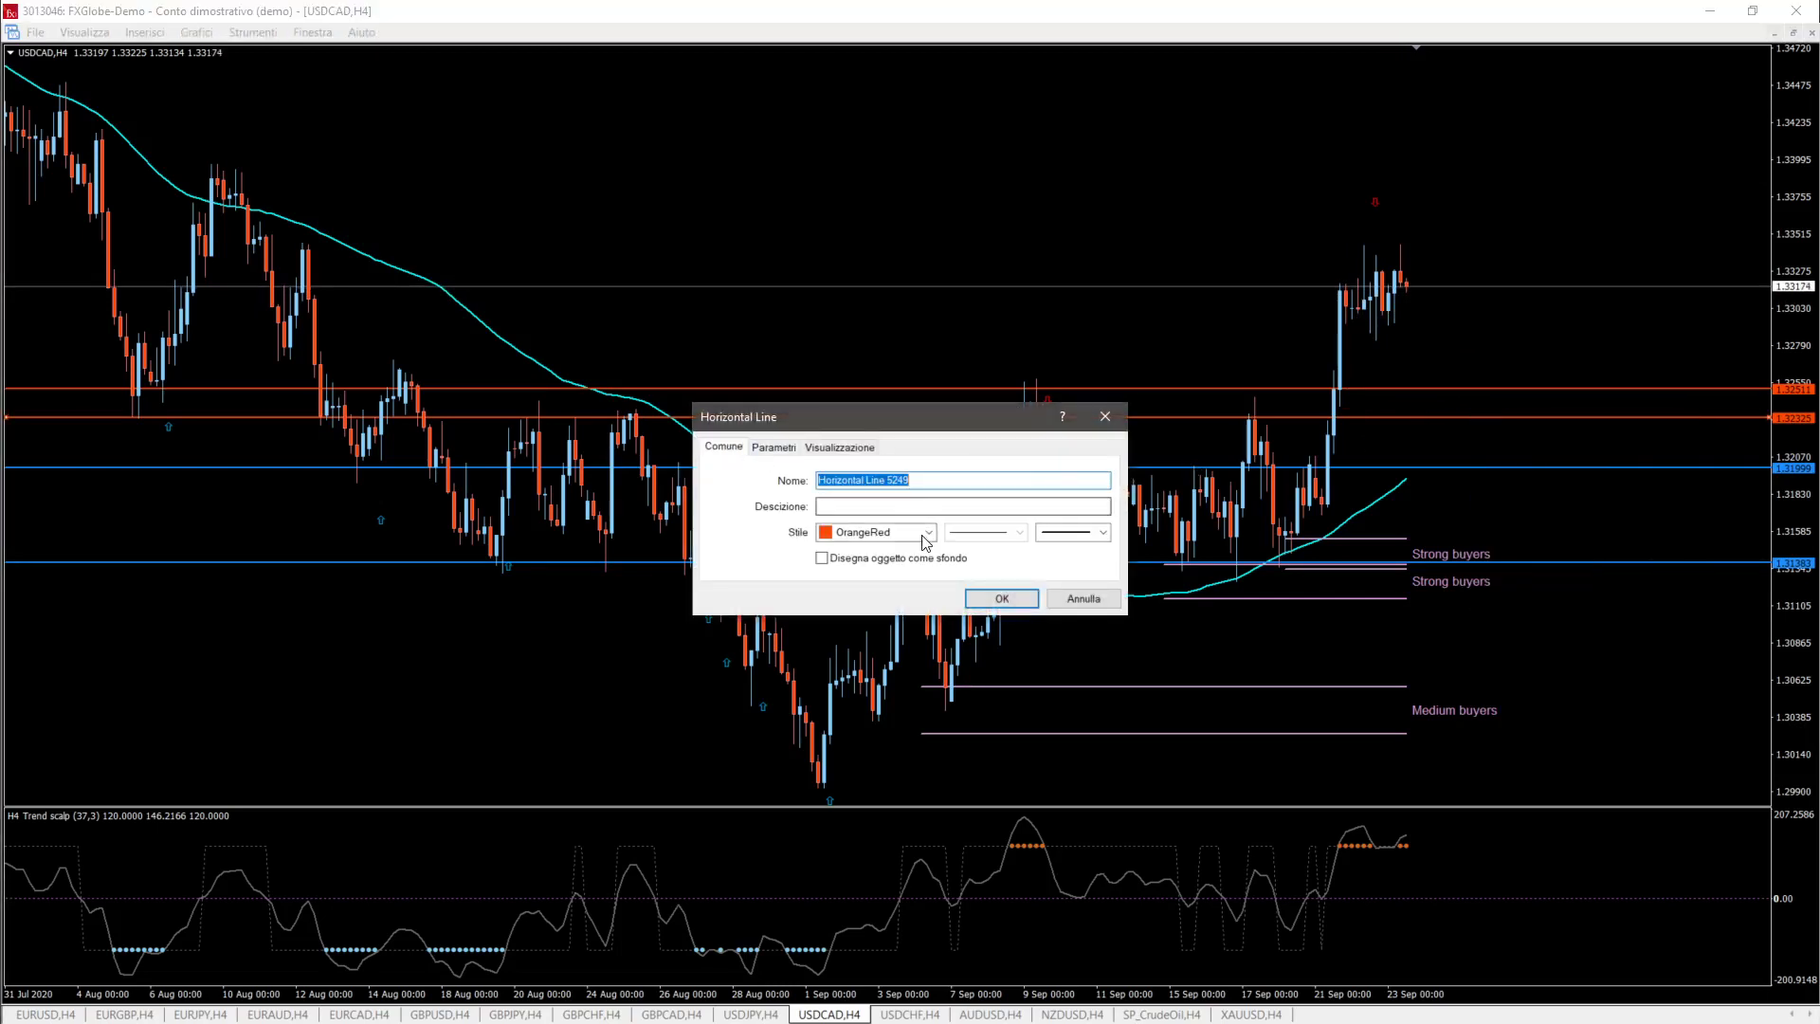
{"action": "left_click", "coordinate": [929, 532]}
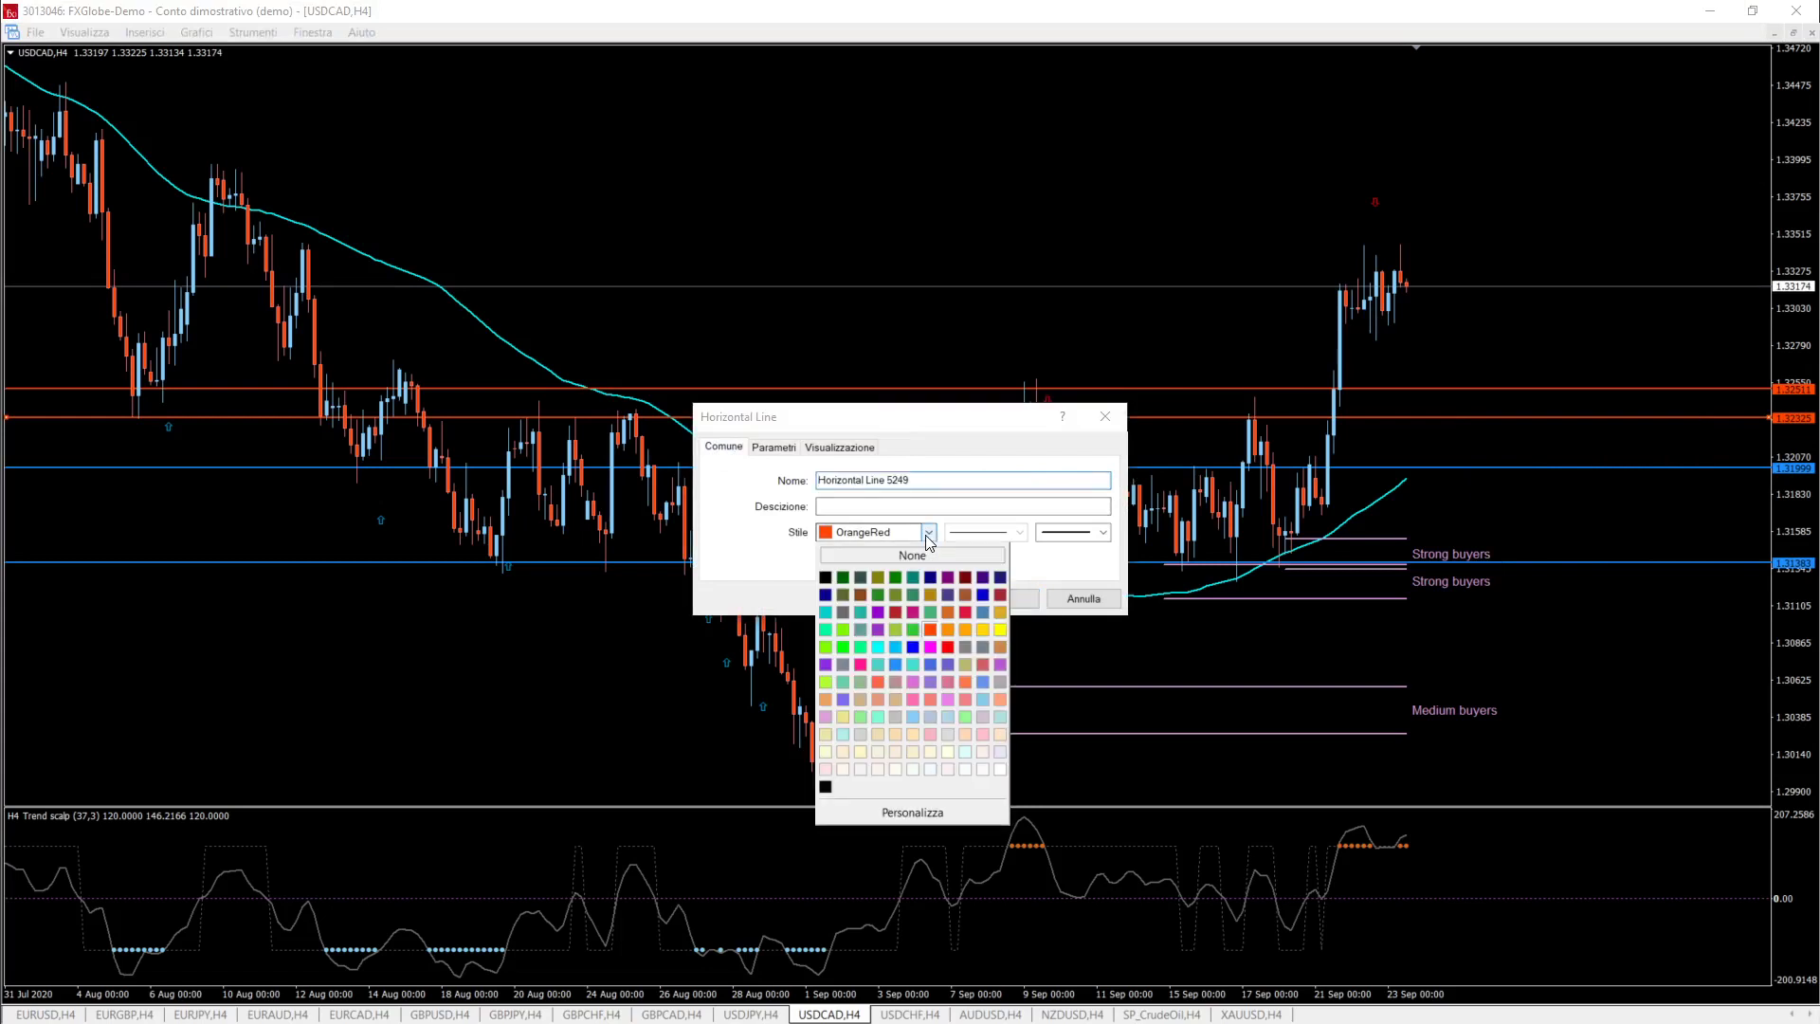
{"action": "left_click", "coordinate": [913, 686]}
{"action": "left_click", "coordinate": [1002, 598]}
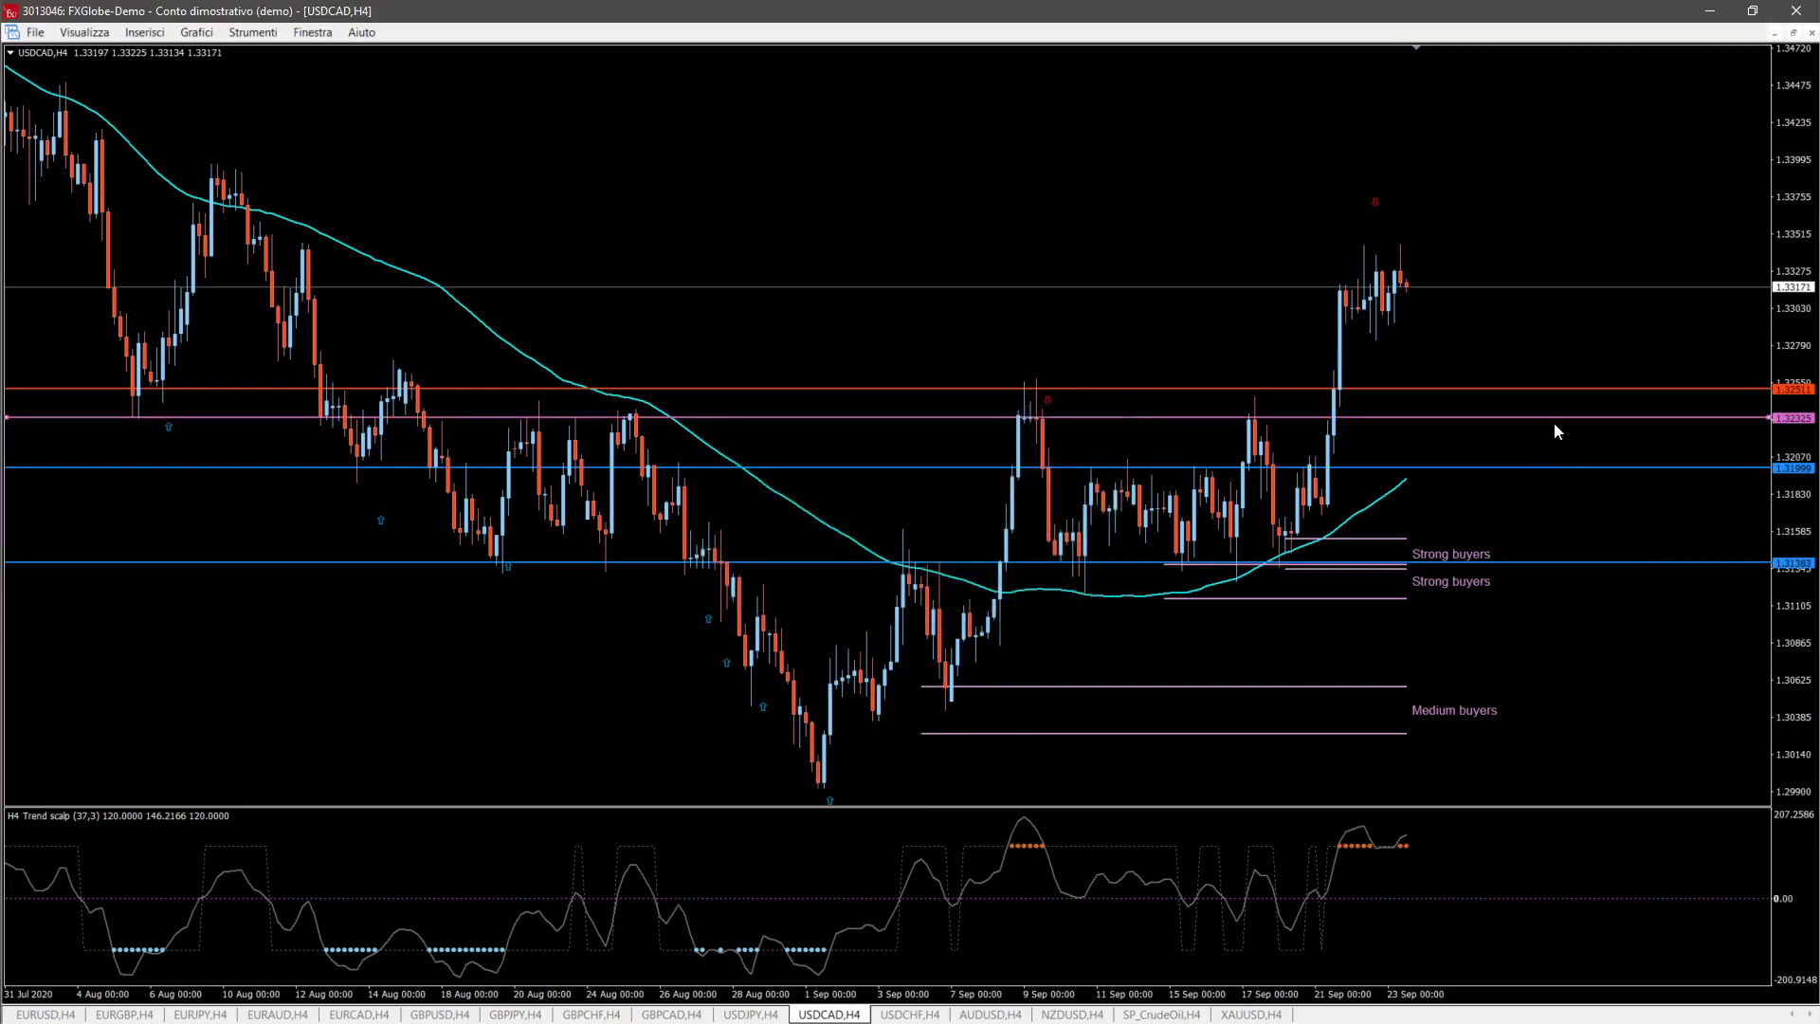
Step: Make the 1.32511 line blue and copy it up to about 1.3343
{"action": "right_click", "coordinate": [1533, 390]}
{"action": "left_click", "coordinate": [1587, 418]}
{"action": "right_click", "coordinate": [1521, 387]}
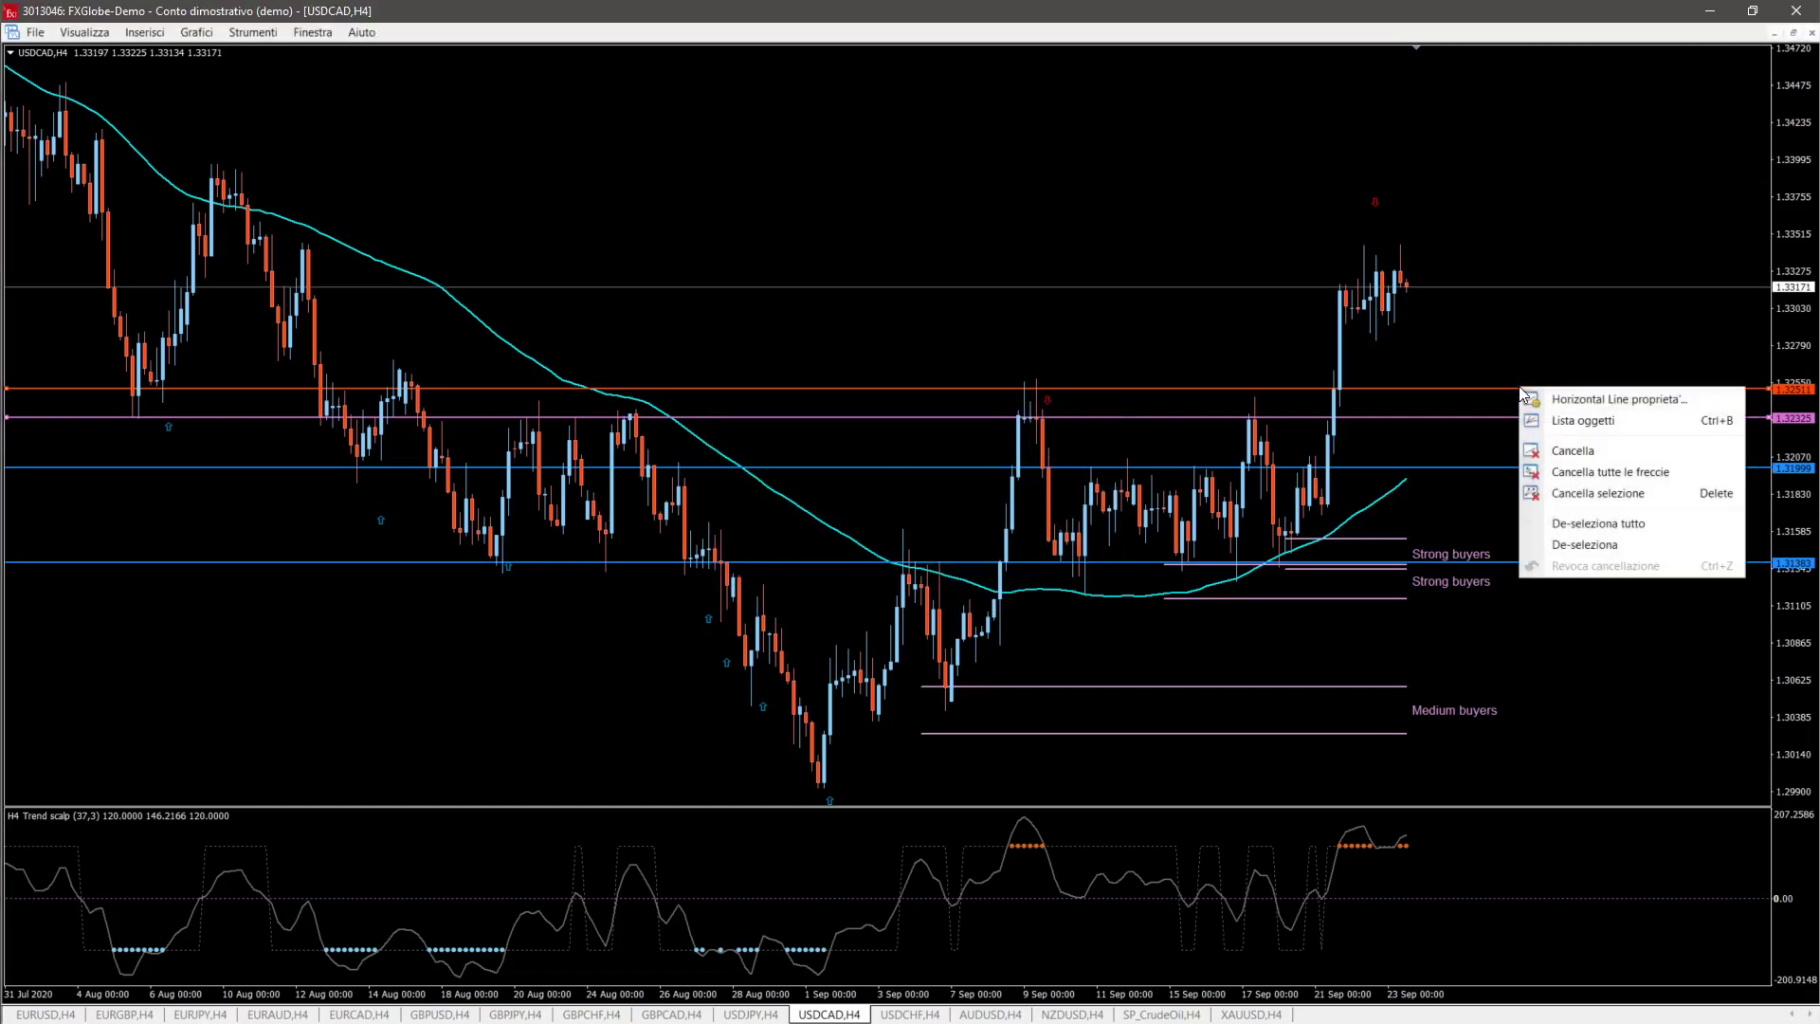
{"action": "left_click", "coordinate": [1600, 413]}
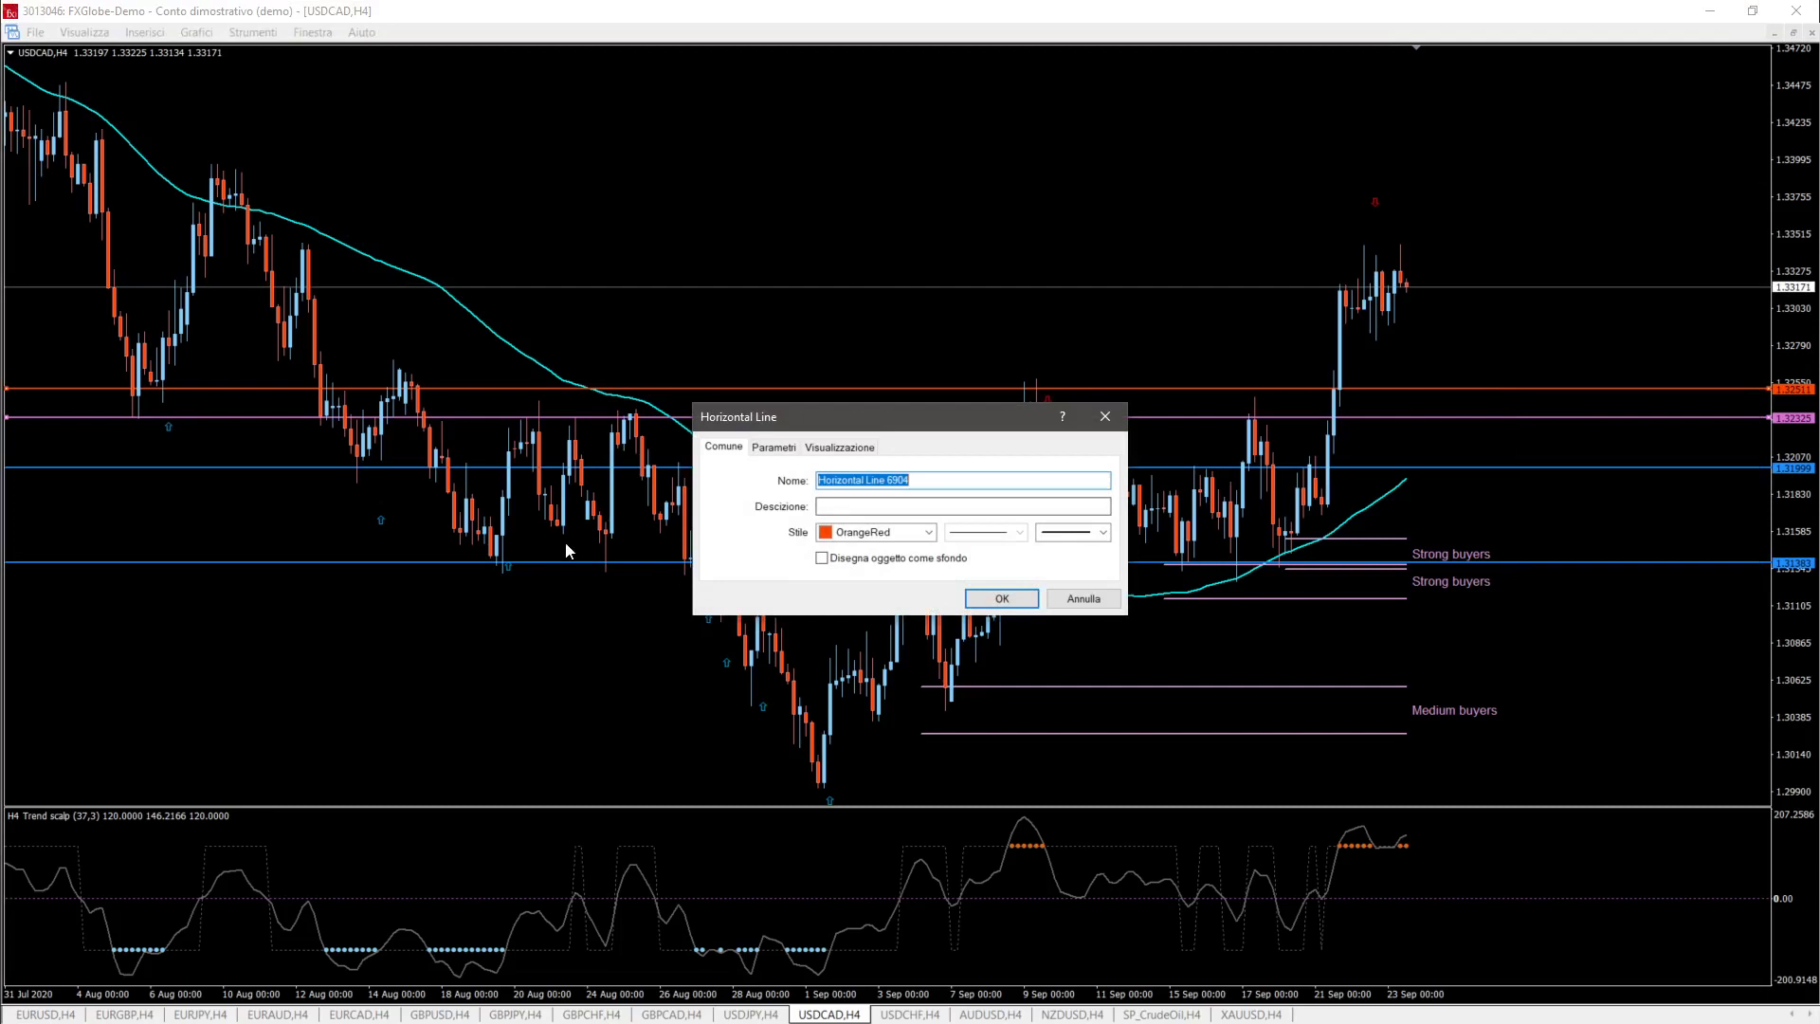
{"action": "left_click", "coordinate": [927, 532]}
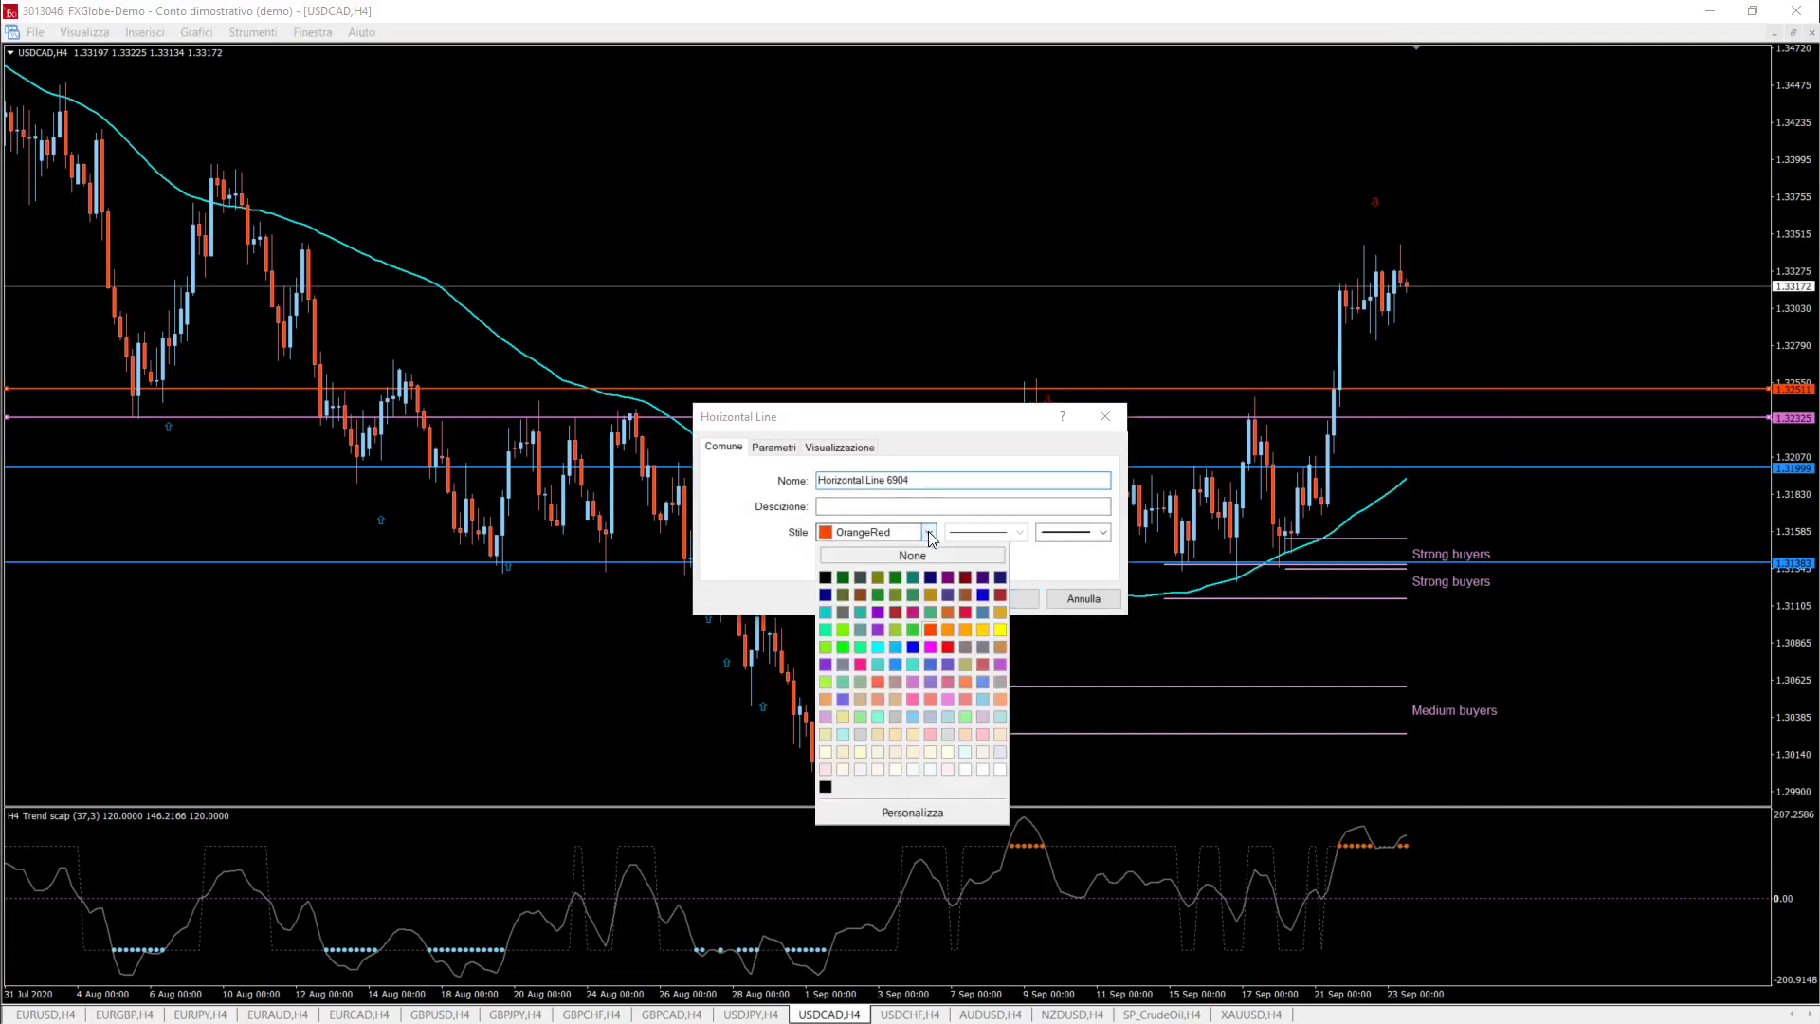
{"action": "left_click", "coordinate": [897, 646]}
{"action": "left_click", "coordinate": [1002, 601]}
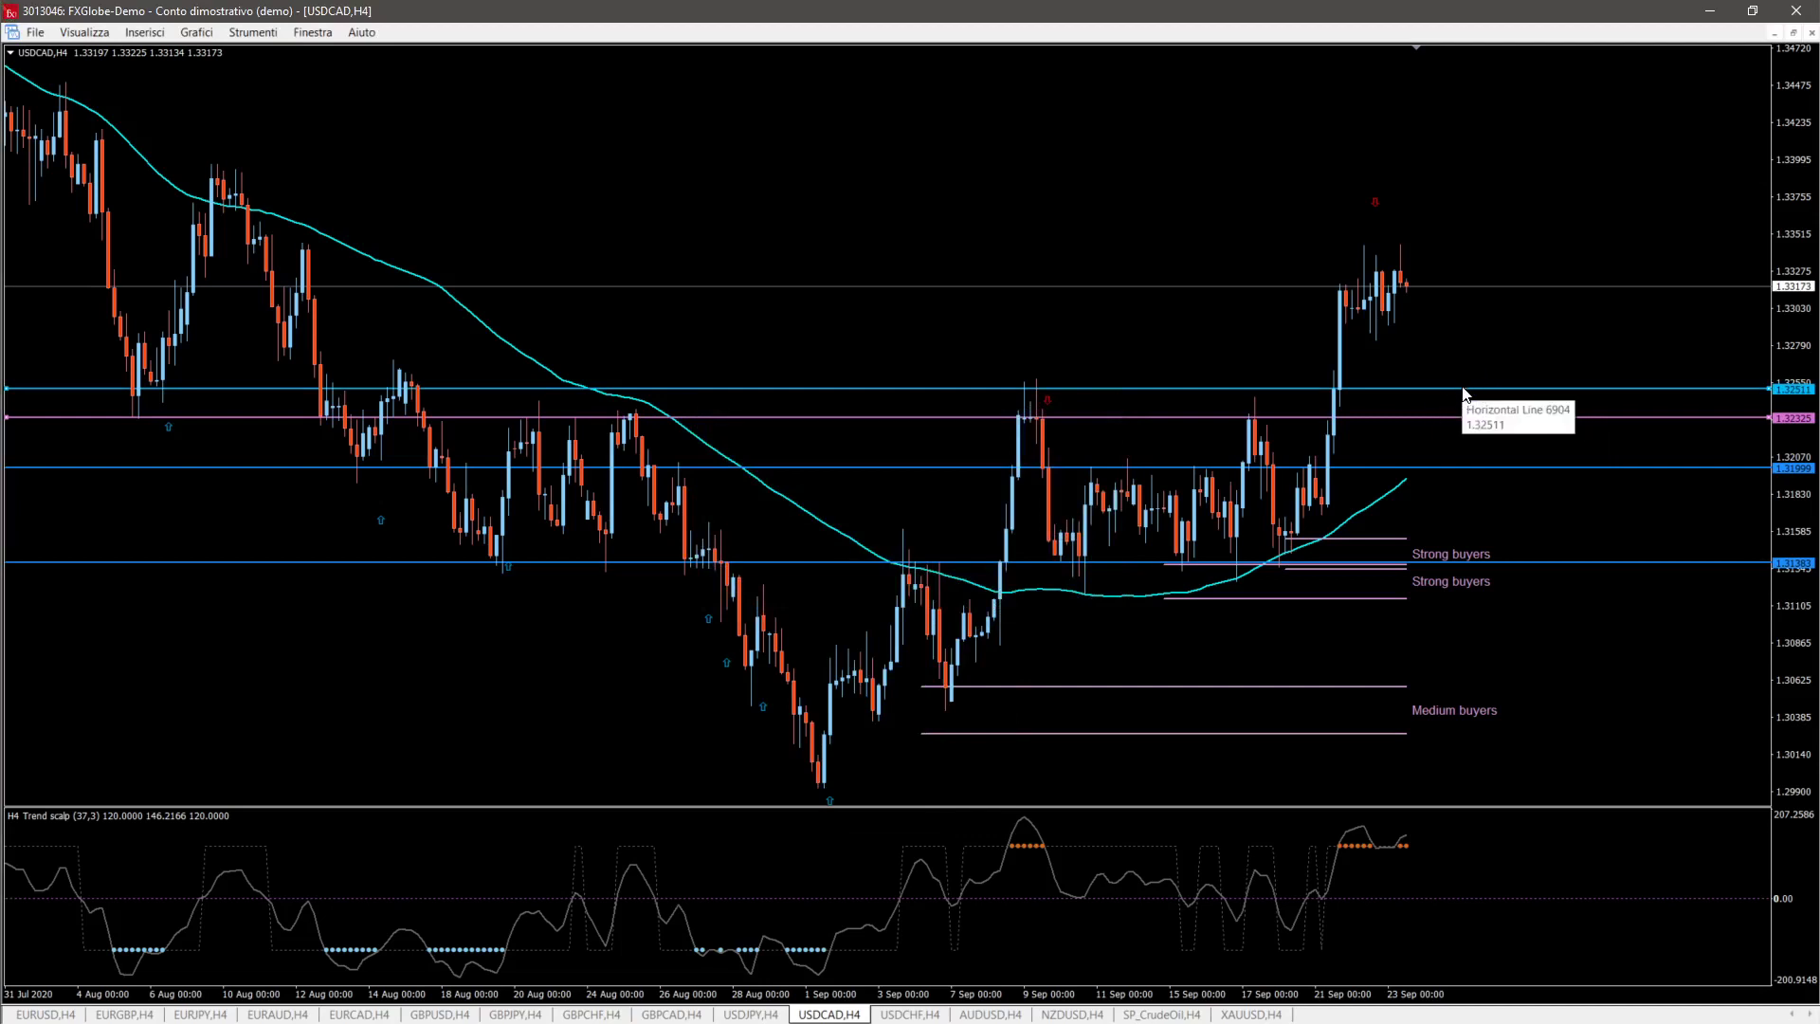
{"action": "left_click_drag", "start_coordinate": [1465, 387], "coordinate": [1485, 246]}
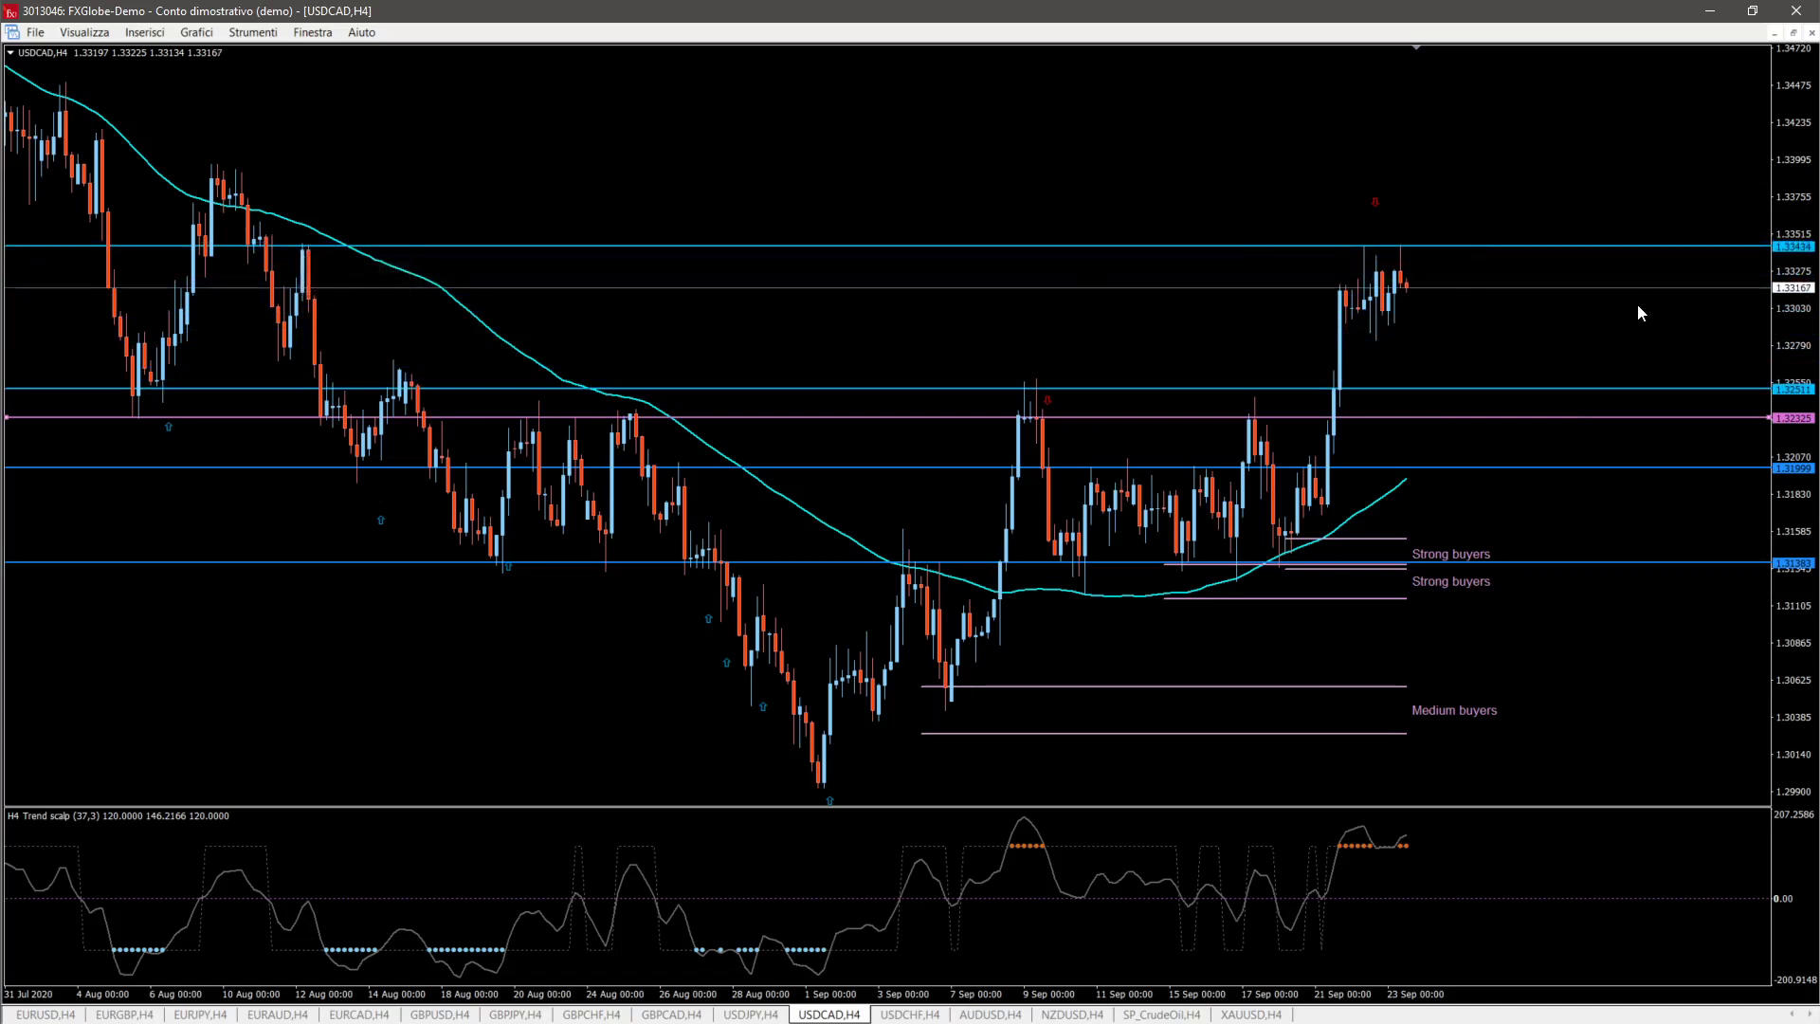
Step: Set the 1.33434 line's colour to DarkOrange in its properties
{"action": "right_click", "coordinate": [1296, 246]}
{"action": "left_click", "coordinate": [1350, 256]}
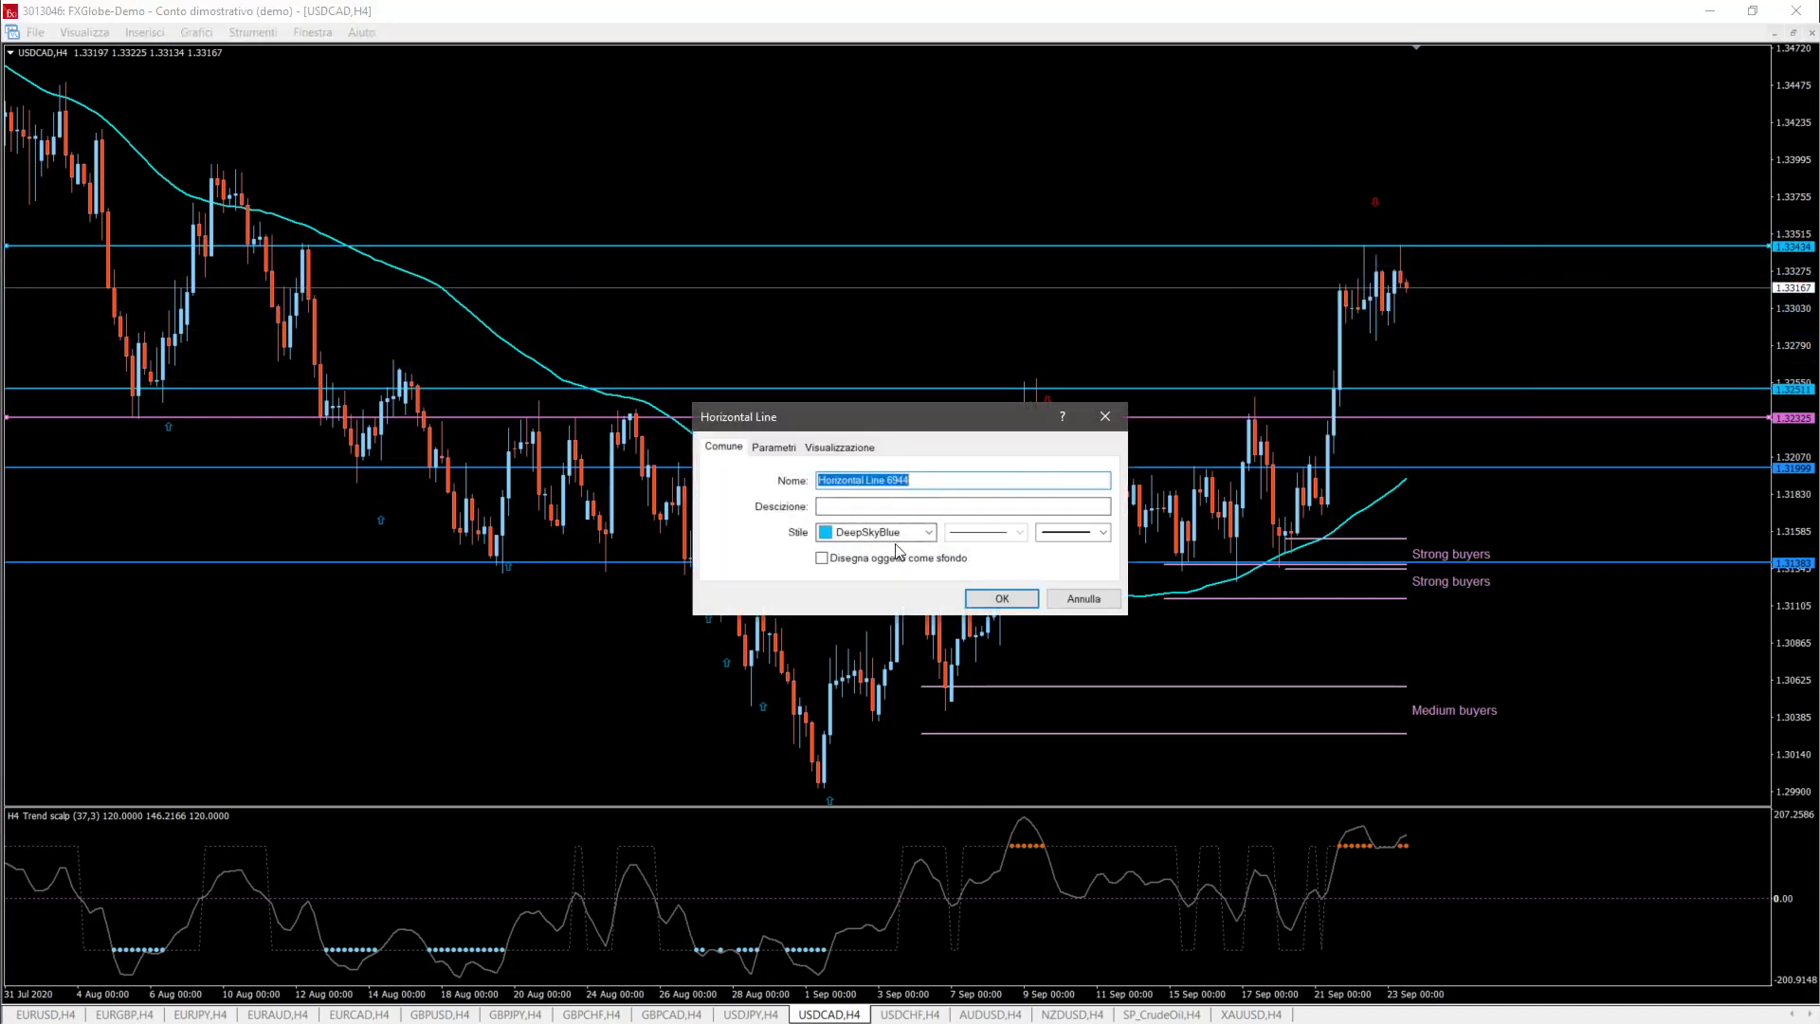
{"action": "left_click", "coordinate": [927, 532]}
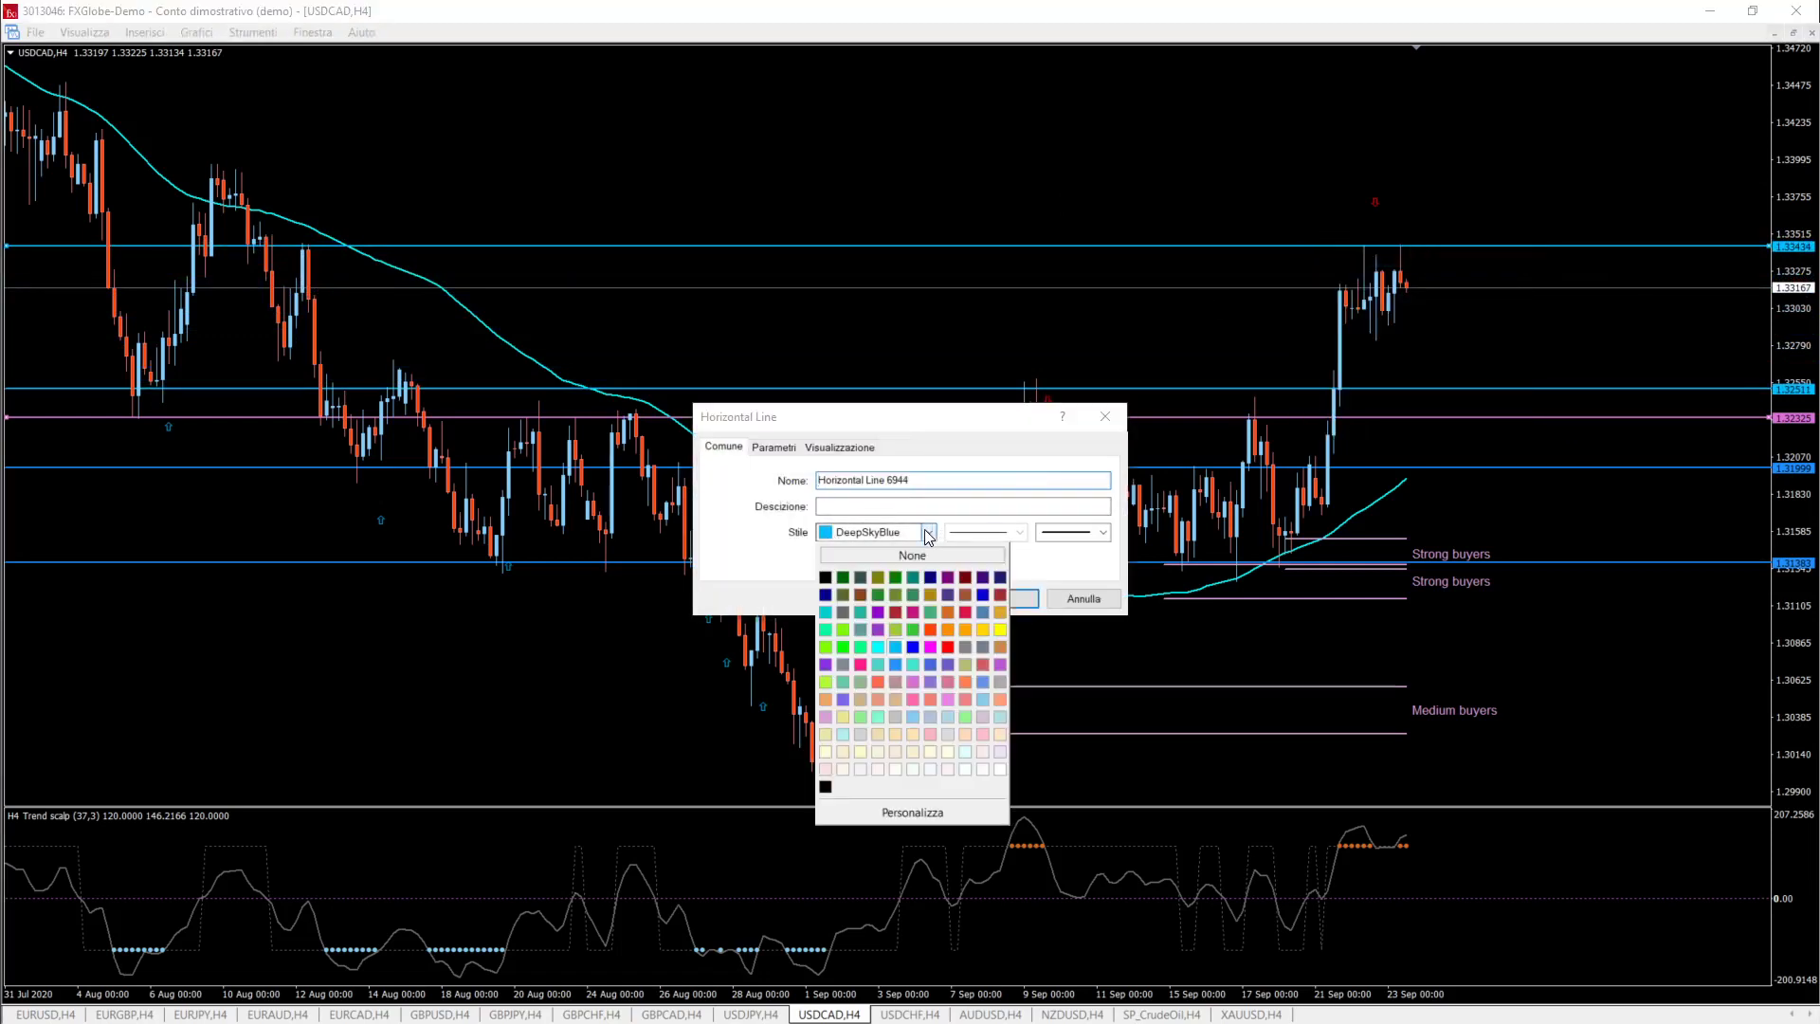
{"action": "left_click", "coordinate": [944, 630]}
{"action": "left_click", "coordinate": [989, 592]}
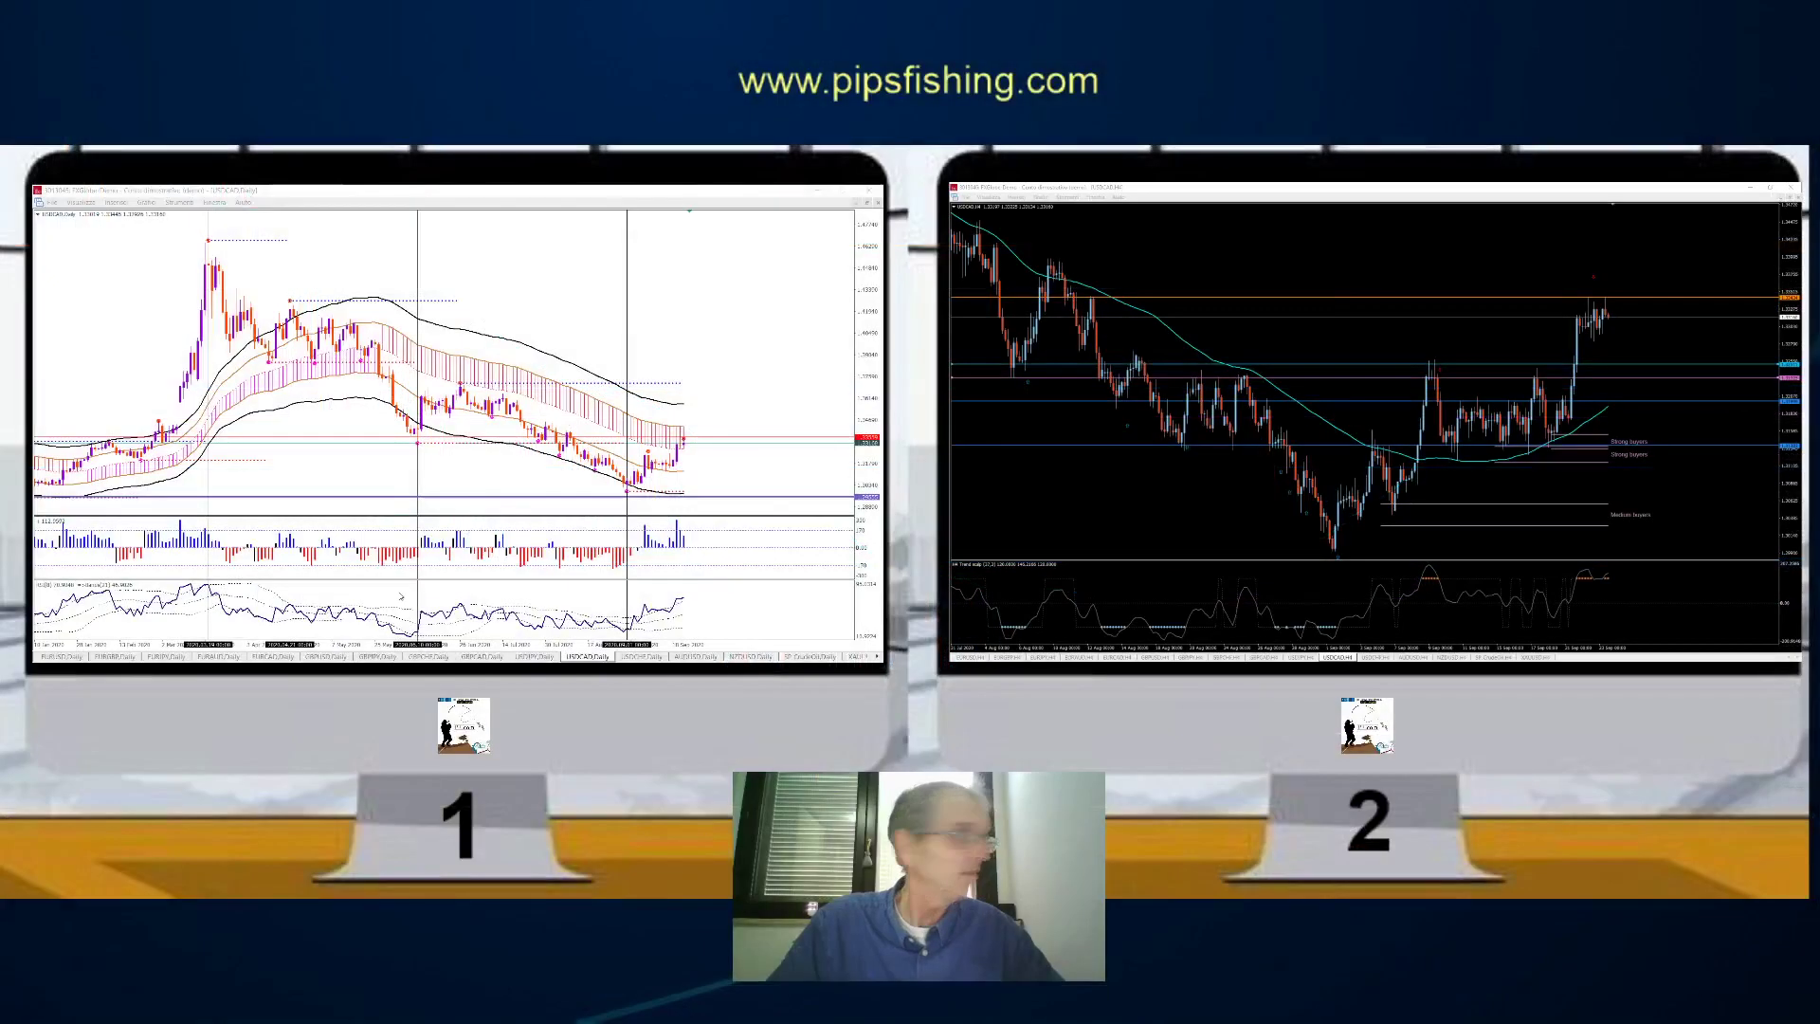
Step: Switch the two windows to the USDCHF,Daily and USDCHF,H4 charts
{"action": "left_click", "coordinate": [642, 656]}
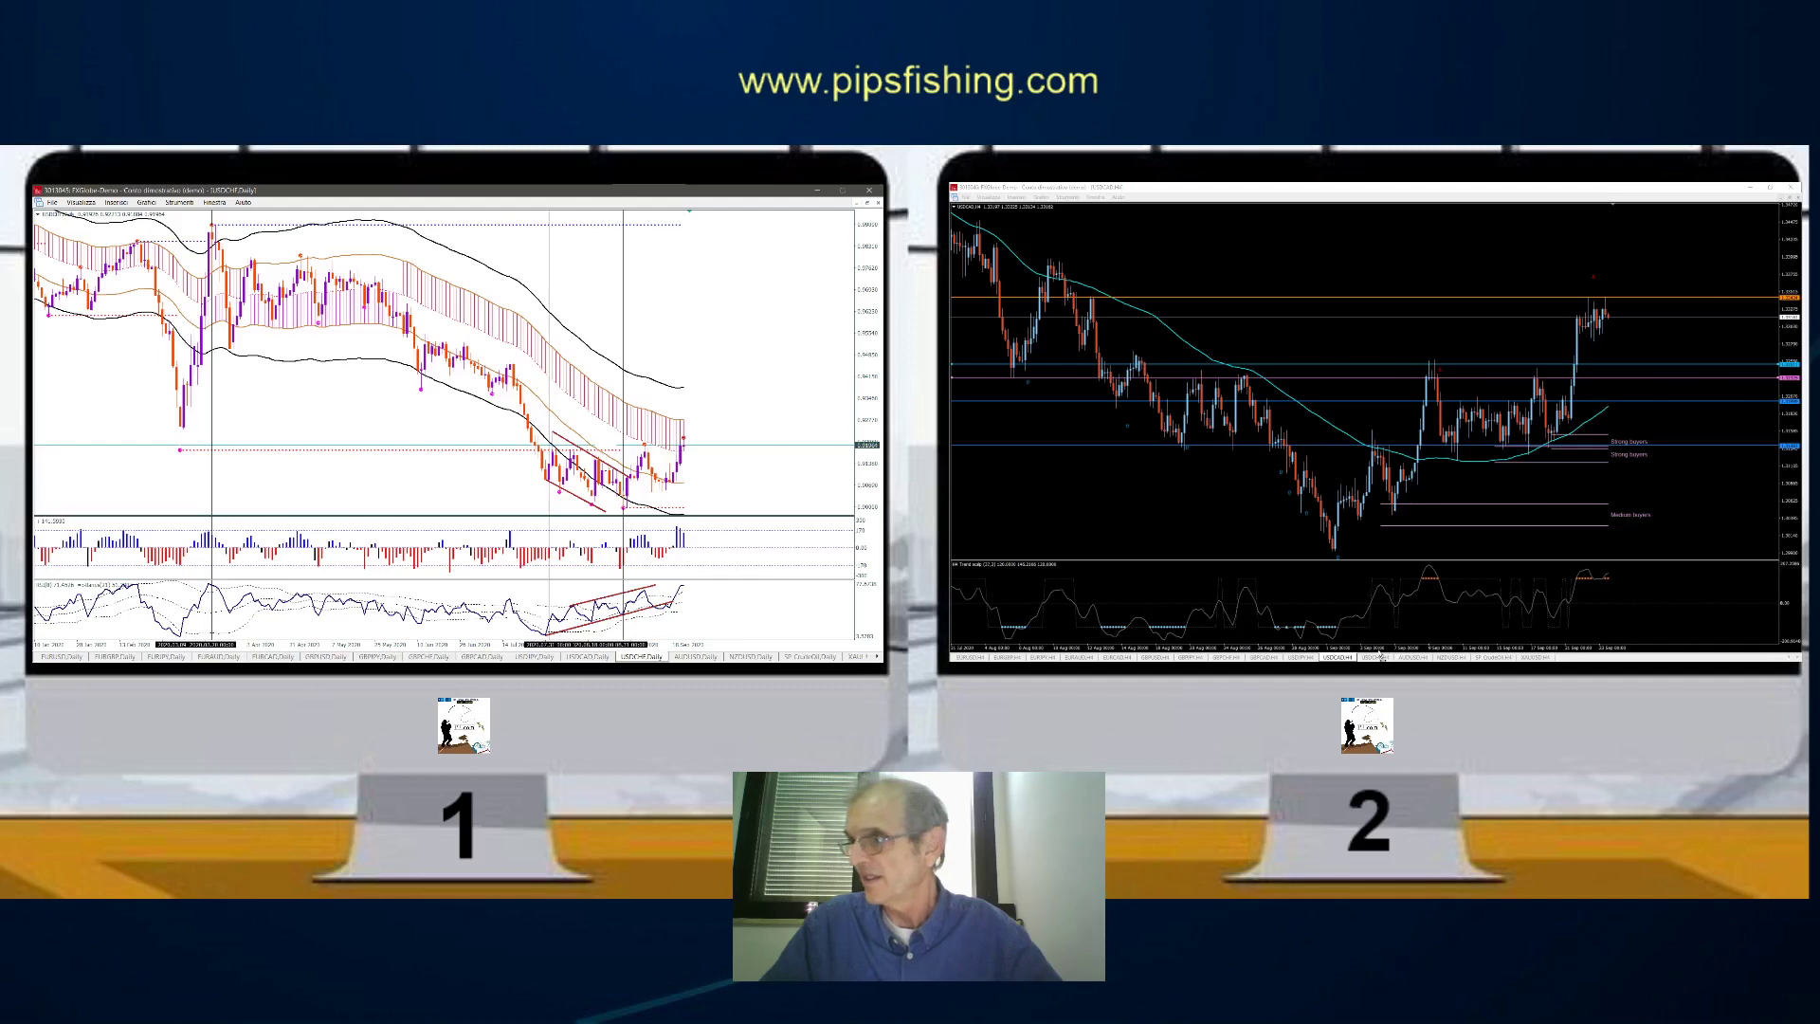
{"action": "left_click", "coordinate": [1377, 656]}
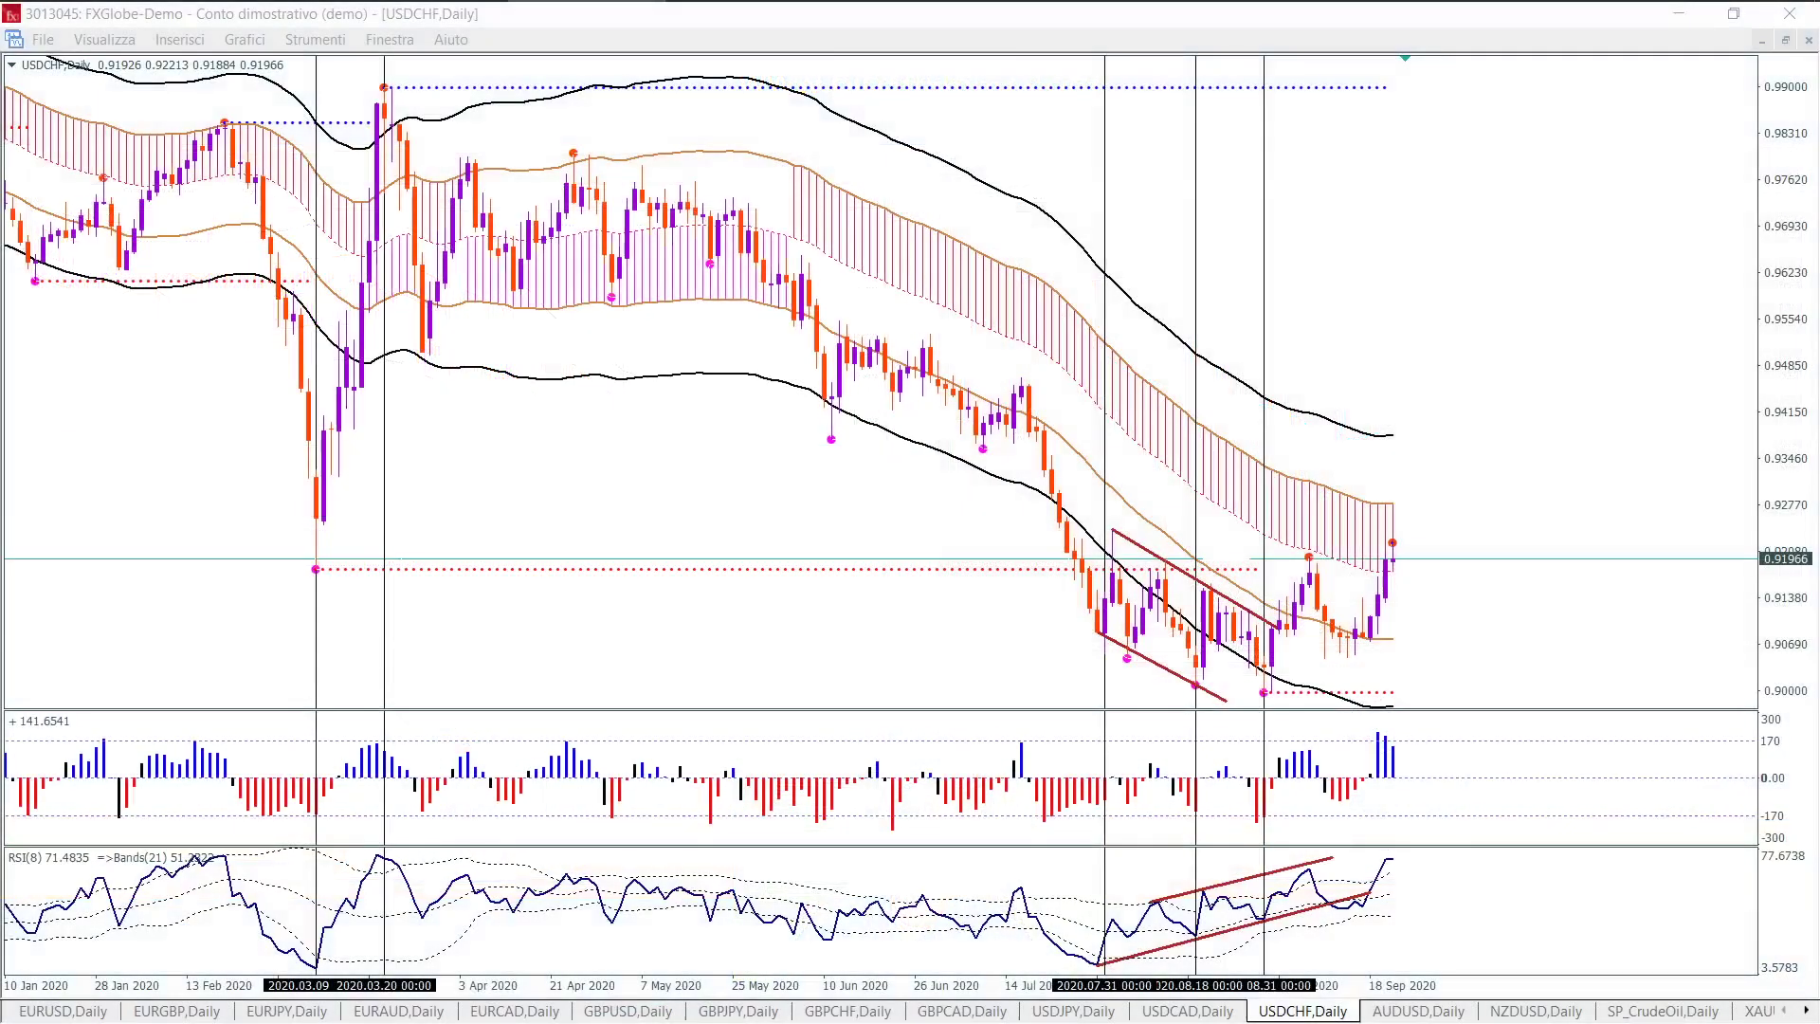
Step: Drag the upper RSI trendline's left end back to the late-July low
{"action": "double_click", "coordinate": [1160, 900]}
{"action": "left_click_drag", "start_coordinate": [1155, 902], "coordinate": [1108, 926]}
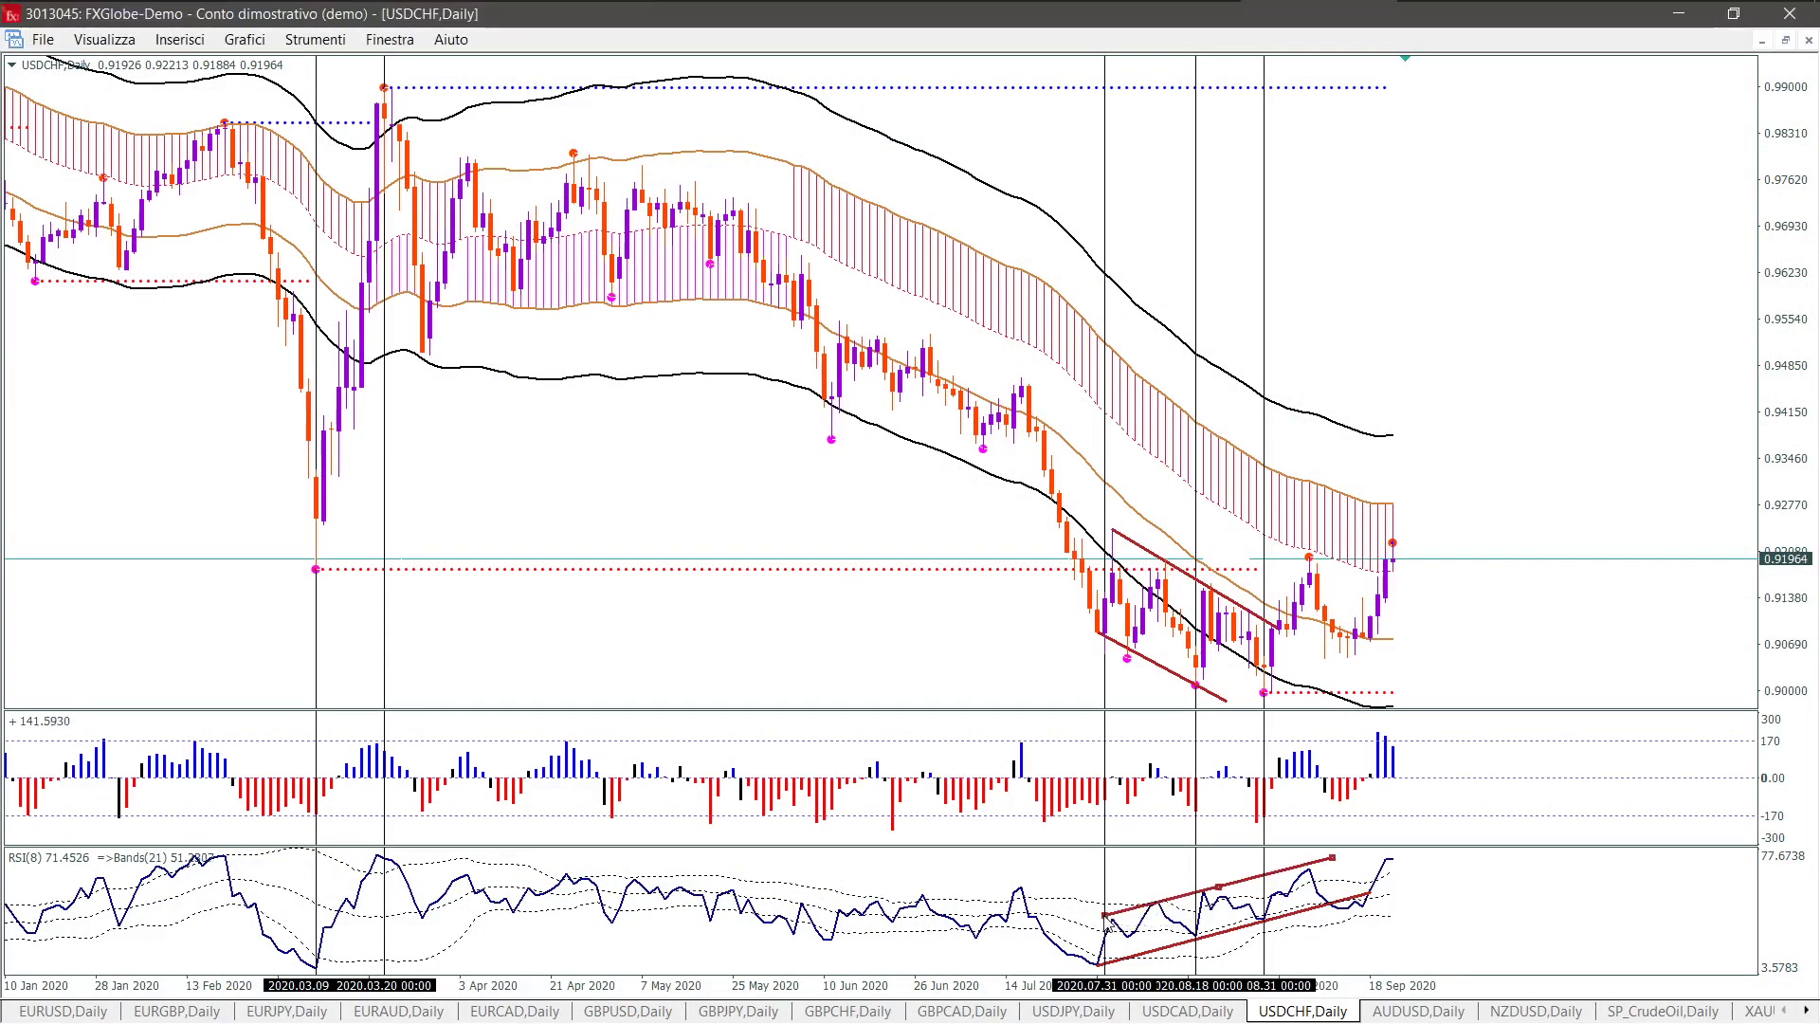
{"action": "double_click", "coordinate": [1107, 921]}
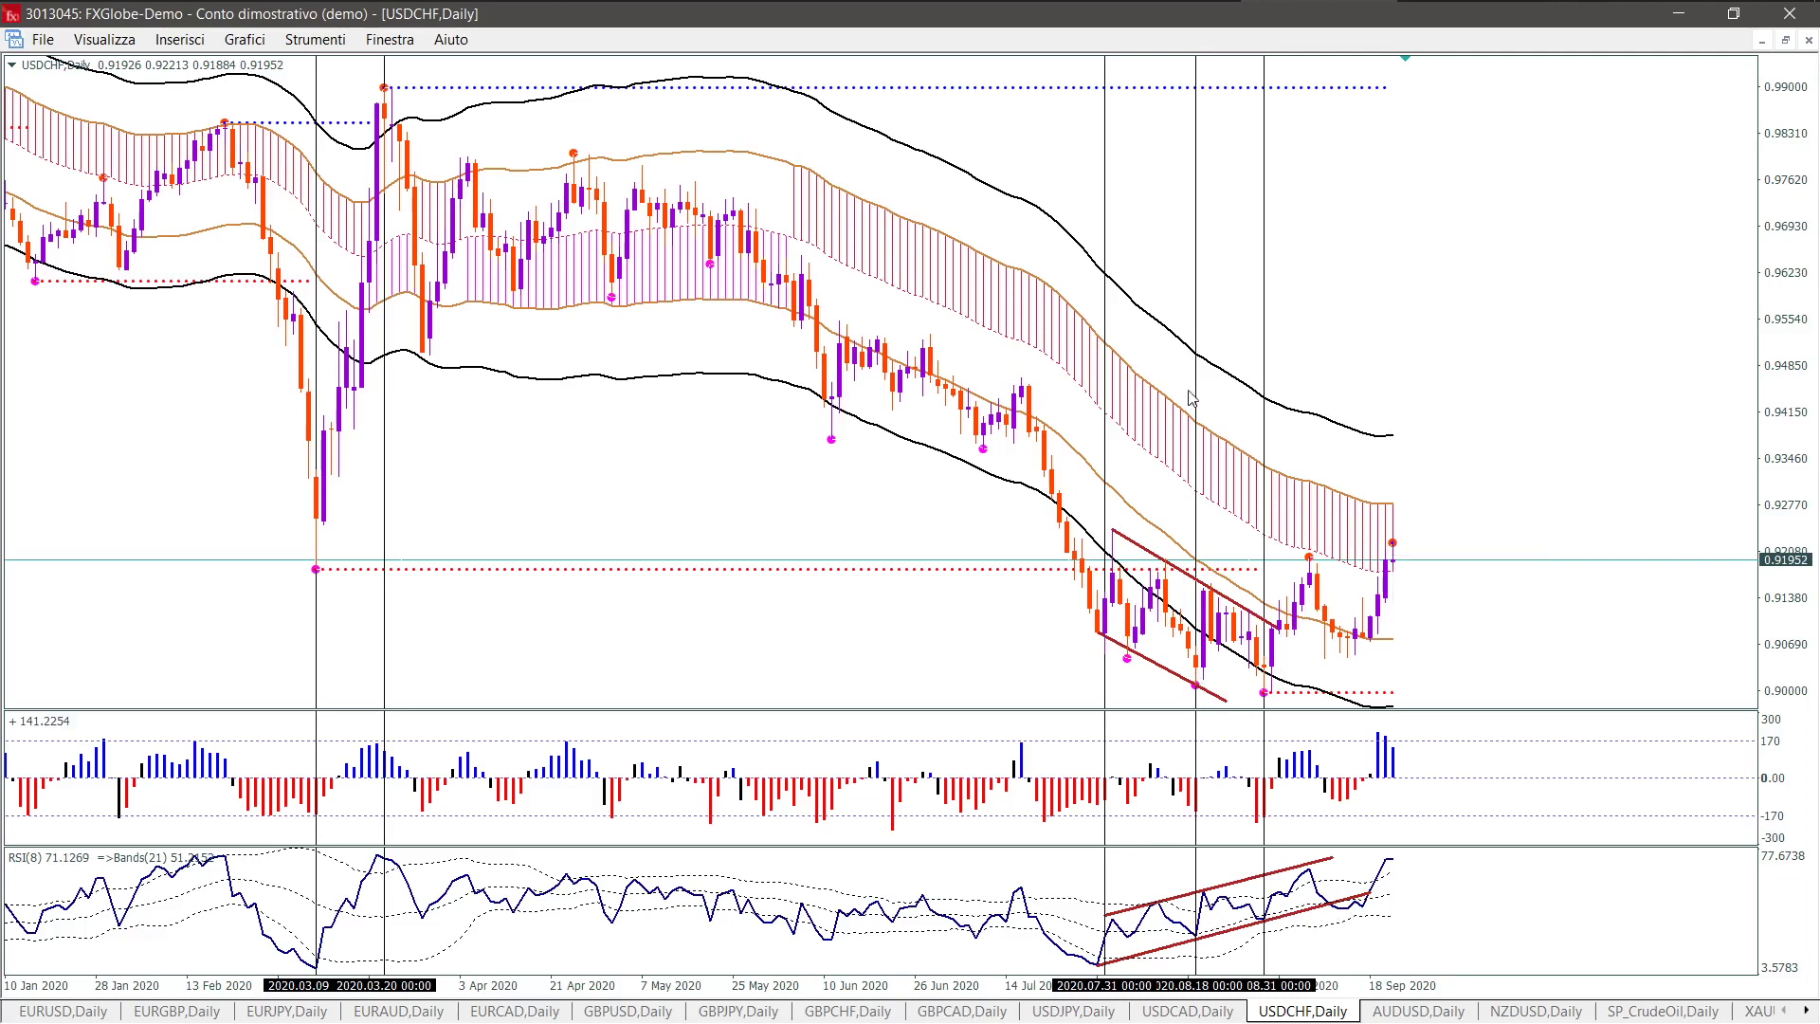
{"action": "mouse_move", "coordinate": [1143, 413]}
{"action": "mouse_move", "coordinate": [1395, 549]}
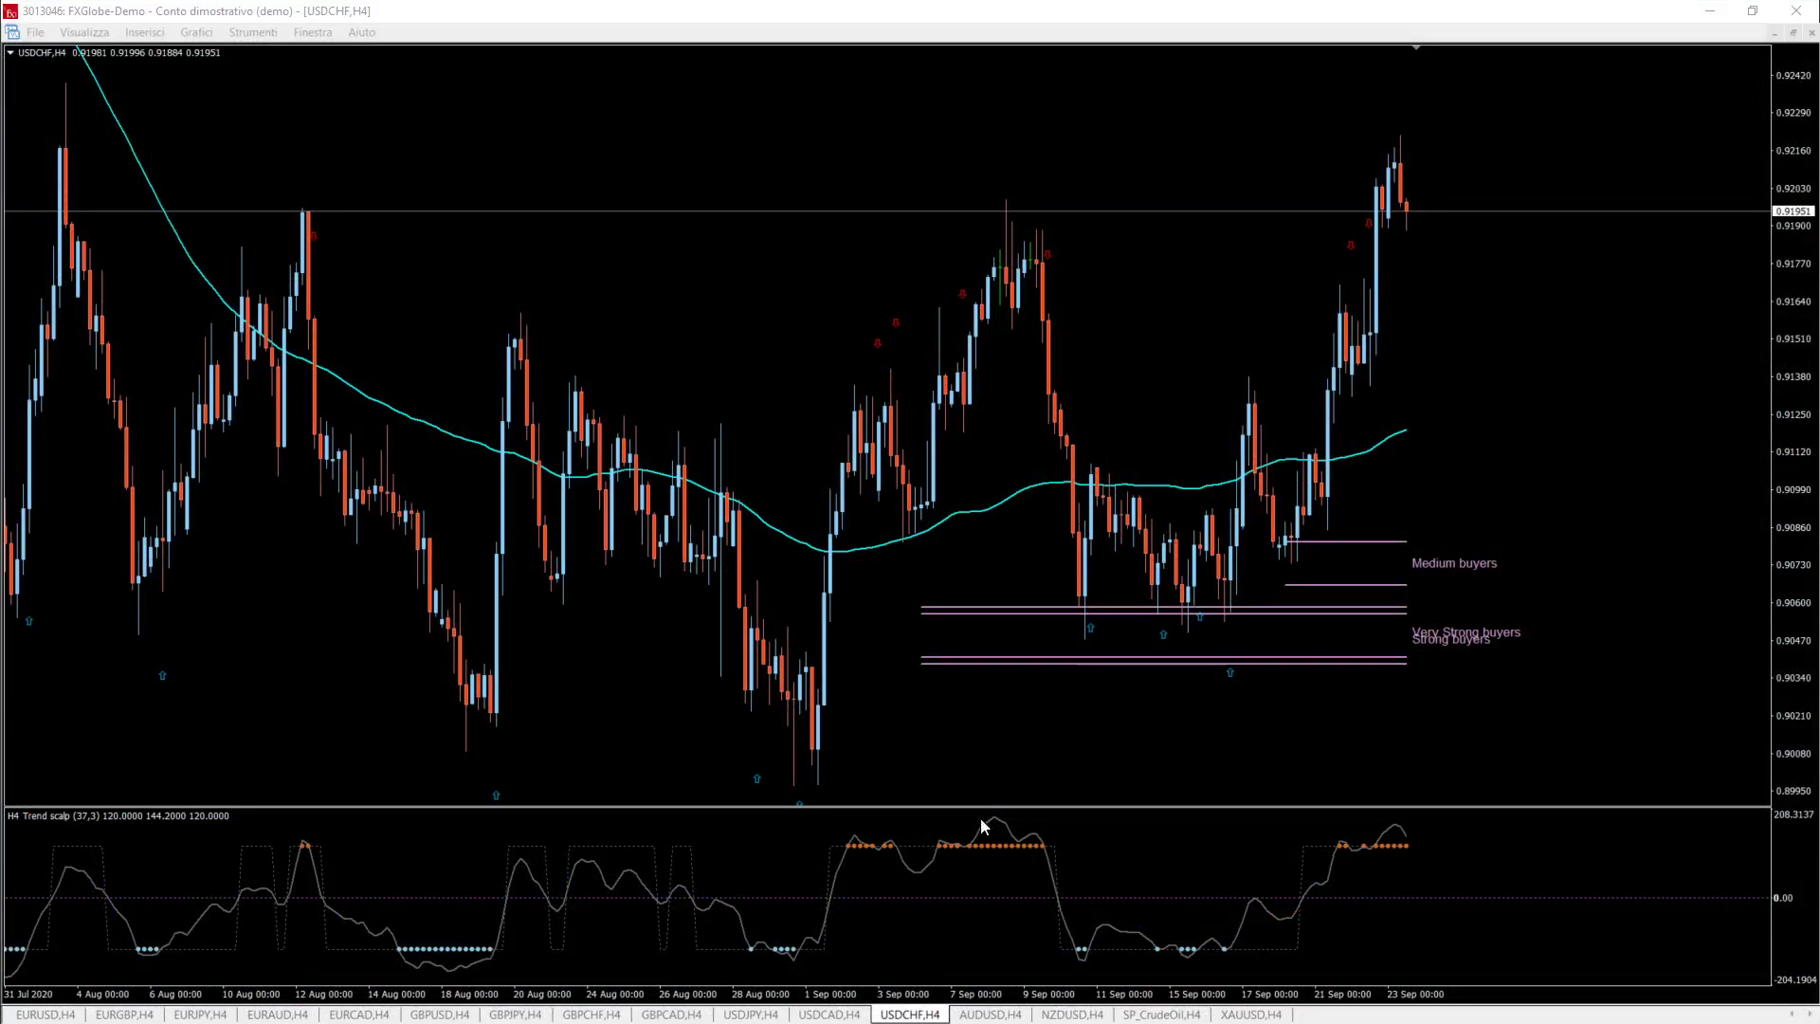
Step: Glance at USDCAD H4, then return to USDCHF H4 and zoom in and out
{"action": "left_click", "coordinate": [841, 1014]}
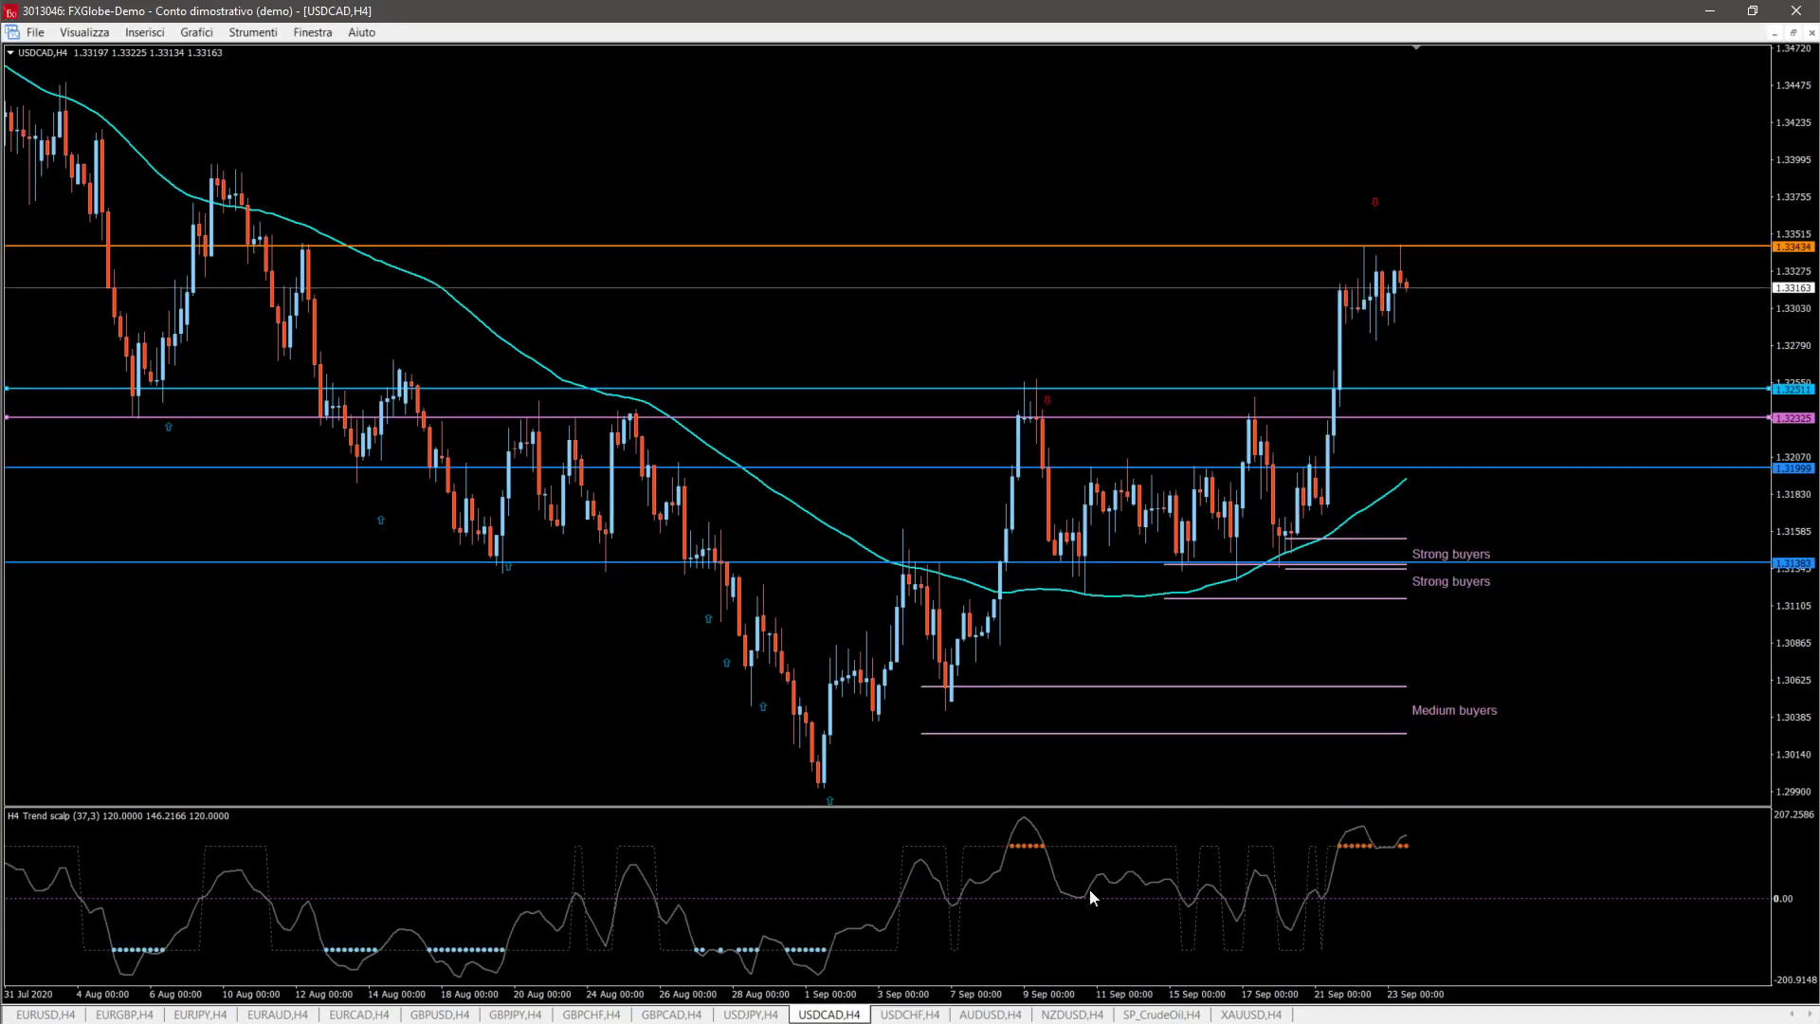
{"action": "left_click", "coordinate": [915, 1014]}
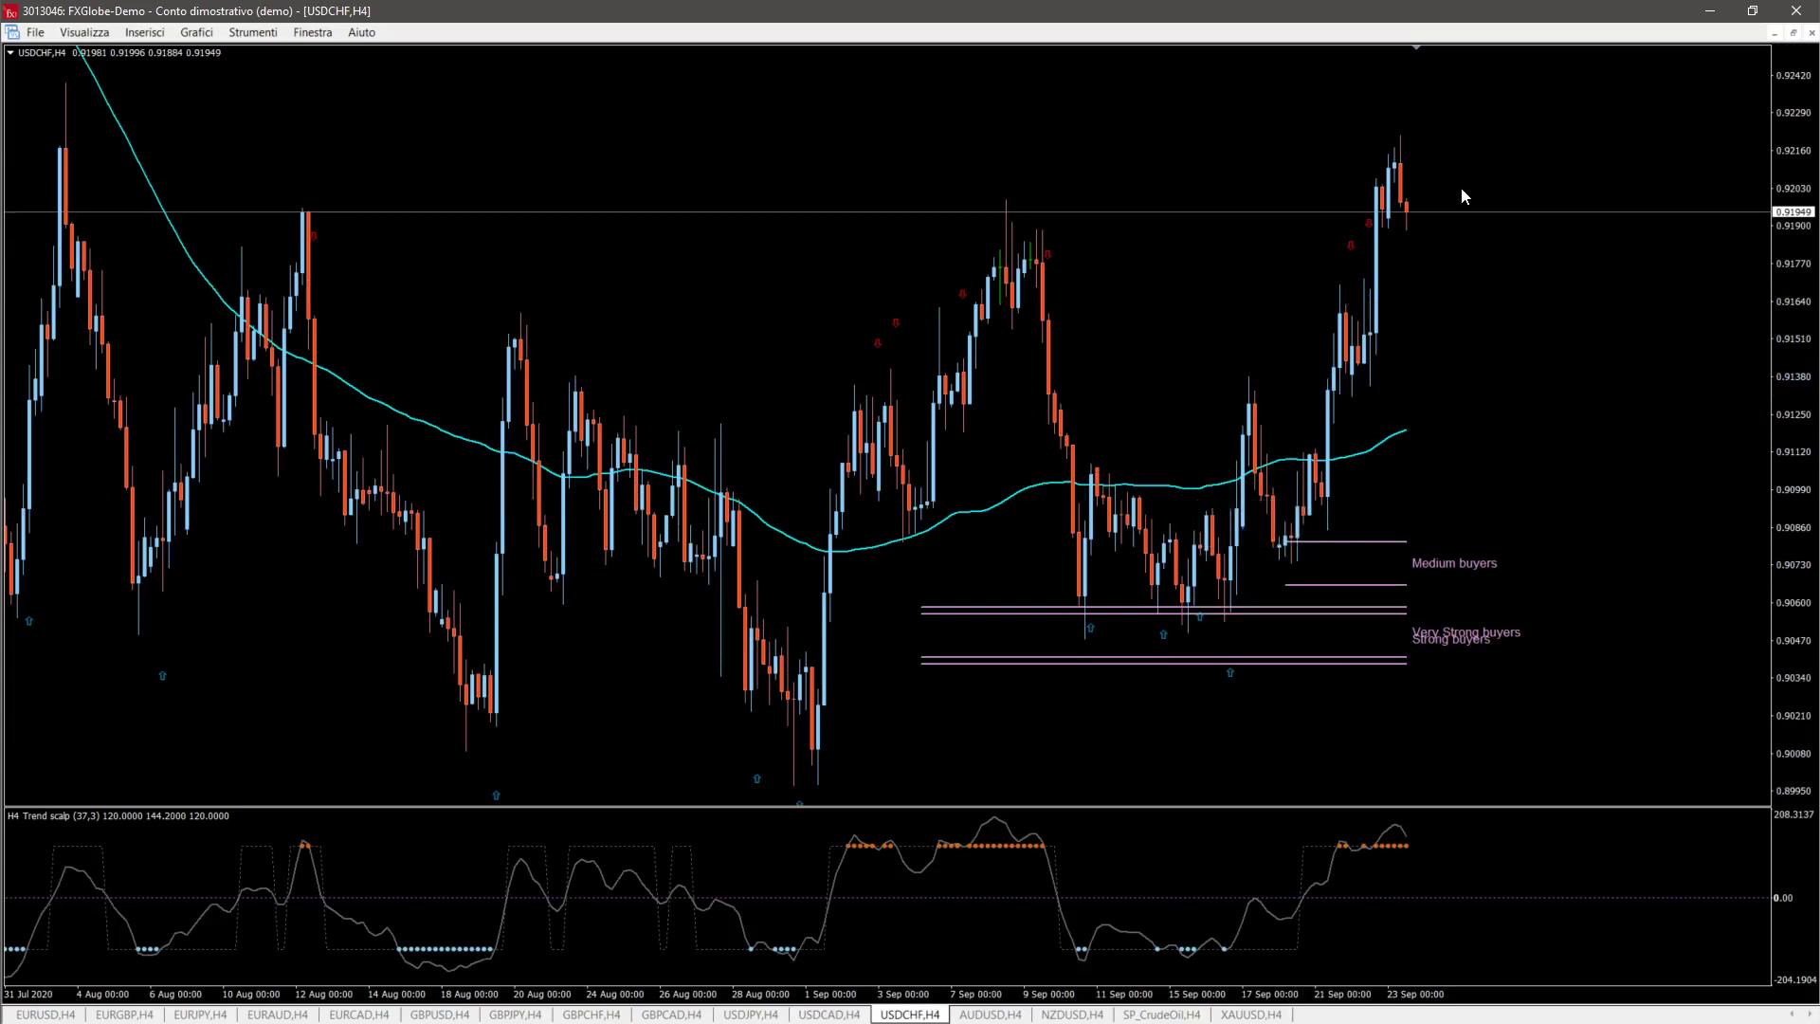
{"action": "key", "text": "plus"}
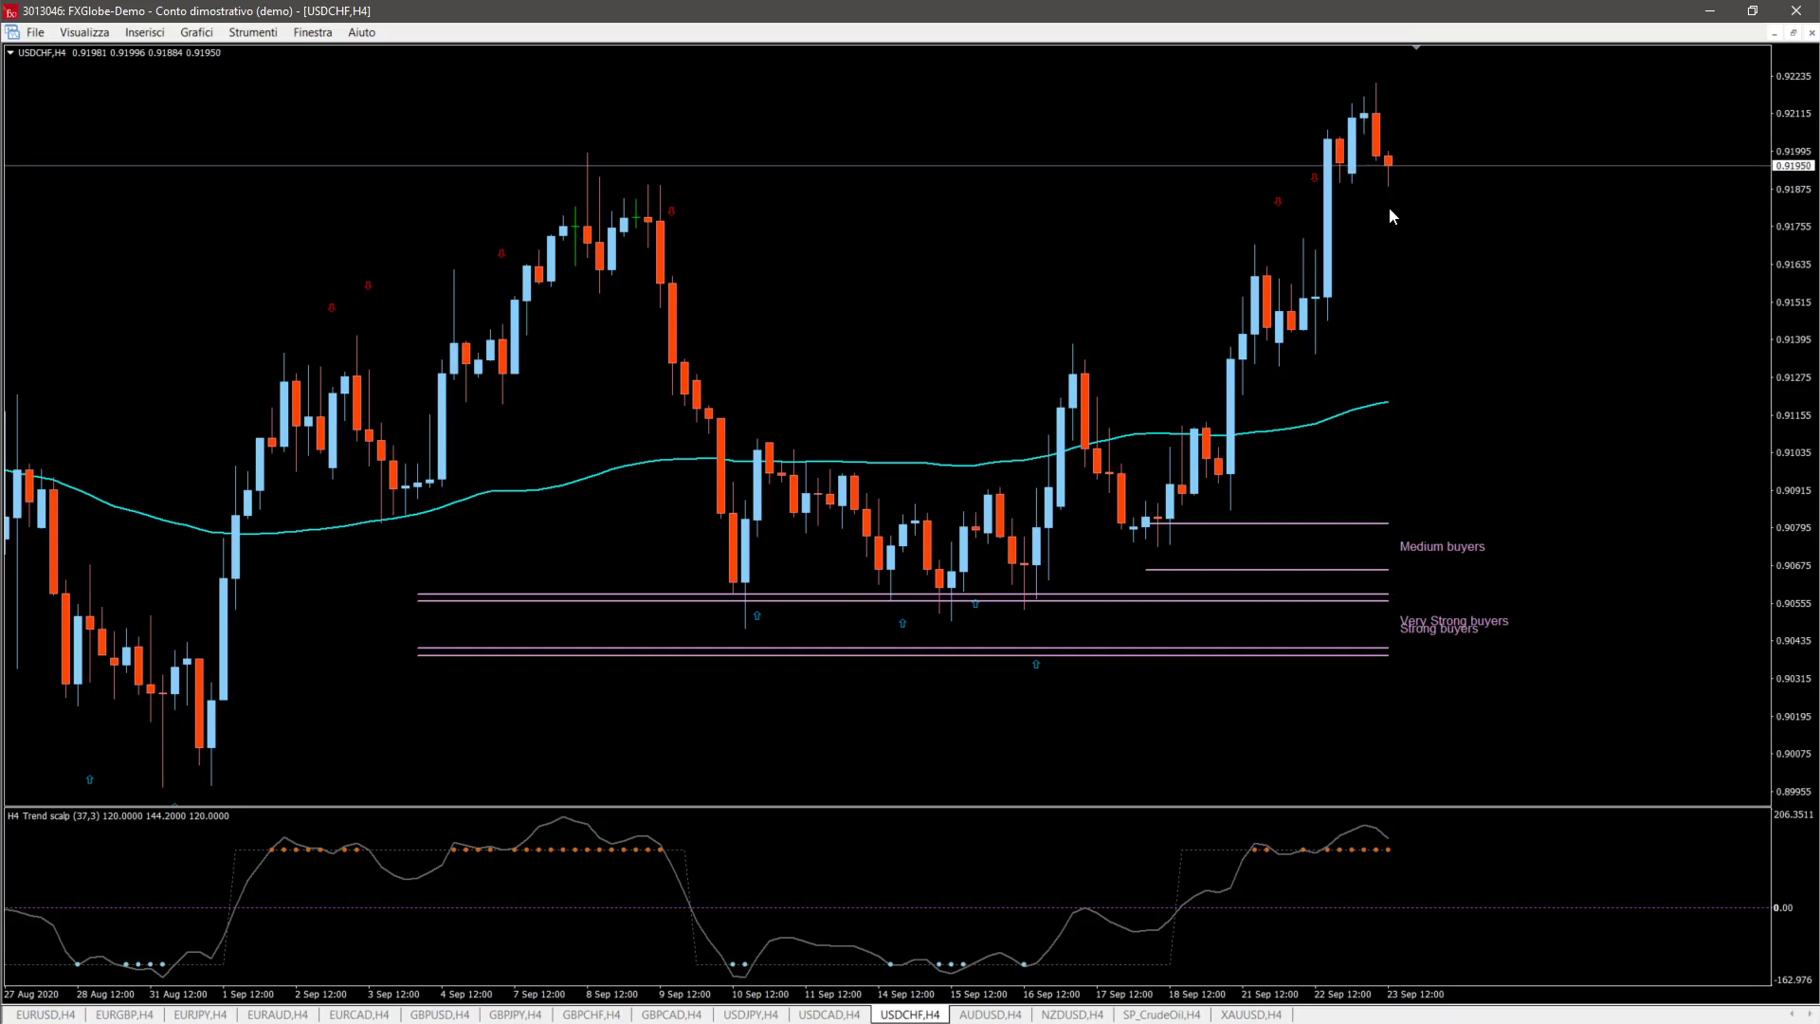
{"action": "key", "text": "minus"}
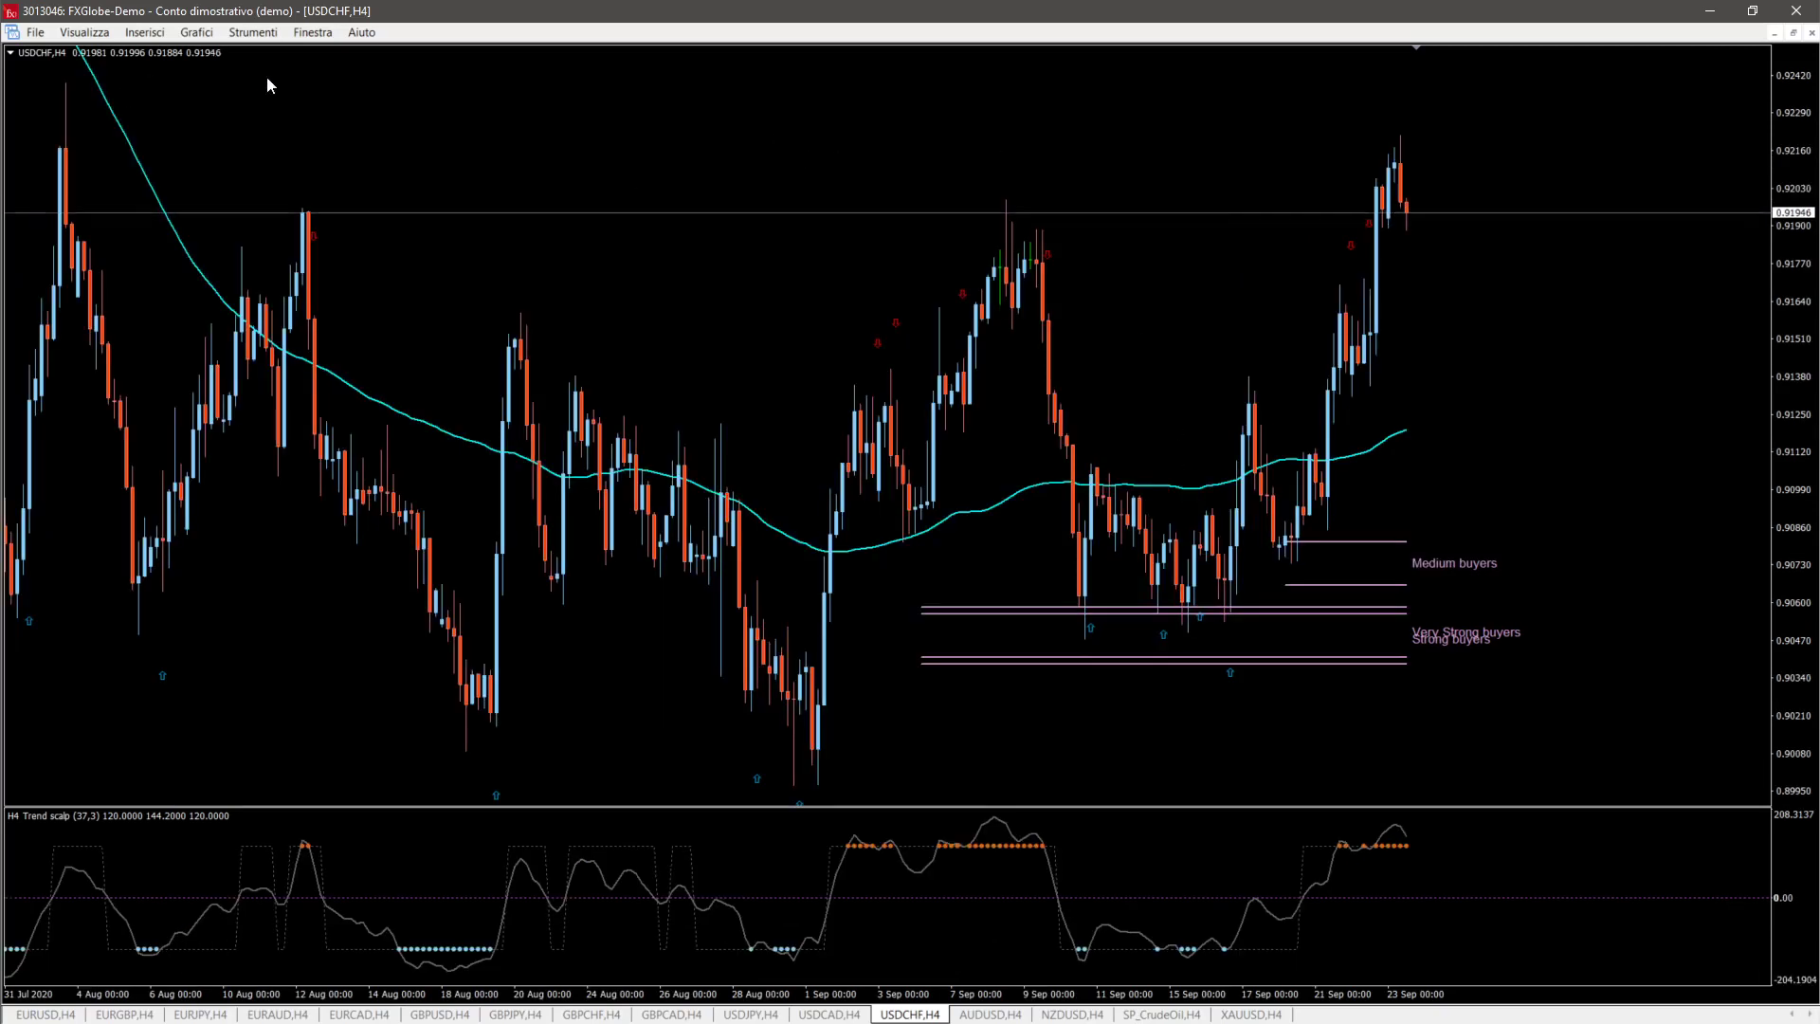
Step: Insert a horizontal line on the USDCHF H4 chart and lower it to about 0.9187
{"action": "left_click", "coordinate": [149, 34]}
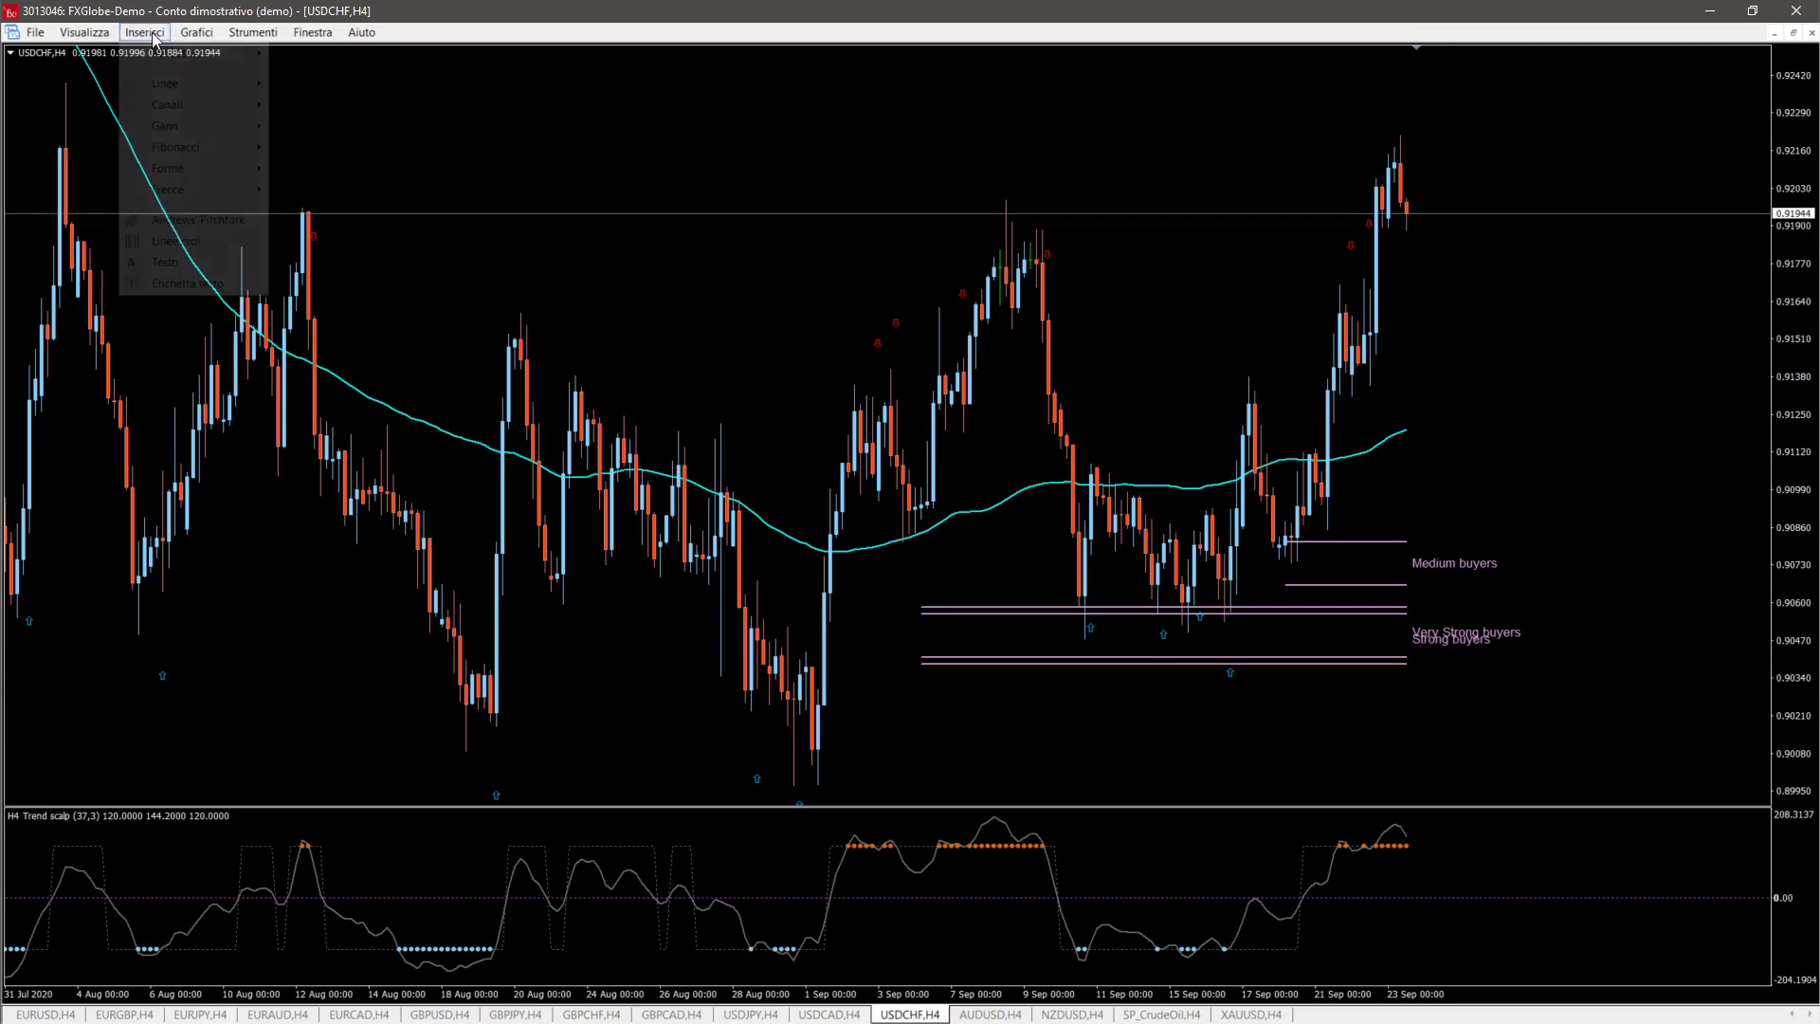
{"action": "mouse_move", "coordinate": [182, 80]}
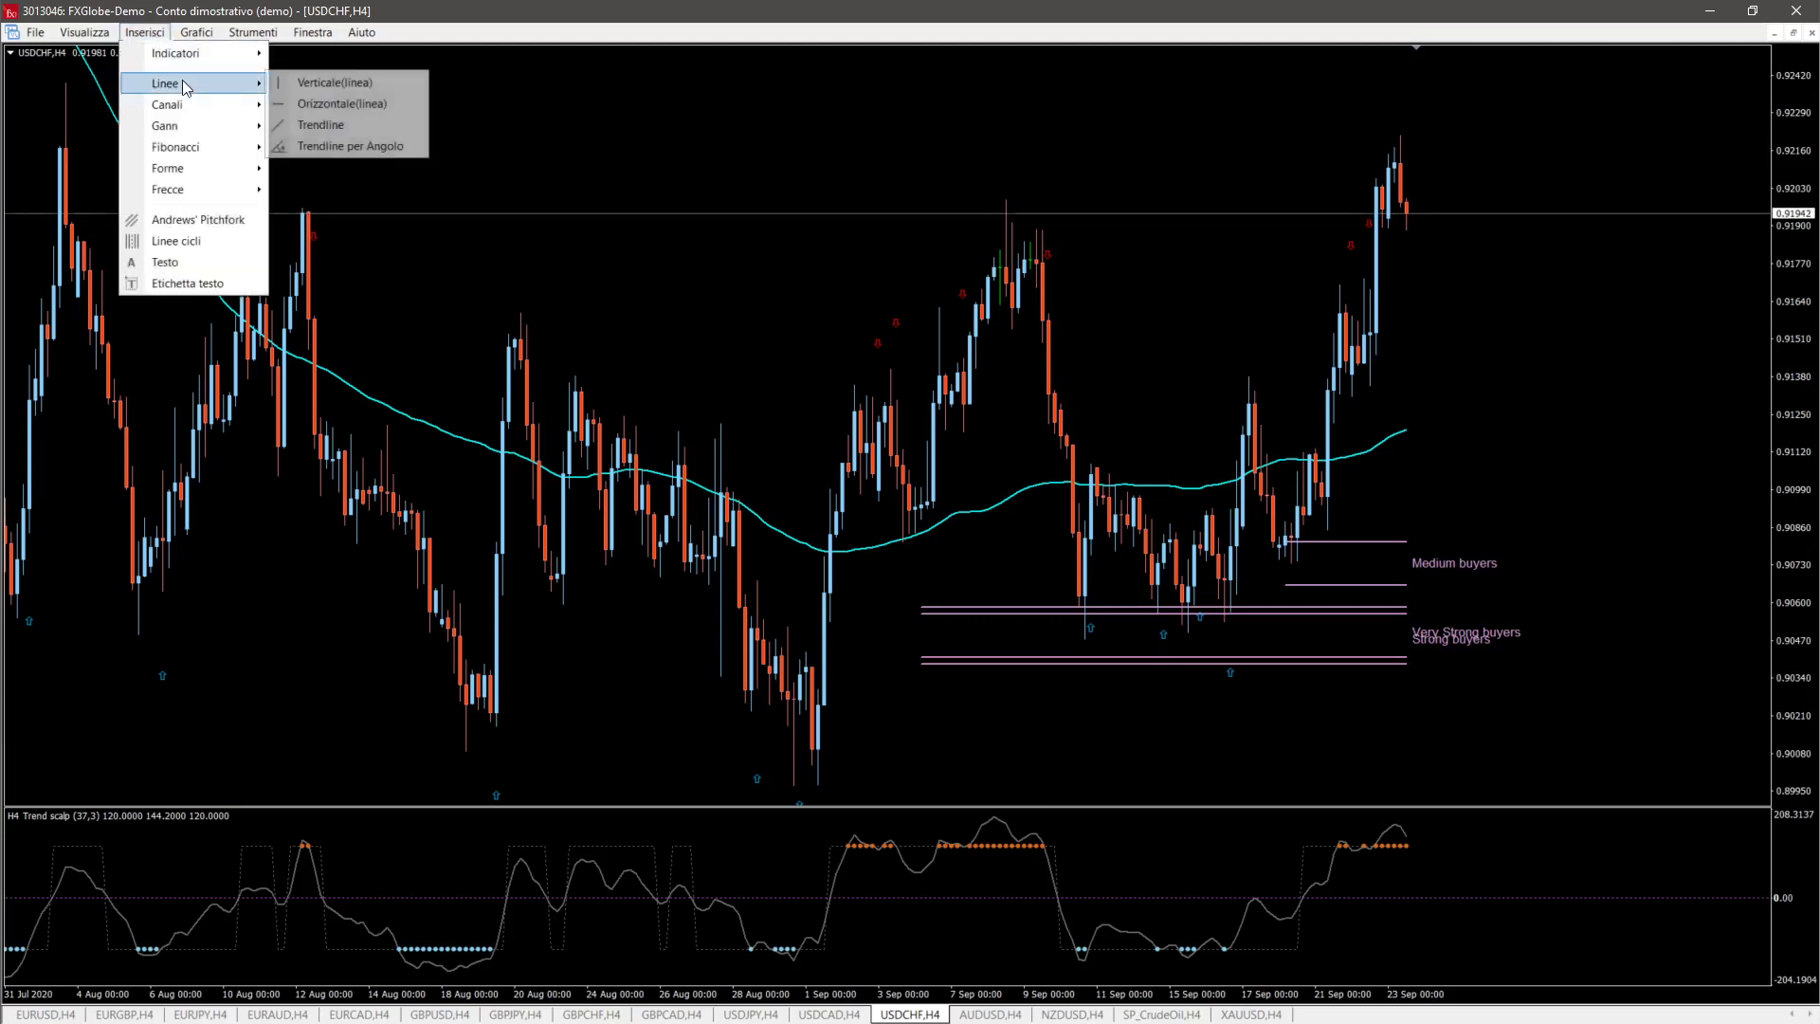
{"action": "left_click", "coordinate": [342, 103]}
{"action": "left_click_drag", "start_coordinate": [573, 170], "coordinate": [594, 210]}
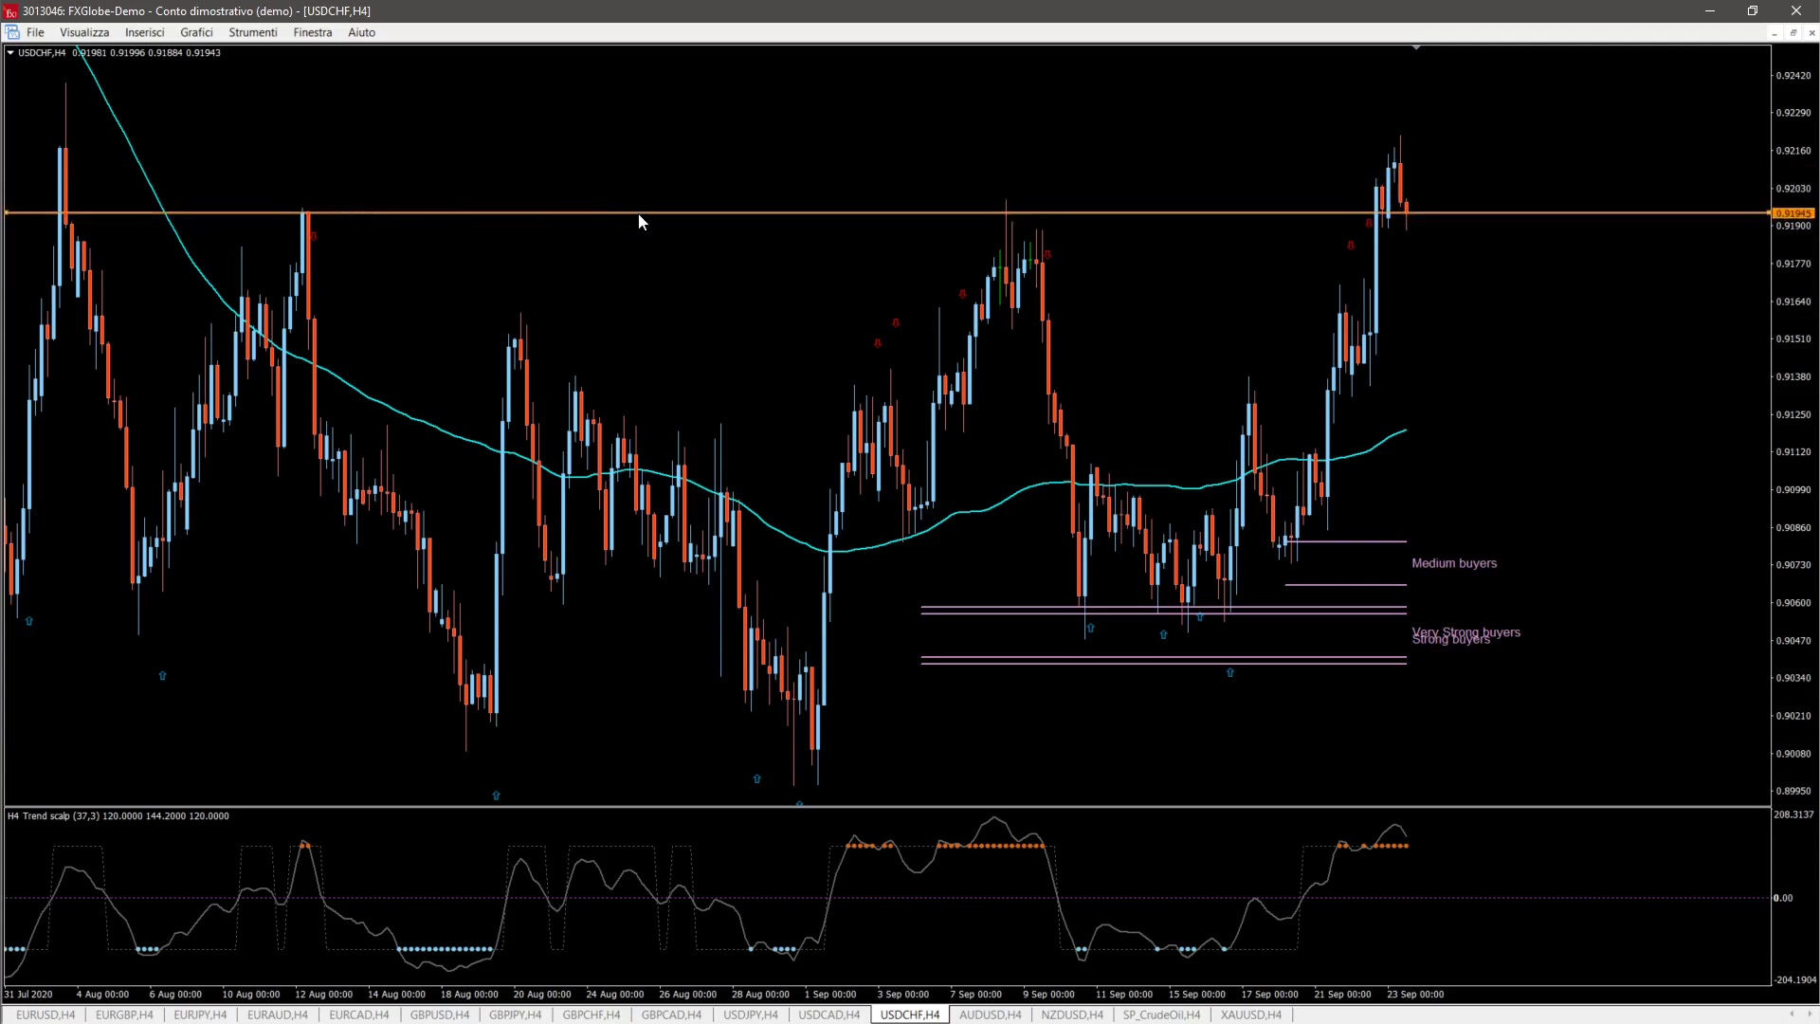
{"action": "left_click_drag", "start_coordinate": [637, 214], "coordinate": [647, 228]}
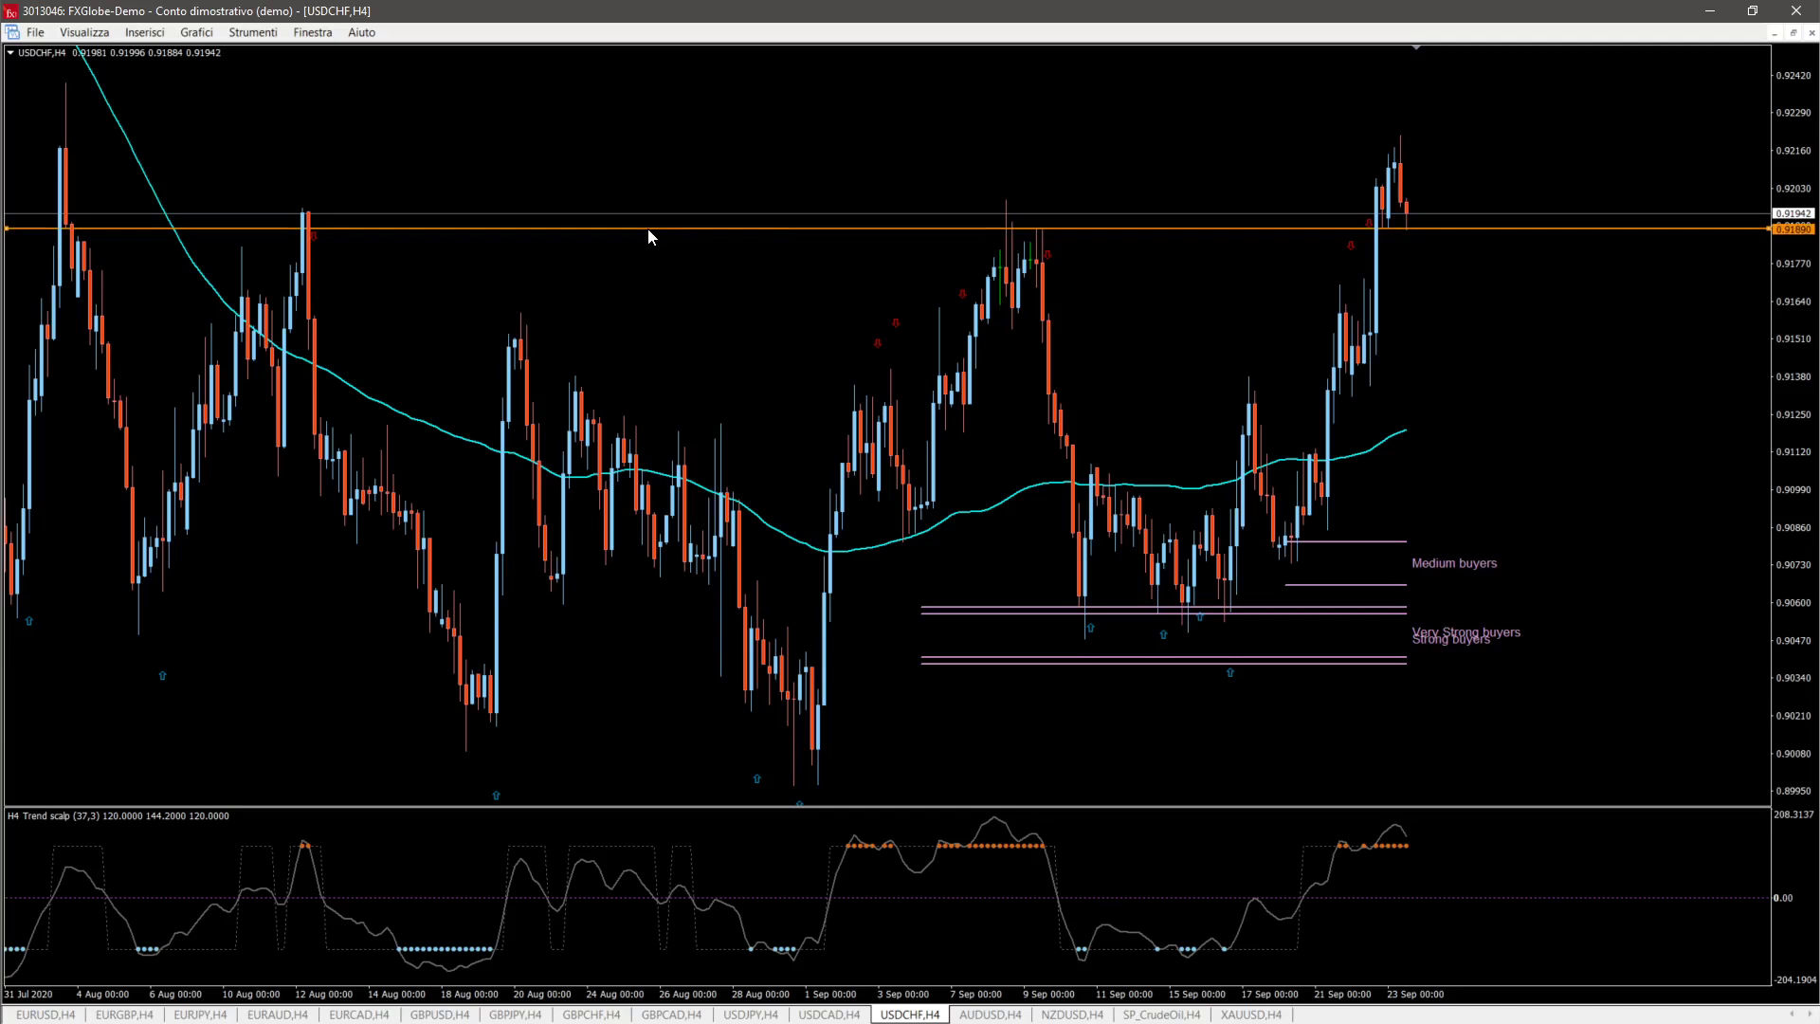
Step: Change the 0.9187 line's colour from orange to magenta
{"action": "right_click", "coordinate": [648, 231]}
{"action": "left_click", "coordinate": [682, 239]}
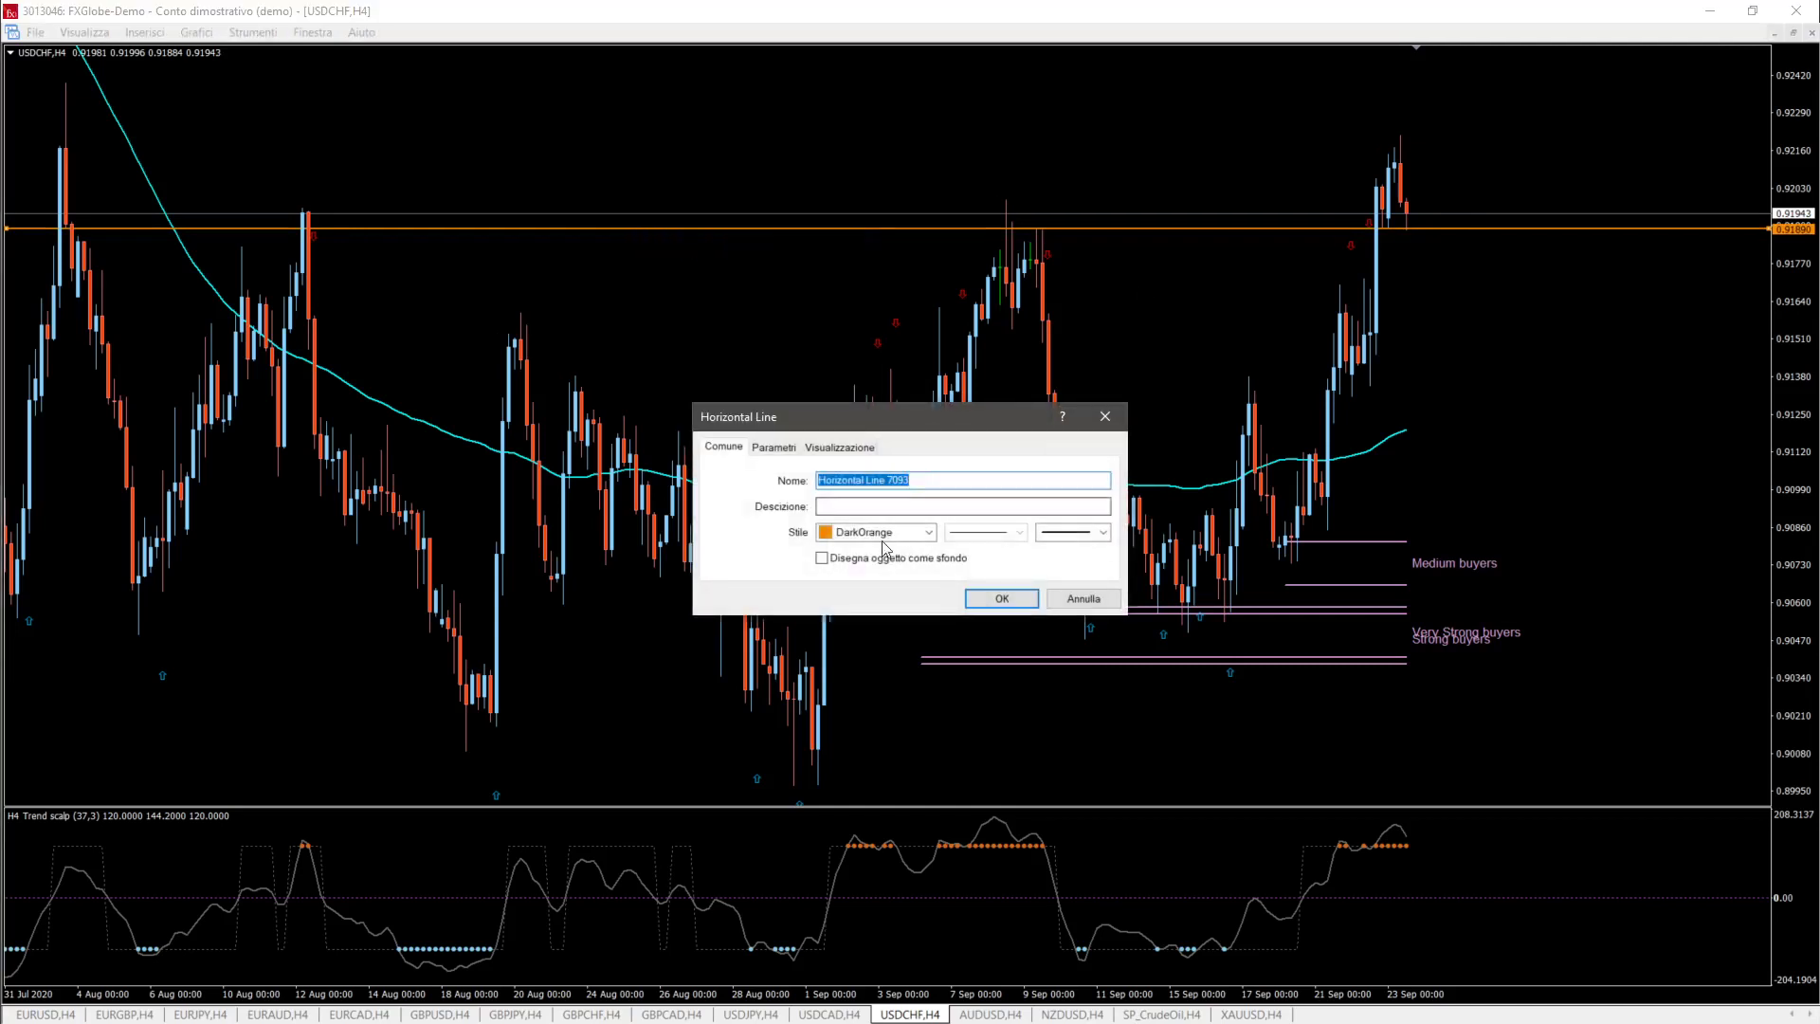
{"action": "left_click", "coordinate": [926, 532]}
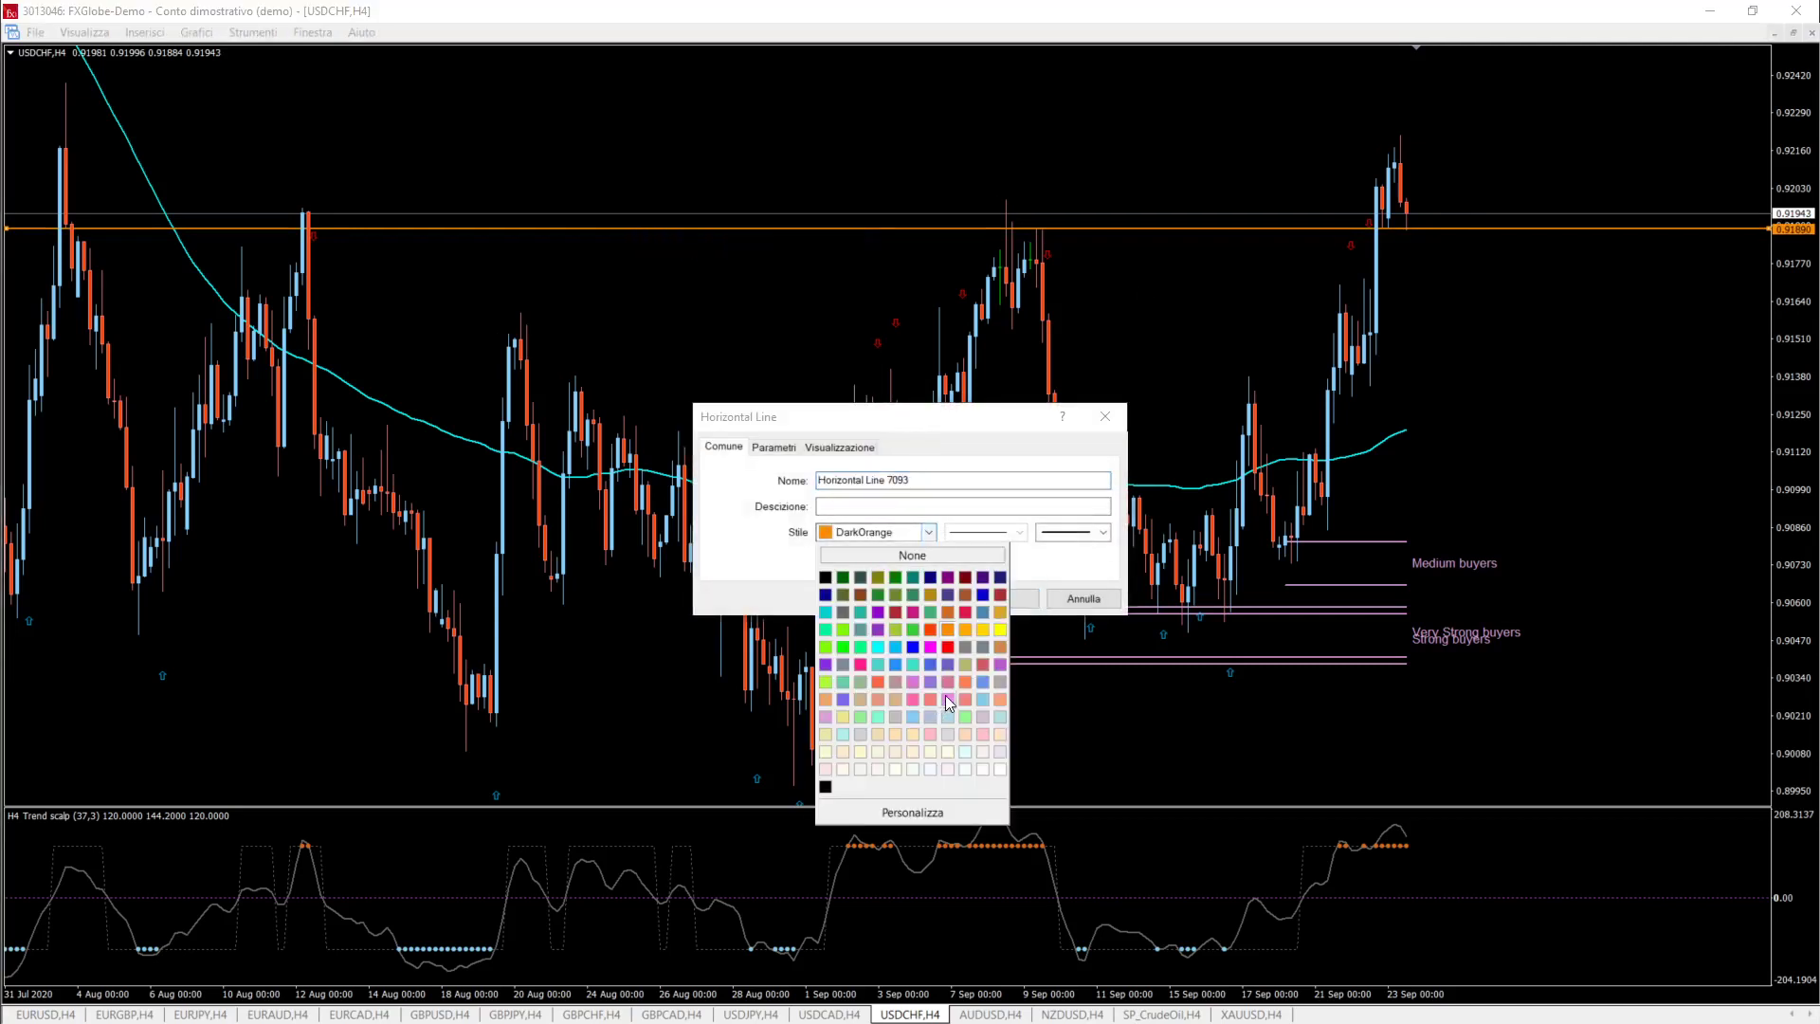
{"action": "left_click", "coordinate": [930, 647]}
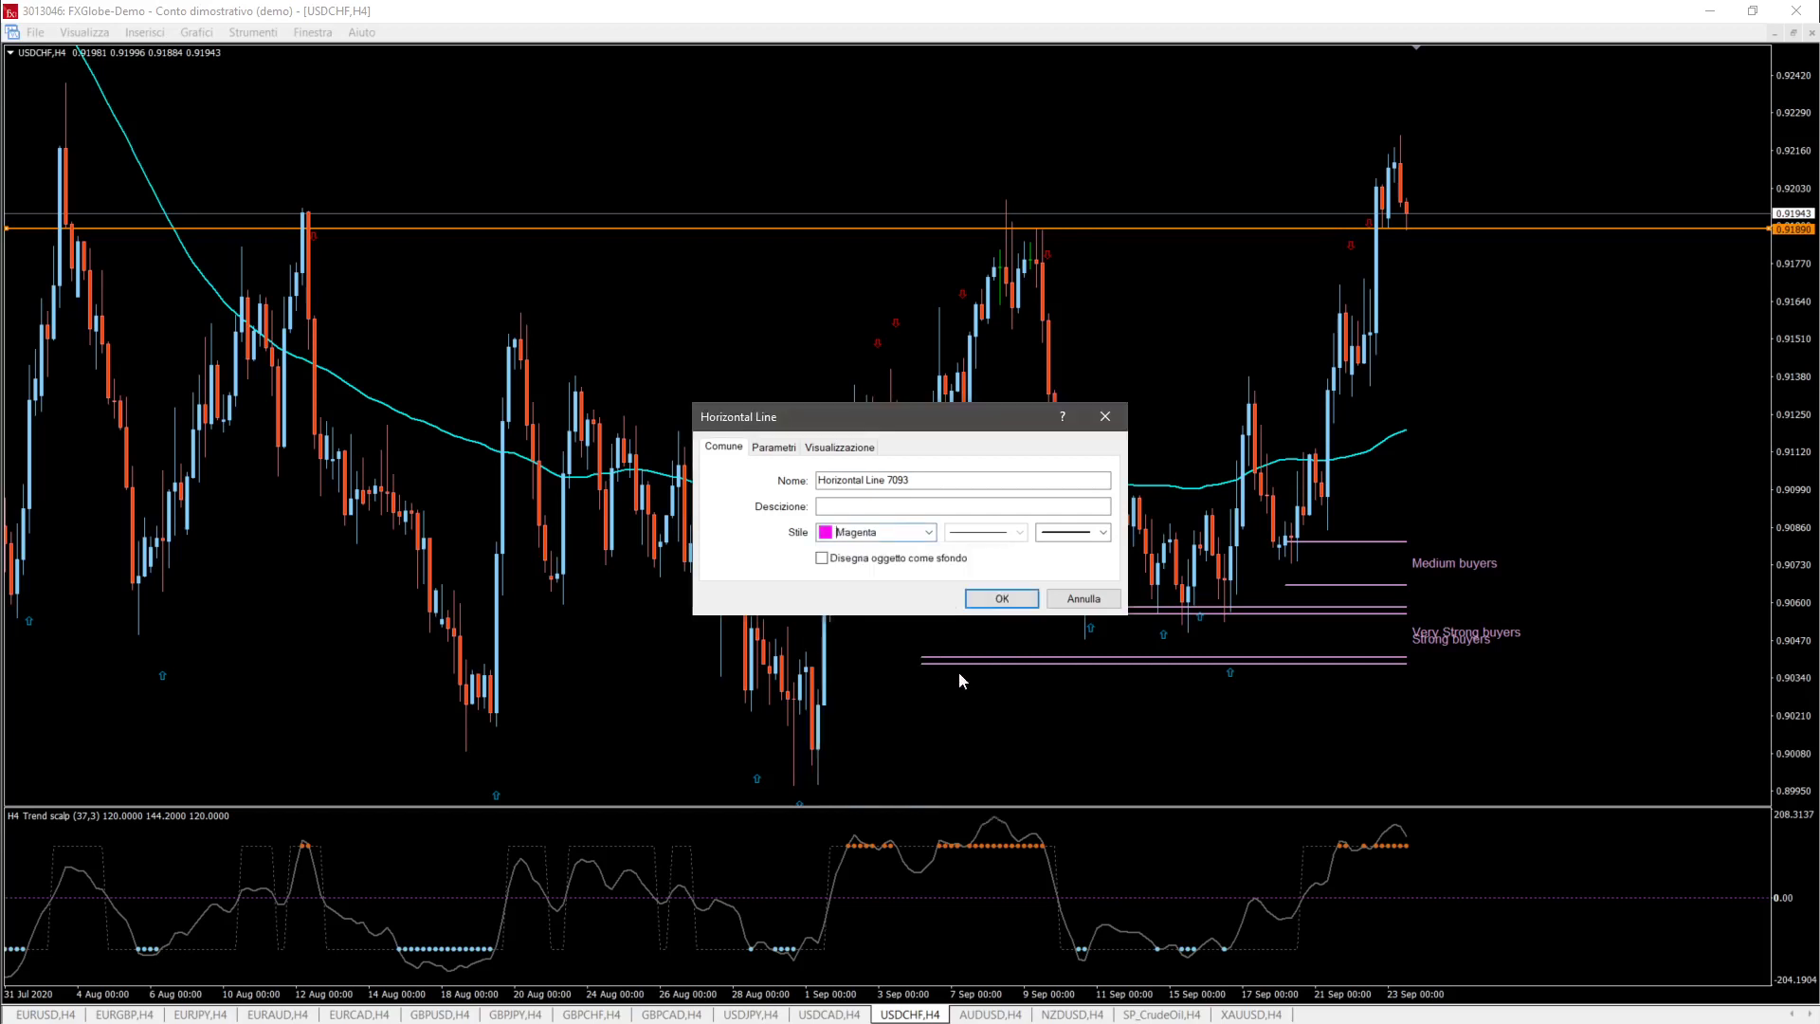
{"action": "left_click", "coordinate": [997, 601]}
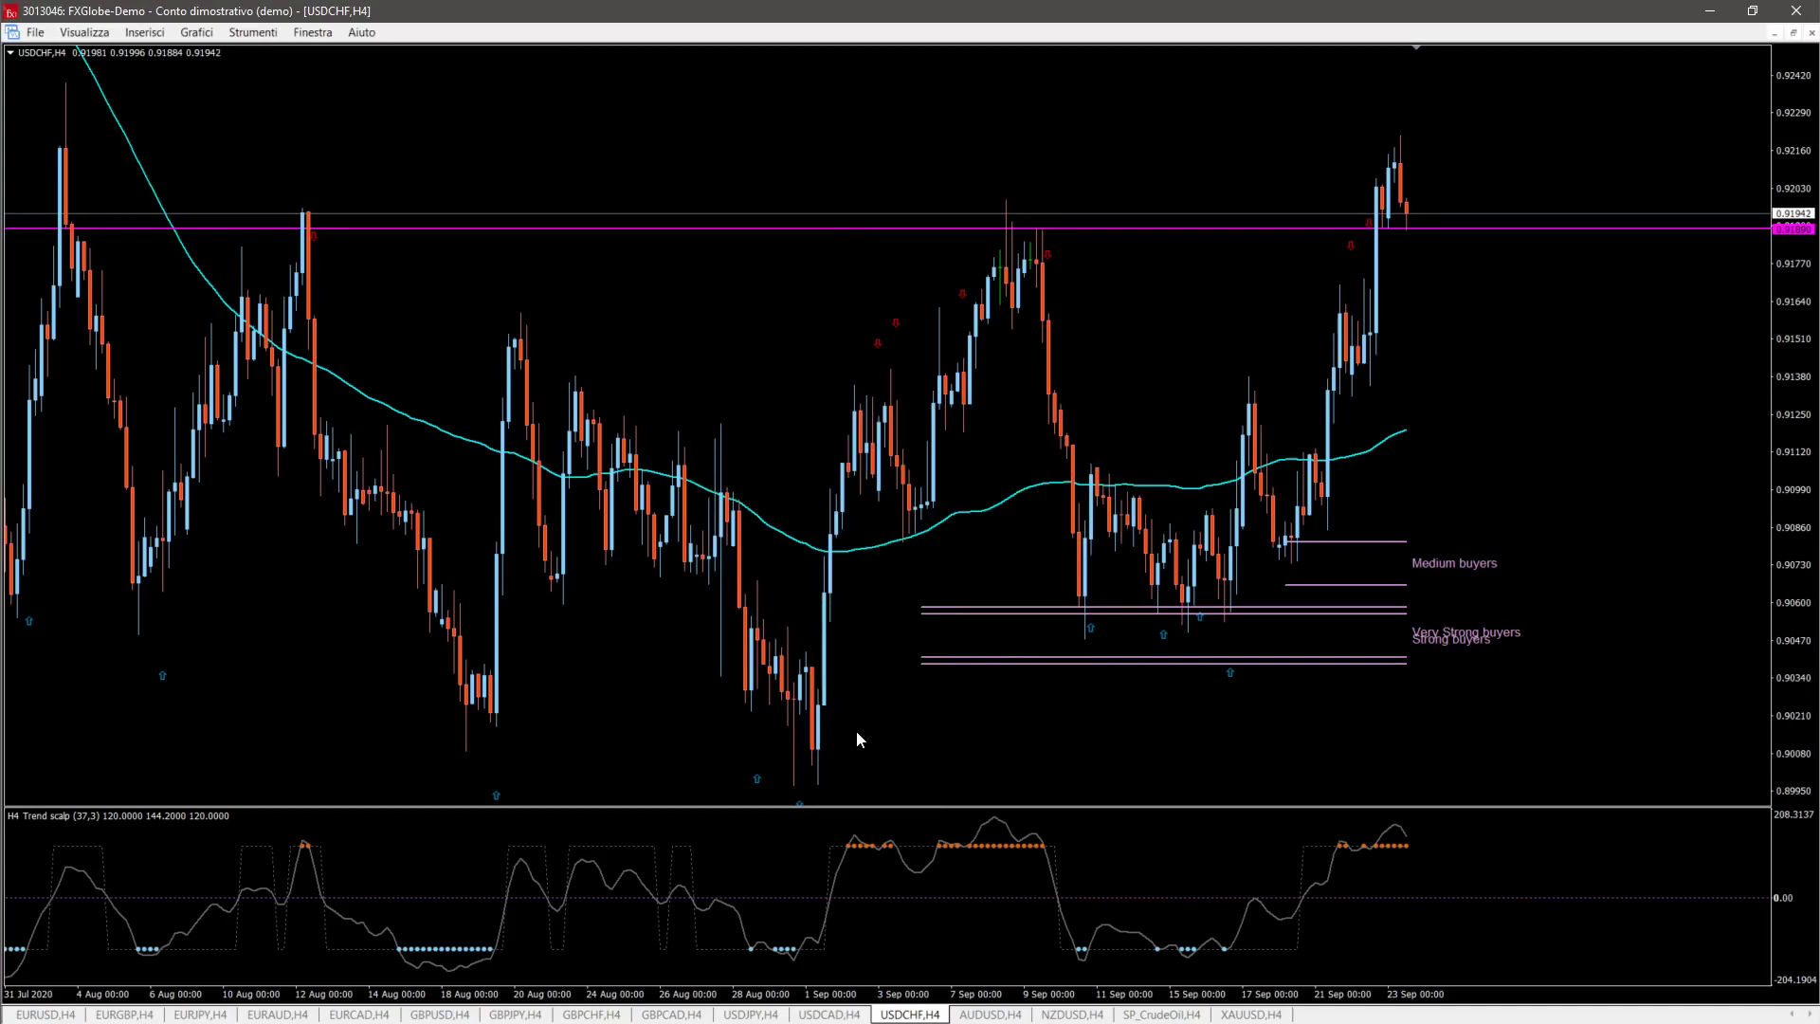
{"action": "mouse_move", "coordinate": [1102, 497]}
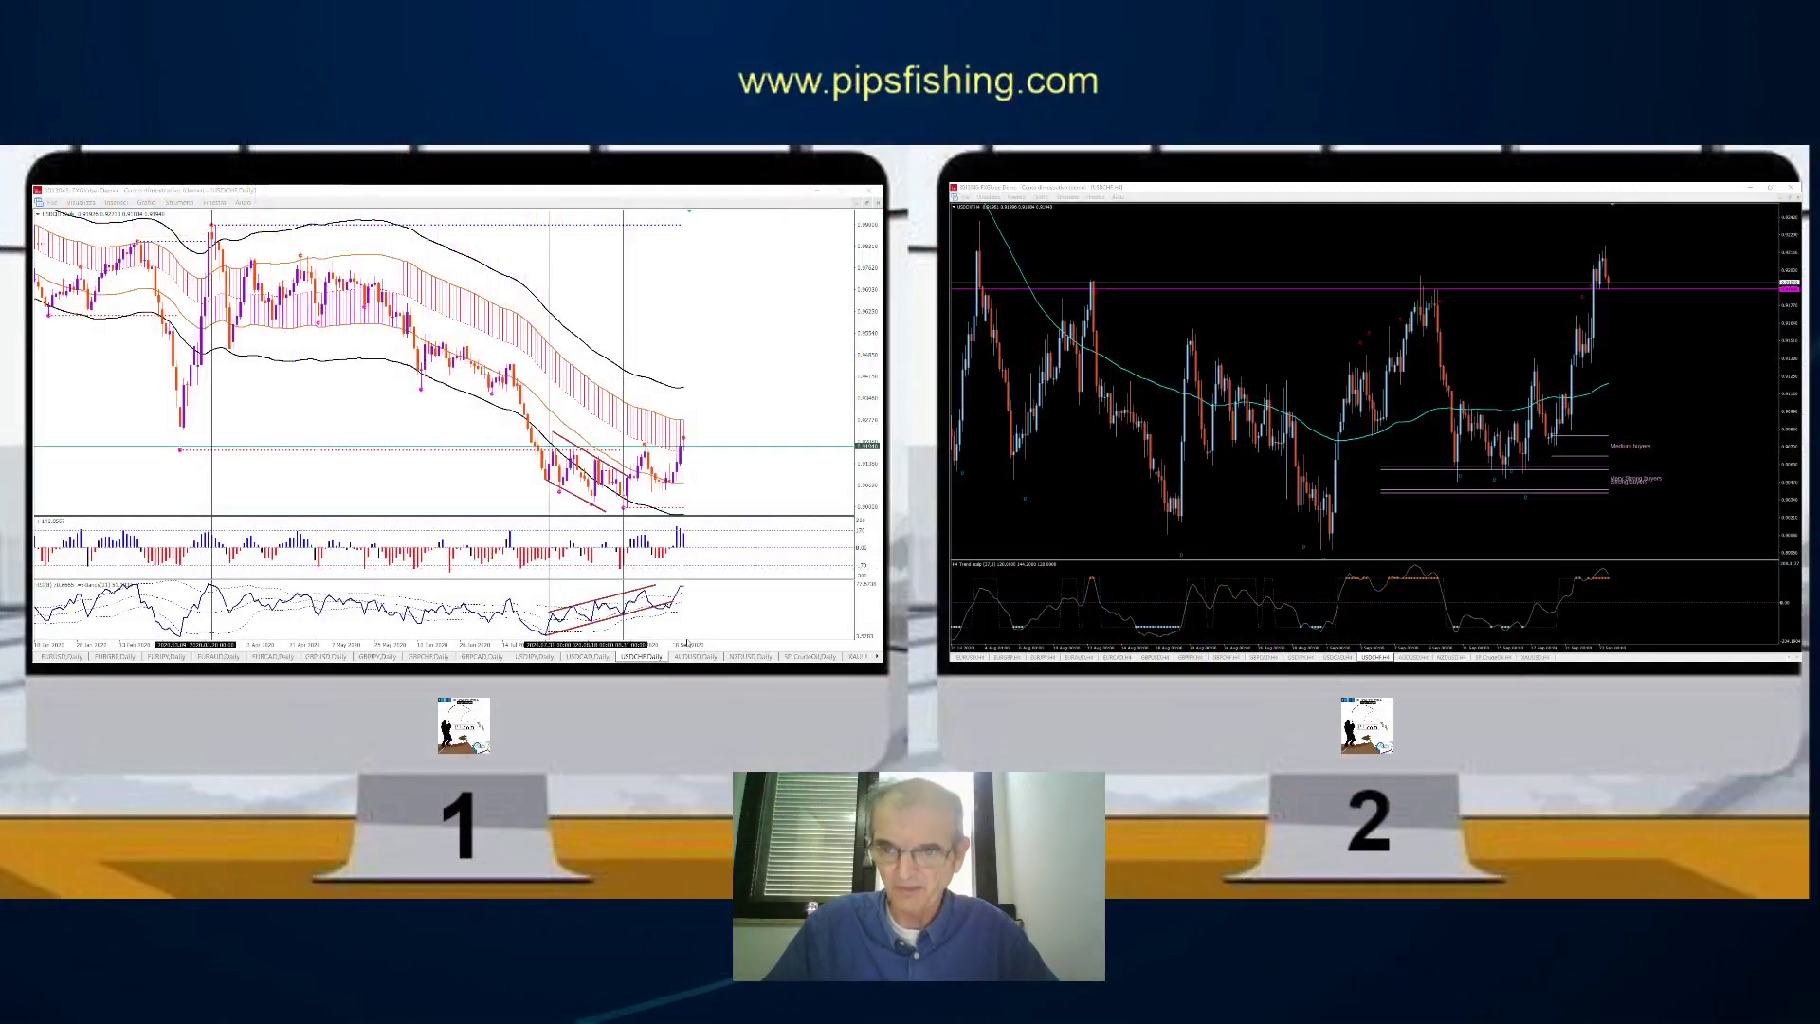
Step: Show AUDUSD on both terminals: the AUDUSD Daily chart and the AUDUSD H4 chart
{"action": "key", "text": "ctrl+Tab"}
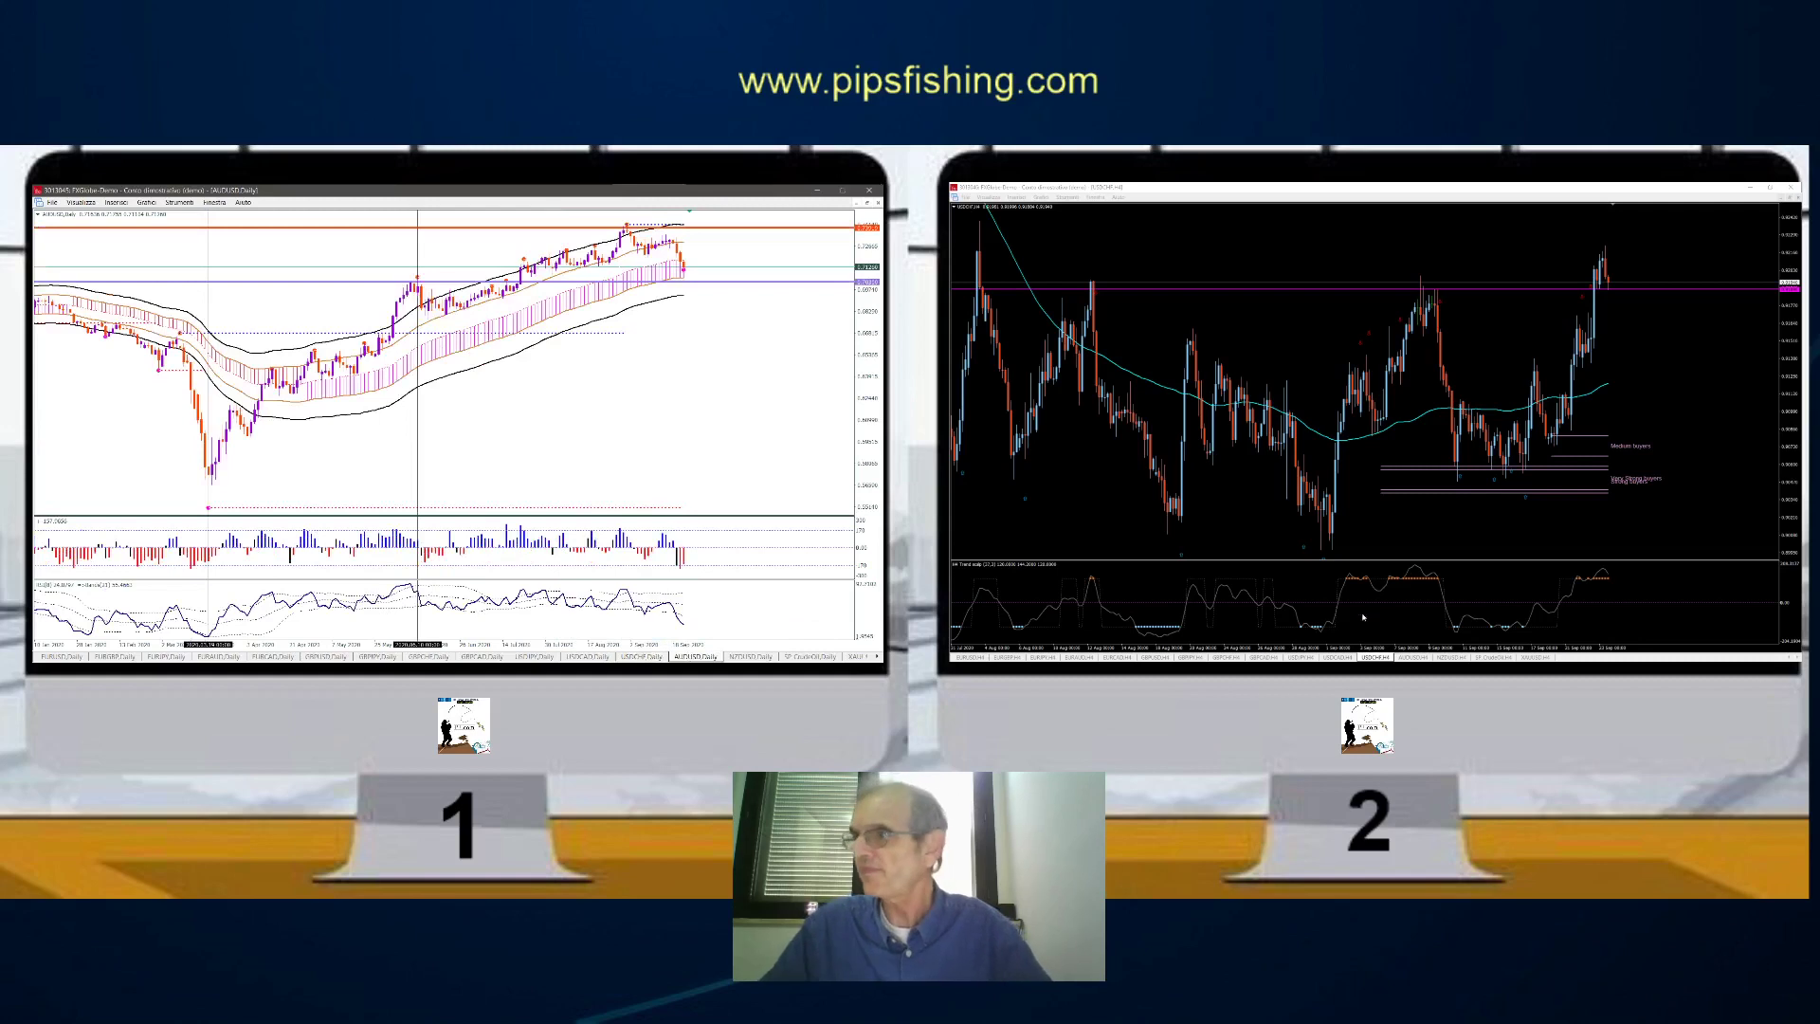
{"action": "left_click", "coordinate": [1166, 528]}
{"action": "key", "text": "ctrl+Tab"}
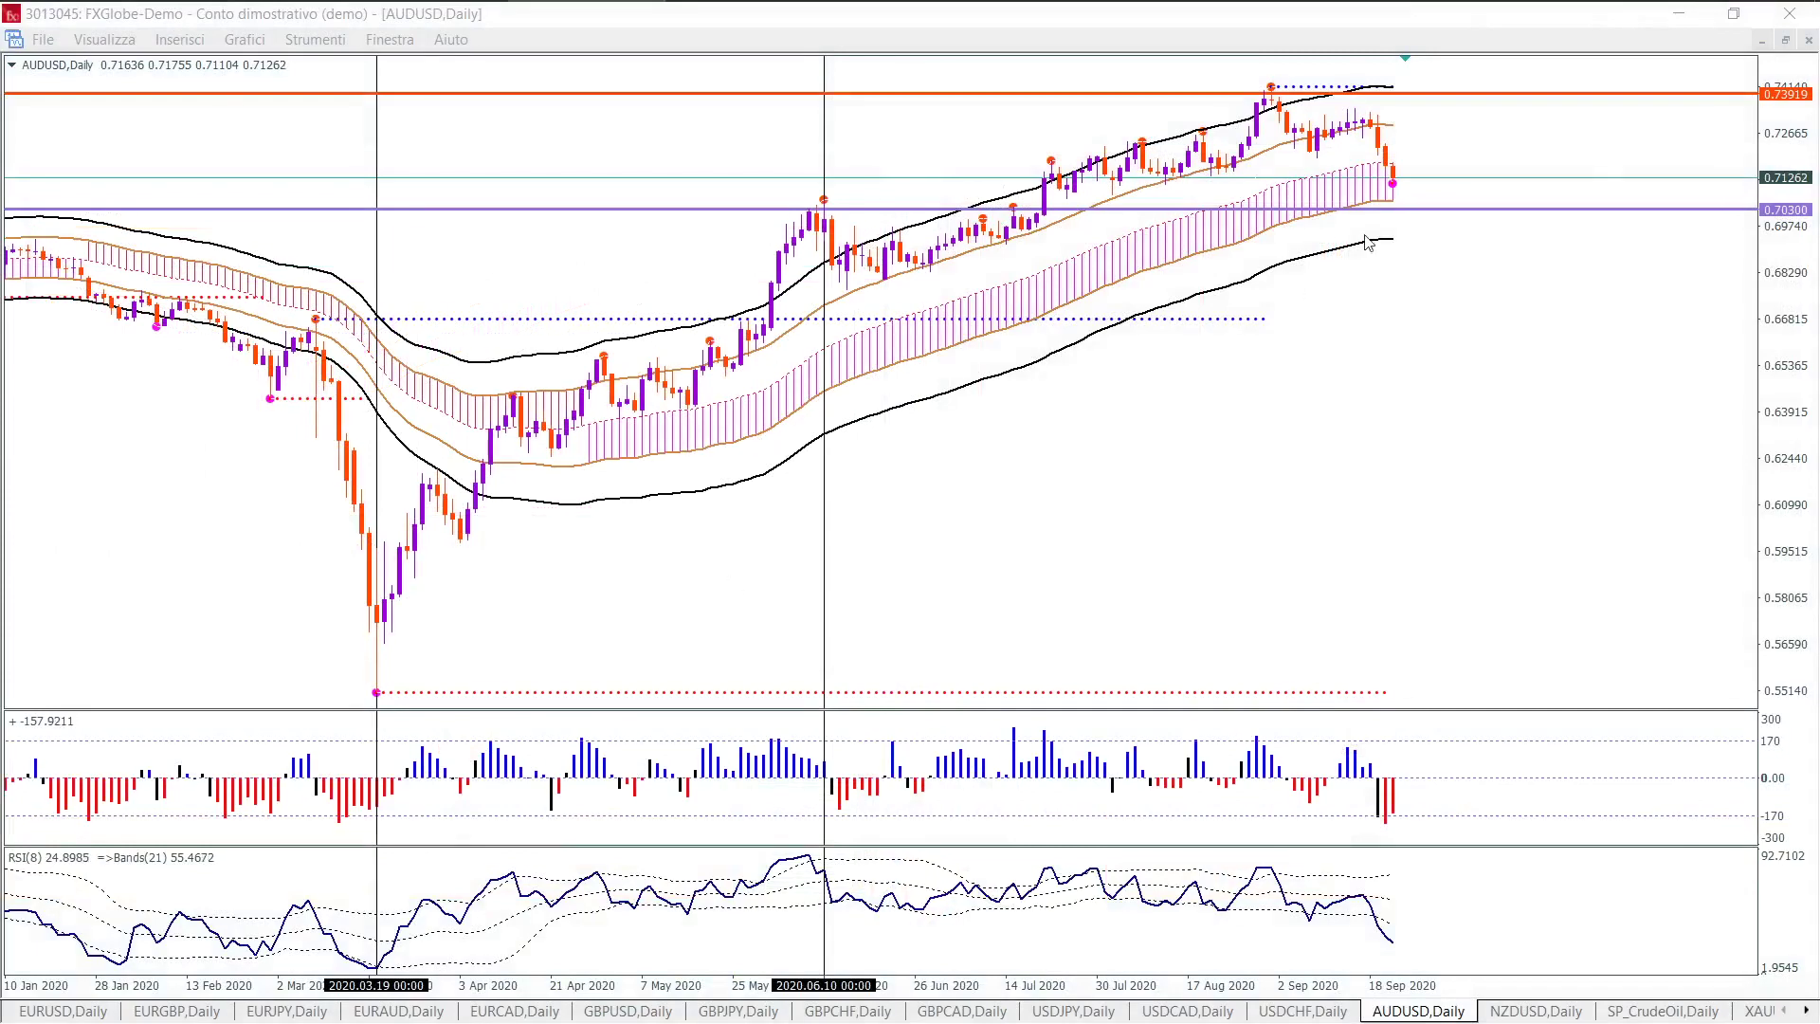
Step: Zoom the AUDUSD daily chart out to 2019, then back in to the January–September 2020 candles
{"action": "left_click", "coordinate": [1569, 103]}
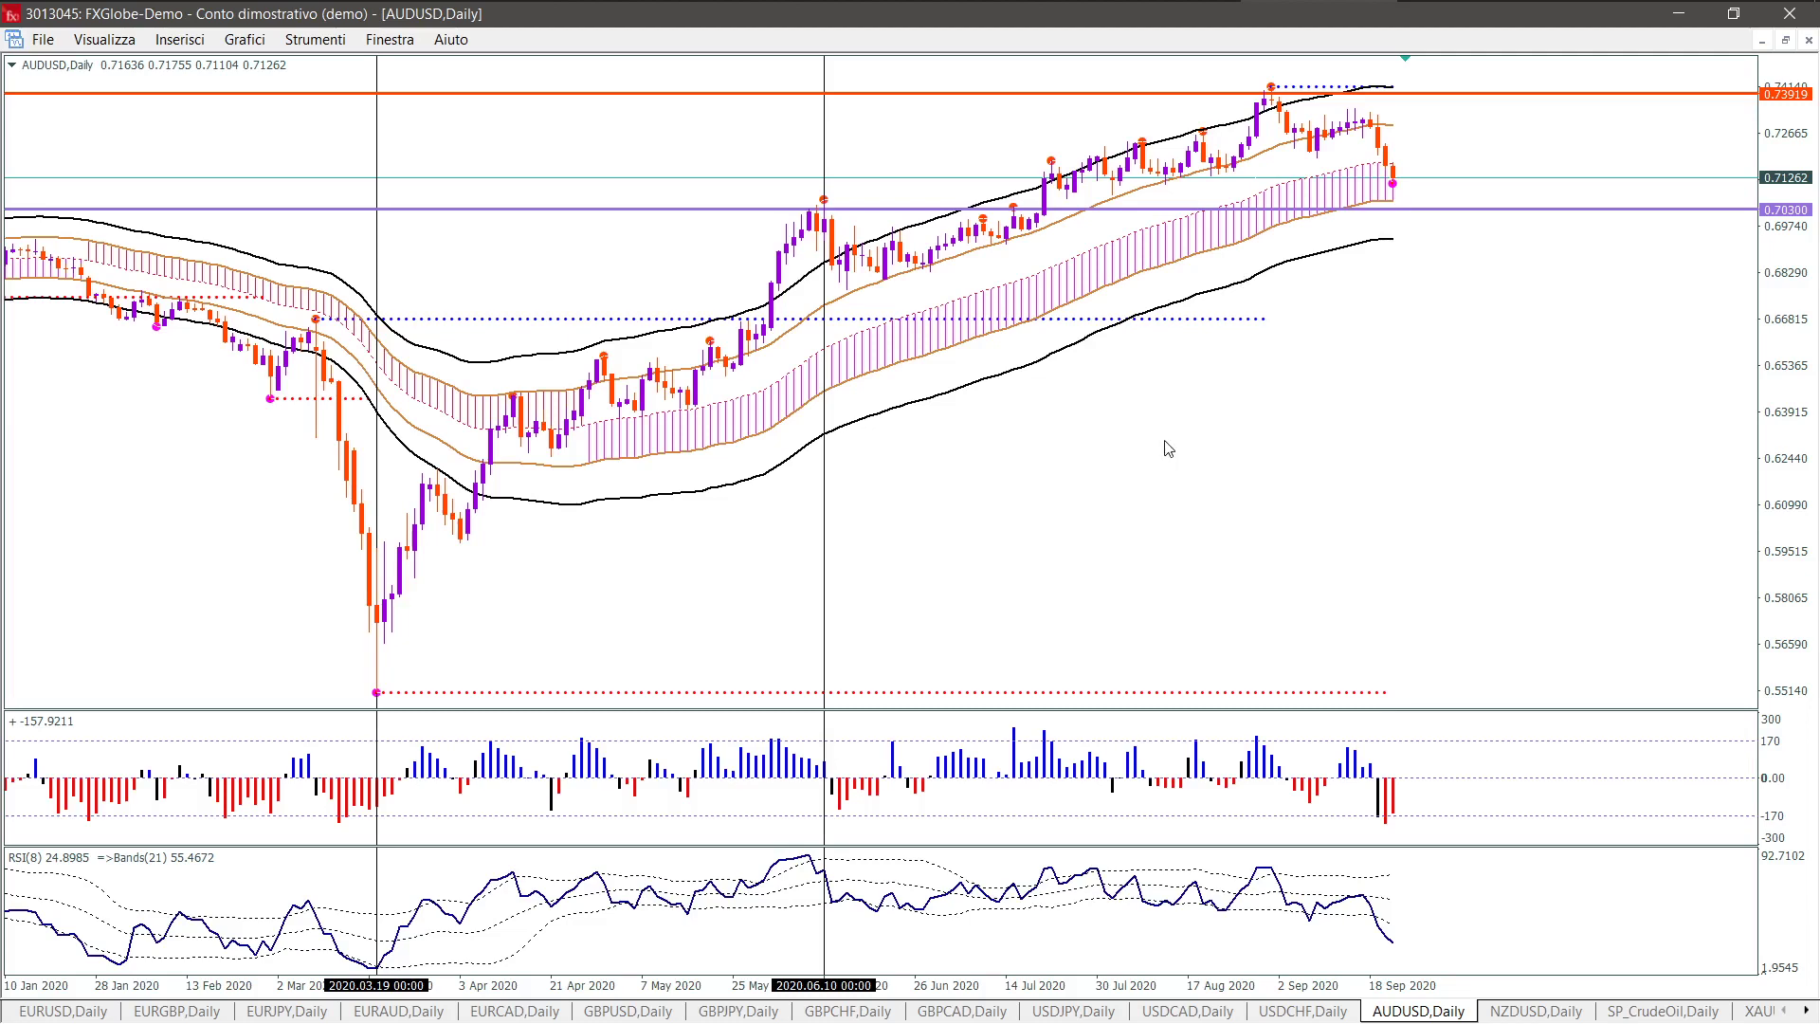
{"action": "key", "text": "minus"}
{"action": "key", "text": "minus"}
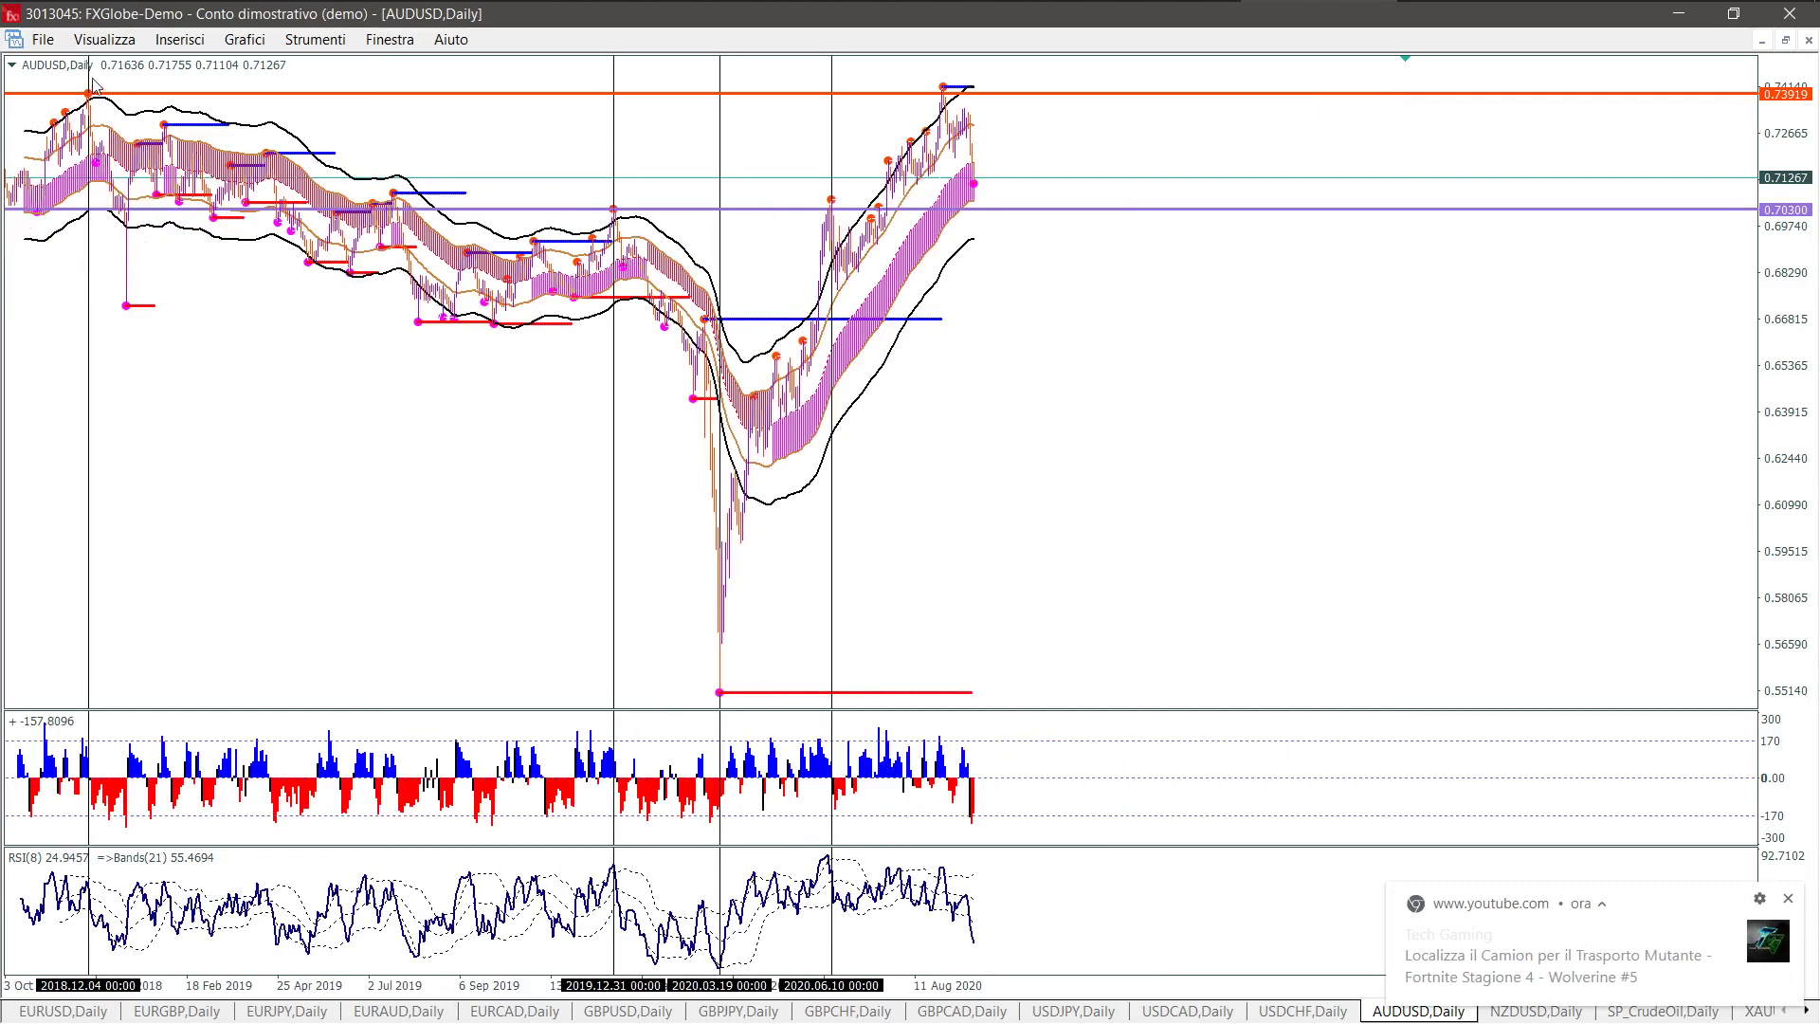
{"action": "mouse_move", "coordinate": [99, 105]}
{"action": "key", "text": "plus"}
{"action": "key", "text": "plus"}
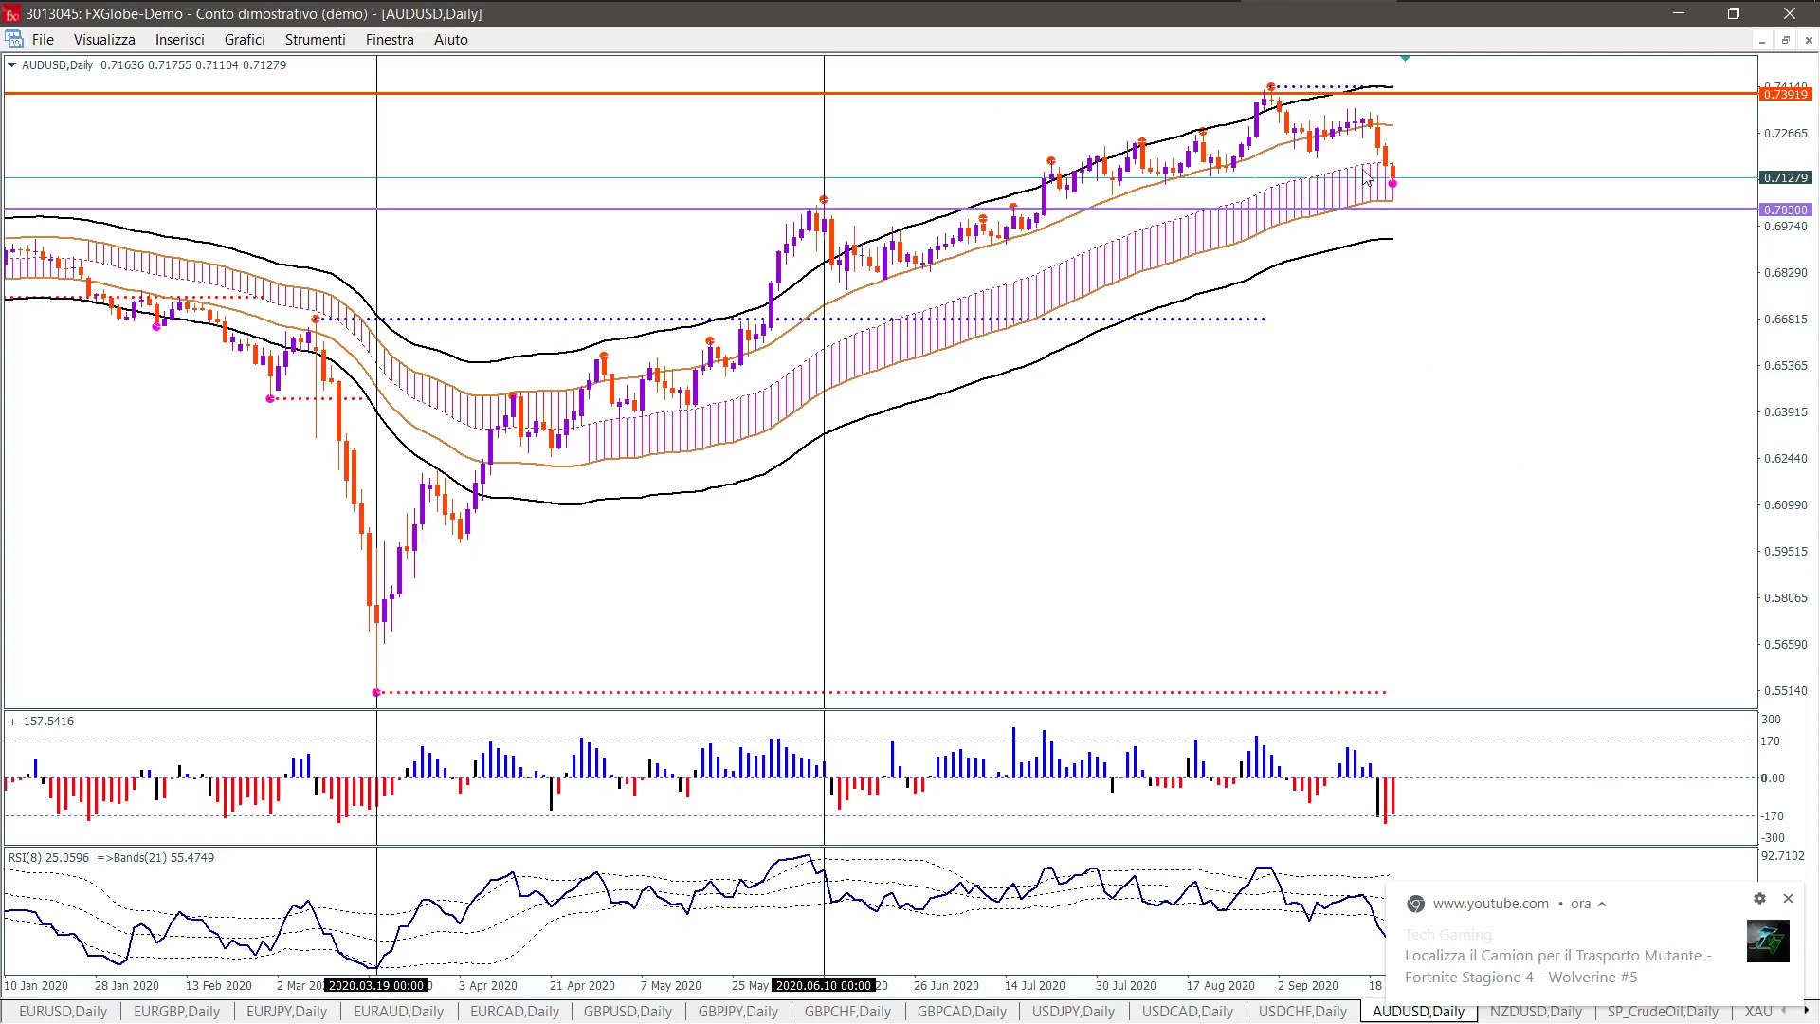
{"action": "key", "text": "plus"}
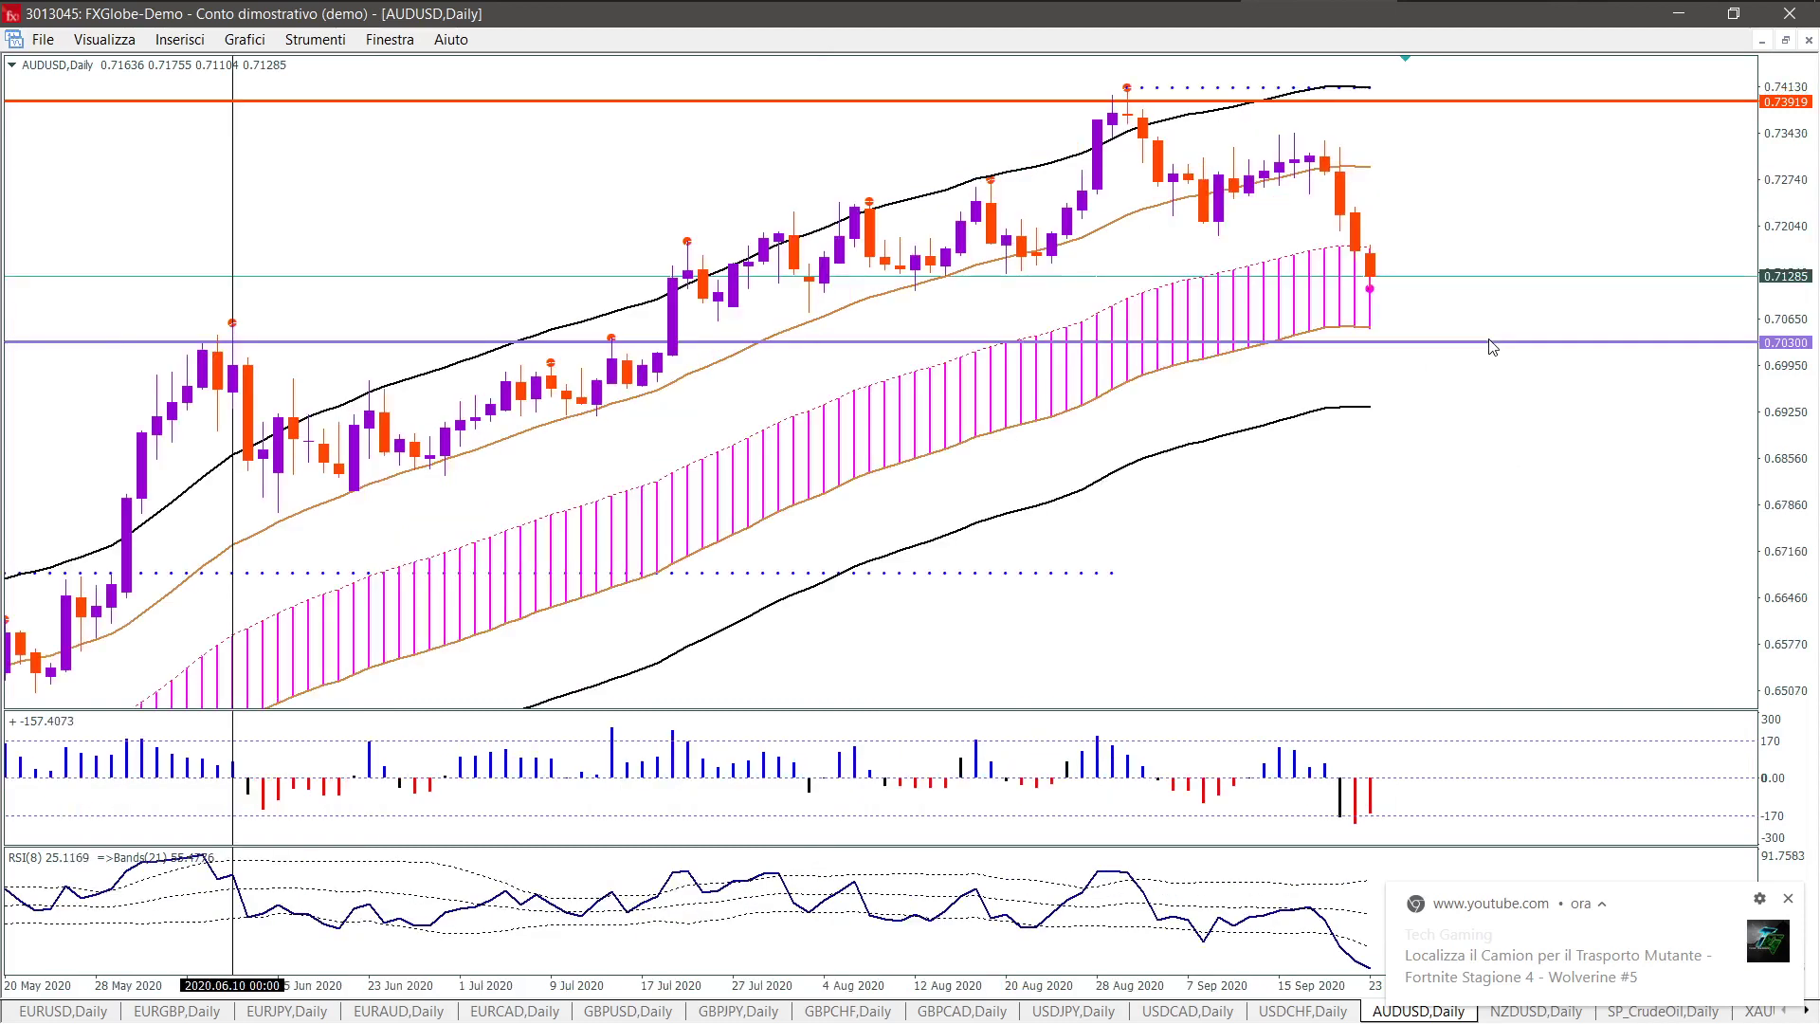
{"action": "key", "text": "minus"}
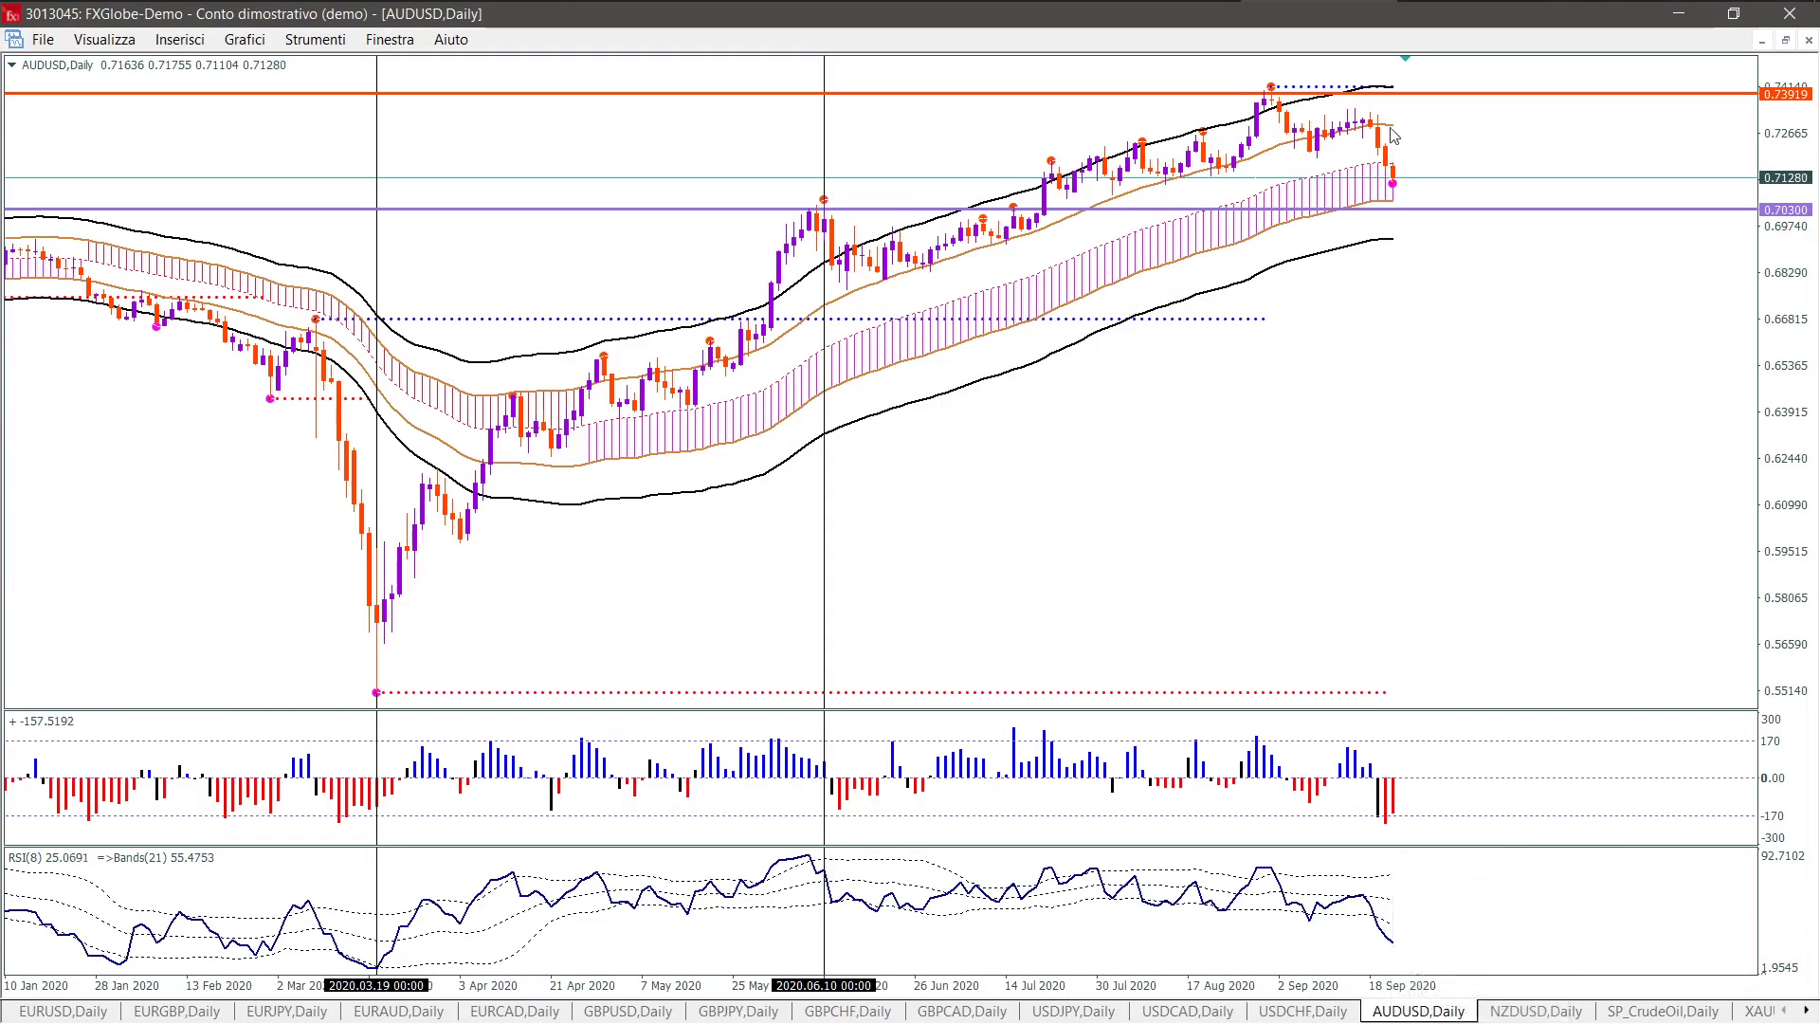
{"action": "mouse_move", "coordinate": [1391, 128]}
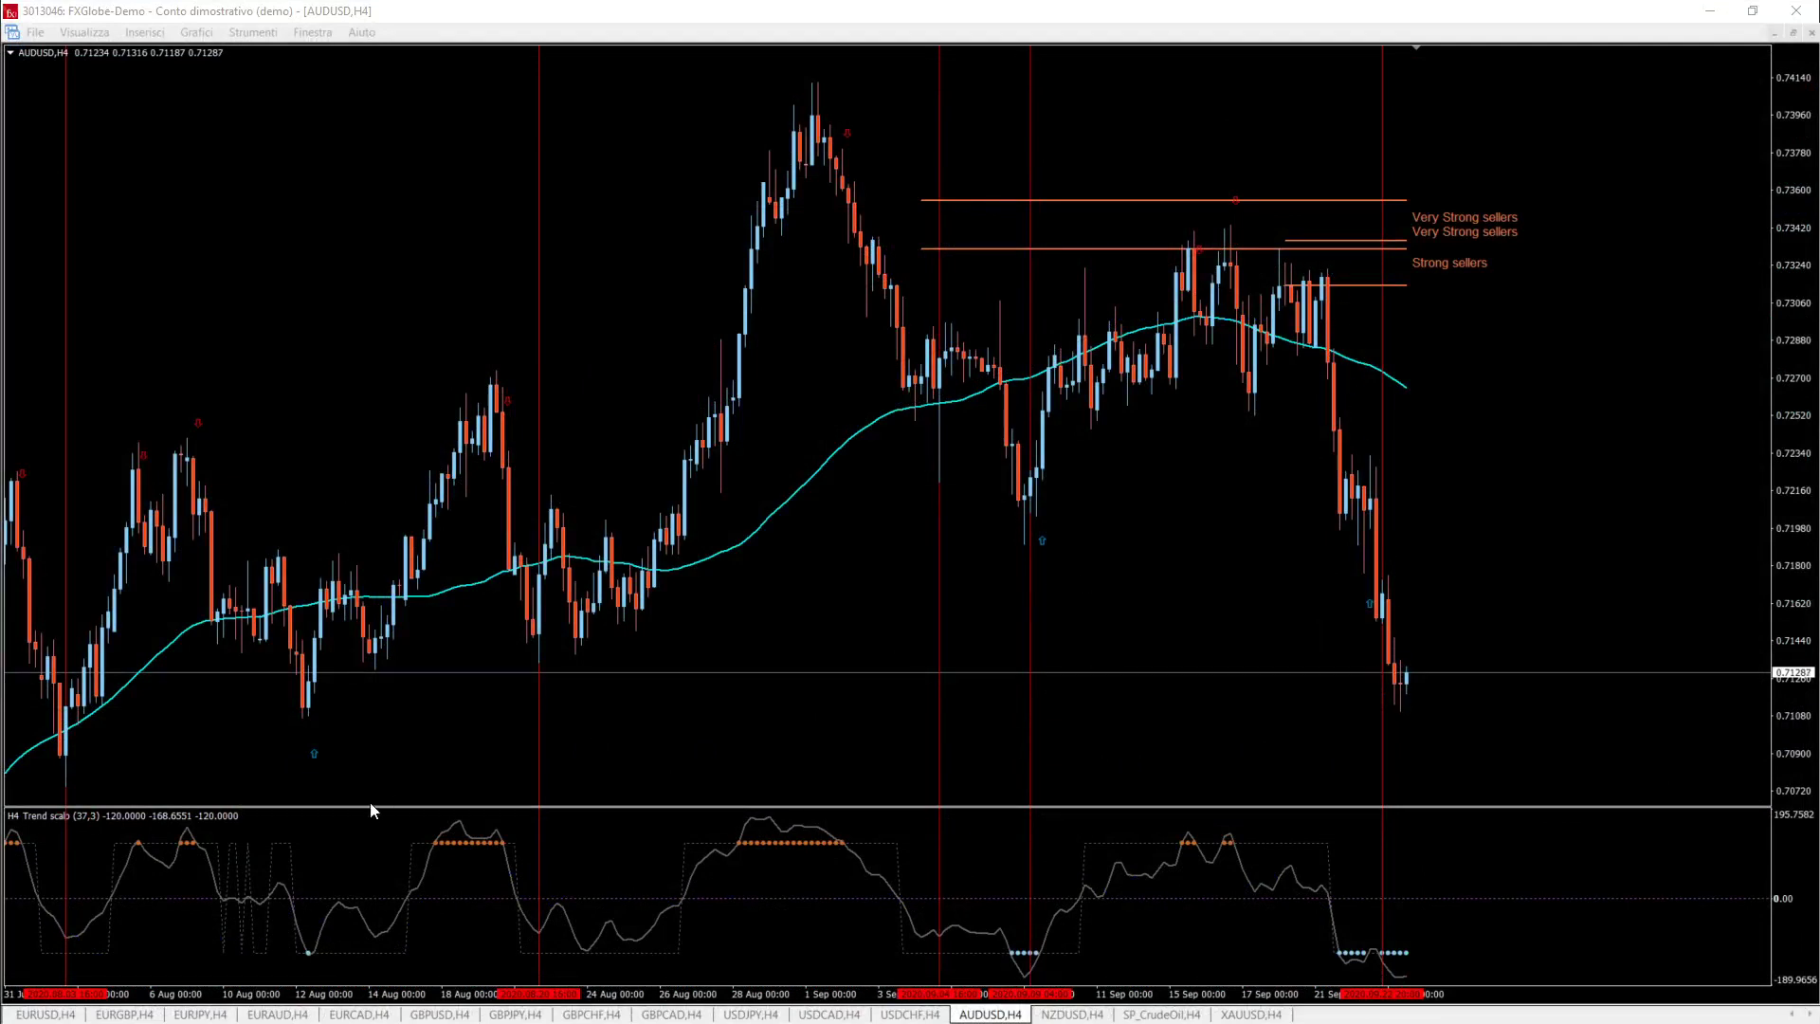
{"action": "left_click", "coordinate": [852, 576]}
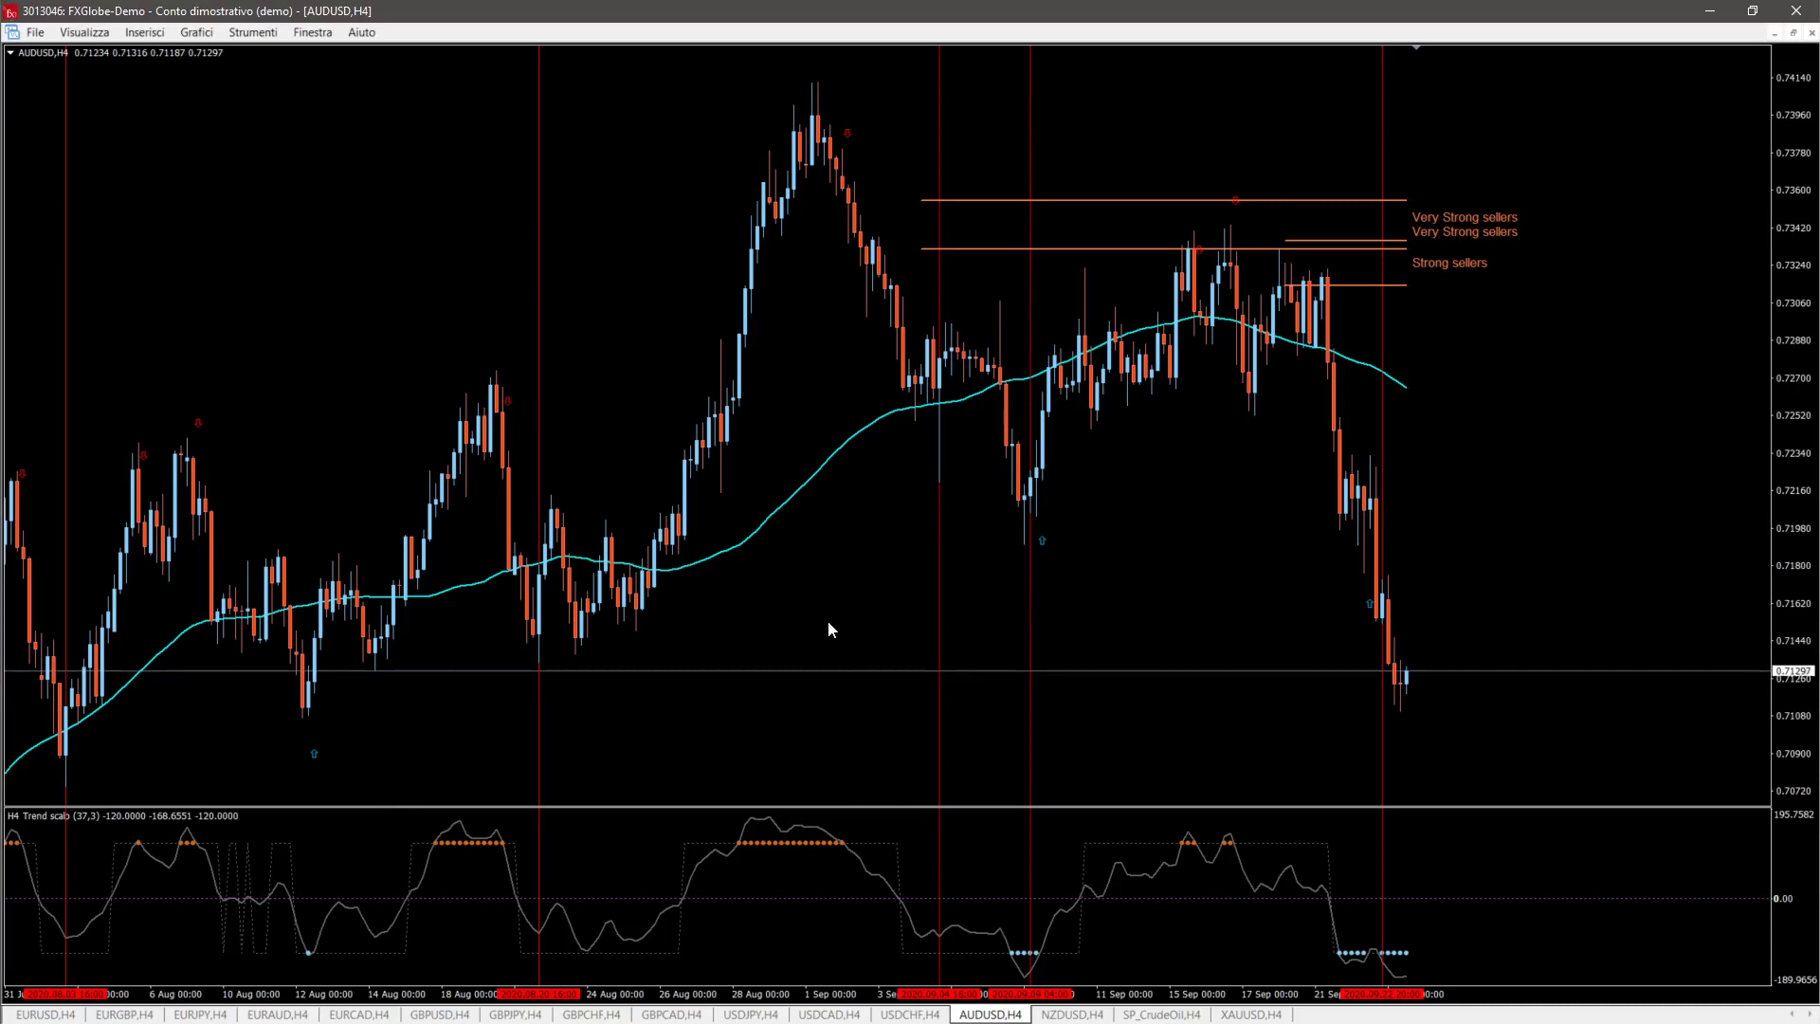
{"action": "key", "text": "minus"}
{"action": "key", "text": "plus"}
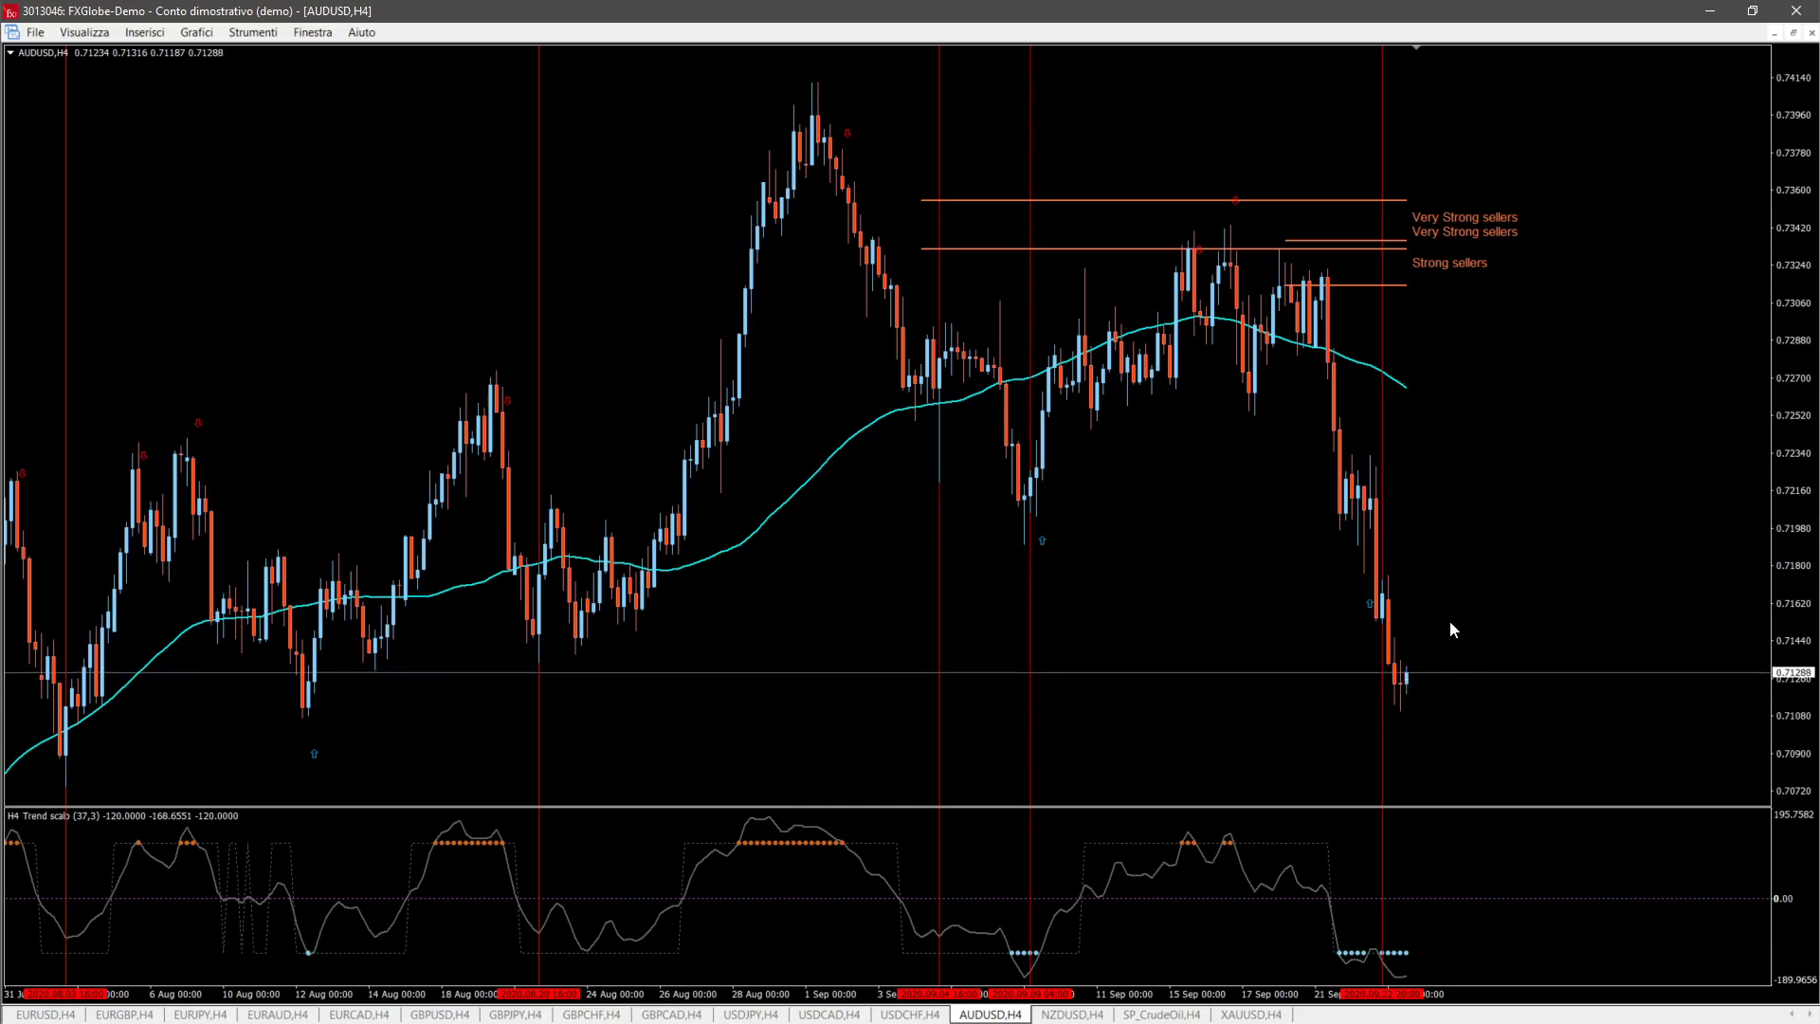
{"action": "key", "text": "plus"}
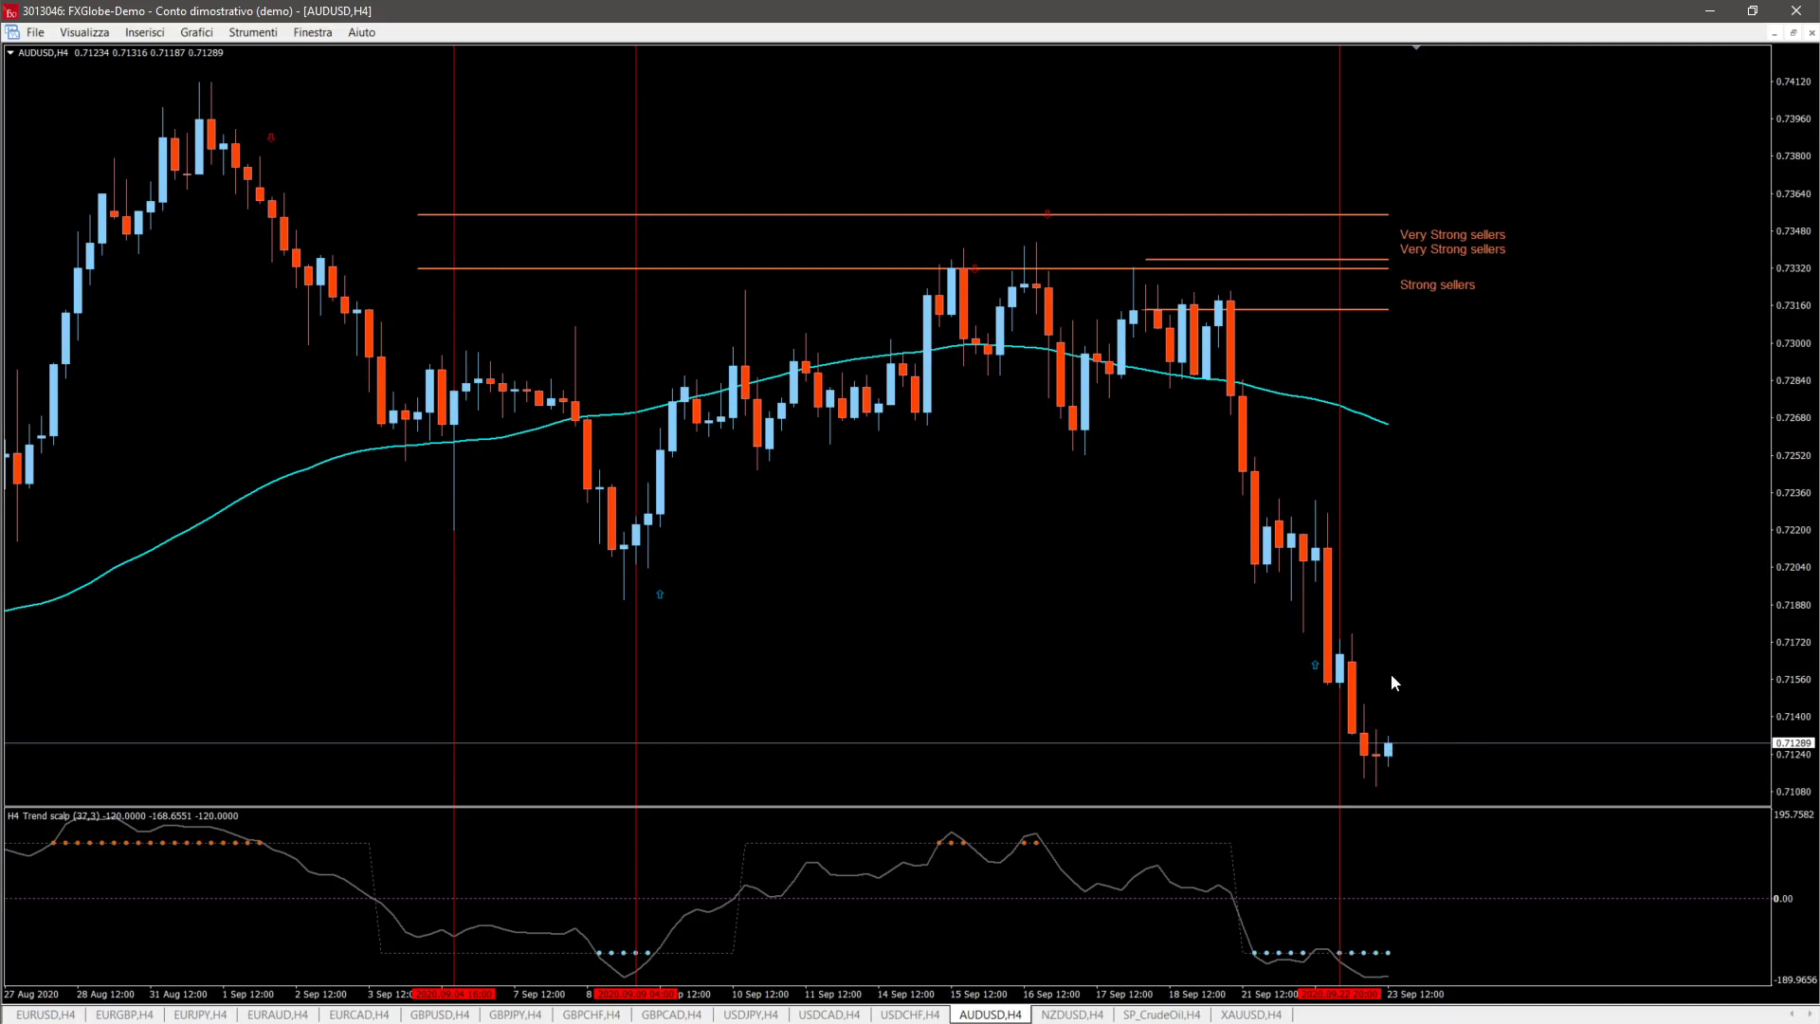
{"action": "key", "text": "minus"}
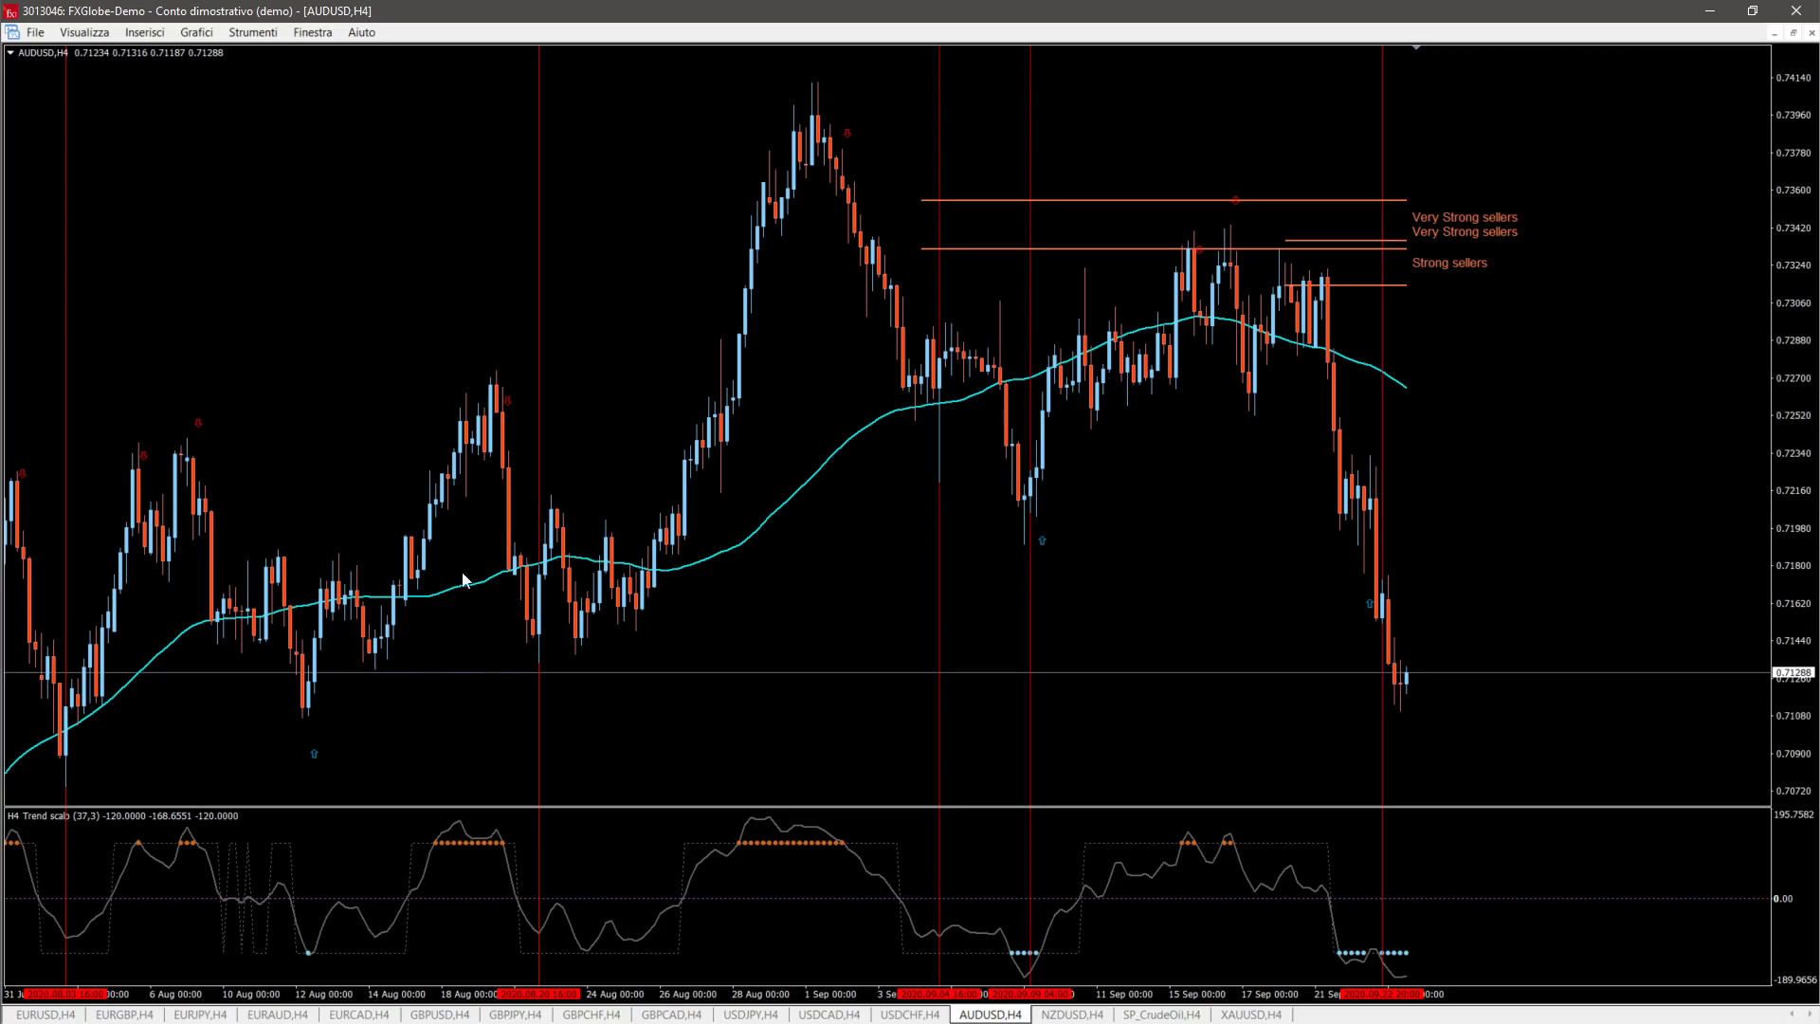
Step: Add two magenta horizontal lines on the AUDUSD H4 chart, near 0.7131 and 0.7105
{"action": "left_click", "coordinate": [144, 32]}
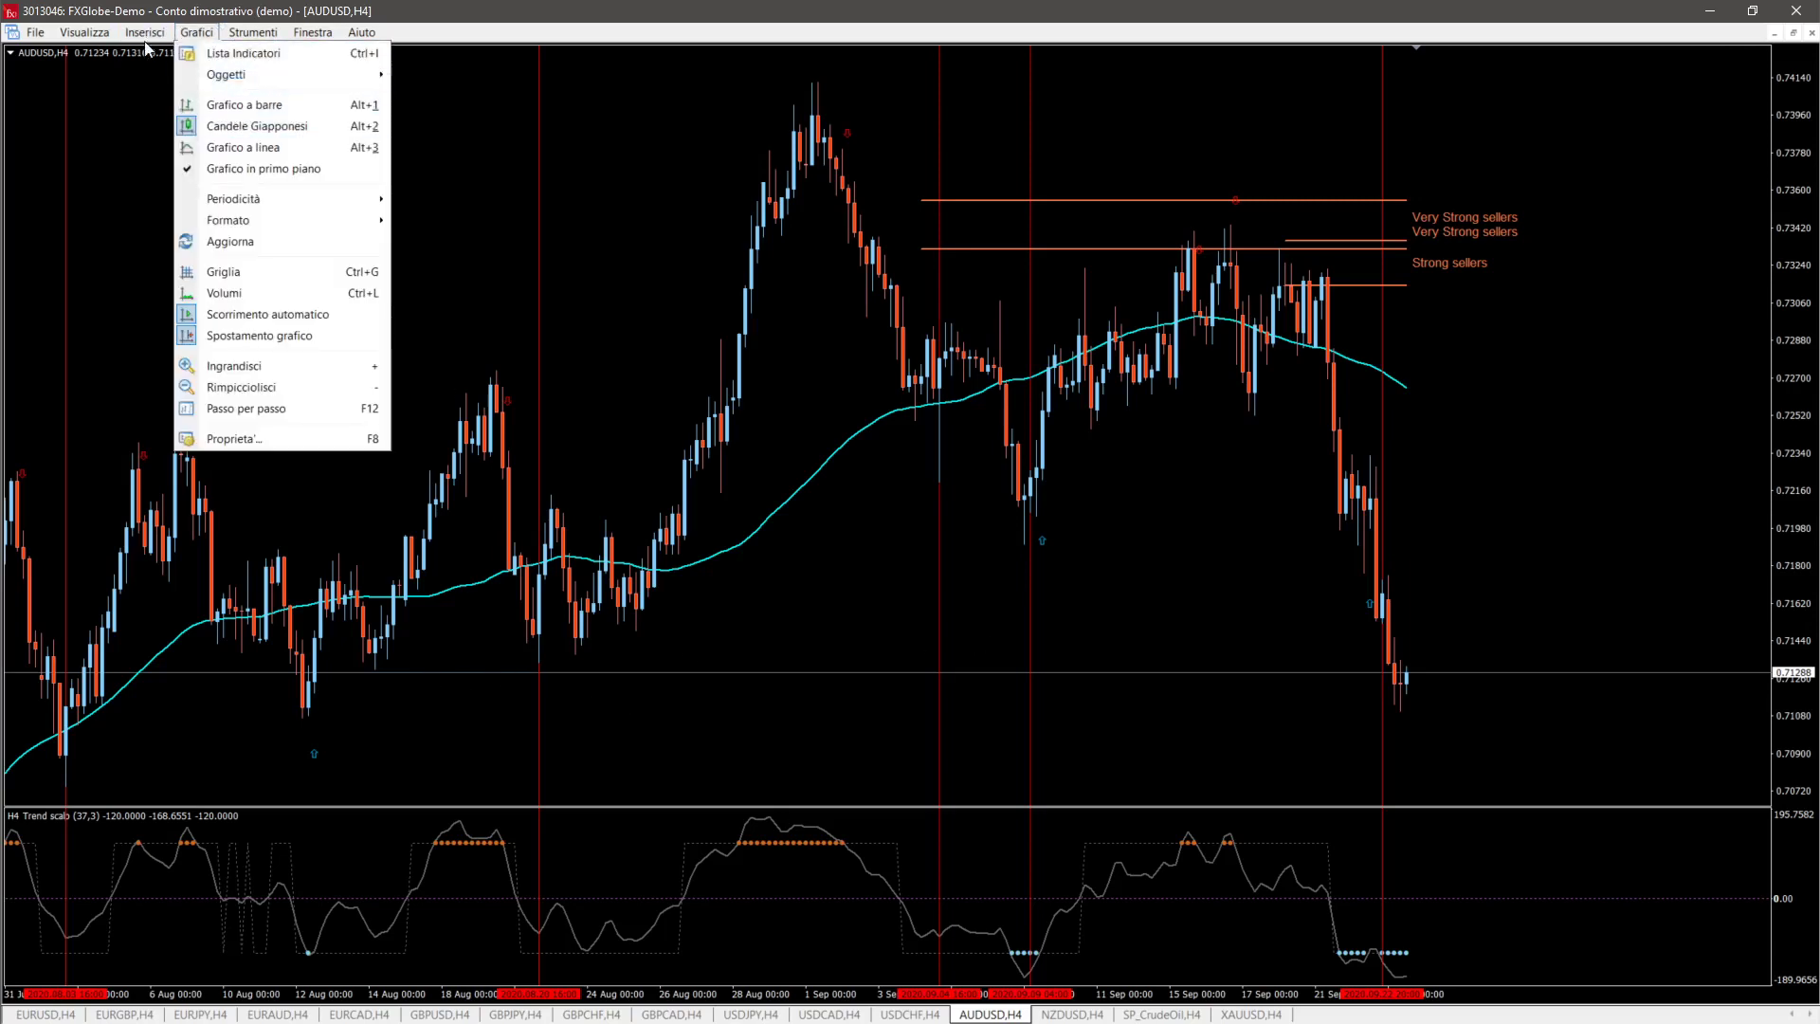
{"action": "mouse_move", "coordinate": [163, 85]}
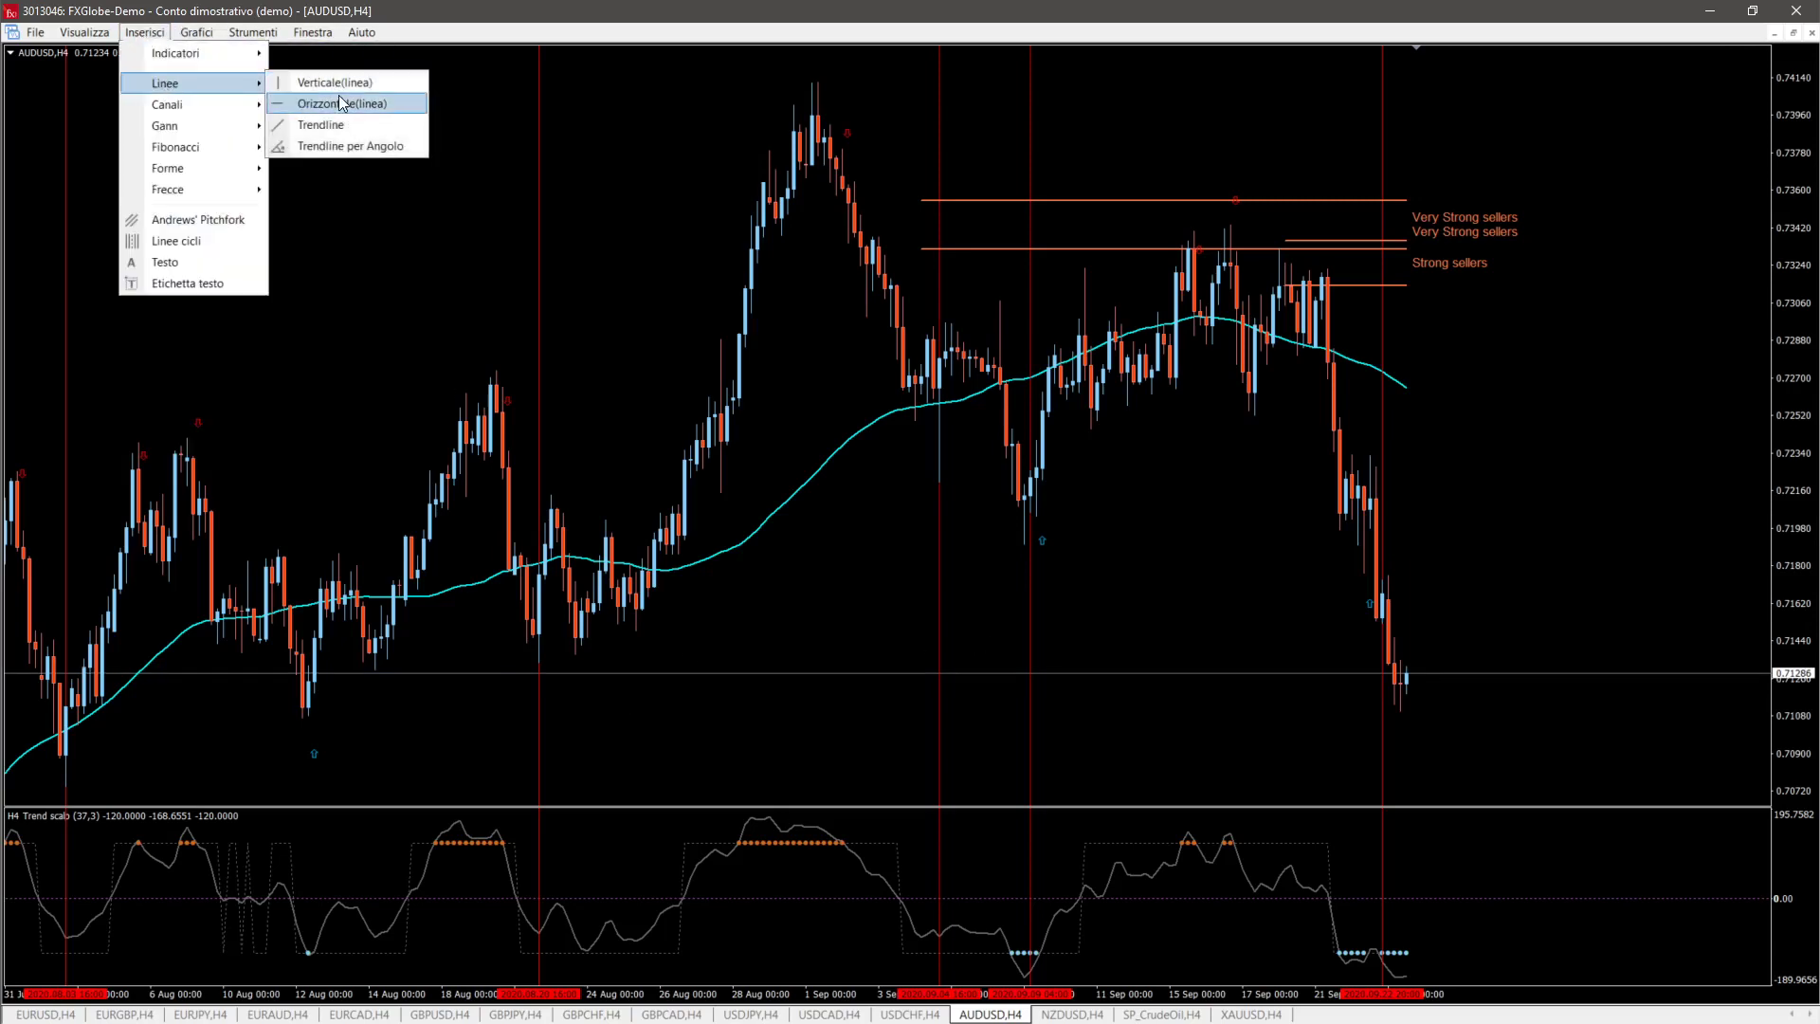
{"action": "left_click", "coordinate": [336, 102]}
{"action": "left_click", "coordinate": [815, 656]}
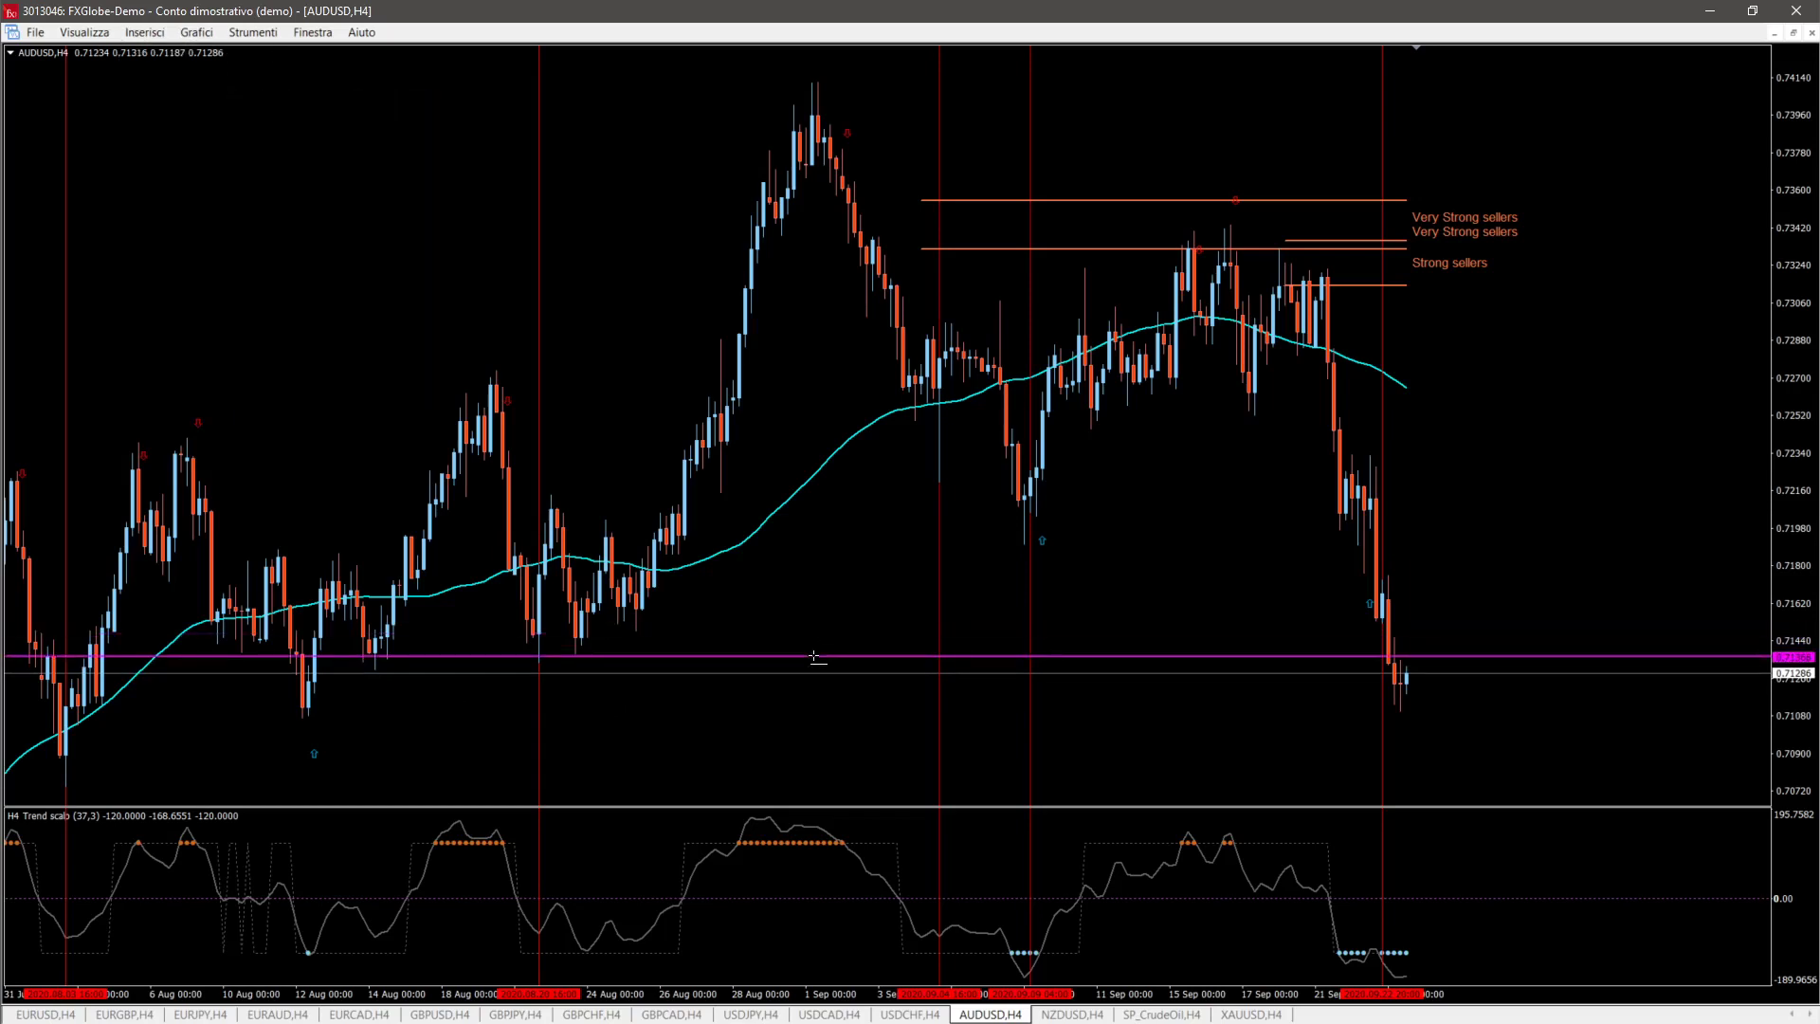
{"action": "left_click_drag", "start_coordinate": [815, 656], "coordinate": [816, 667]}
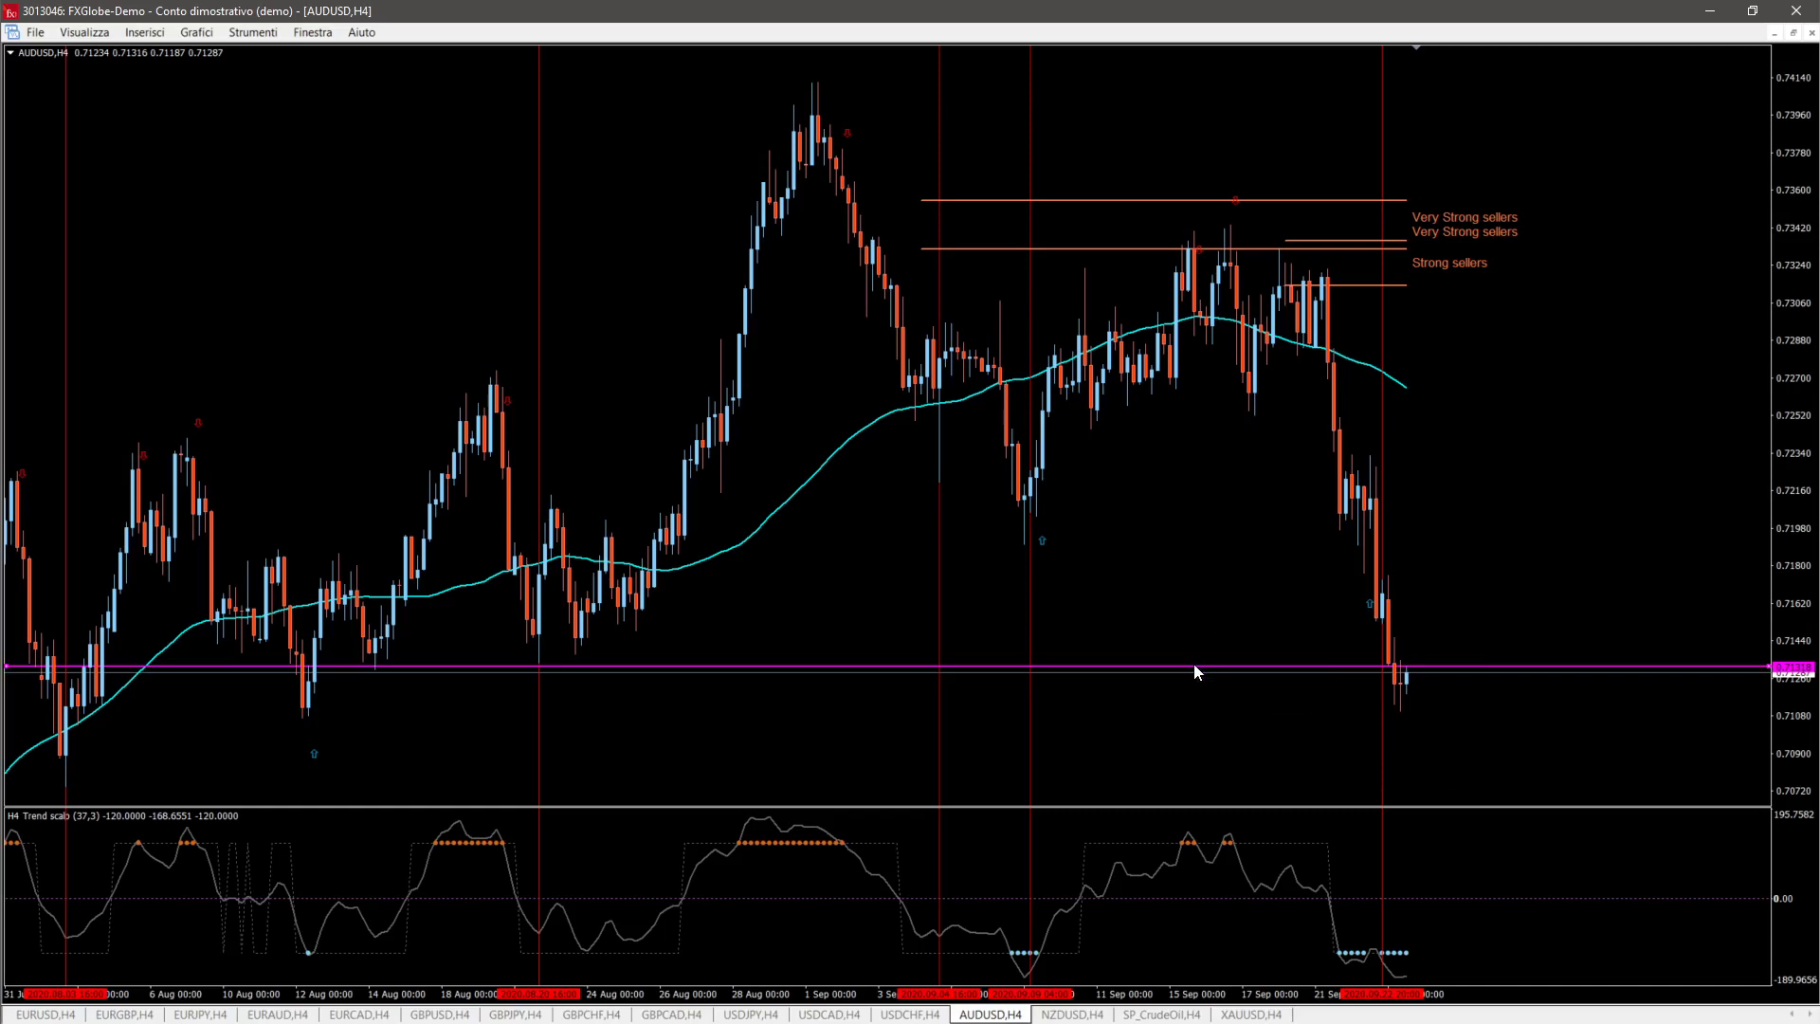
{"action": "left_click_drag", "start_coordinate": [1195, 667], "coordinate": [1191, 715]}
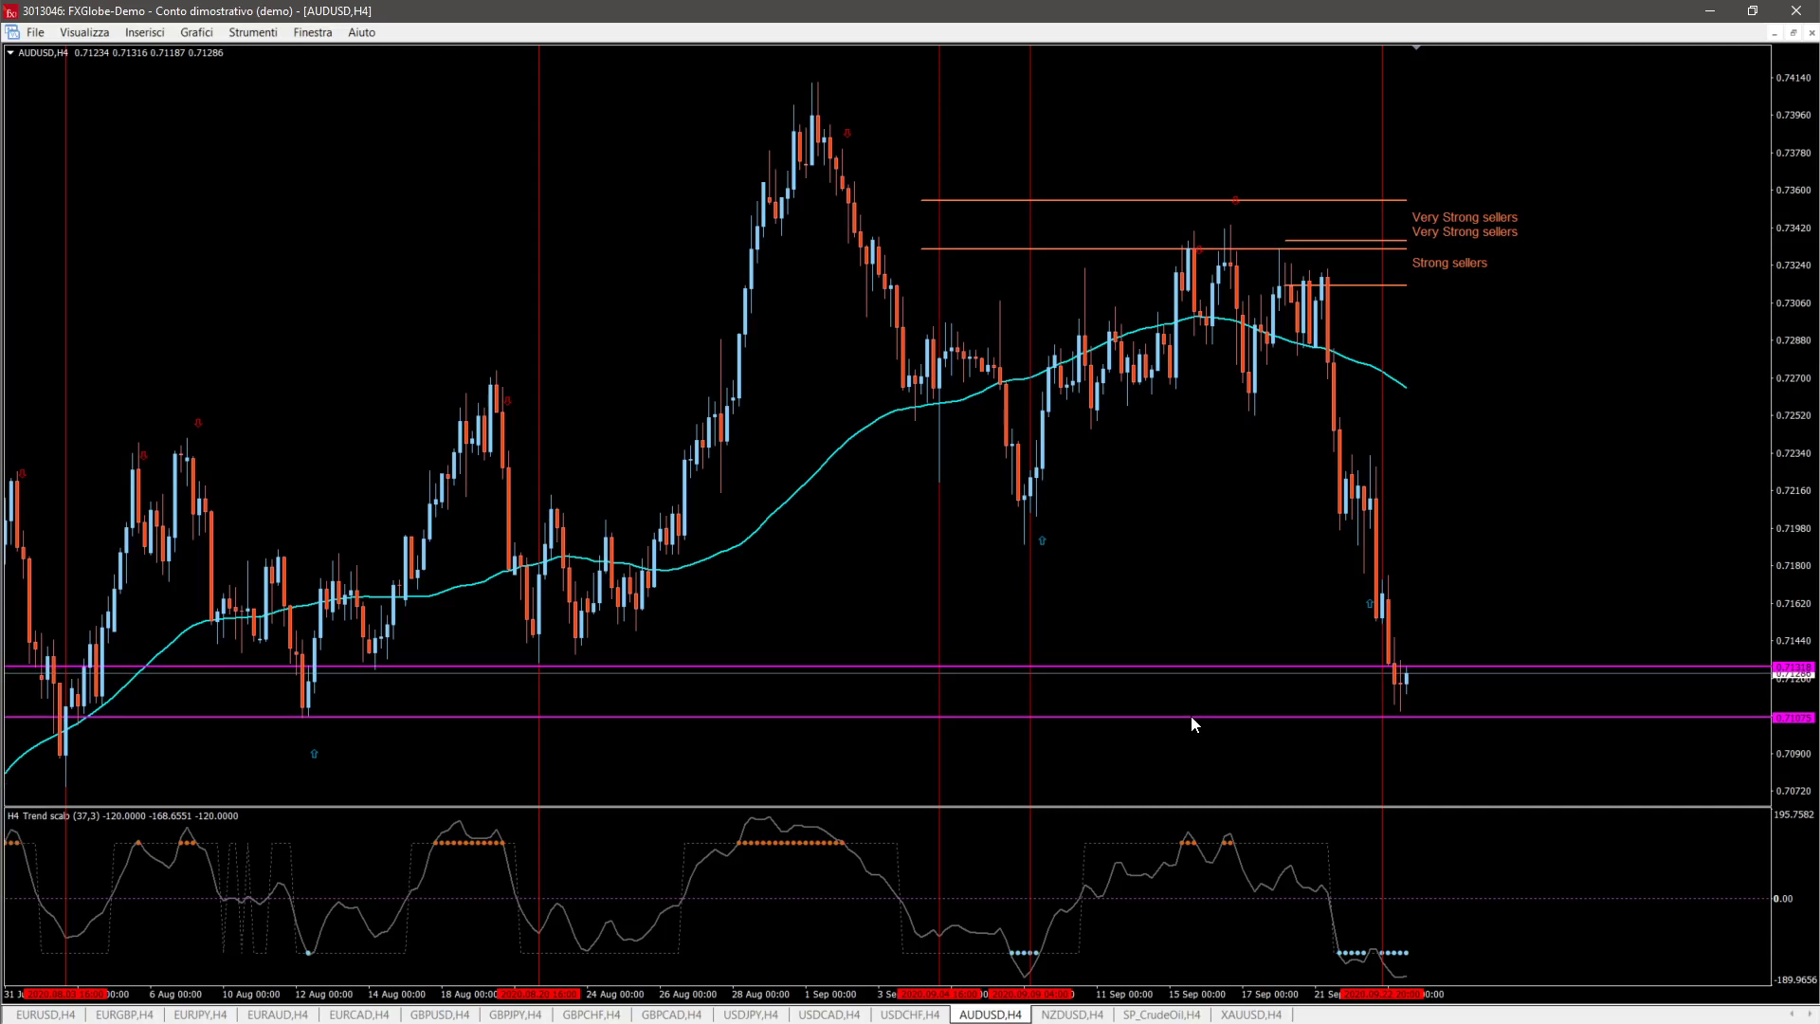
{"action": "left_click_drag", "start_coordinate": [1190, 716], "coordinate": [1190, 715]}
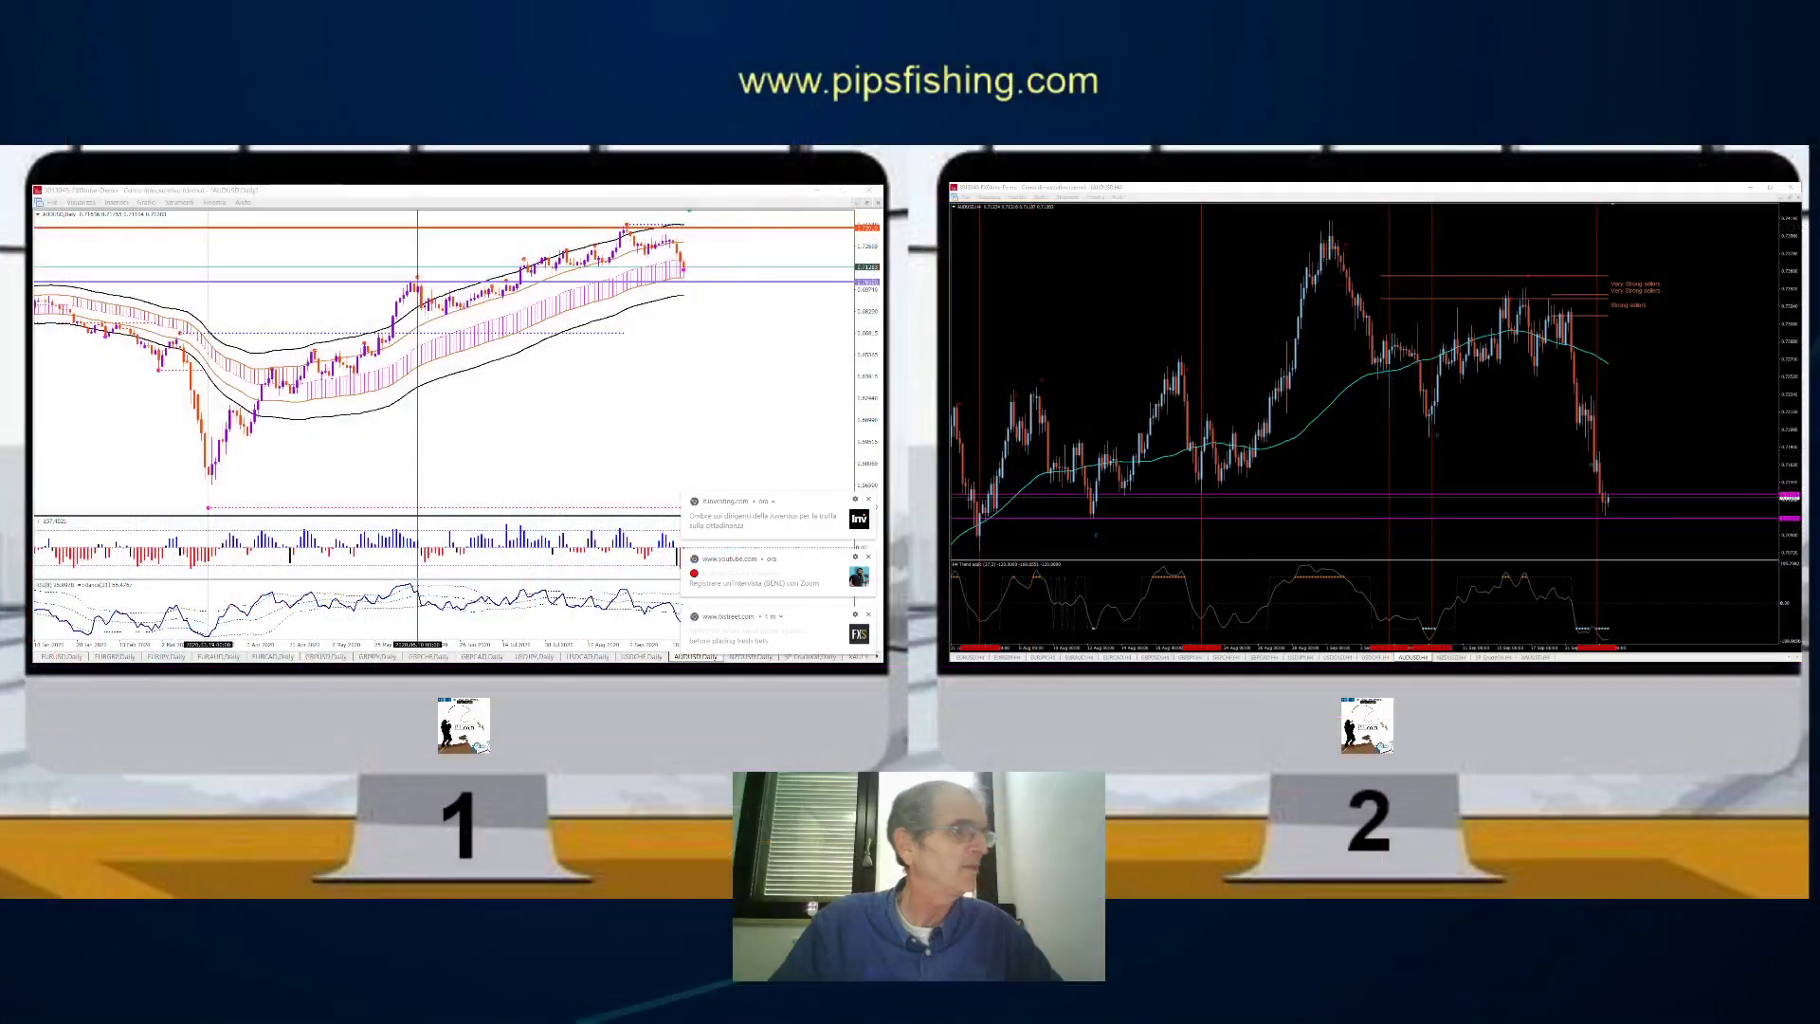
Step: Dismiss the investing.com, YouTube and news pop-up notifications
{"action": "left_click", "coordinate": [868, 499]}
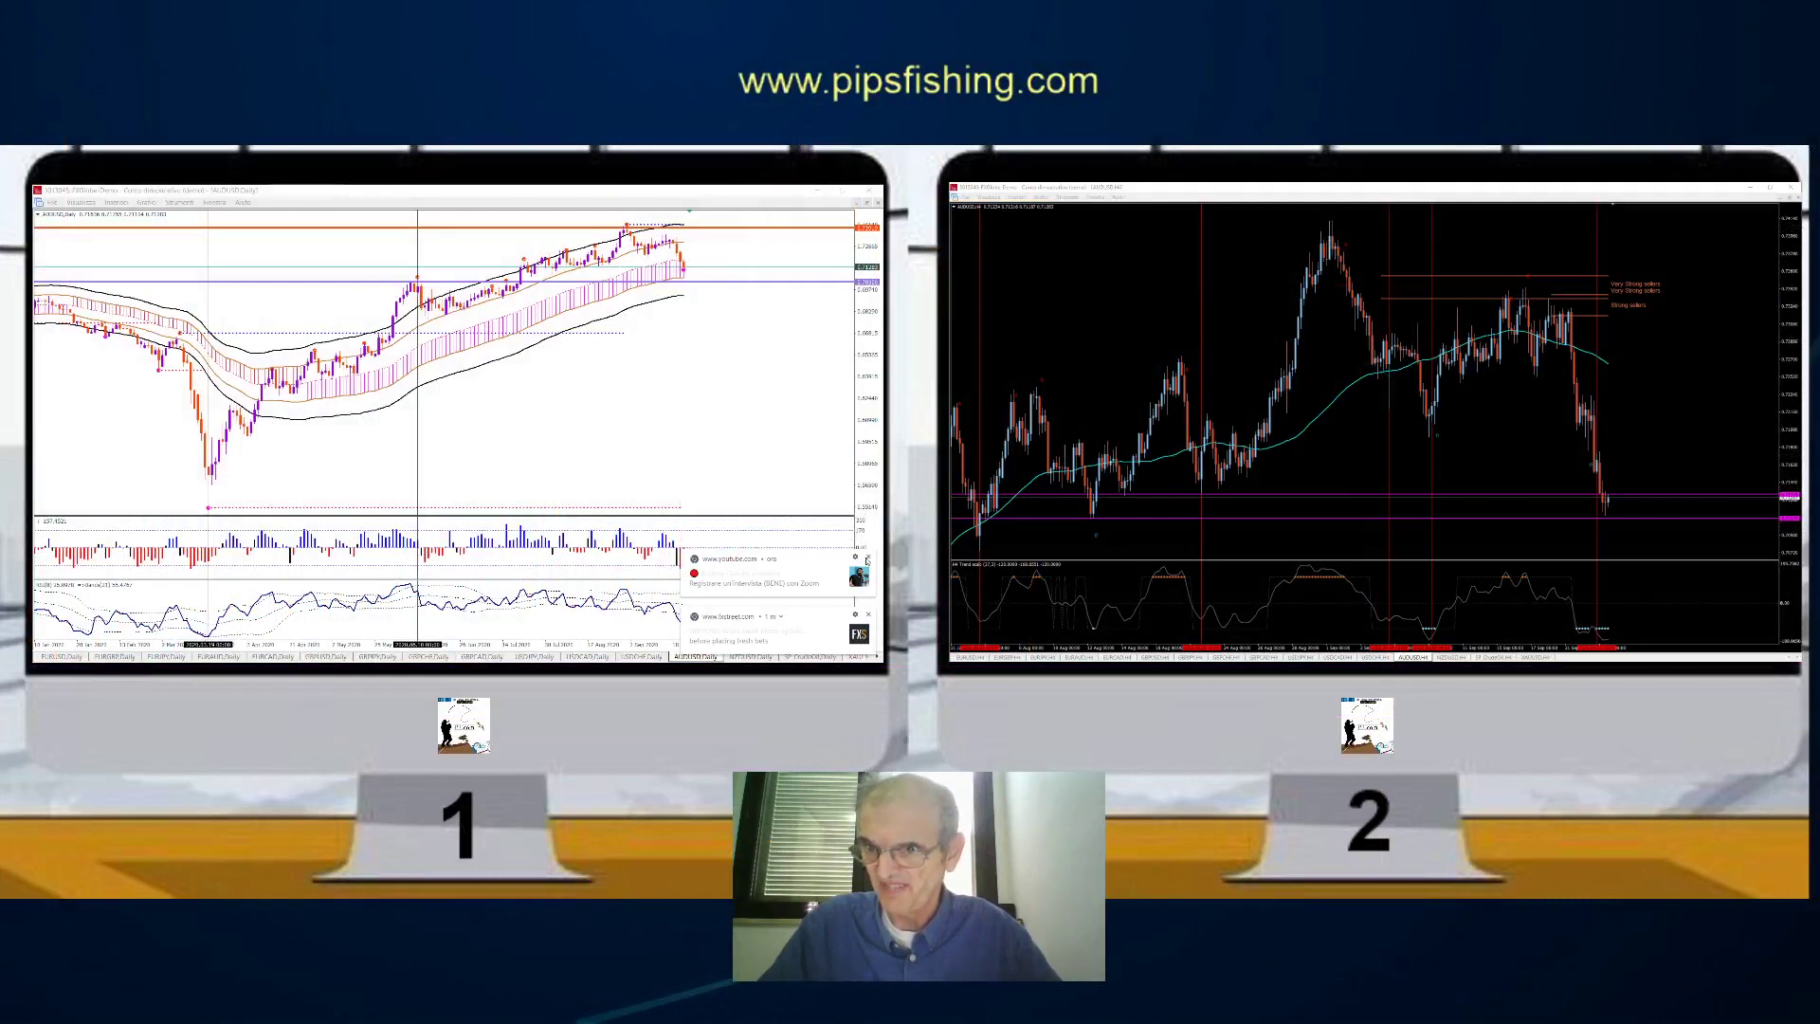
{"action": "left_click", "coordinate": [866, 559]}
{"action": "left_click", "coordinate": [868, 614]}
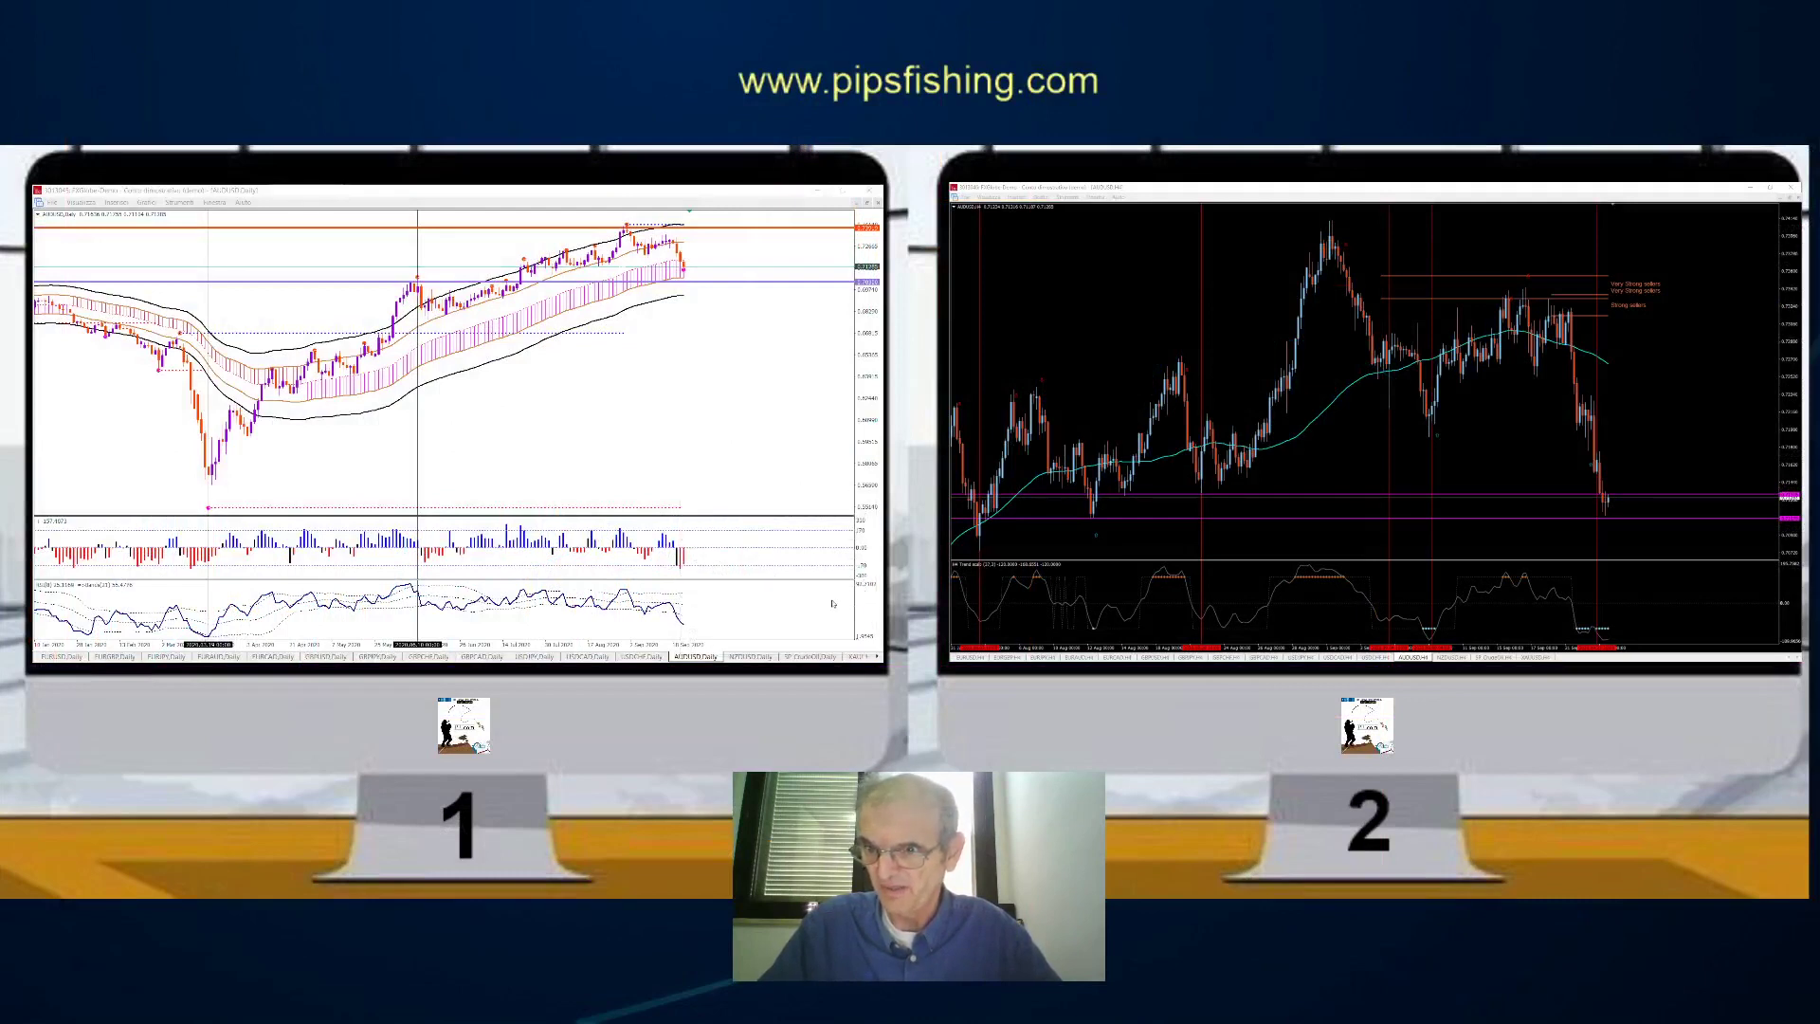
Step: Show NZDUSD Daily on one chart and NZDUSD H4 on the other, closing a leftover notification
{"action": "left_click", "coordinate": [751, 656]}
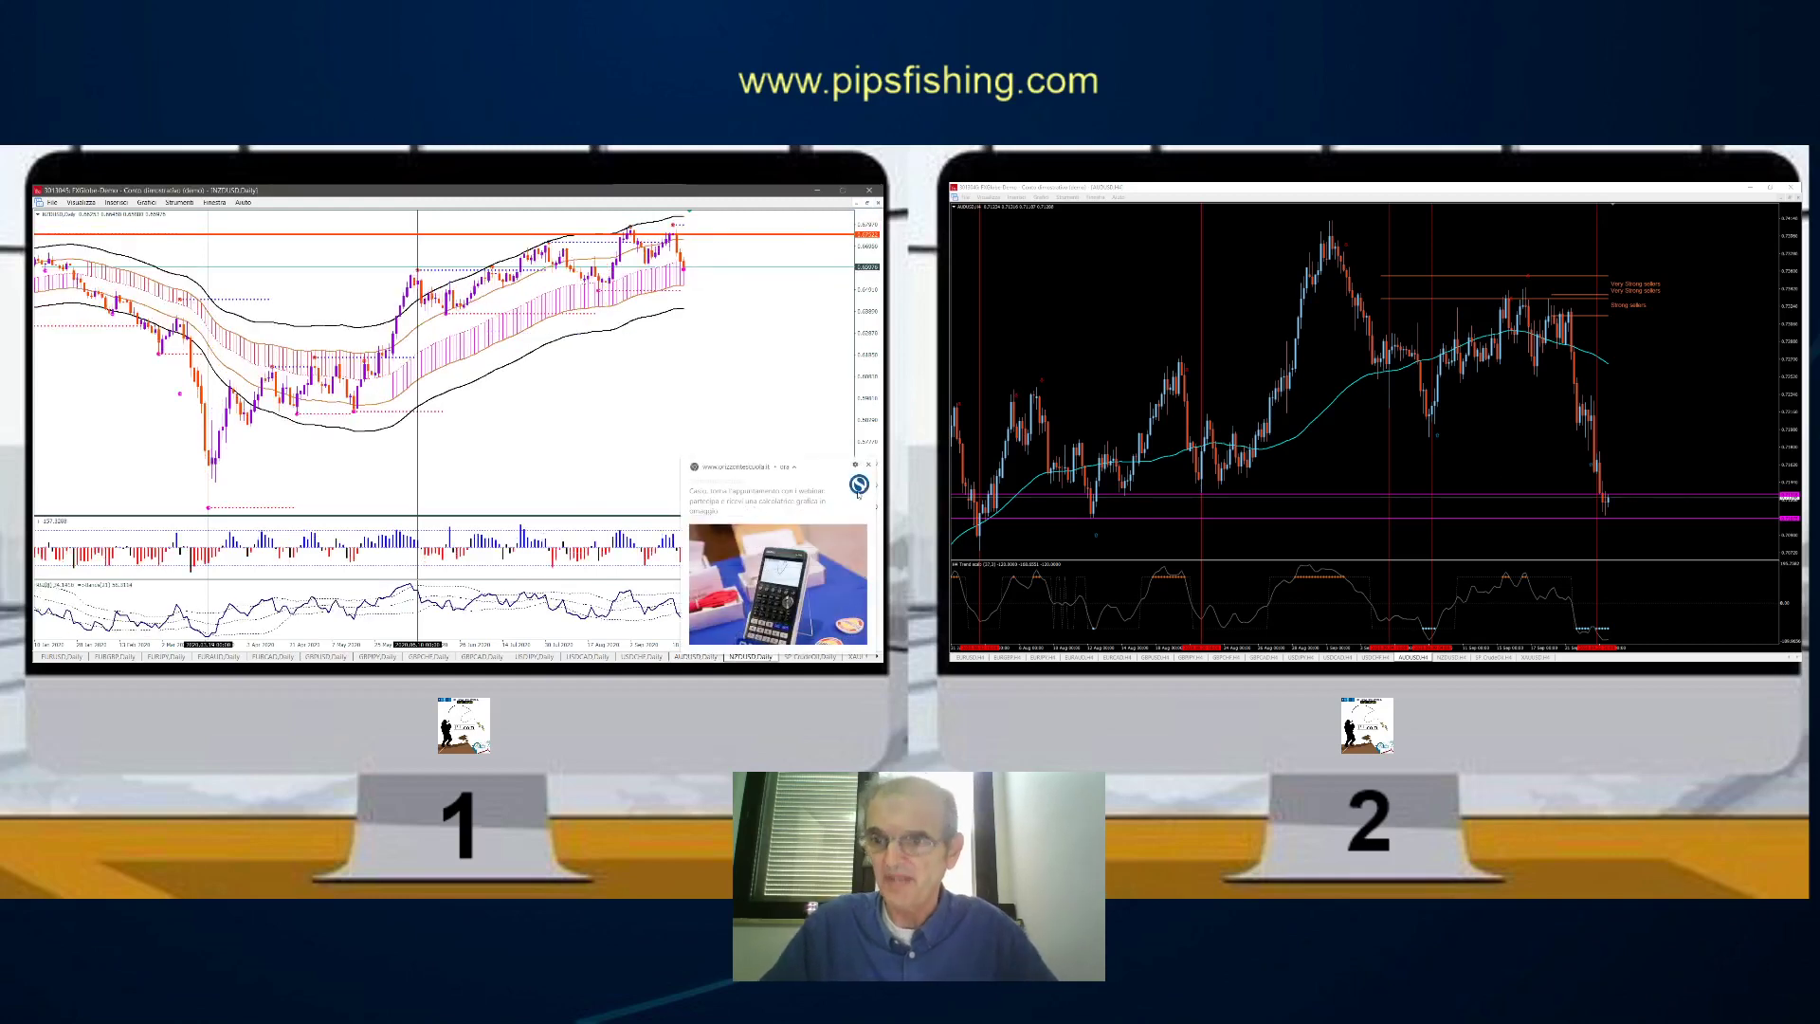
{"action": "left_click", "coordinate": [868, 464]}
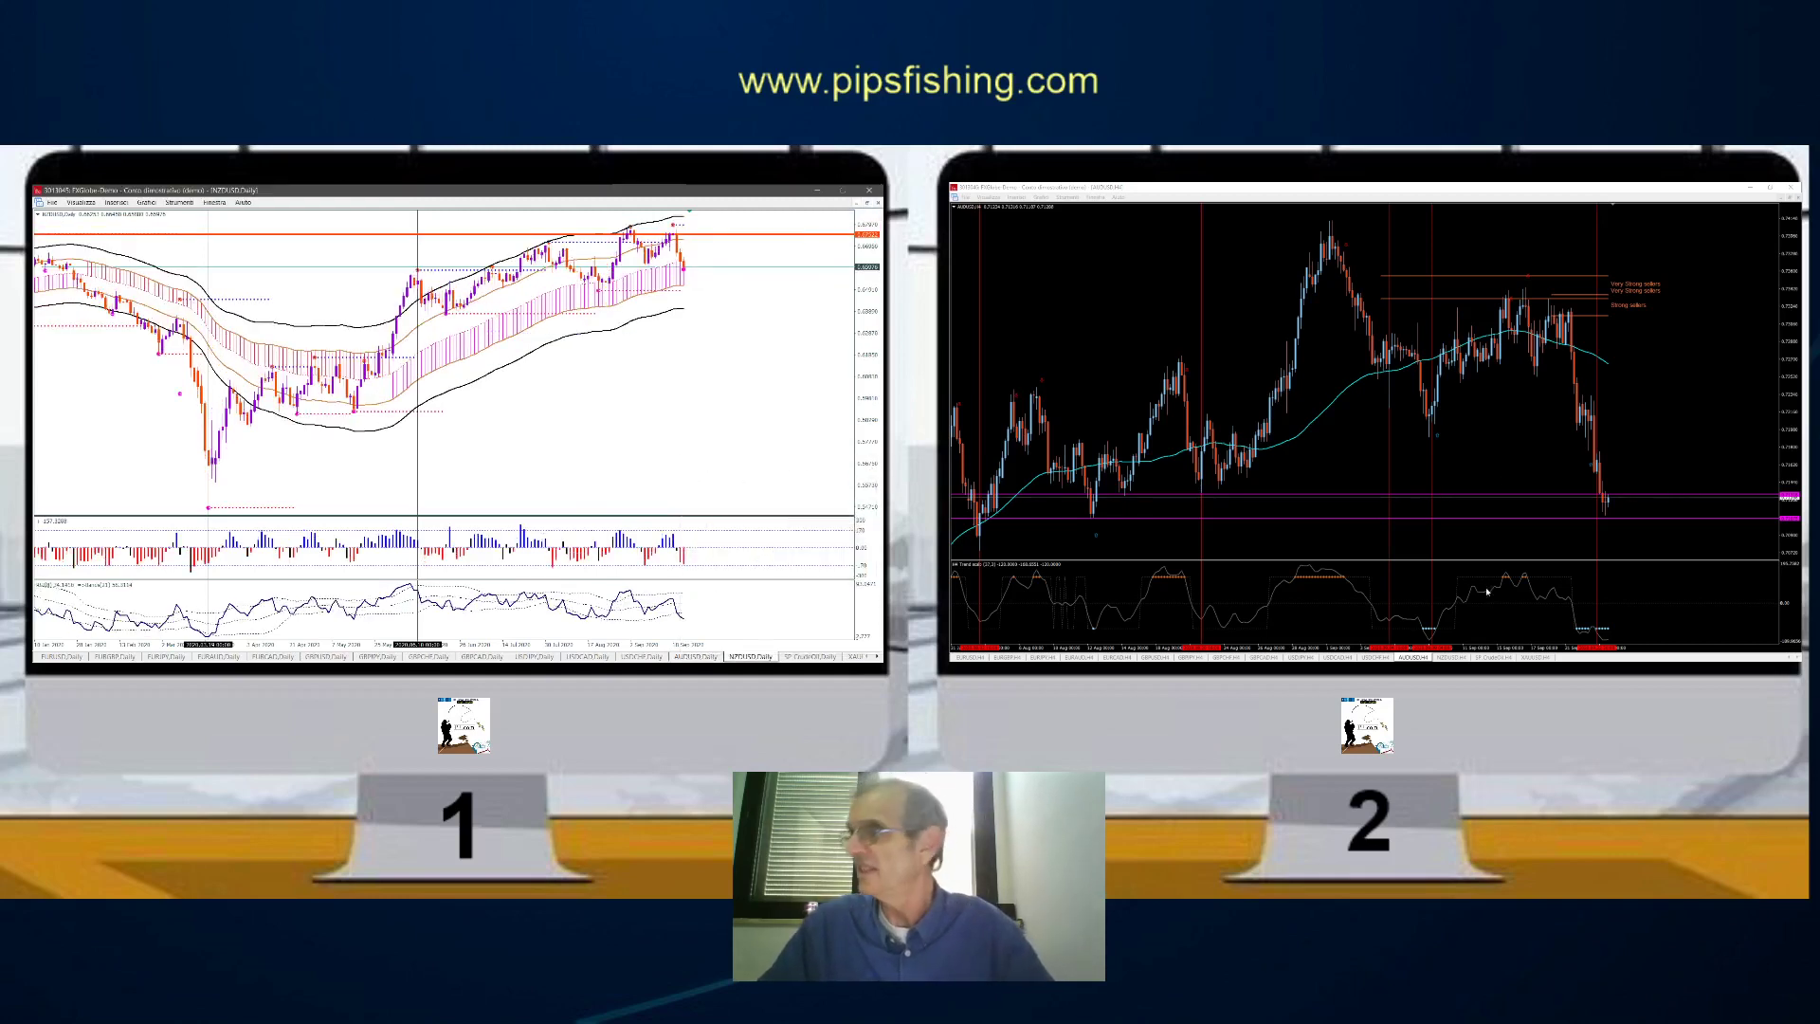
{"action": "left_click", "coordinate": [1452, 656]}
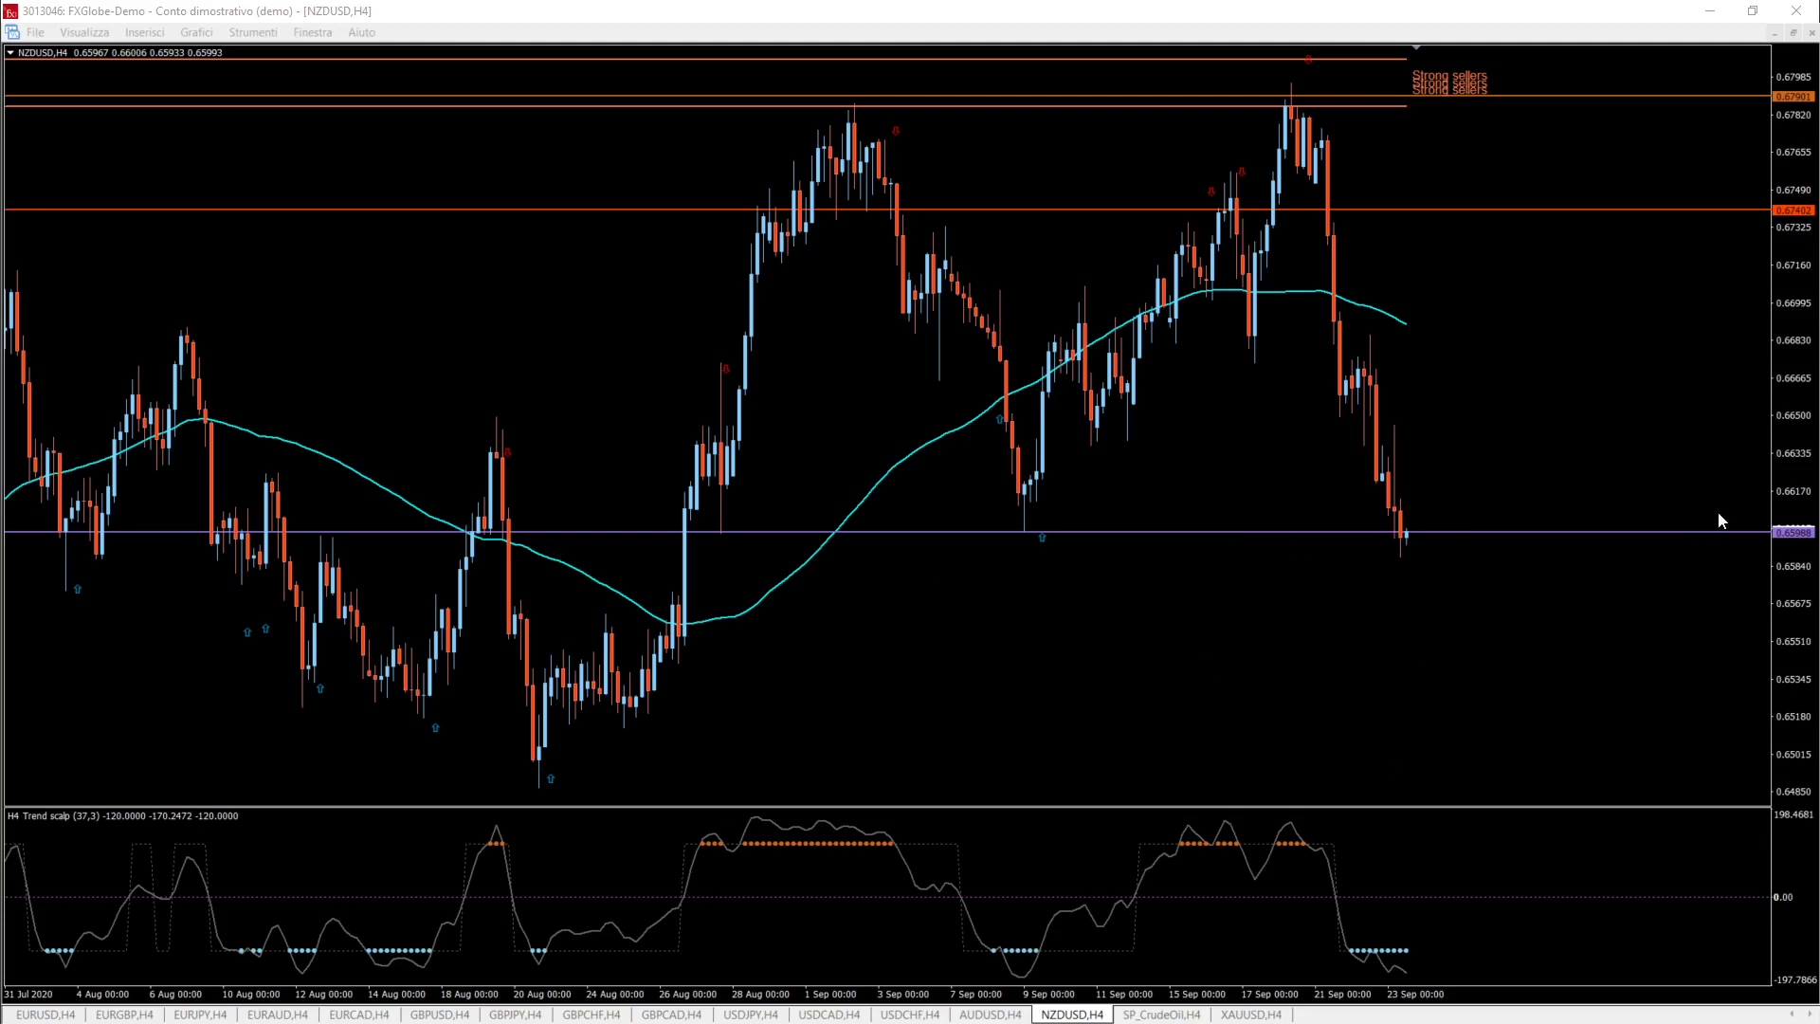
Step: Drag the NZDUSD H4 price axis downward so every seller level fits
{"action": "left_click_drag", "start_coordinate": [1811, 352], "coordinate": [1808, 545]}
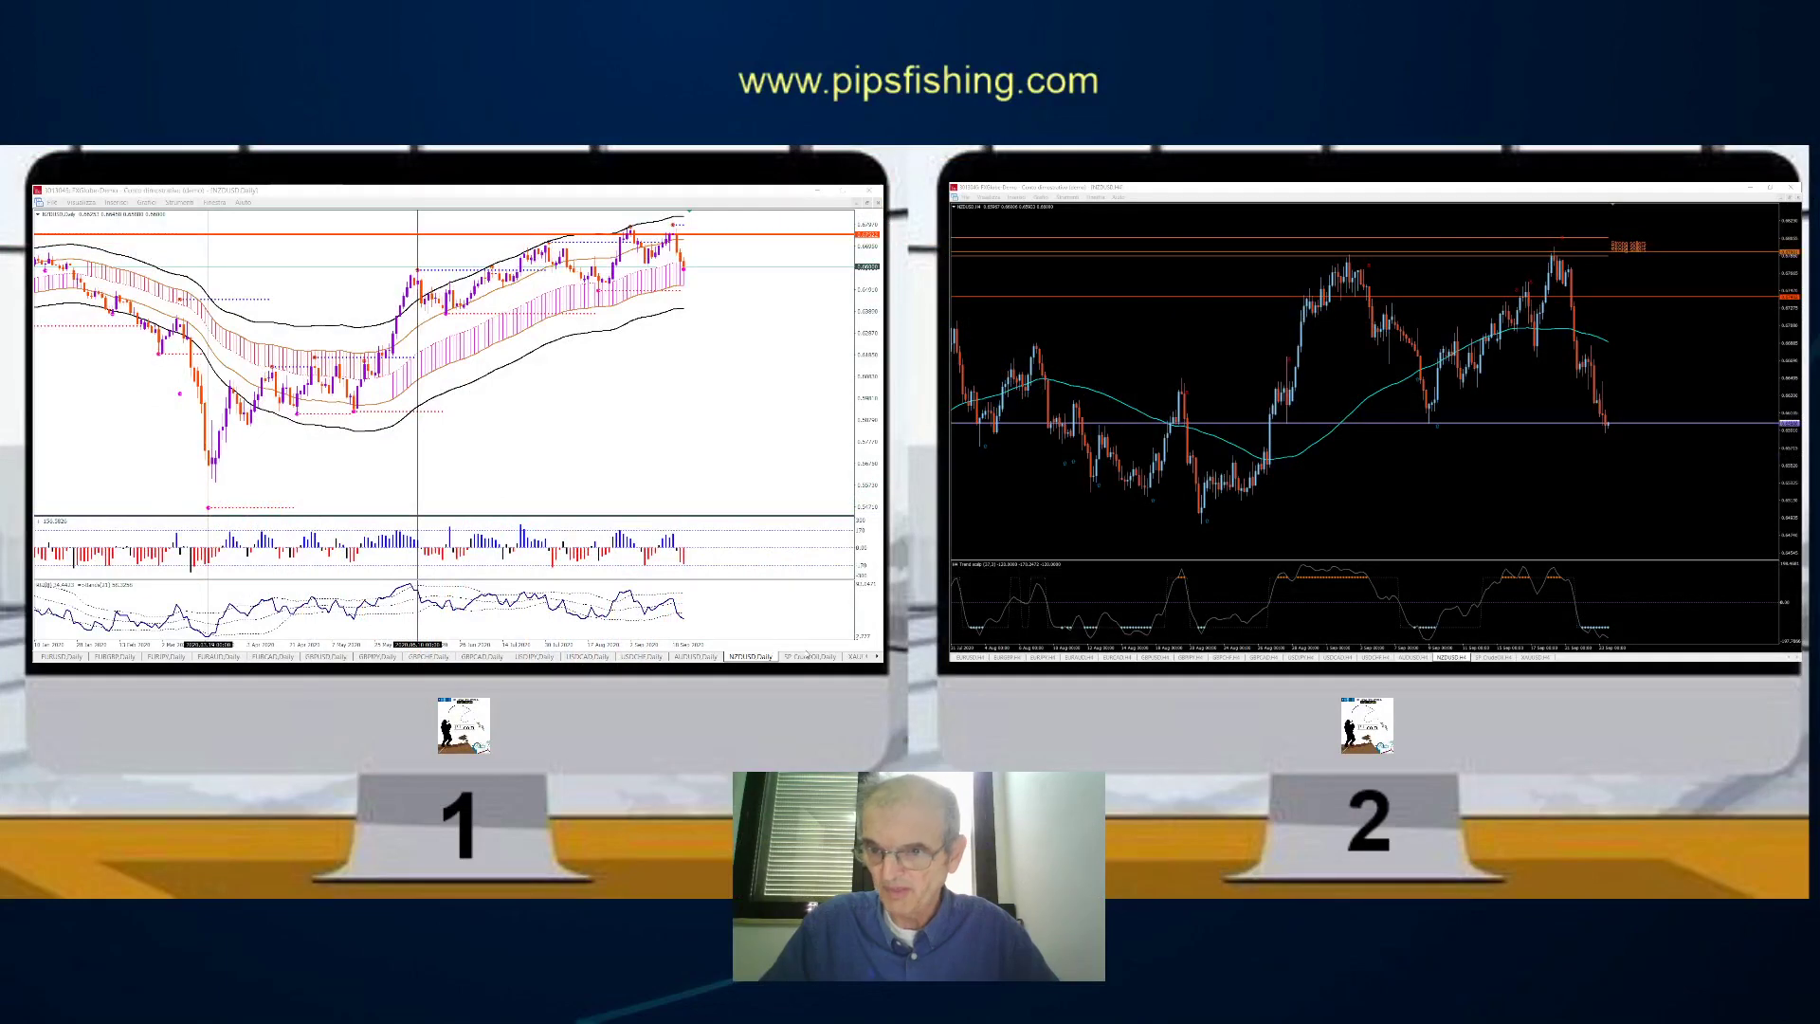
Step: Show SP_CrudeOil Daily on the first chart and SP_CrudeOil H4 on the second
{"action": "left_click", "coordinate": [807, 656]}
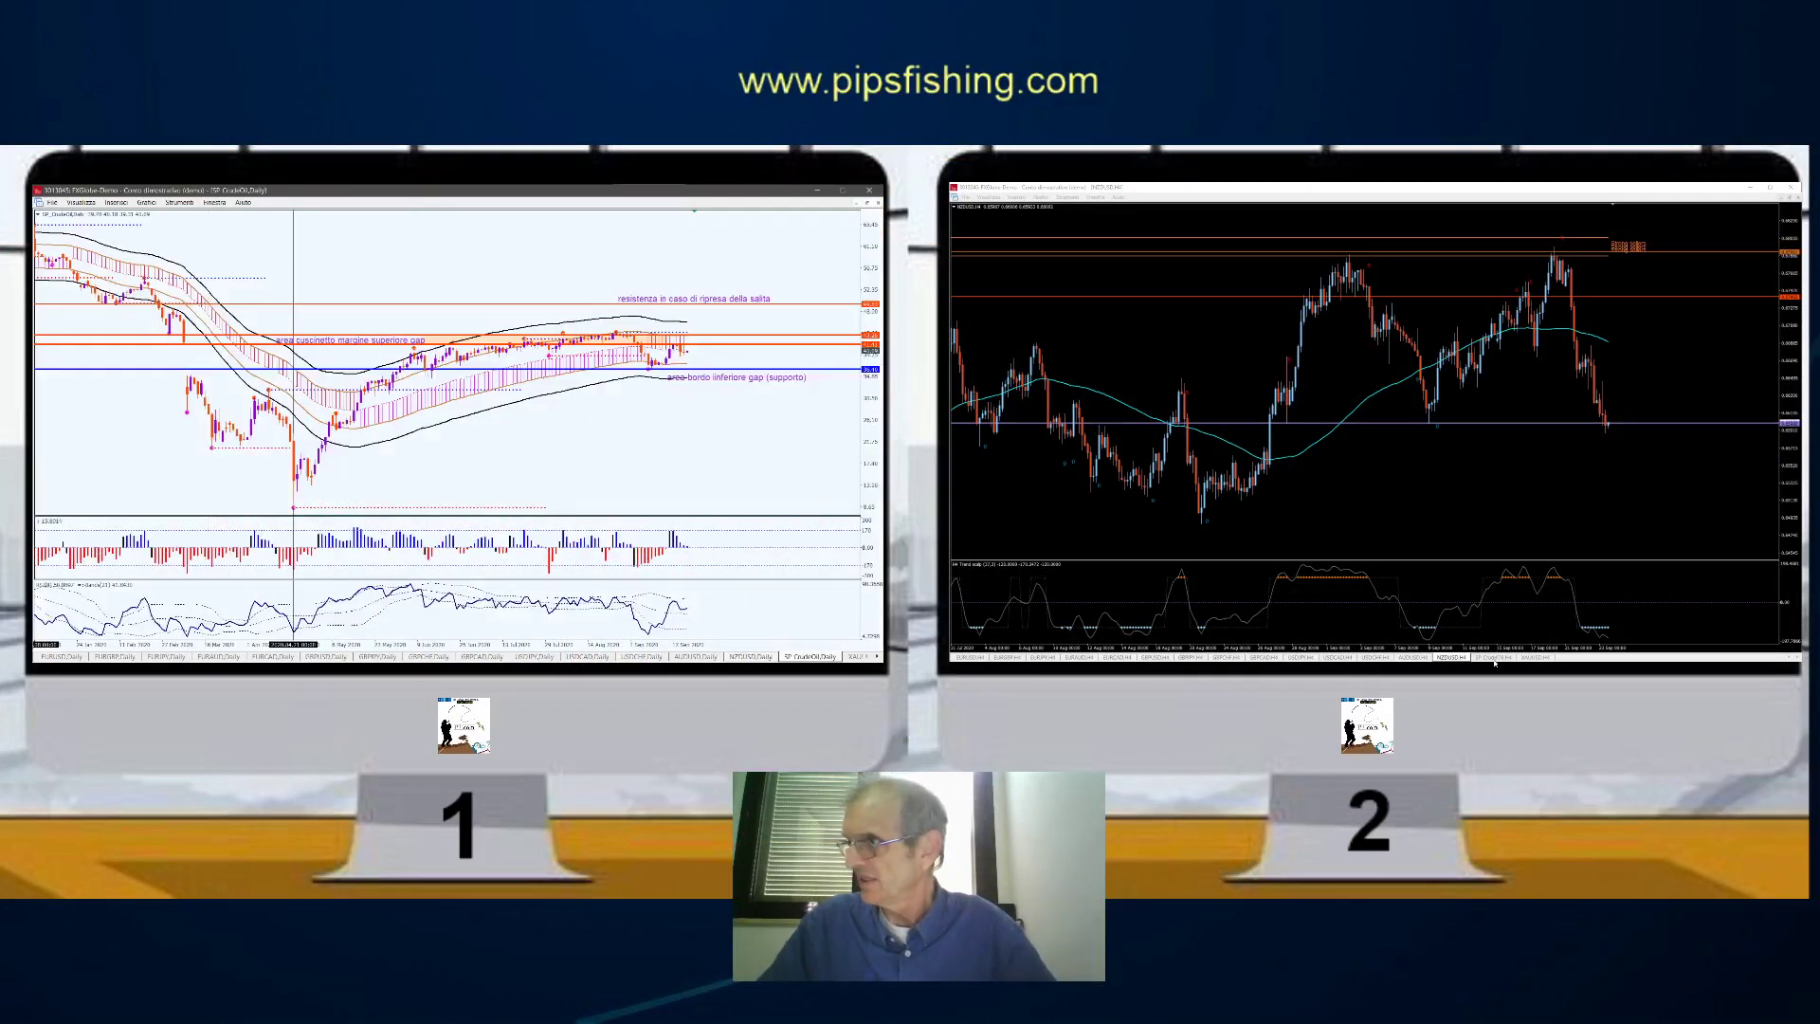
{"action": "left_click", "coordinate": [1493, 657]}
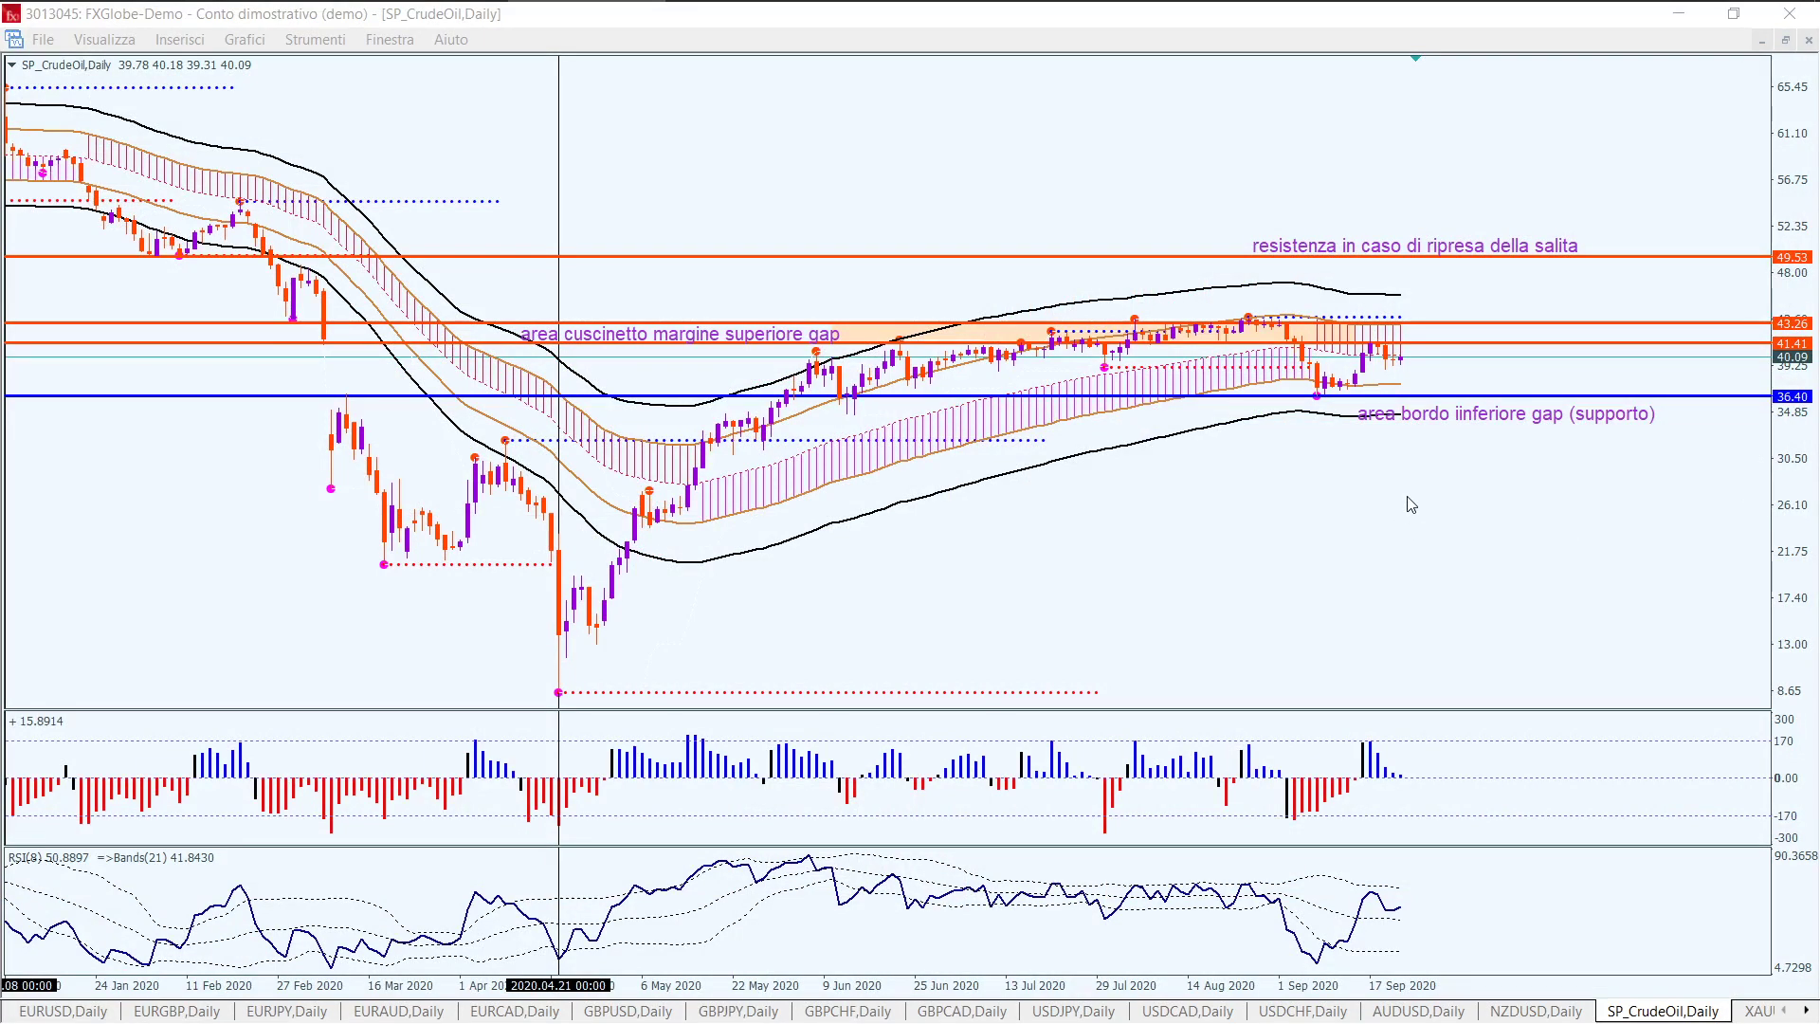
{"action": "scroll", "coordinate": [1402, 508], "scroll_direction": "up", "scroll_amount": 1}
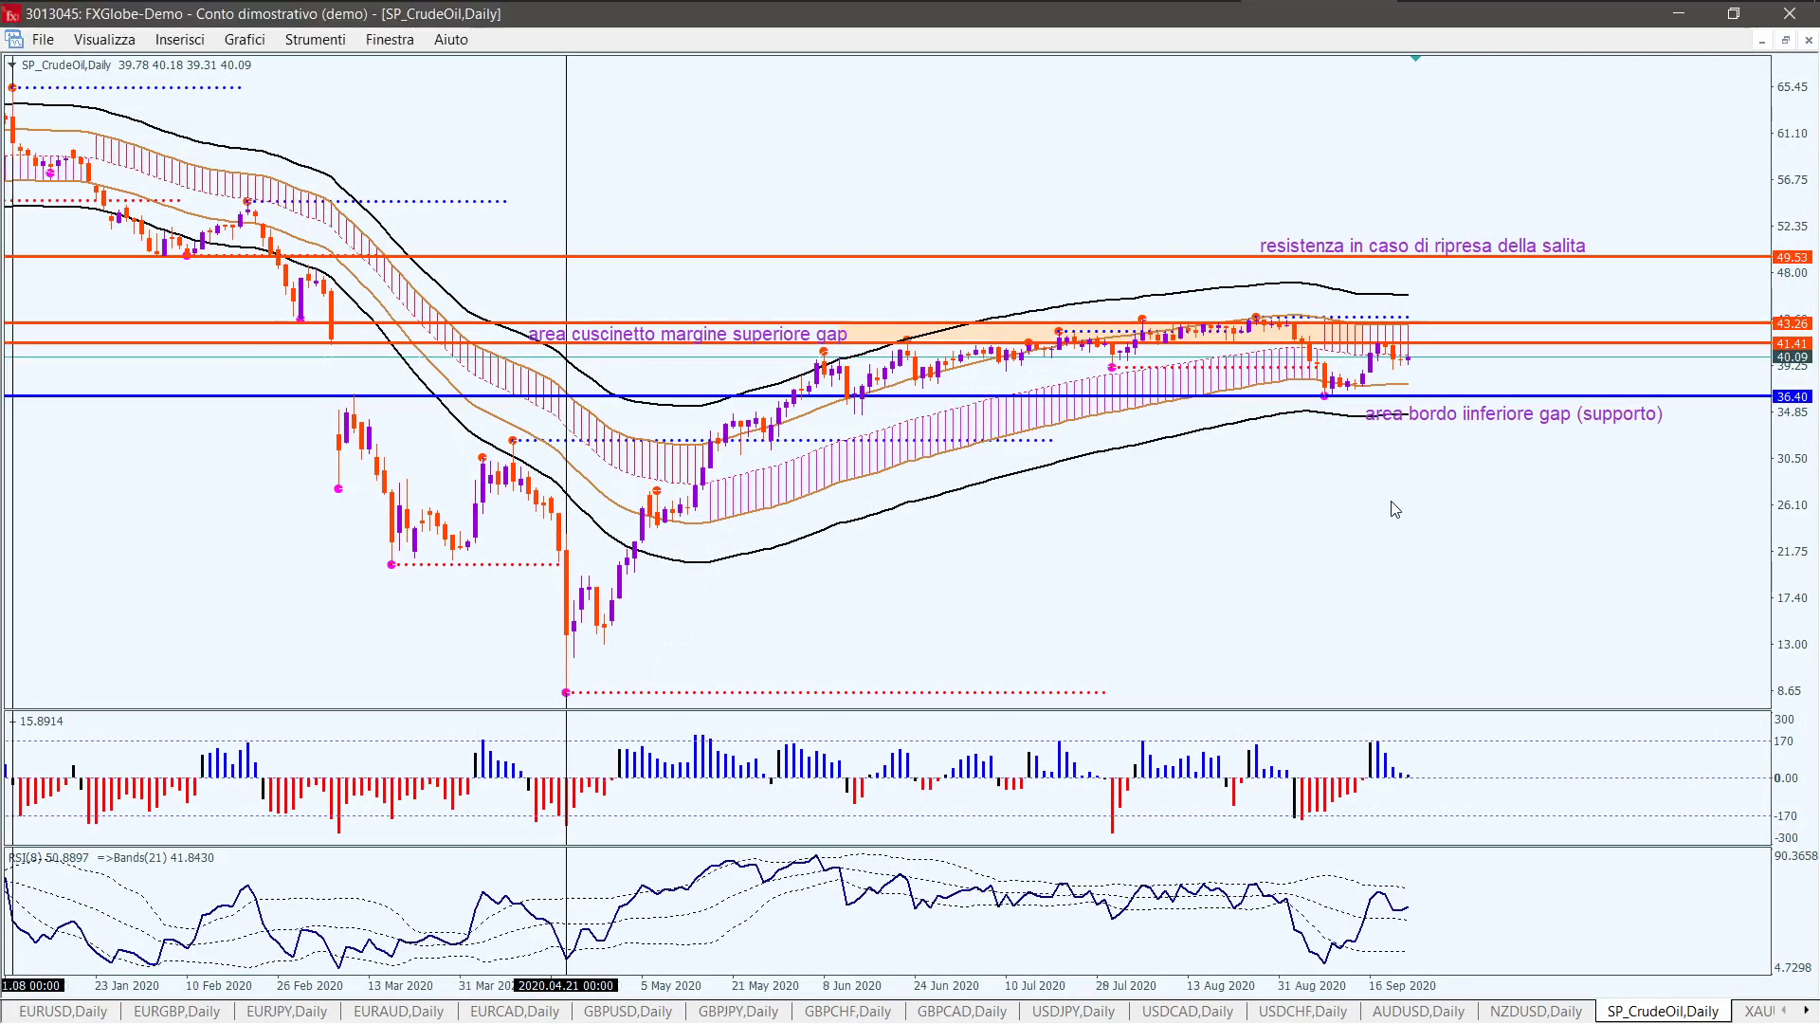
{"action": "key", "text": "plus"}
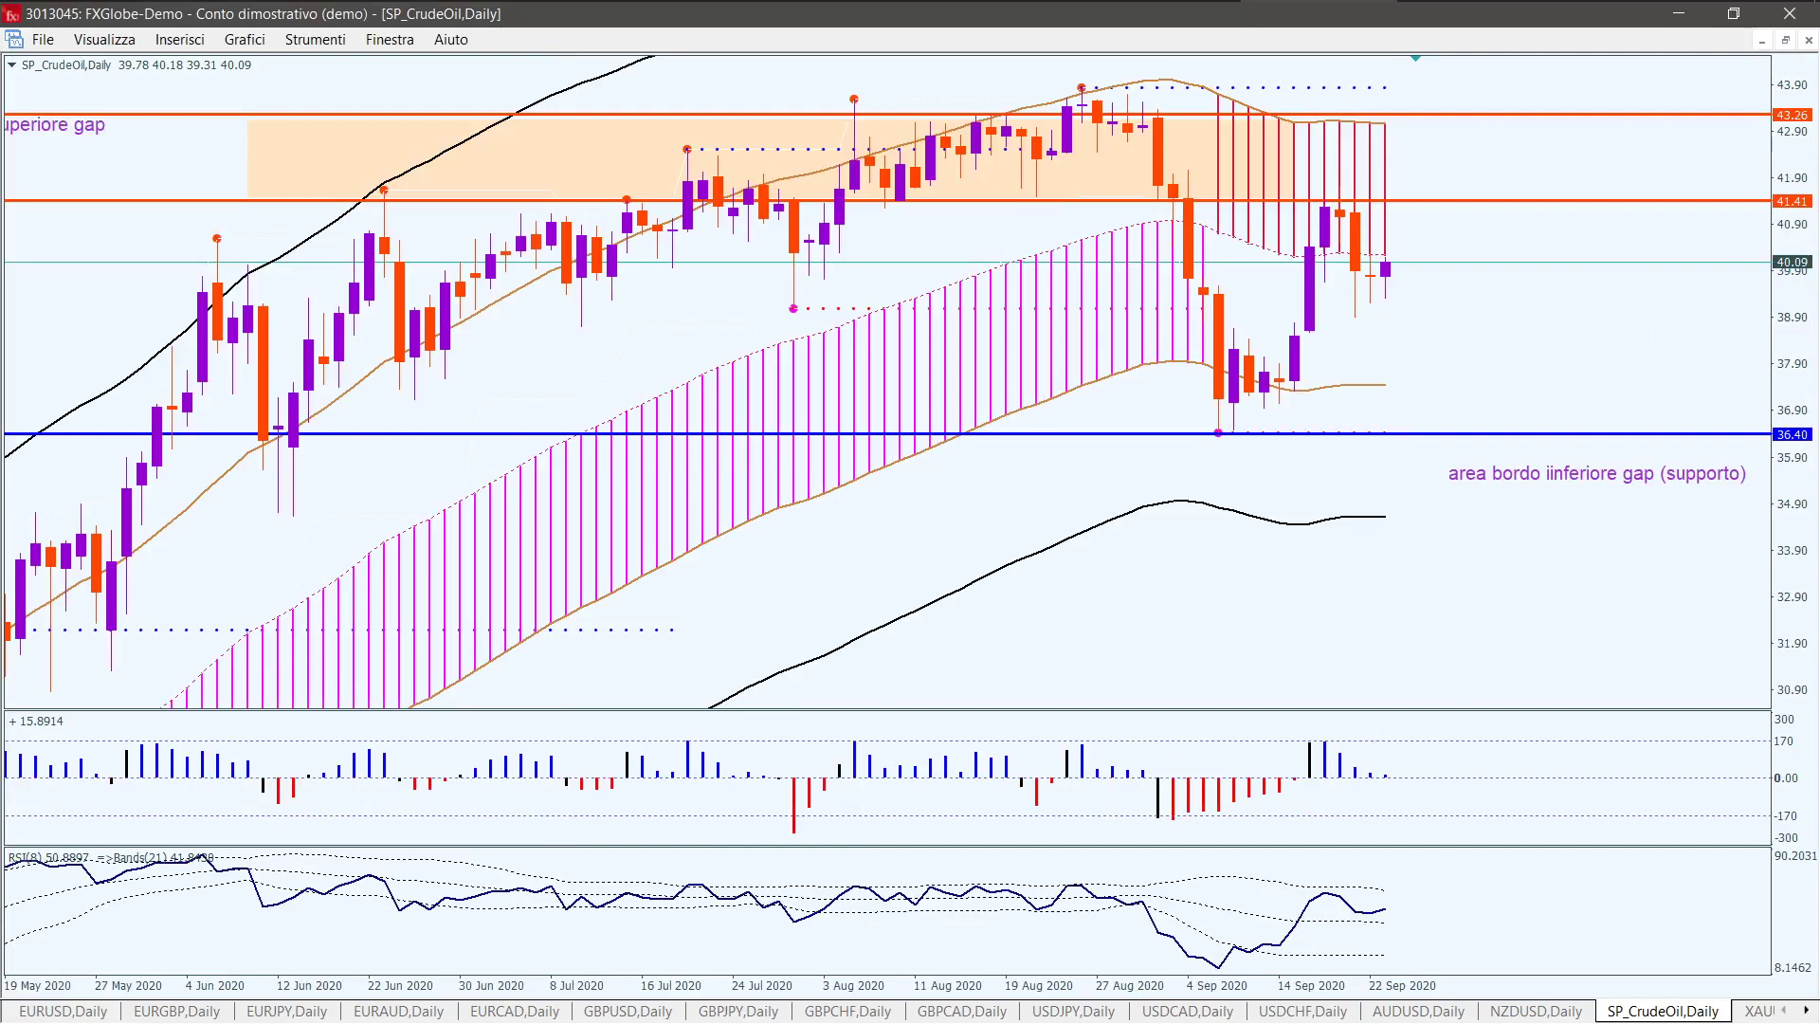
{"action": "left_click_drag", "start_coordinate": [1798, 163], "coordinate": [1785, 574]}
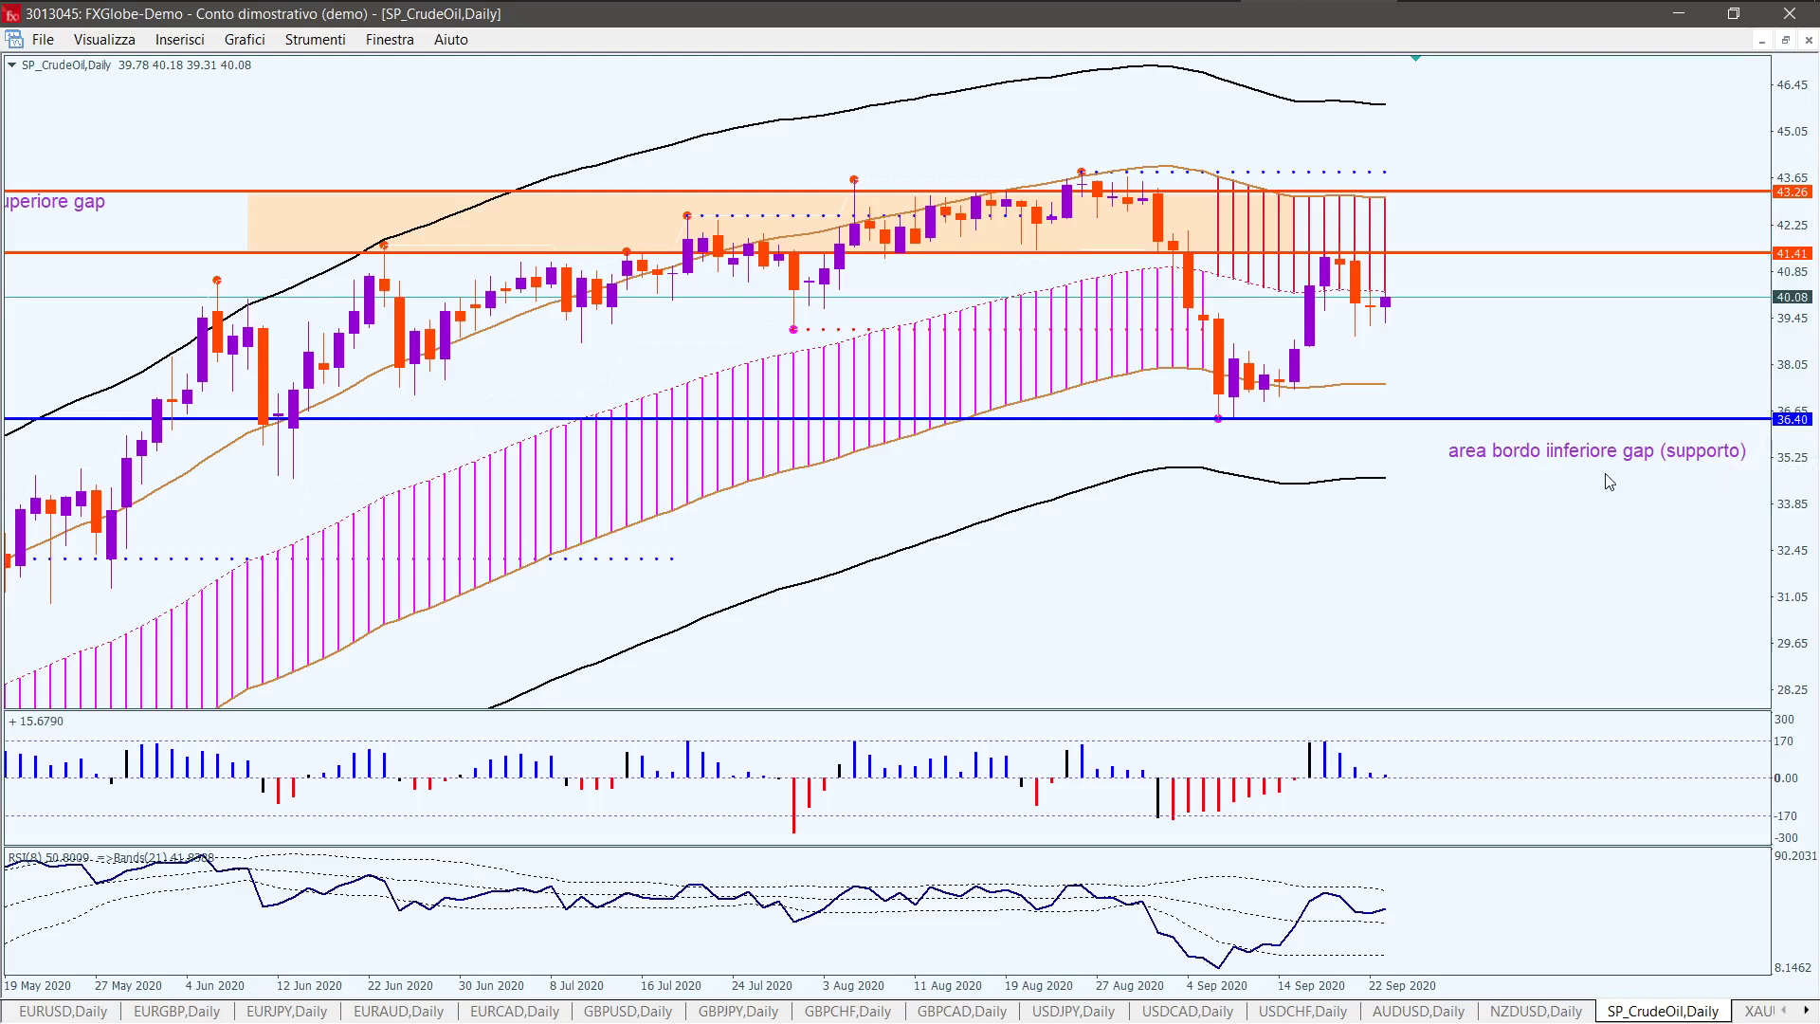
{"action": "key", "text": "minus"}
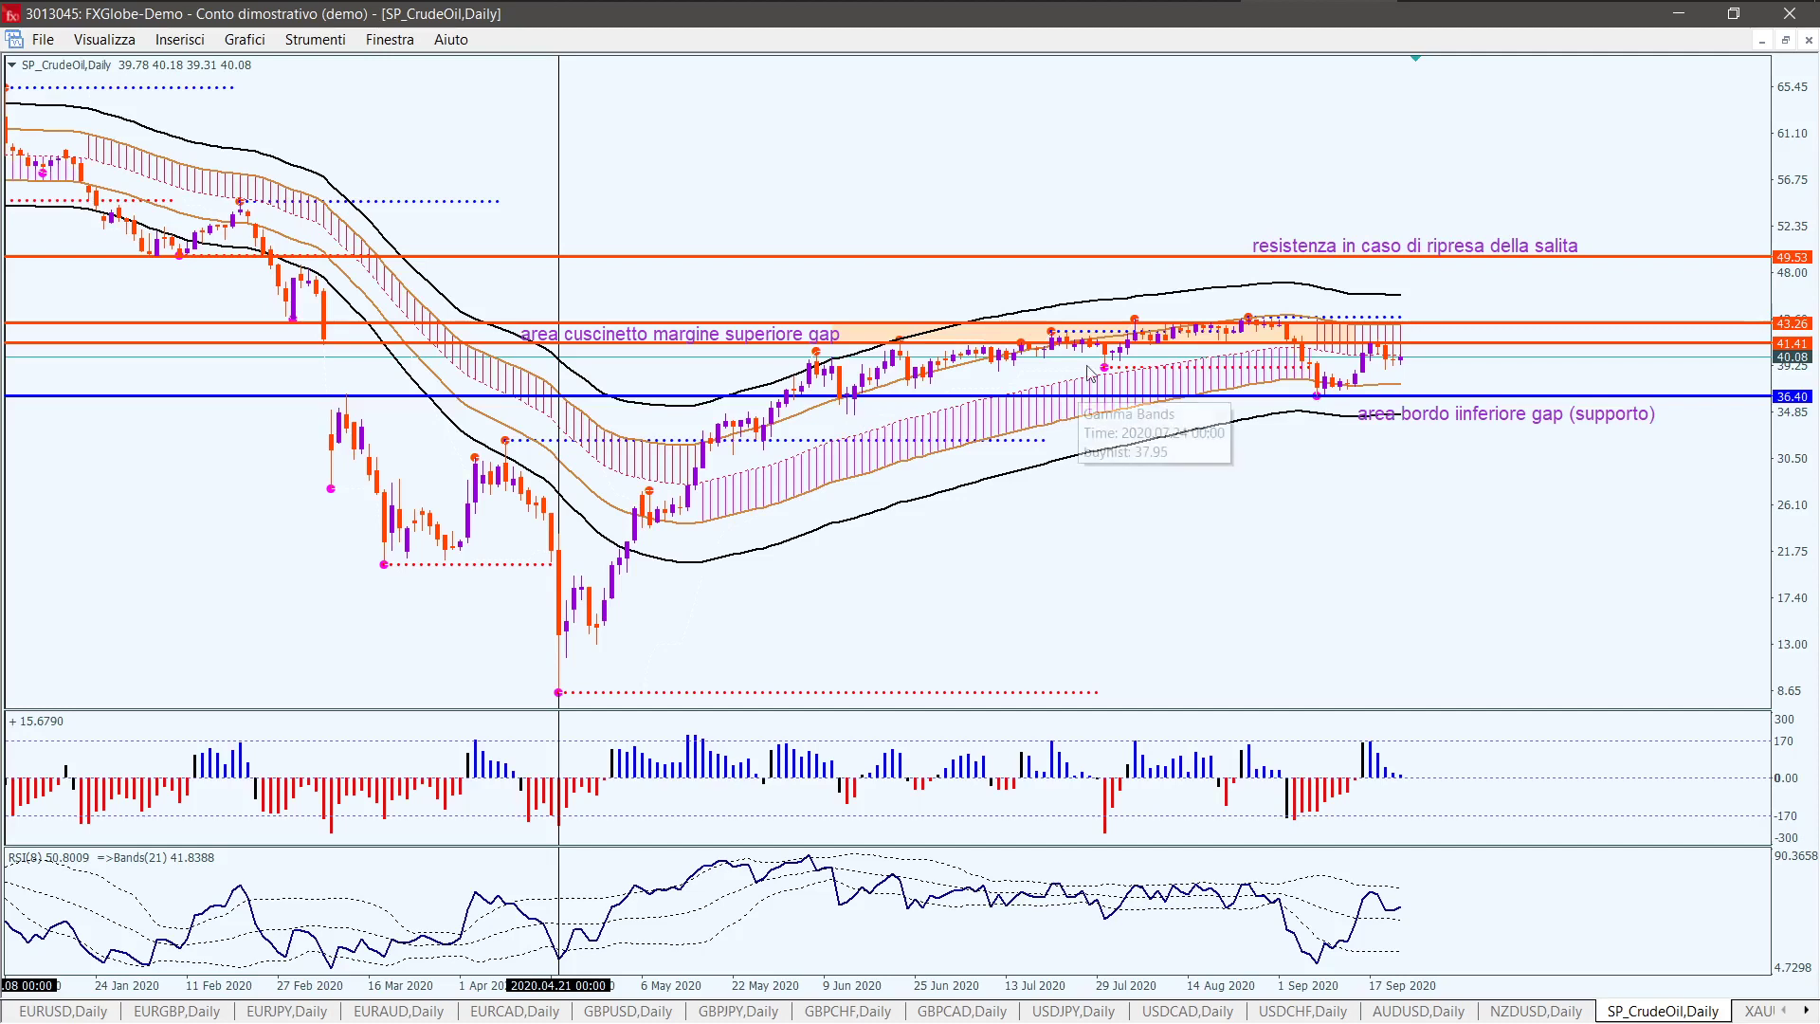
{"action": "mouse_move", "coordinate": [1111, 376]}
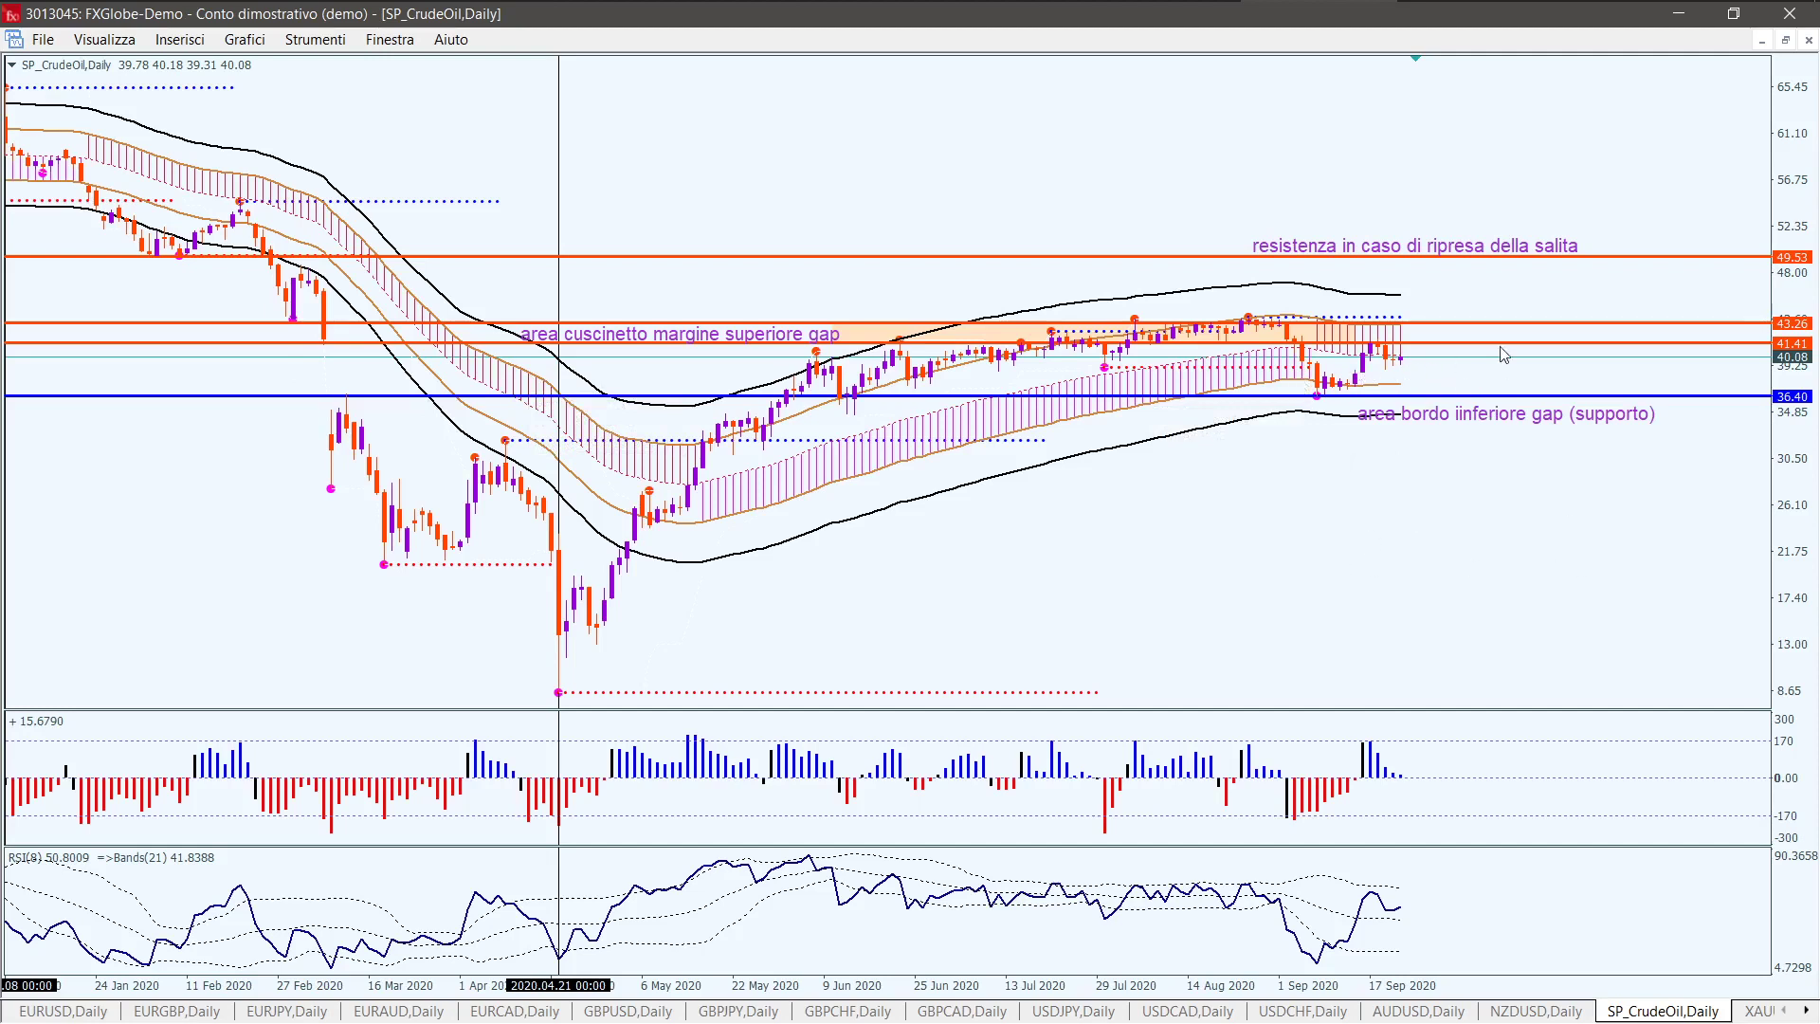
{"action": "key", "text": "plus"}
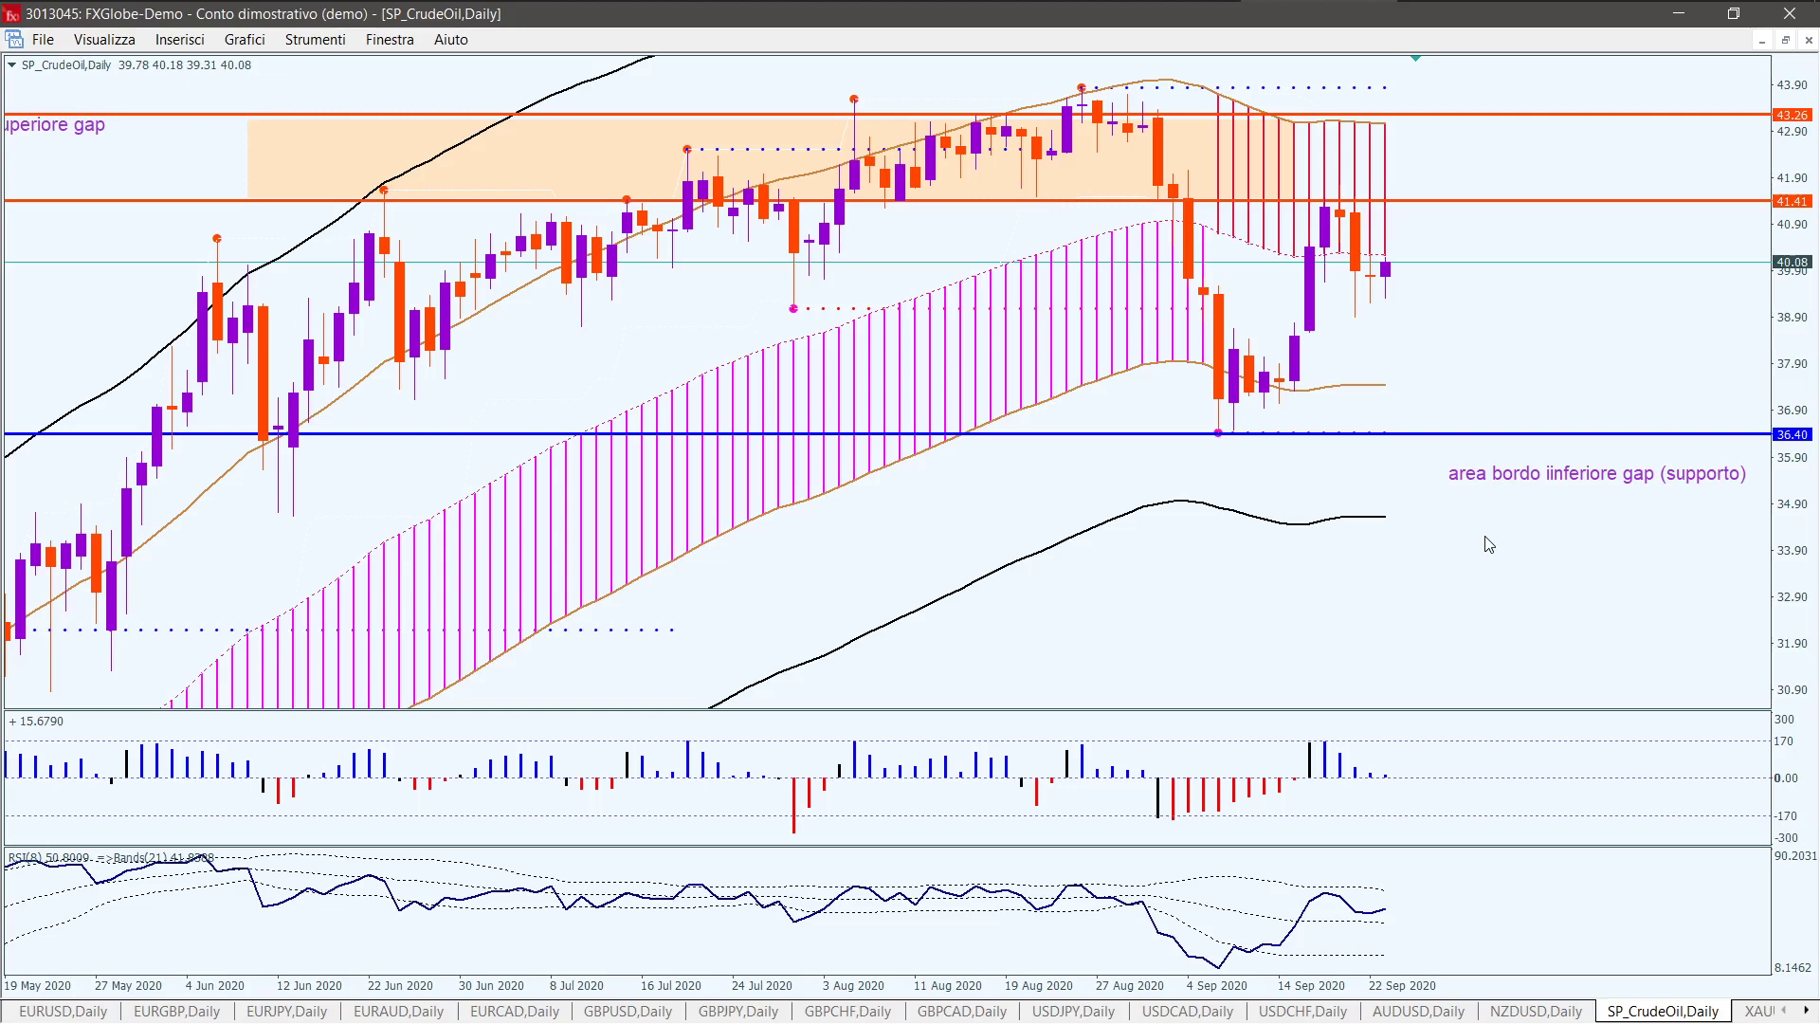
{"action": "left_click_drag", "start_coordinate": [1805, 159], "coordinate": [1731, 455]}
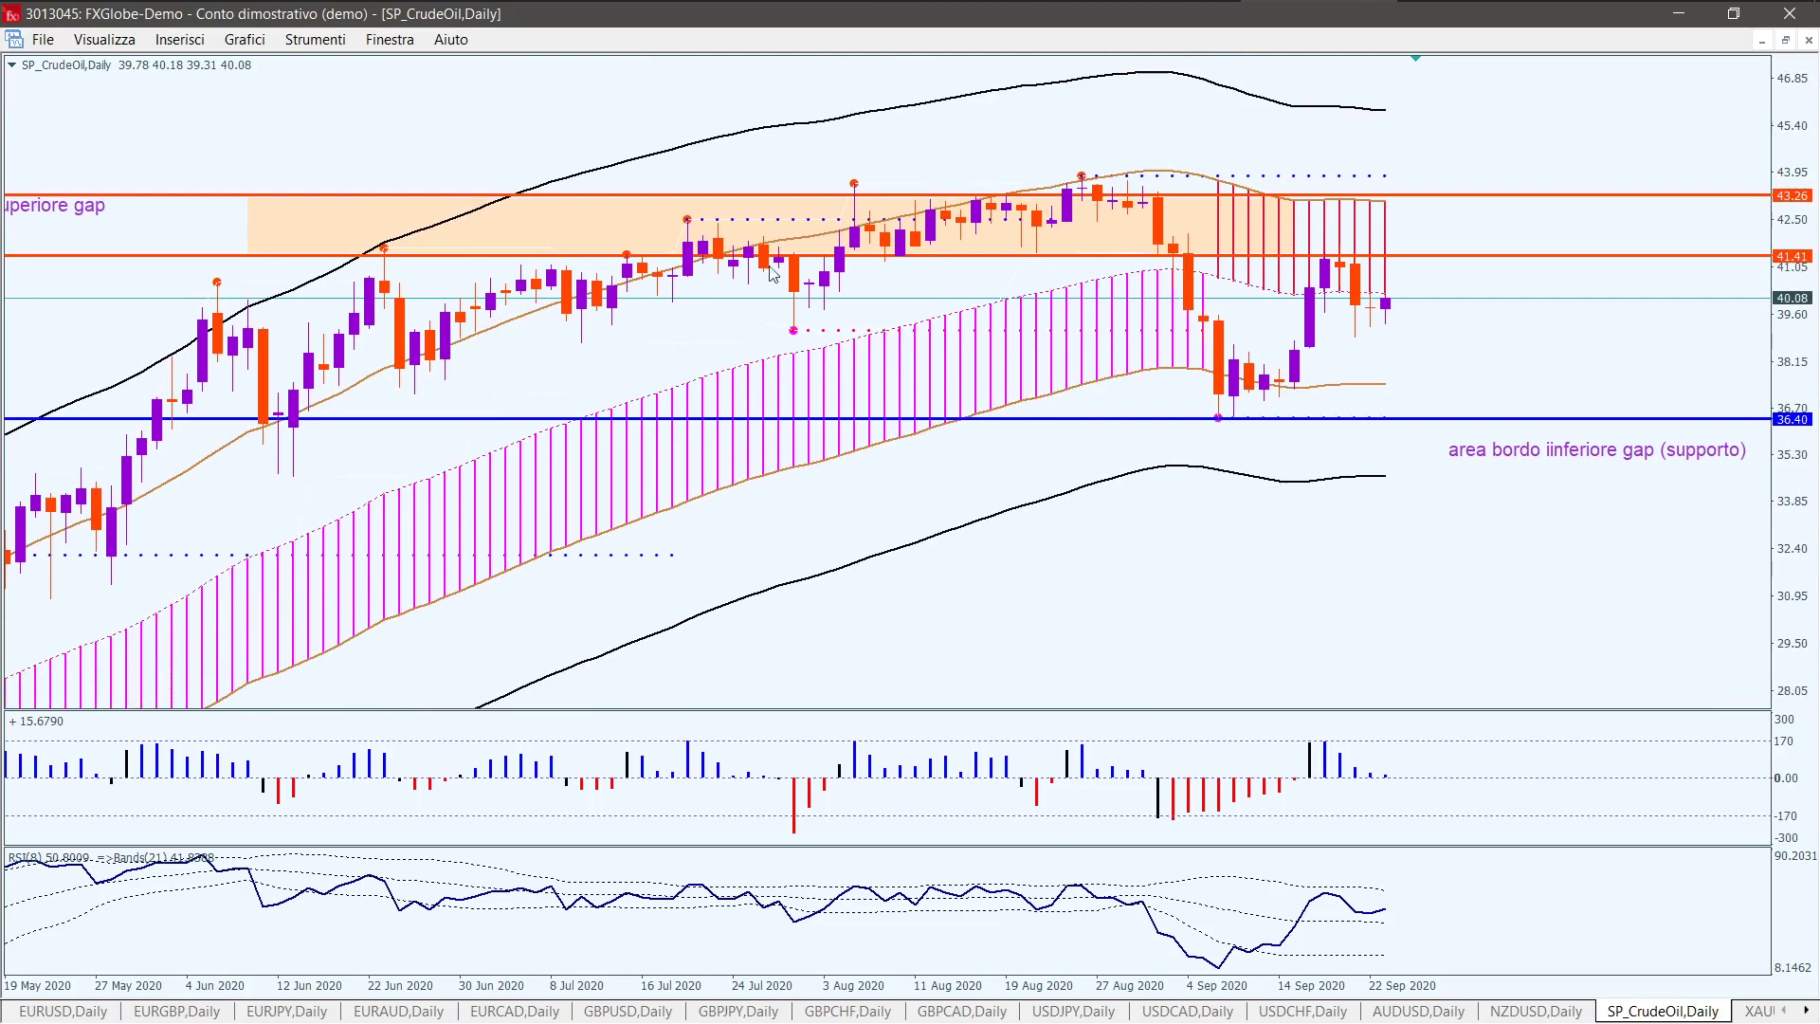
{"action": "scroll", "coordinate": [995, 275], "scroll_direction": "up", "scroll_amount": 1}
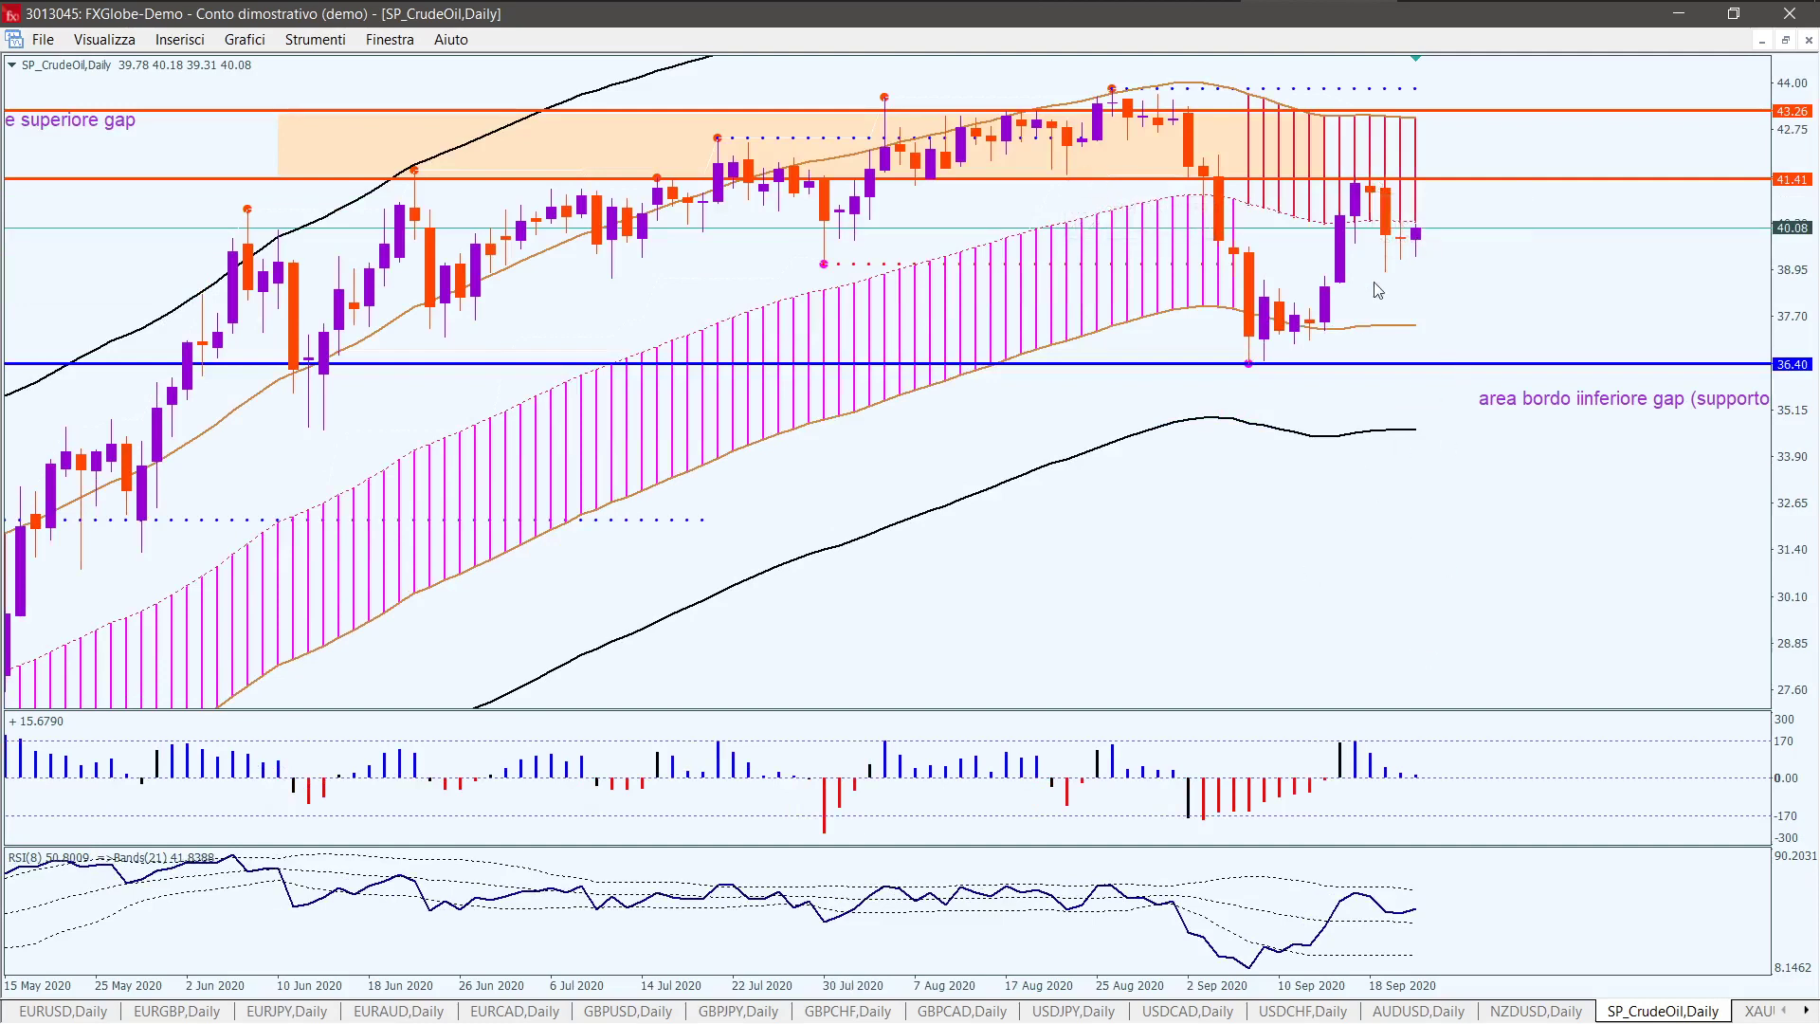
{"action": "key", "text": "minus"}
{"action": "key", "text": "minus"}
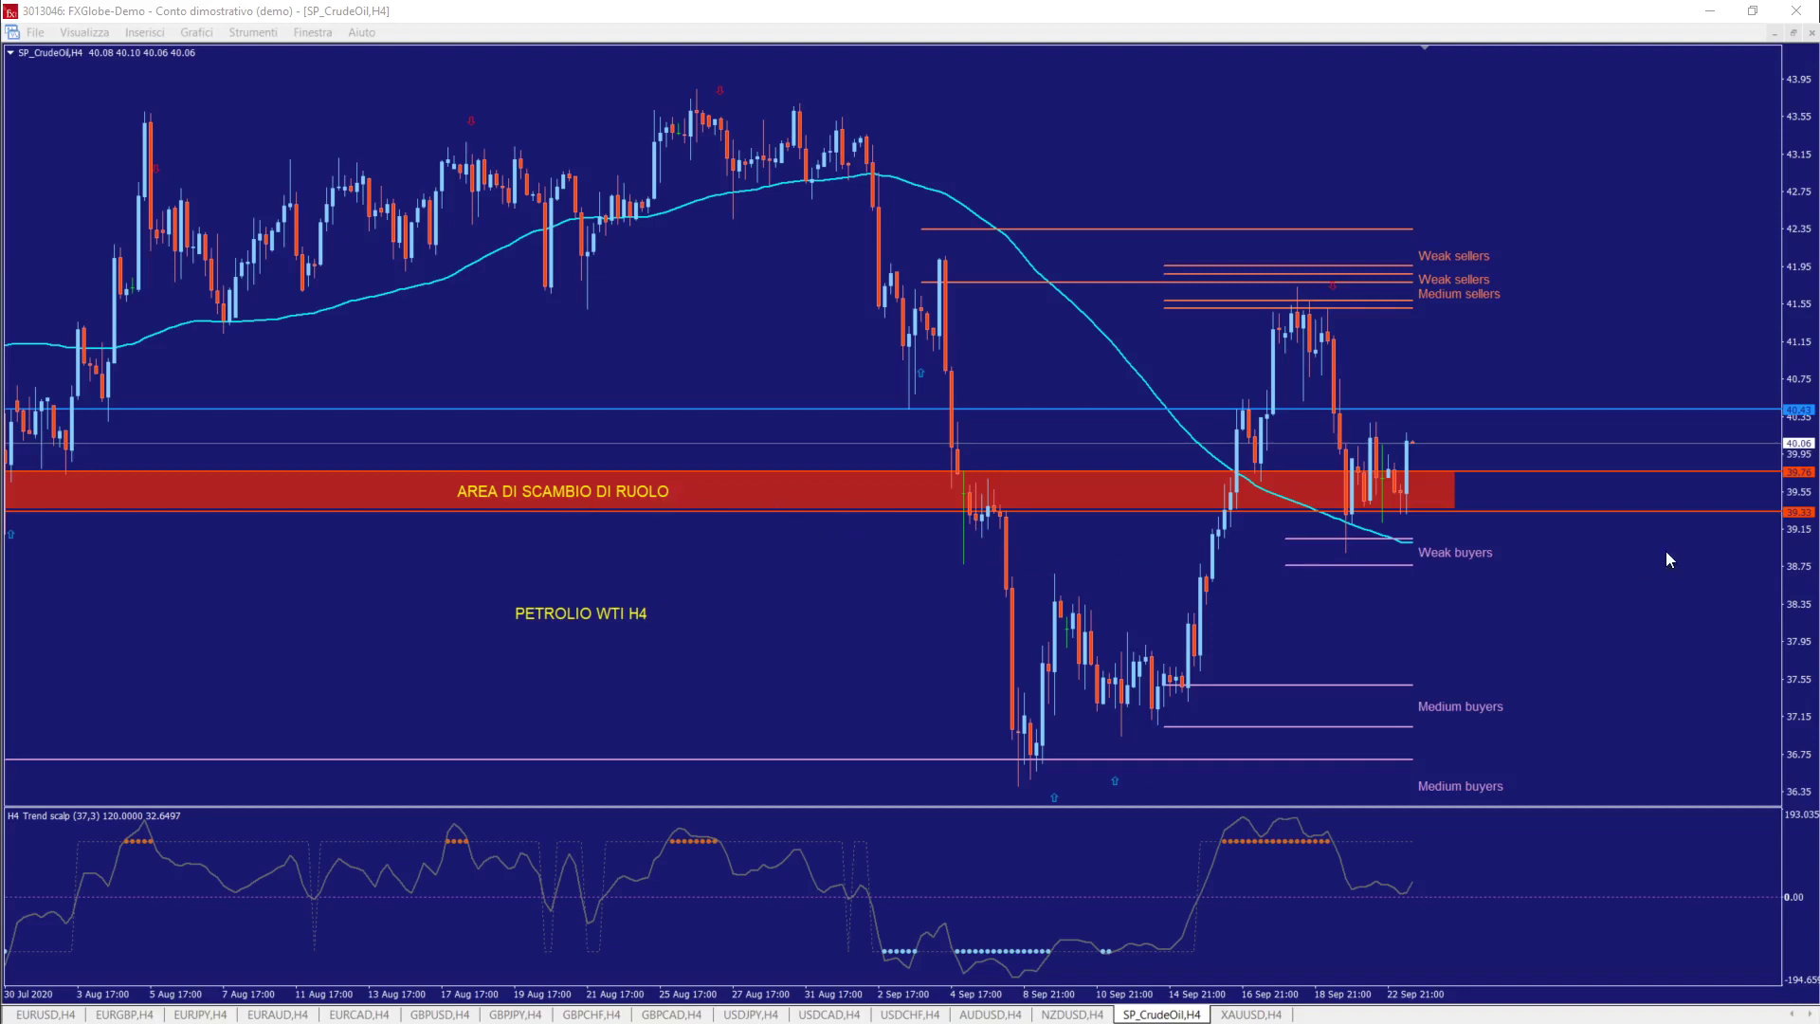
{"action": "left_click", "coordinate": [1561, 550]}
{"action": "key", "text": "plus"}
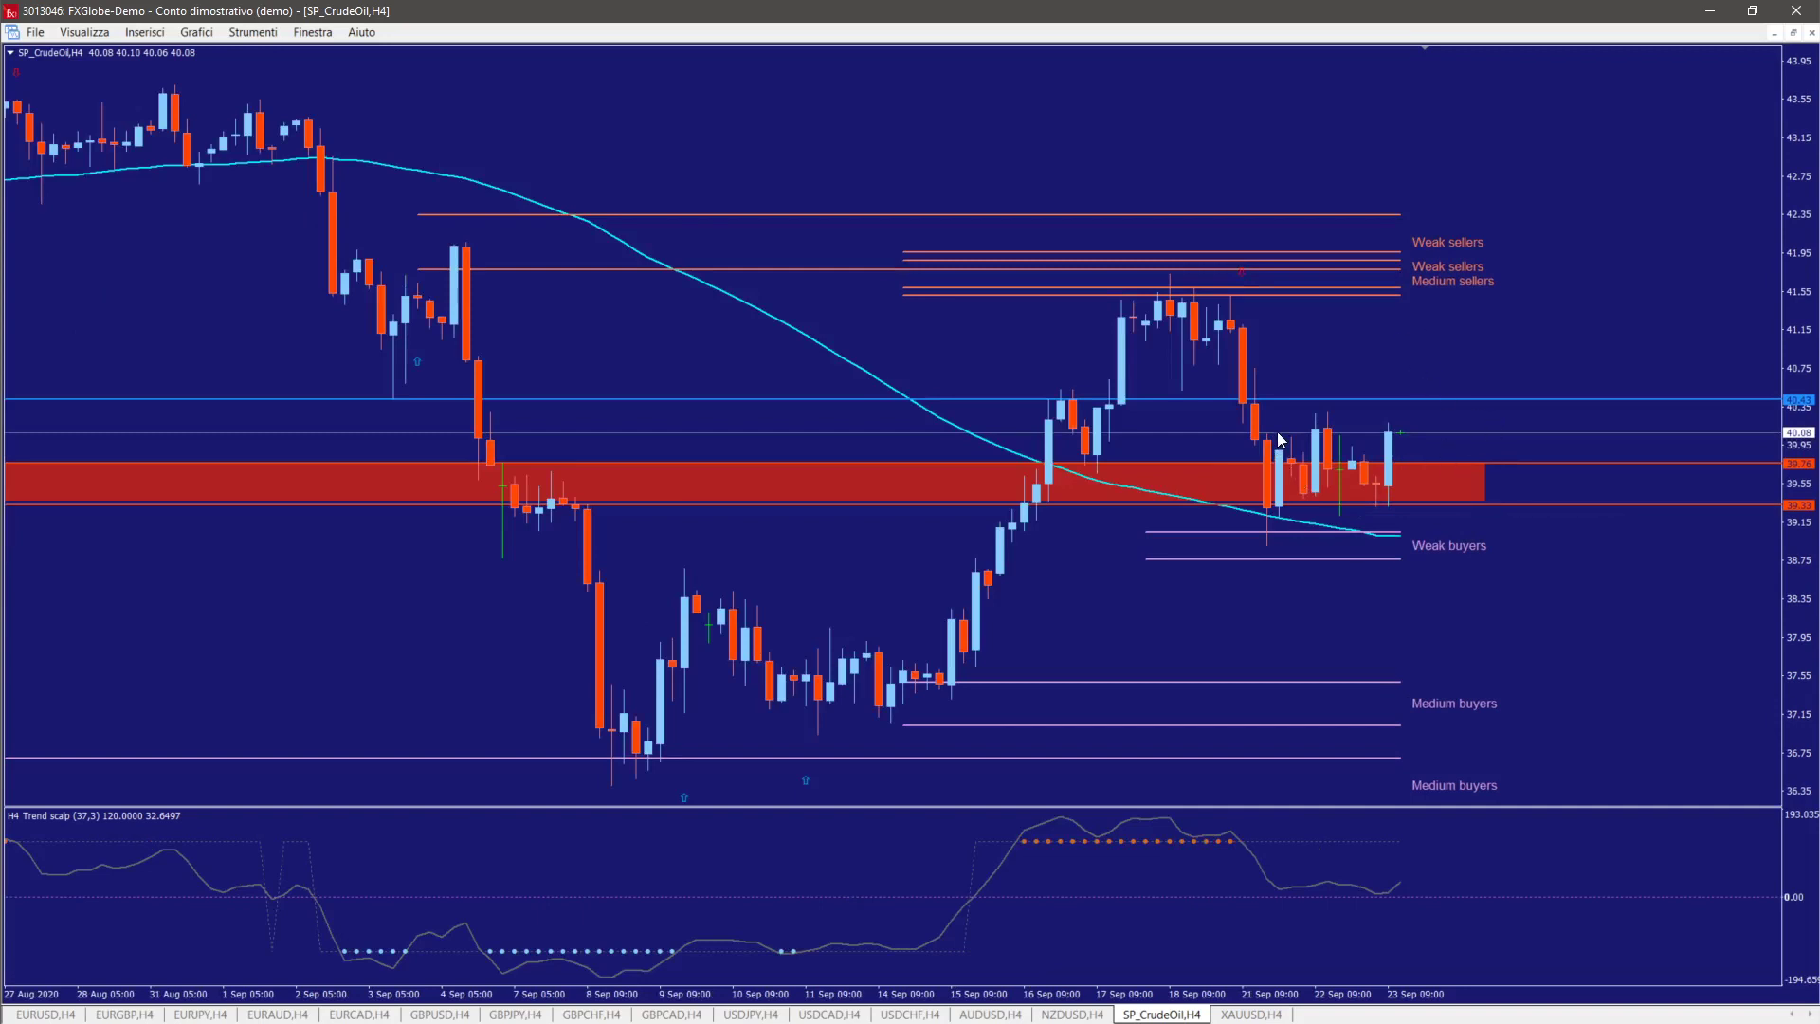
{"action": "left_click", "coordinate": [1390, 413]}
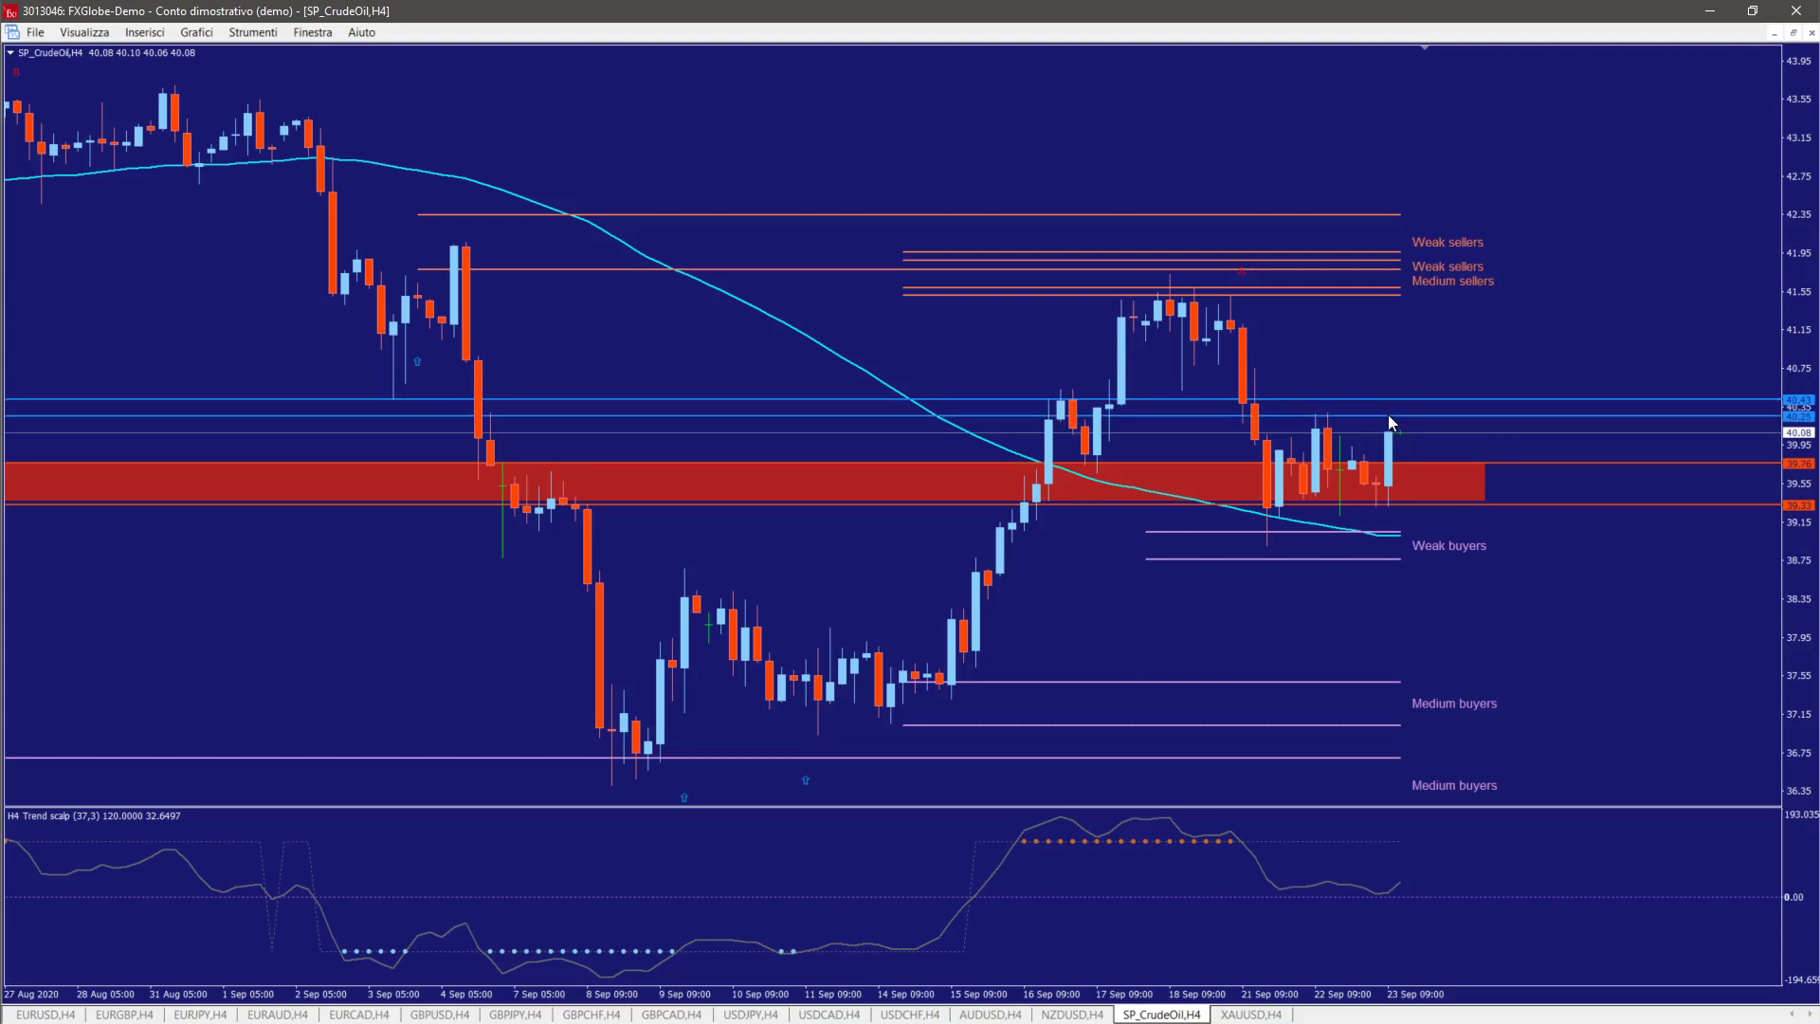
{"action": "left_click_drag", "start_coordinate": [1389, 416], "coordinate": [1386, 425]}
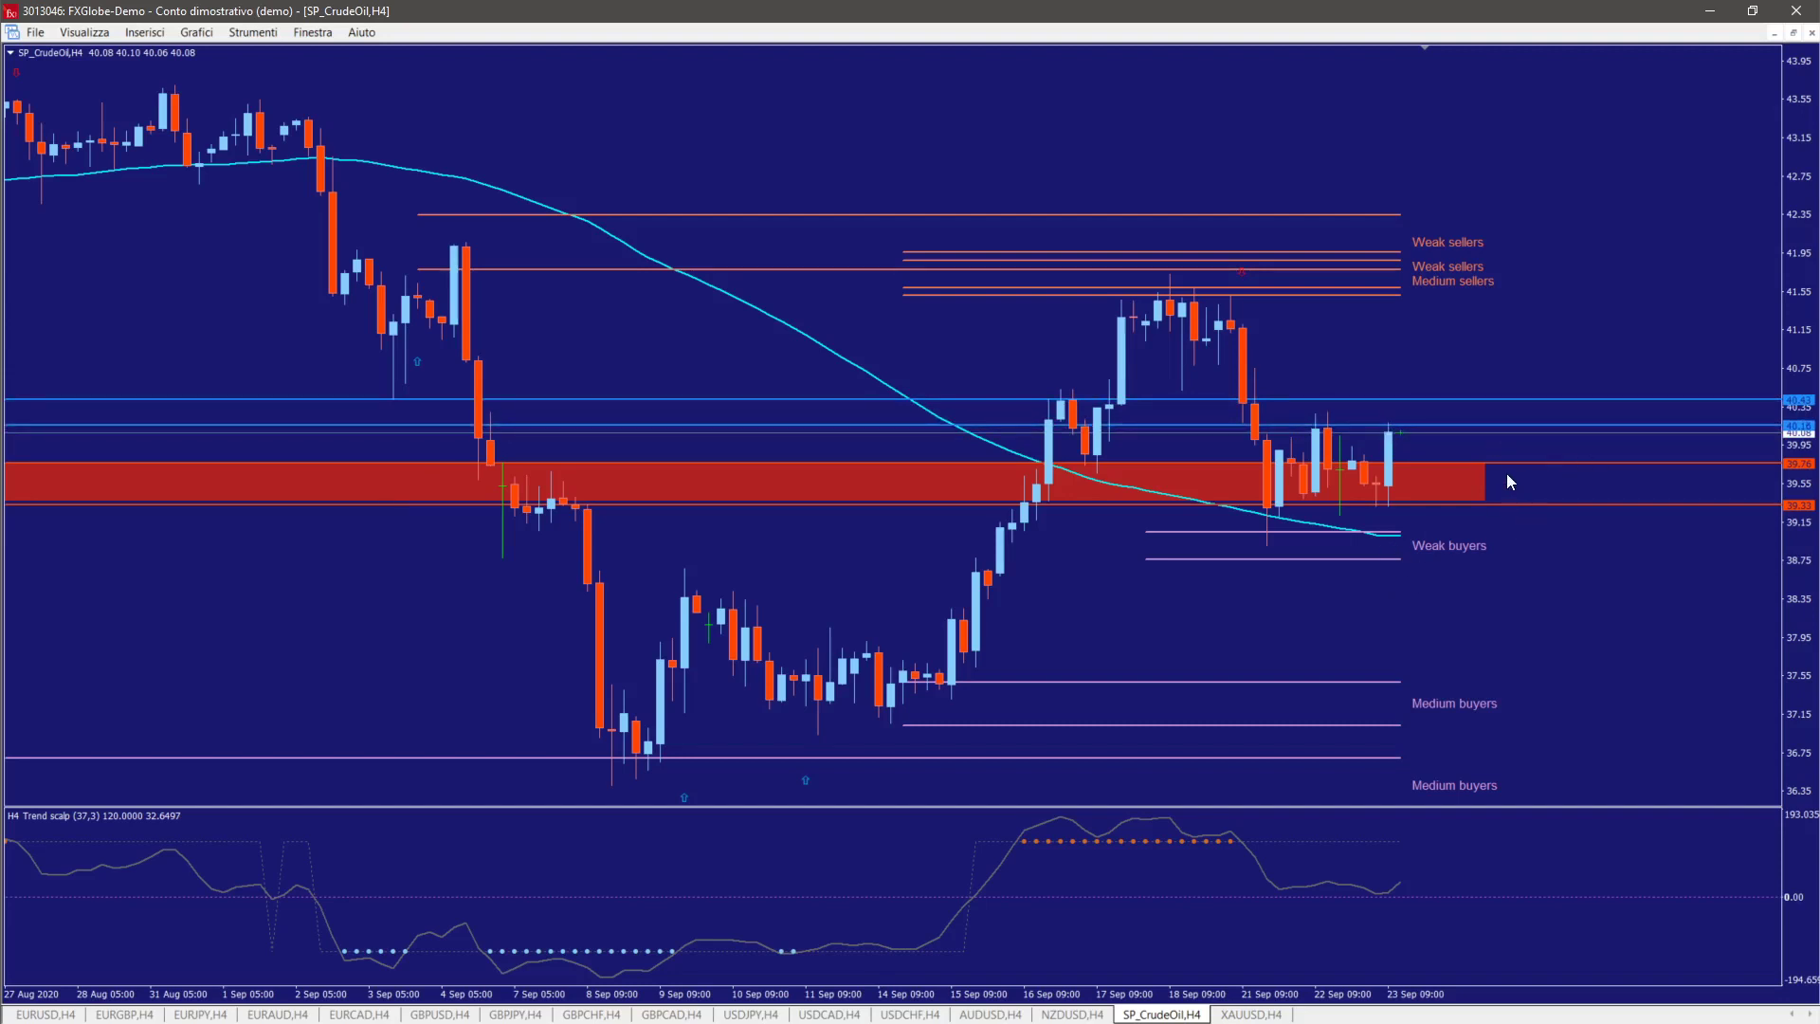
{"action": "left_click_drag", "start_coordinate": [1483, 462], "coordinate": [1482, 449]}
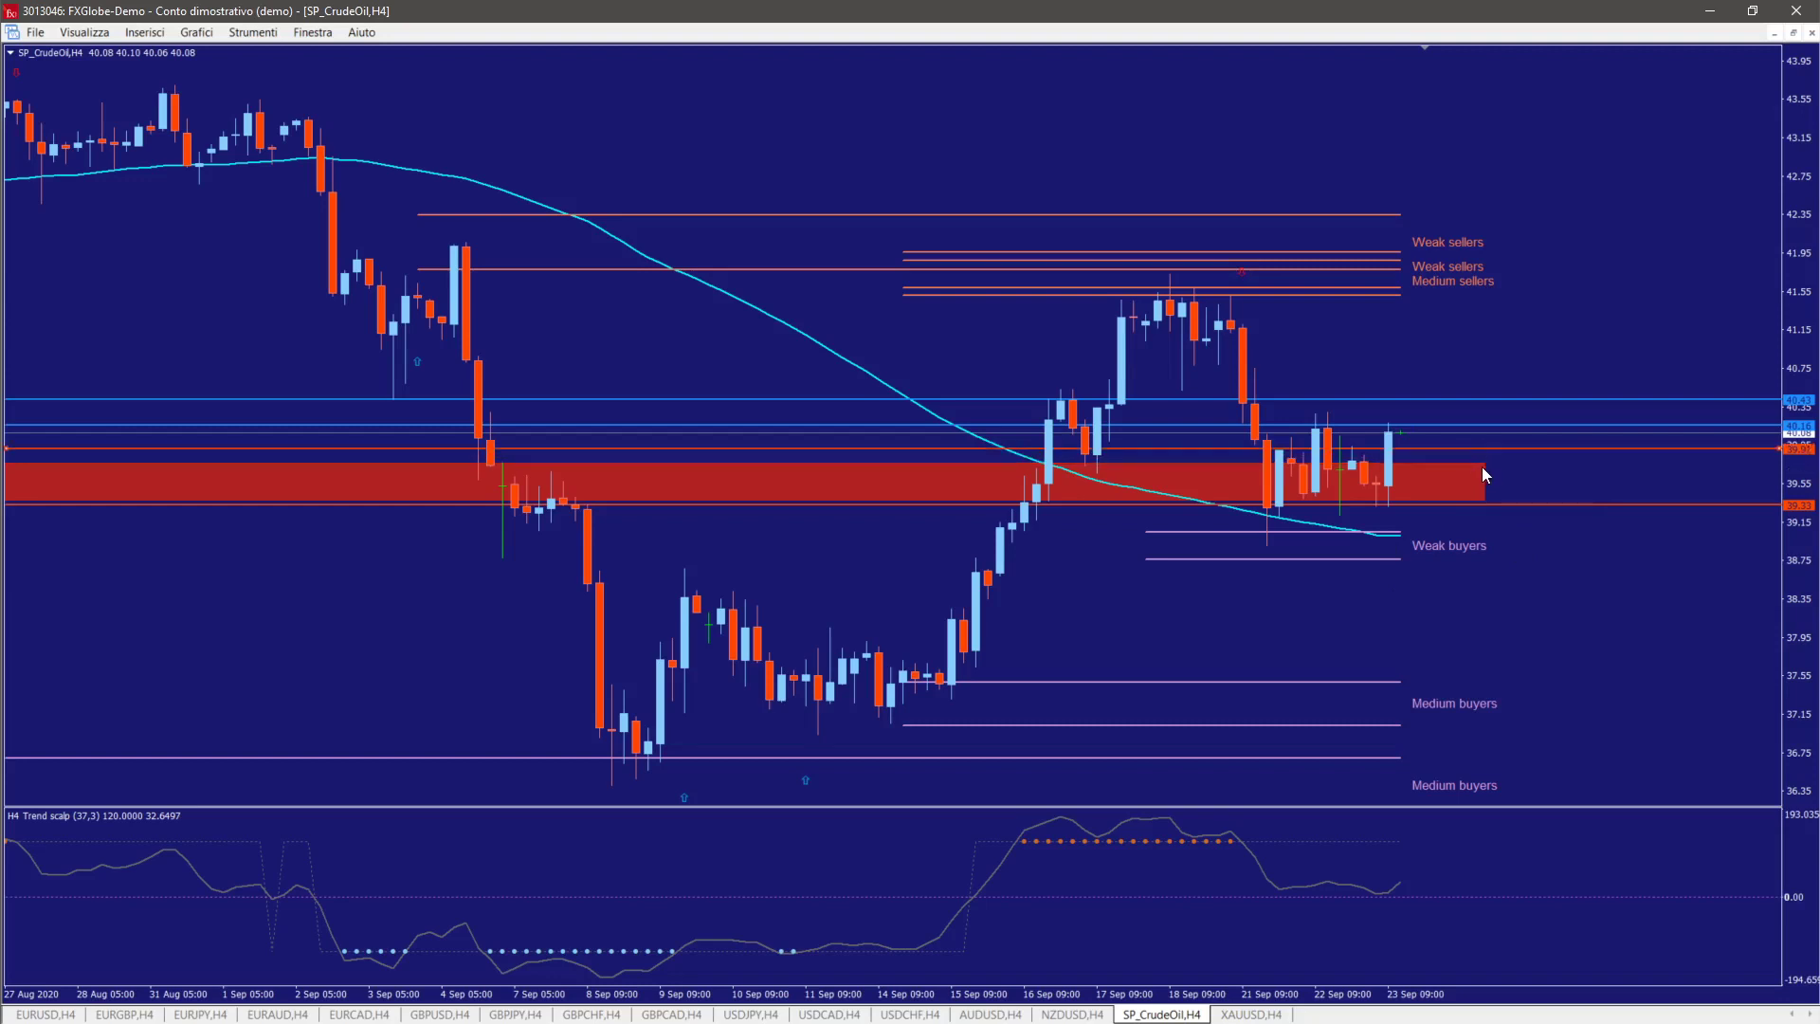
{"action": "left_click_drag", "start_coordinate": [1482, 464], "coordinate": [1479, 432]}
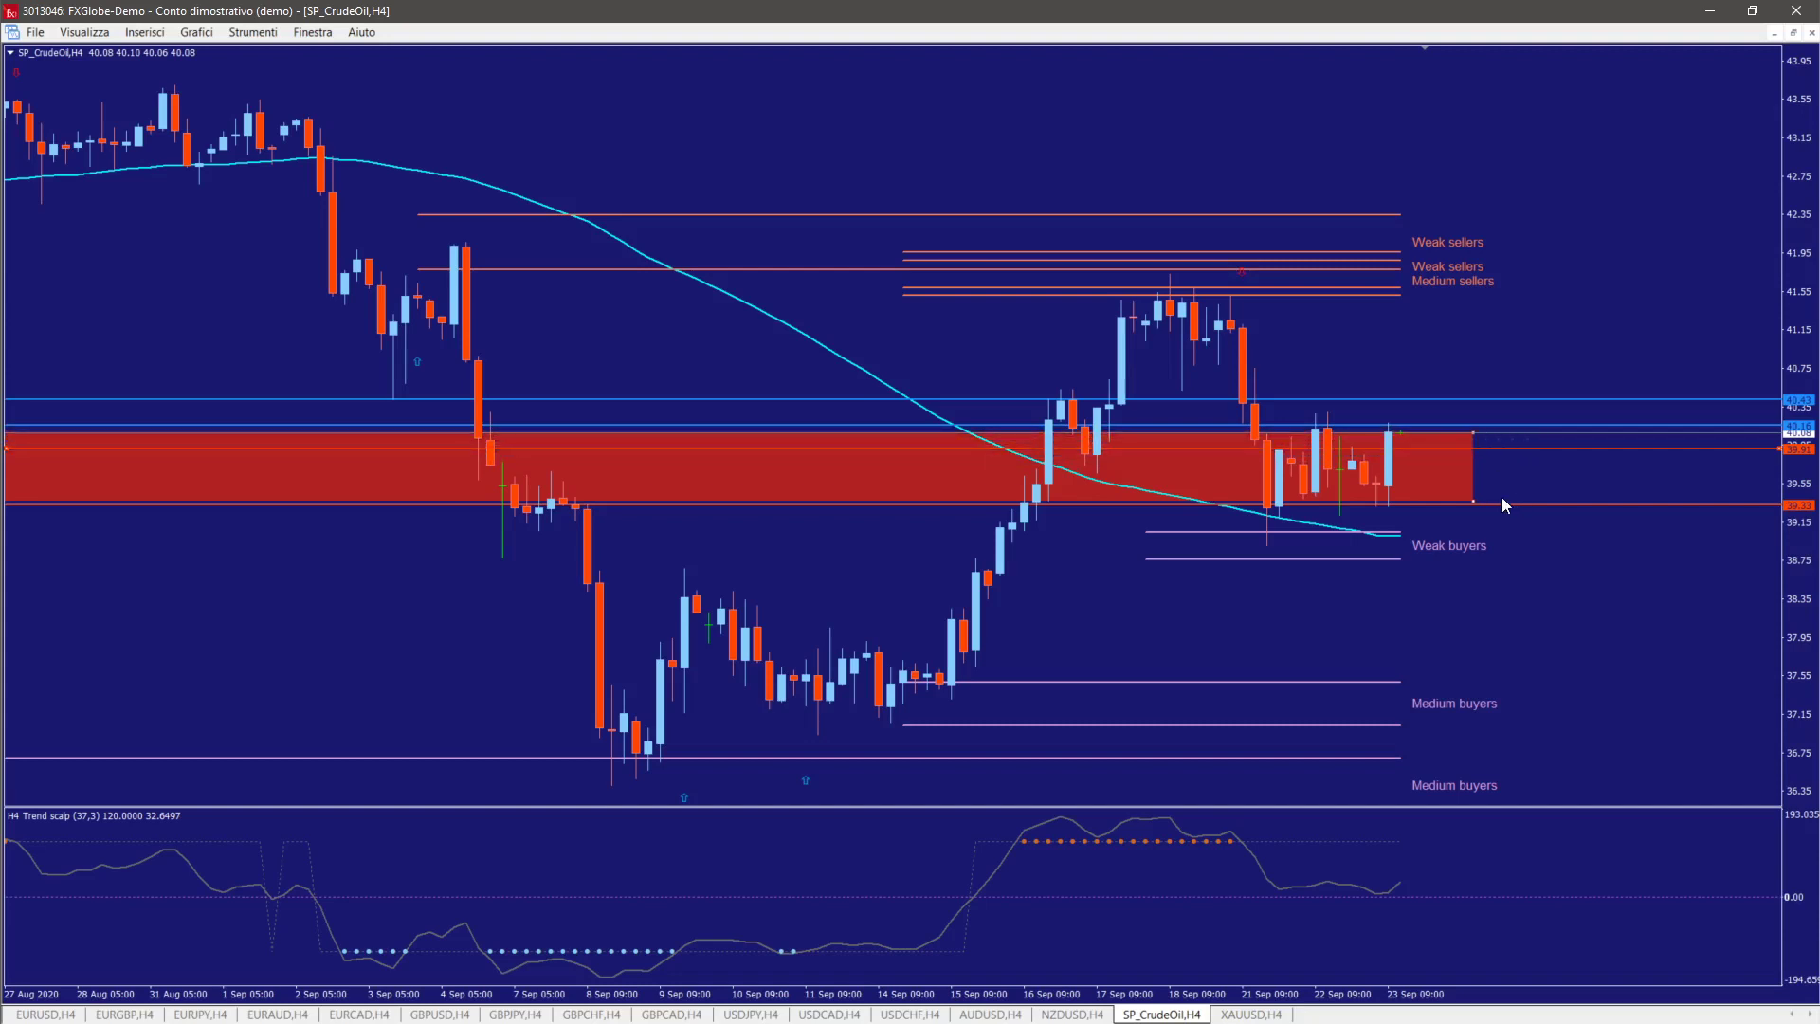
{"action": "left_click_drag", "start_coordinate": [1481, 494], "coordinate": [1473, 494]}
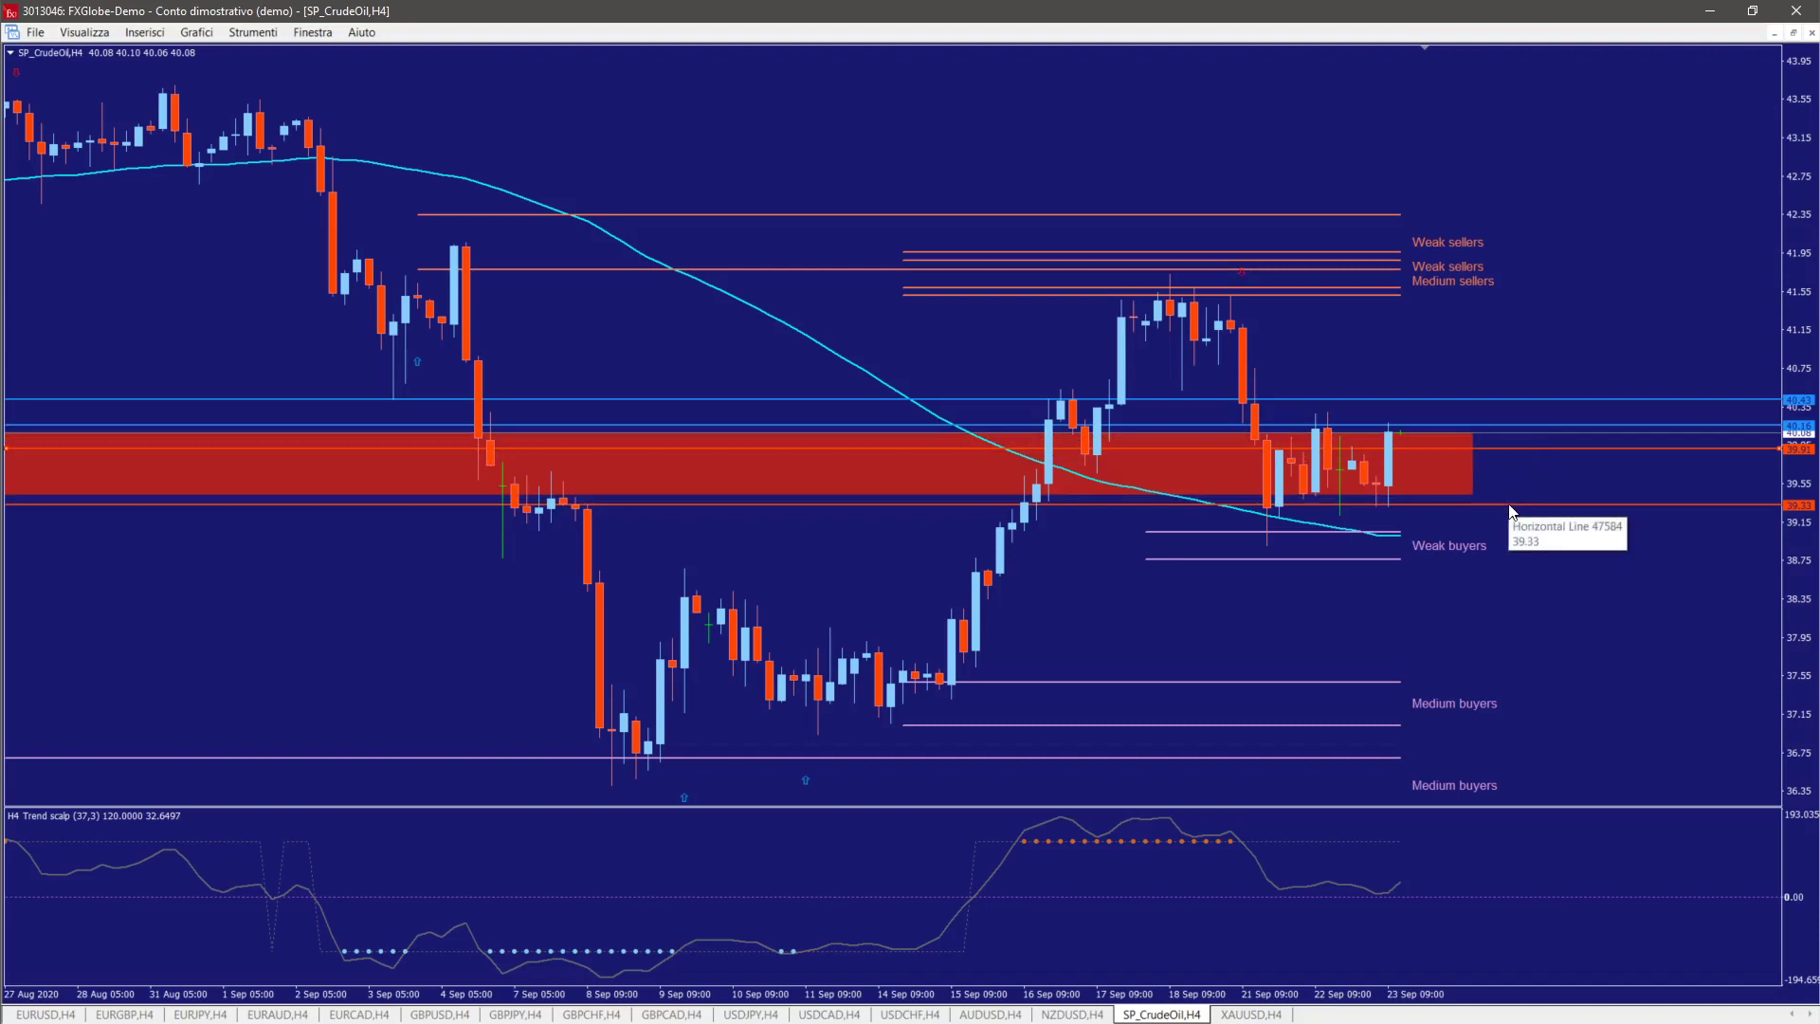
{"action": "left_click_drag", "start_coordinate": [1510, 506], "coordinate": [1511, 496]}
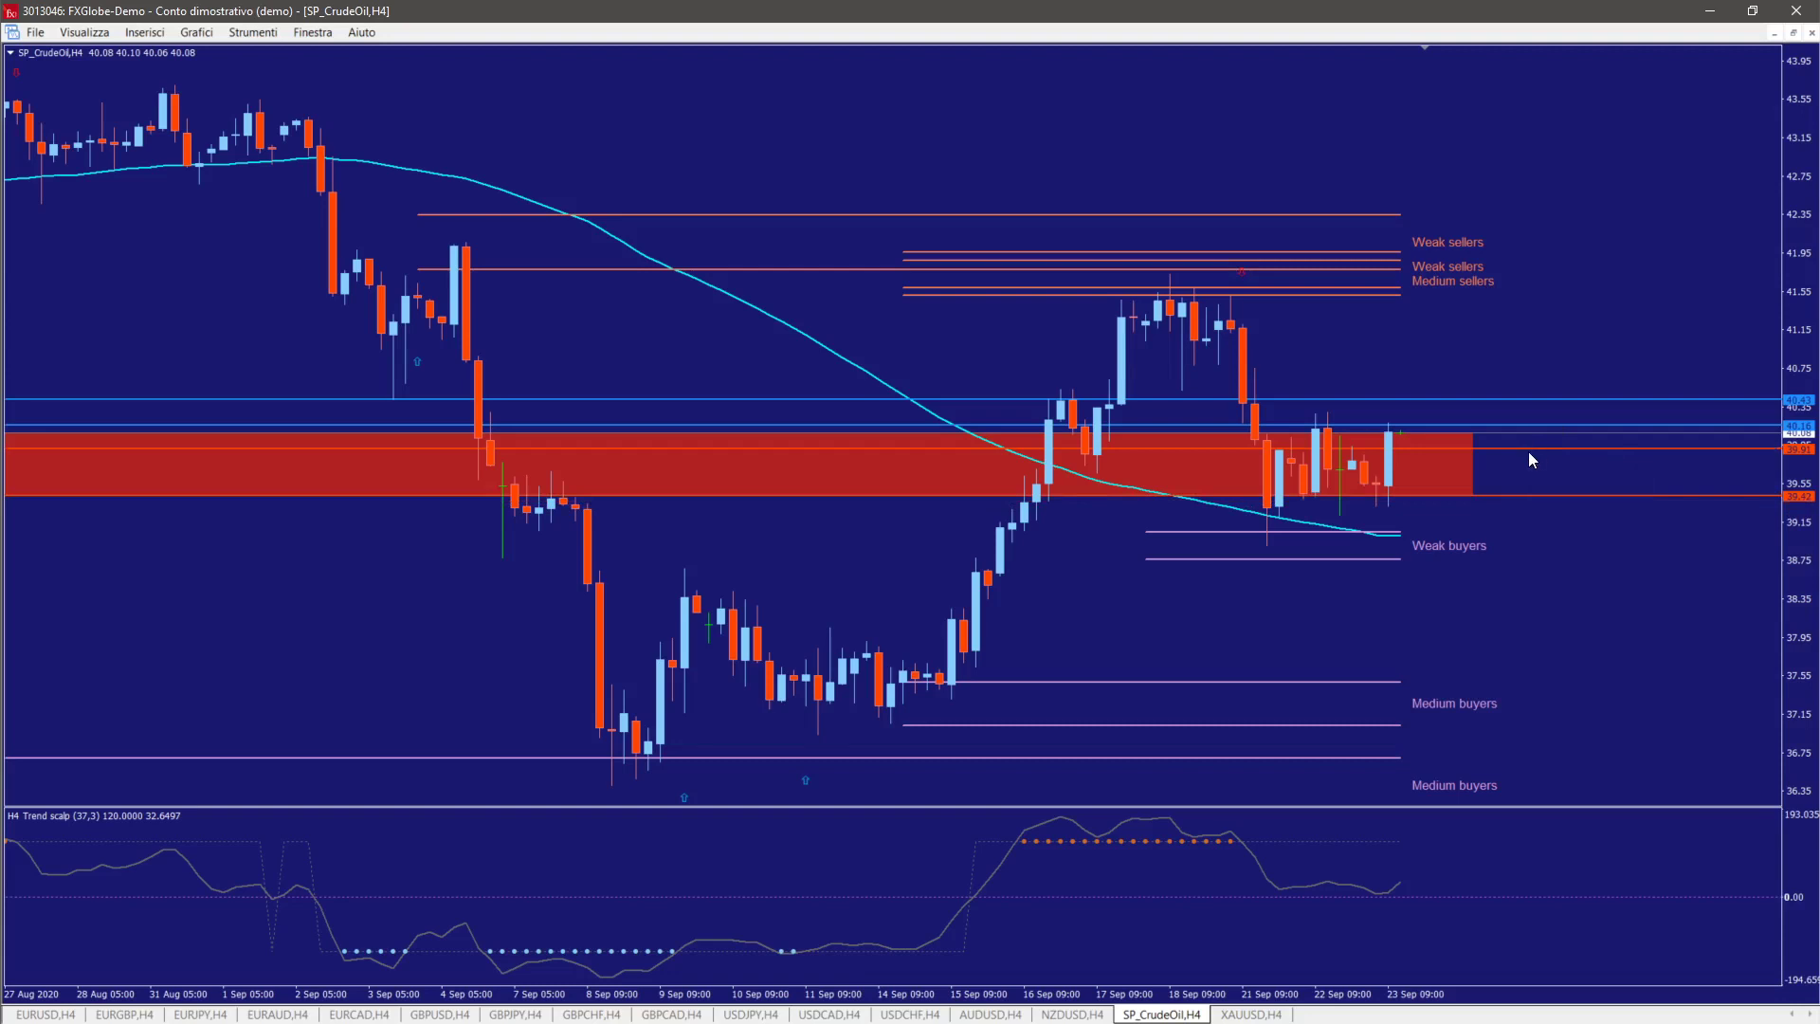
{"action": "scroll", "coordinate": [1528, 449], "scroll_direction": "up", "scroll_amount": 2}
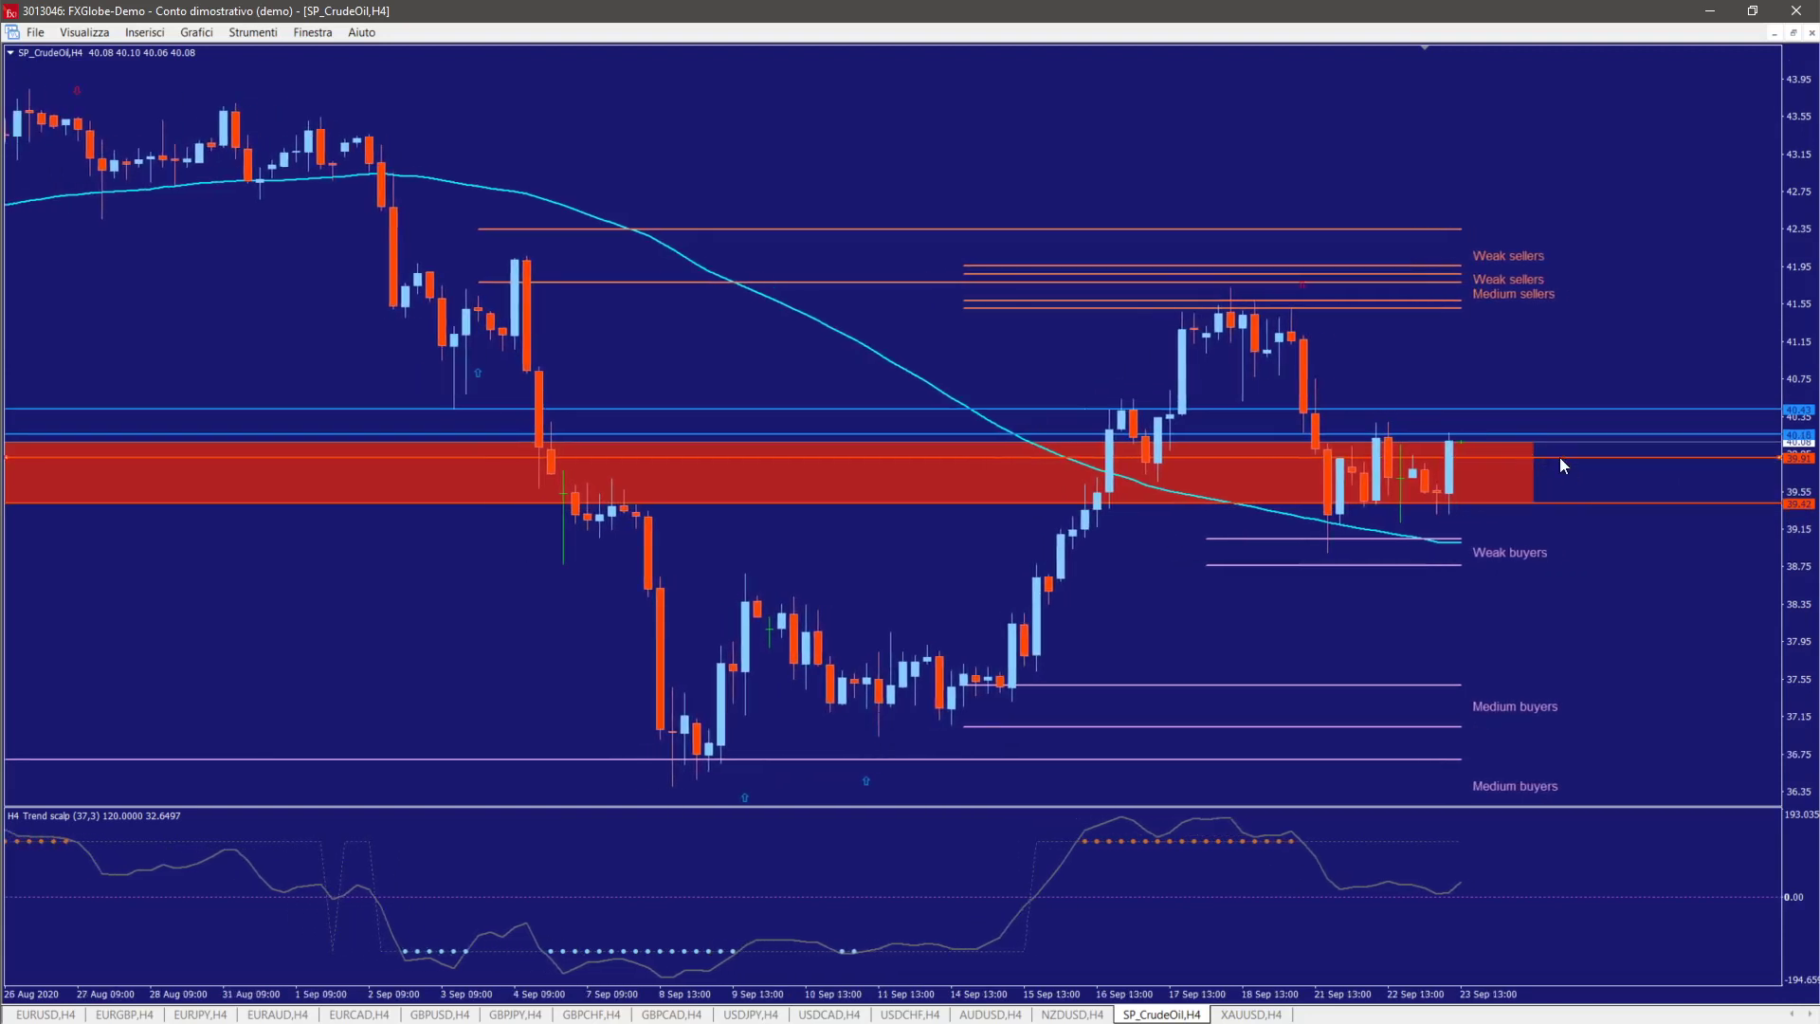
{"action": "scroll", "coordinate": [1560, 449], "scroll_direction": "down", "scroll_amount": 2}
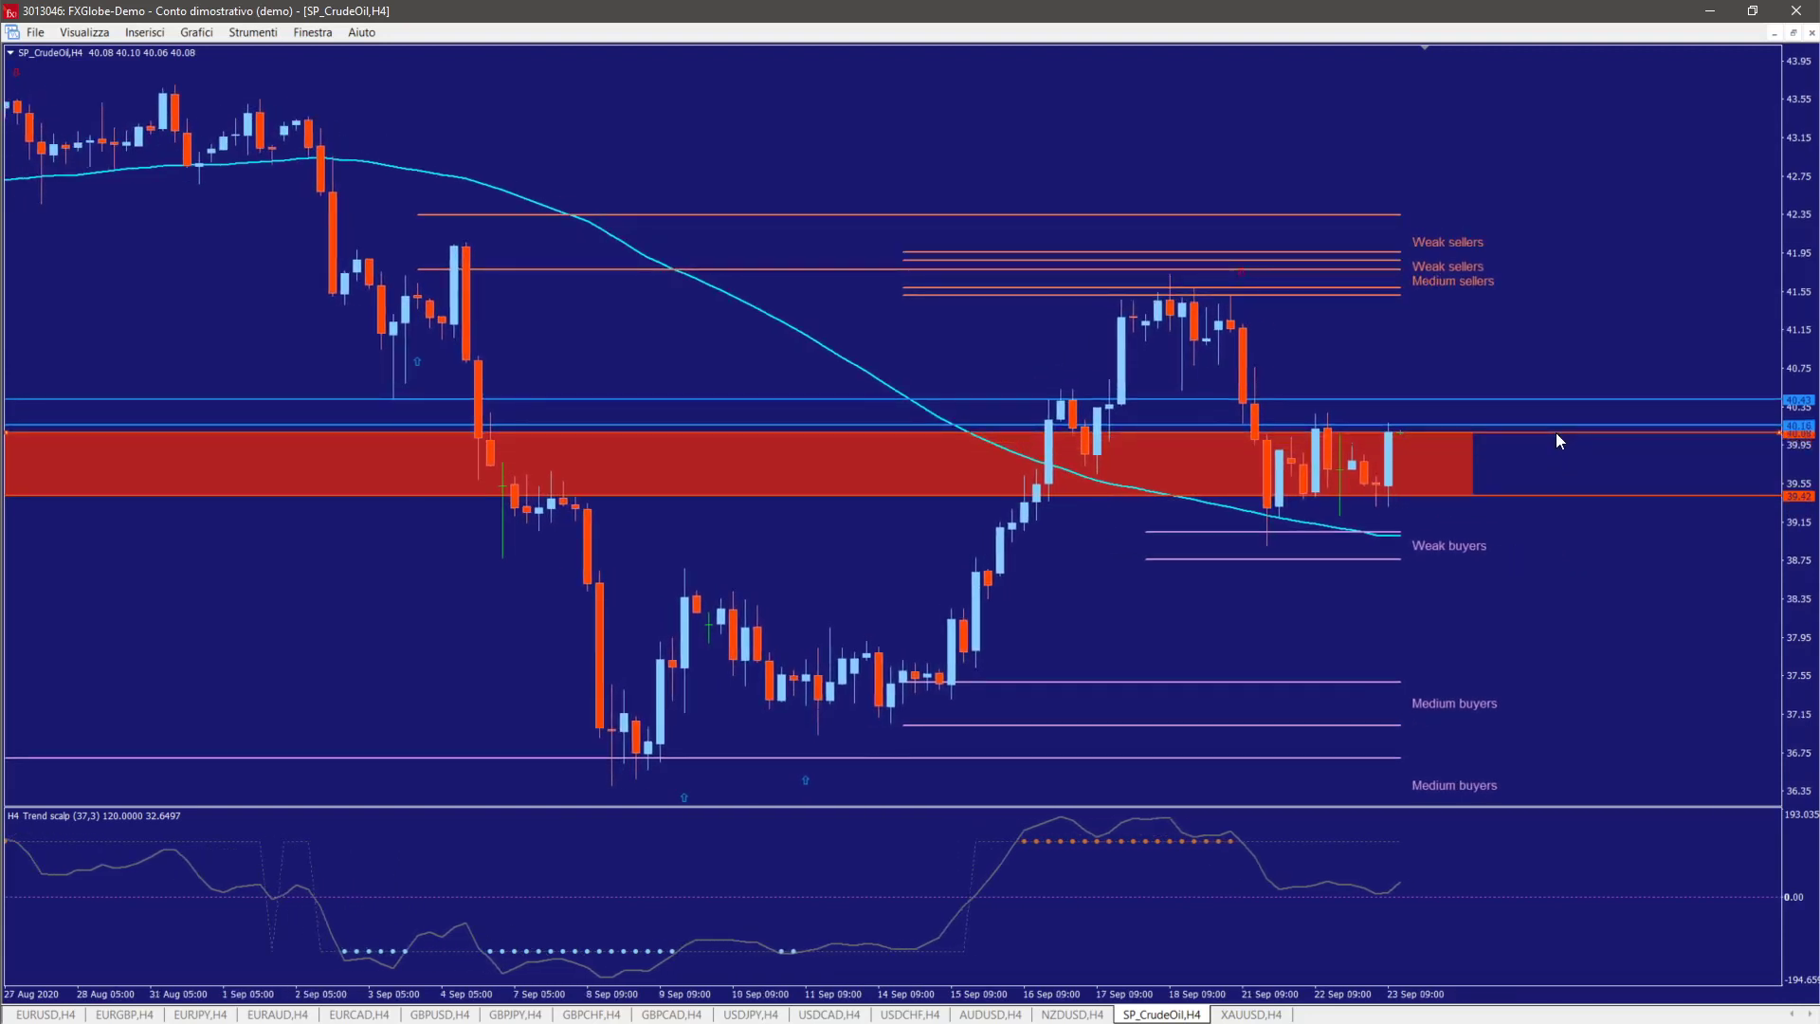
{"action": "scroll", "coordinate": [1412, 338], "scroll_direction": "up", "scroll_amount": 1}
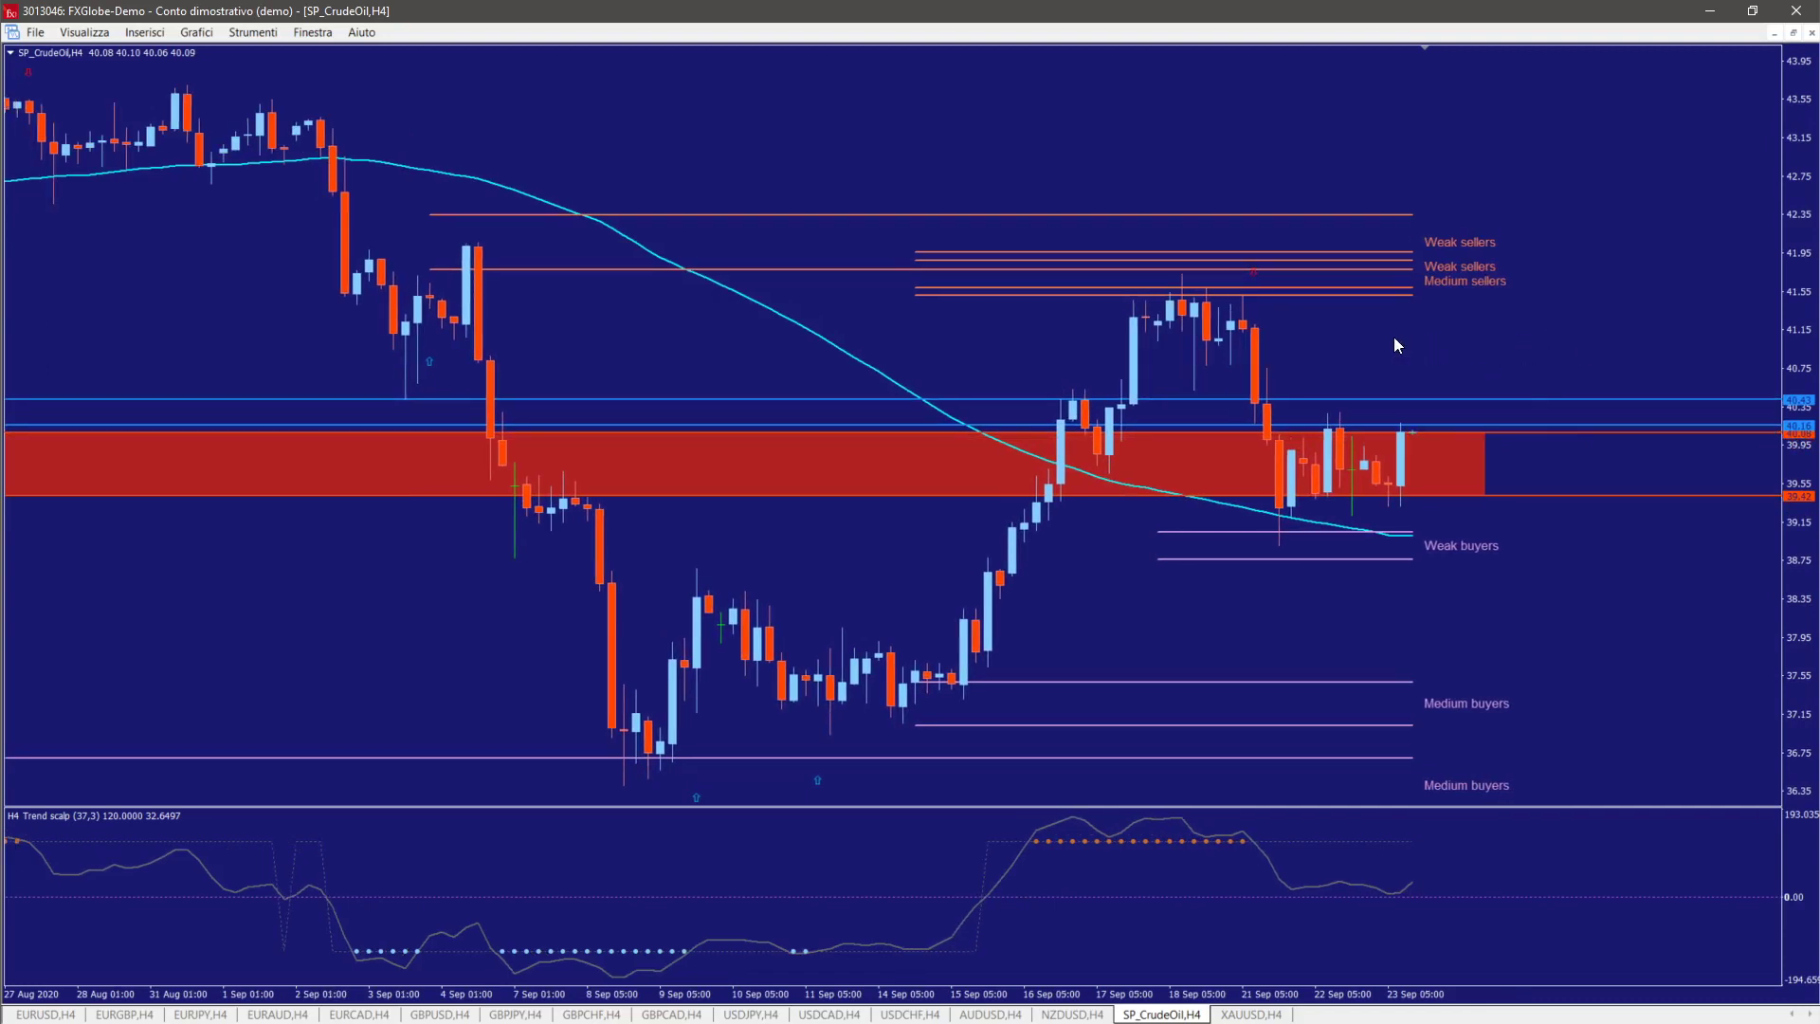
Step: Zoom the SP_CrudeOil H4 chart out, in on recent candles, then out again to show the zone labels
{"action": "key", "text": "minus"}
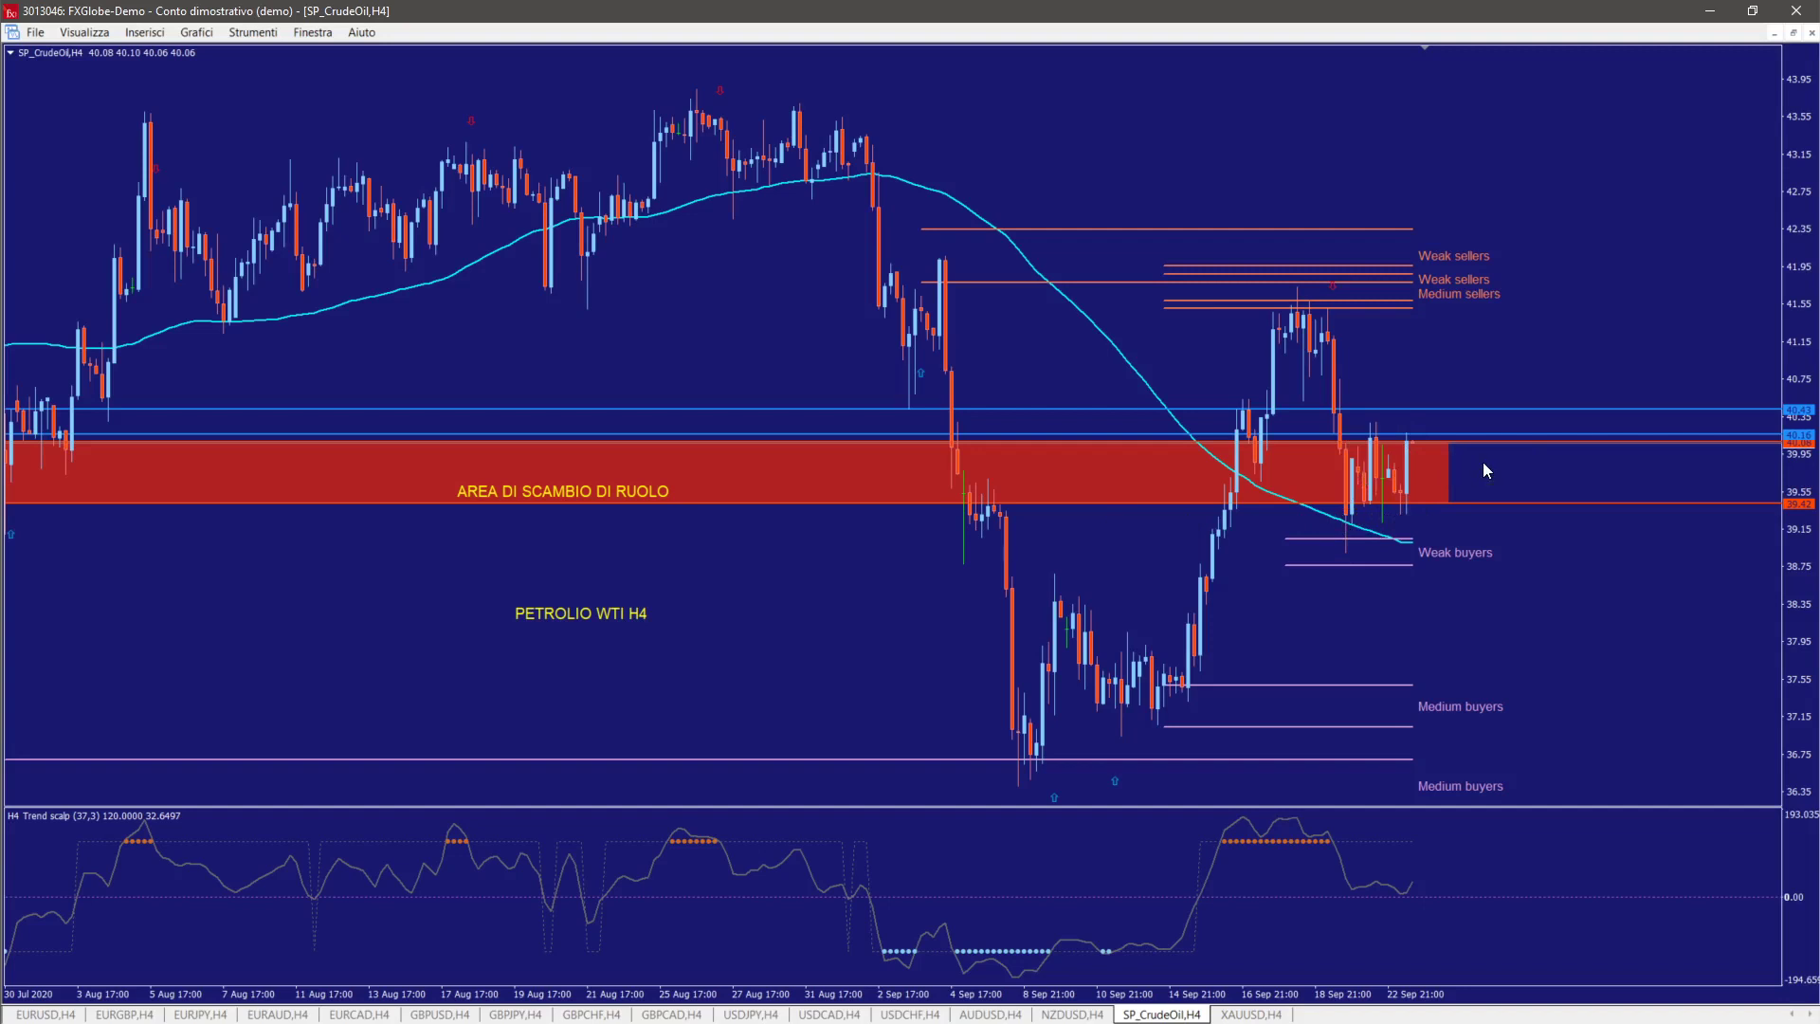
{"action": "key", "text": "plus"}
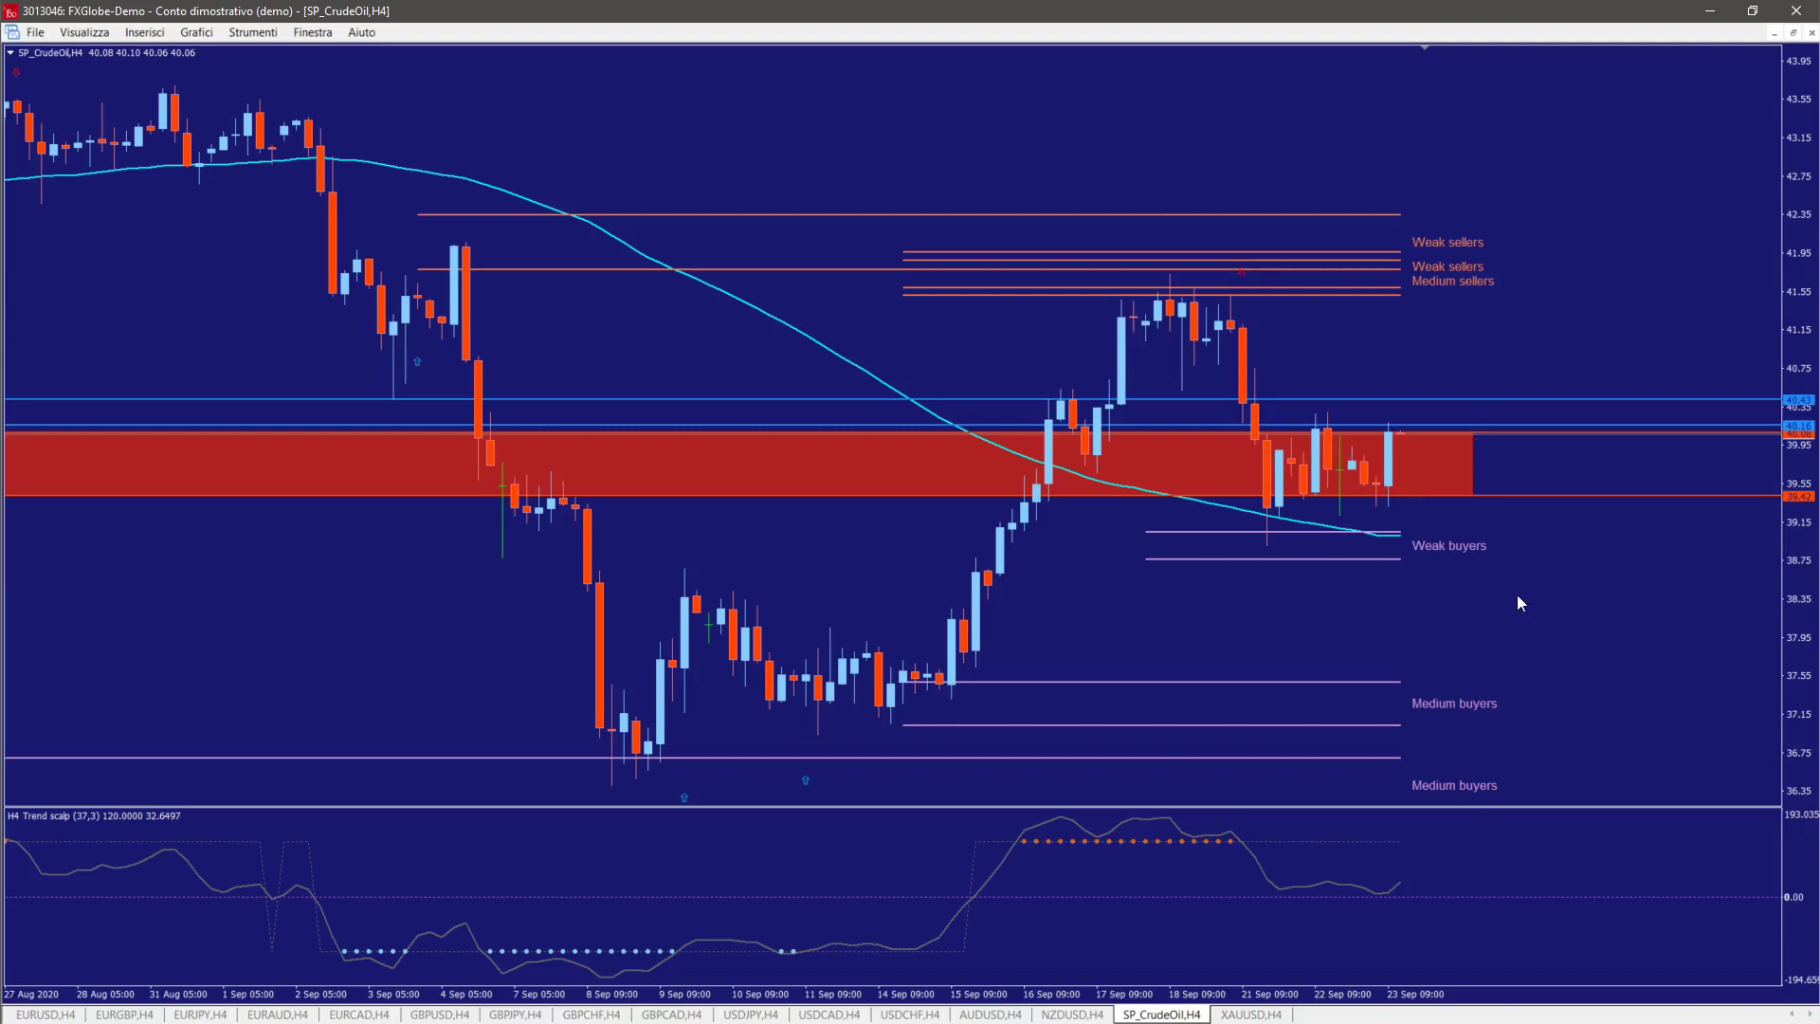
{"action": "key", "text": "minus"}
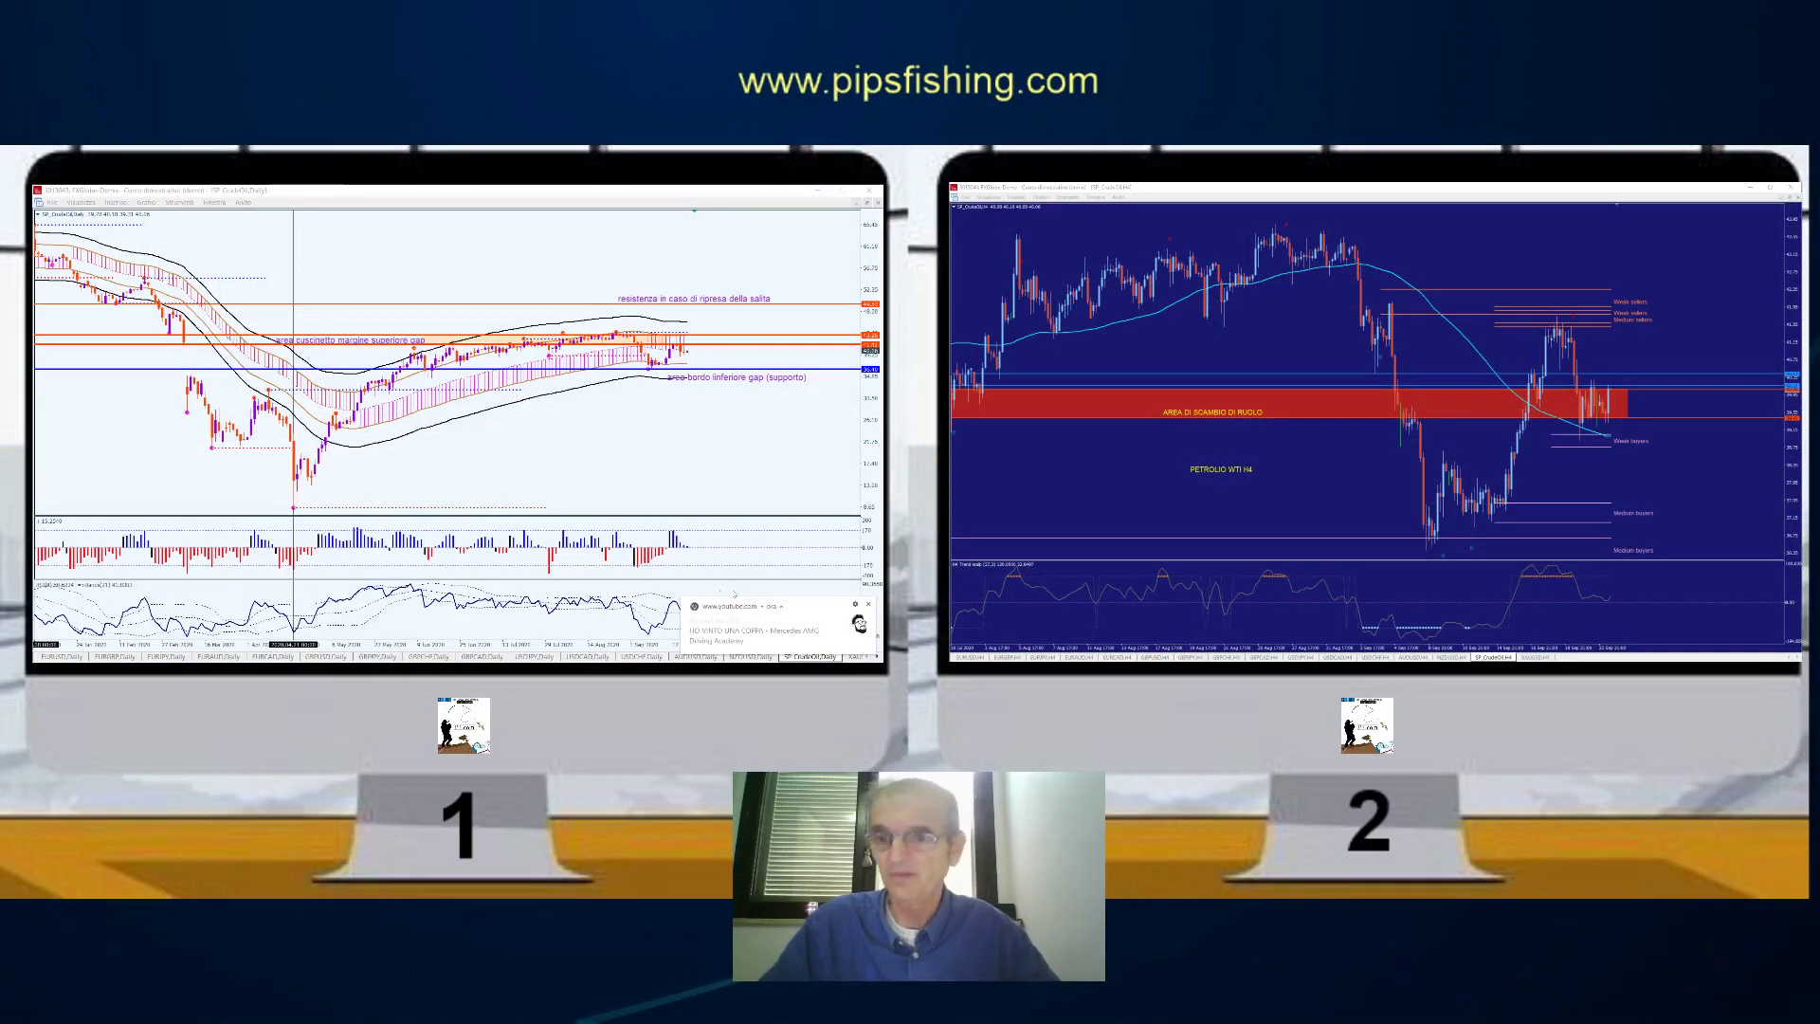
Step: Dismiss the notification and switch both charts to XAUUSD, starting with XAUUSD Daily
{"action": "left_click", "coordinate": [866, 605]}
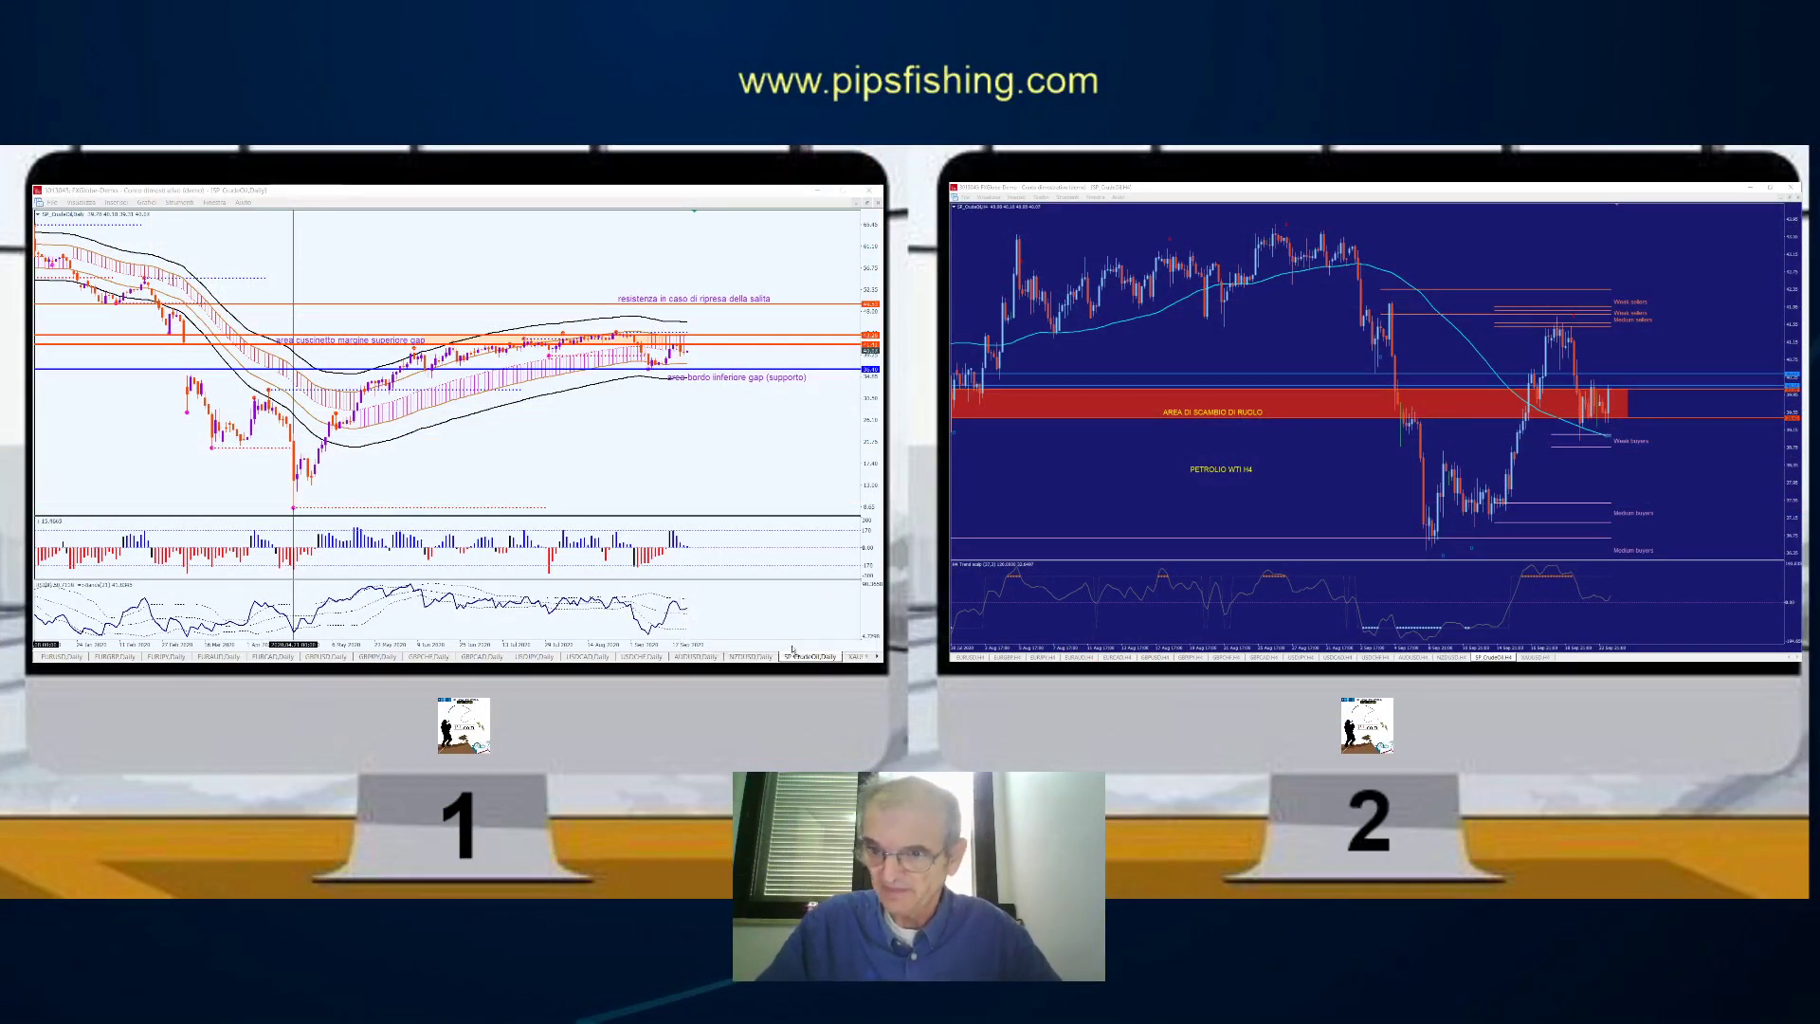
{"action": "left_click", "coordinate": [853, 656]}
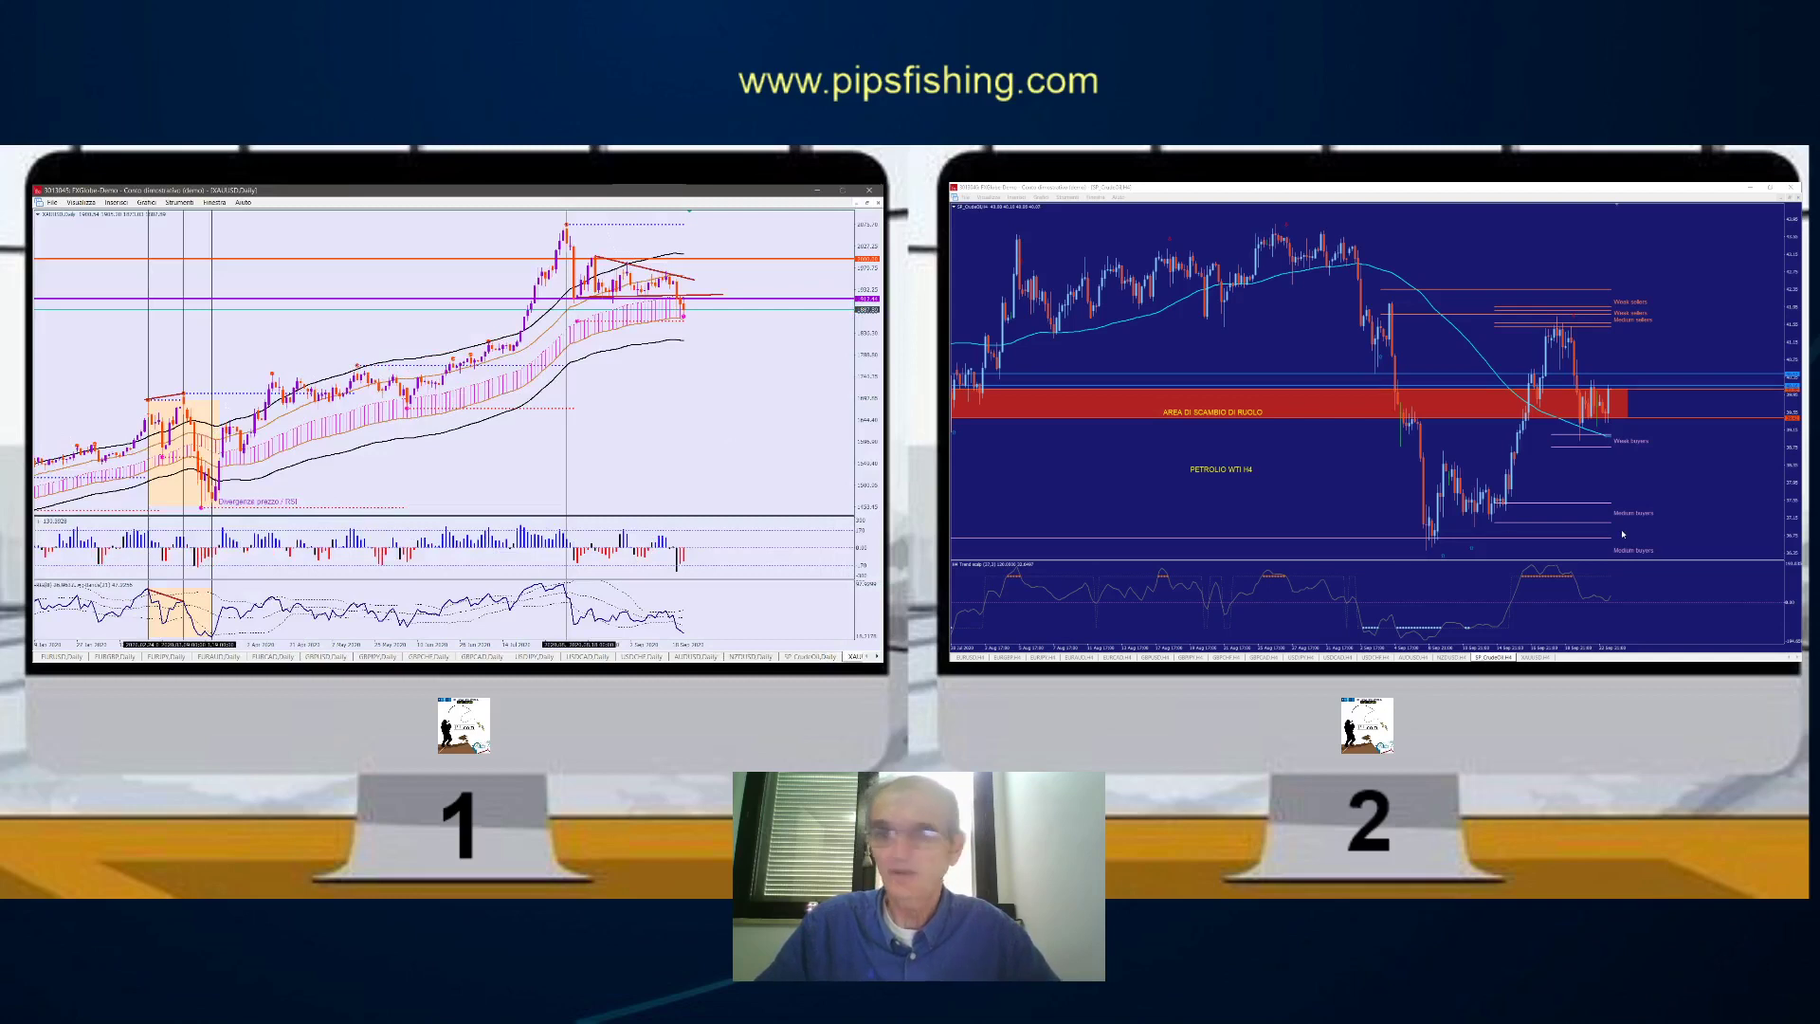
{"action": "left_click", "coordinate": [1539, 656]}
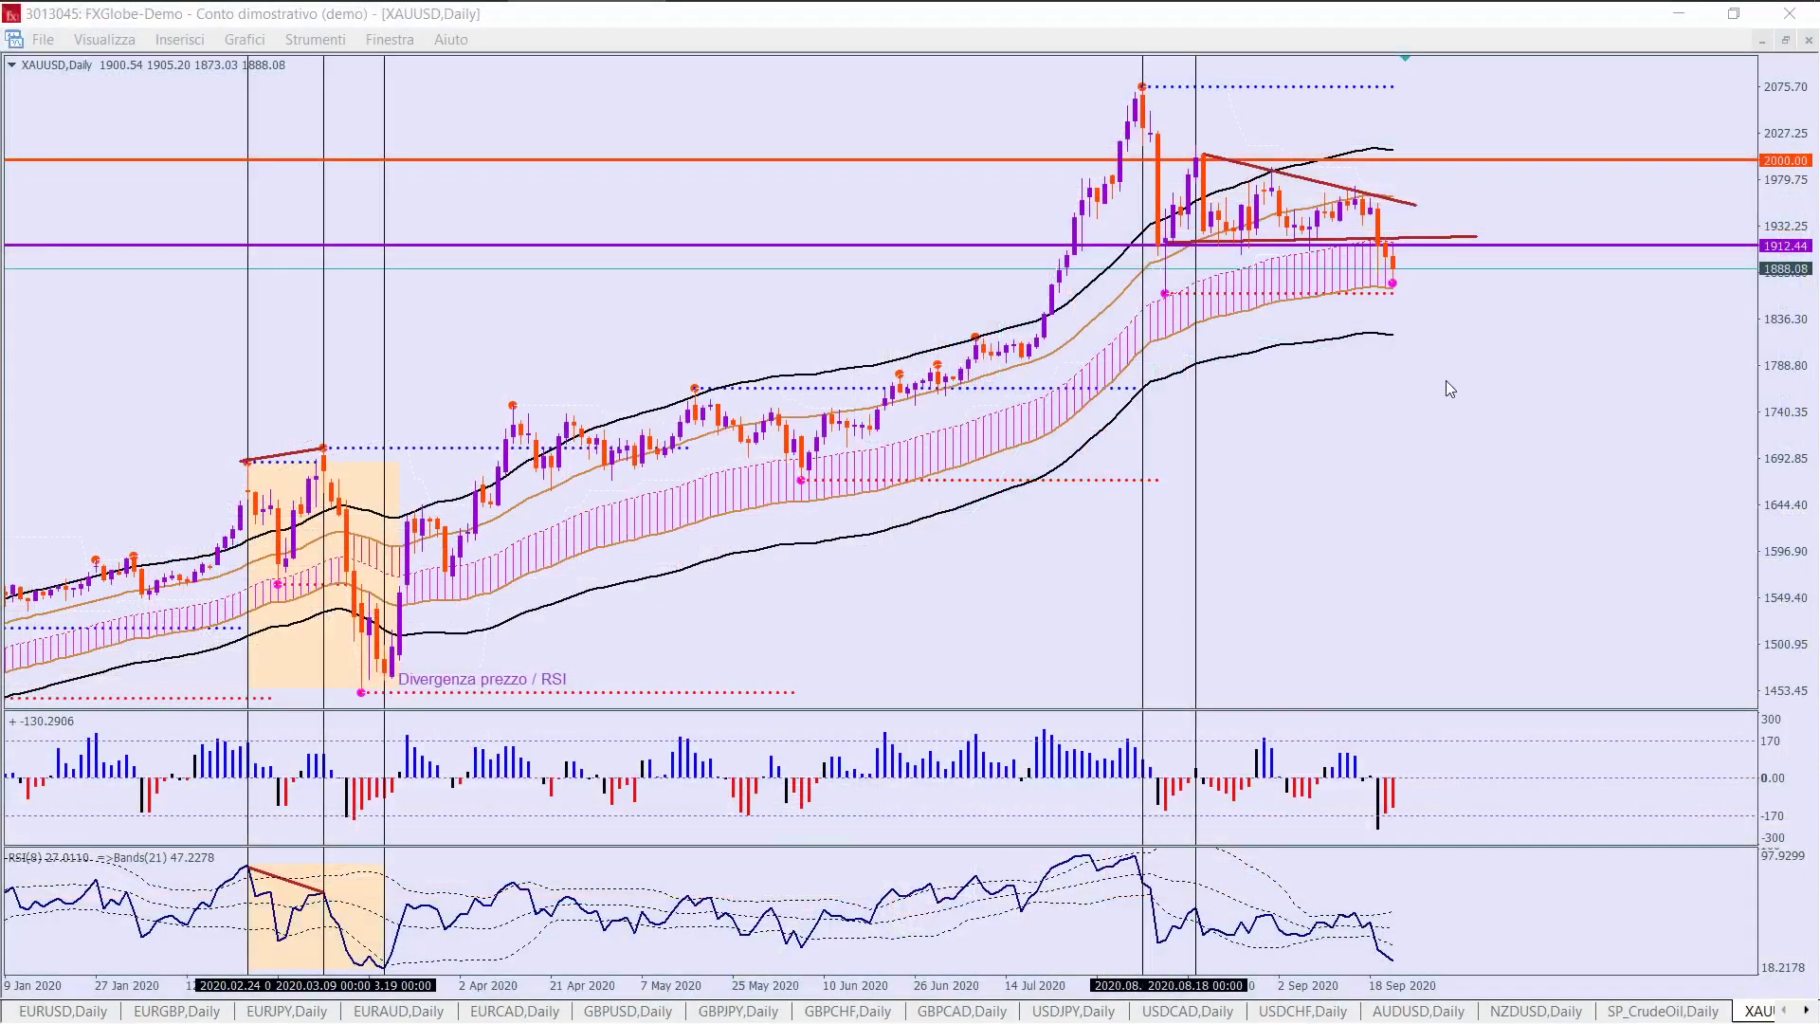
{"action": "left_click", "coordinate": [1478, 290]}
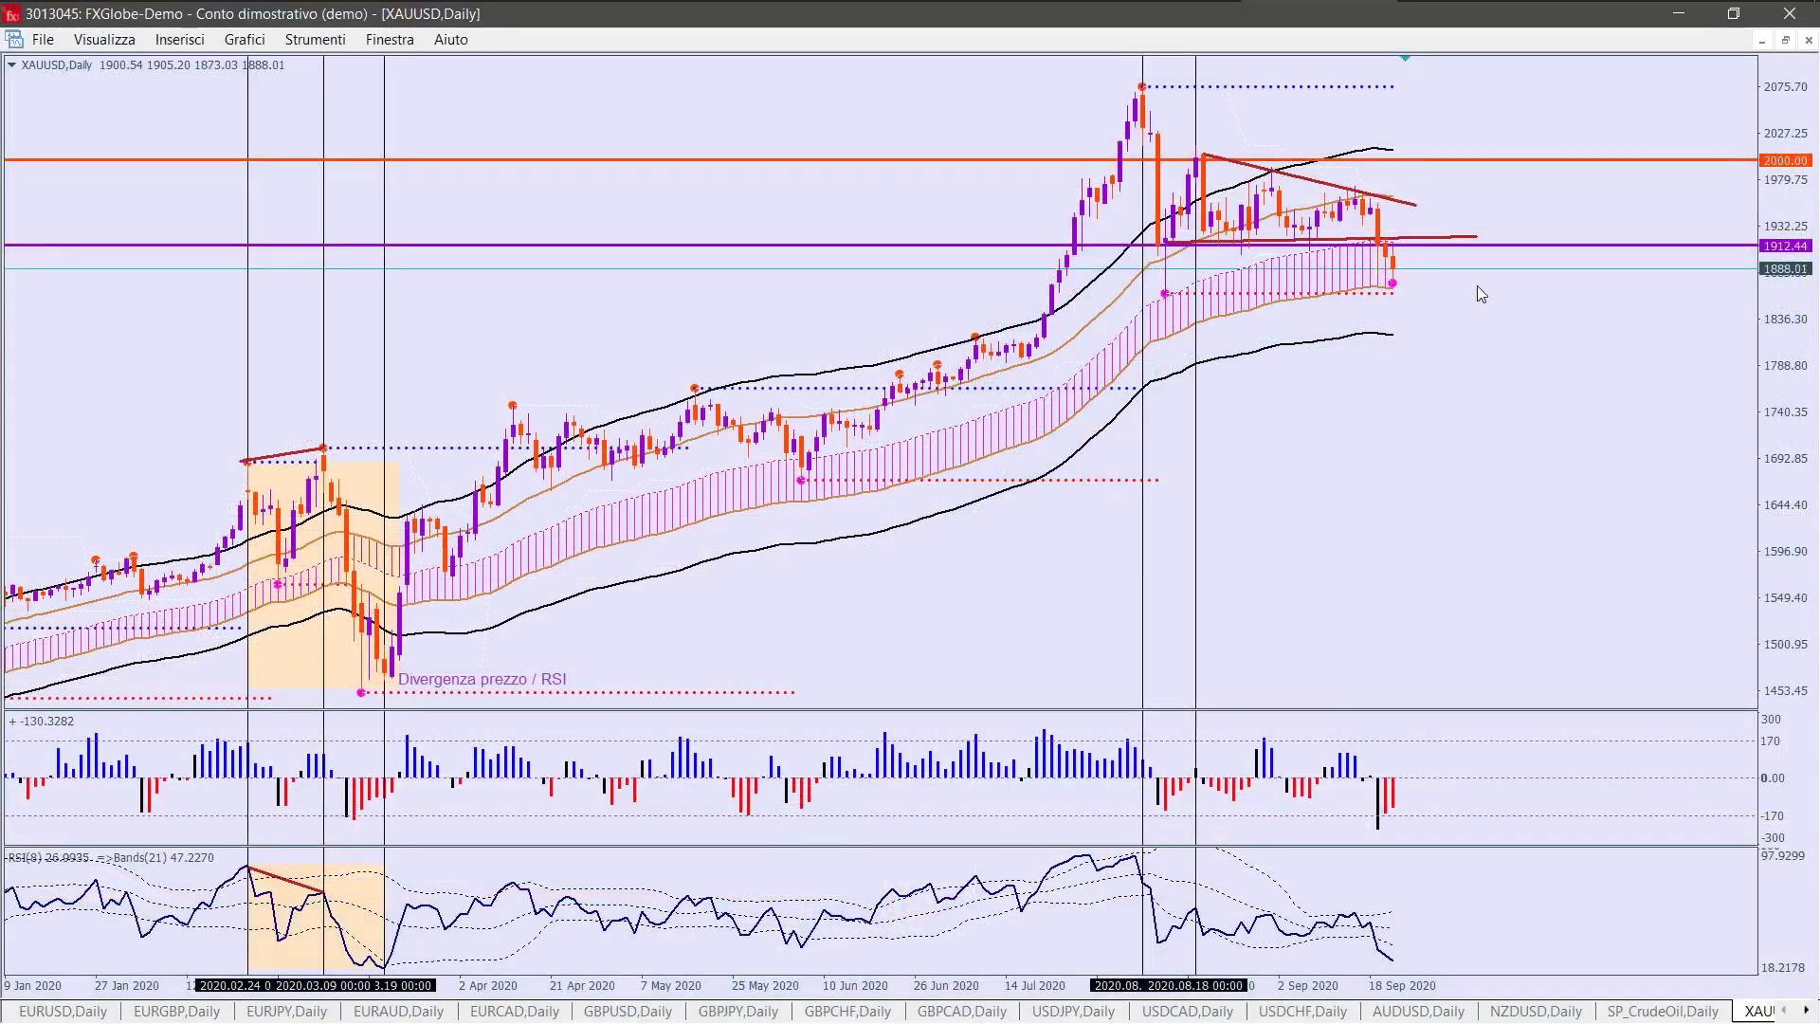
{"action": "key", "text": "plus"}
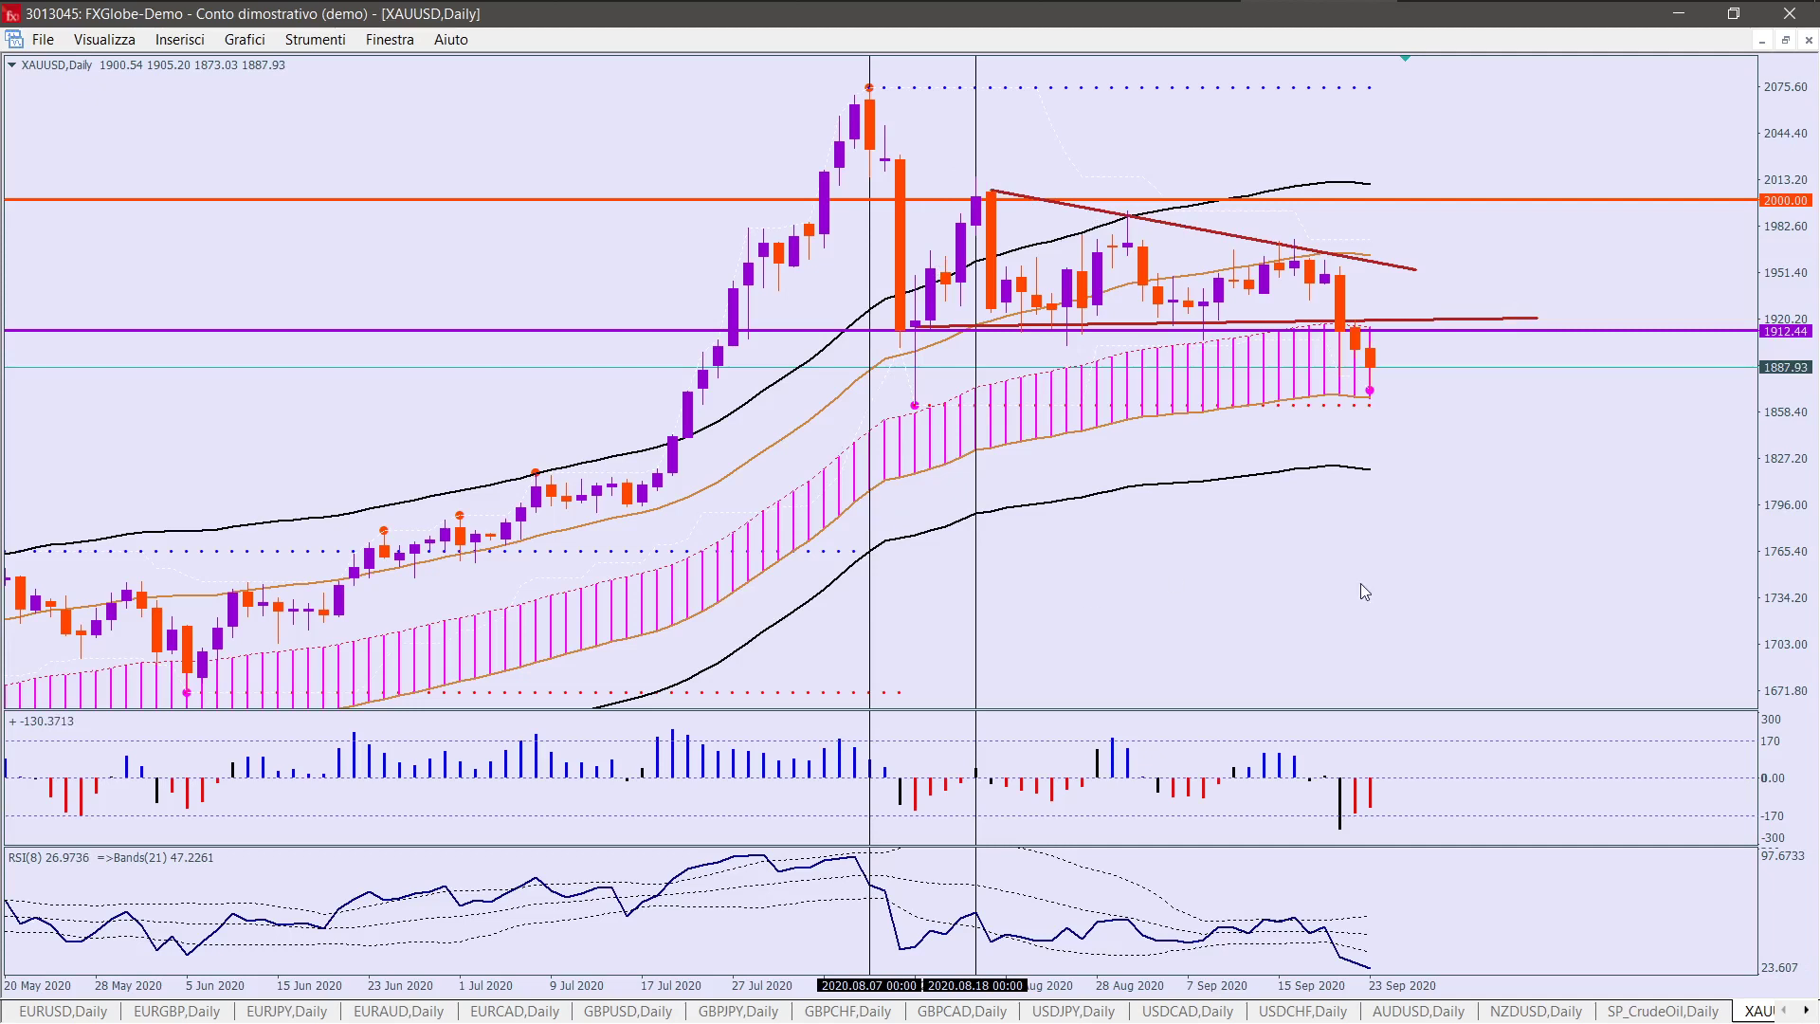
{"action": "key", "text": "minus"}
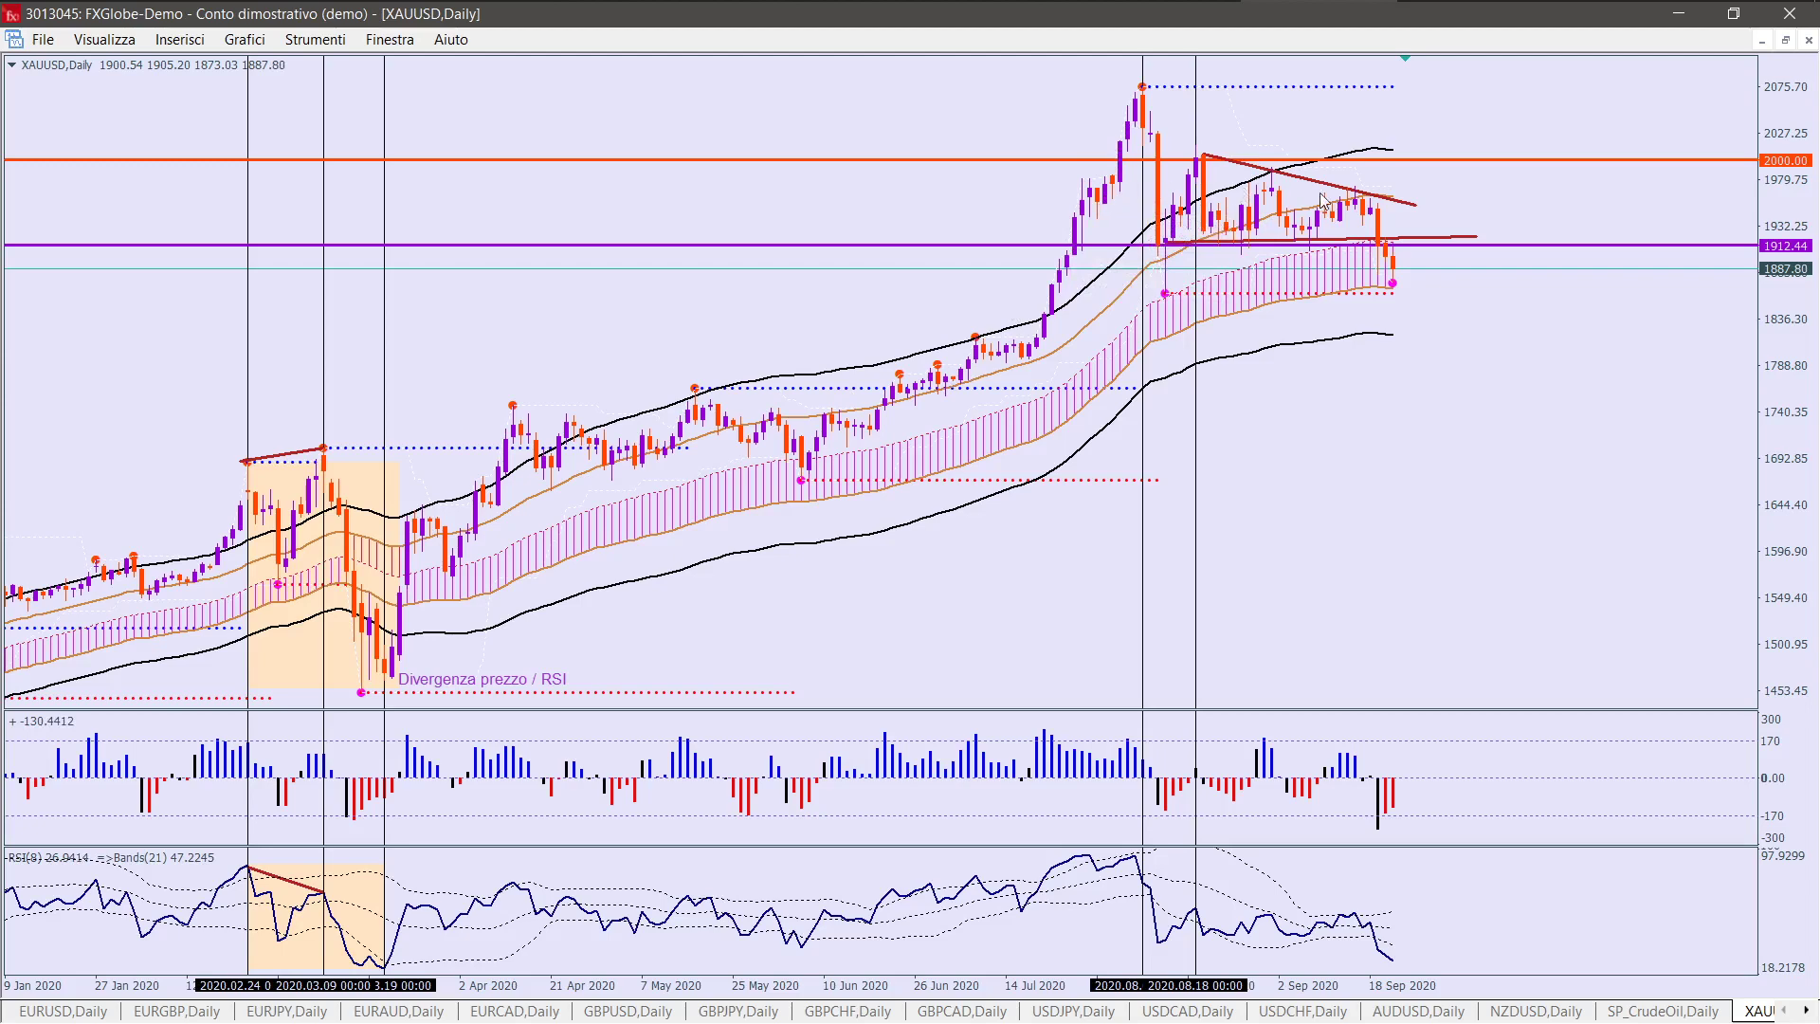
{"action": "key", "text": "plus"}
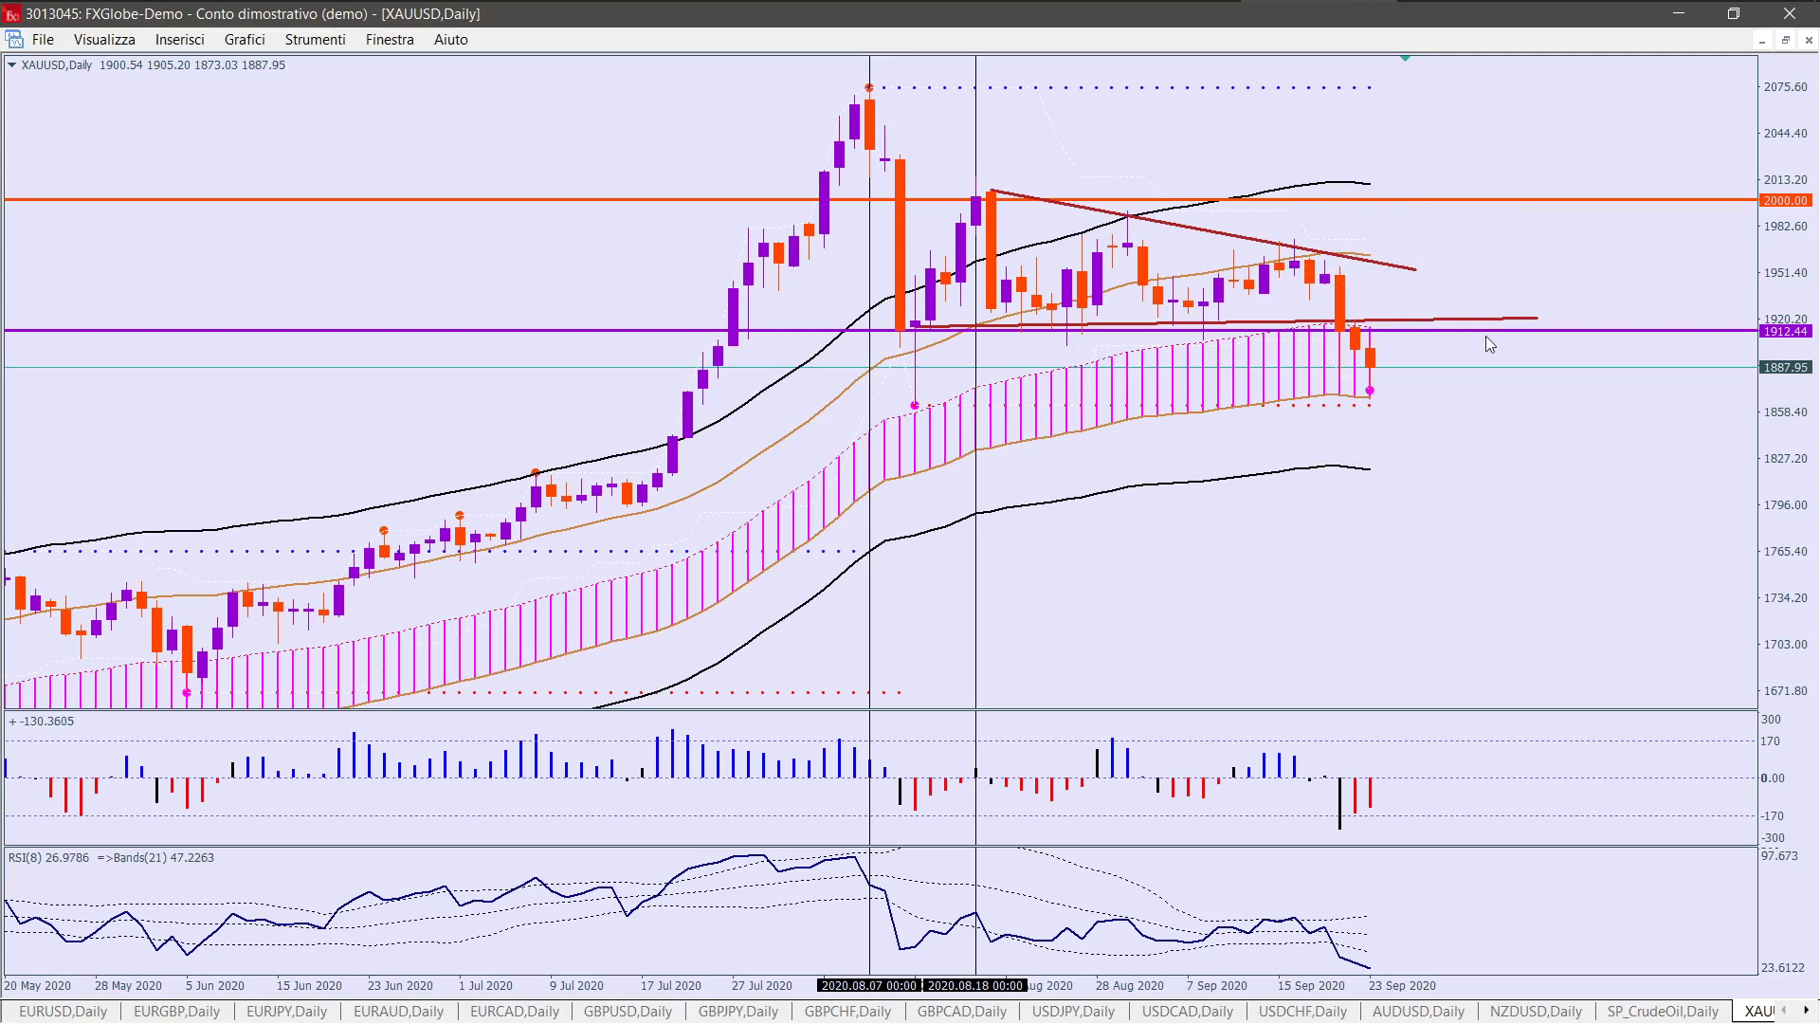
{"action": "key", "text": "minus"}
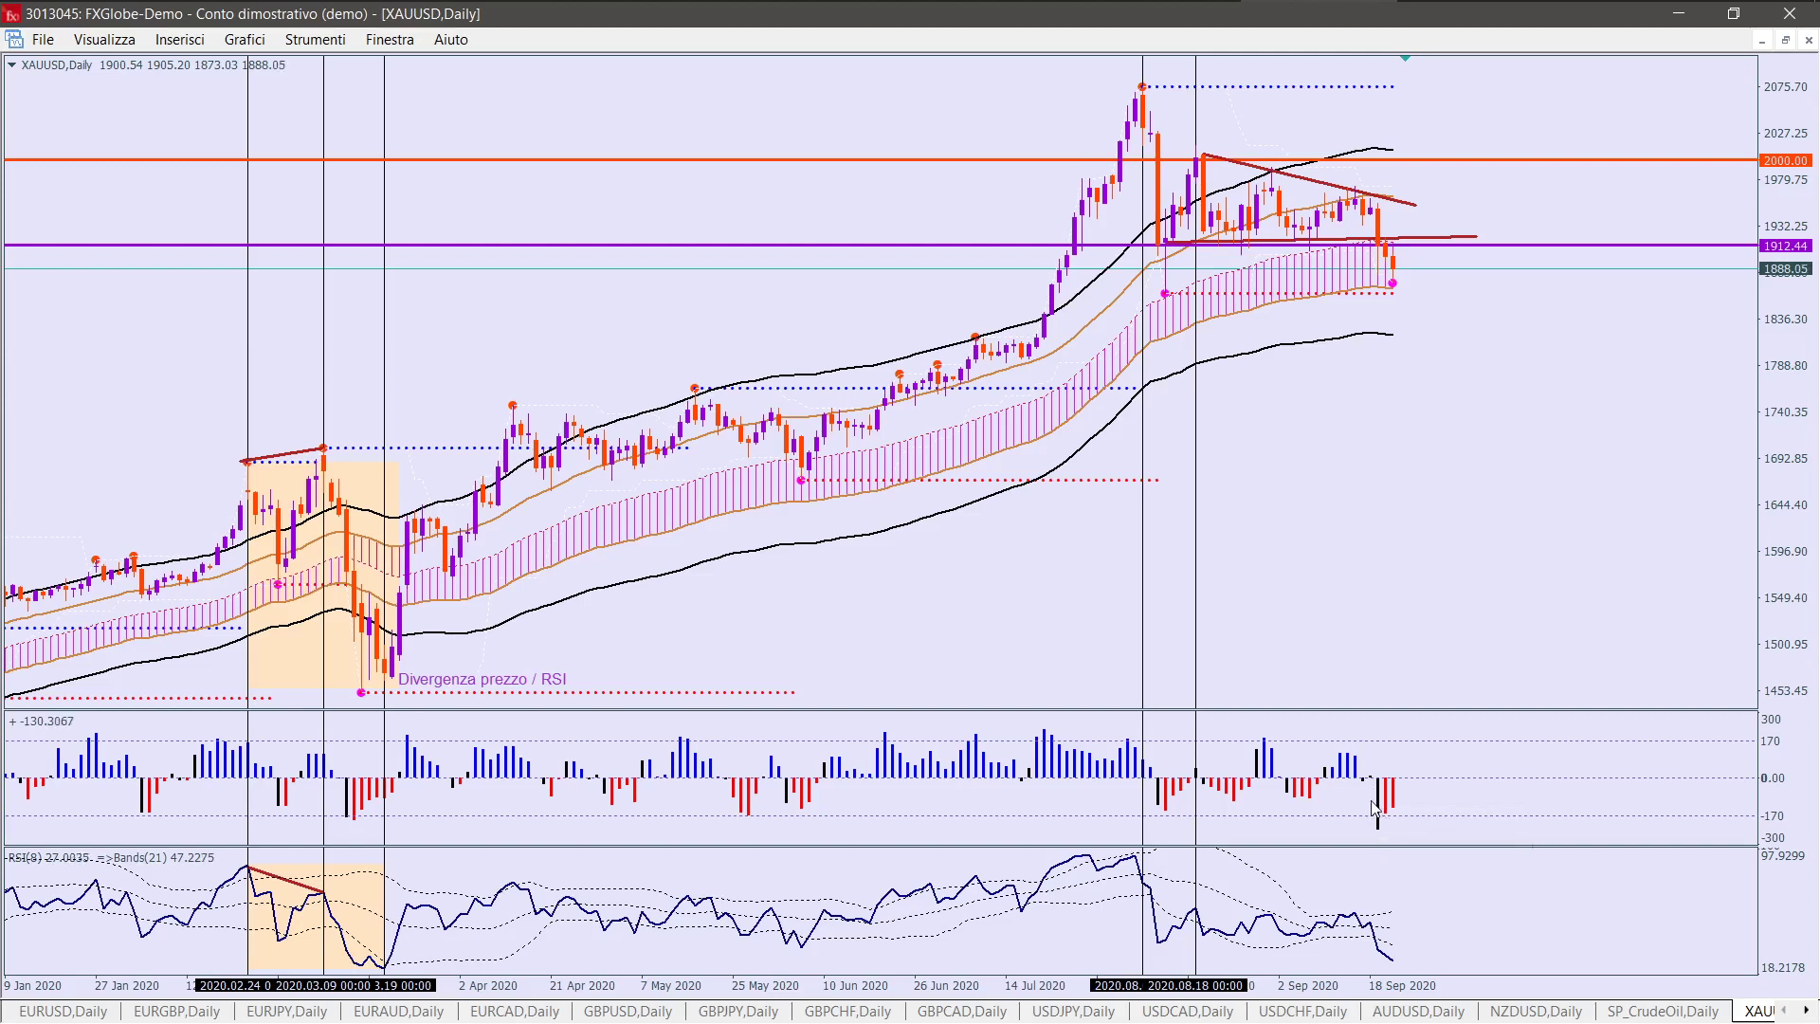
{"action": "mouse_move", "coordinate": [1379, 815]}
{"action": "key", "text": "plus"}
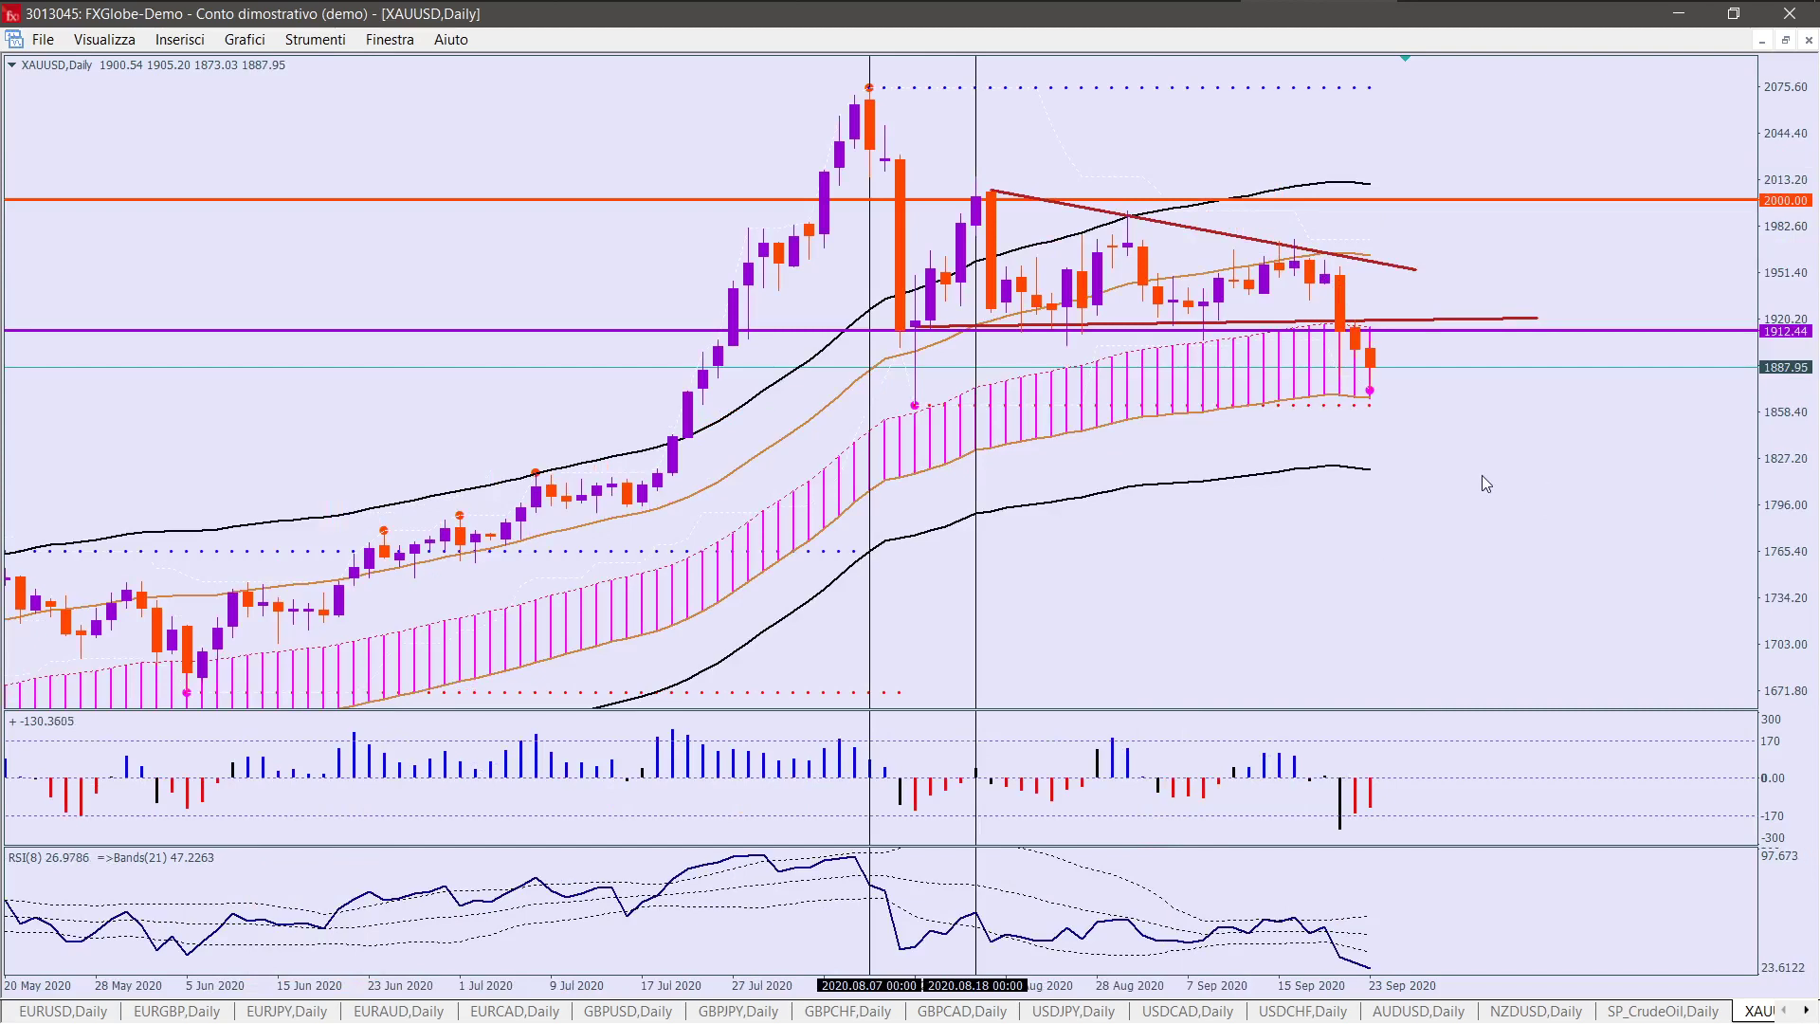
{"action": "key", "text": "minus"}
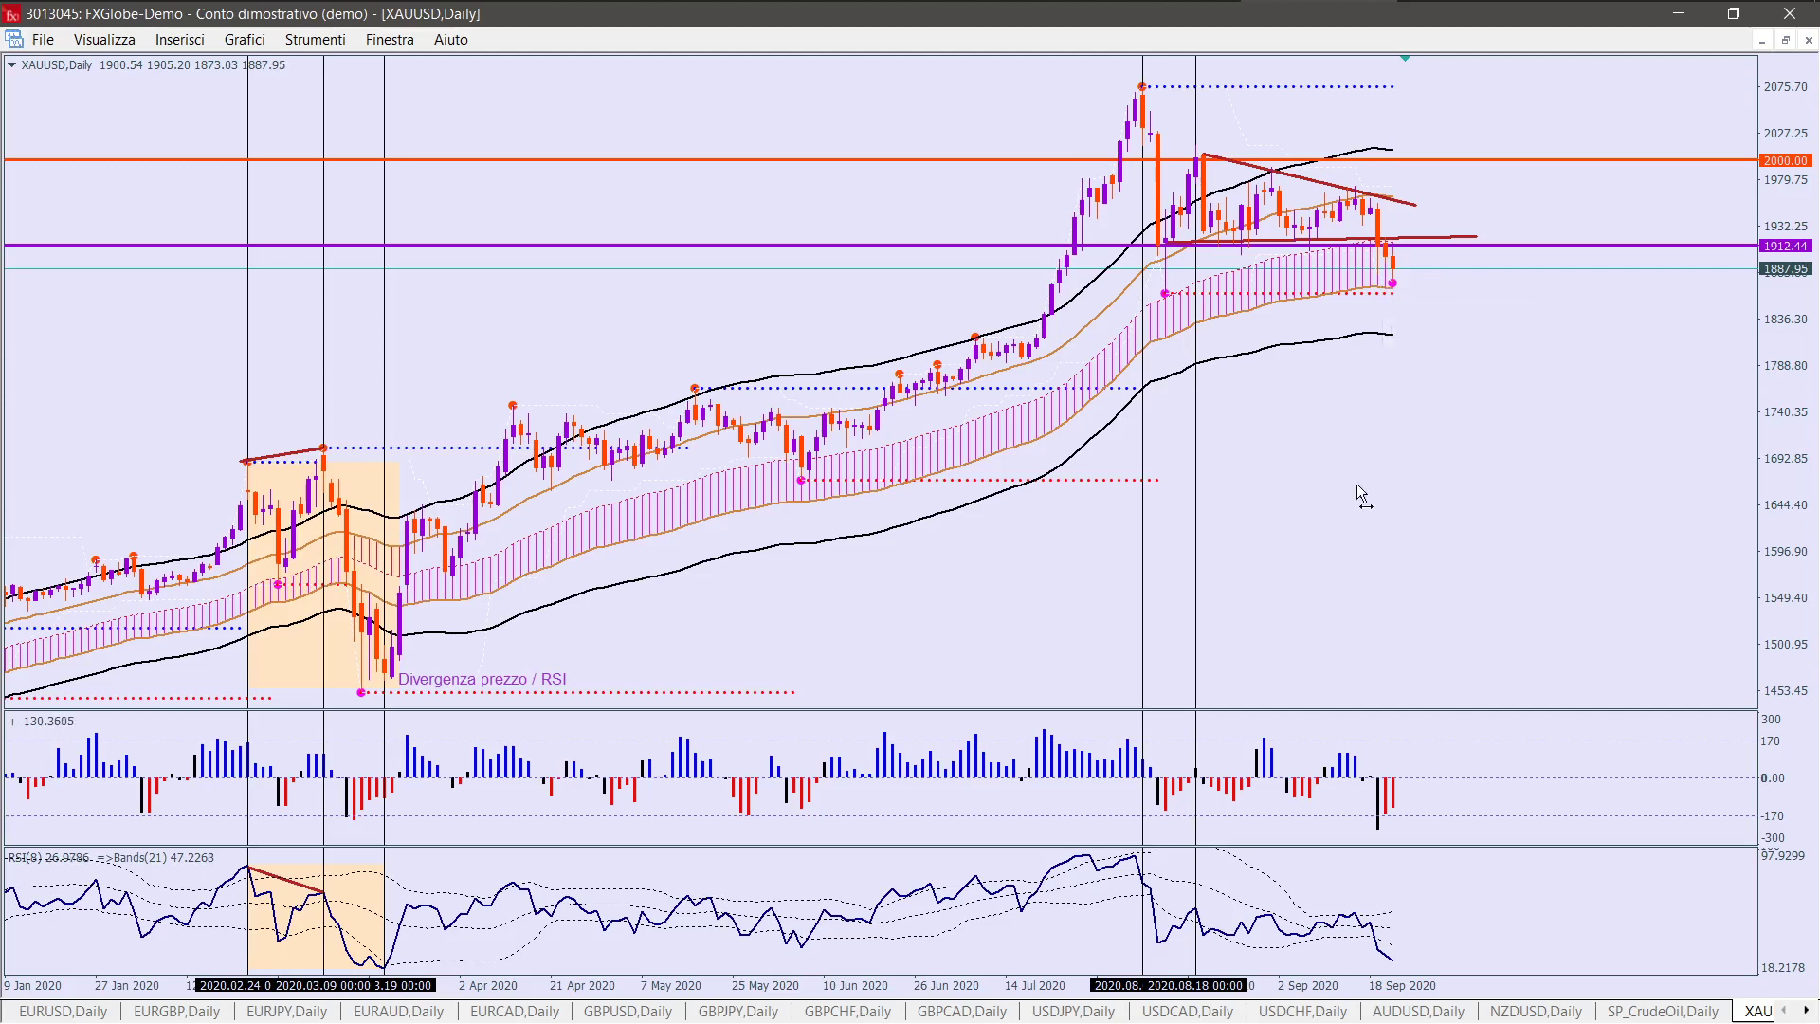
Step: Zoom the gold daily chart out to April 2019 and back in
{"action": "key", "text": "minus"}
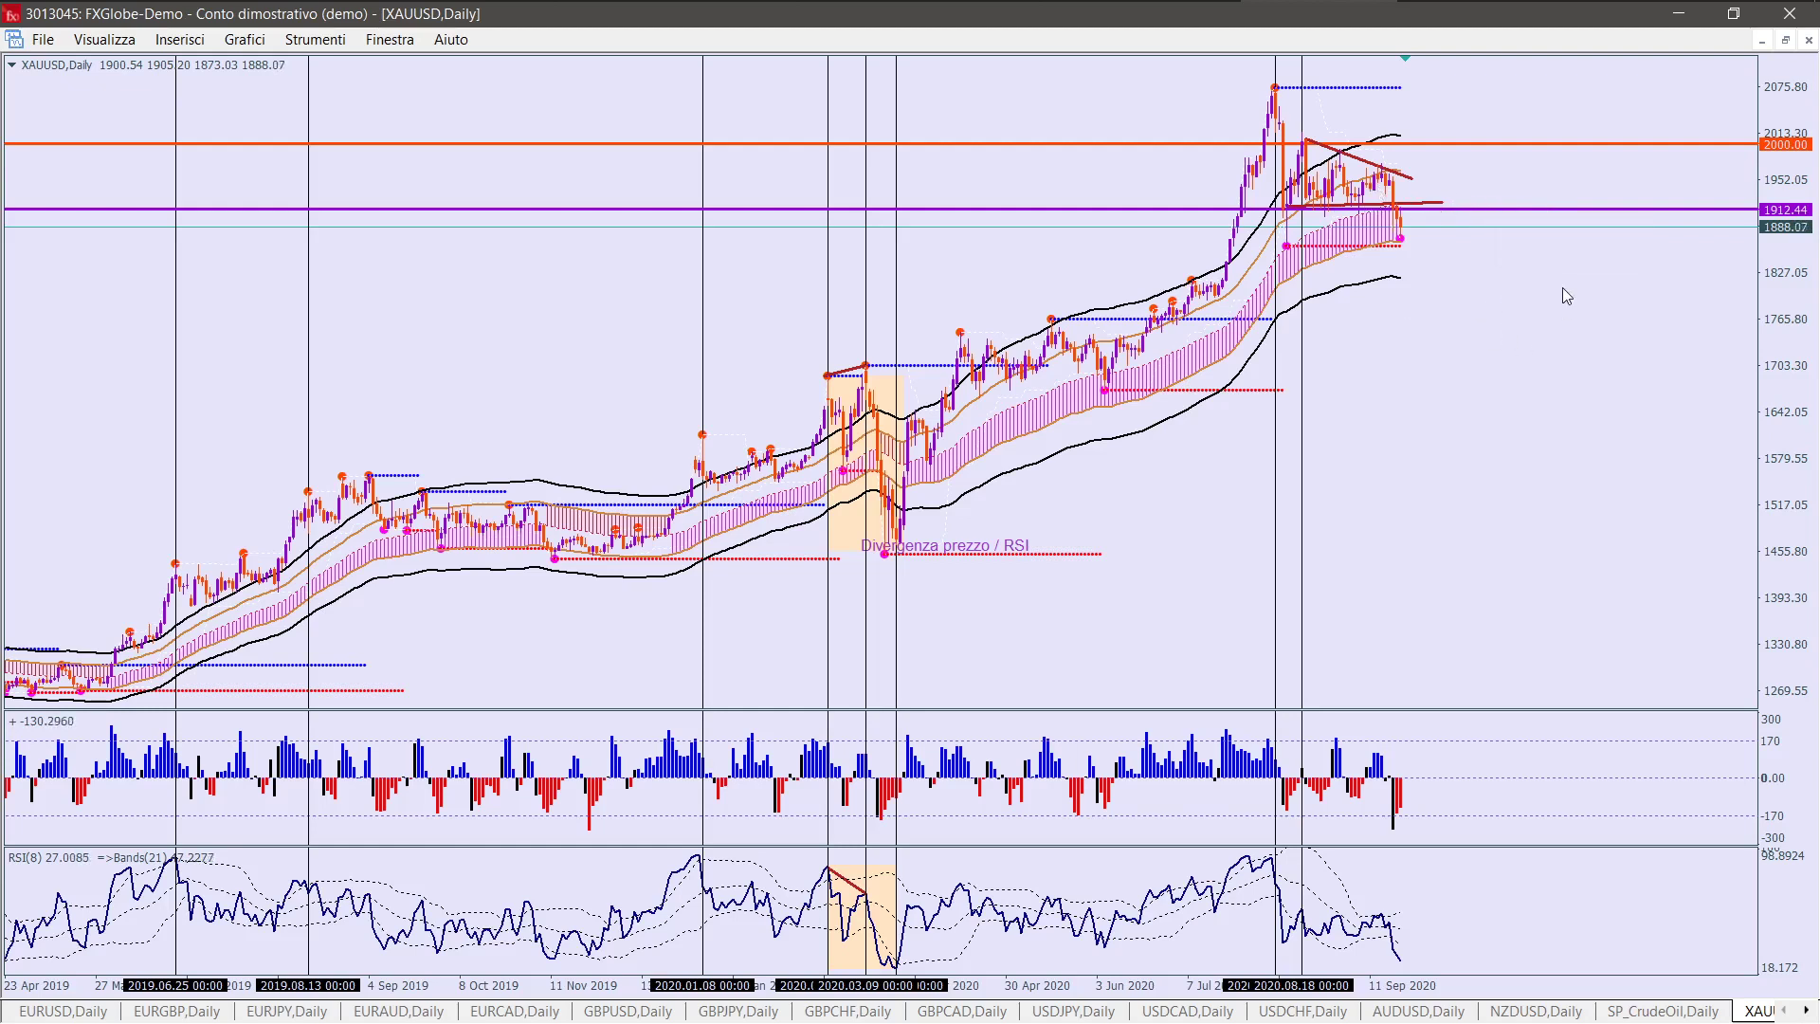
{"action": "key", "text": "plus"}
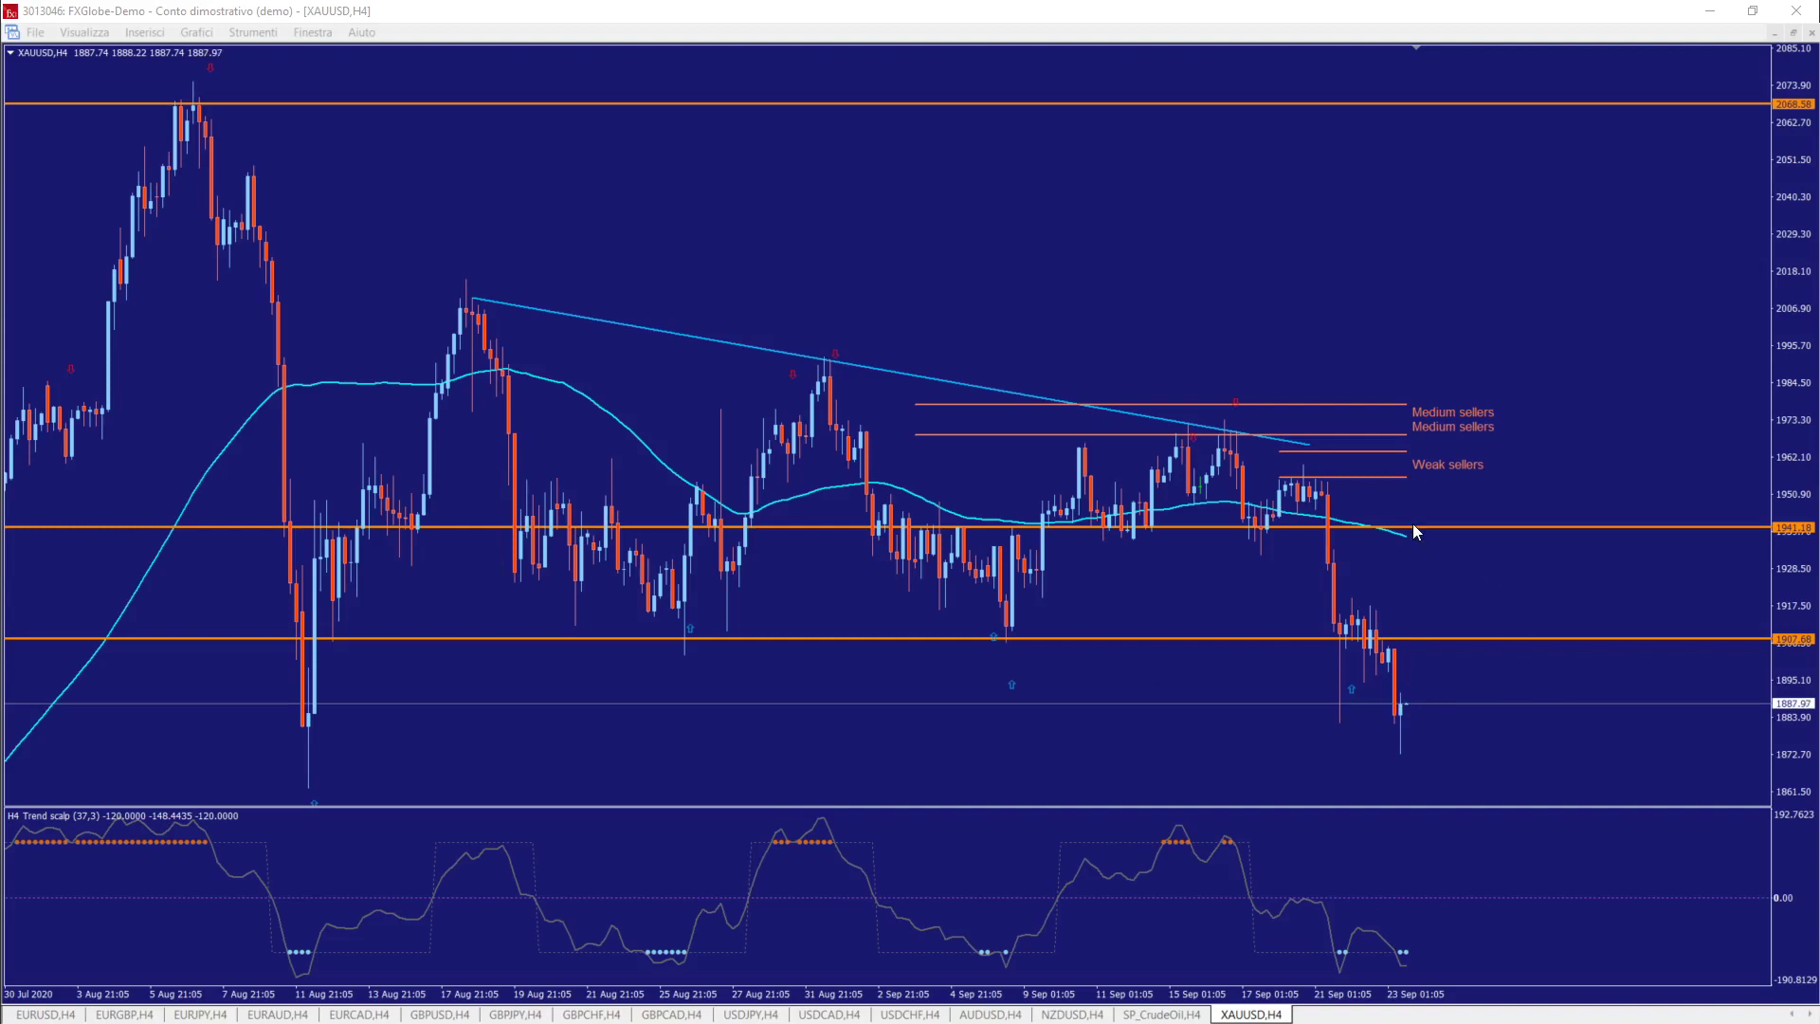
Step: Frame the XAUUSD H4 chart from late July and stretch its price scale to about 1839–2107
{"action": "left_click", "coordinate": [928, 223]}
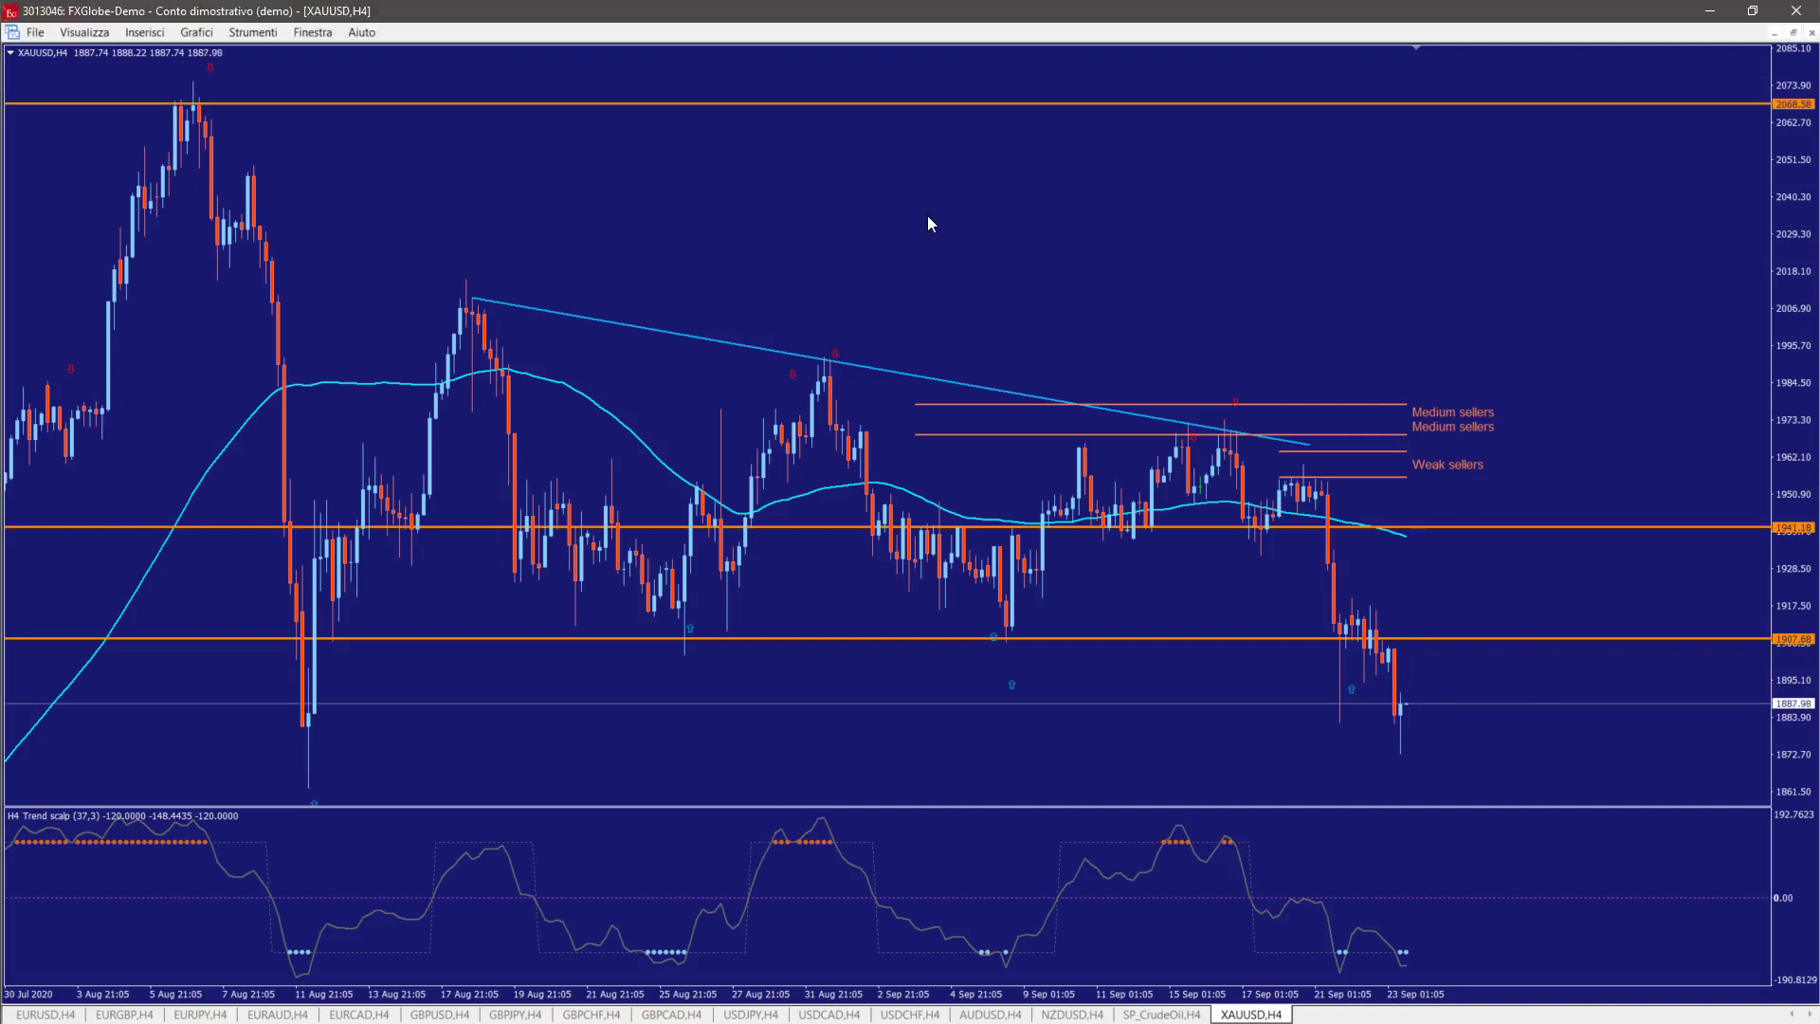
{"action": "key", "text": "minus"}
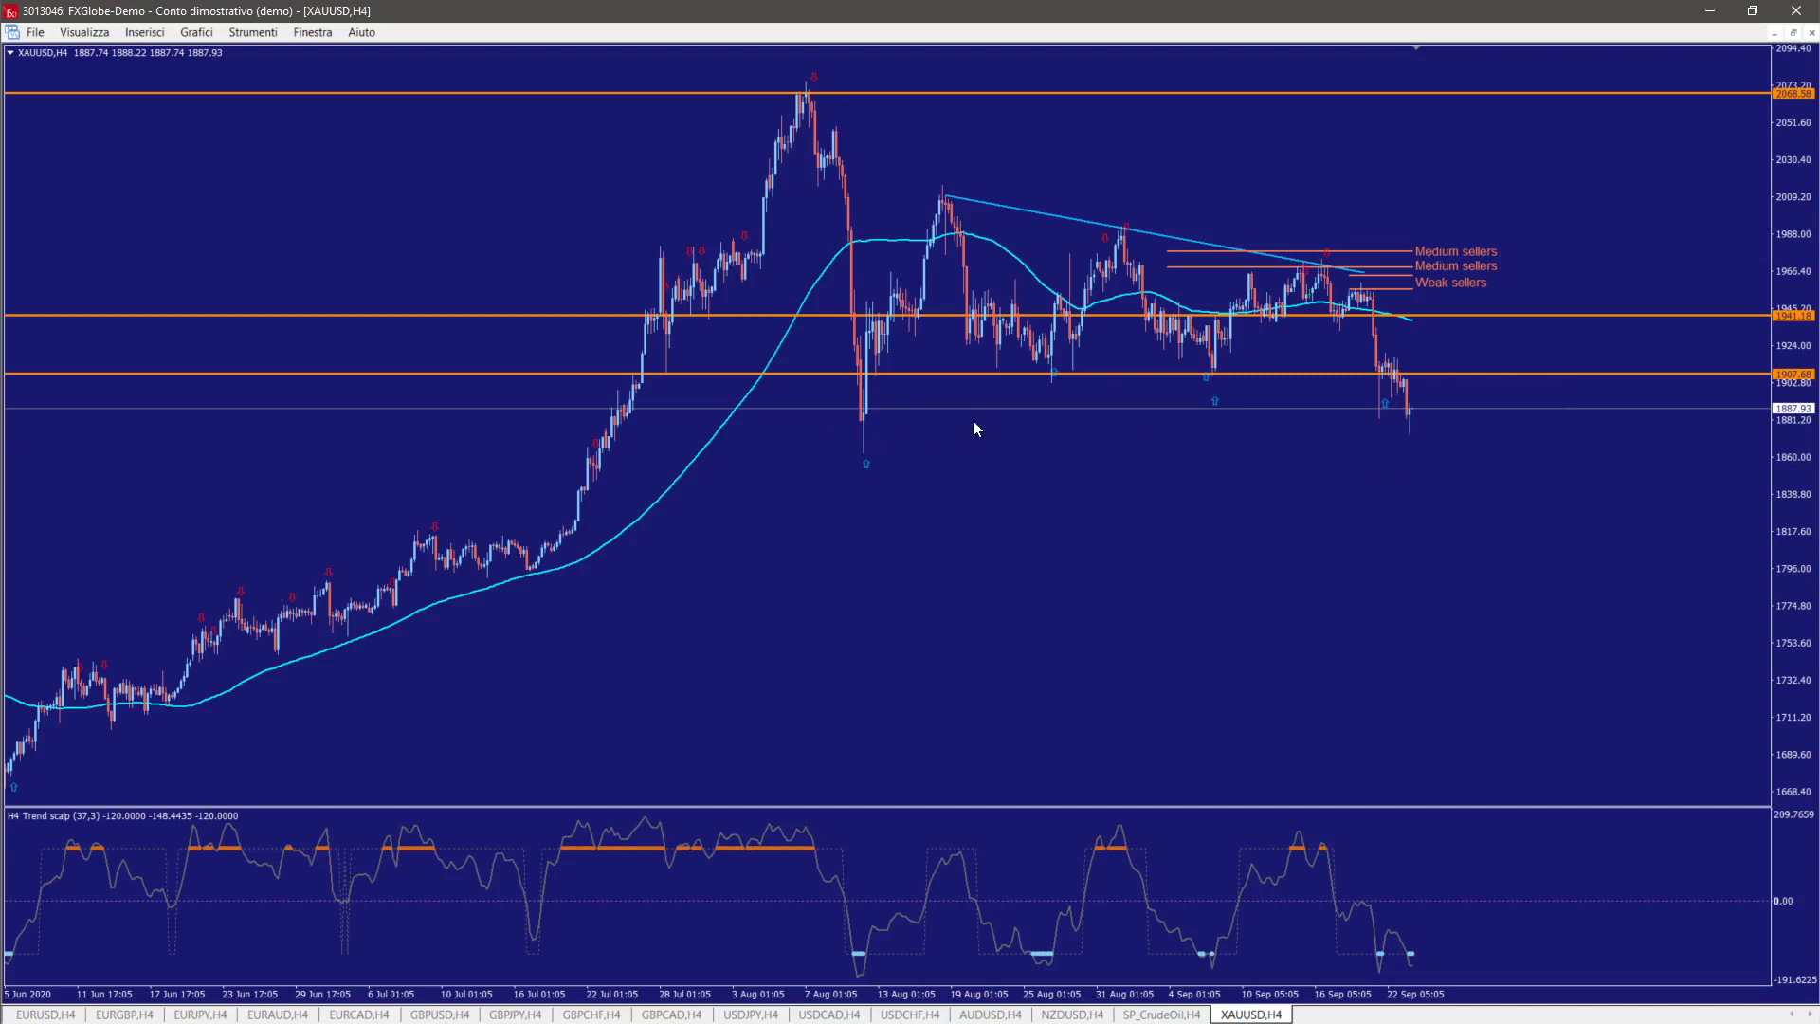
{"action": "key", "text": "plus"}
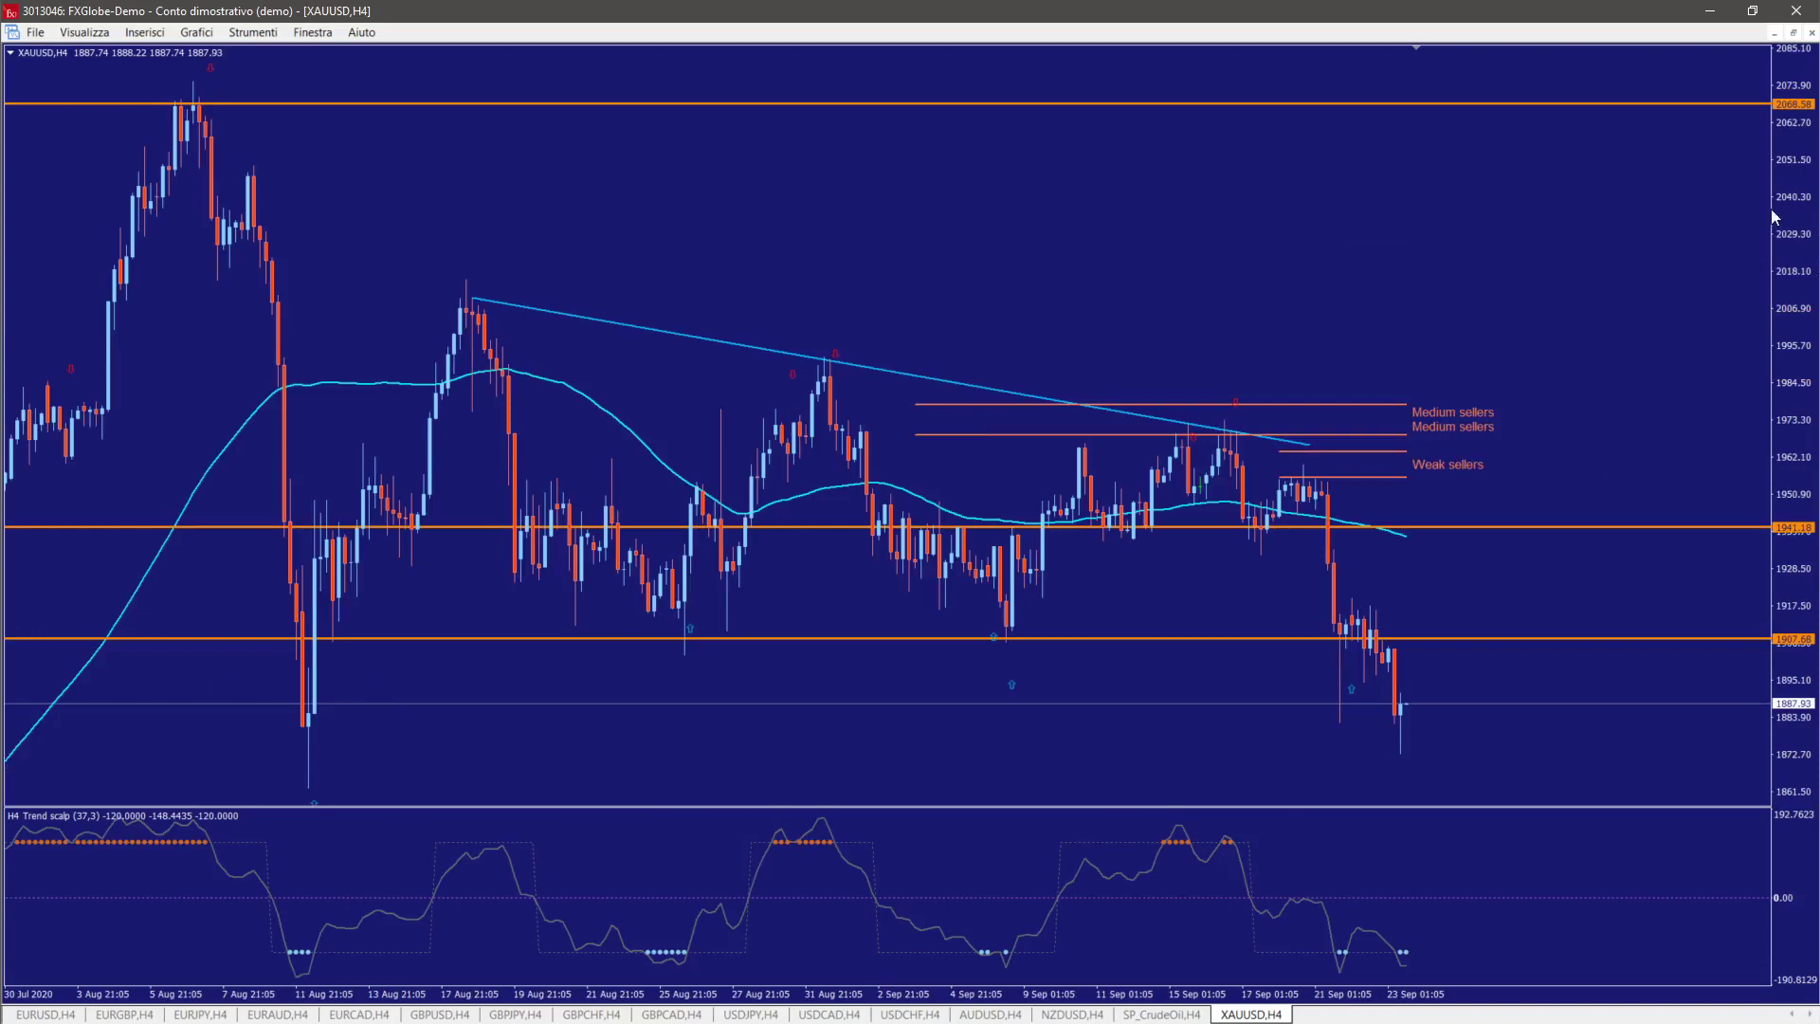
{"action": "left_click_drag", "start_coordinate": [1794, 201], "coordinate": [1009, 347]}
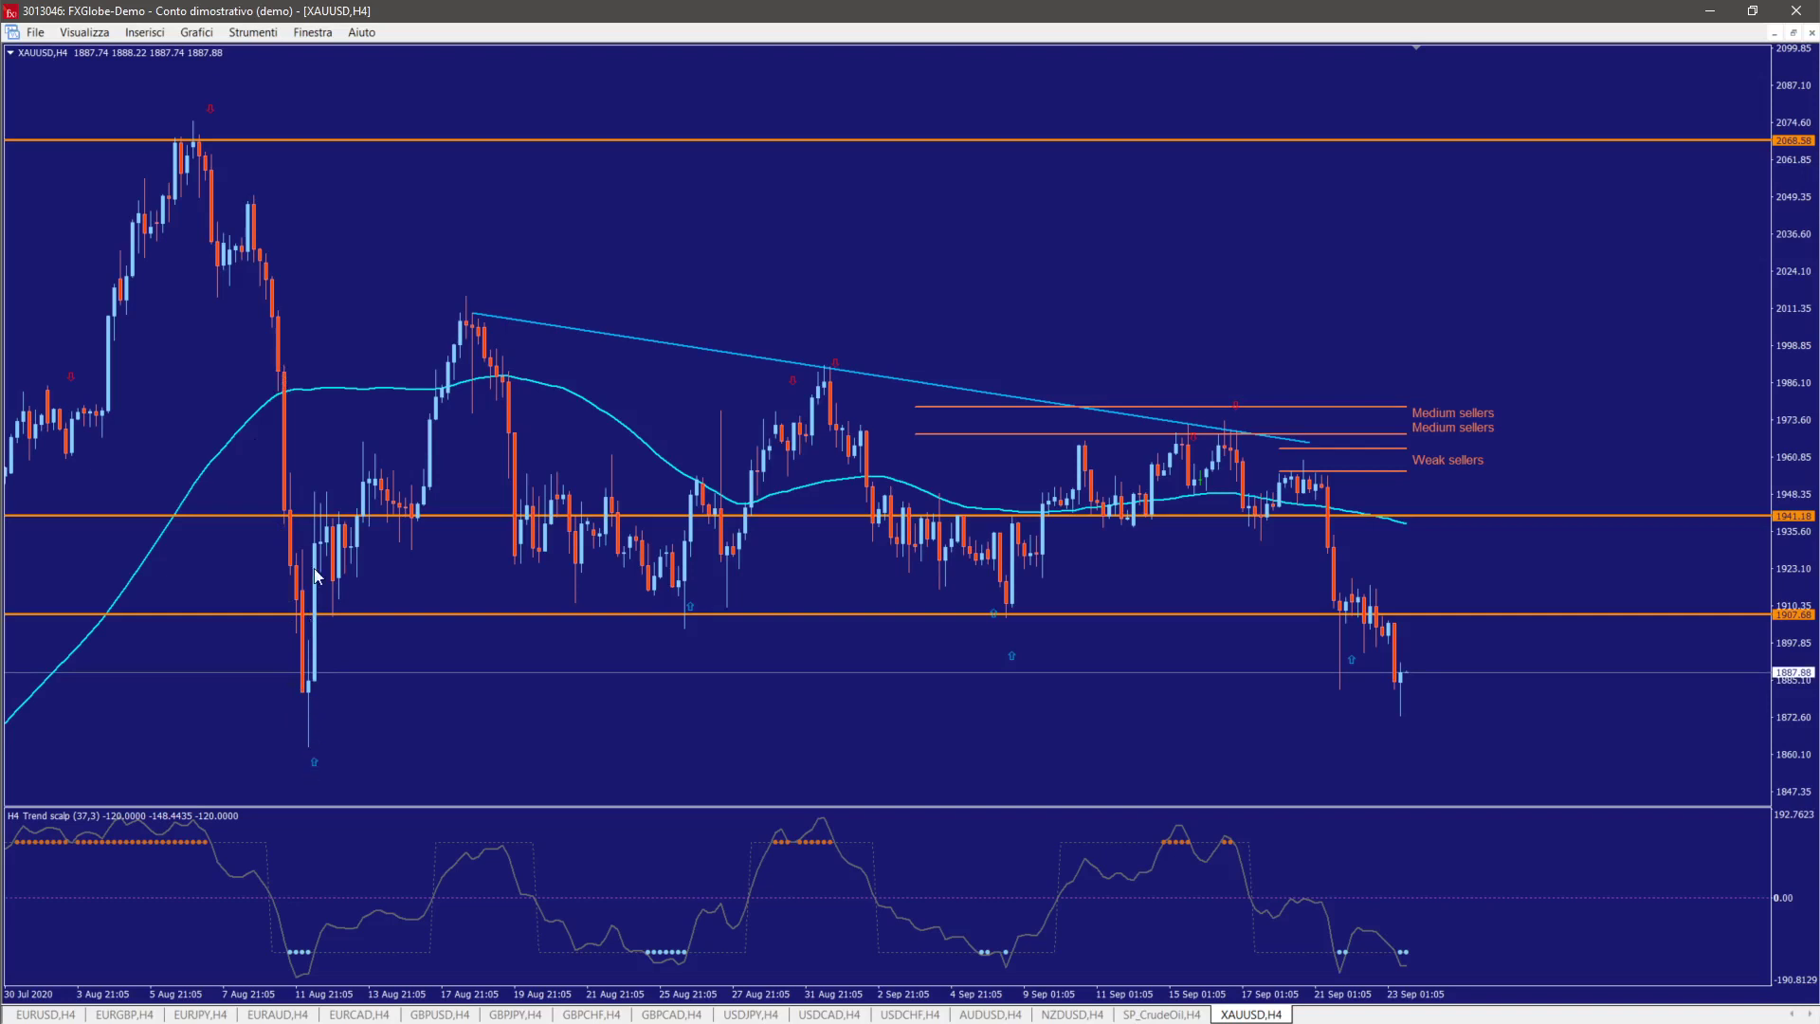
{"action": "mouse_move", "coordinate": [316, 561]}
{"action": "key", "text": "minus"}
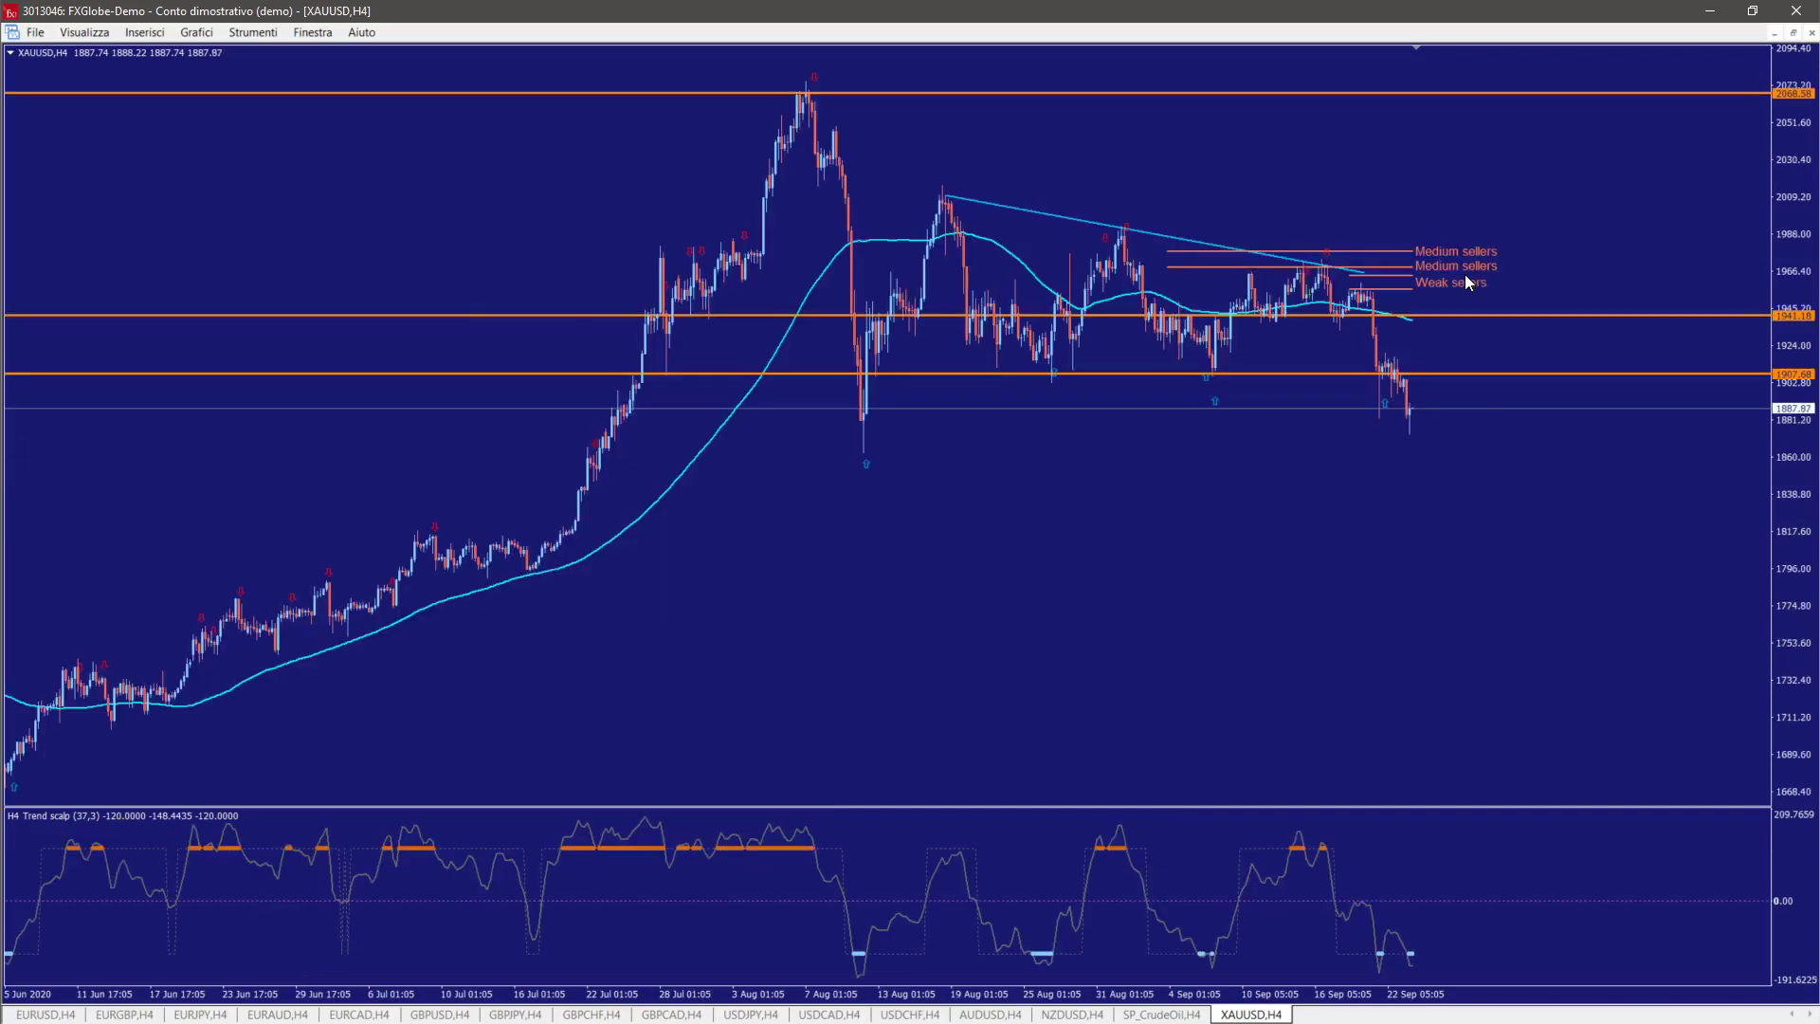
{"action": "key", "text": "plus"}
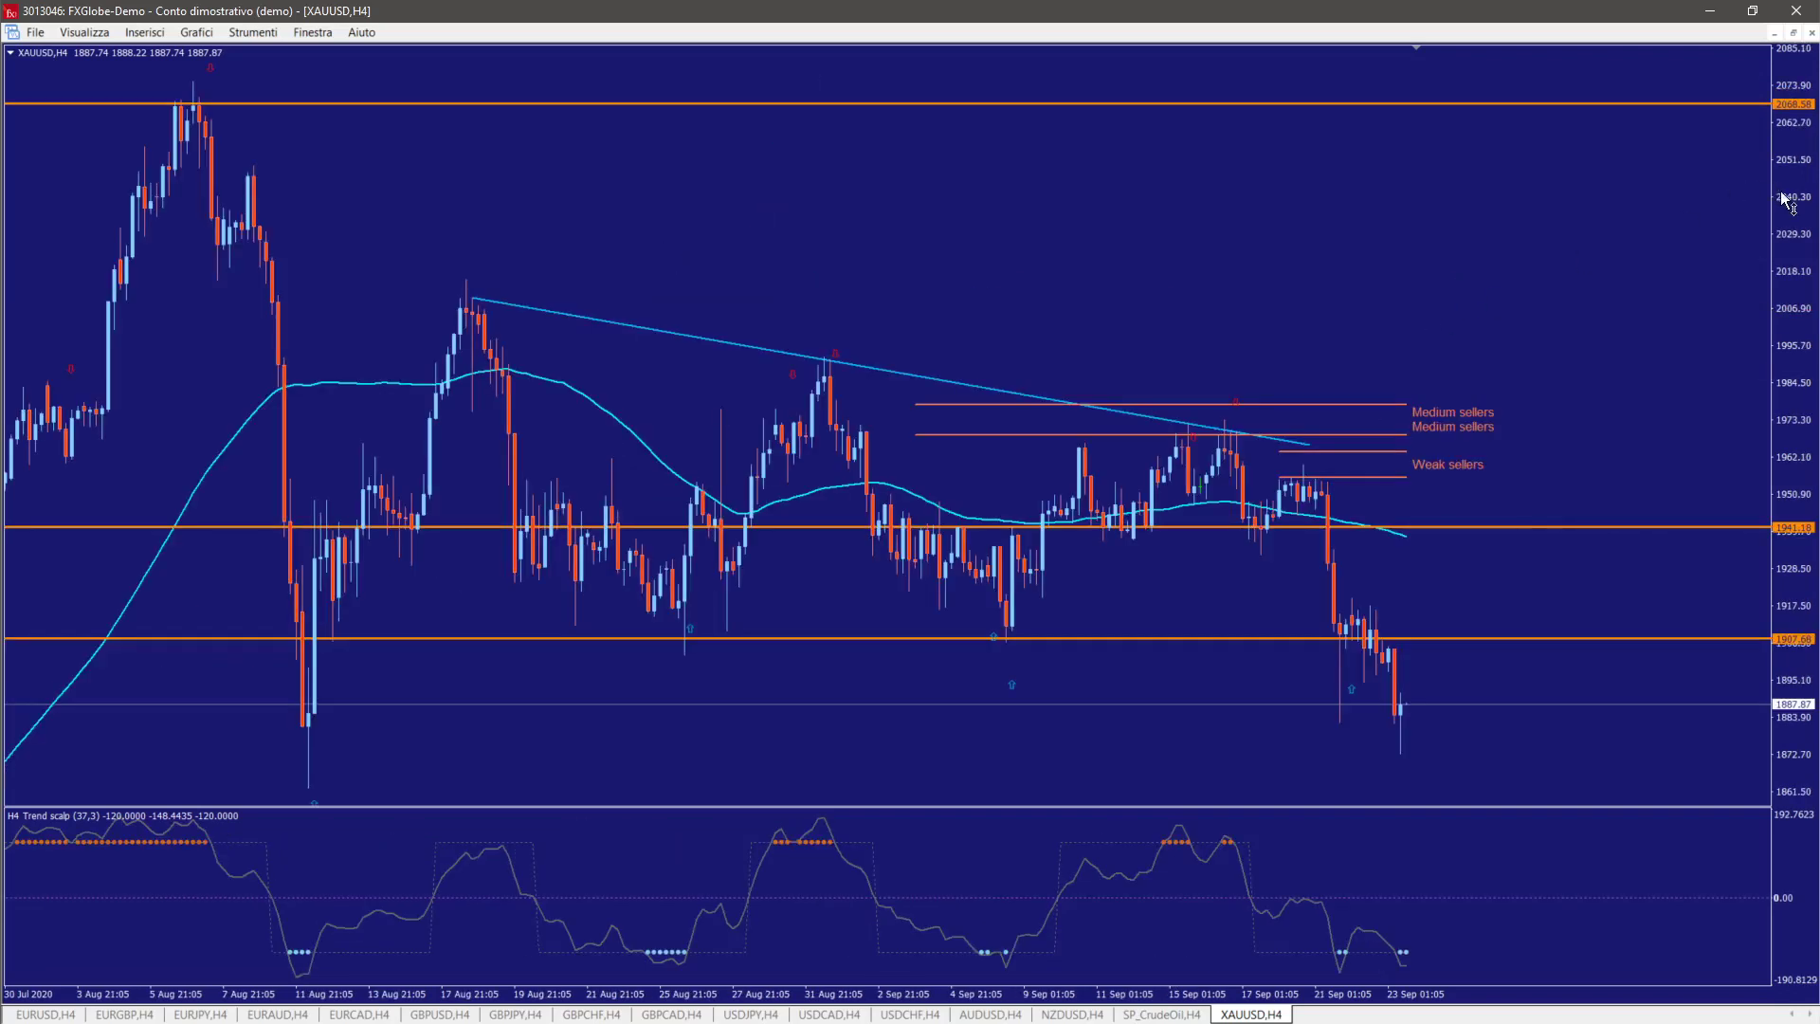
{"action": "left_click_drag", "start_coordinate": [1782, 199], "coordinate": [1791, 425]}
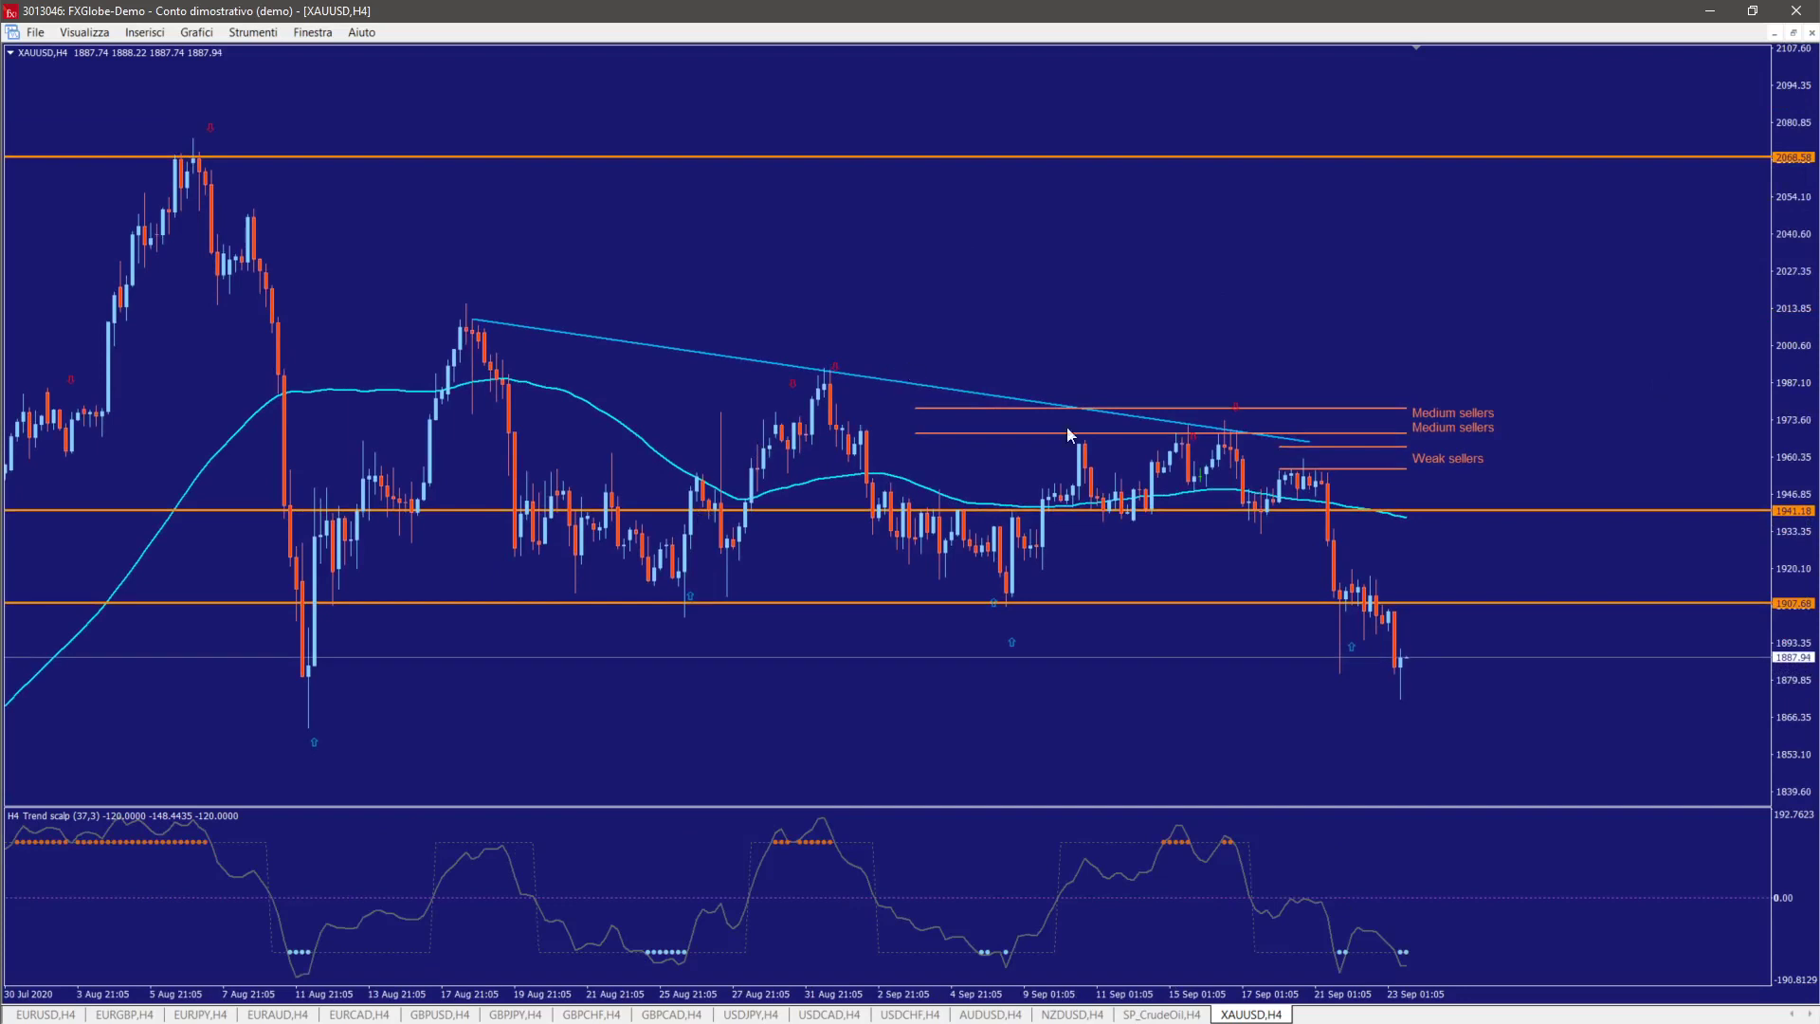